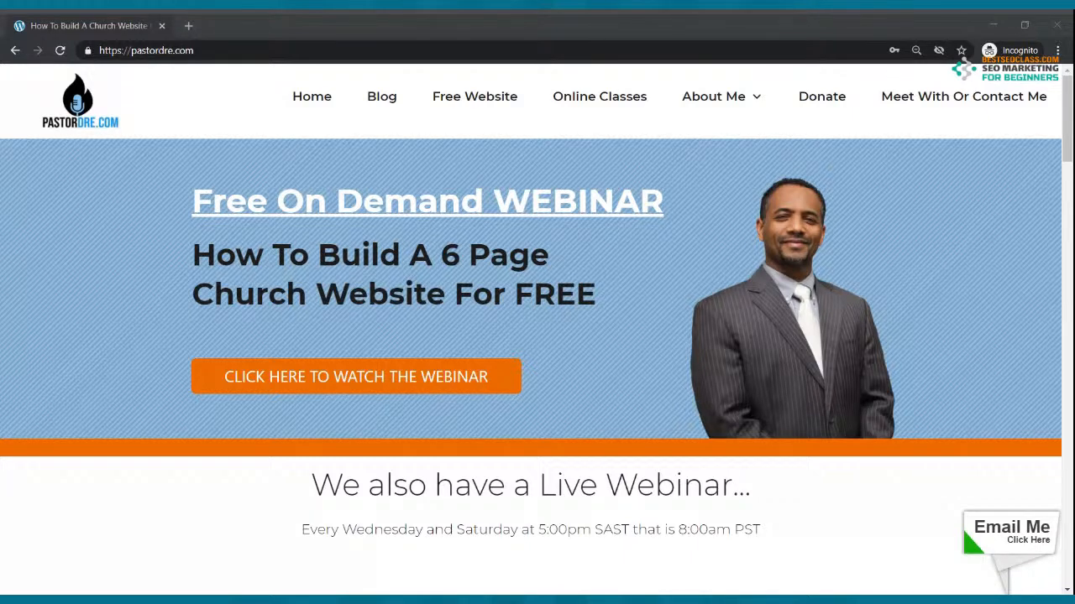
Open mycoolchurch.siterubix.com in a new tab and scroll through its home page
left_click(130, 71)
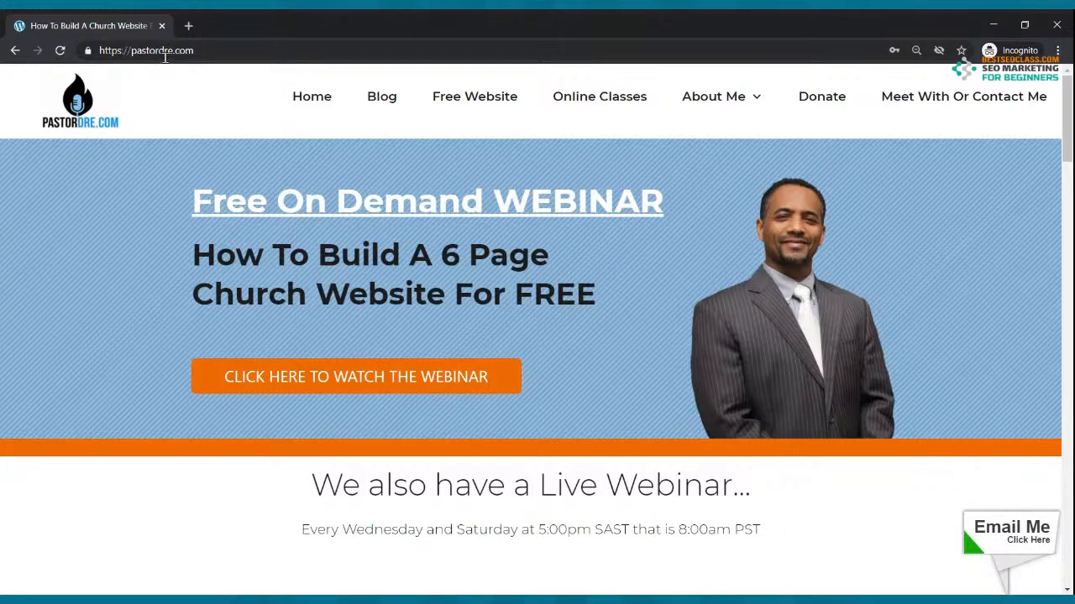
left_click(189, 26)
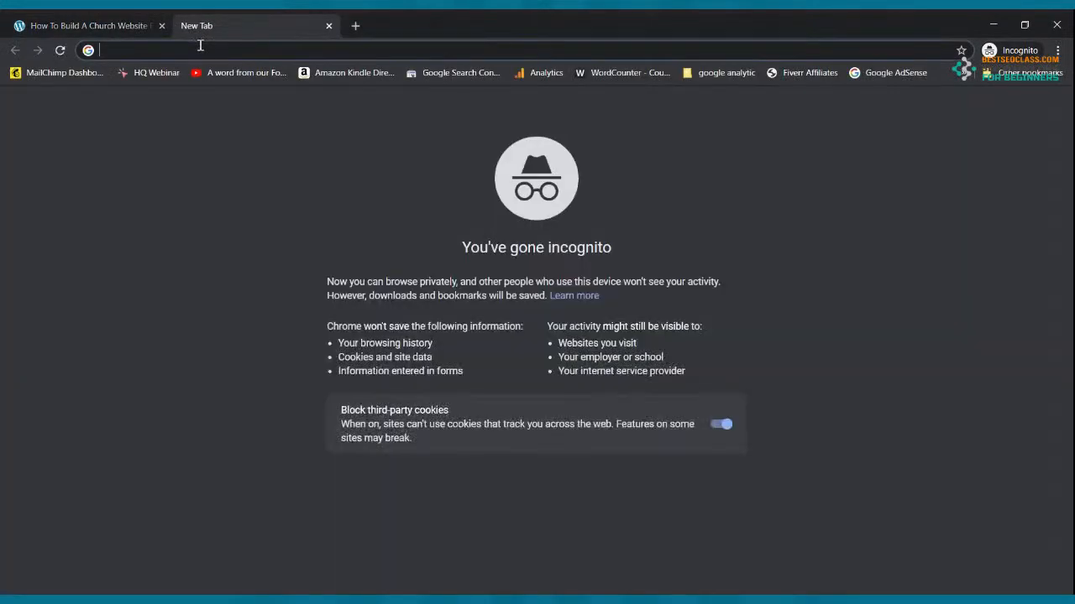
type("mycoolchurch.siterubix.com")
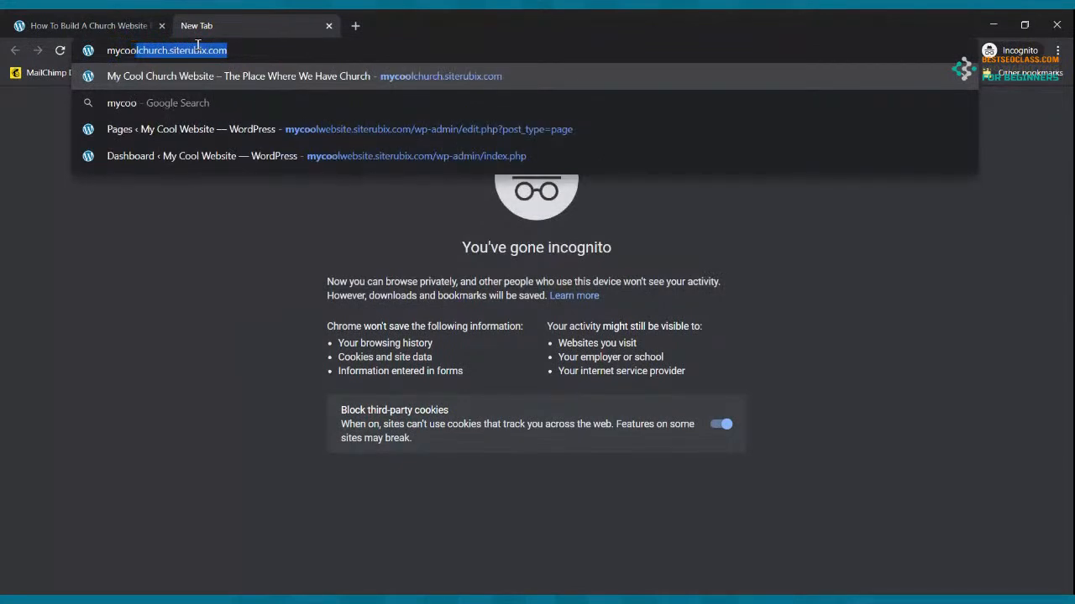
key("Right")
key("Return")
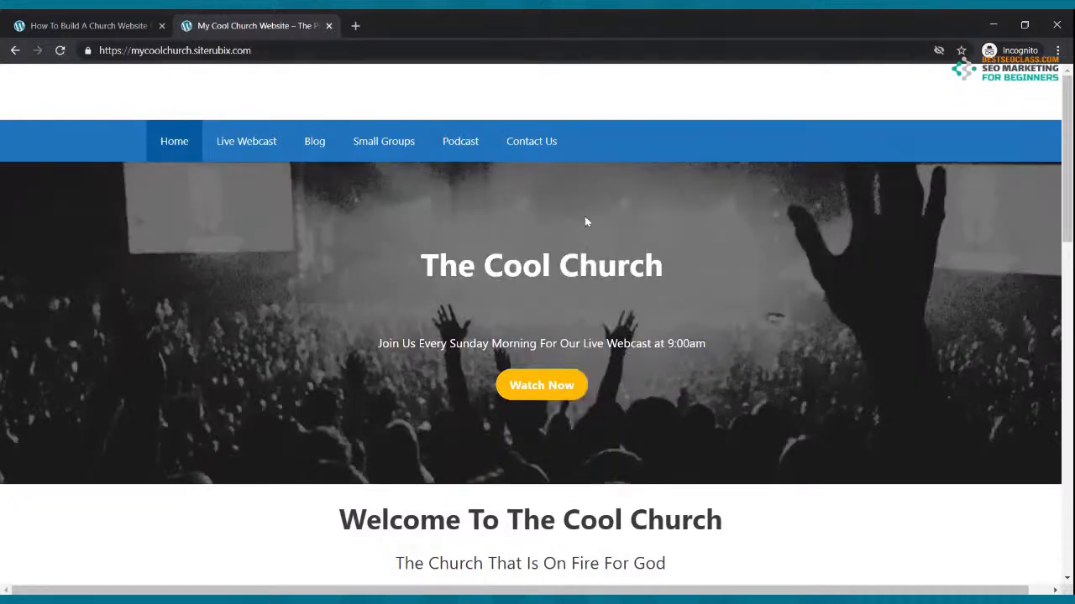
scroll(588, 446, "down", 1)
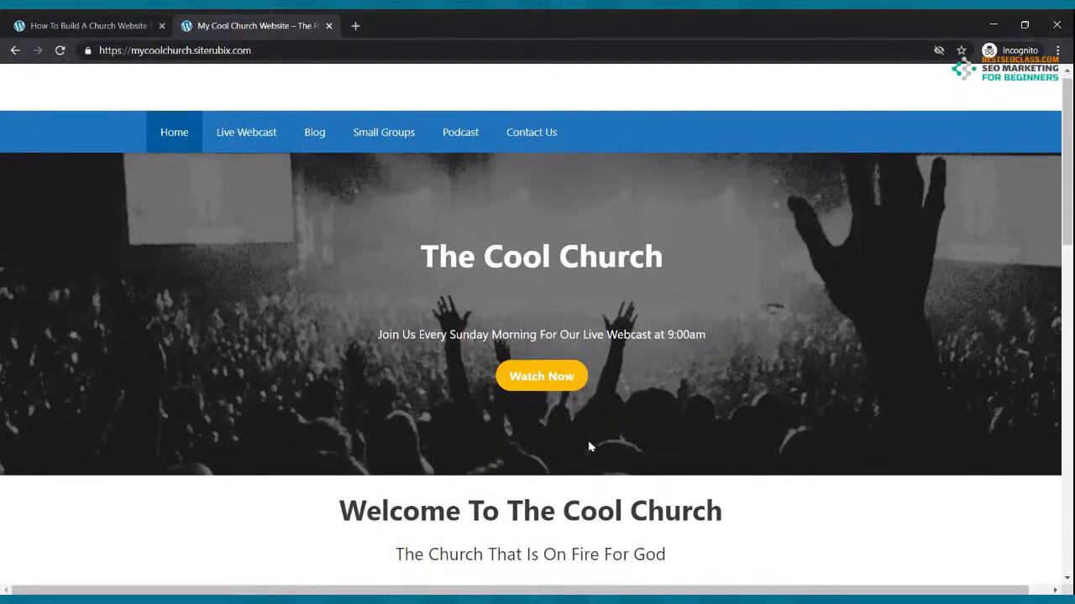
scroll(588, 447, "down", 8)
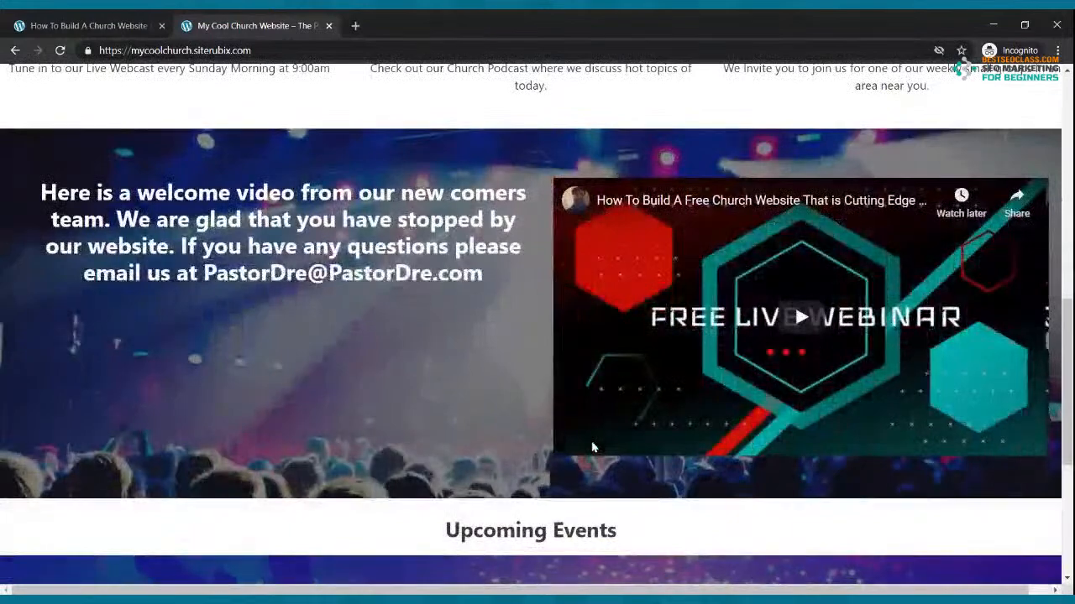
scroll(592, 447, "down", 4)
scroll(592, 448, "up", 1)
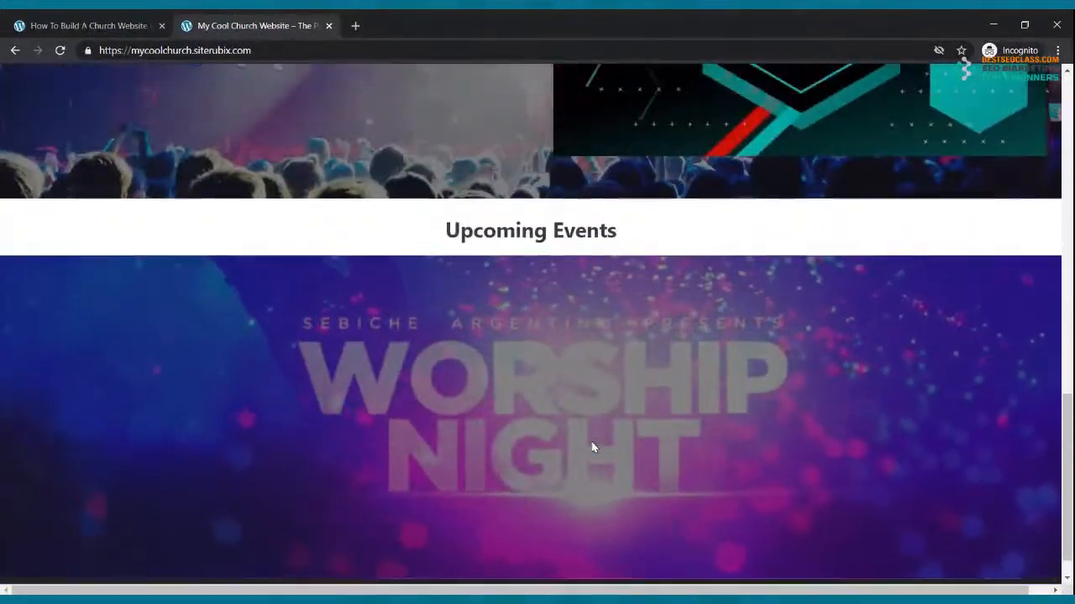
scroll(592, 447, "up", 20)
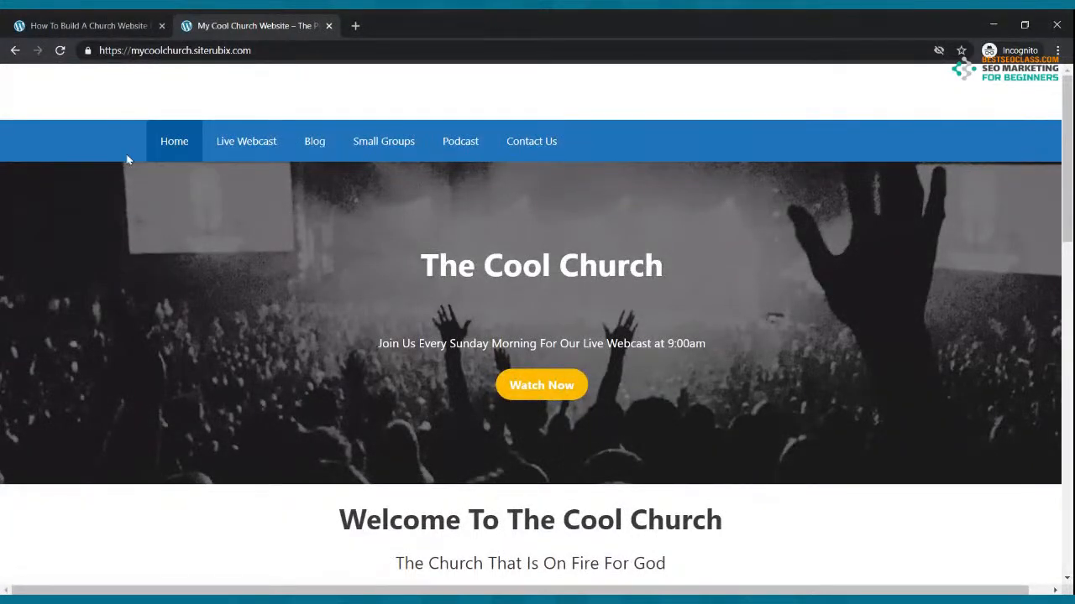
Tour the Live Webcast, Blog, Small Groups and Contact Us pages, then return to pastordre.com
left_click(230, 144)
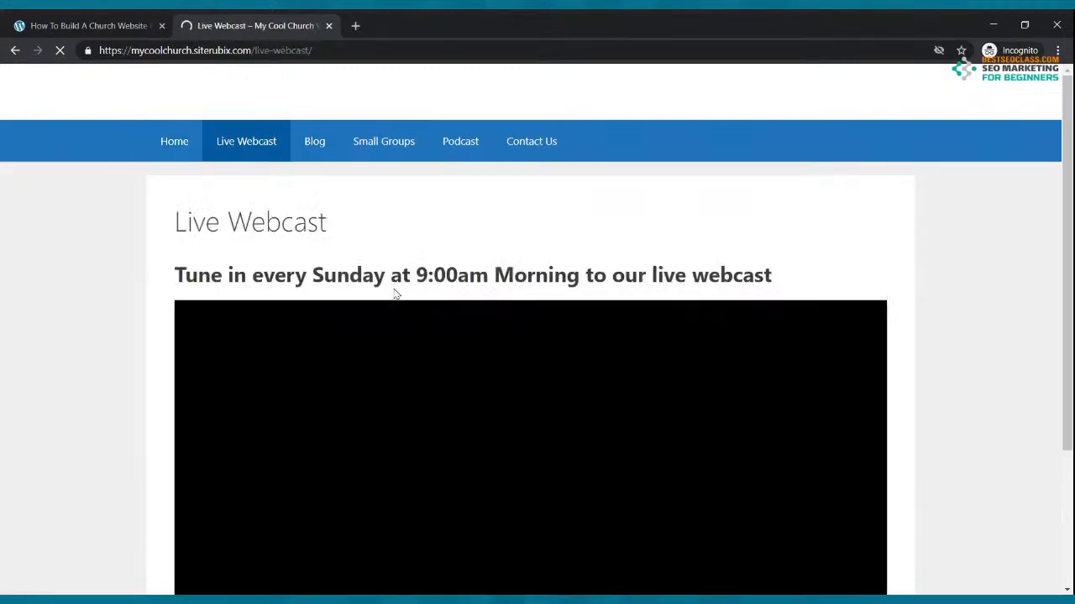
scroll(393, 283, "down", 1)
scroll(395, 285, "down", 3)
scroll(394, 287, "up", 4)
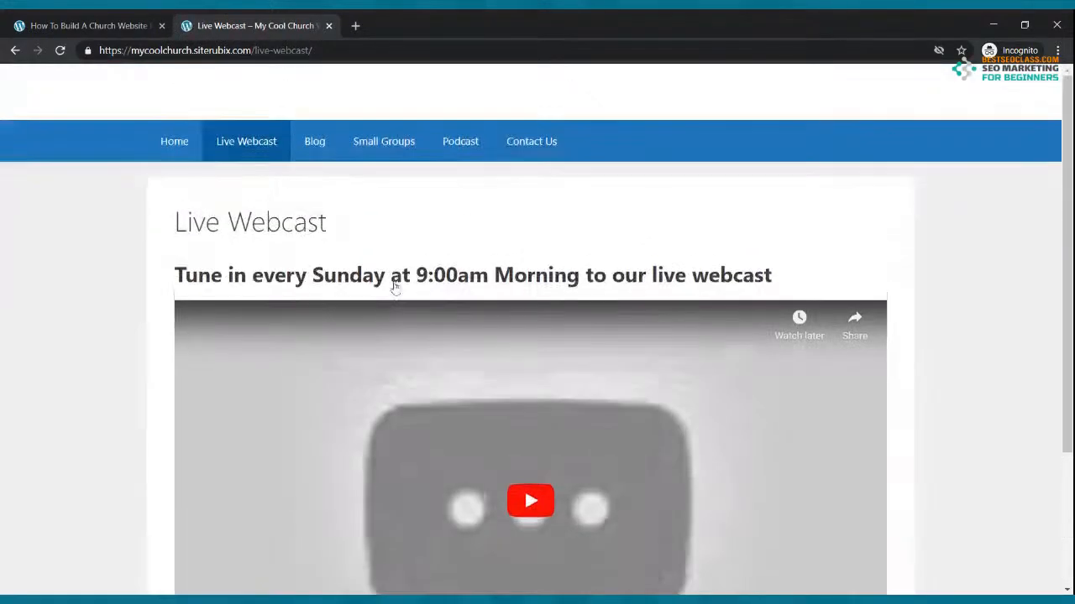
left_click(318, 155)
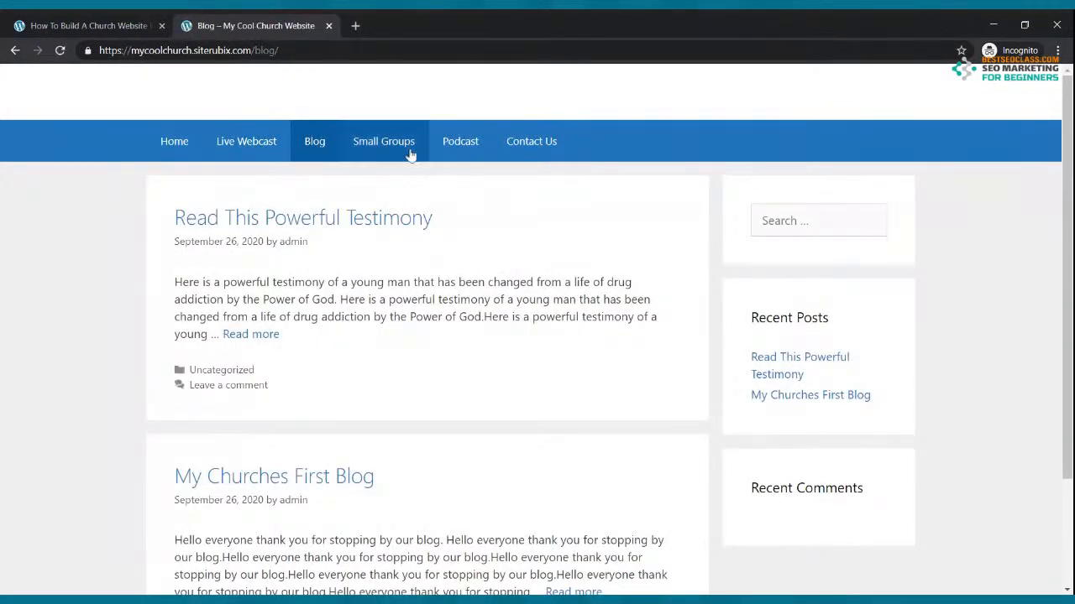
left_click(401, 159)
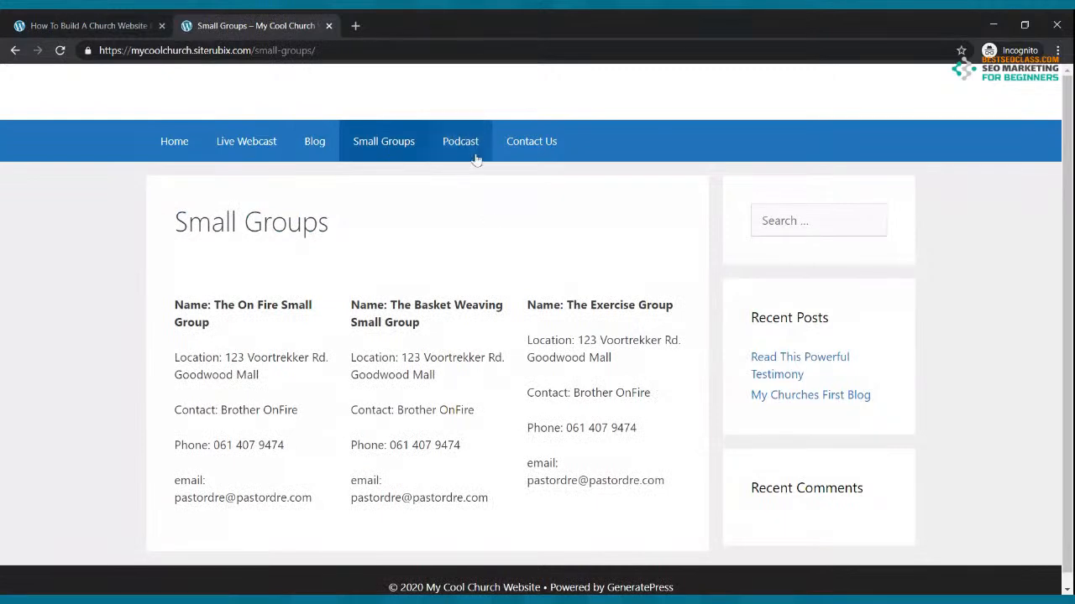
left_click(541, 144)
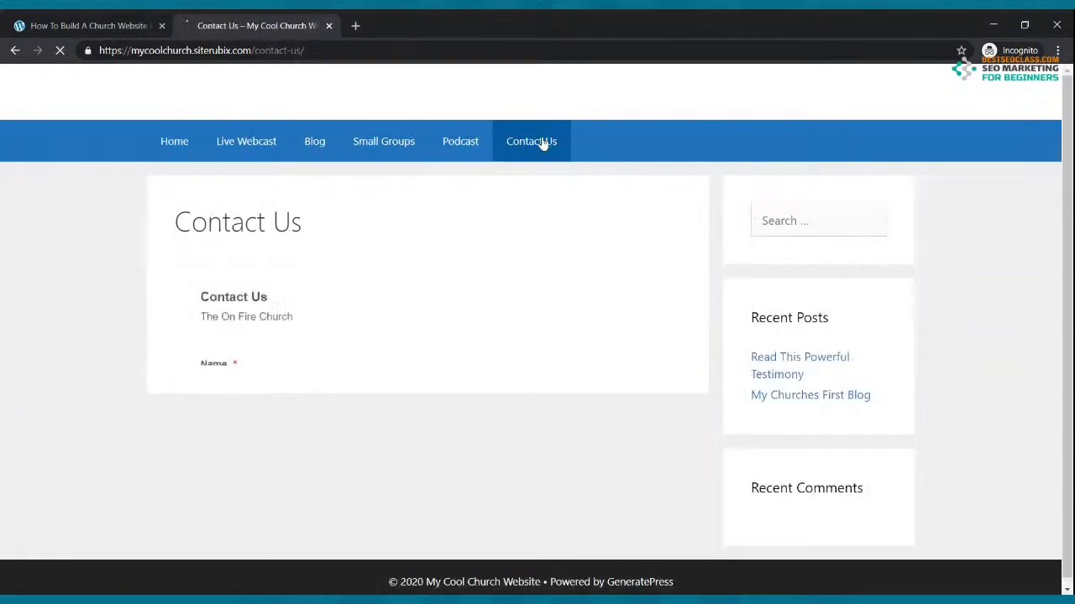
scroll(357, 319, "down", 4)
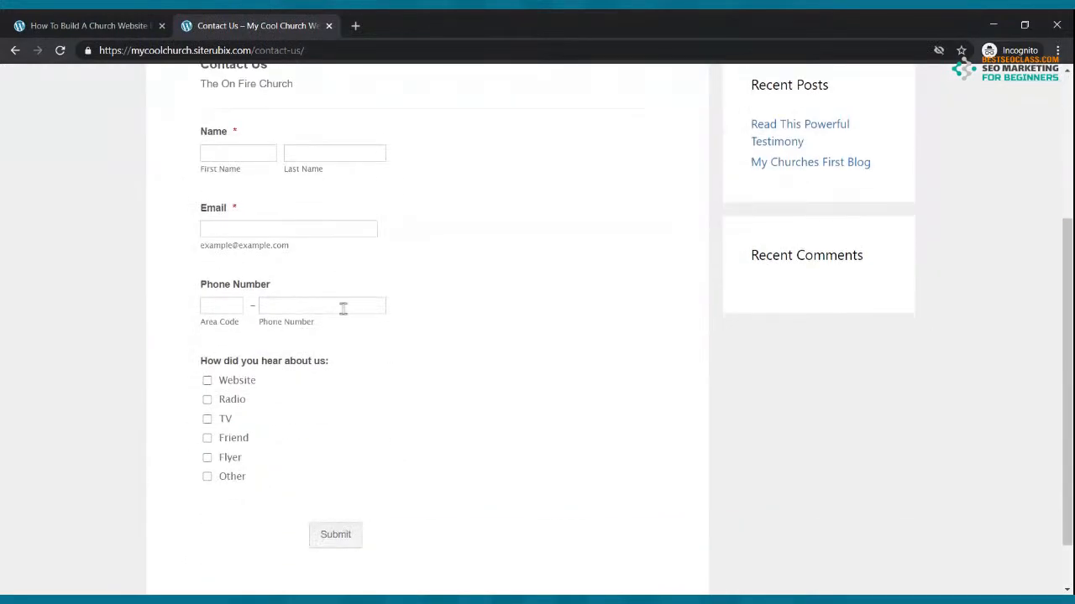
scroll(342, 309, "up", 4)
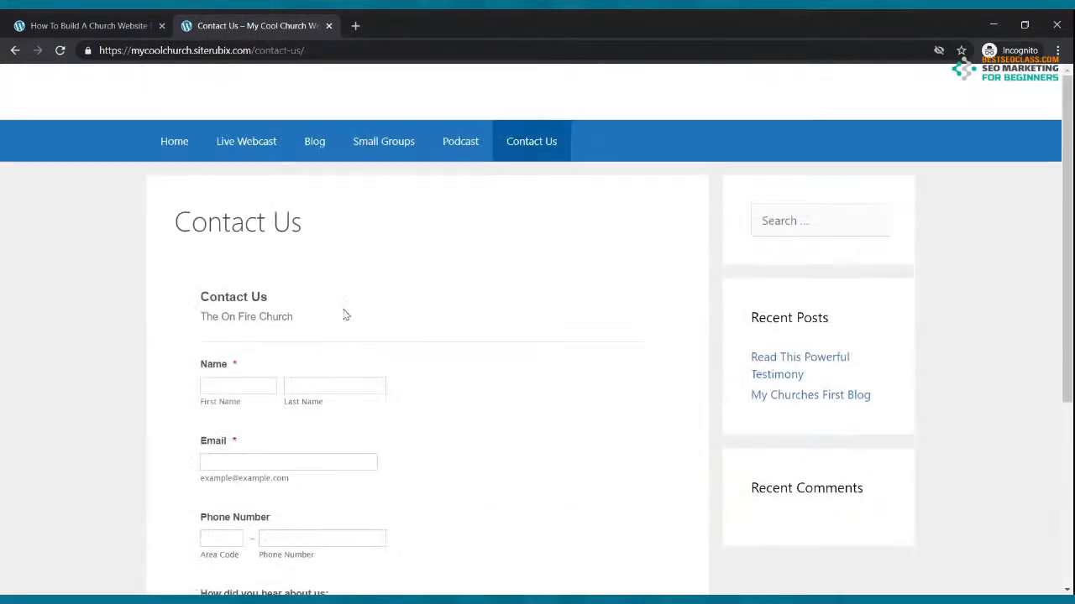
left_click(173, 155)
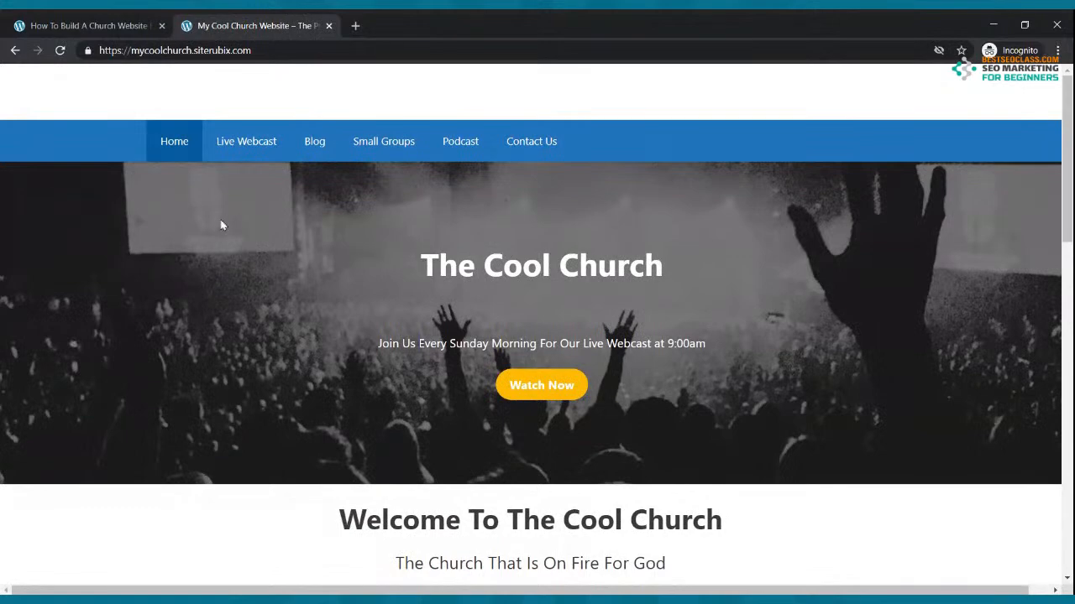
left_click(89, 22)
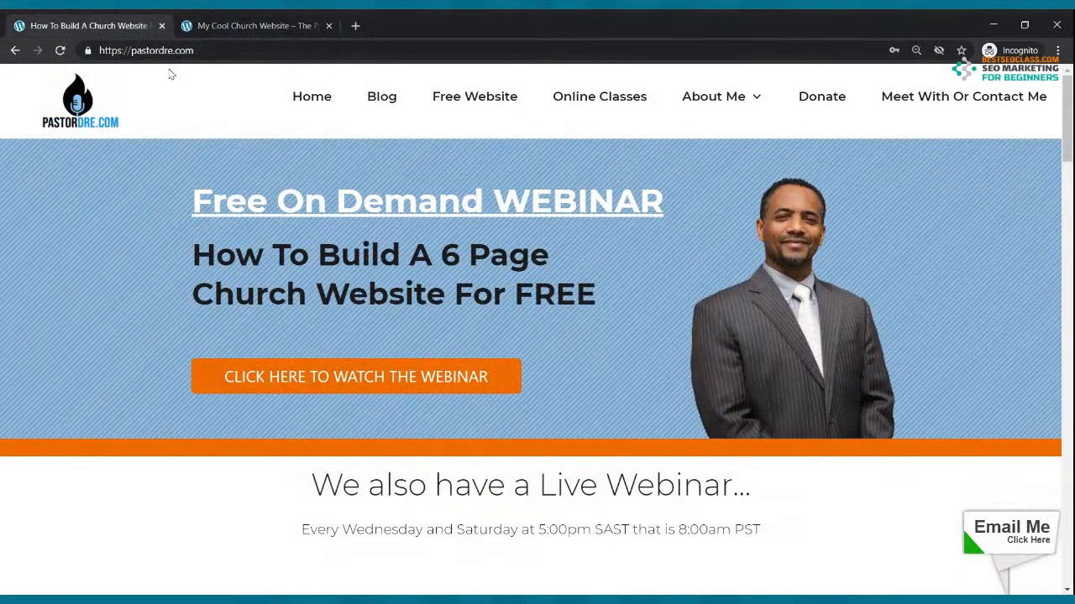
Open the Free Website offer and select the 'Choose Your Website Name' field
left_click(469, 98)
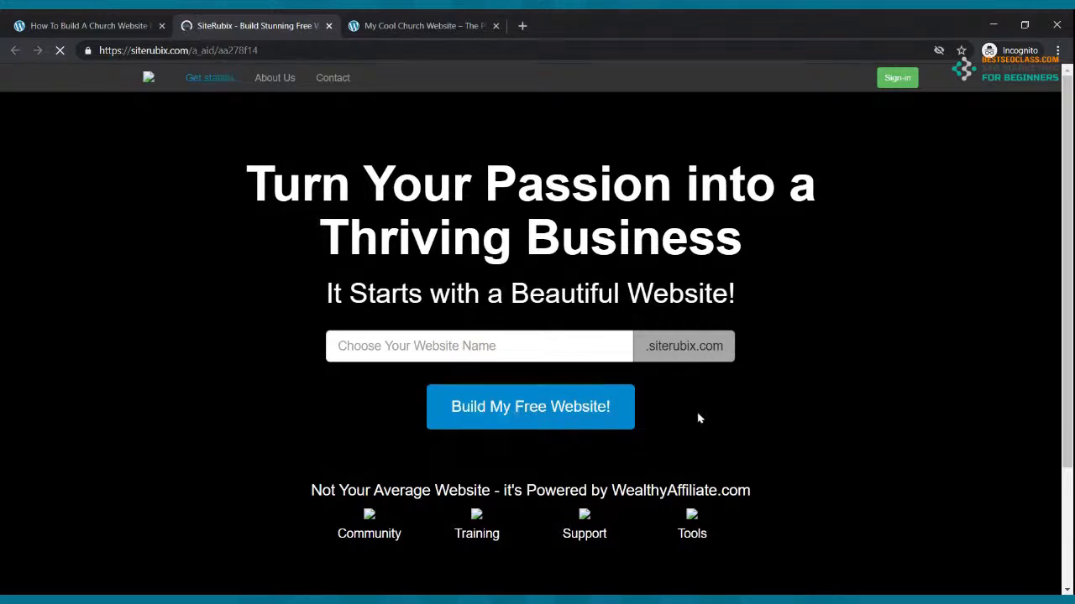
left_click(547, 345)
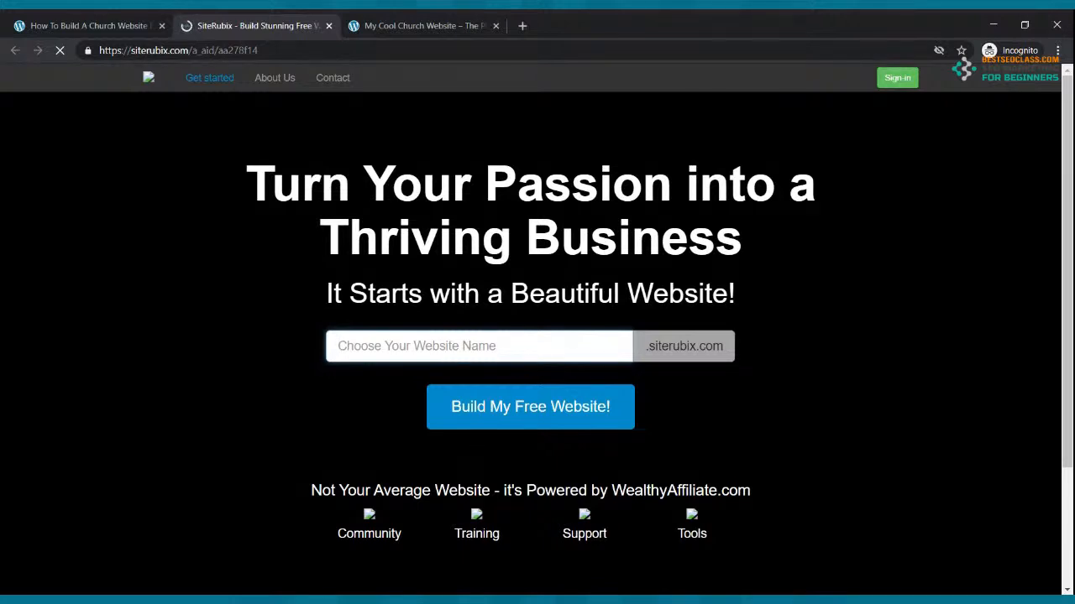
Enter TheCoolMinistry as the website name and submit 'Build My Free Website!'
type("TheC")
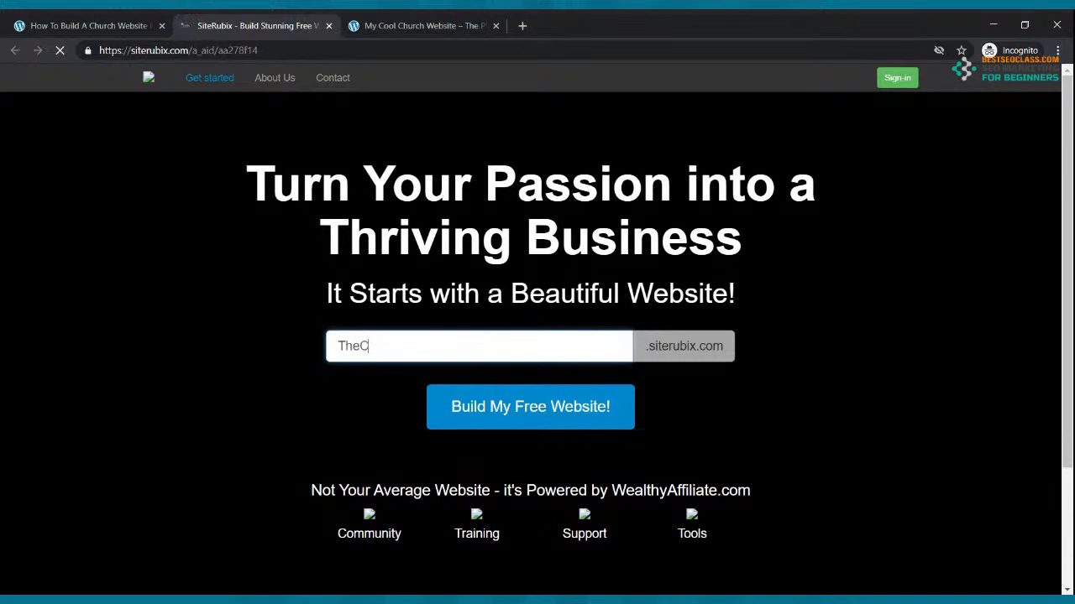
type("oolMinistry")
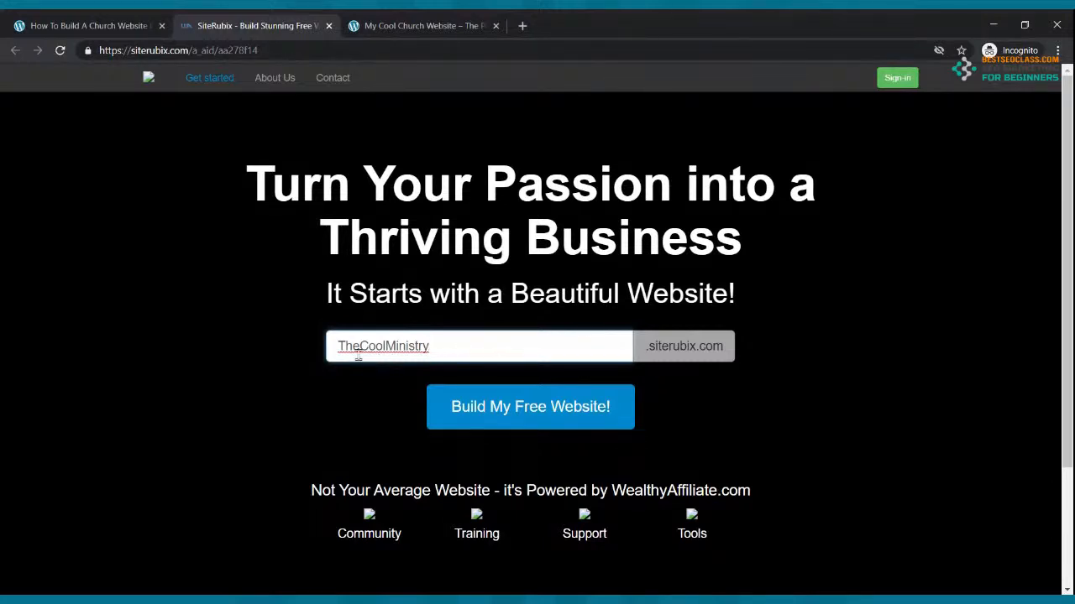
left_click(689, 409)
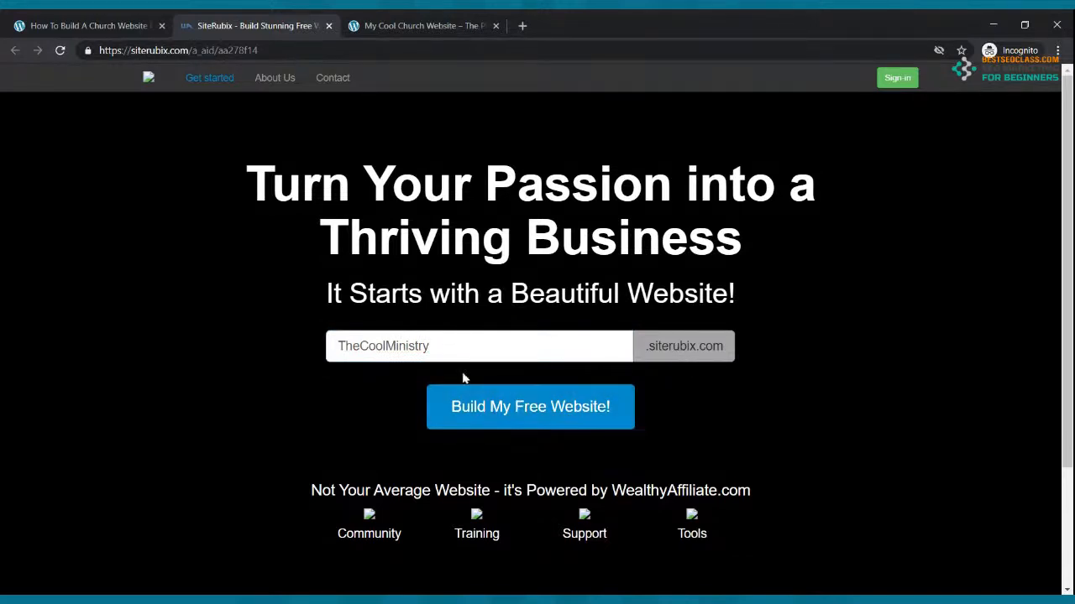
left_click(60, 50)
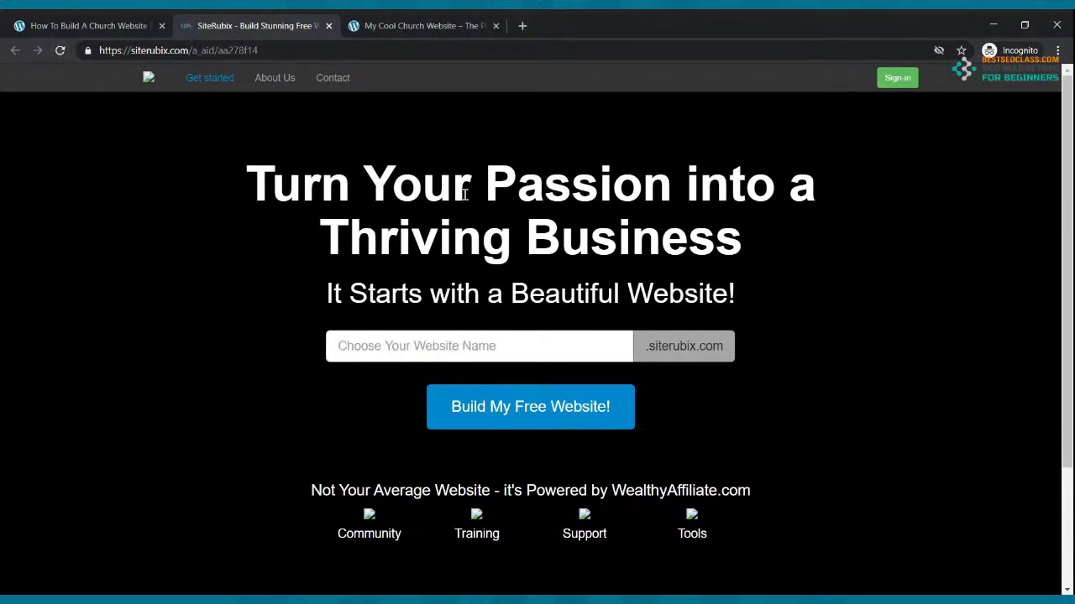
left_click(471, 353)
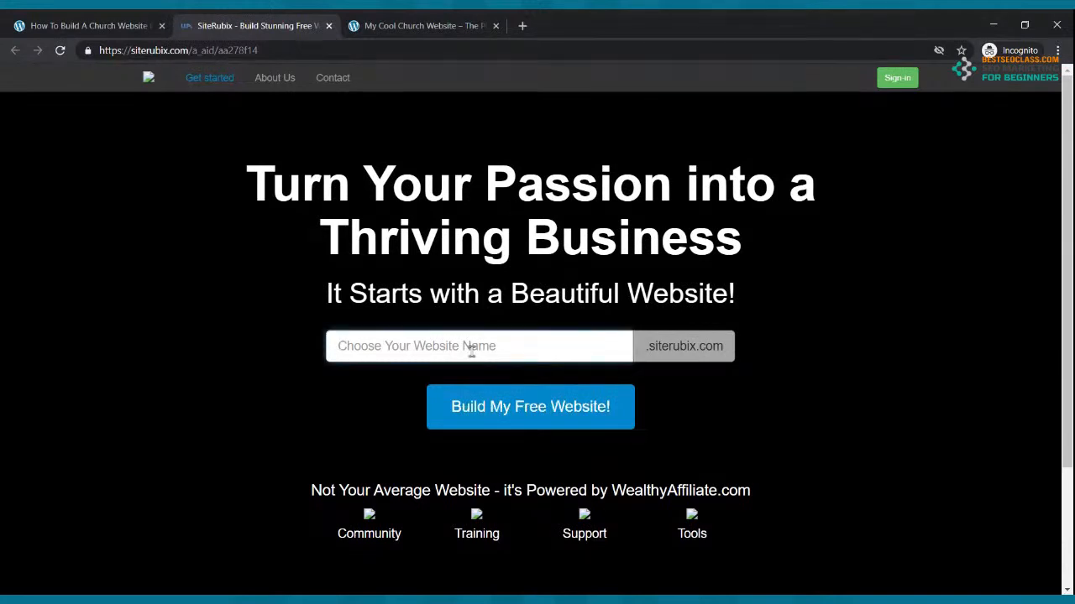
type("TheCoolMinistry")
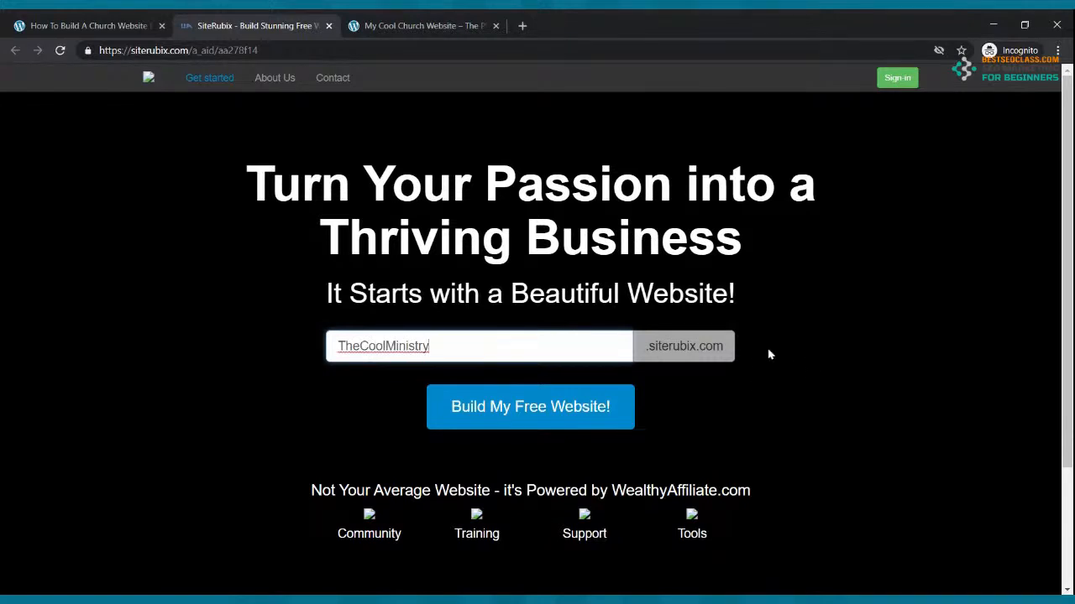
left_click(550, 413)
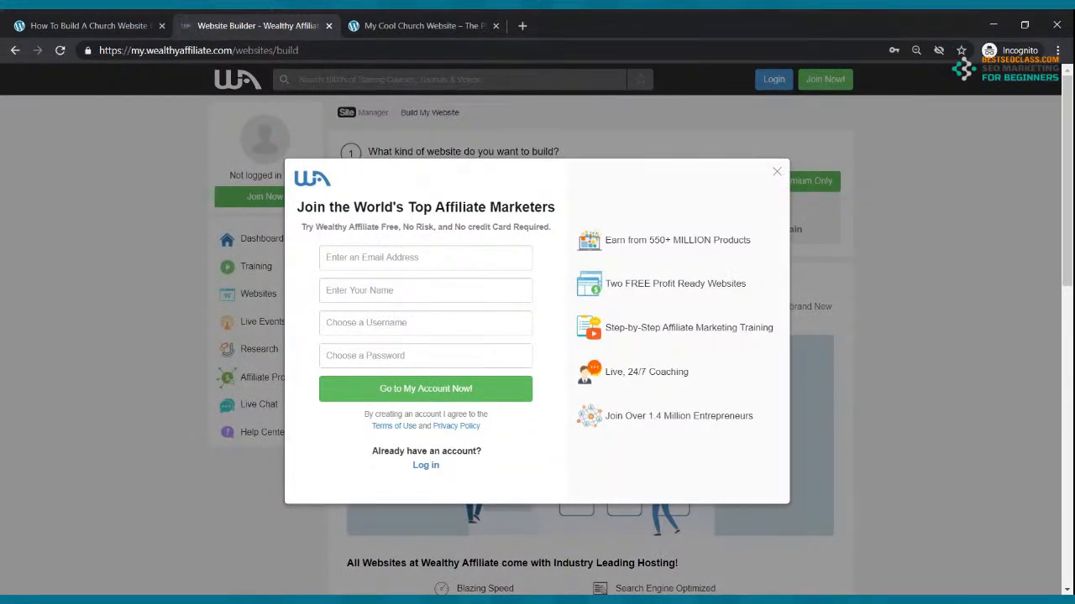
Switch from the sign-up form to log in, and sign in with the saved account details
left_click(347, 262)
left_click(351, 291)
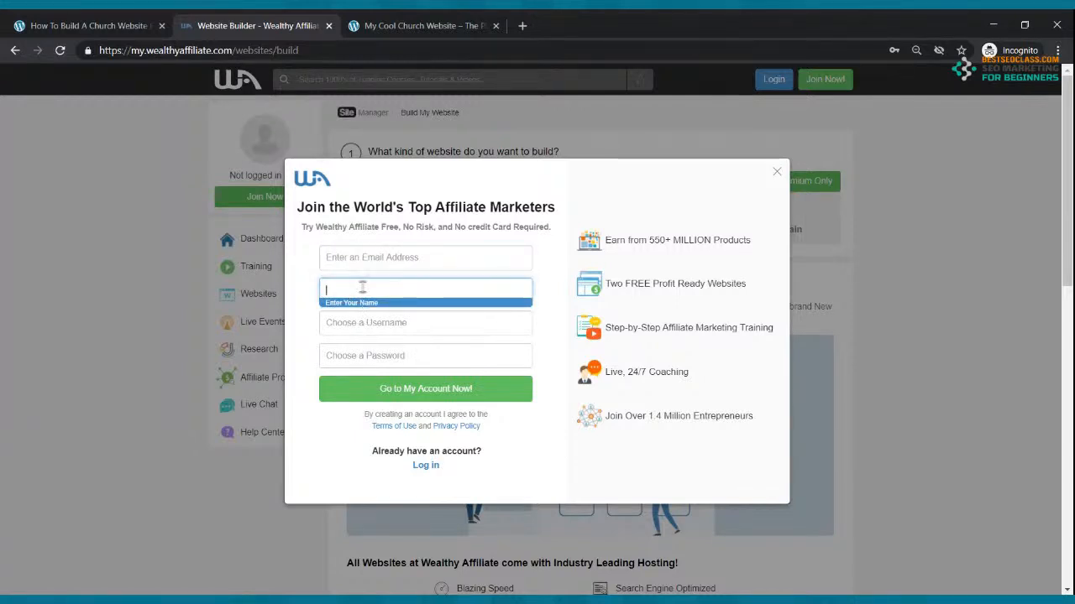
left_click(365, 323)
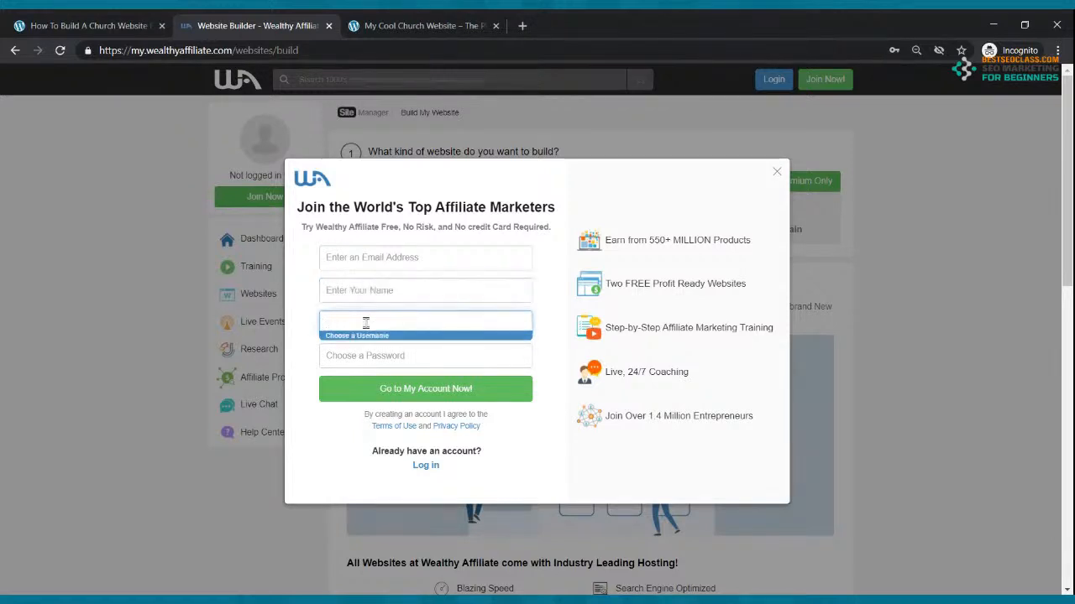
left_click(366, 351)
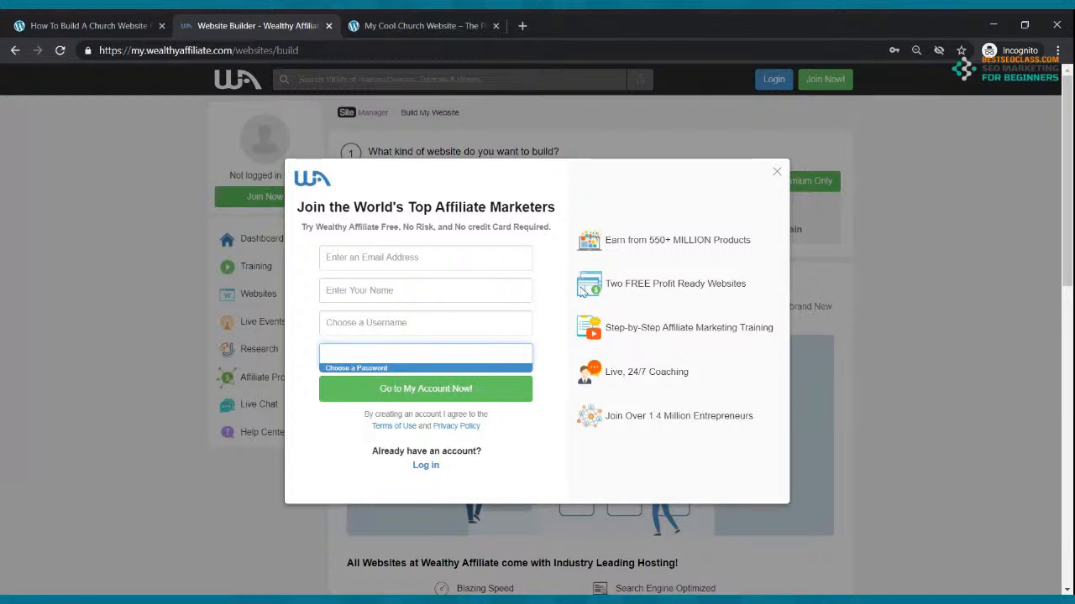
left_click(516, 260)
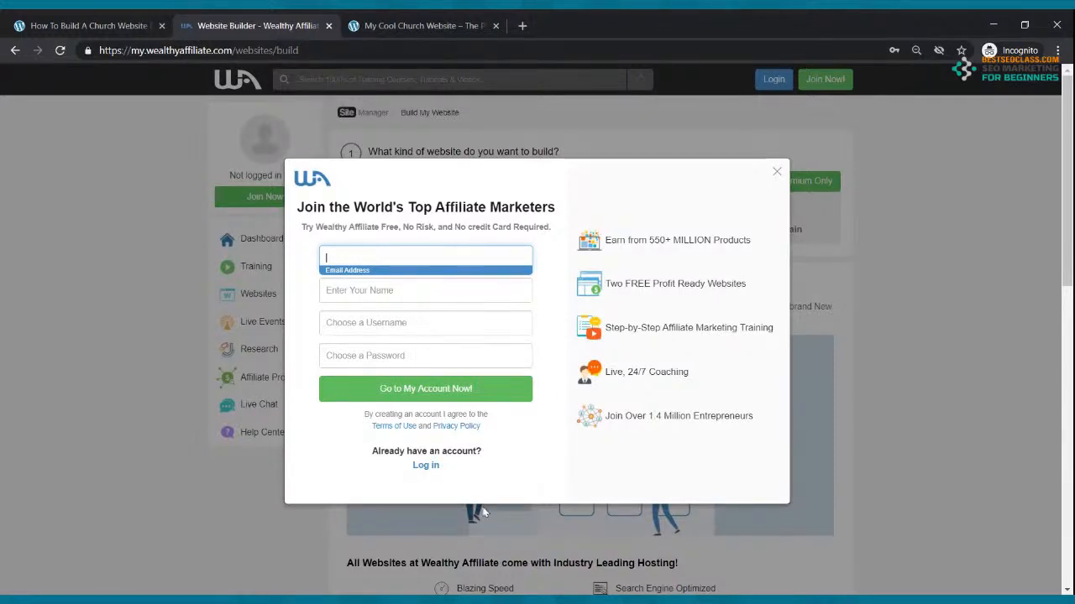
left_click(425, 465)
left_click(408, 262)
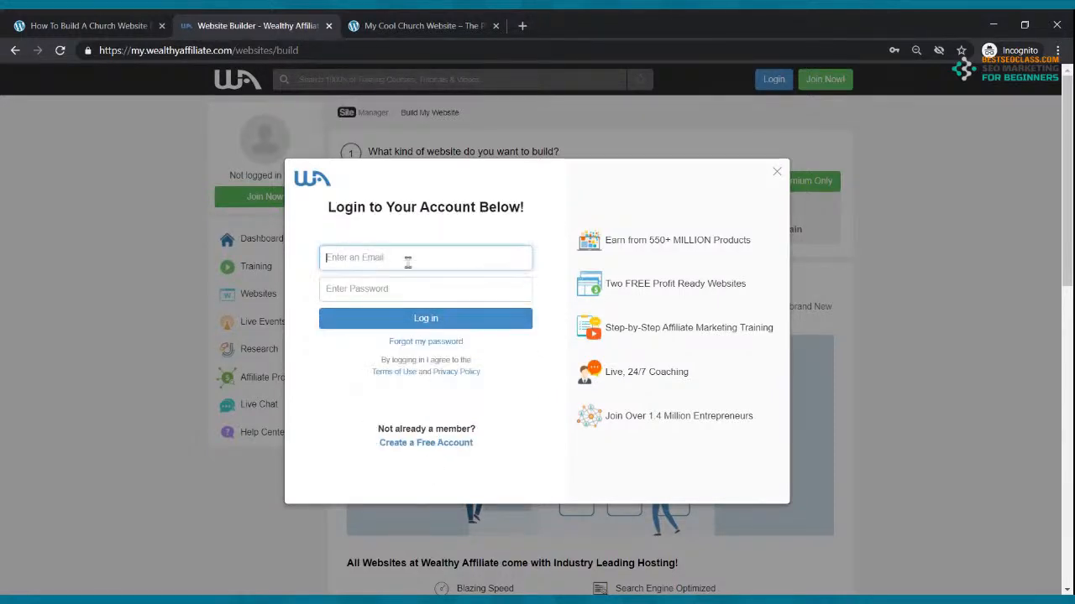
left_click(408, 274)
left_click(413, 325)
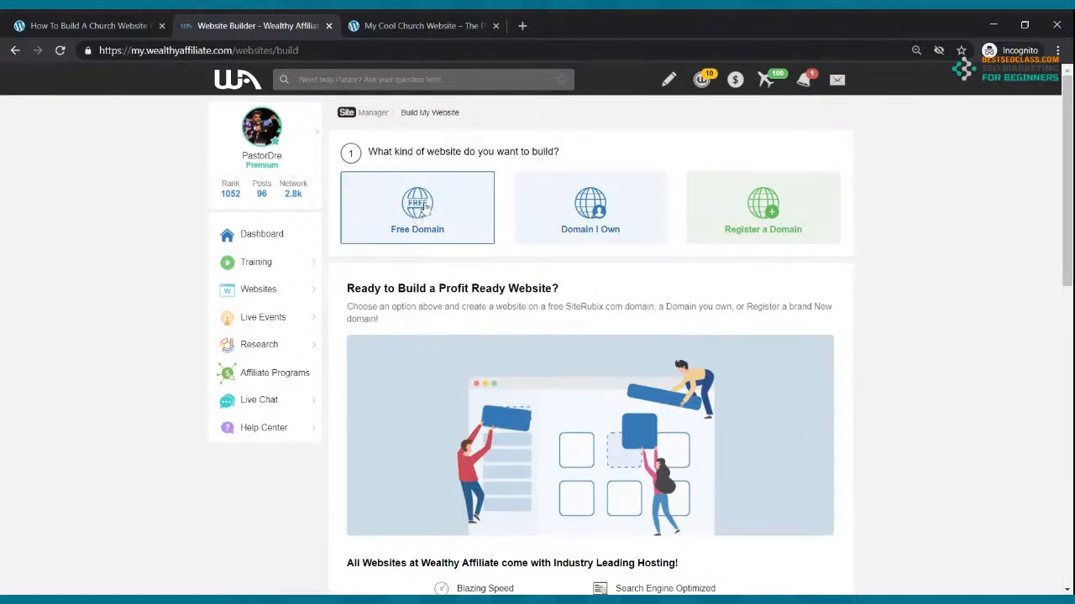
Choose a free domain and name it thecoolministry
left_click(427, 207)
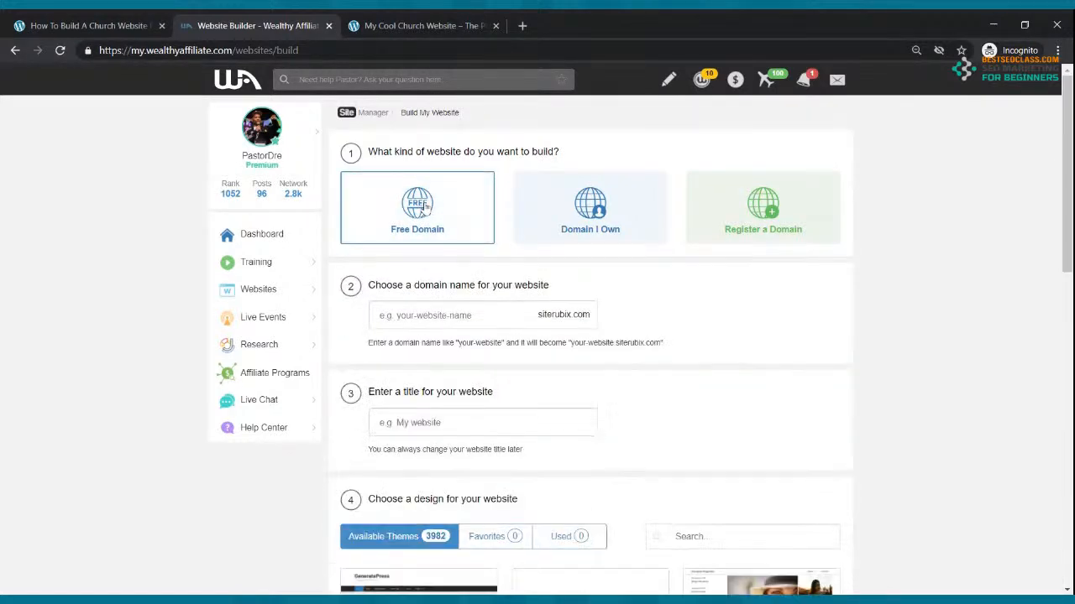
left_click(445, 311)
type("TheCo")
type("olMiin")
type("ist")
key("BackSpace")
key("BackSpace")
key("BackSpace")
key("BackSpace")
key("BackSpace")
type("nistry")
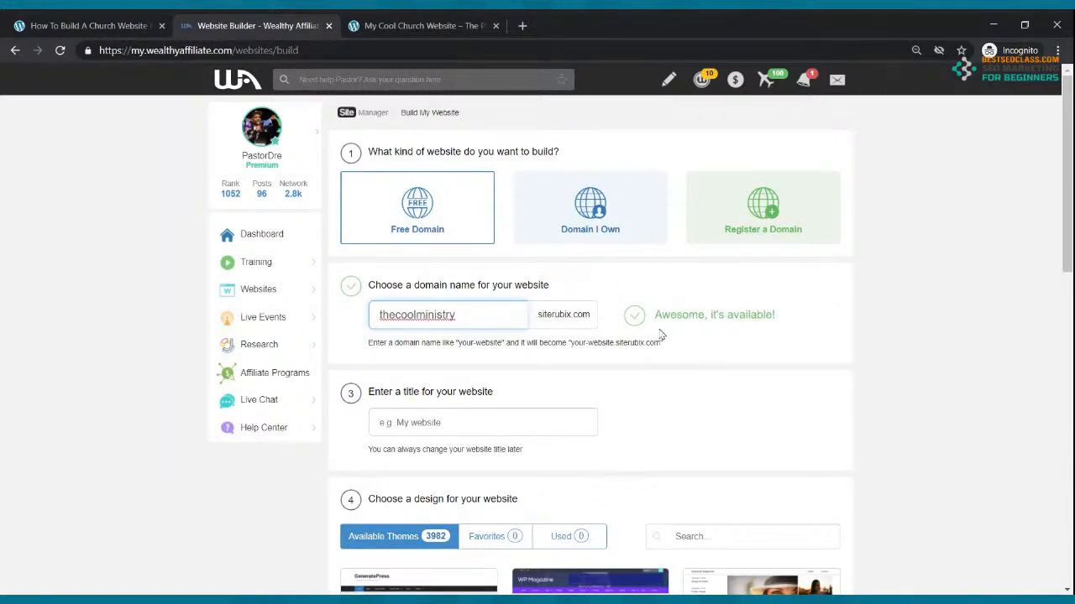
left_click(478, 317)
Title the site 'The Cool Ministry' and pick the GeneratePress theme
left_click(510, 422)
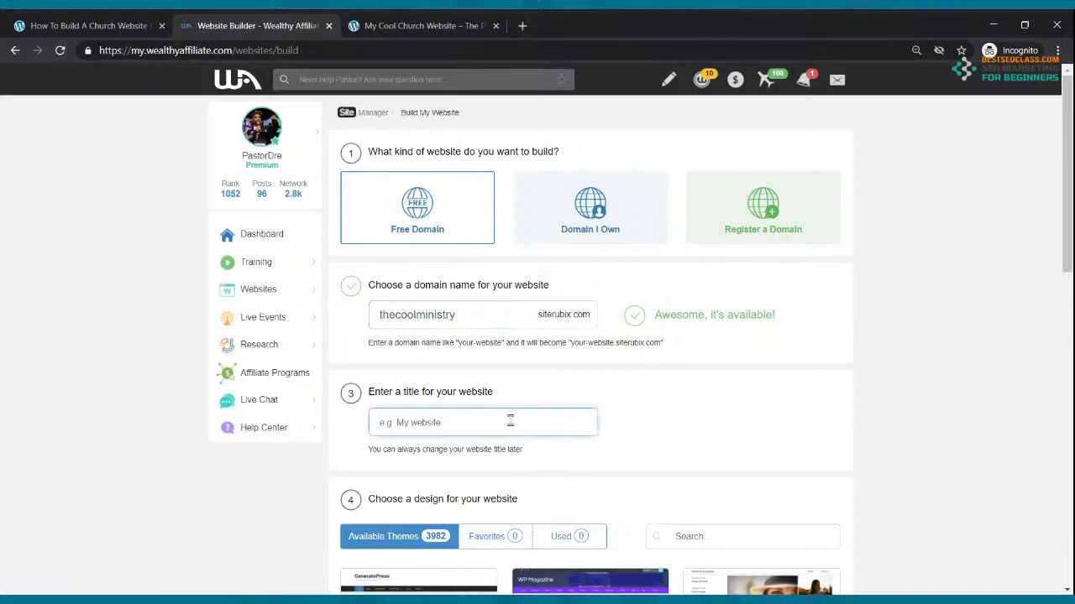
type("The C")
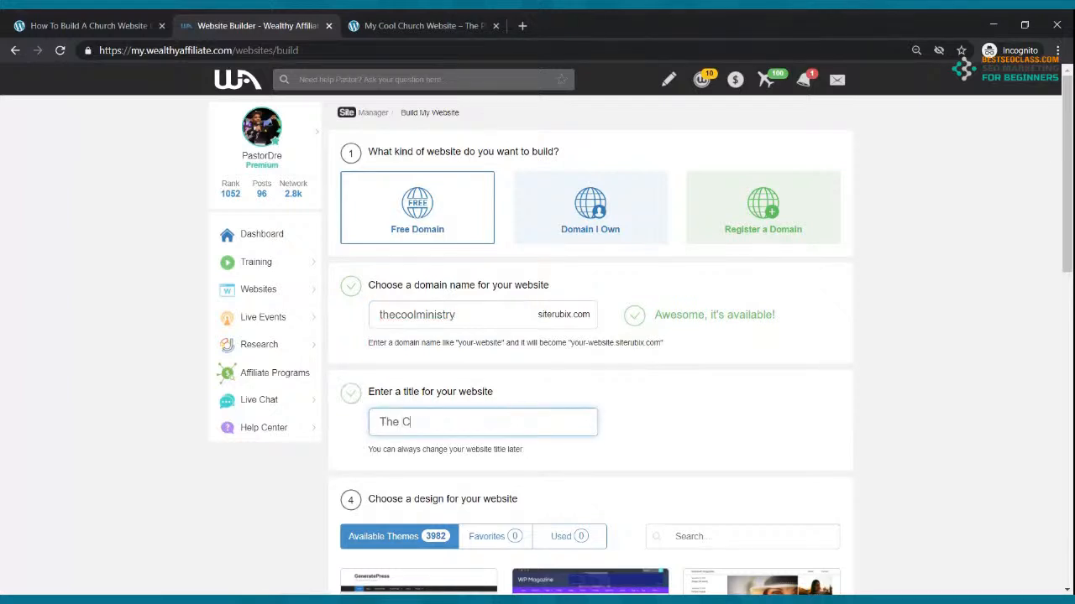
type("ool Ministry")
scroll(552, 415, "down", 2)
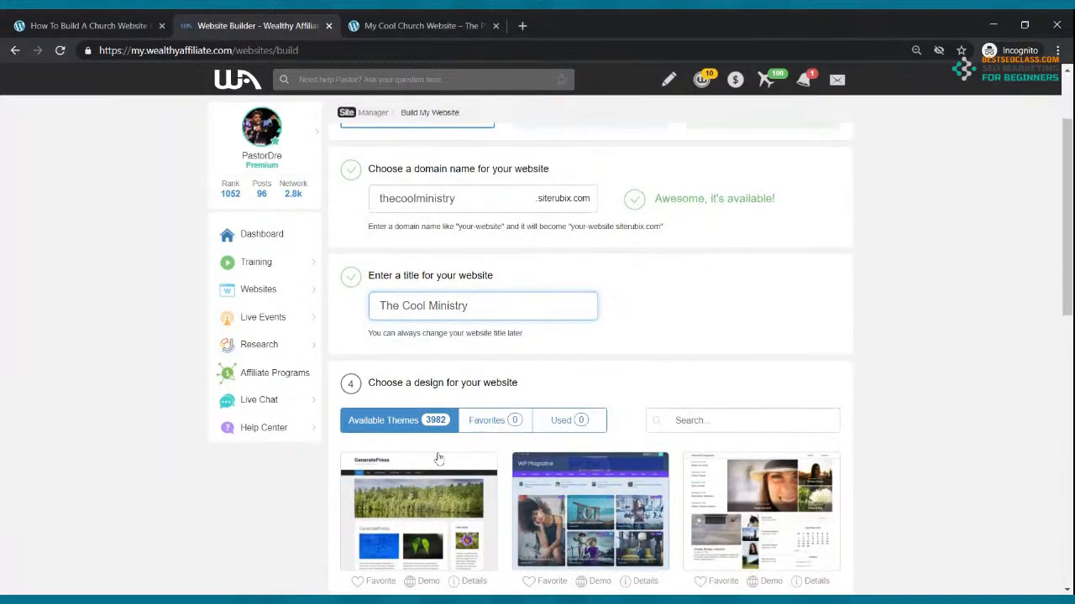
scroll(509, 510, "down", 3)
scroll(503, 503, "up", 5)
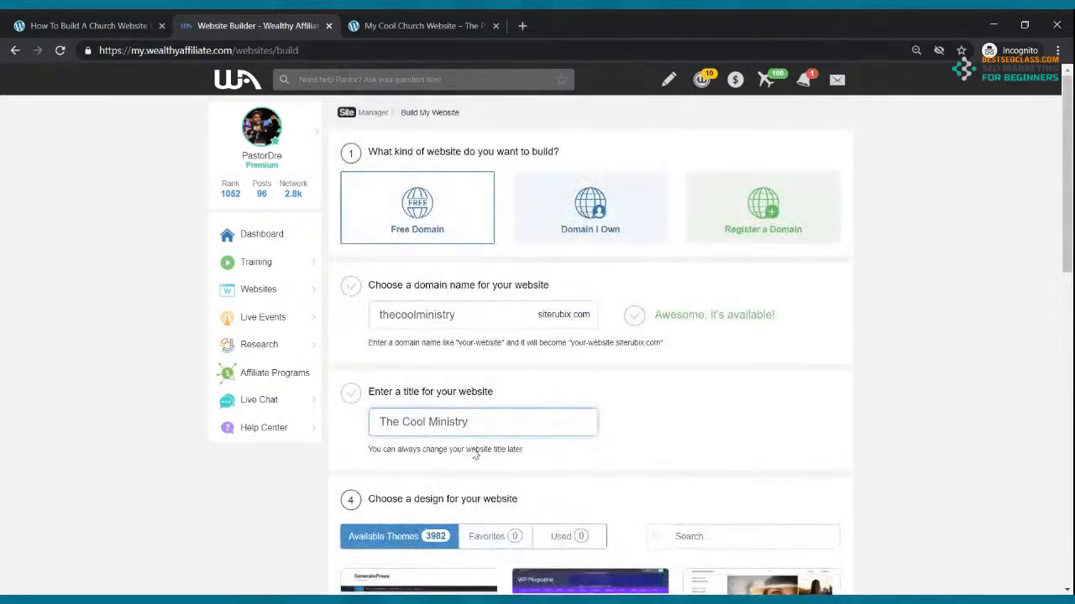
scroll(480, 453, "down", 2)
left_click(420, 512)
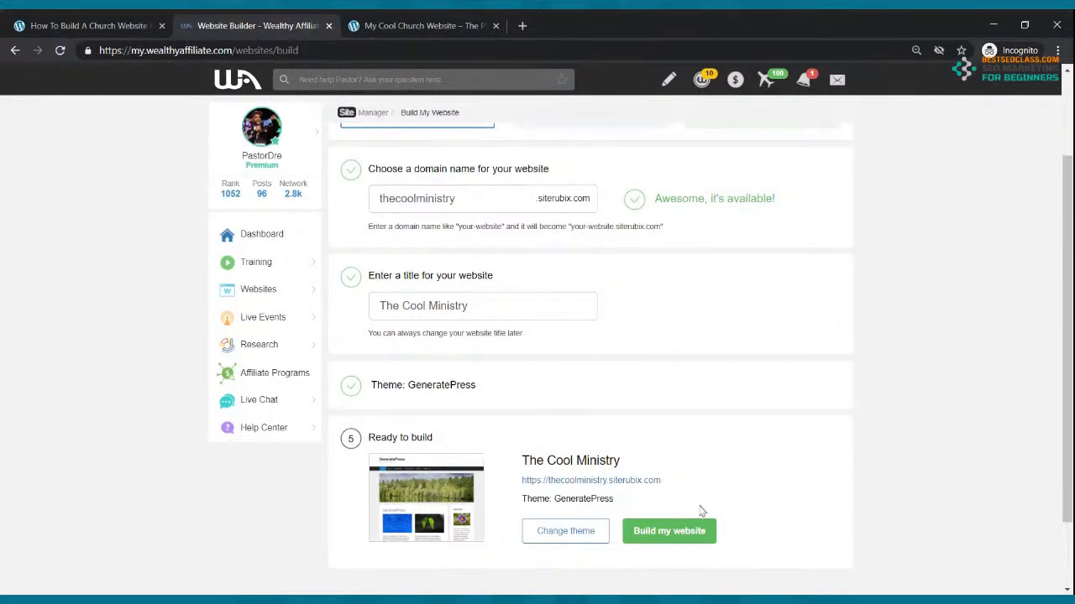
Build the website and open thecoolministry.siterubix.com in a new tab
left_click(671, 541)
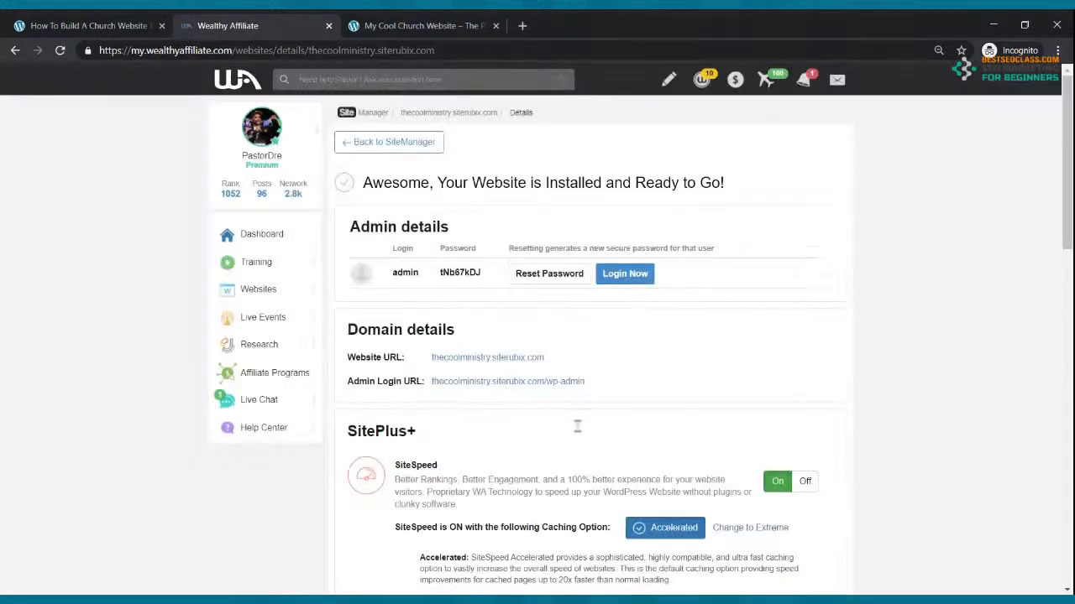
left_click(468, 357)
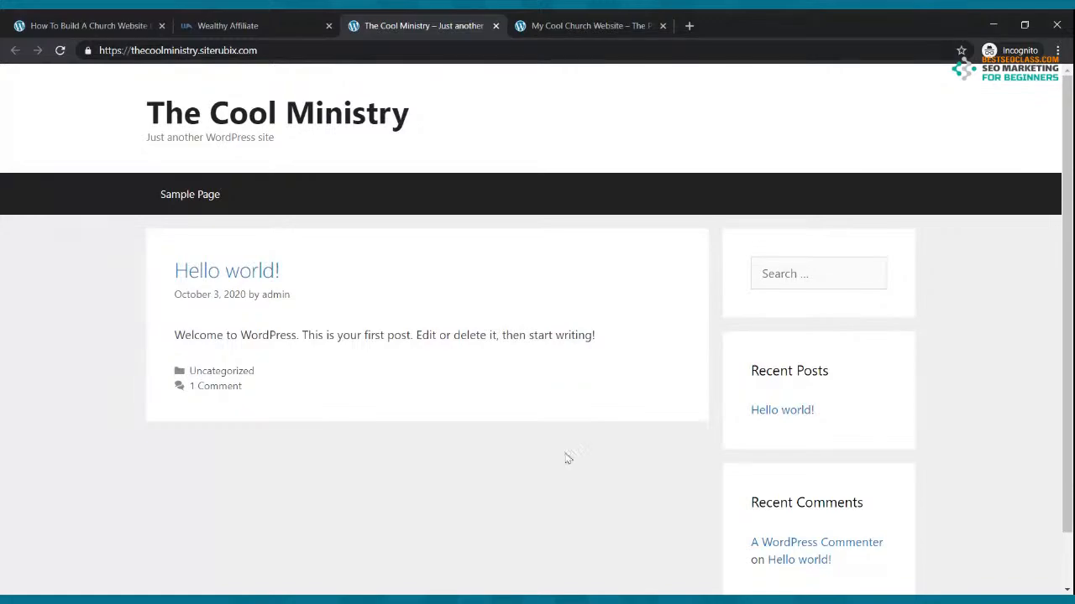
Glance at the church site, close the Wealthy Affiliate builder tab, and return to The Cool Ministry
left_click(619, 25)
scroll(629, 134, "down", 15)
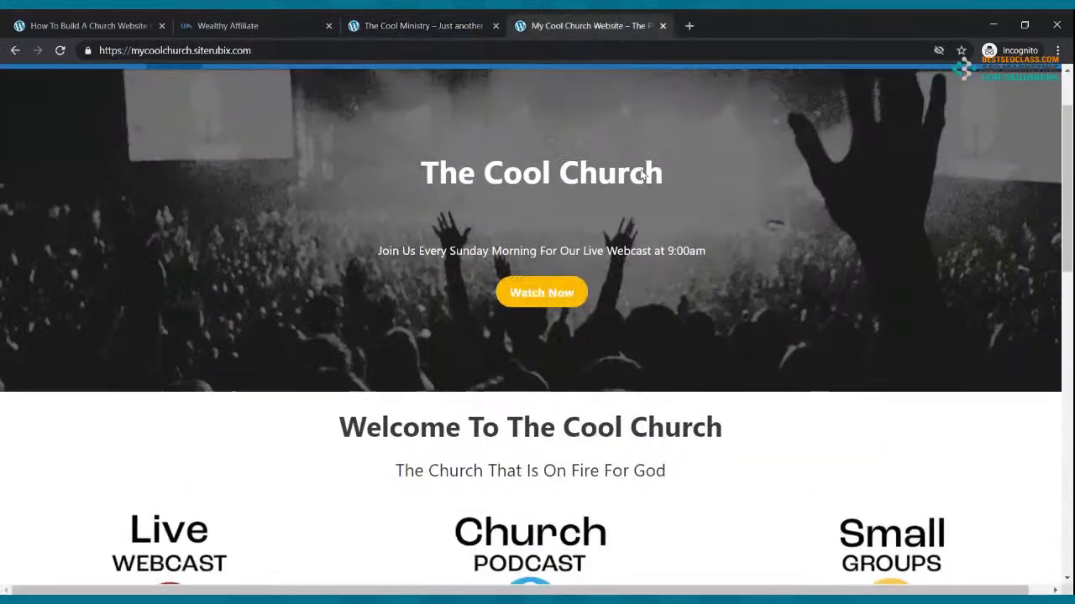
scroll(642, 176, "up", 15)
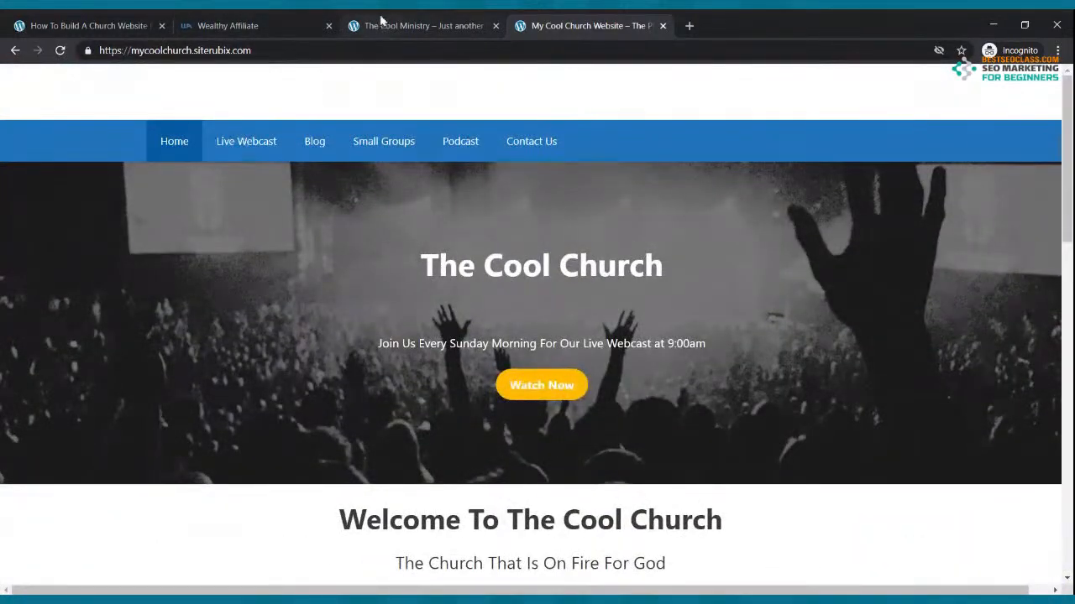
left_click(311, 25)
left_click(329, 26)
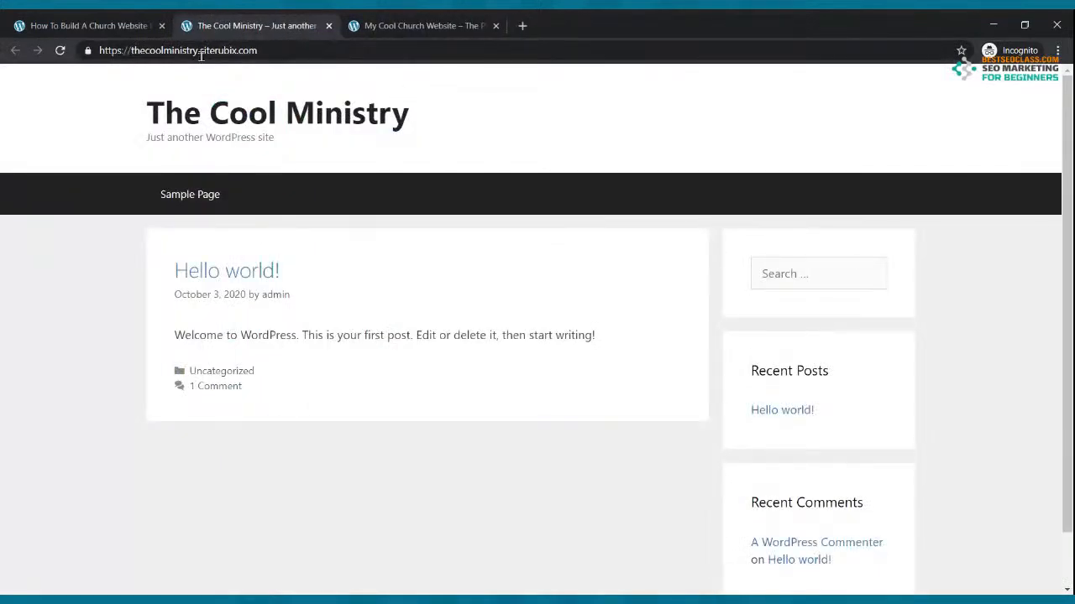
left_click(91, 20)
left_click(195, 24)
Open wealthyaffiliate.com in a new tab and log in
left_click(317, 52)
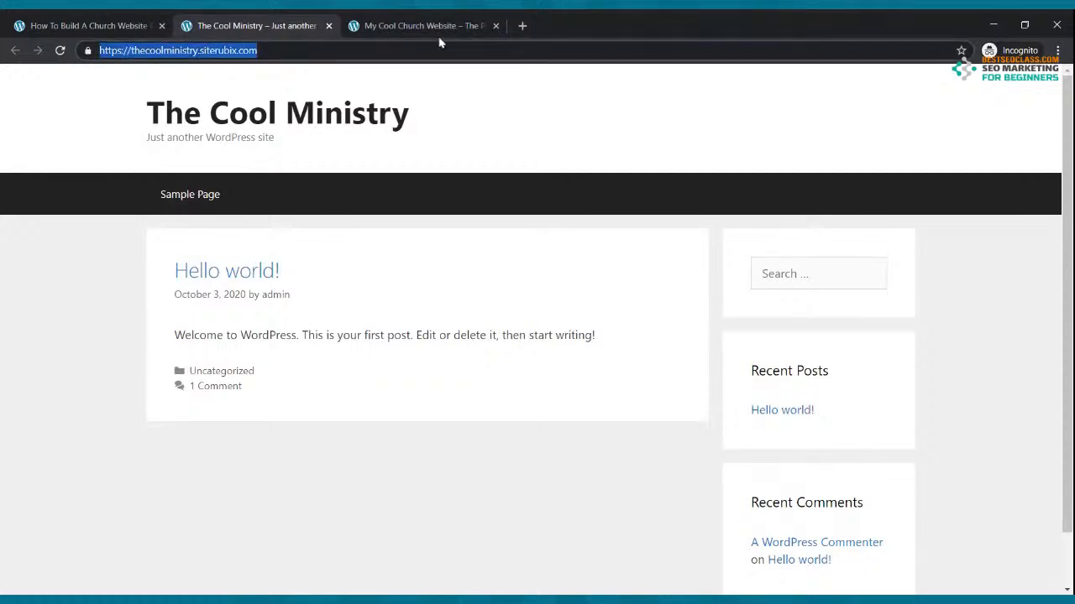
left_click(521, 25)
type("weal")
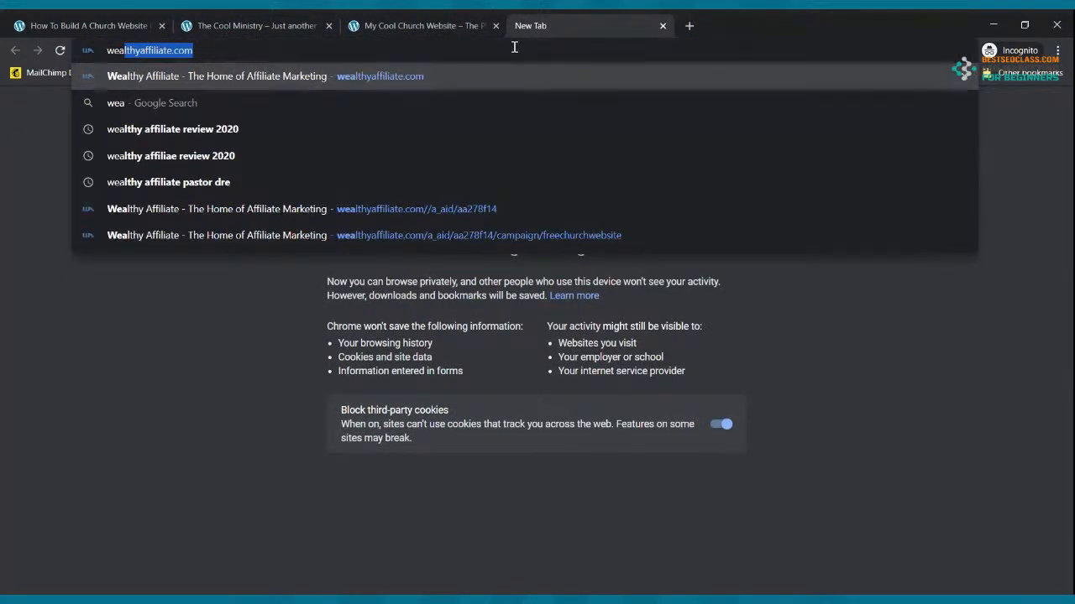
key("Return")
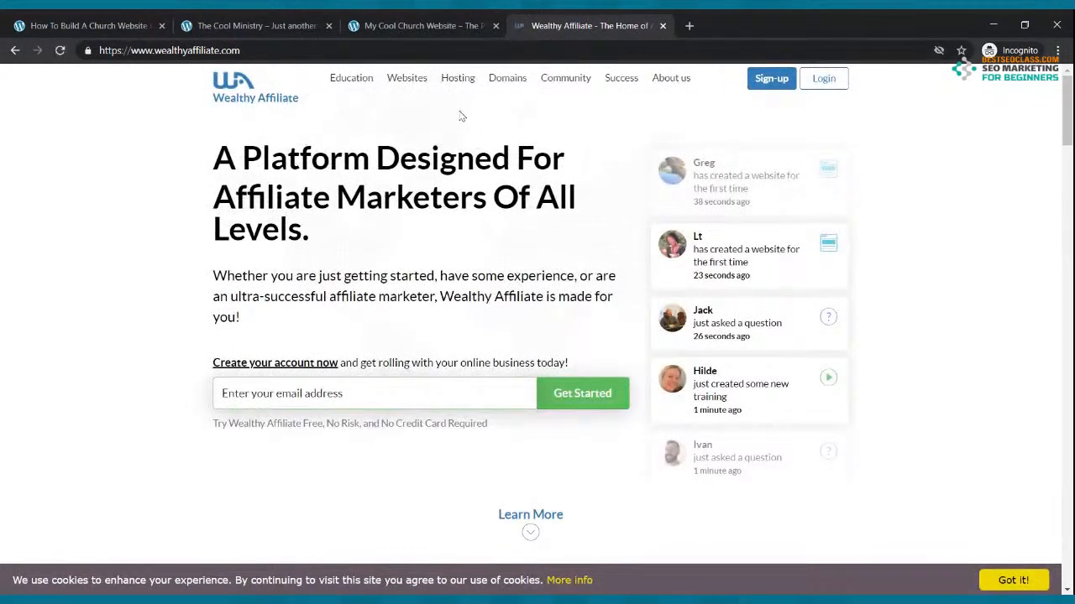
left_click(834, 84)
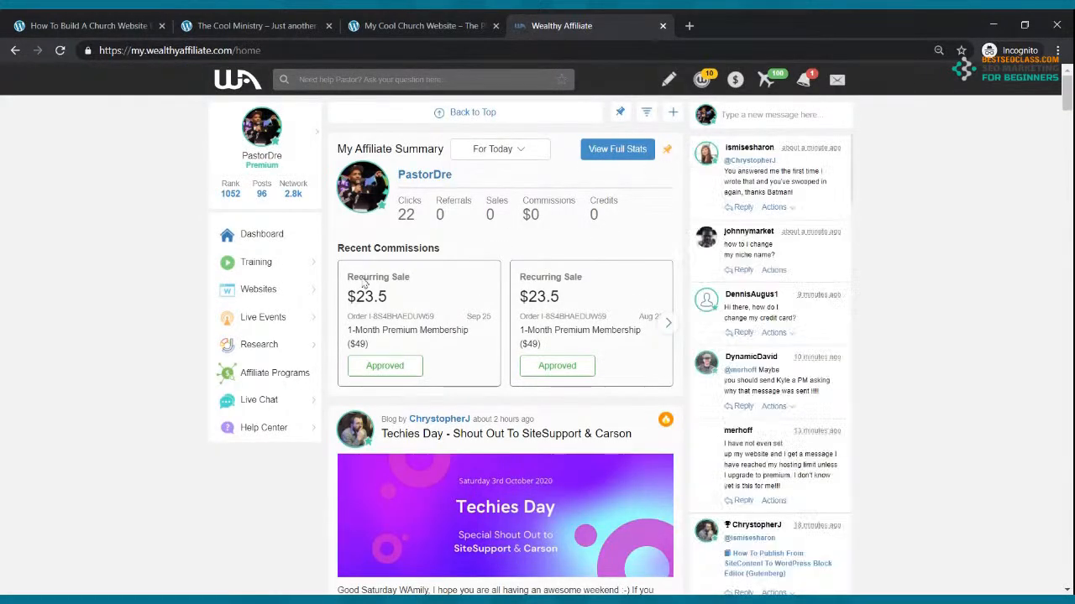
From View all my websites, log in to thecoolministry's WordPress admin
left_click(267, 290)
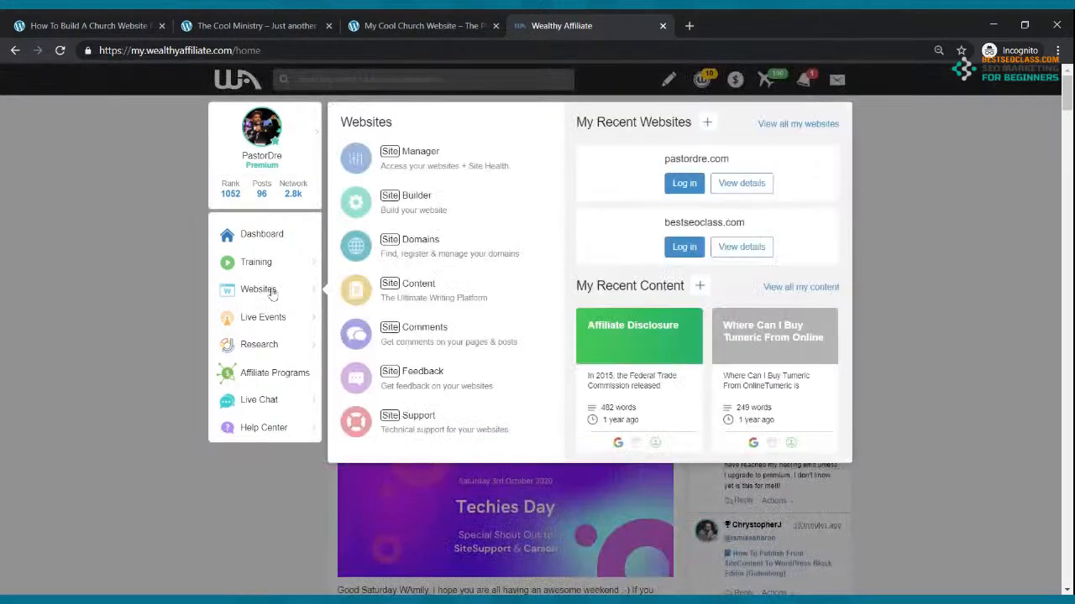
left_click(783, 125)
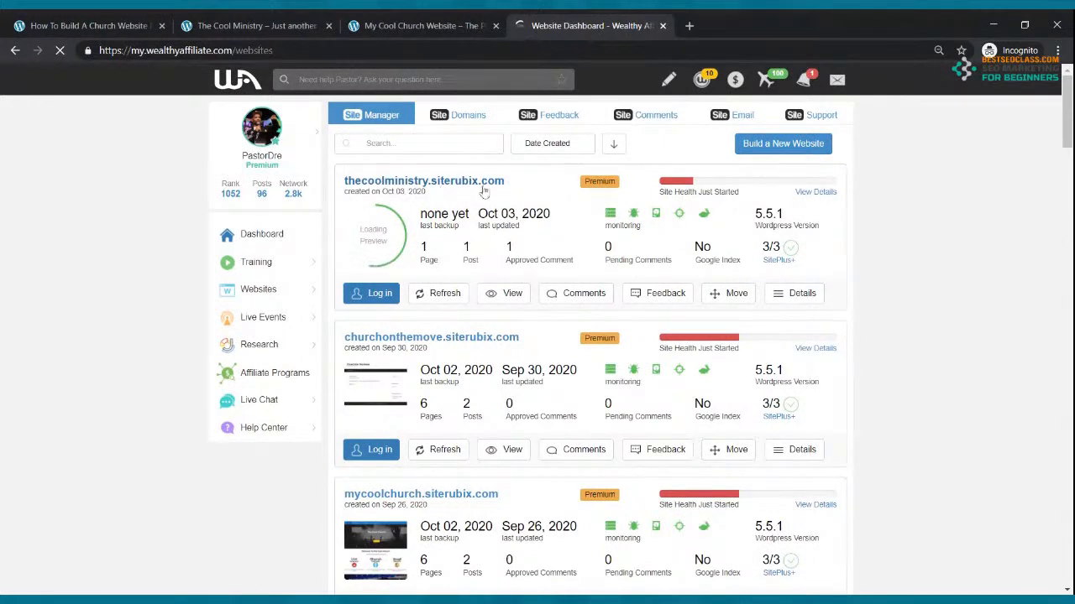
left_click(370, 294)
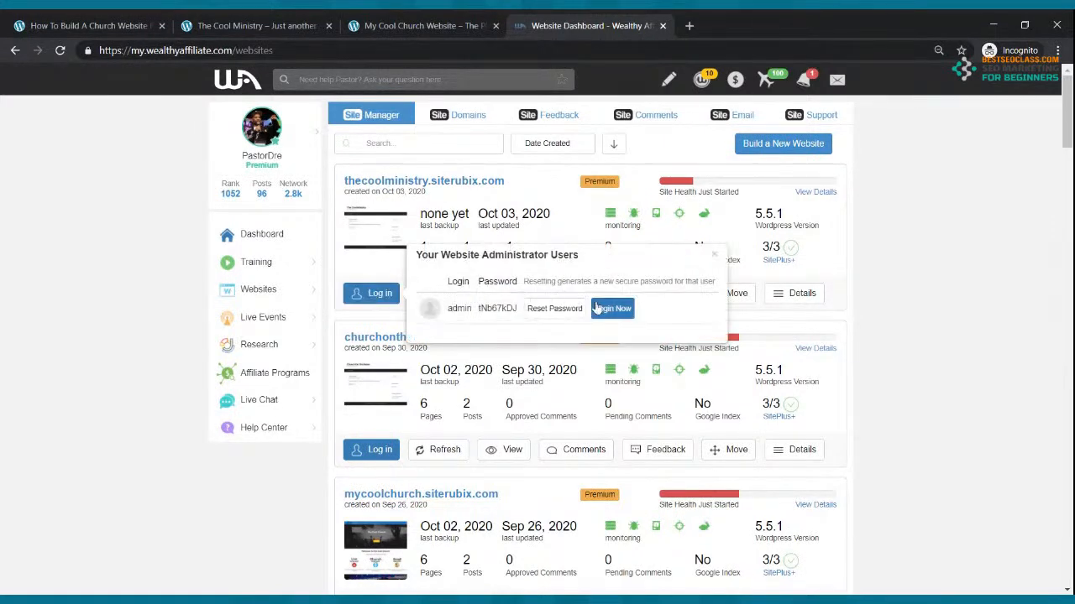
left_click(610, 311)
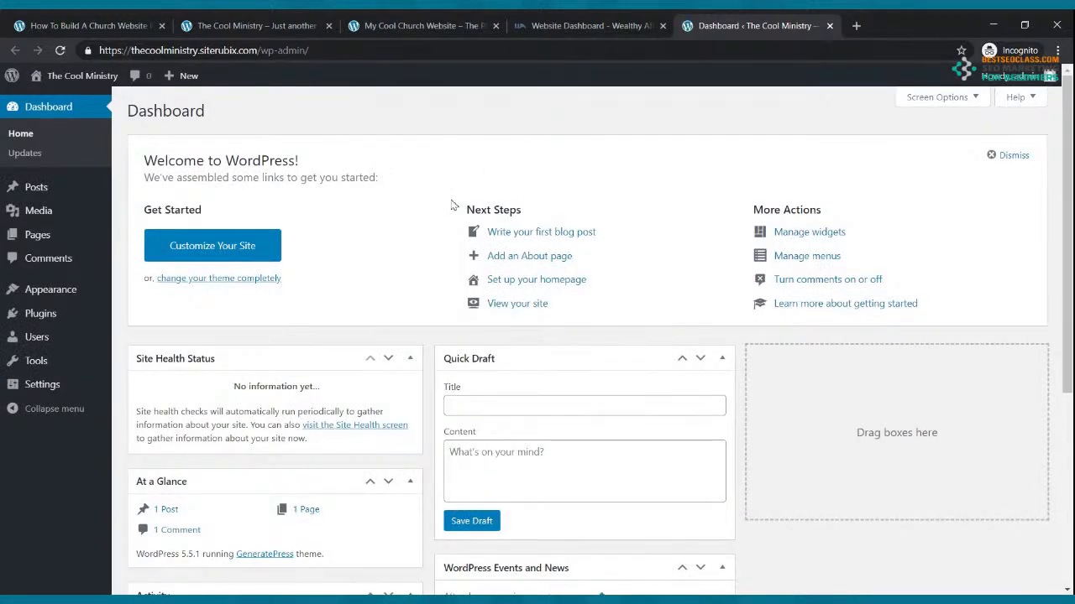
Close the Wealthy Affiliate websites tab and move the WordPress Dashboard tab to second position
left_click(447, 26)
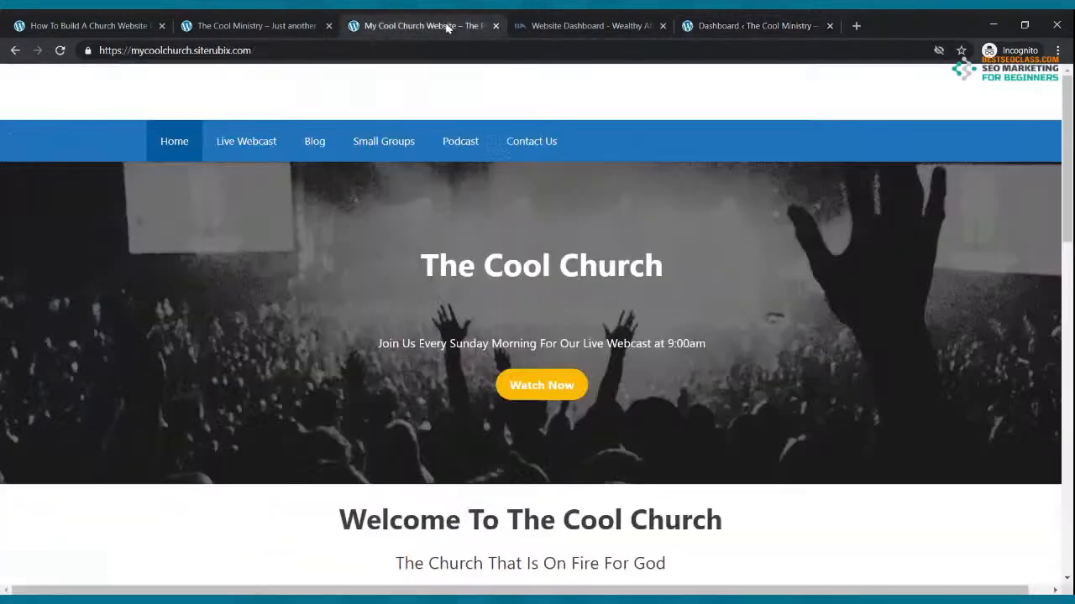
left_click(558, 25)
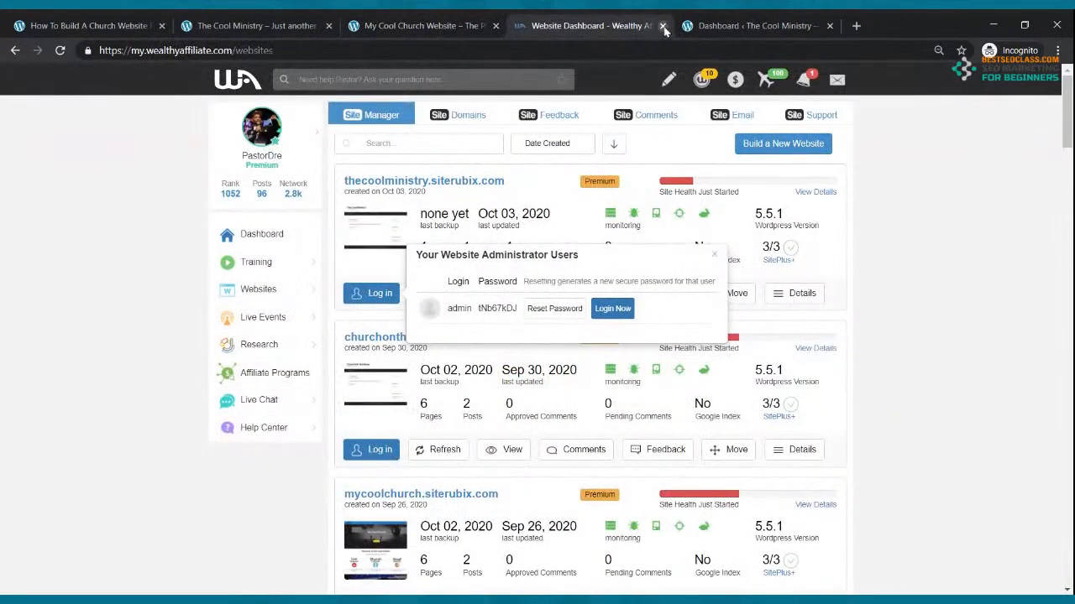
left_click(663, 26)
left_click_drag(553, 27, 237, 46)
Compare The Cool Ministry with the church site, then open the Appearance Themes page
left_click(415, 27)
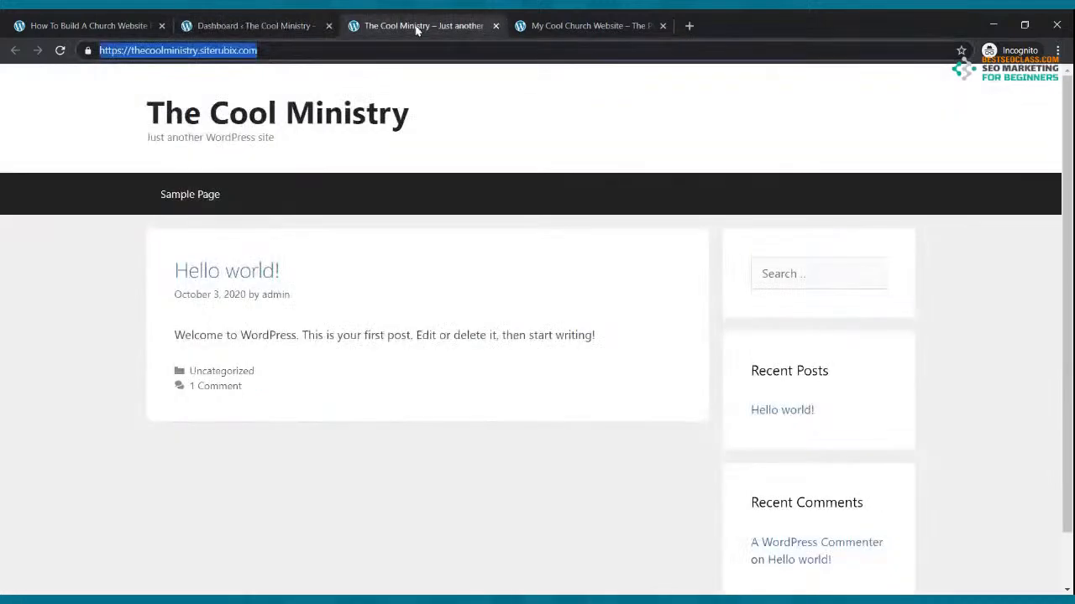
left_click(282, 26)
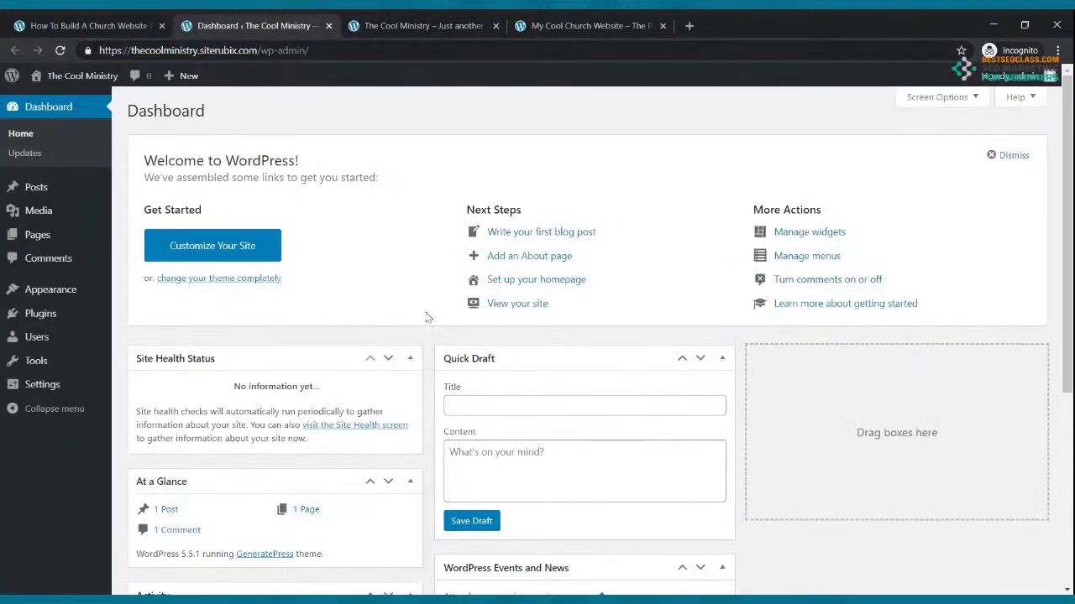
left_click(383, 27)
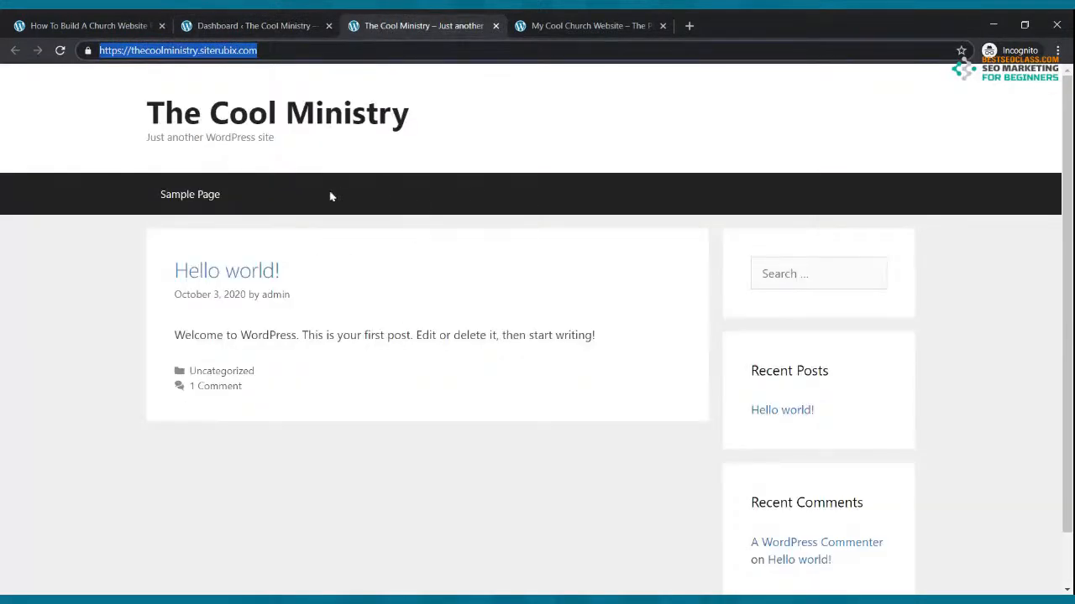
left_click(588, 25)
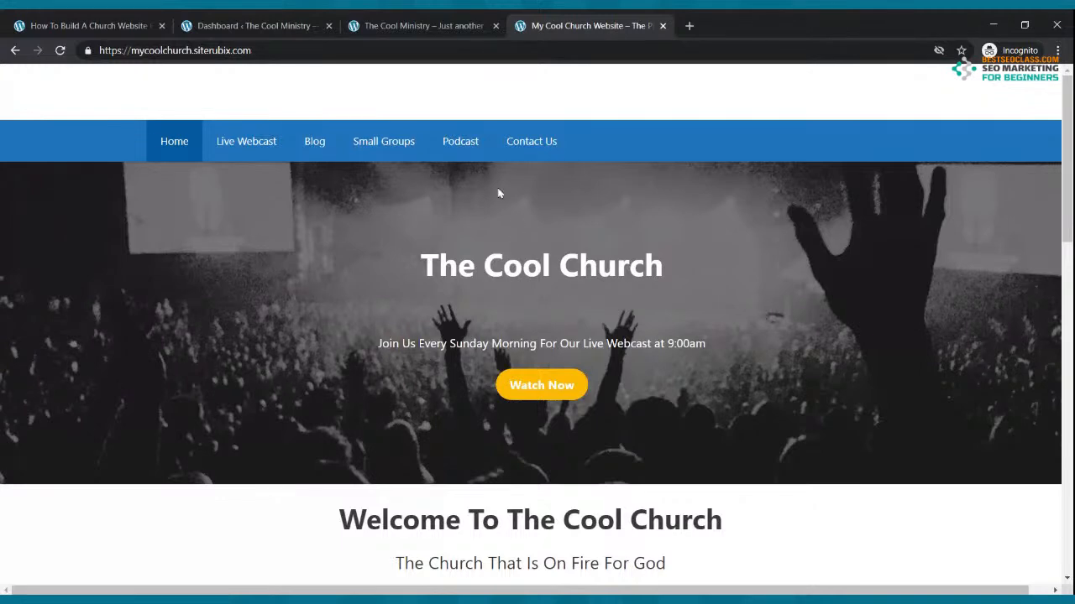
left_click(225, 23)
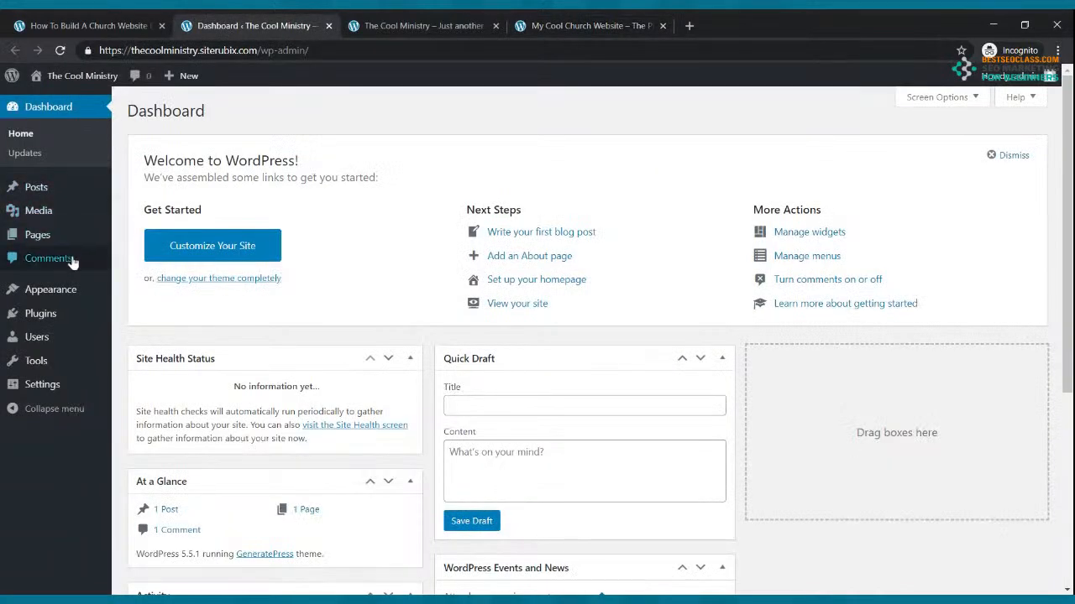
left_click(62, 290)
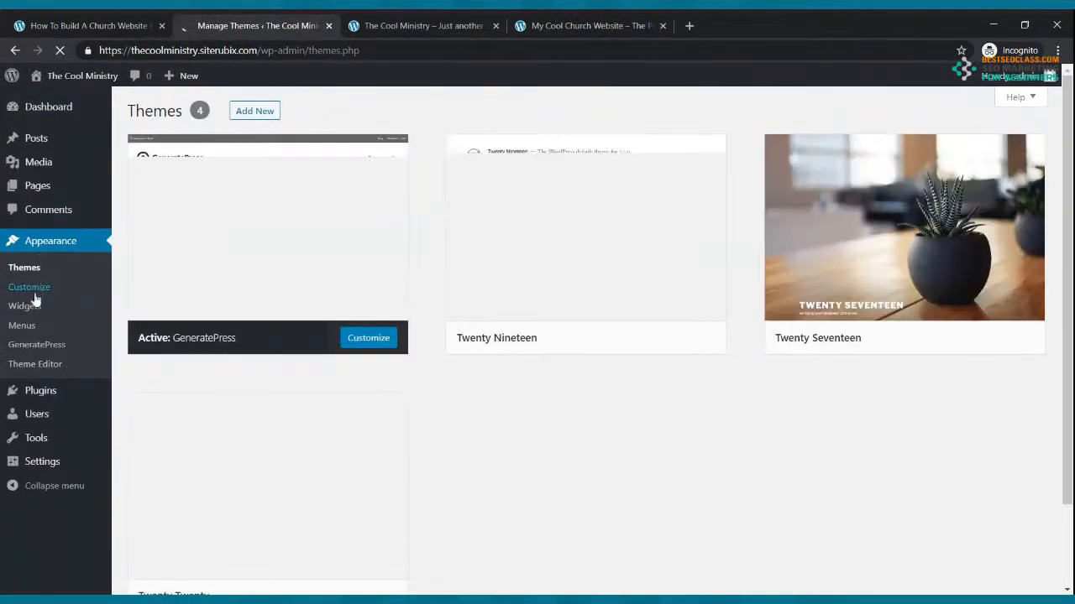
In Site Identity, tick Hide site title and Hide site tagline, publish, and close the Customizer
left_click(30, 288)
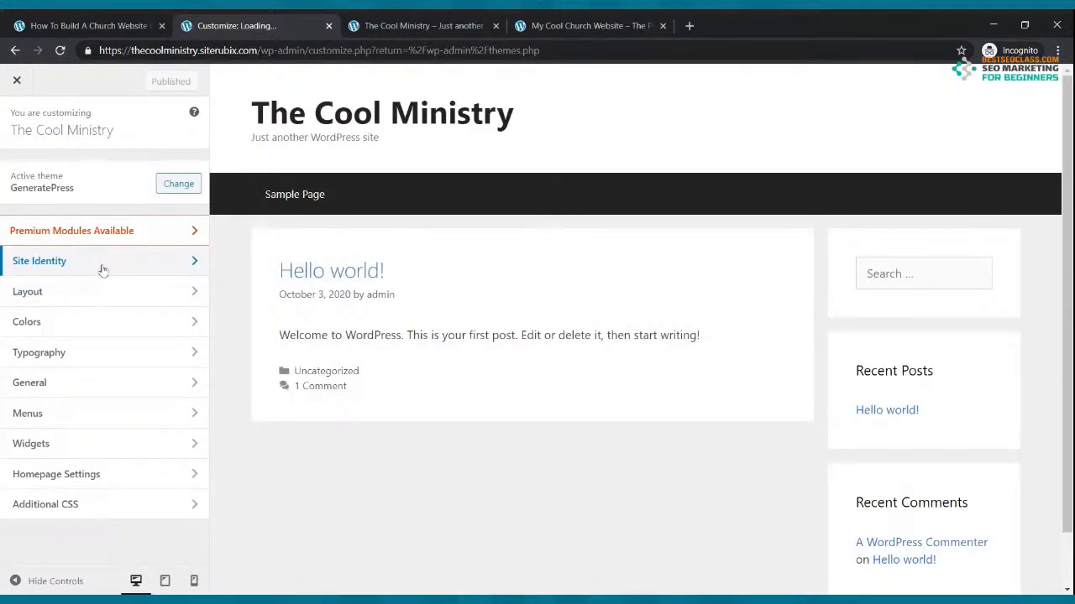
left_click(102, 266)
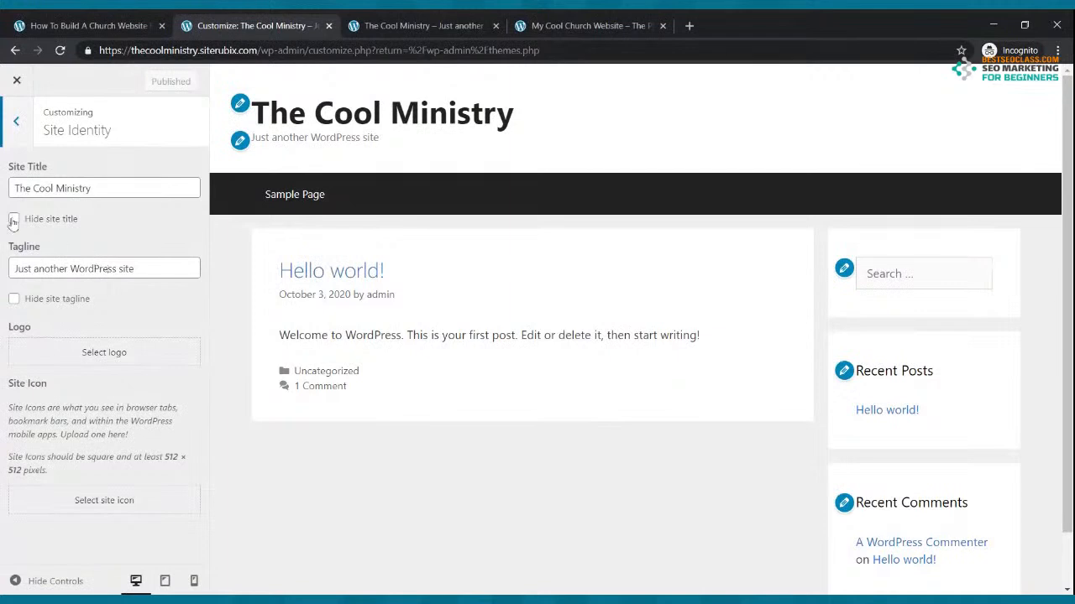
left_click(15, 220)
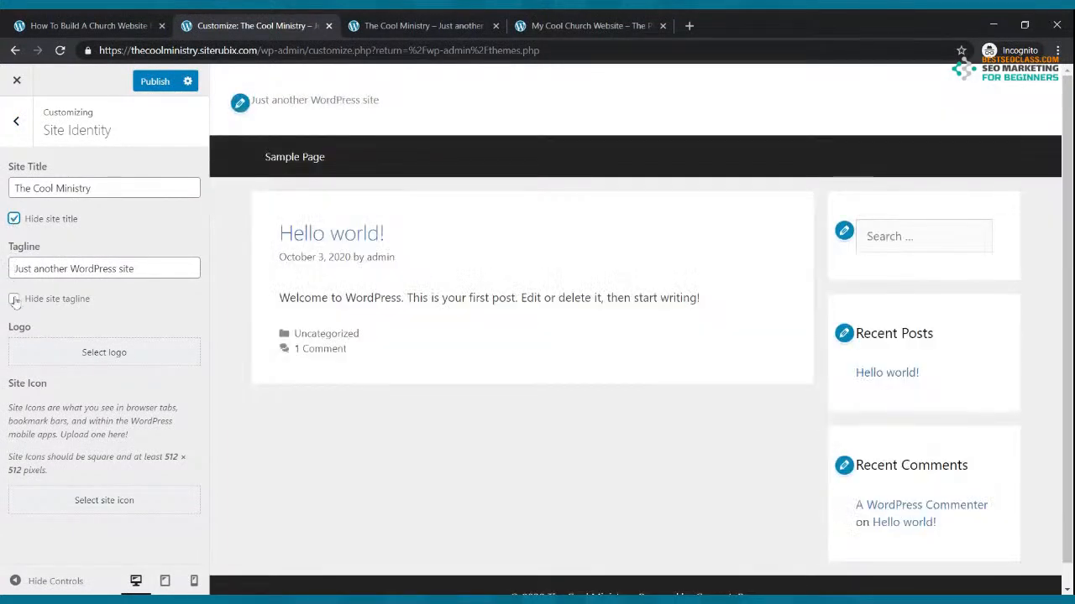
left_click(15, 300)
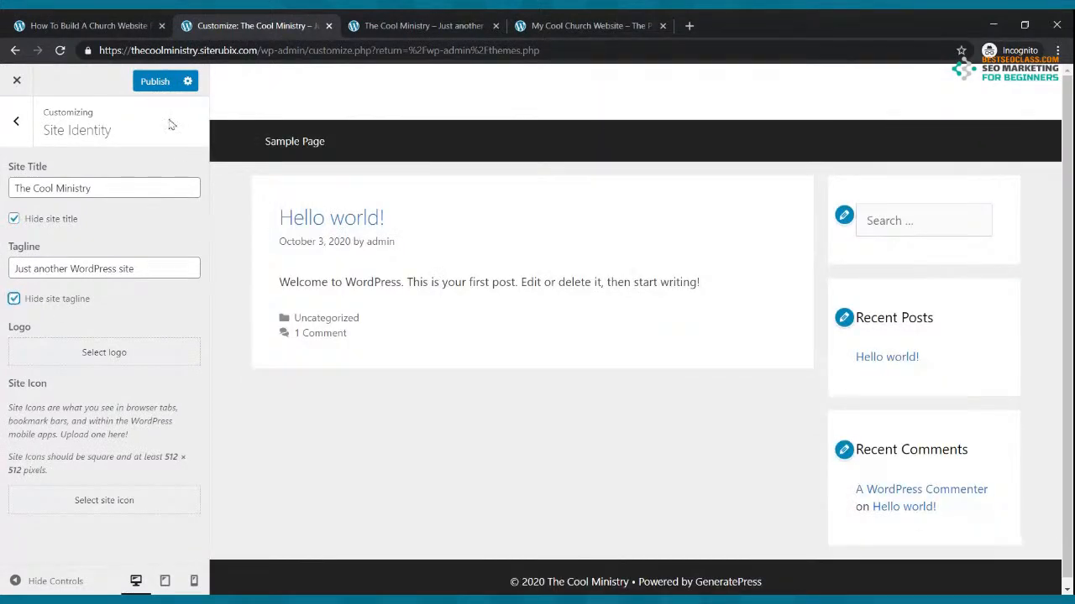
left_click(164, 87)
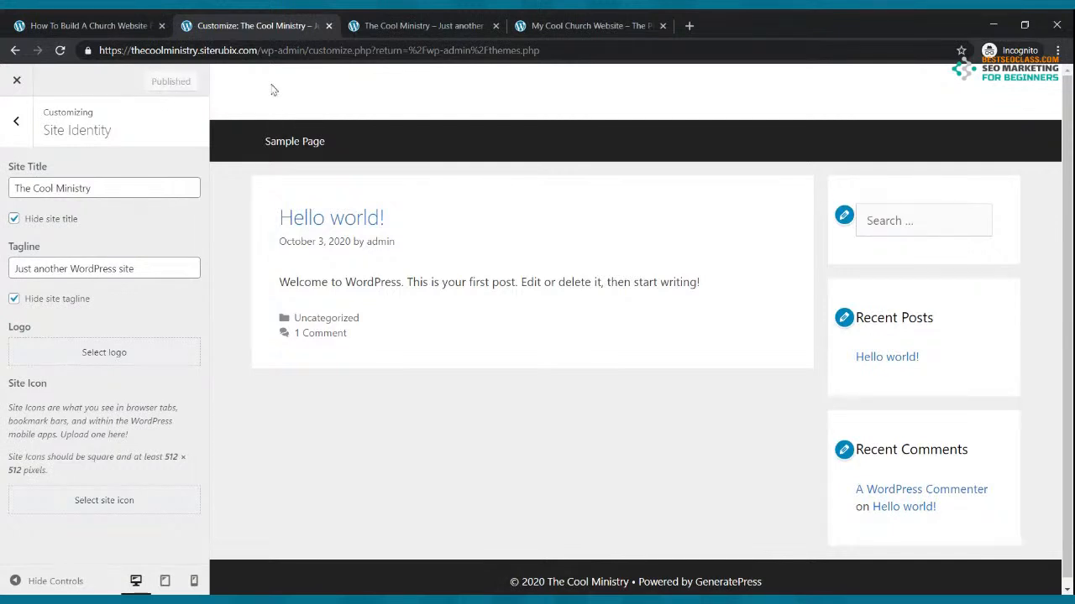
left_click(17, 125)
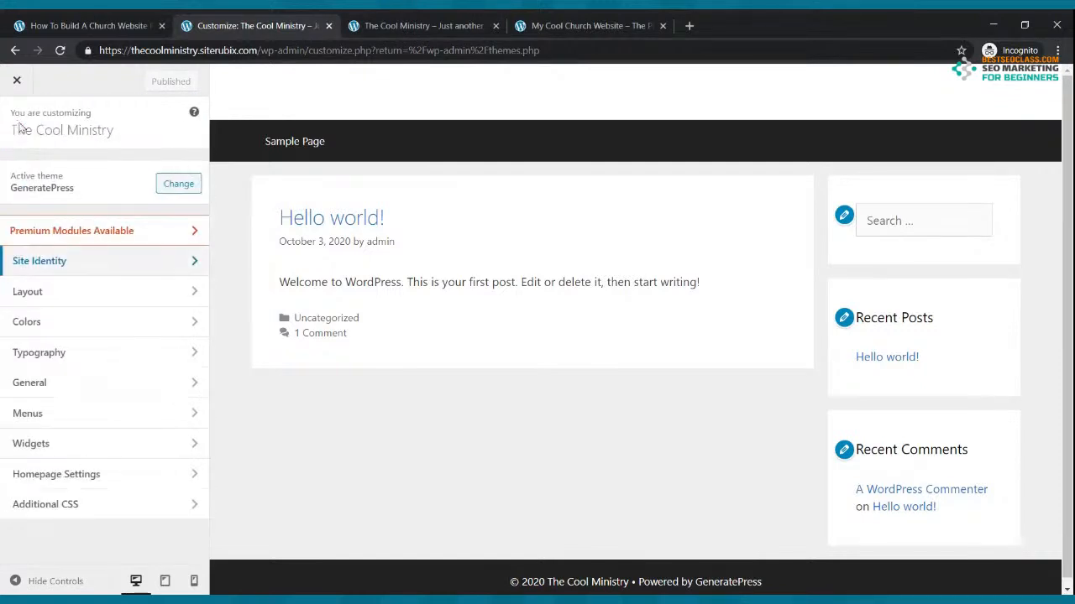
left_click(16, 80)
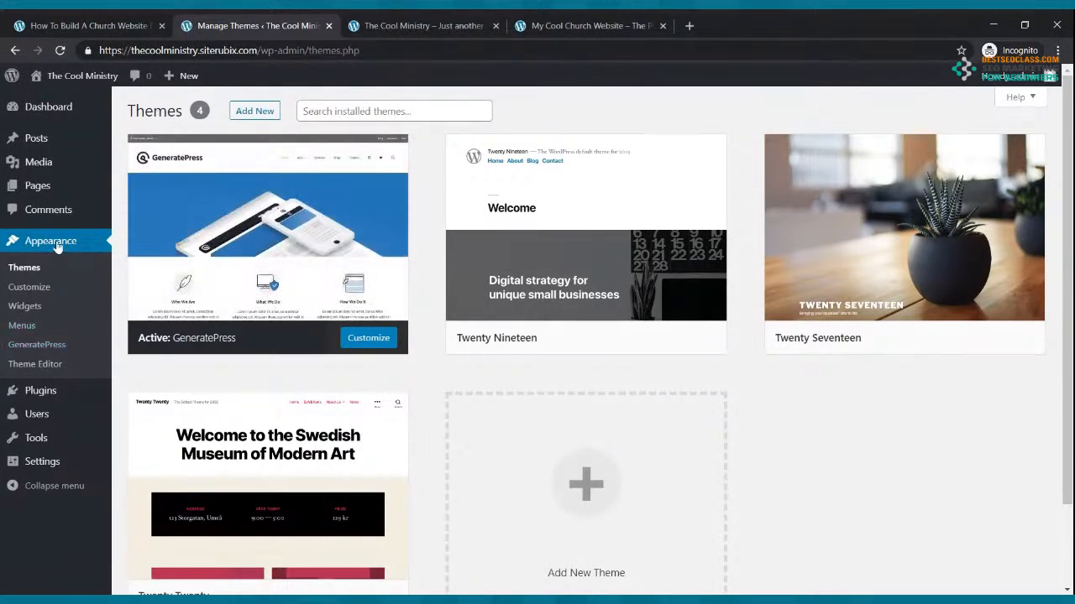
In Writing settings, make Block editor the default, allow users to switch editors, and save
mouse_move(42, 467)
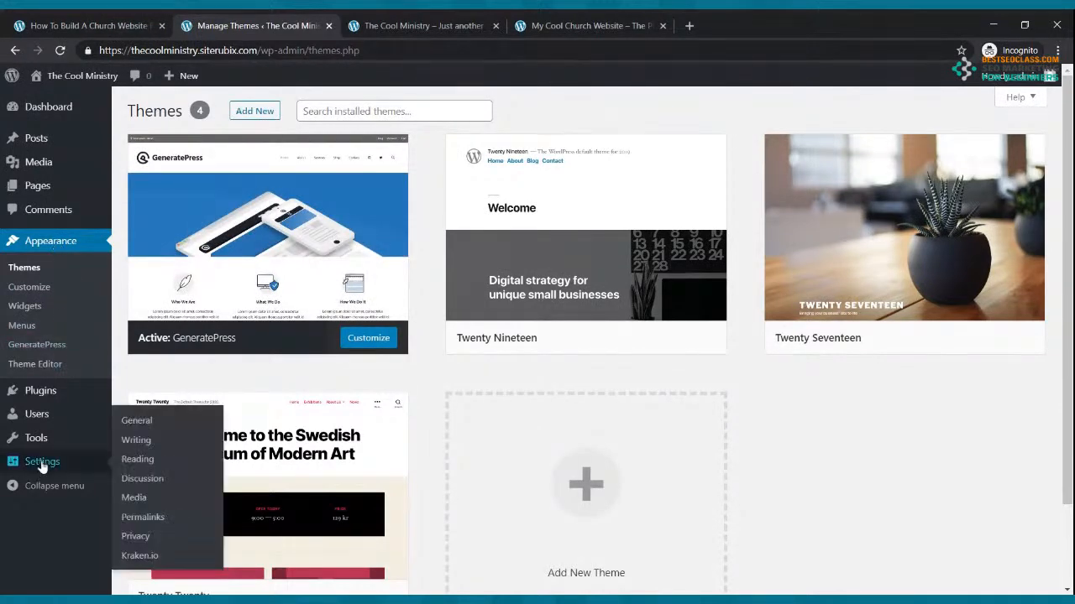
left_click(137, 460)
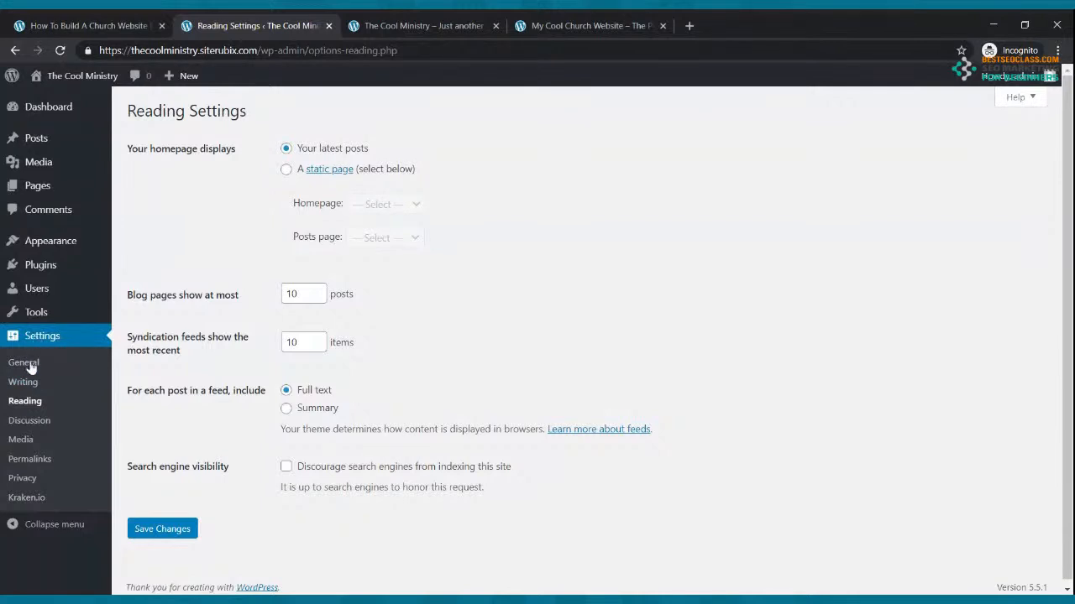
left_click(25, 385)
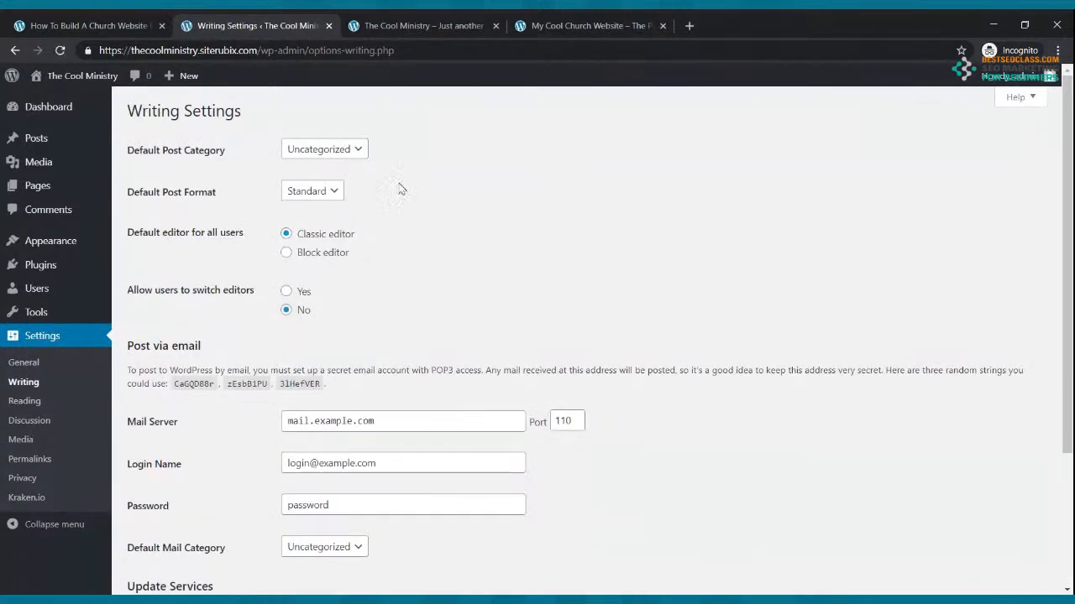
left_click(288, 255)
left_click(286, 292)
scroll(532, 241, "down", 3)
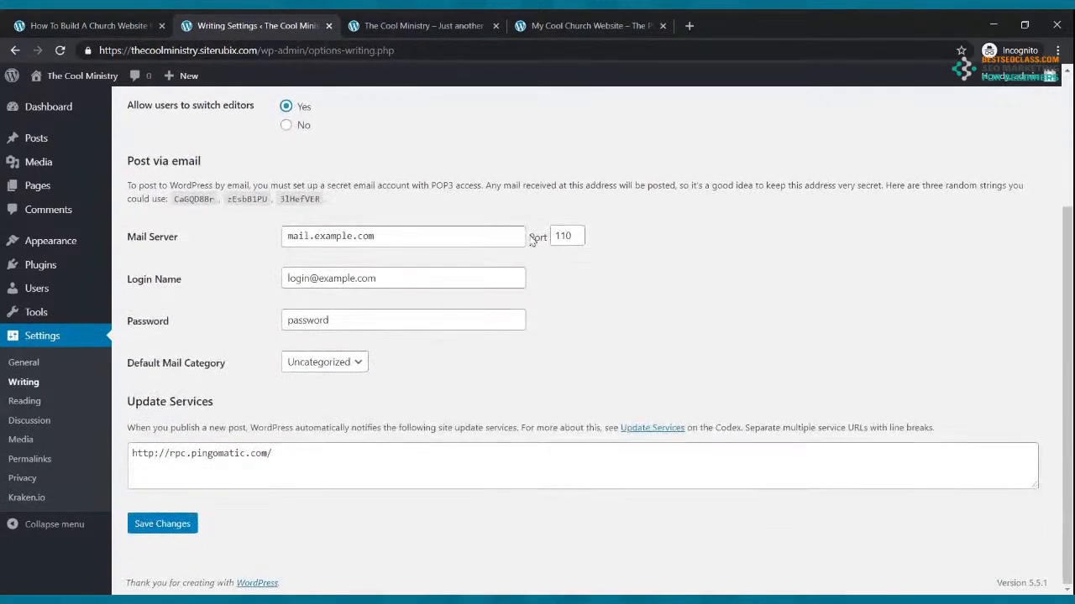
left_click(168, 529)
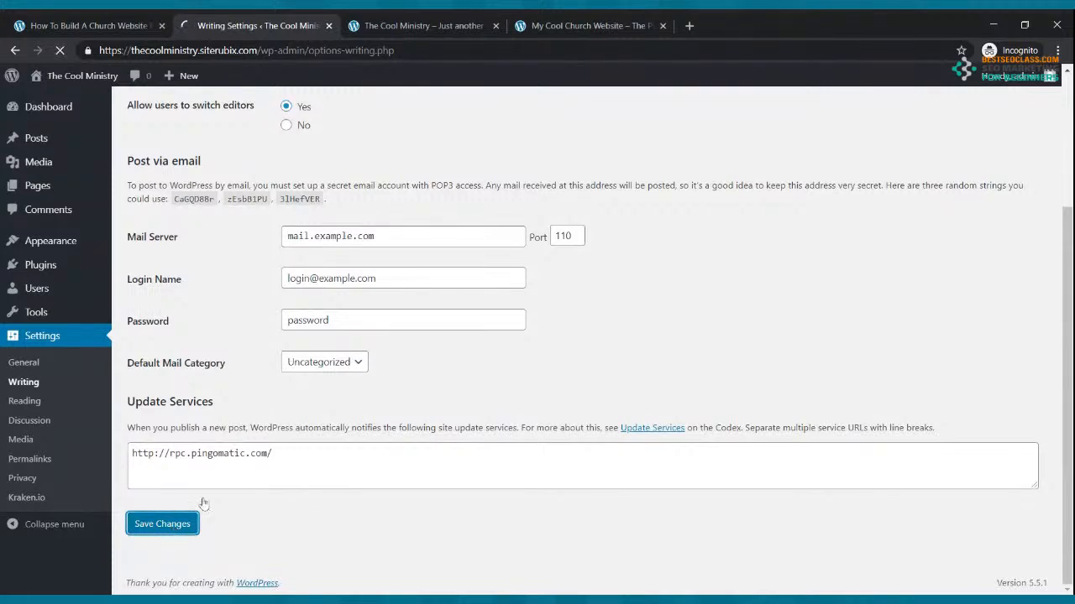
Reload The Cool Ministry front page and compare it with the reference church homepage
left_click(374, 21)
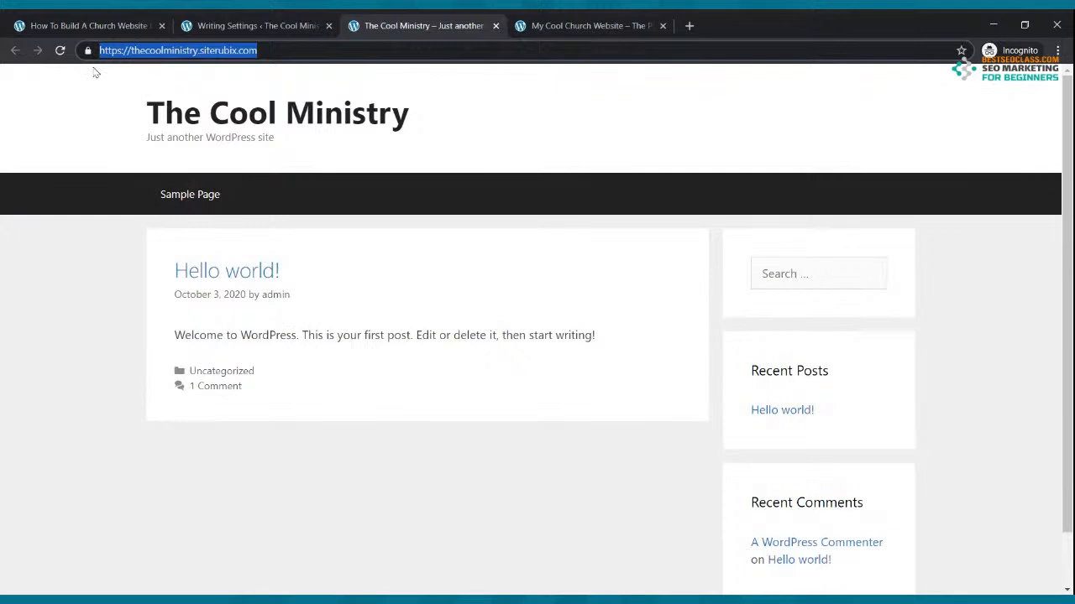
left_click(60, 51)
scroll(472, 237, "down", 1)
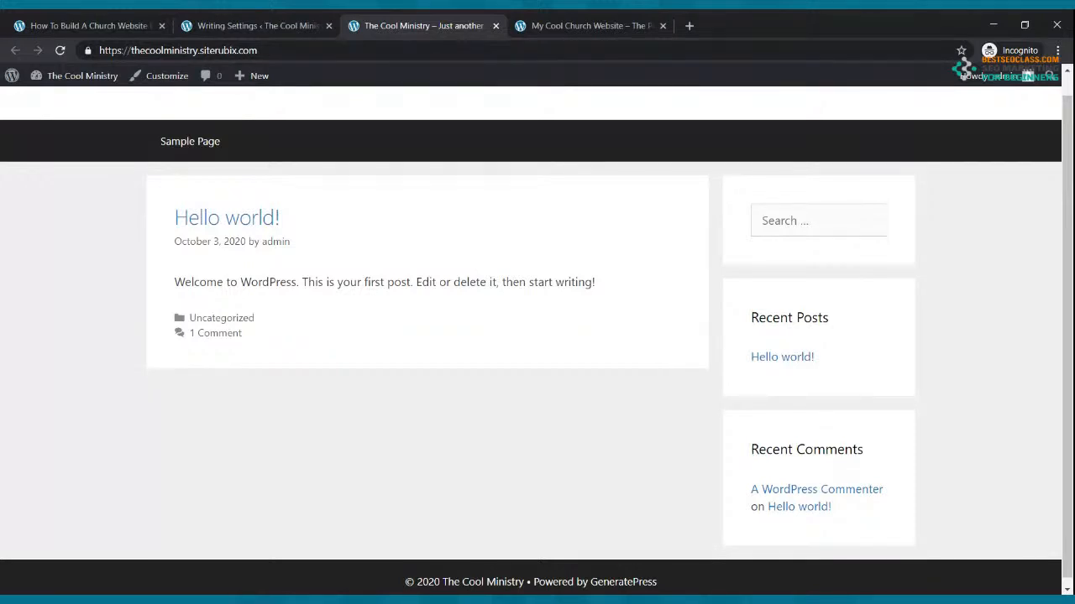
left_click(561, 24)
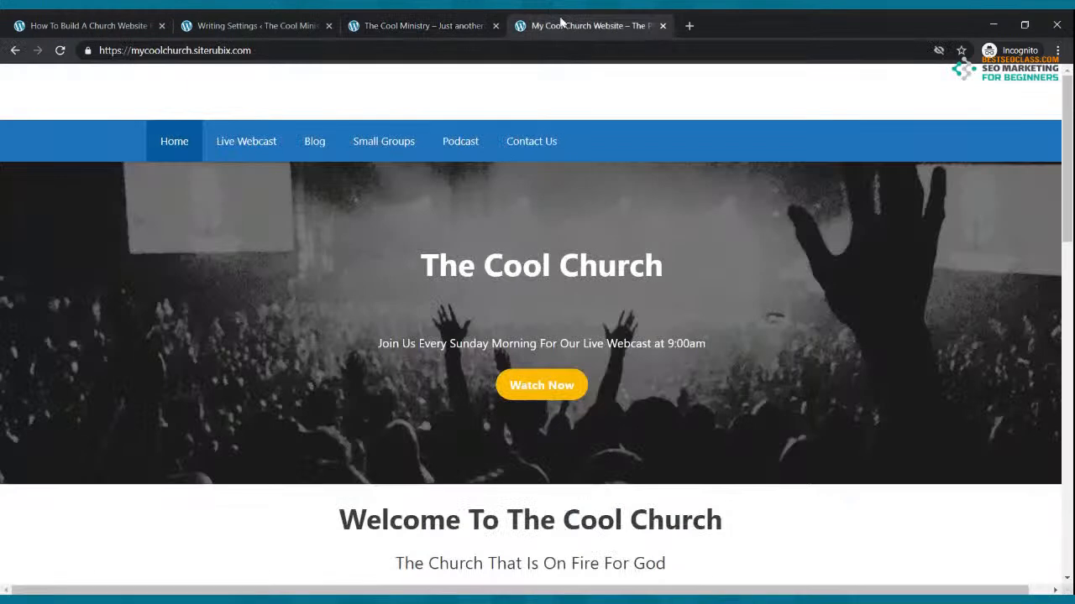
left_click(381, 24)
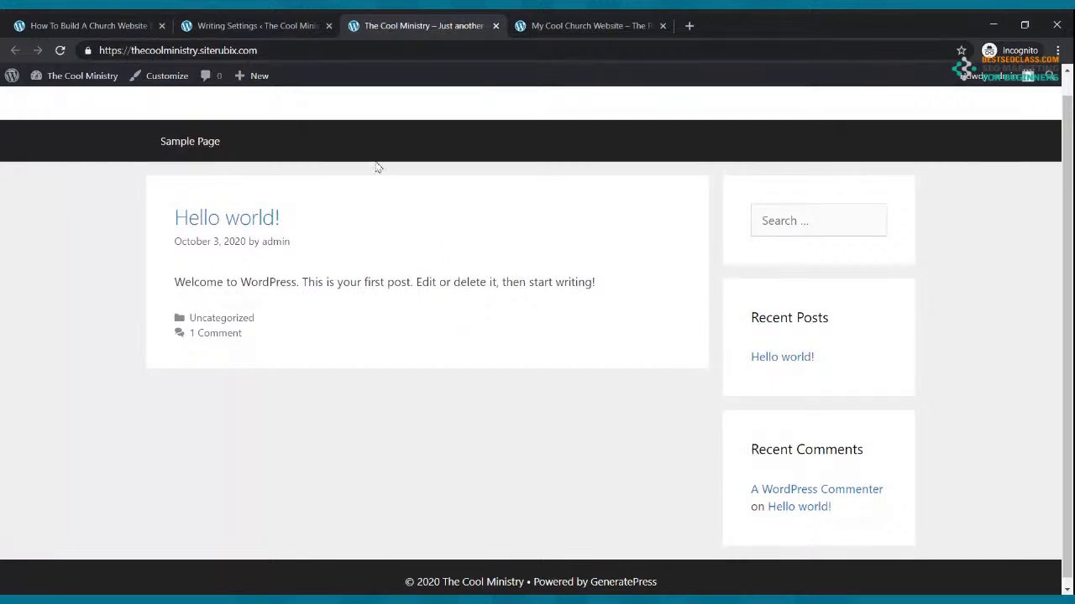
left_click(537, 25)
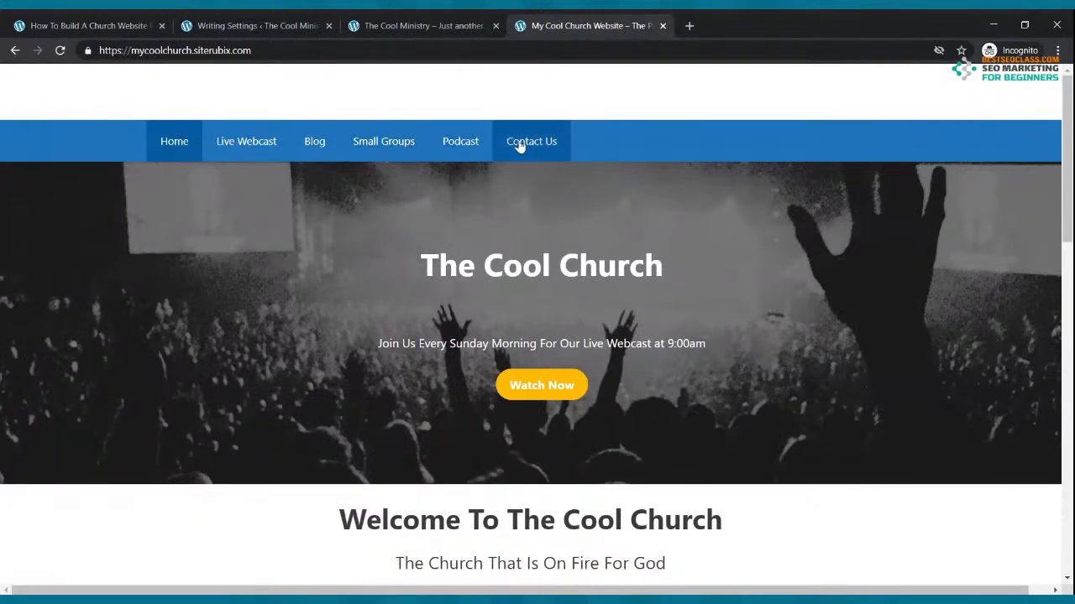
left_click(244, 23)
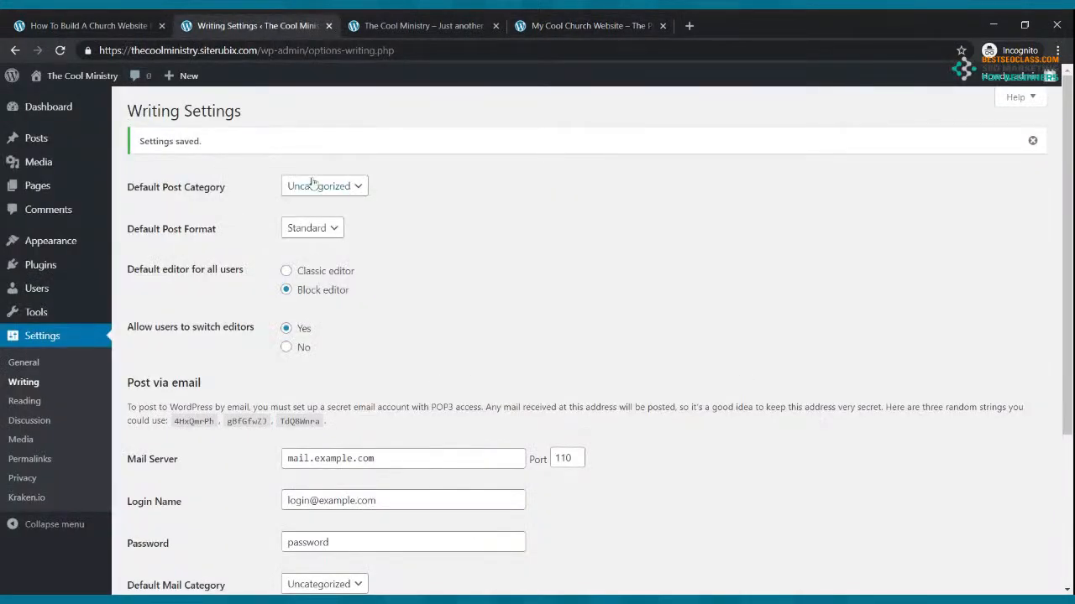
left_click(43, 186)
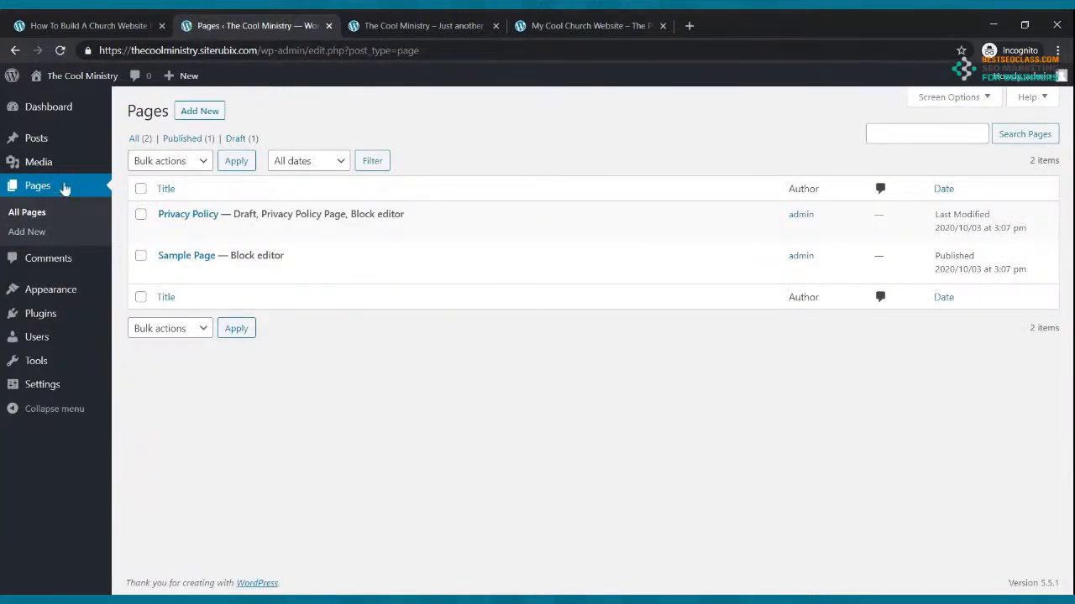
Create and publish a new page titled 'Home'
left_click(201, 115)
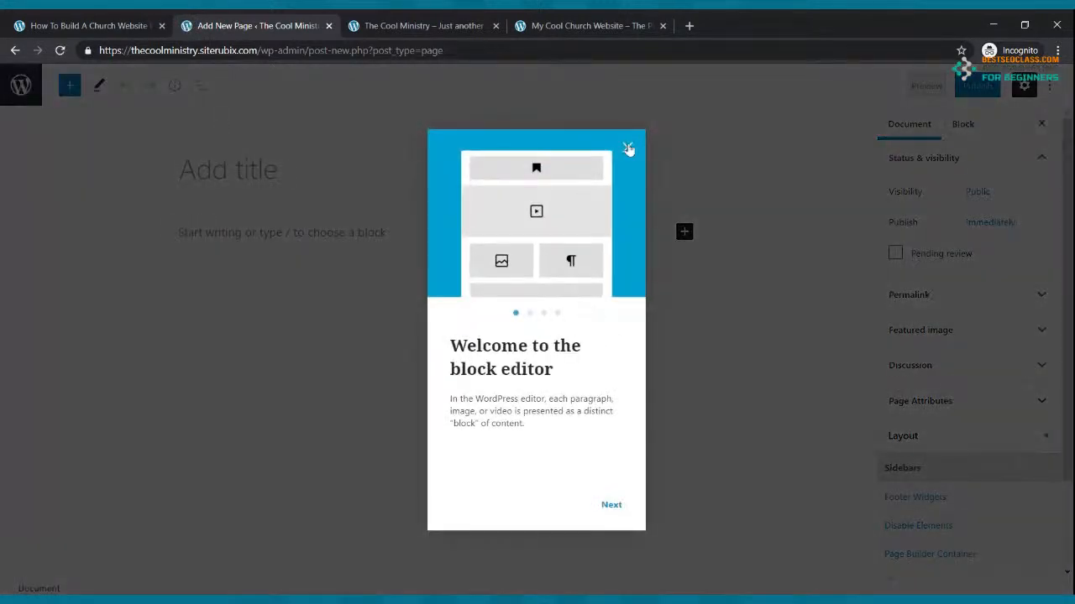
left_click(626, 150)
left_click(221, 230)
left_click(226, 172)
type("Home")
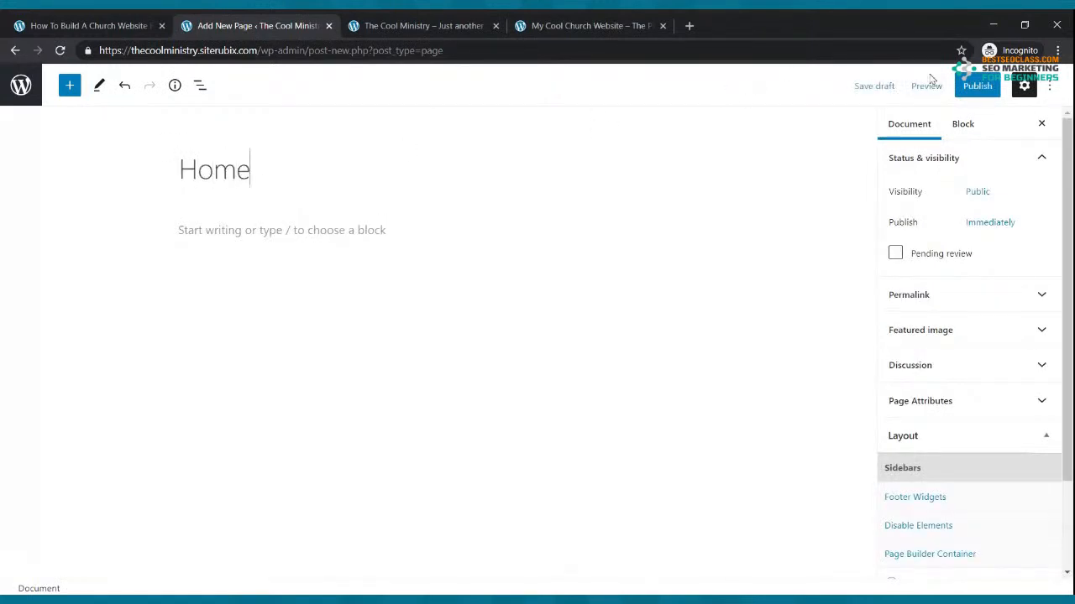
left_click(974, 88)
left_click(946, 92)
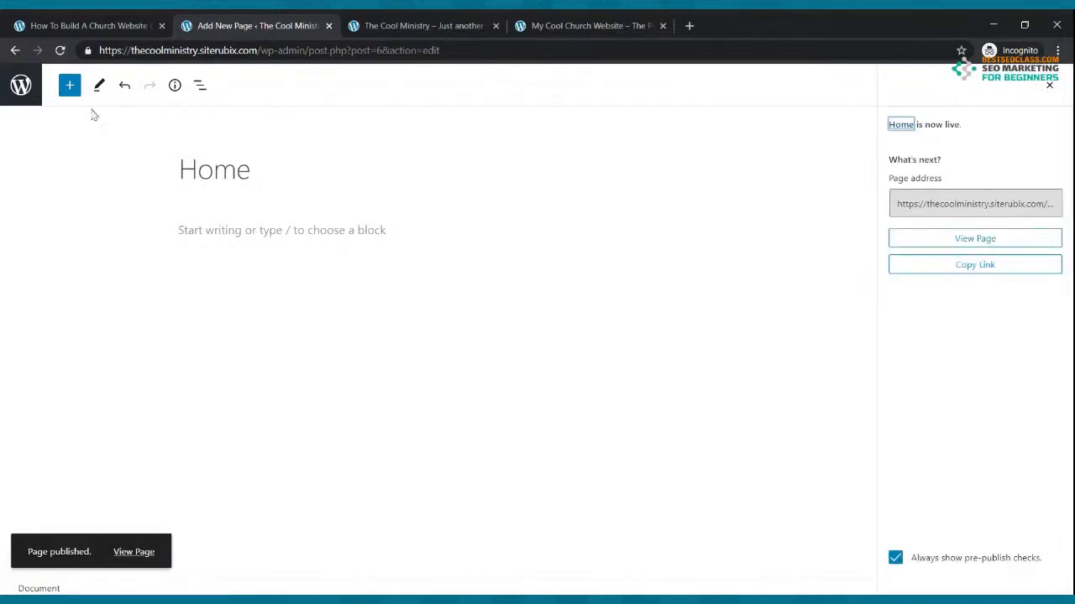
key("ctrl+a")
left_click(15, 51)
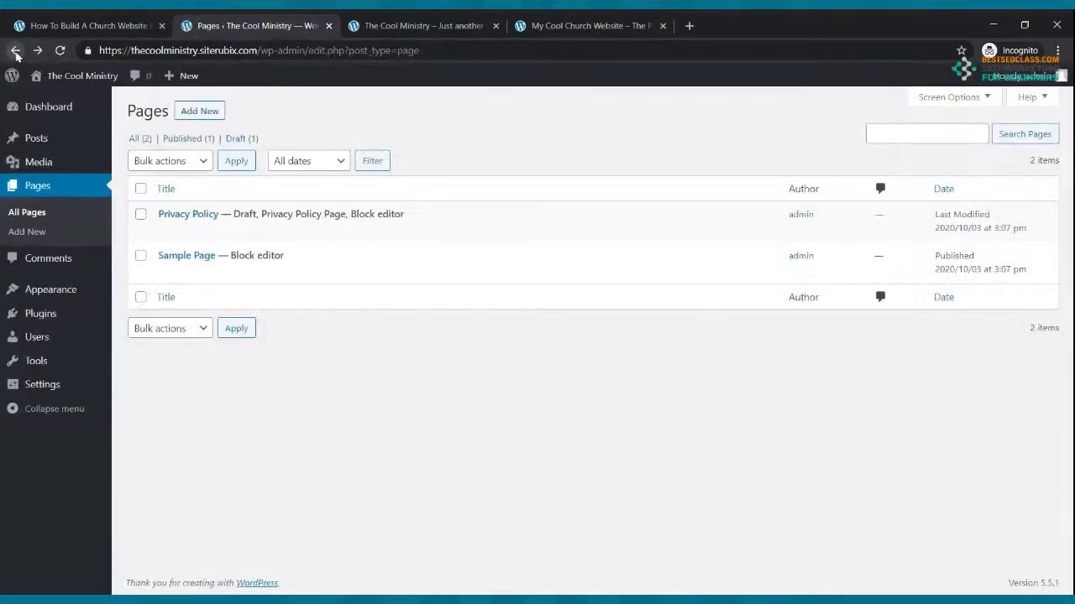
Create and publish a new page titled 'Live Webcast'
left_click(199, 111)
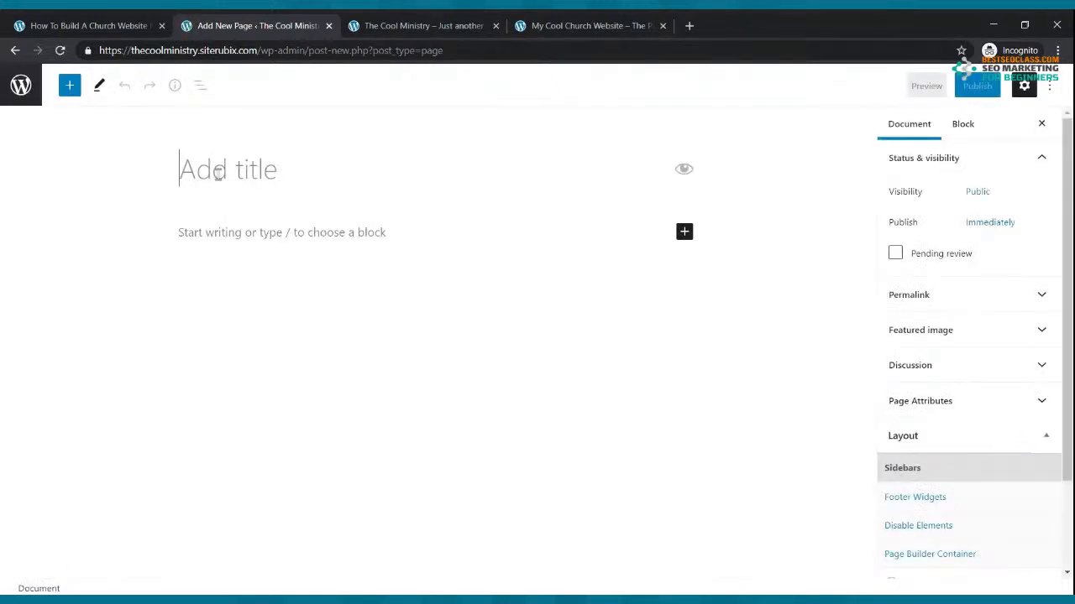
type("Live Webcast")
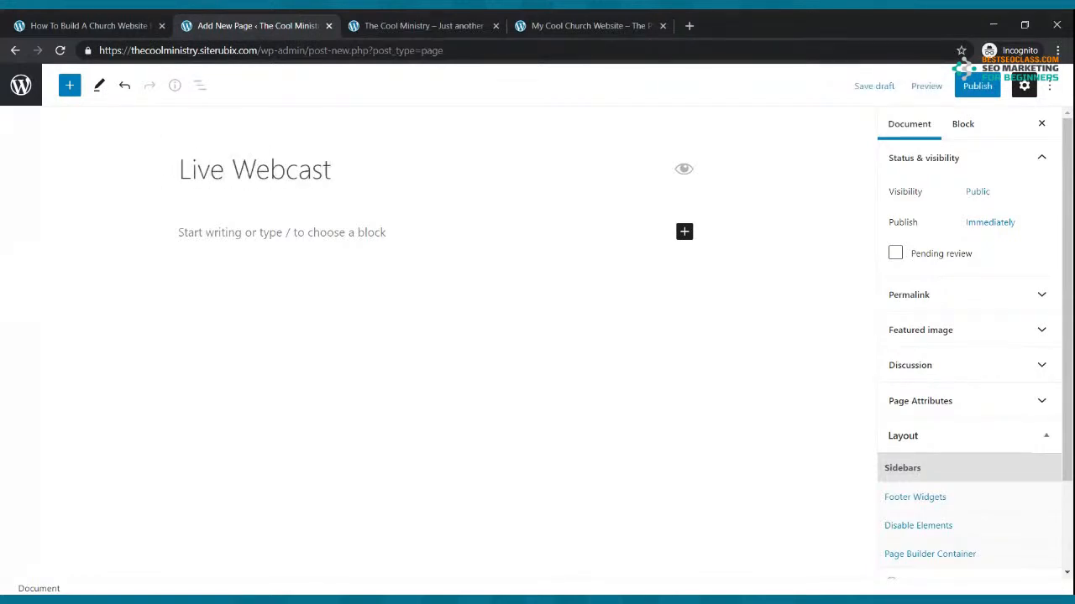
left_click(975, 87)
left_click(946, 88)
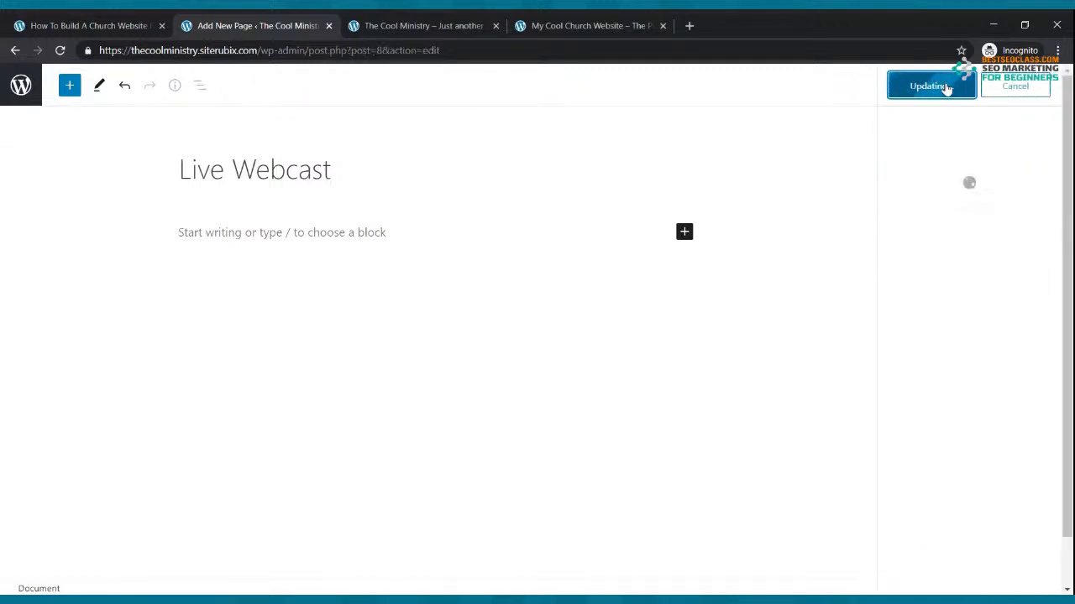
left_click(15, 50)
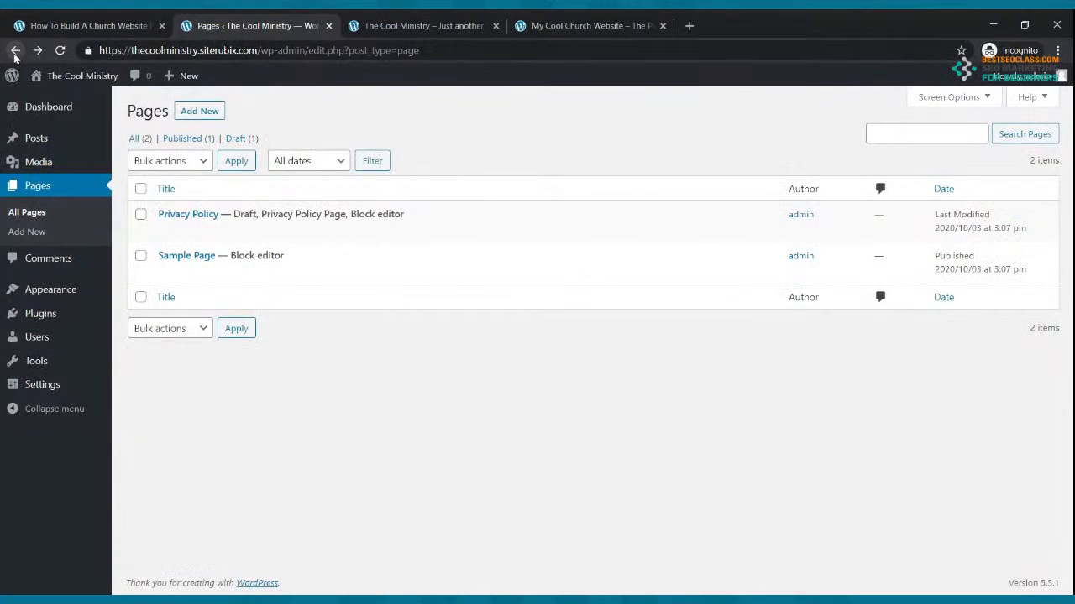
Create and publish a new page titled 'Blog', checking the reference site's menu names
left_click(195, 113)
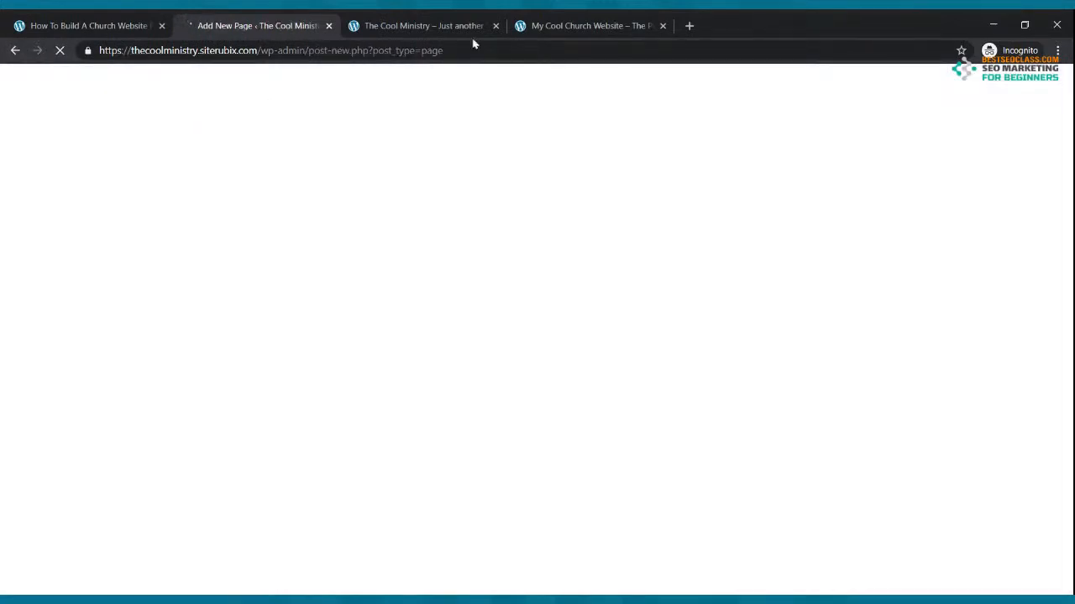
left_click(550, 25)
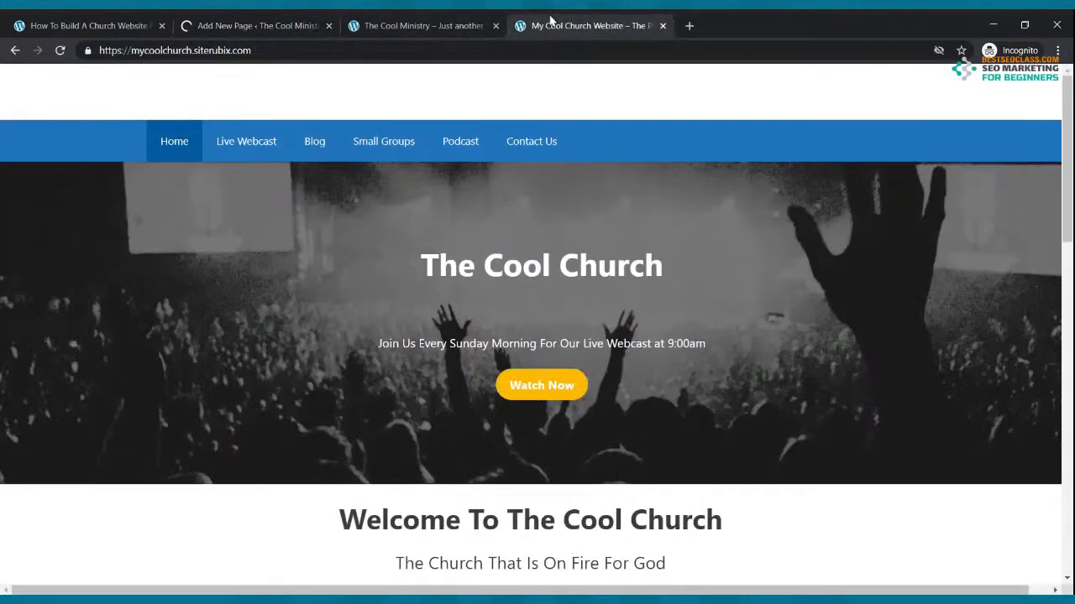
left_click(251, 26)
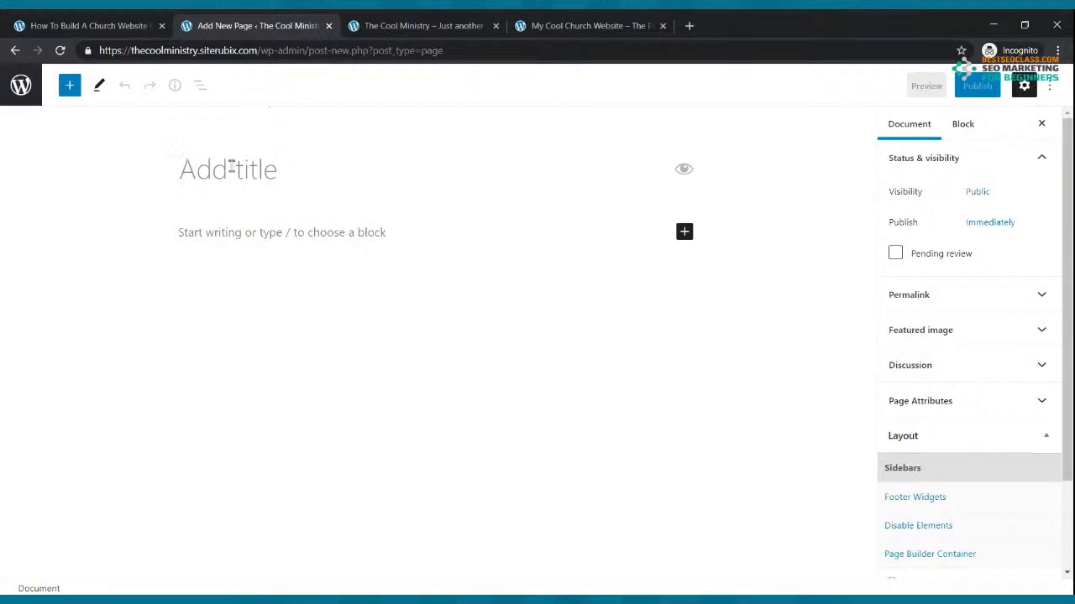
left_click(227, 167)
type("Blog")
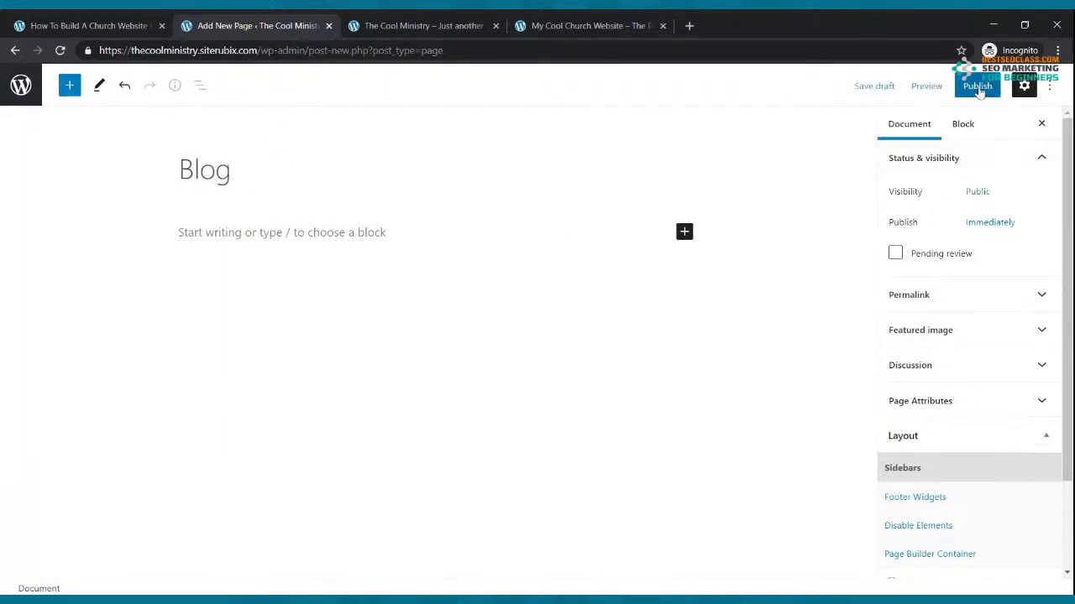
left_click(977, 85)
left_click(966, 90)
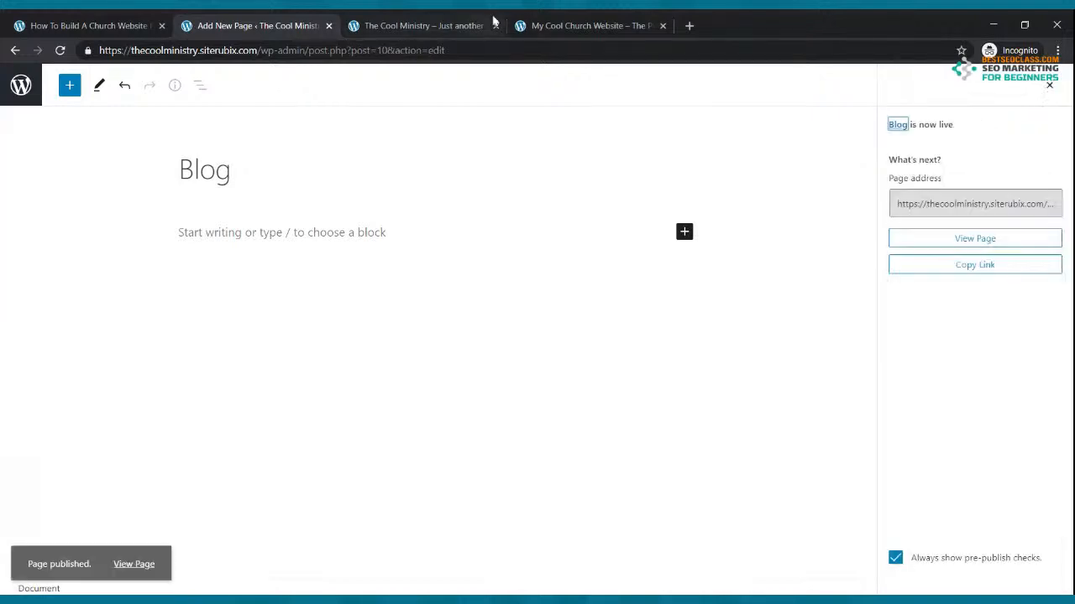
left_click(16, 52)
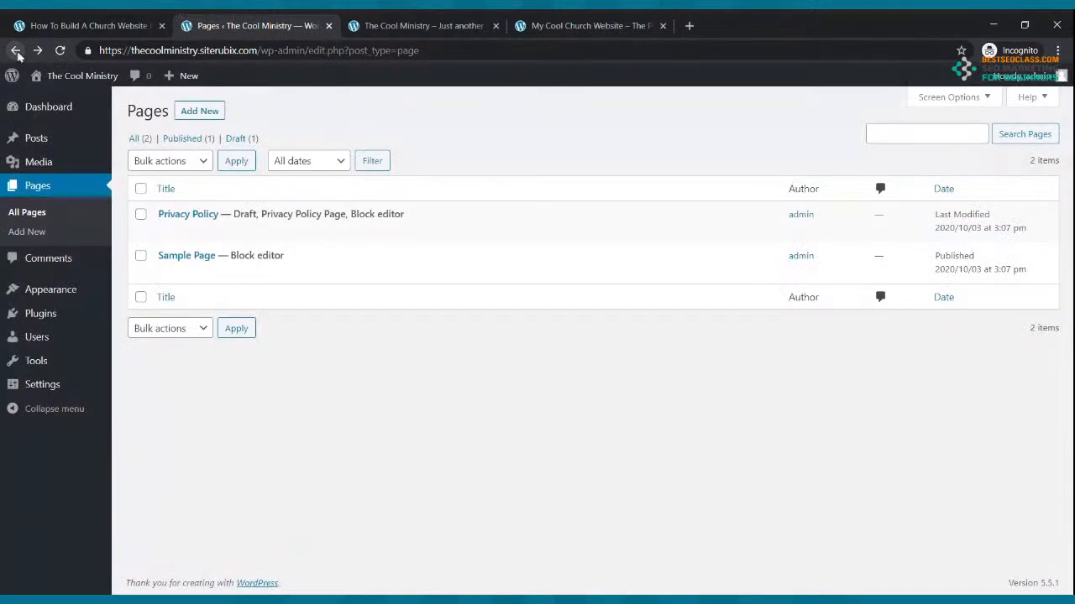
Create and publish a new page titled 'Small Groups'
left_click(199, 113)
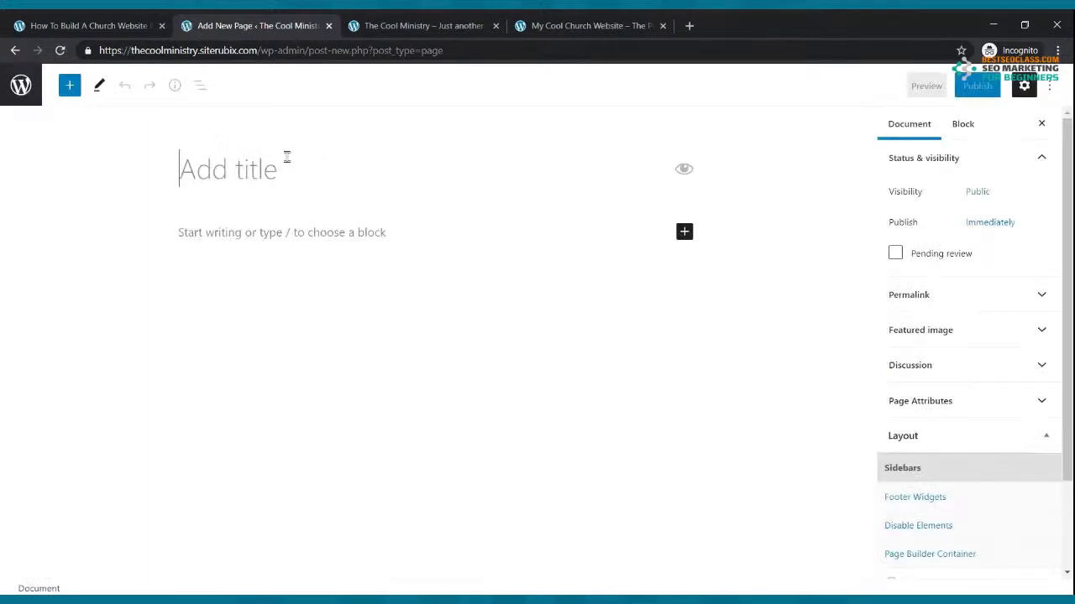
type("Smal")
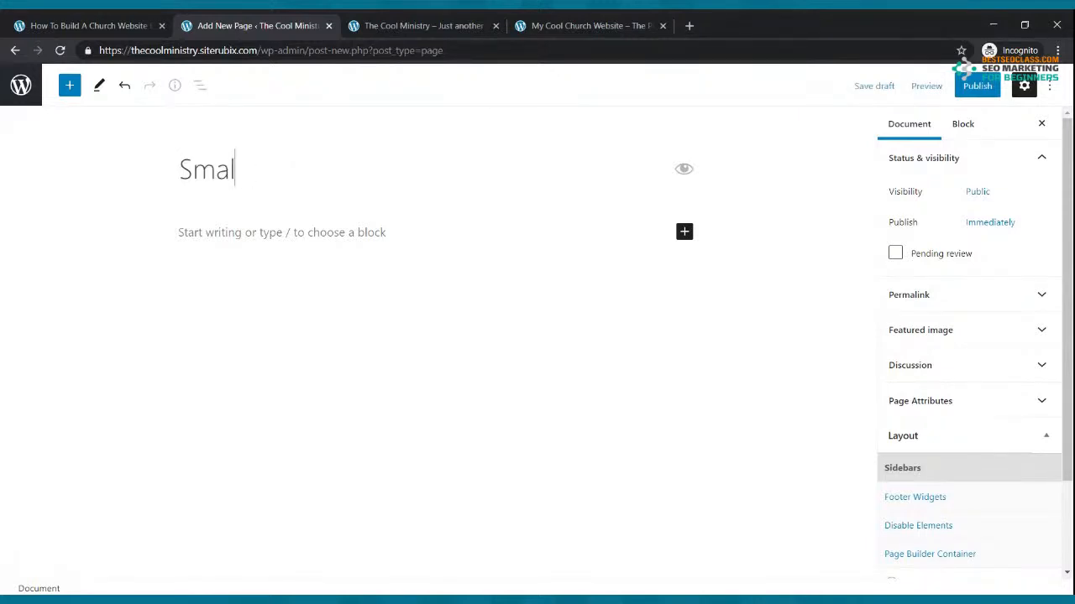
type("l Groups")
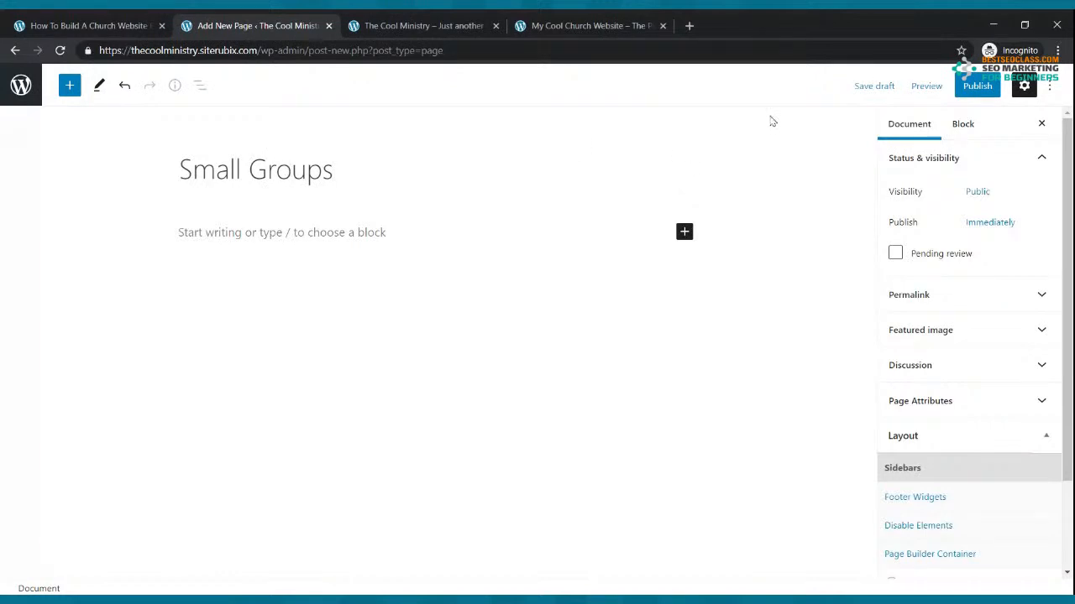
left_click(974, 86)
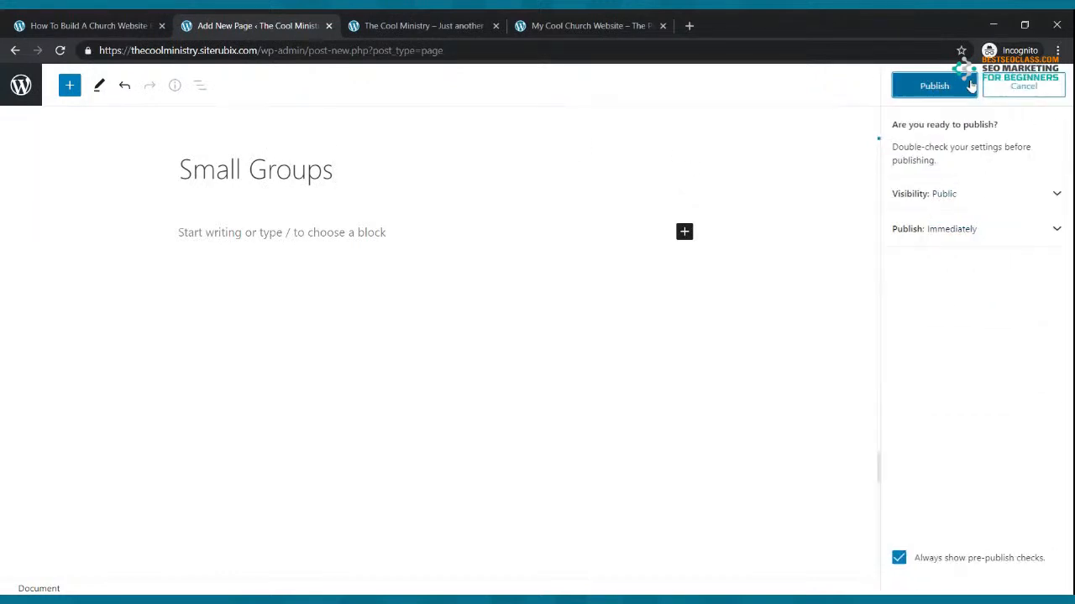
left_click(915, 93)
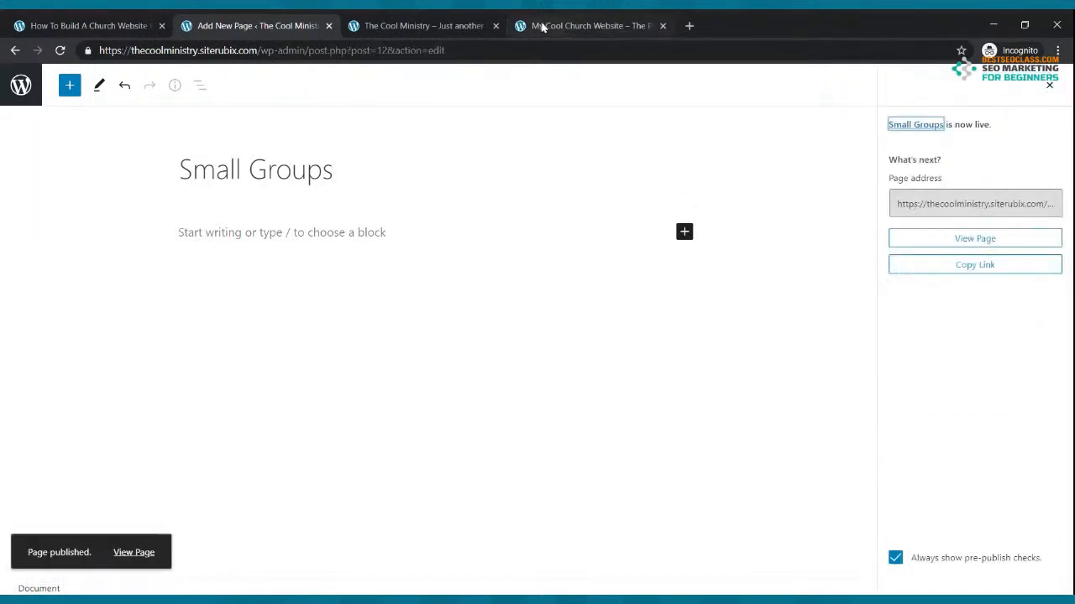
left_click(554, 26)
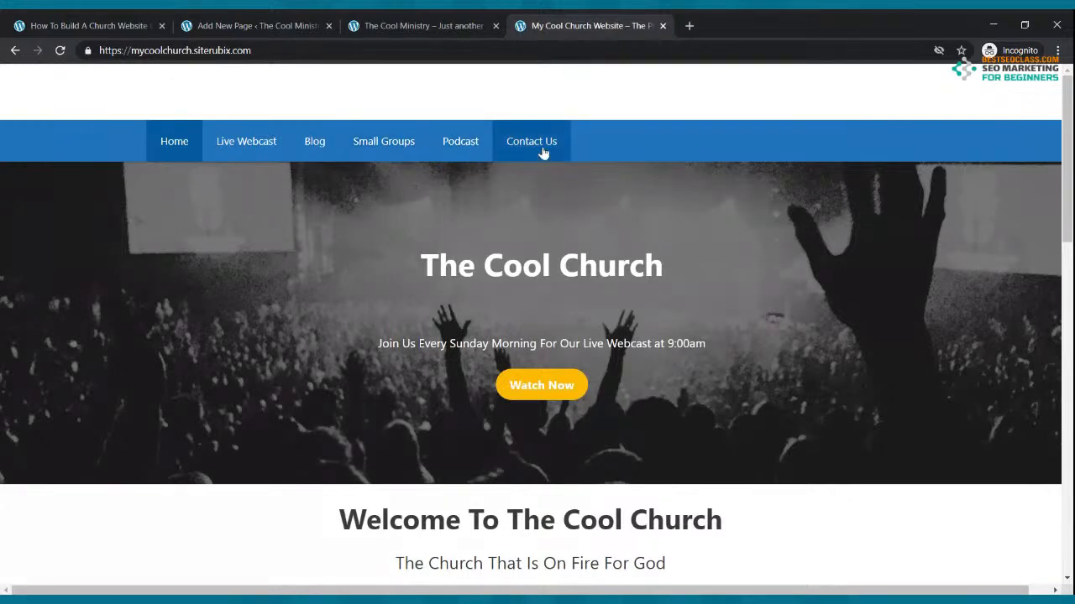
left_click(213, 23)
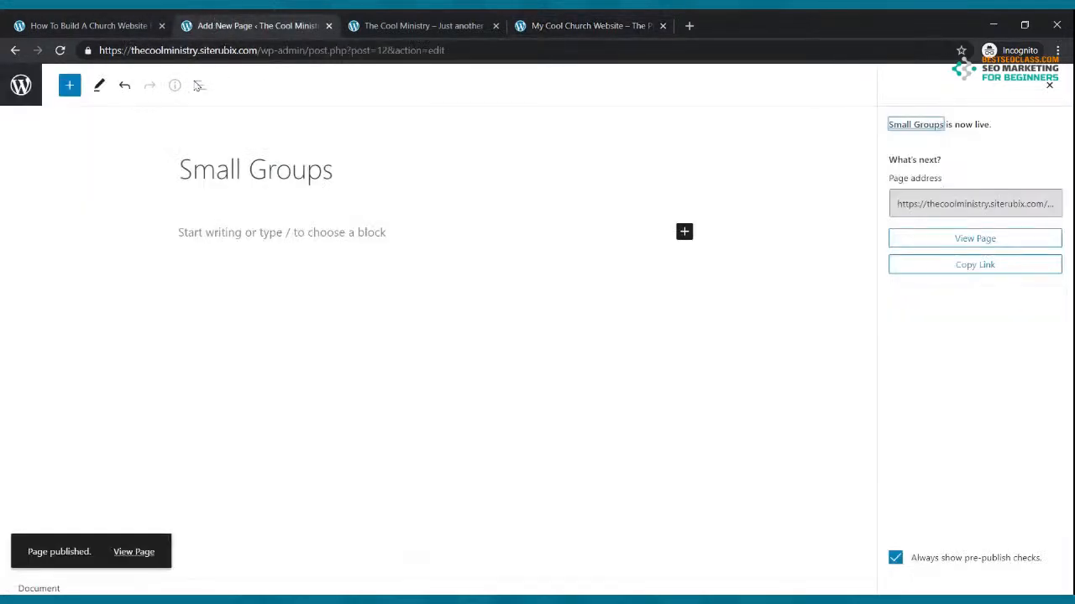
left_click(15, 50)
left_click(15, 50)
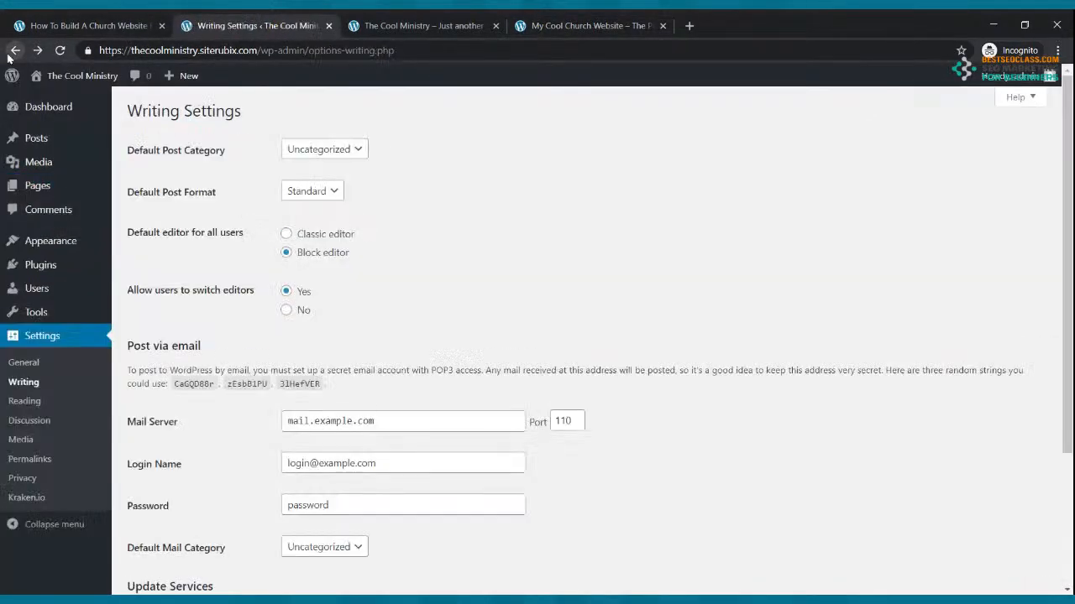
left_click(37, 186)
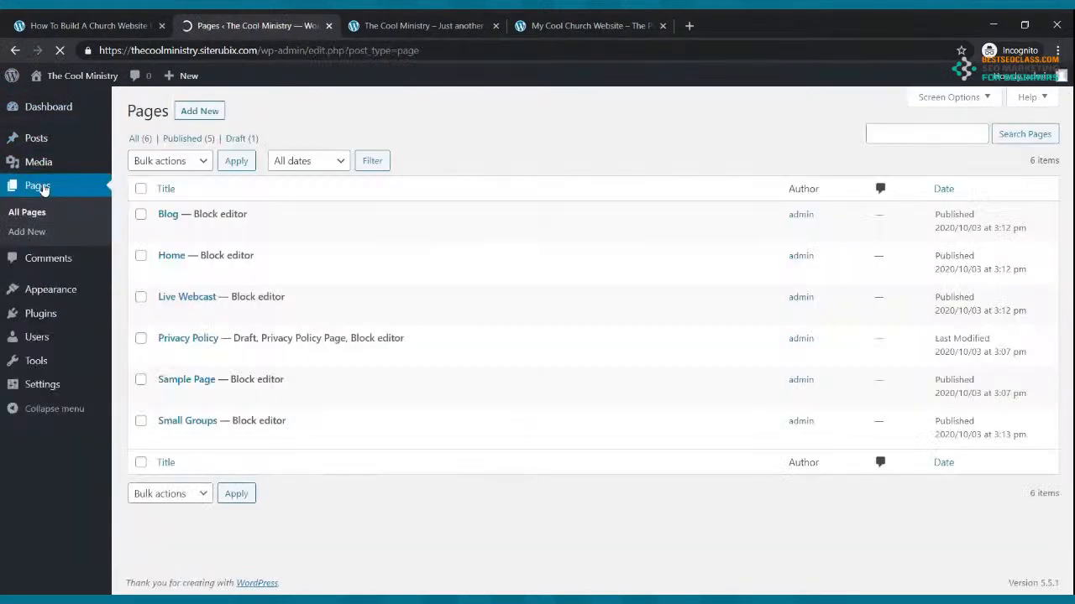
Create and publish a new page titled 'Podcast'
left_click(197, 111)
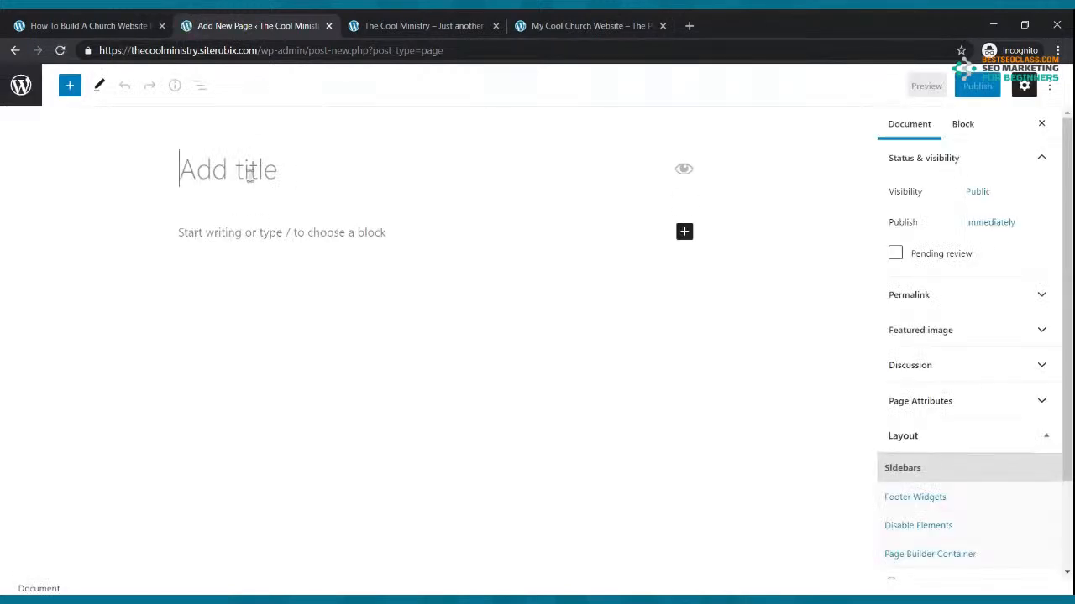
type("Podccas")
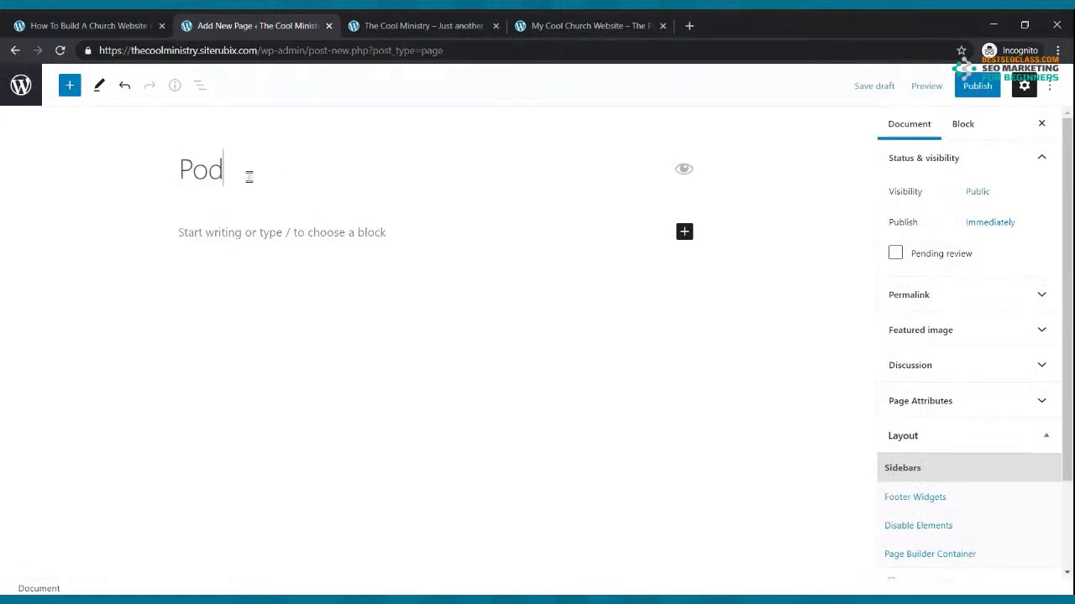
key("BackSpace")
key("BackSpace")
key("BackSpace")
type("ast")
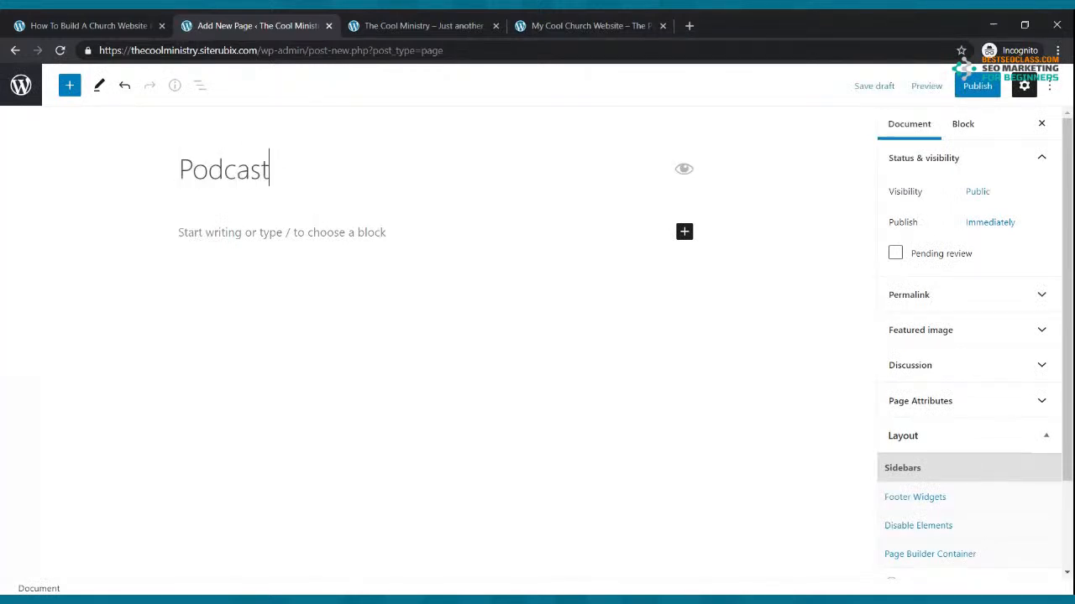
left_click(987, 87)
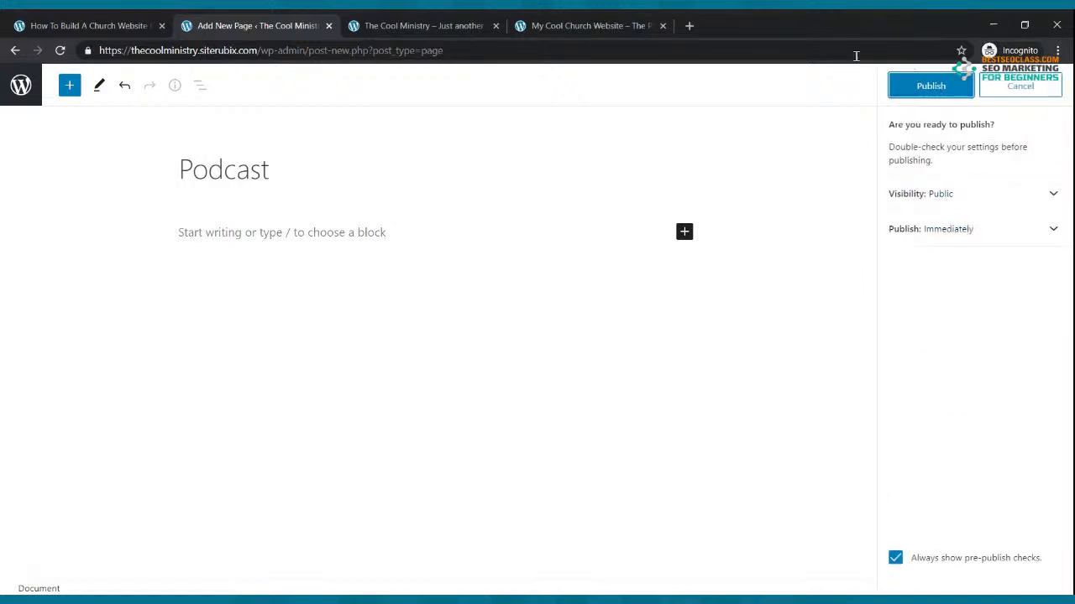
left_click(917, 86)
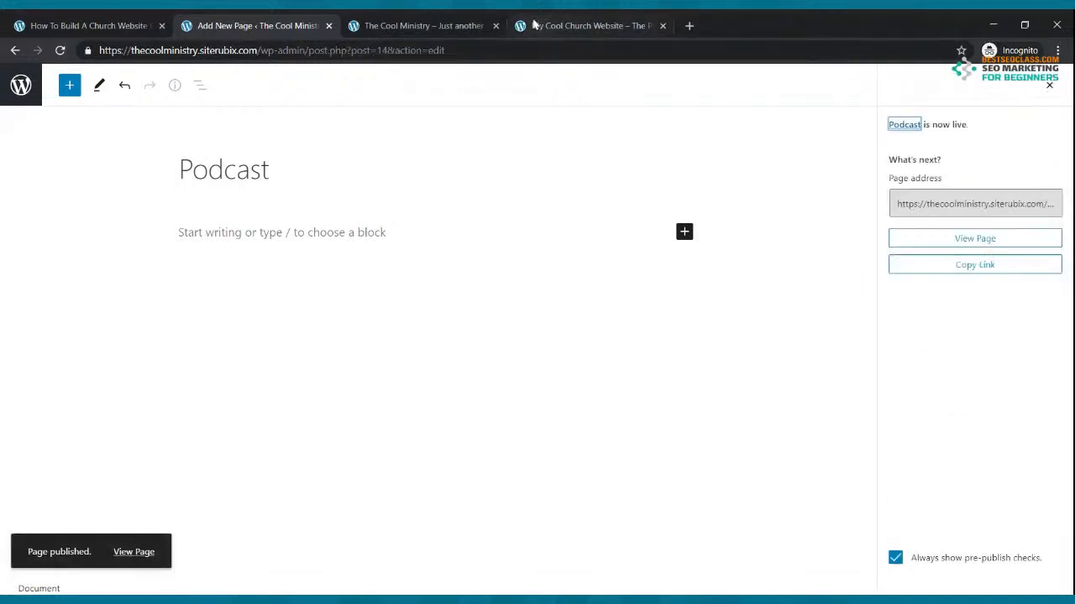
left_click(16, 51)
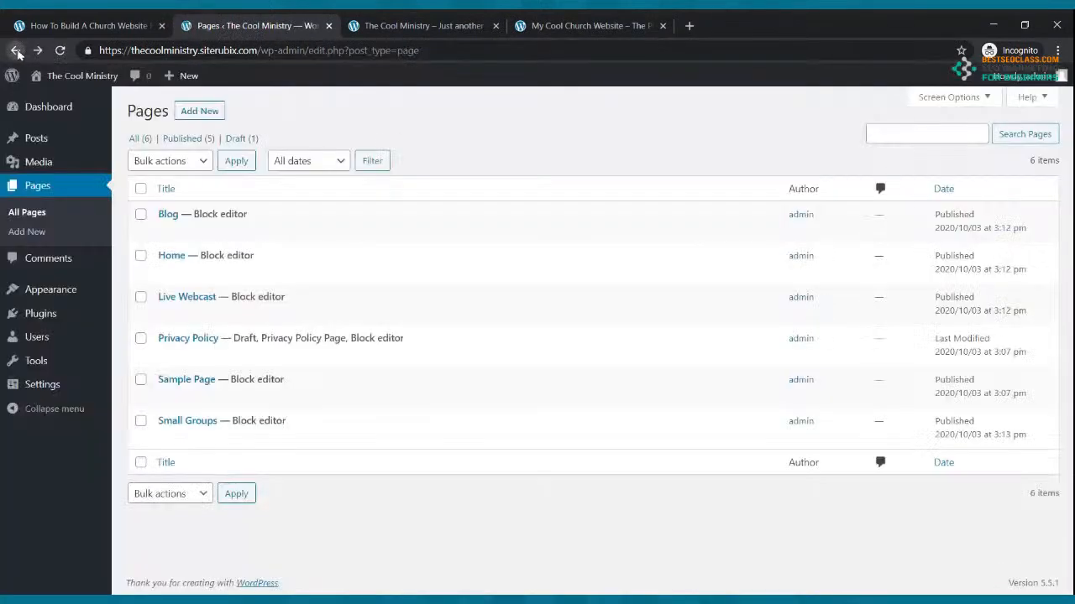
Create and publish a 'Contact Us' page, then view the live site
left_click(190, 112)
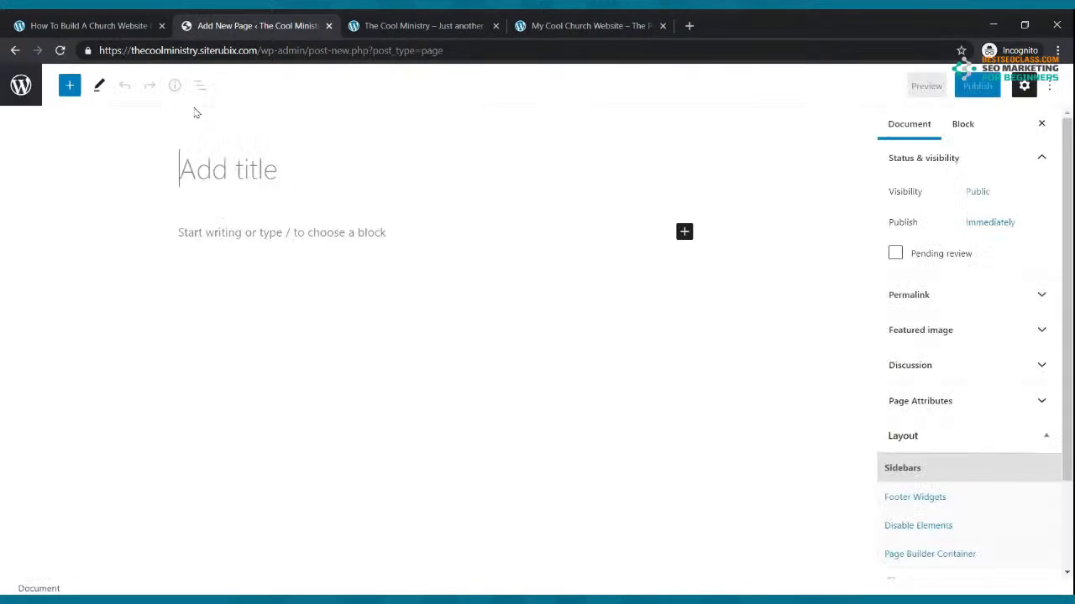
type("C")
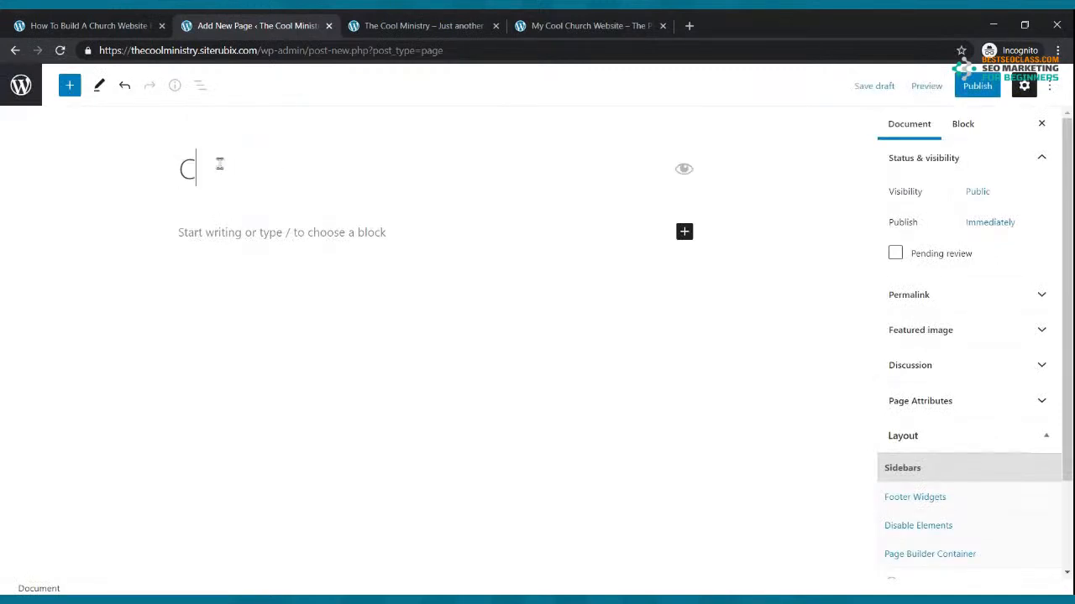
type("ontact Ys")
type("s")
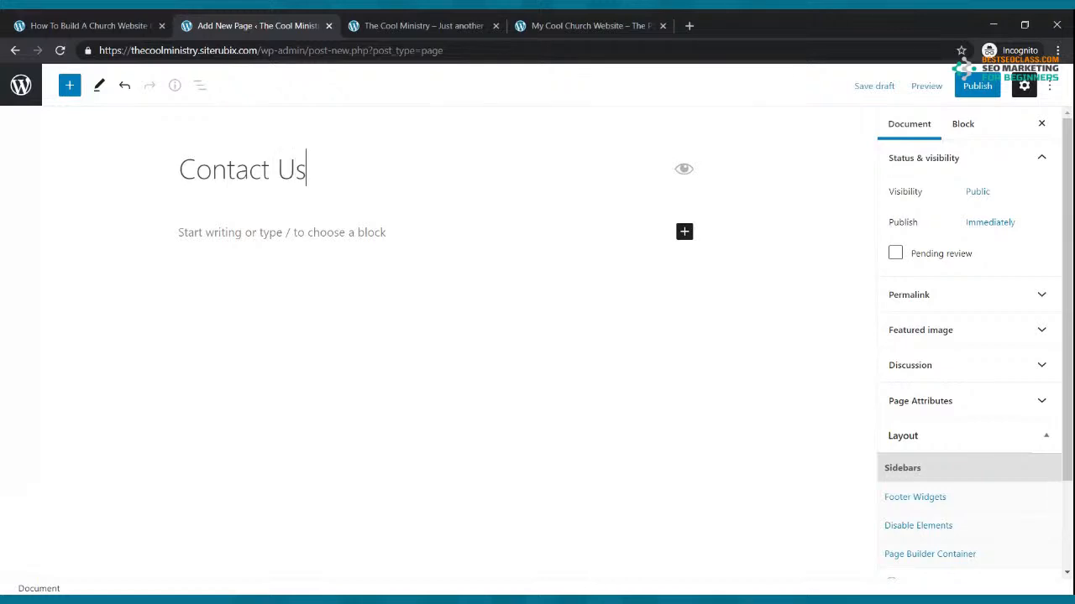
left_click(978, 86)
left_click(929, 87)
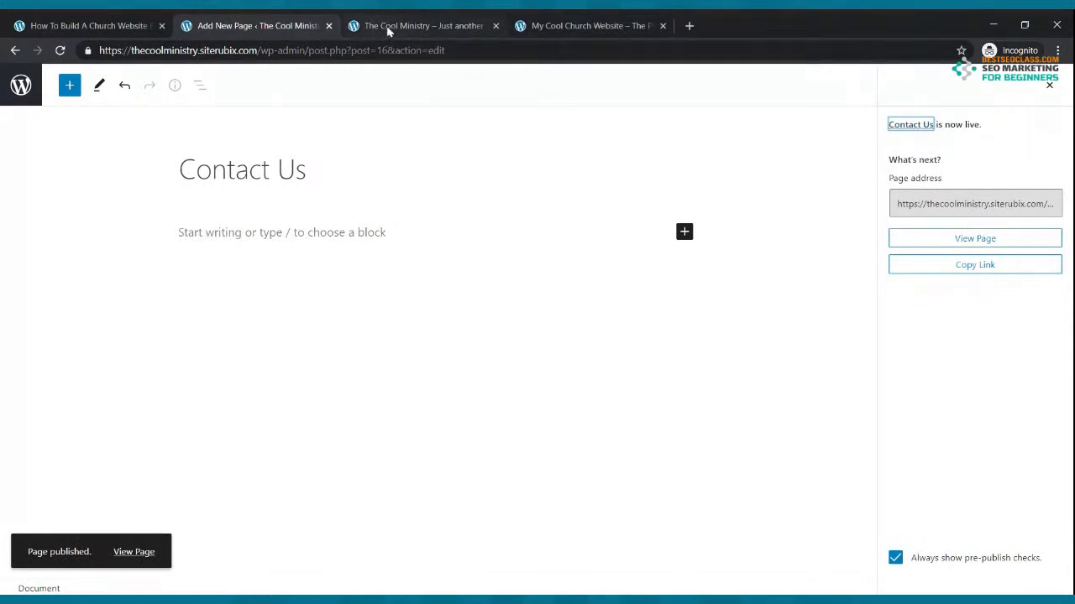
left_click(389, 27)
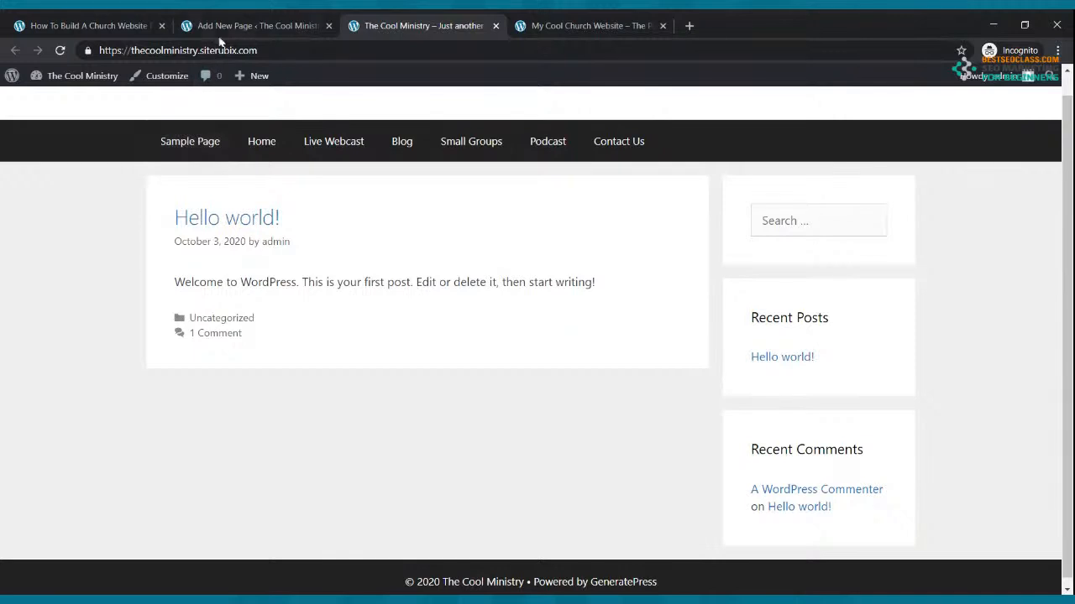
Trash the Sample Page from All Pages and reload the live site to check its menu
left_click(243, 26)
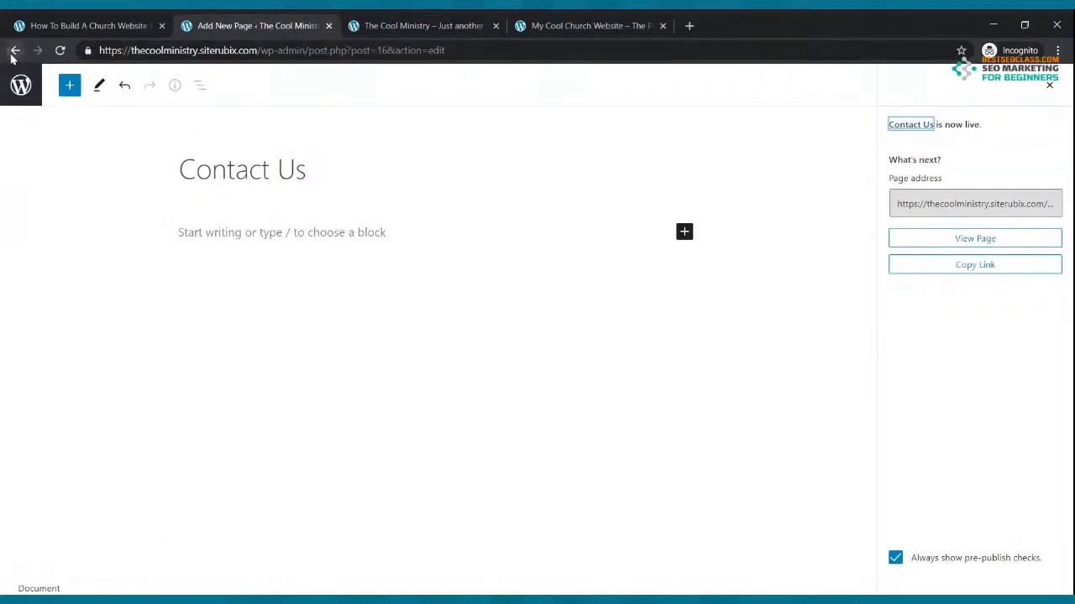
left_click(15, 51)
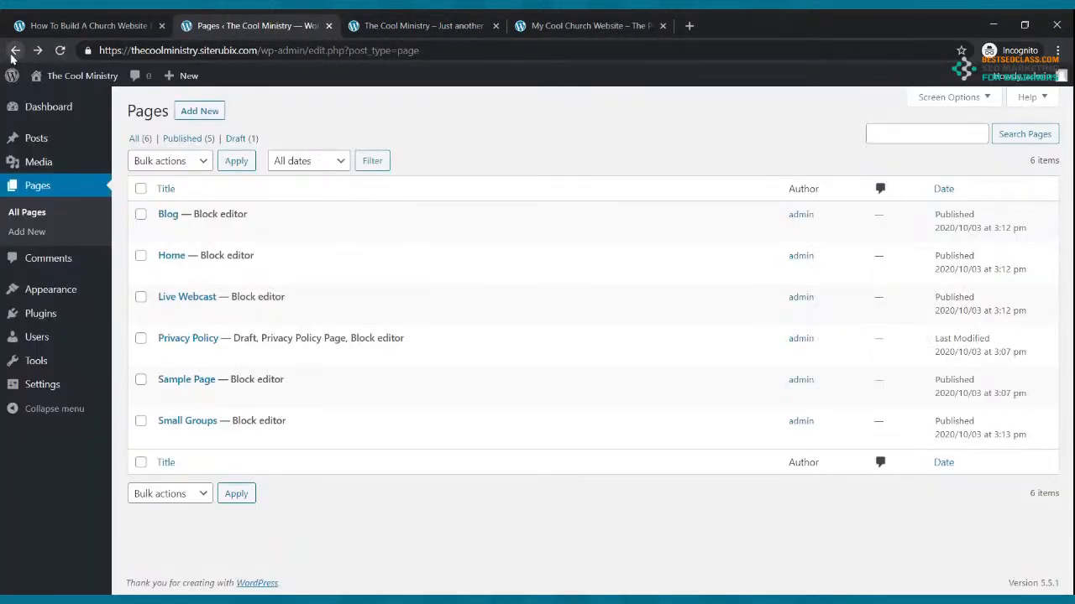
left_click(36, 185)
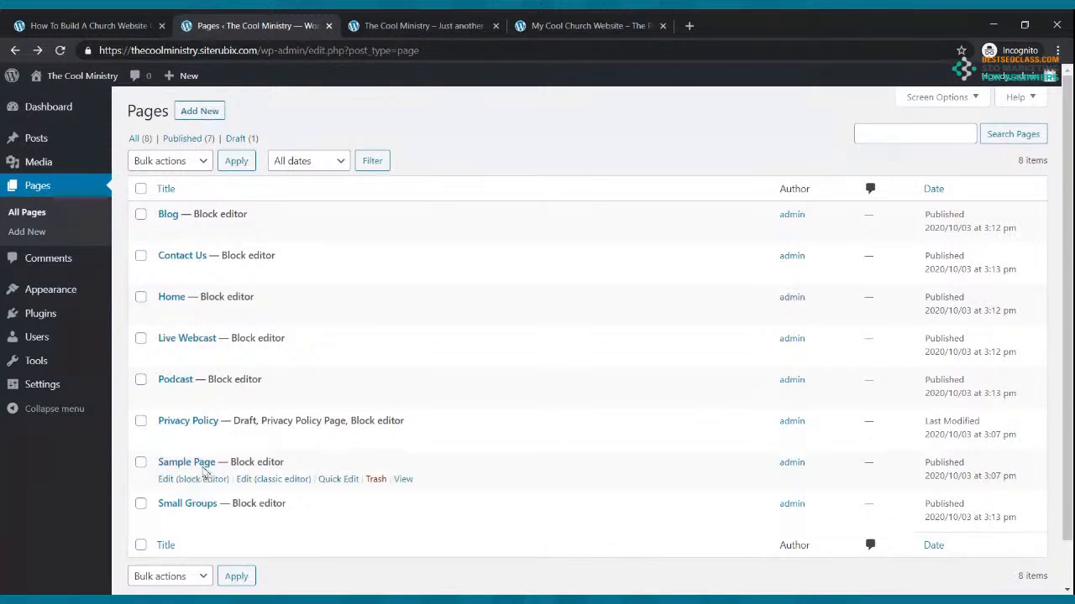
scroll(206, 460, "down", 1)
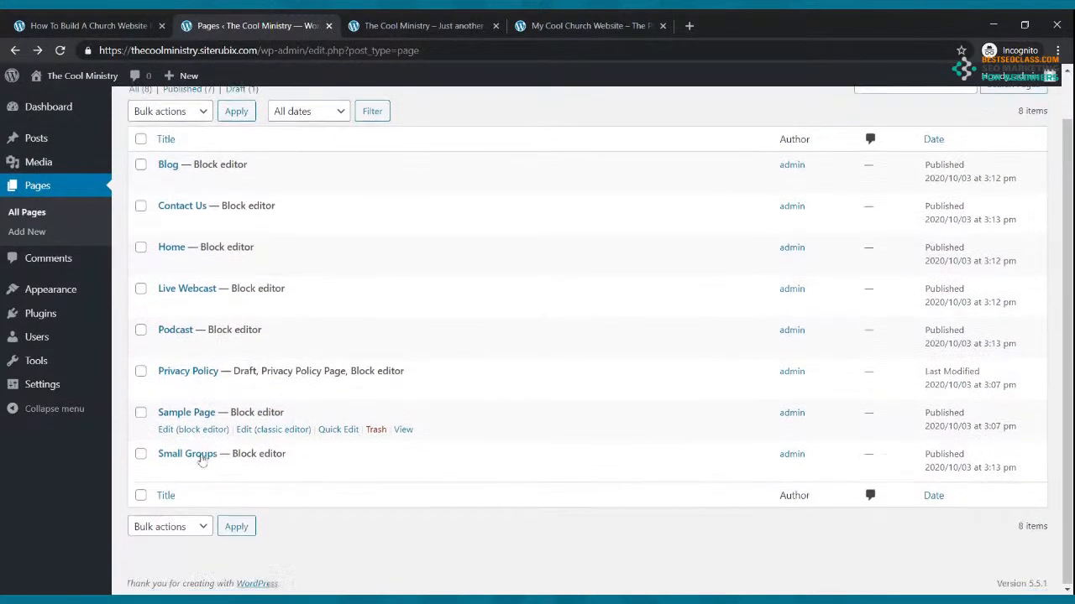
left_click(376, 431)
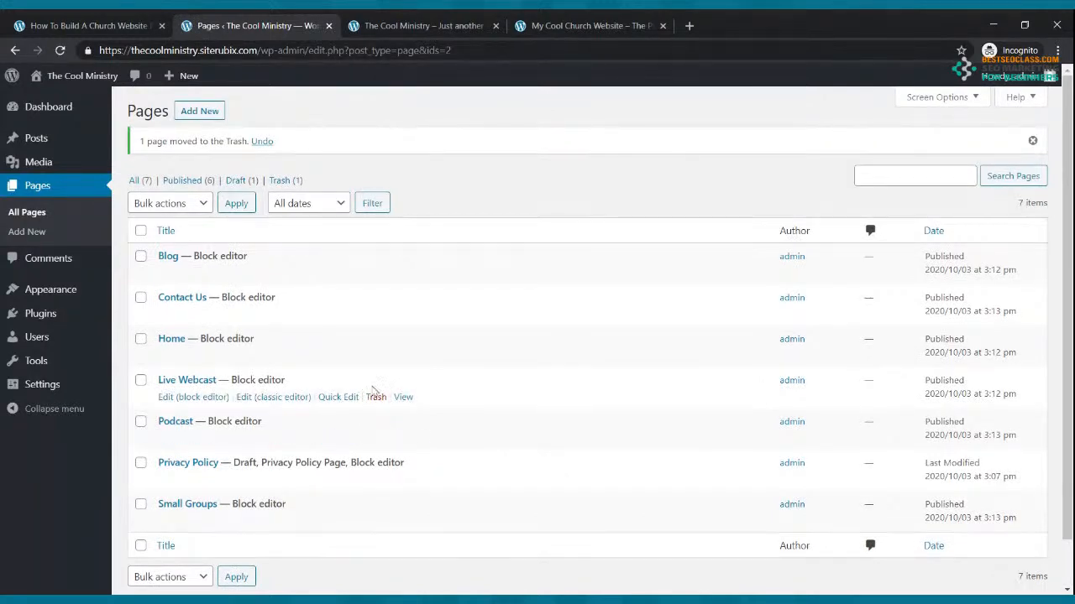
left_click(447, 24)
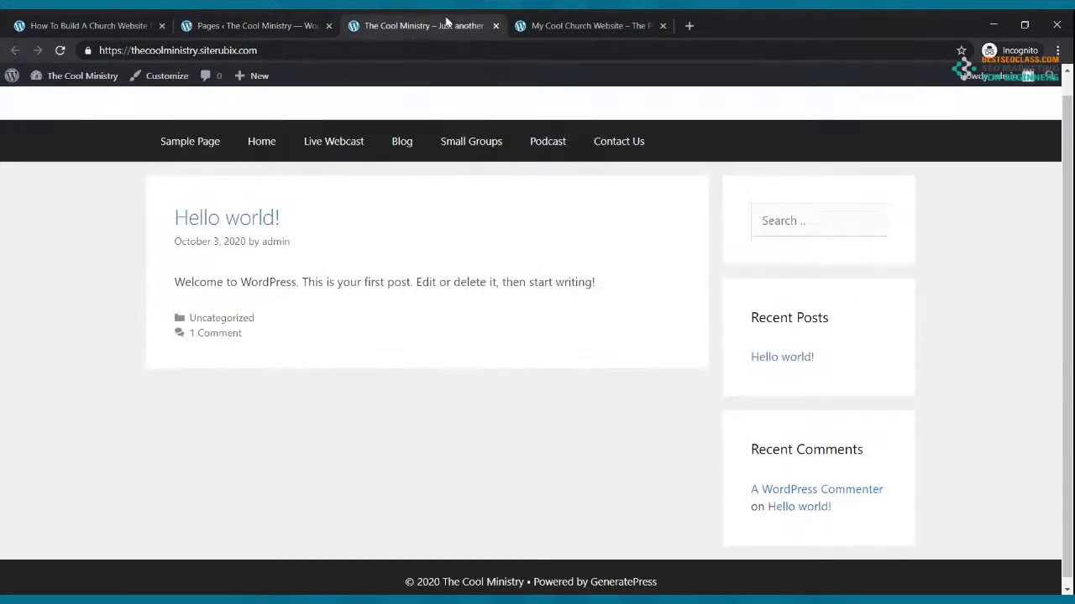
left_click(59, 50)
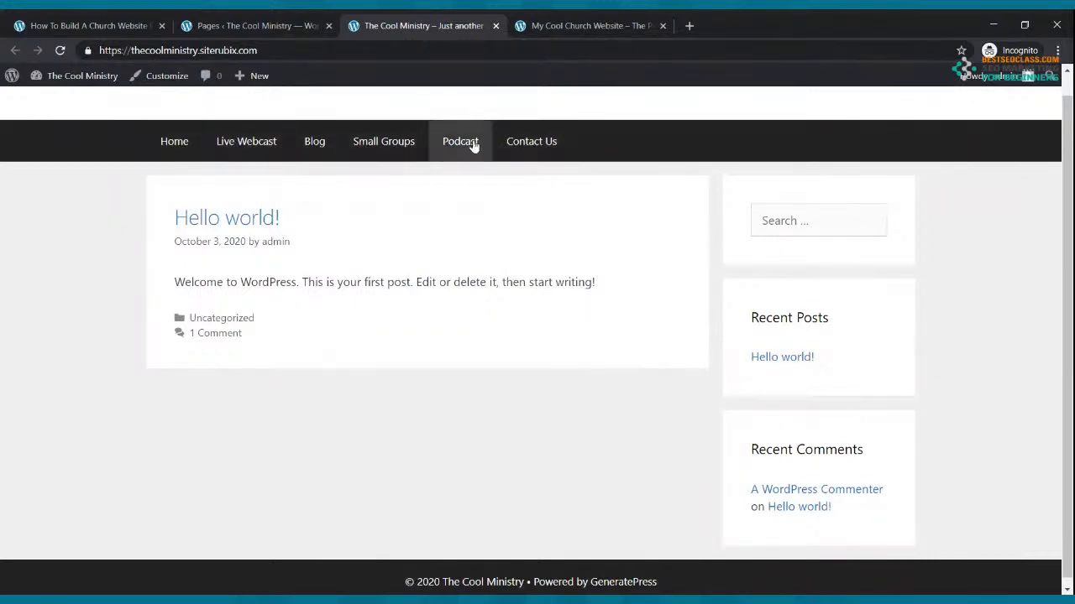
left_click(214, 20)
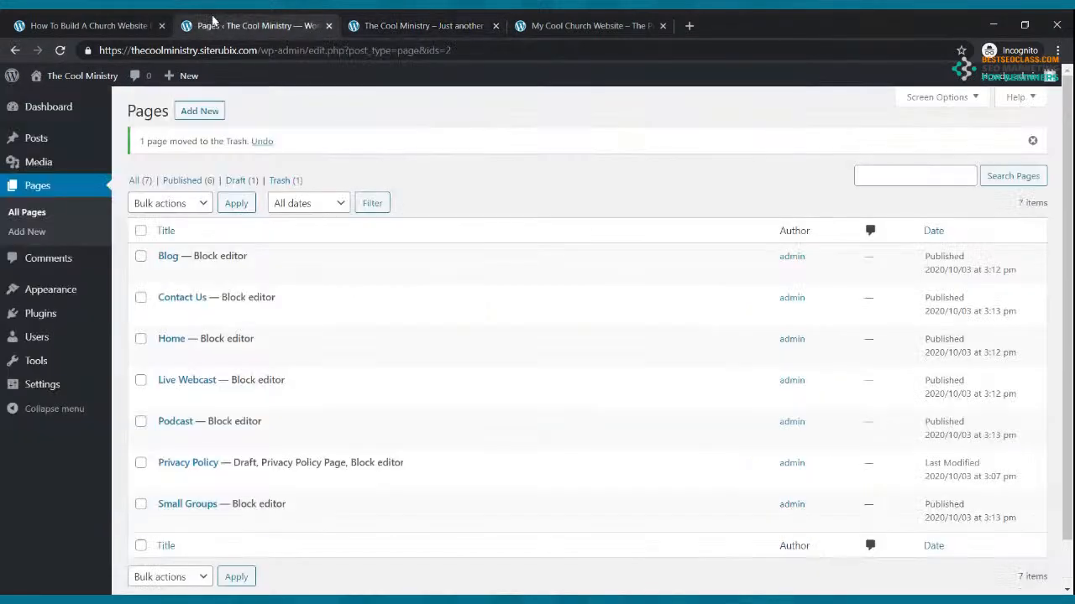
In Appearance > Menus, remove the duplicate Home custom link
mouse_move(52, 289)
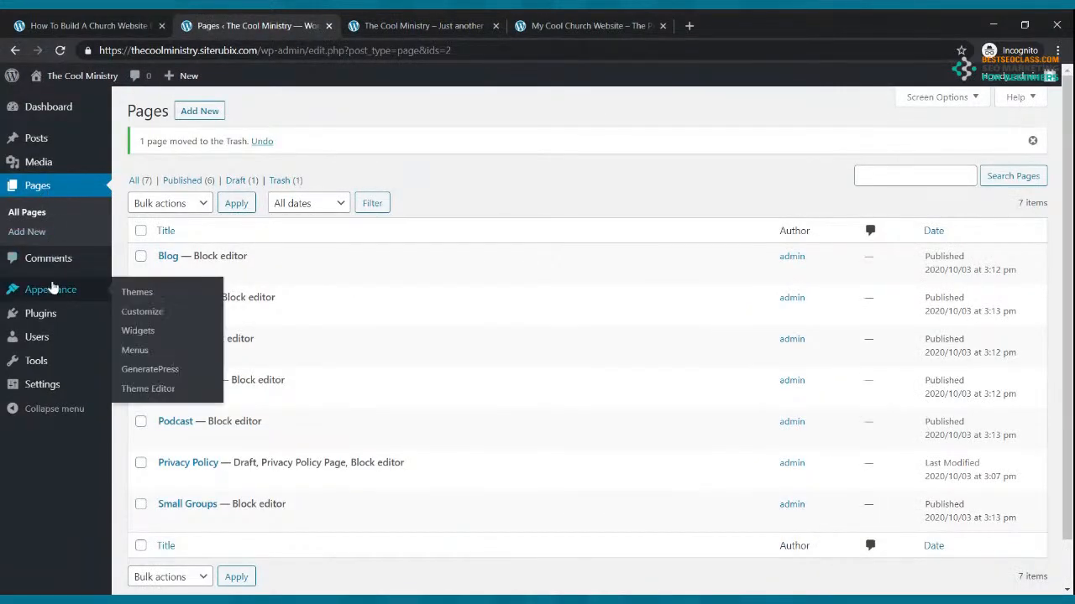
left_click(49, 289)
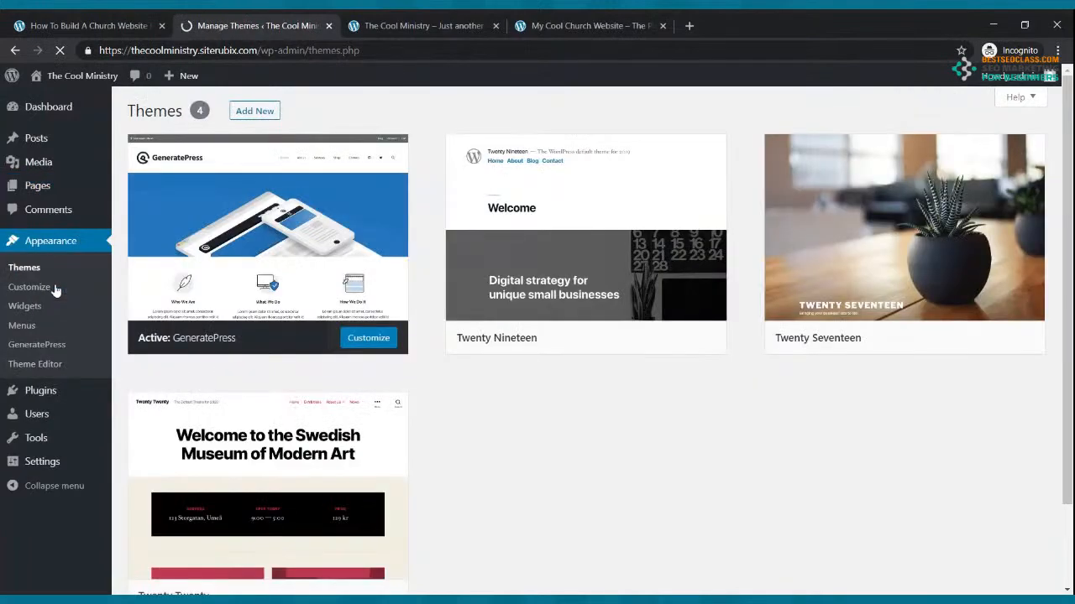
left_click(27, 326)
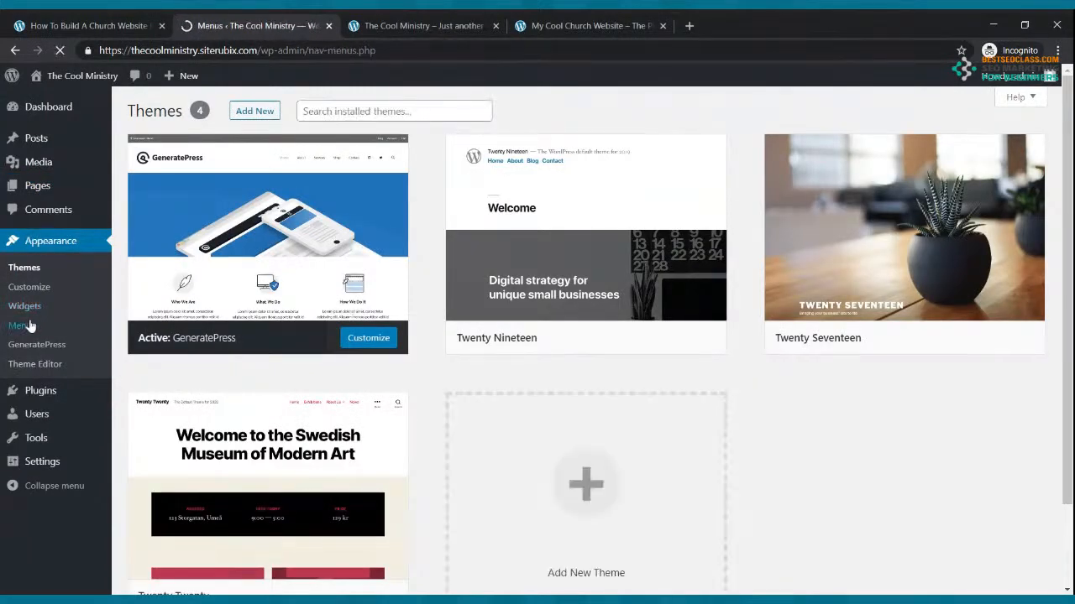
scroll(366, 294, "down", 1)
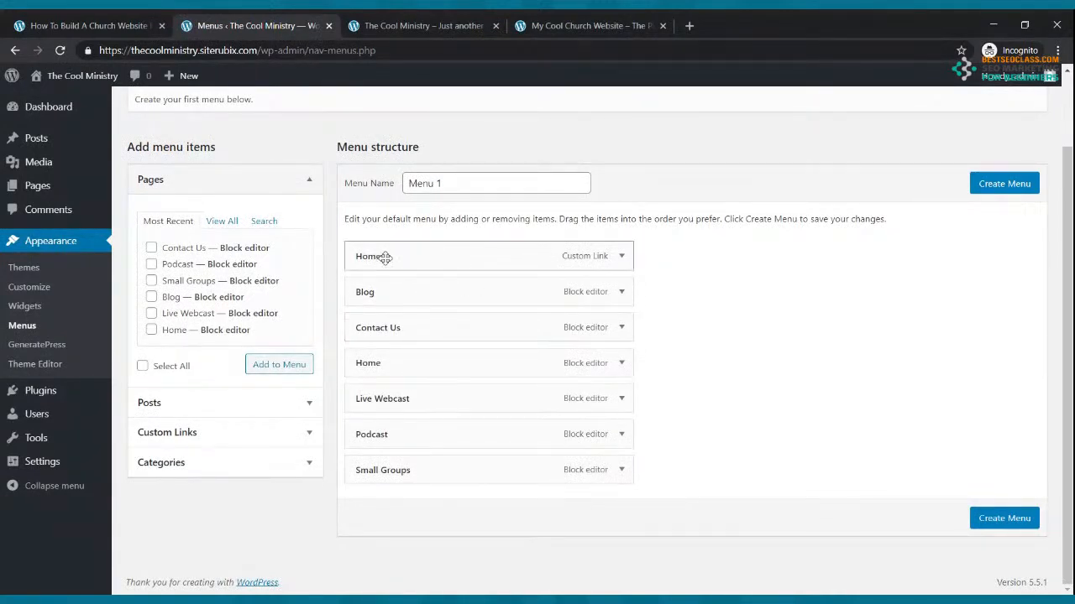
left_click(622, 257)
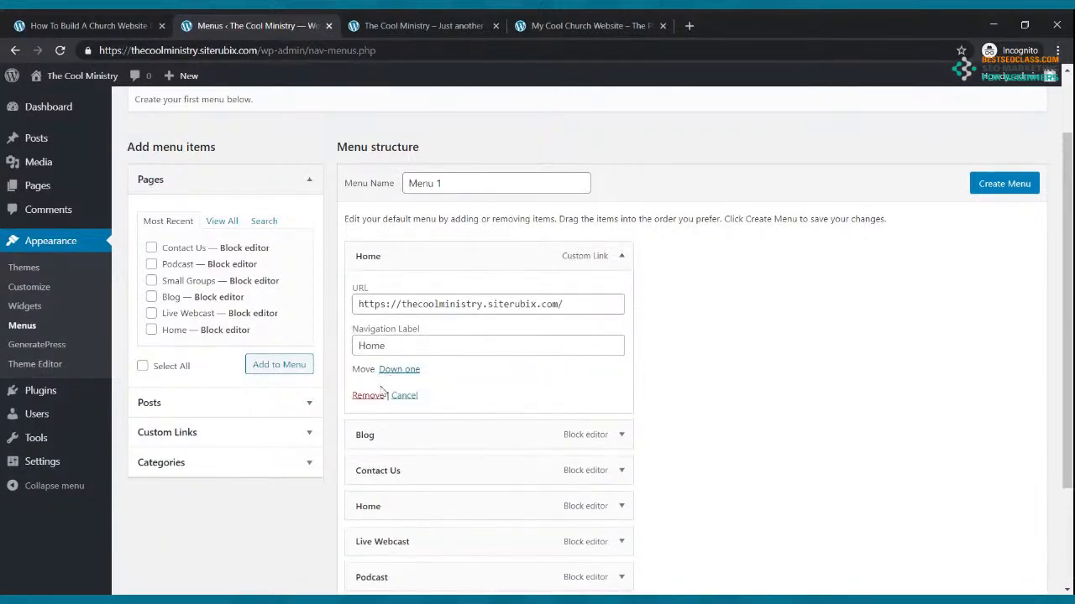
left_click(368, 396)
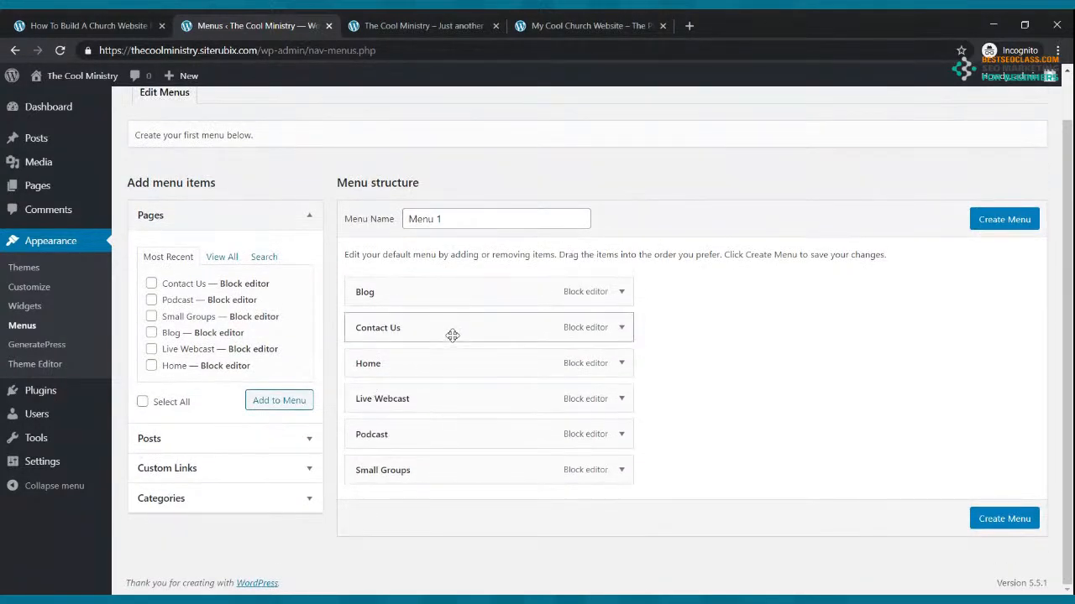
Order items as Home, Live Webcast, Blog, Small Groups, Podcast, Contact Us and create the menu
left_click_drag(418, 362, 504, 358)
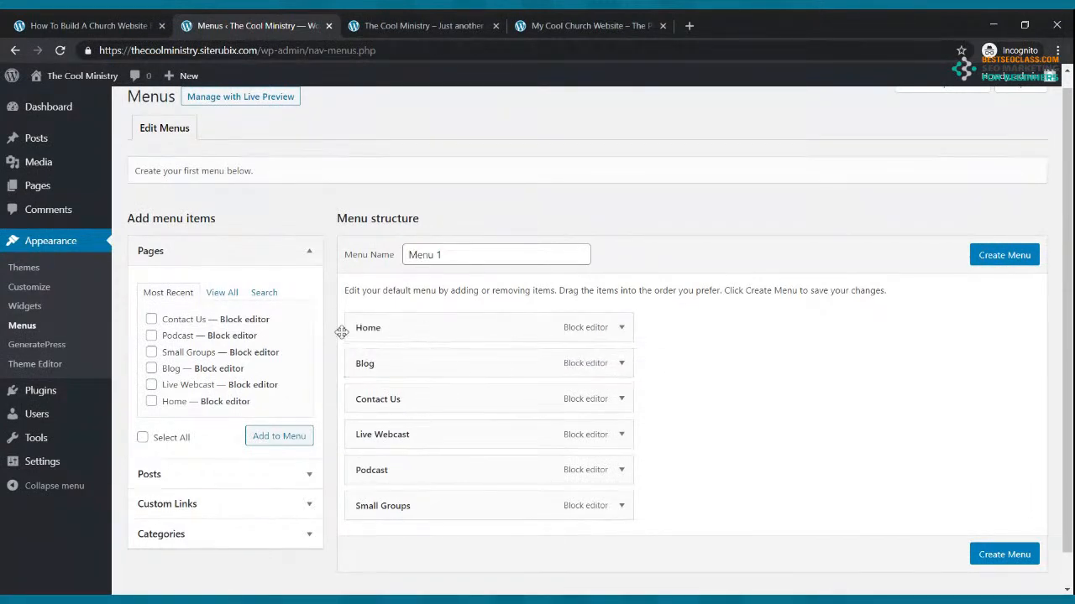
left_click_drag(408, 437, 404, 363)
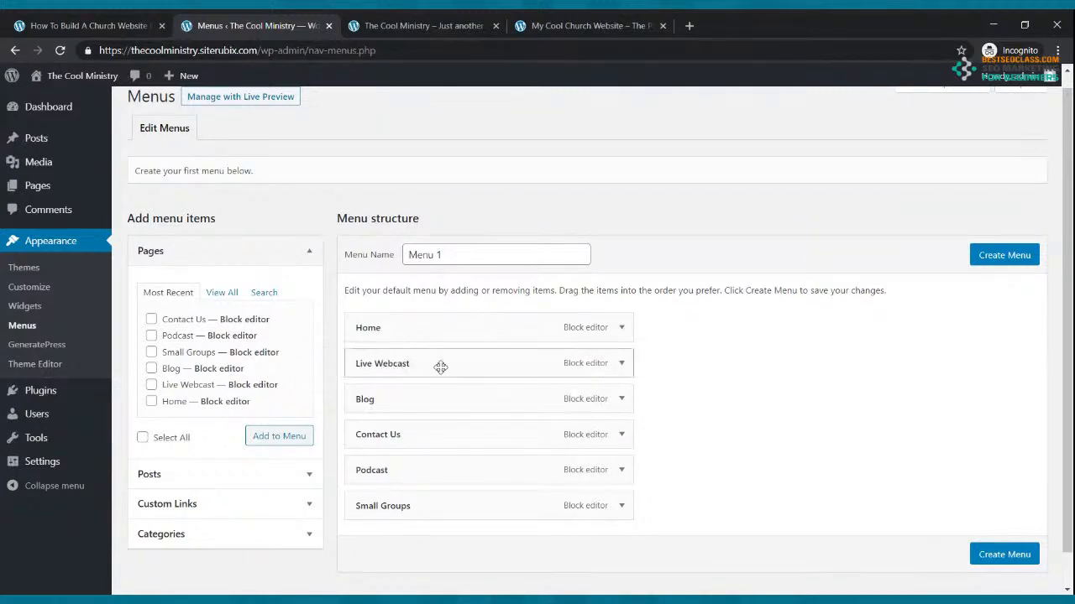
left_click(587, 25)
left_click(256, 25)
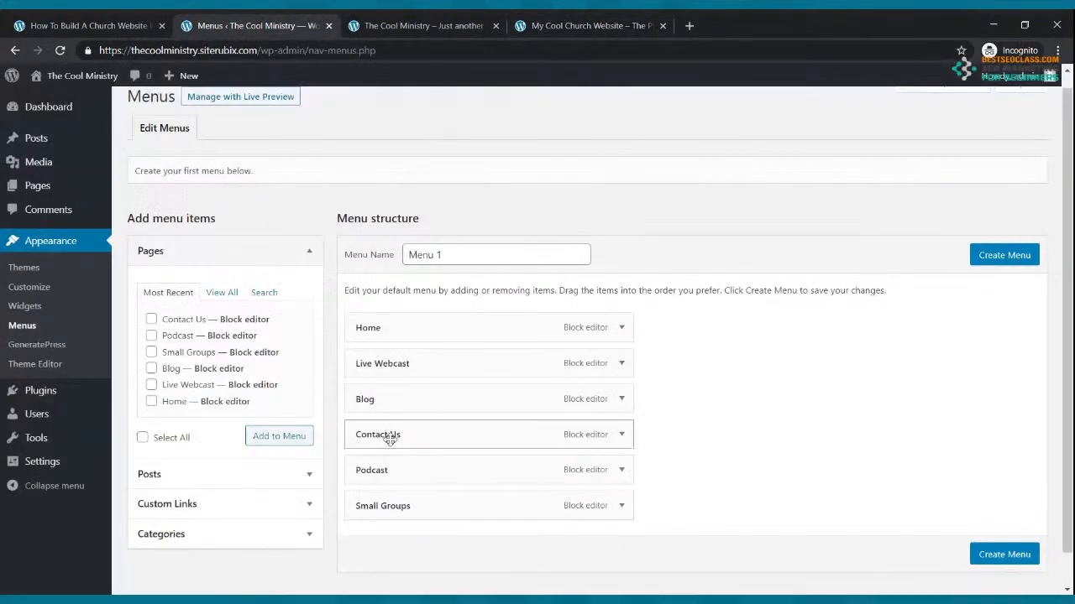
left_click_drag(398, 506, 361, 467)
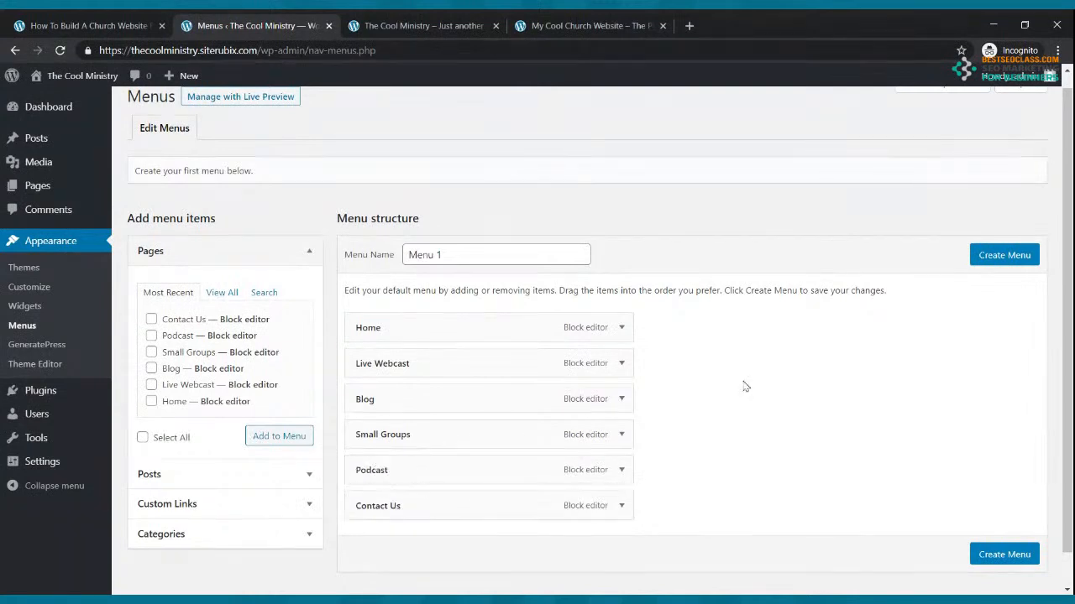
left_click(1020, 558)
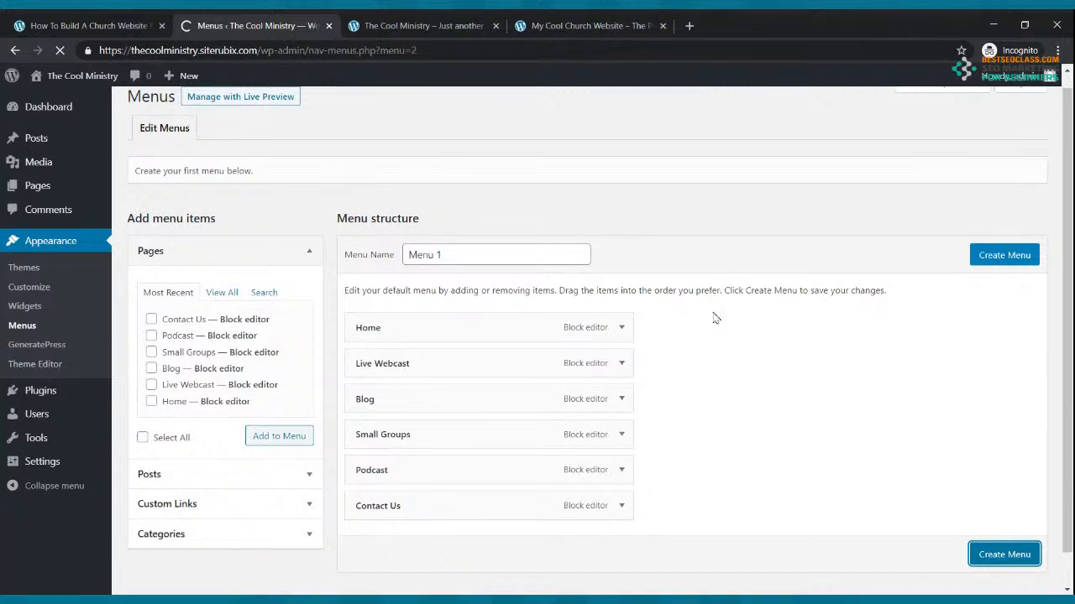
Save Menu 1 and reload the live site to see the new navigation bar
scroll(680, 277, "down", 2)
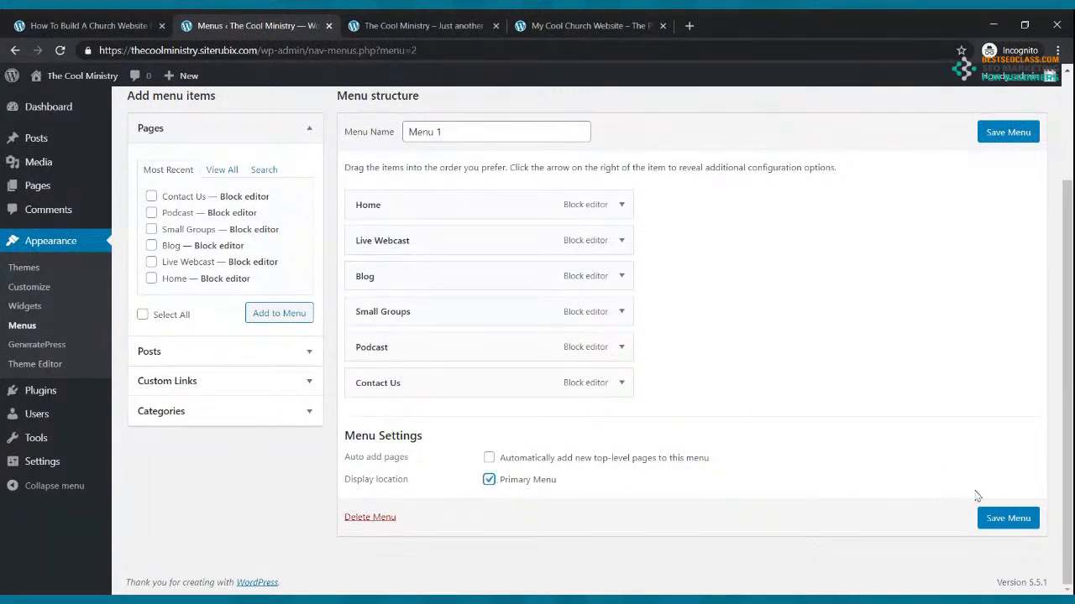
left_click(995, 518)
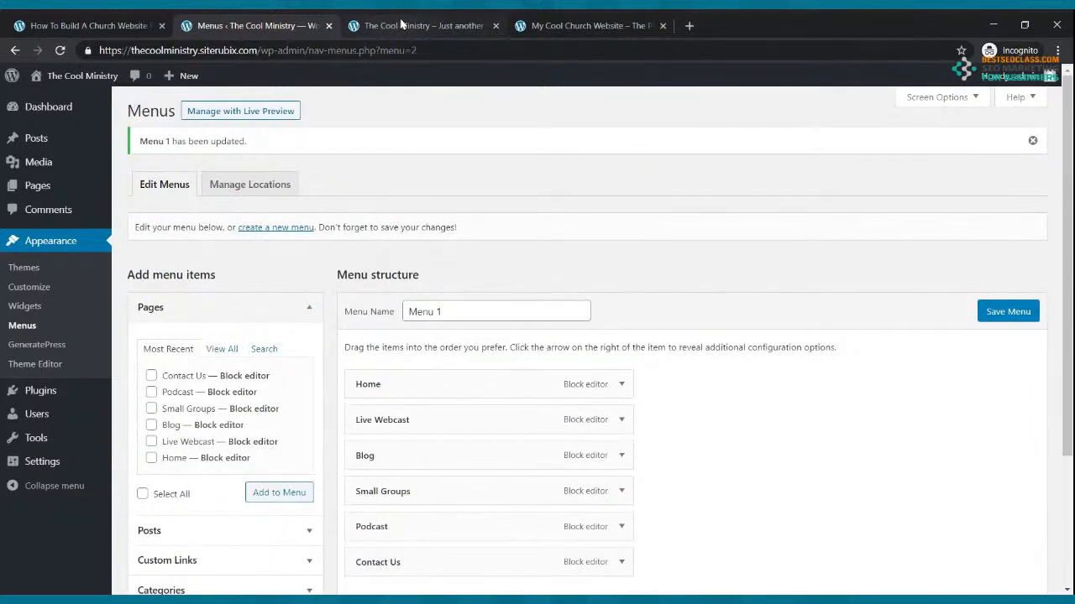
left_click(400, 24)
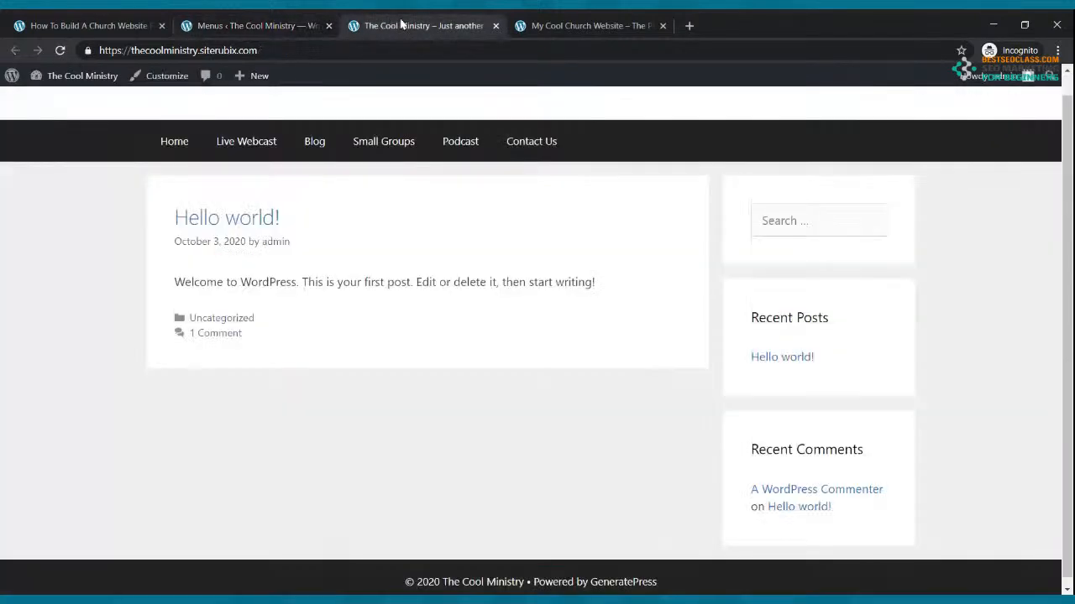
left_click(61, 50)
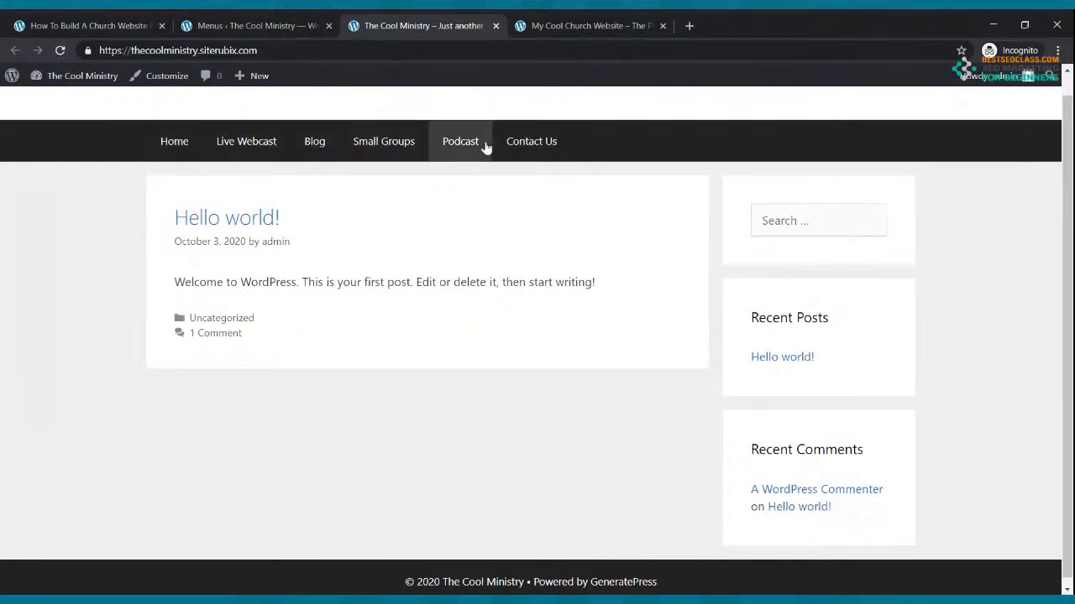
Recheck the front page navigation, then return to the admin Dashboard
left_click(291, 23)
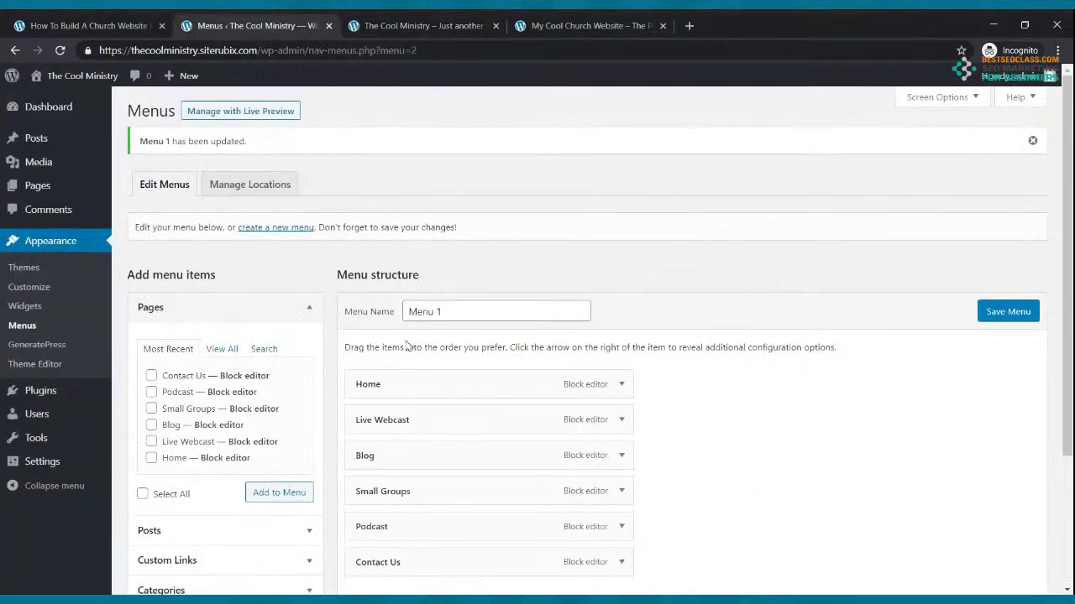
scroll(418, 383, "down", 2)
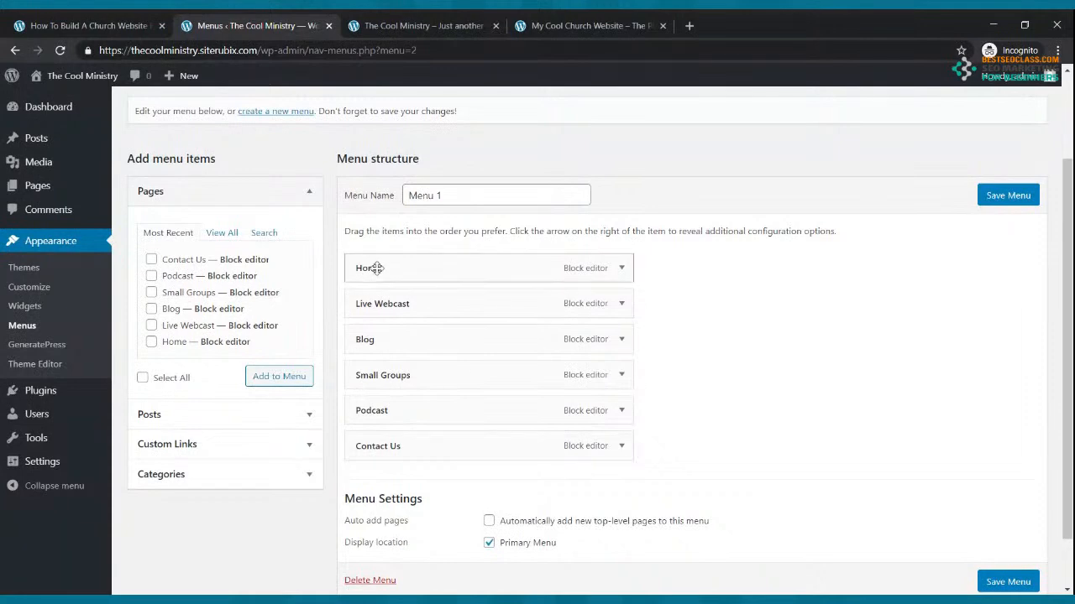
left_click(372, 21)
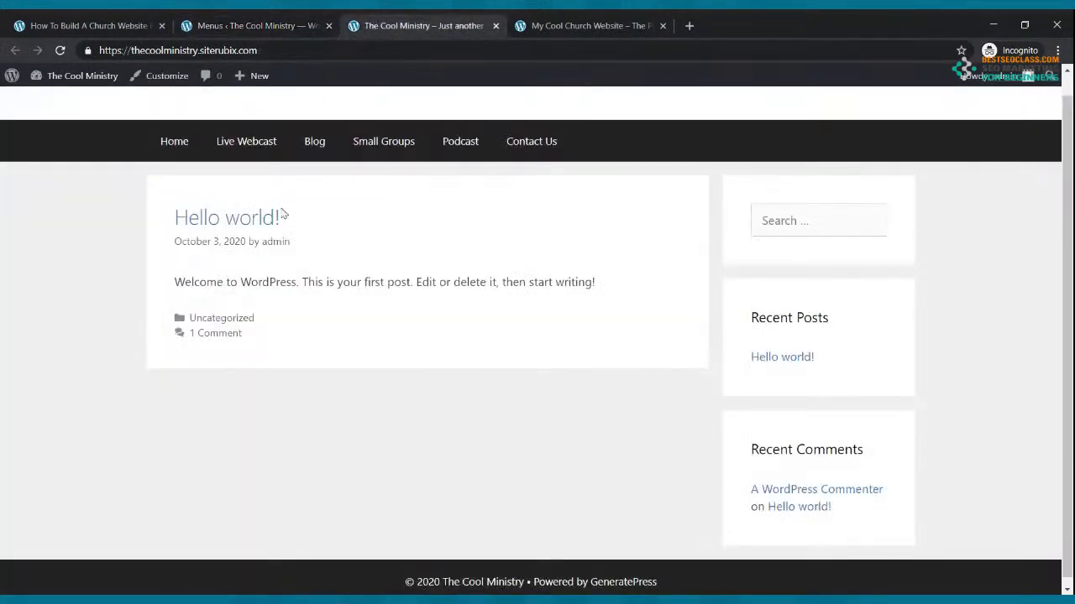
left_click(234, 22)
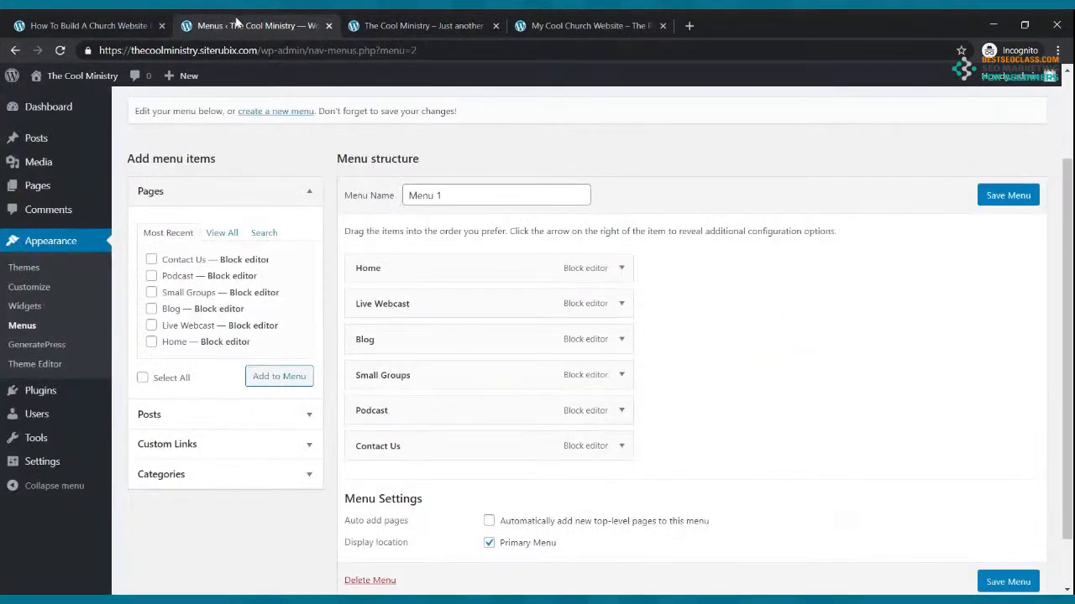
left_click(46, 138)
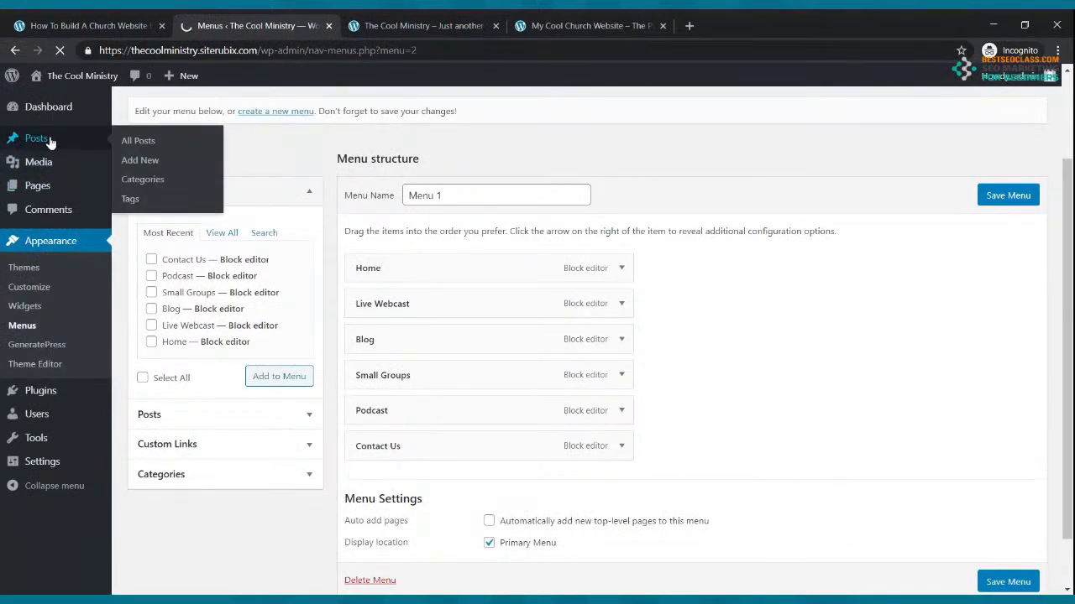
left_click(65, 115)
left_click(369, 25)
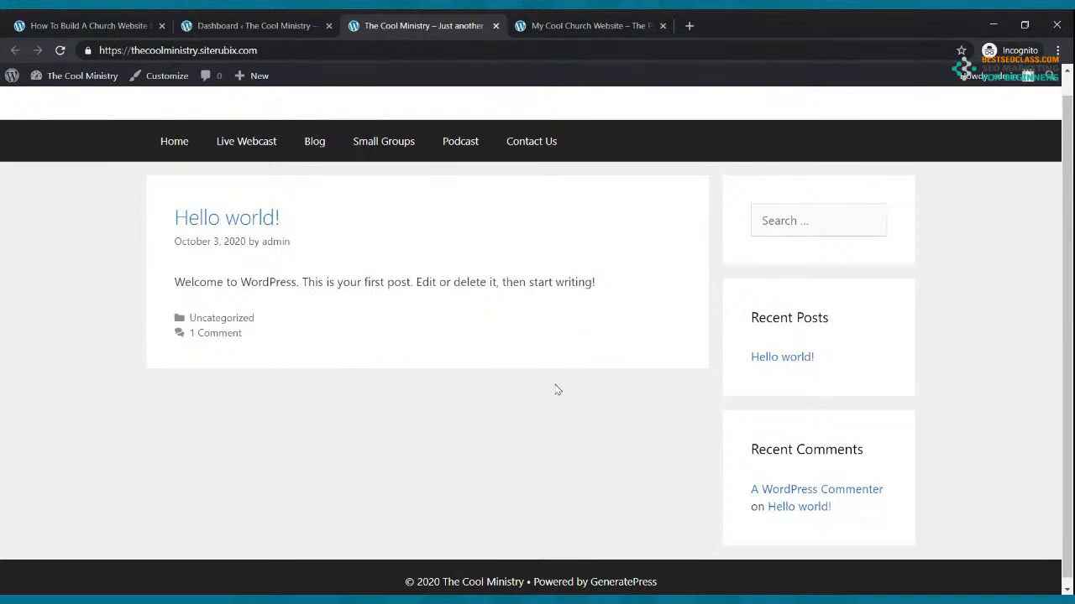
left_click(250, 21)
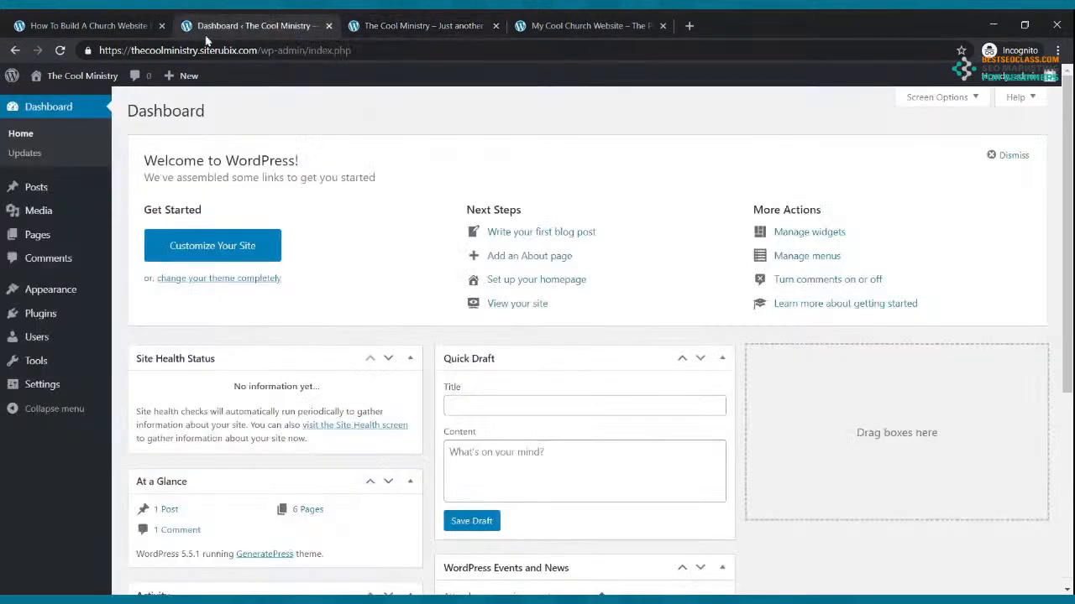
In Reading settings, choose a static page with Home as homepage and Blog as posts page, and save
left_click(39, 298)
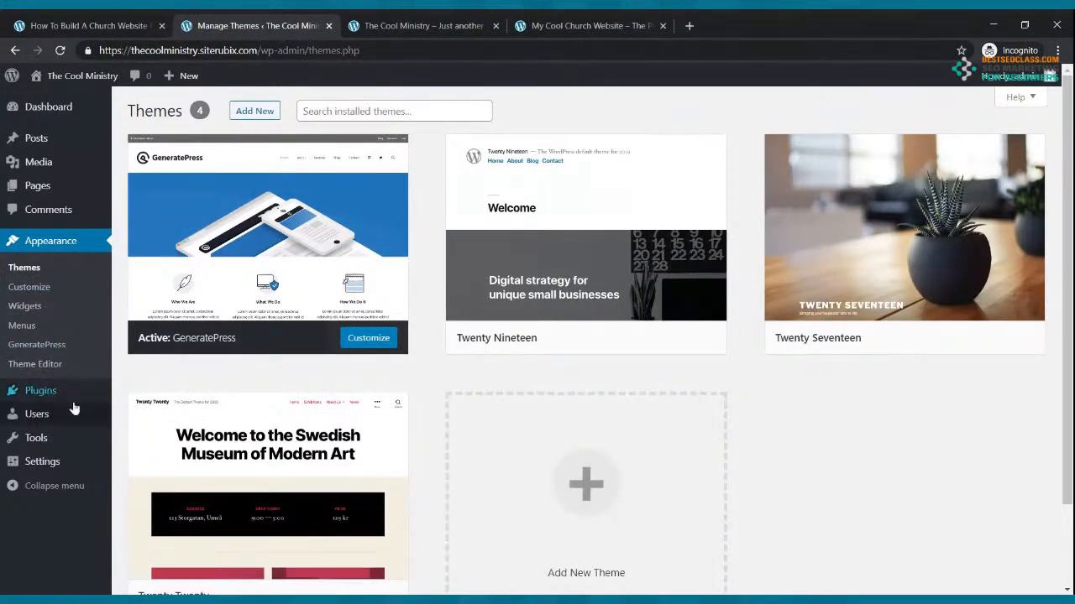
left_click(53, 467)
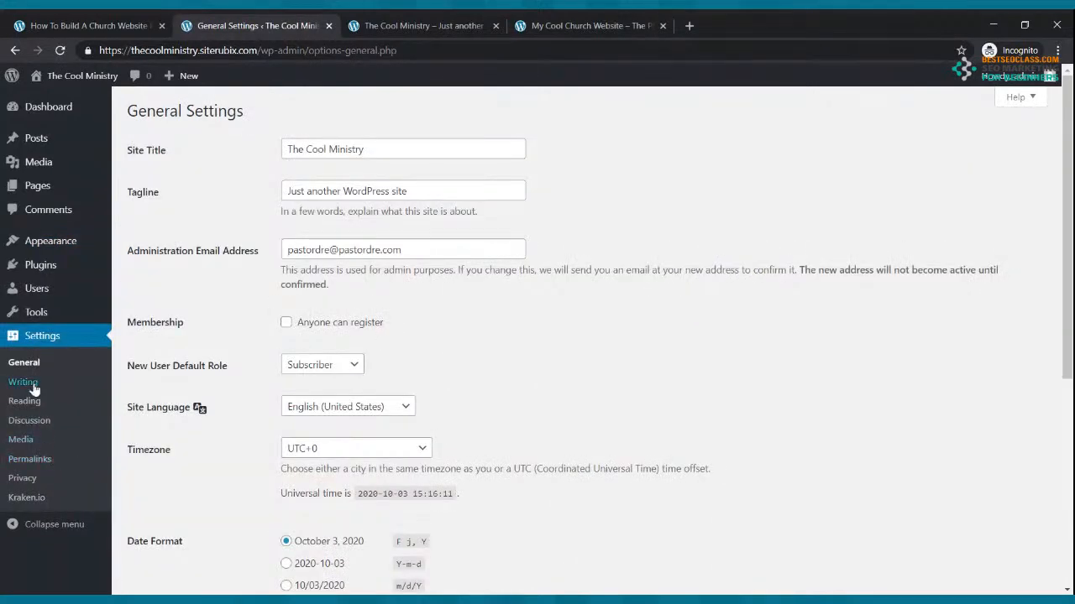
left_click(23, 382)
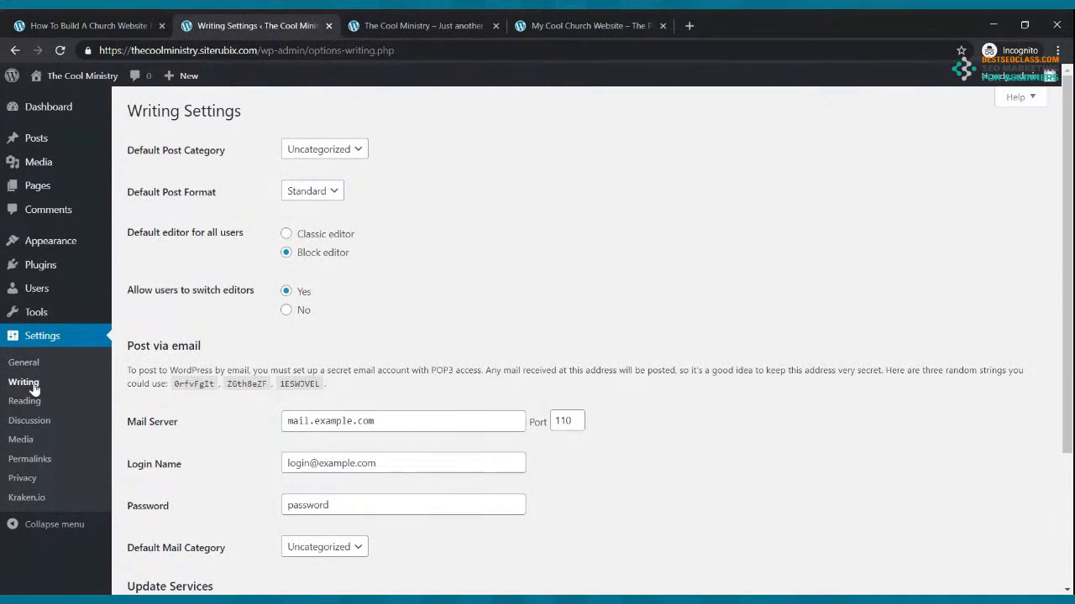
left_click(25, 401)
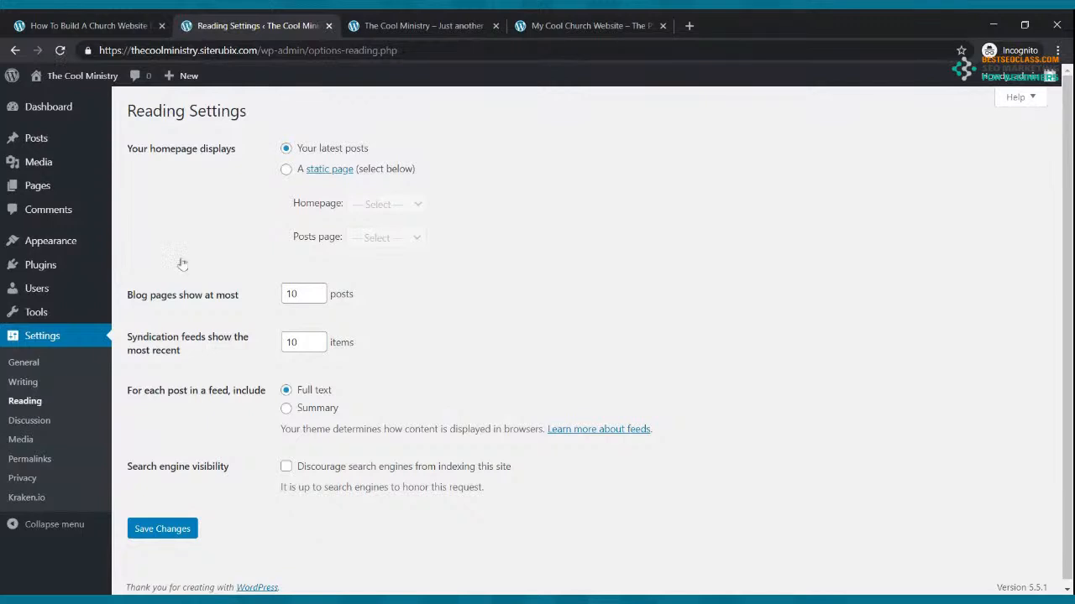
left_click(287, 170)
left_click(387, 206)
left_click(375, 300)
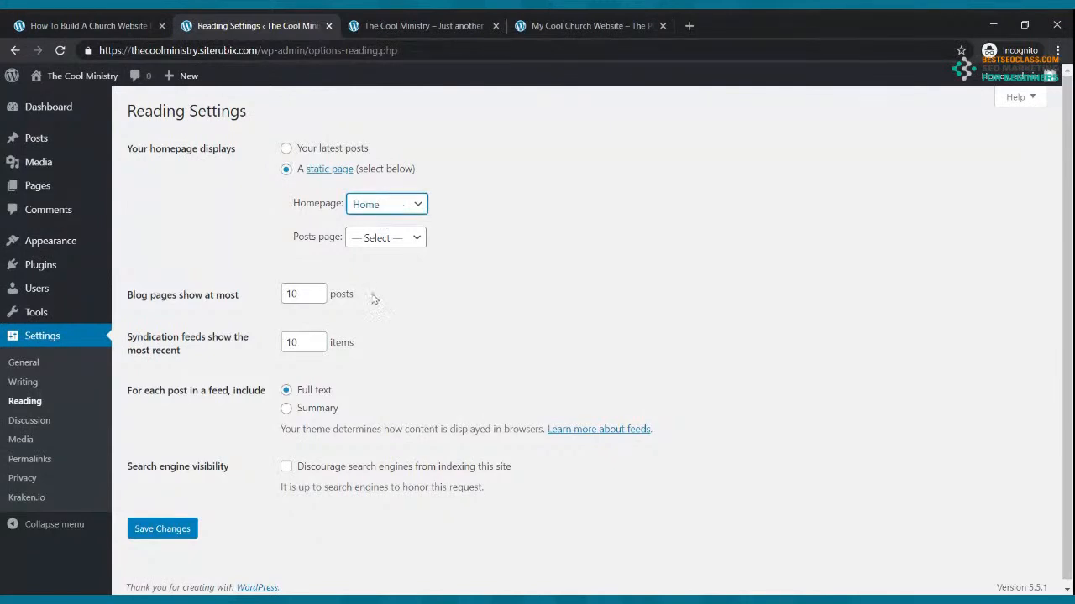
left_click(407, 244)
left_click(396, 286)
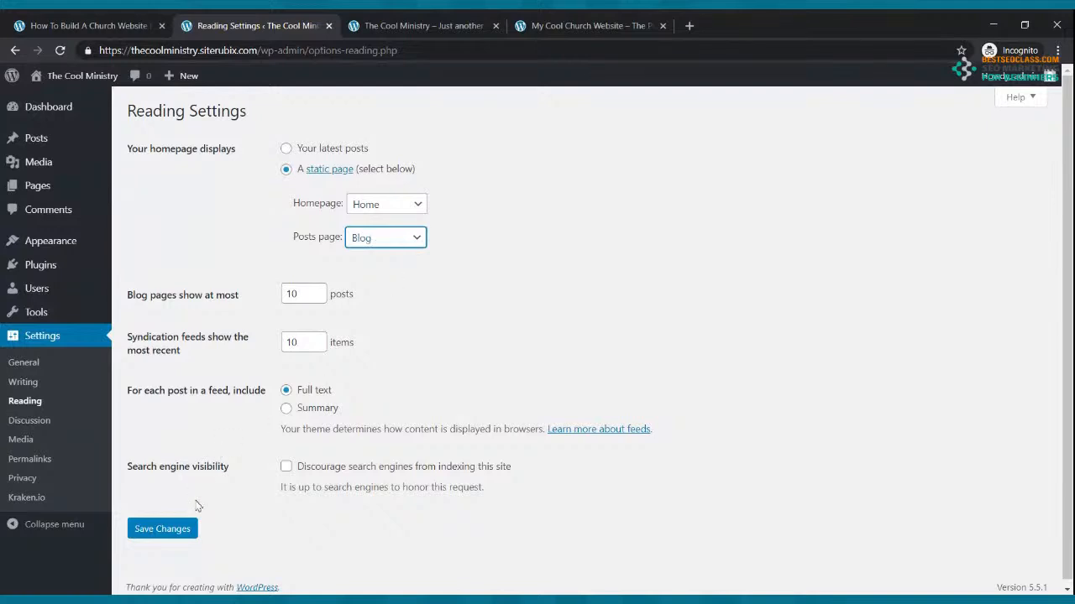
left_click(161, 529)
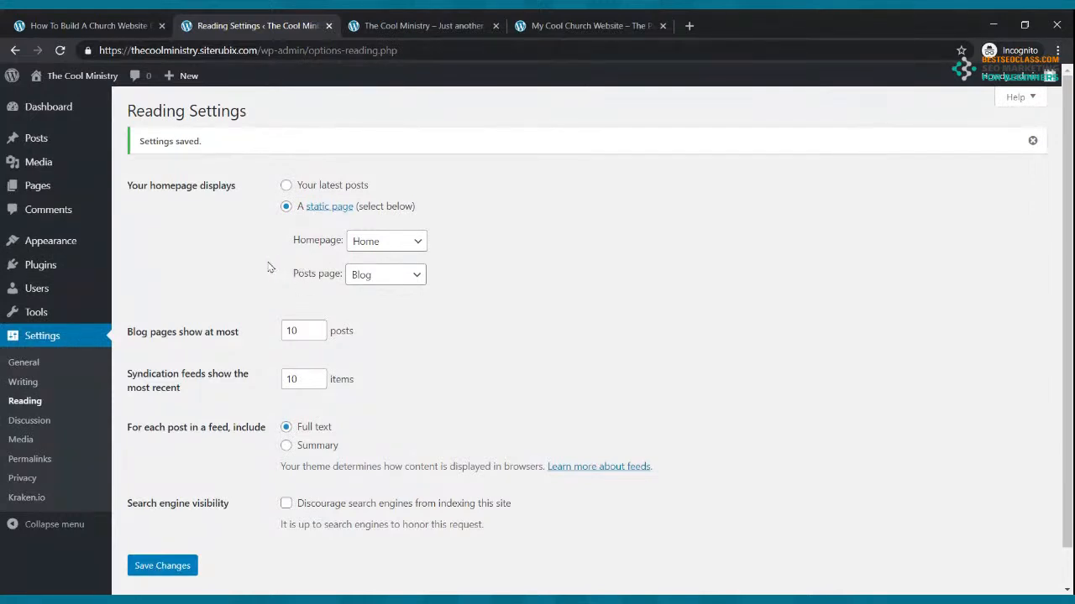
Reload the live site to confirm it opens on Home, compare with the reference site, then return to the Dashboard
left_click(384, 24)
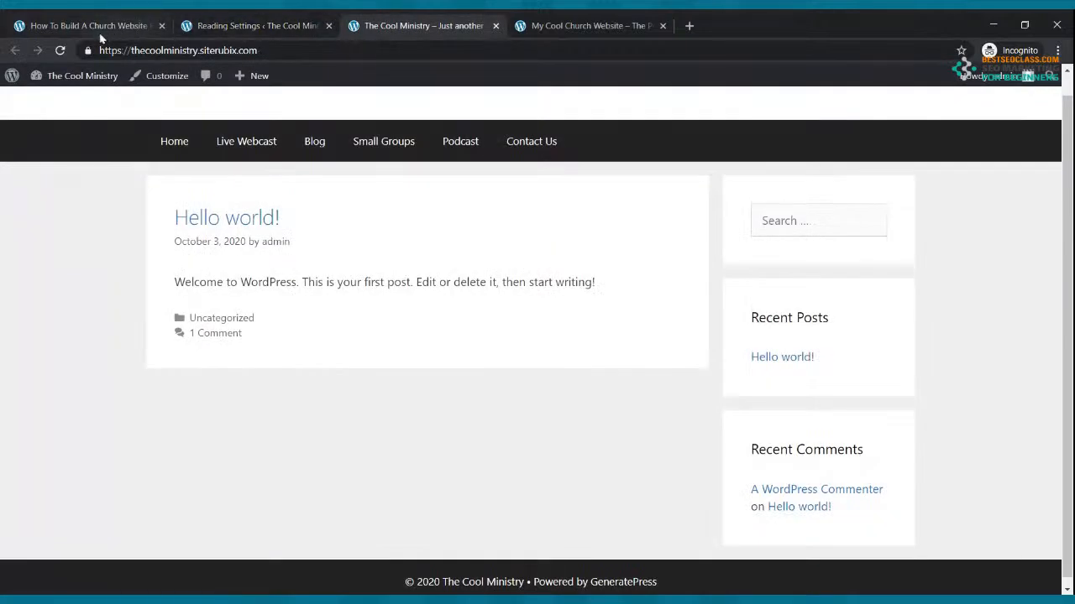
left_click(60, 51)
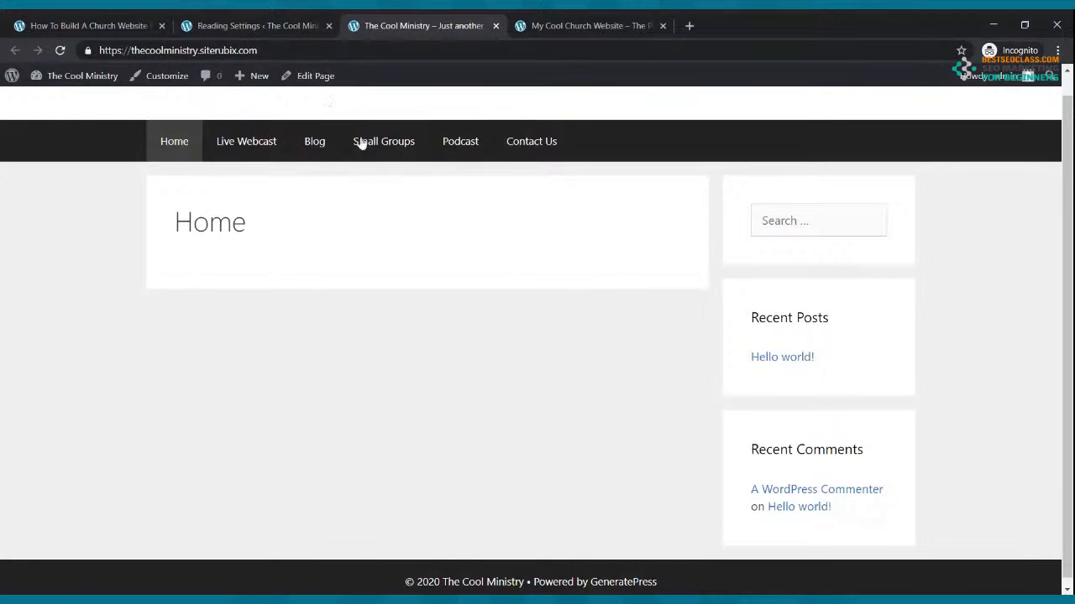
left_click(557, 24)
scroll(702, 359, "down", 1)
scroll(703, 358, "down", 10)
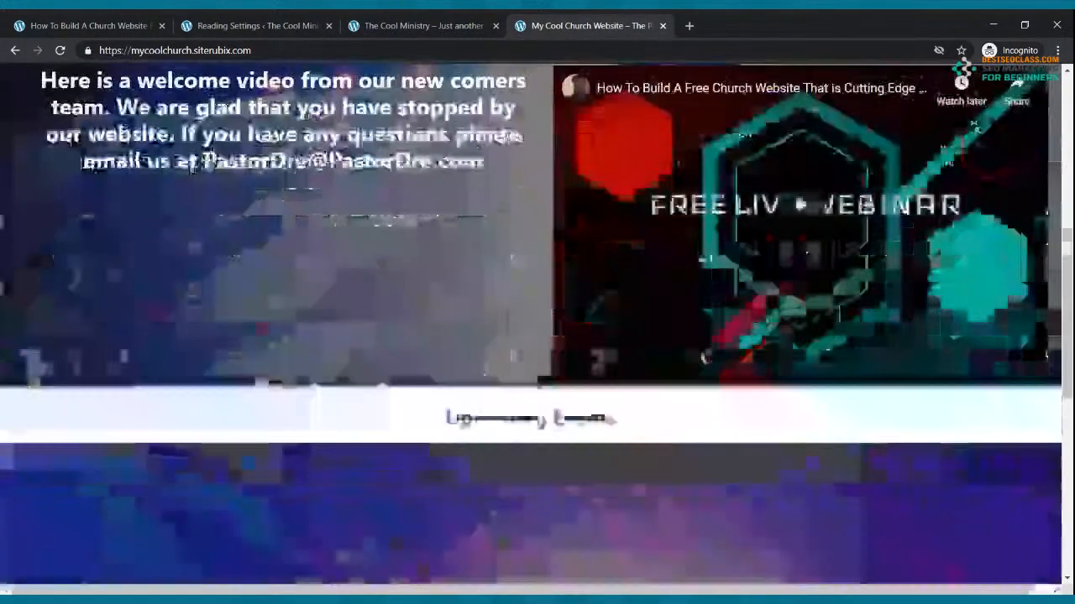
scroll(701, 353, "up", 11)
left_click(434, 29)
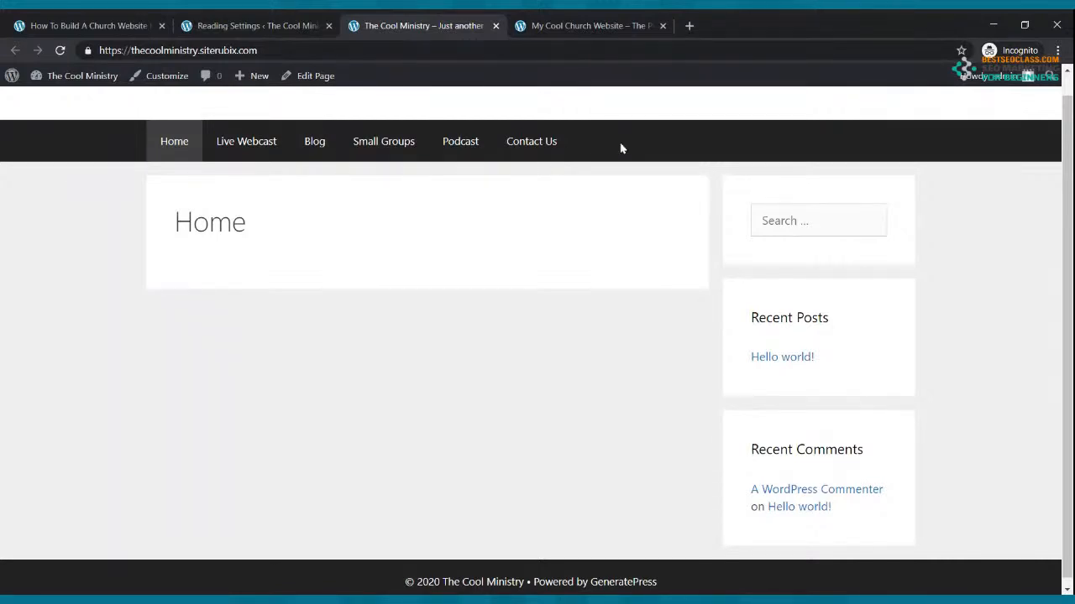
left_click(225, 25)
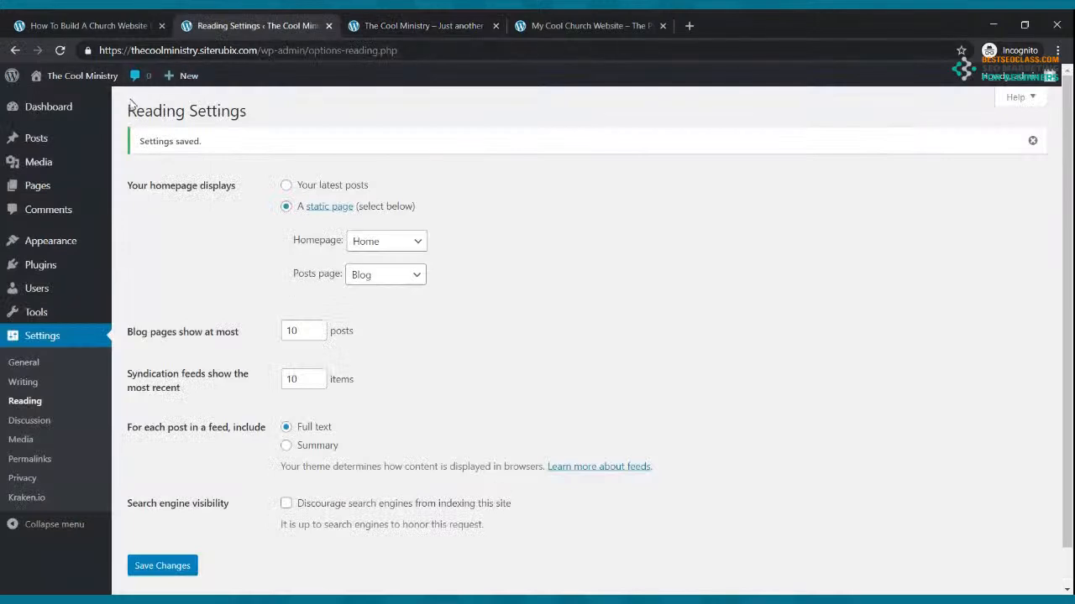
left_click(52, 113)
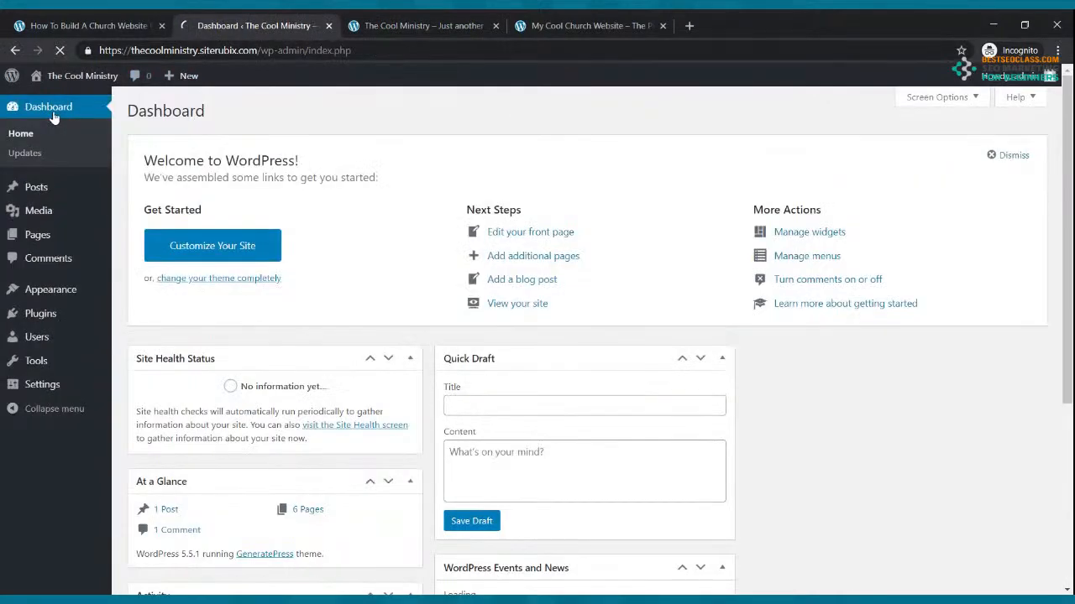
In Customizer > Colors, set Navigation Color Presets to Blue and publish the change
left_click(56, 293)
left_click(33, 289)
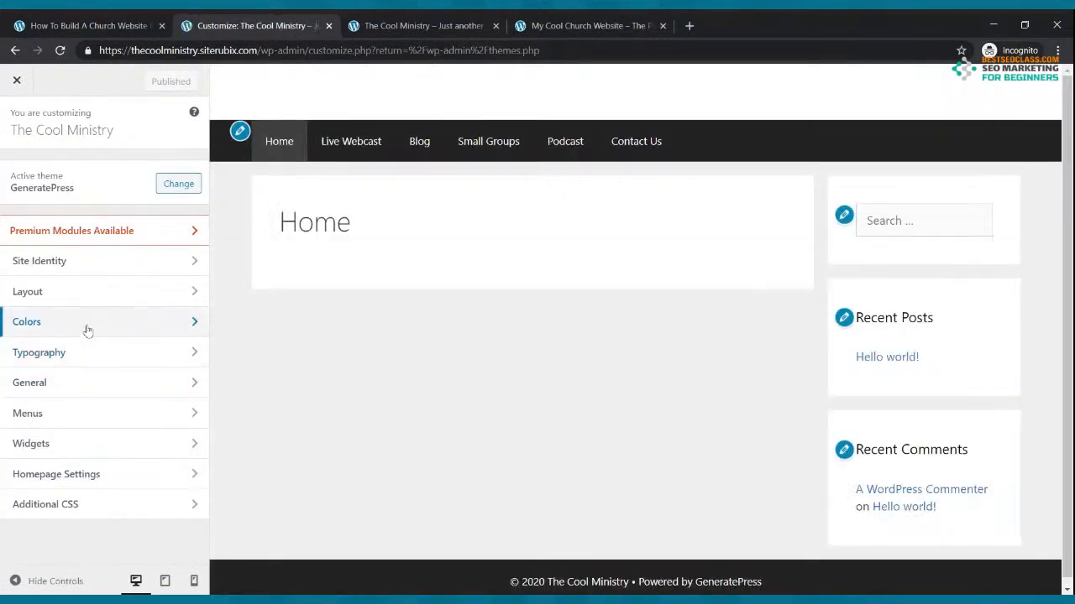
left_click(84, 328)
scroll(120, 330, "down", 2)
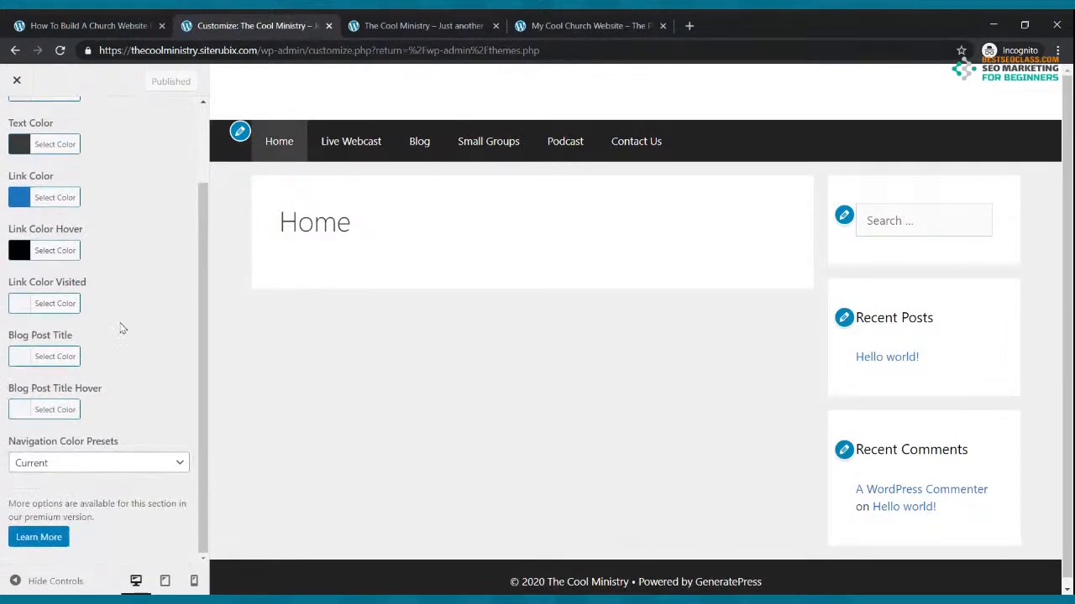
left_click(120, 462)
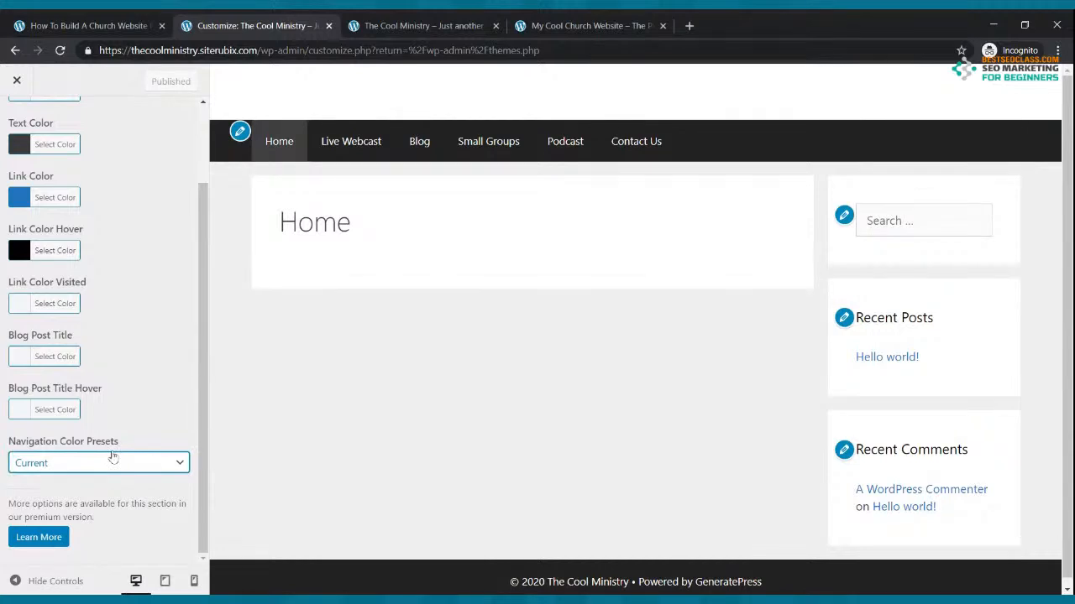
left_click(74, 442)
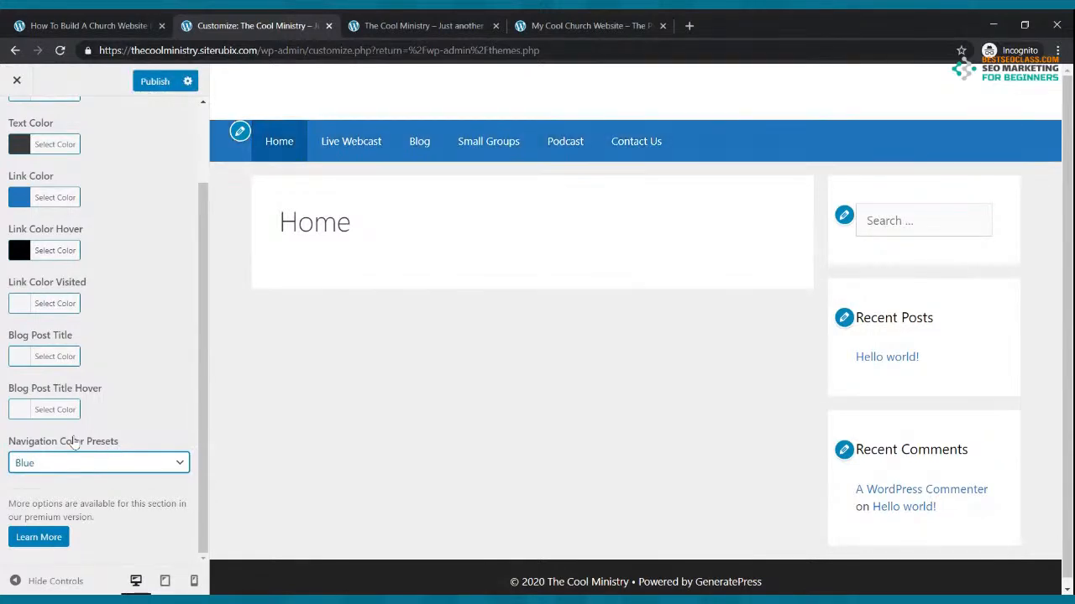
left_click(63, 388)
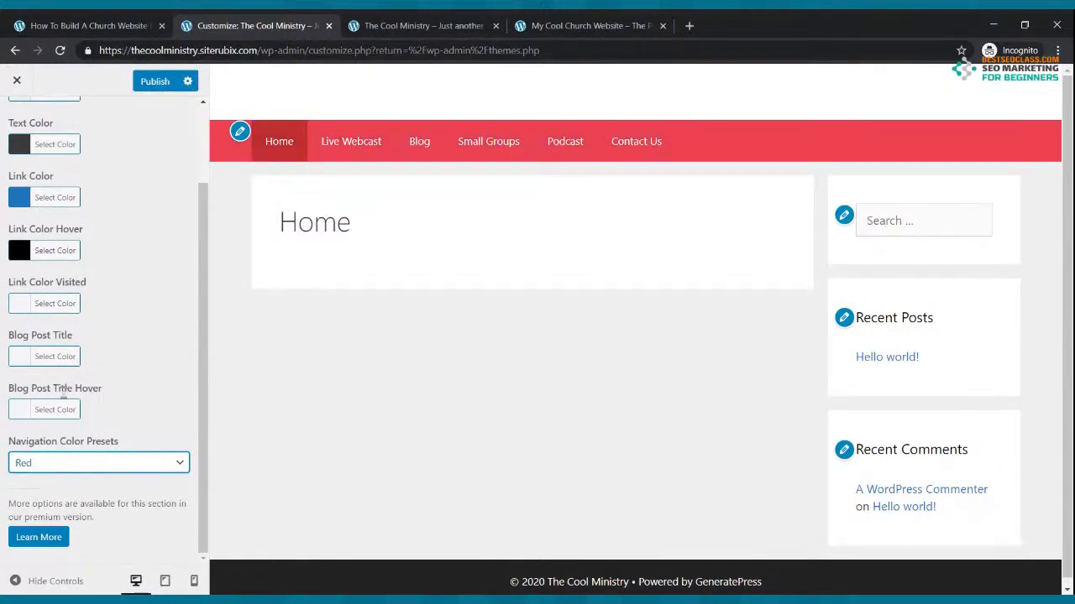
left_click(115, 462)
left_click(88, 442)
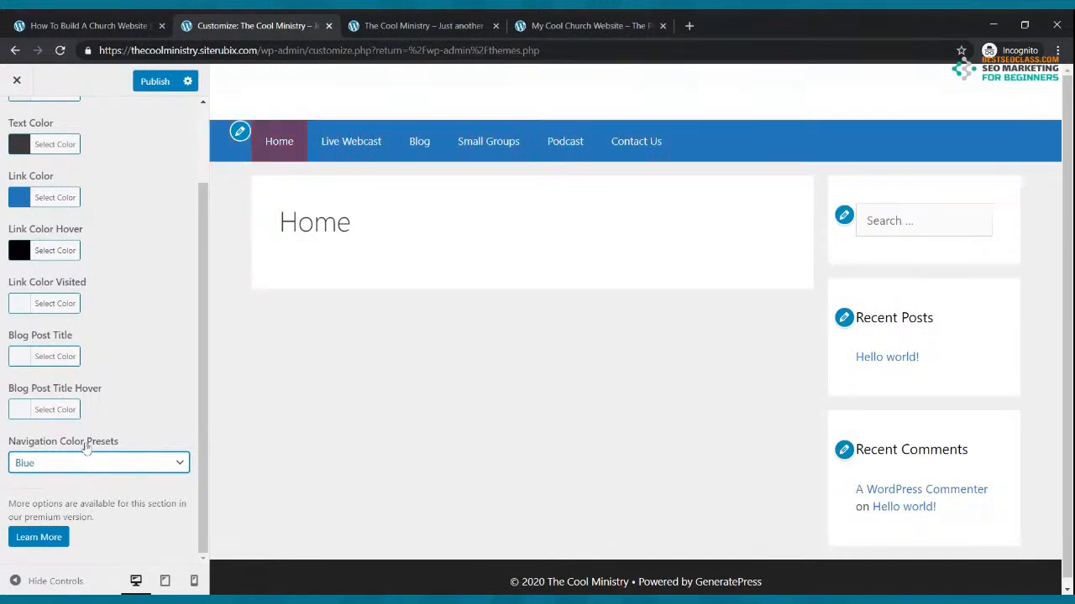
left_click(158, 83)
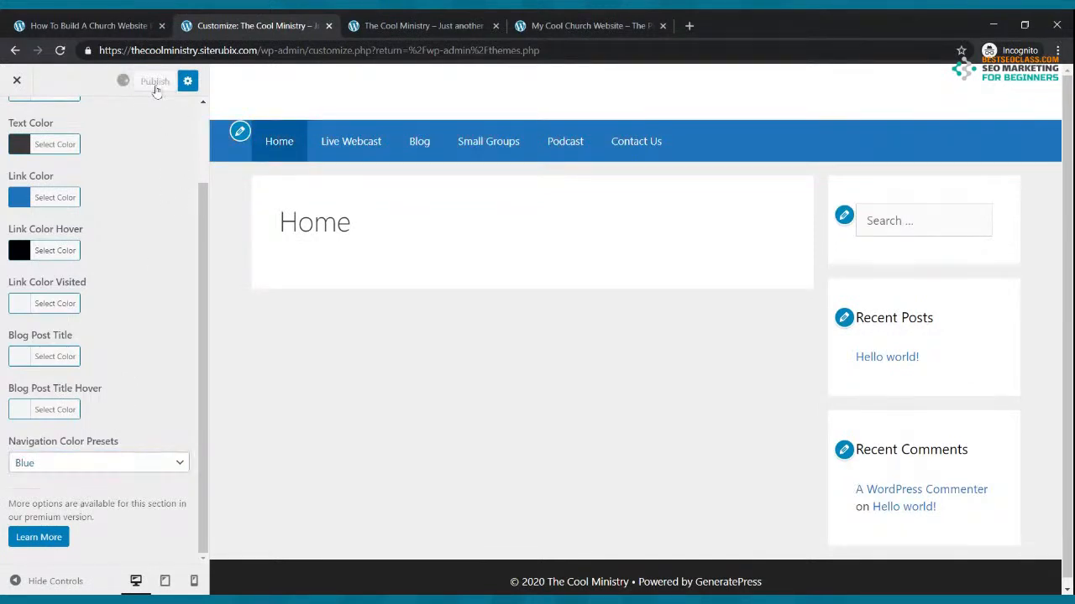
left_click(390, 26)
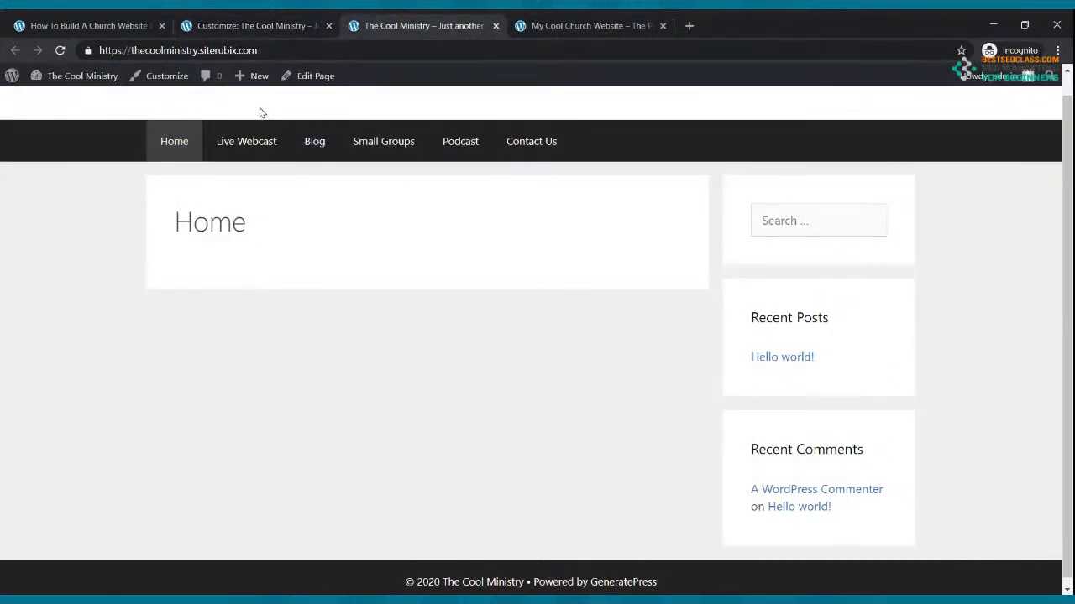
Reload the live site to confirm the blue menu bar, compare with the example, then close the Customizer
left_click(60, 51)
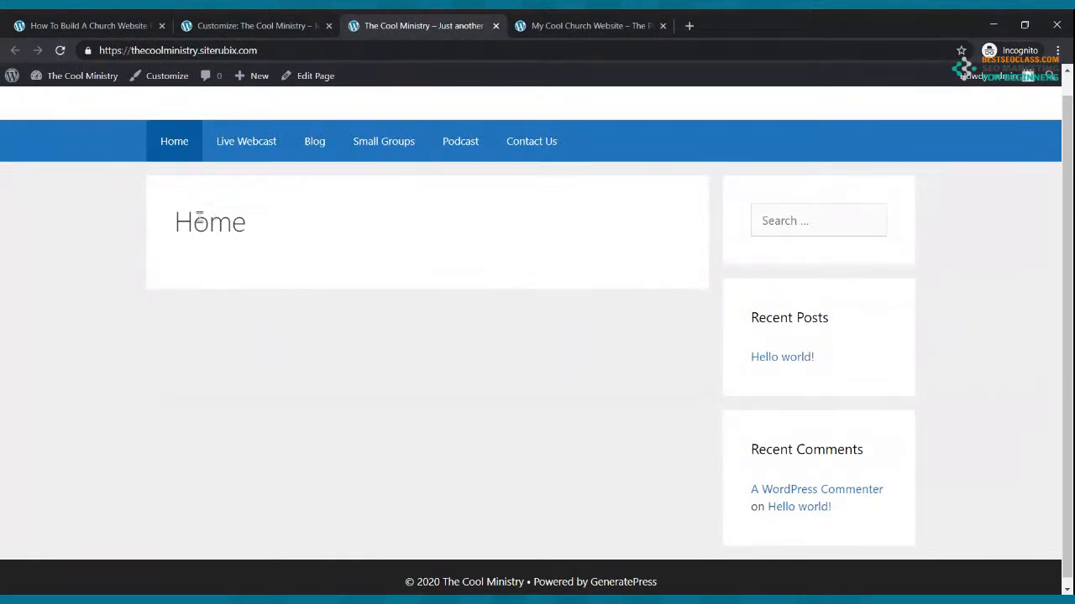
left_click(620, 20)
scroll(487, 301, "down", 3)
scroll(487, 299, "up", 3)
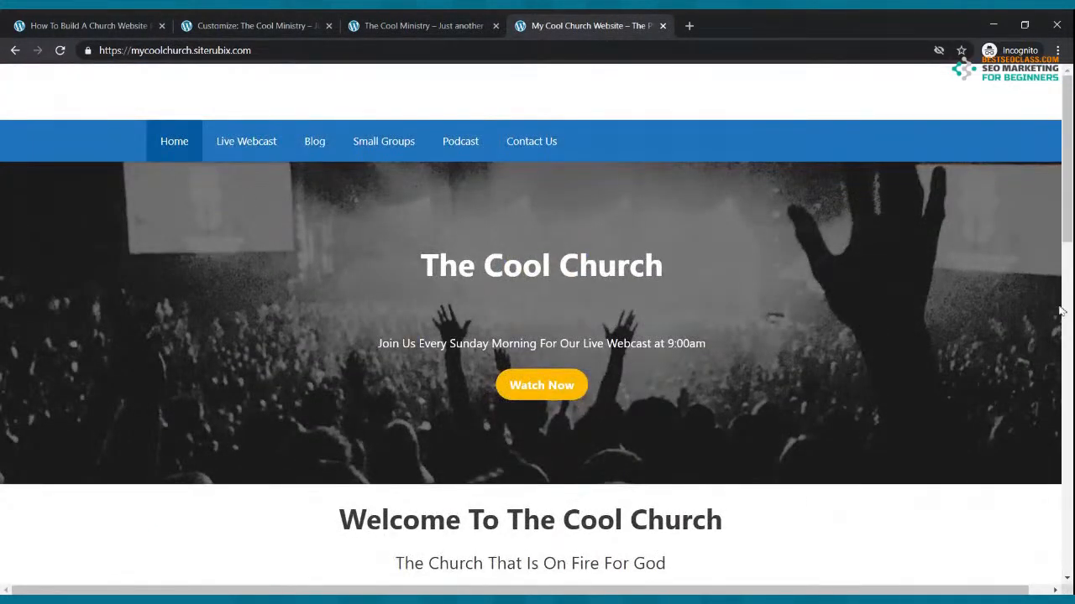
scroll(1026, 308, "down", 3)
scroll(1027, 307, "up", 3)
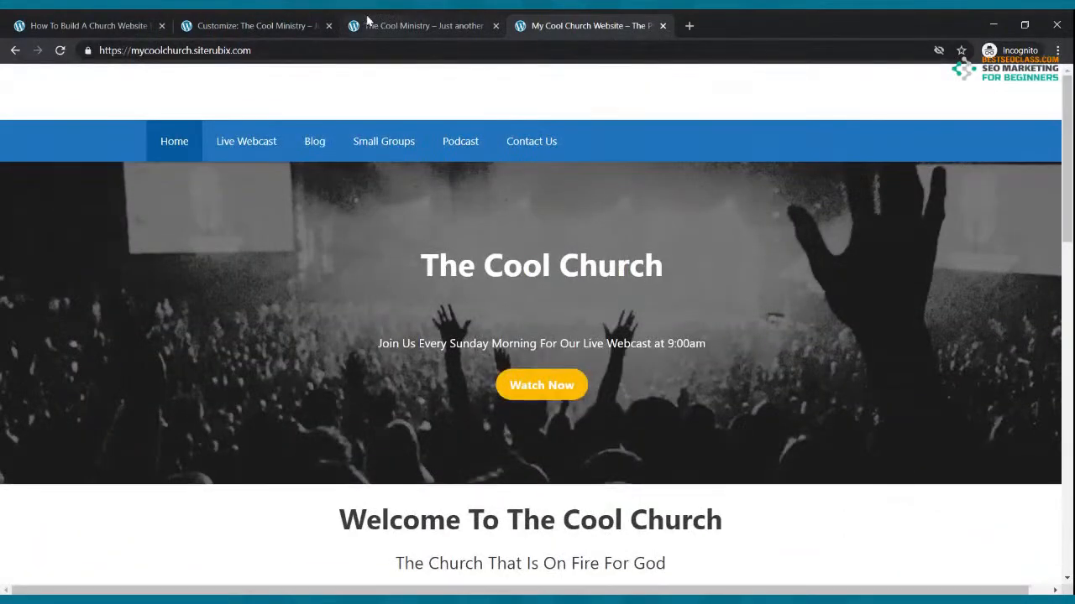
left_click(333, 21)
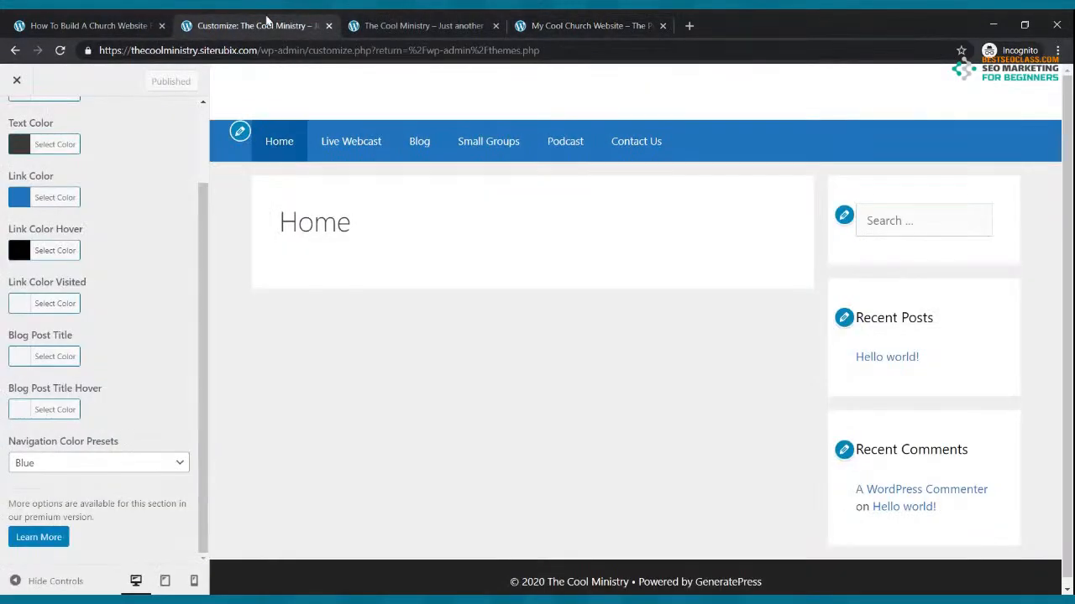
left_click(16, 83)
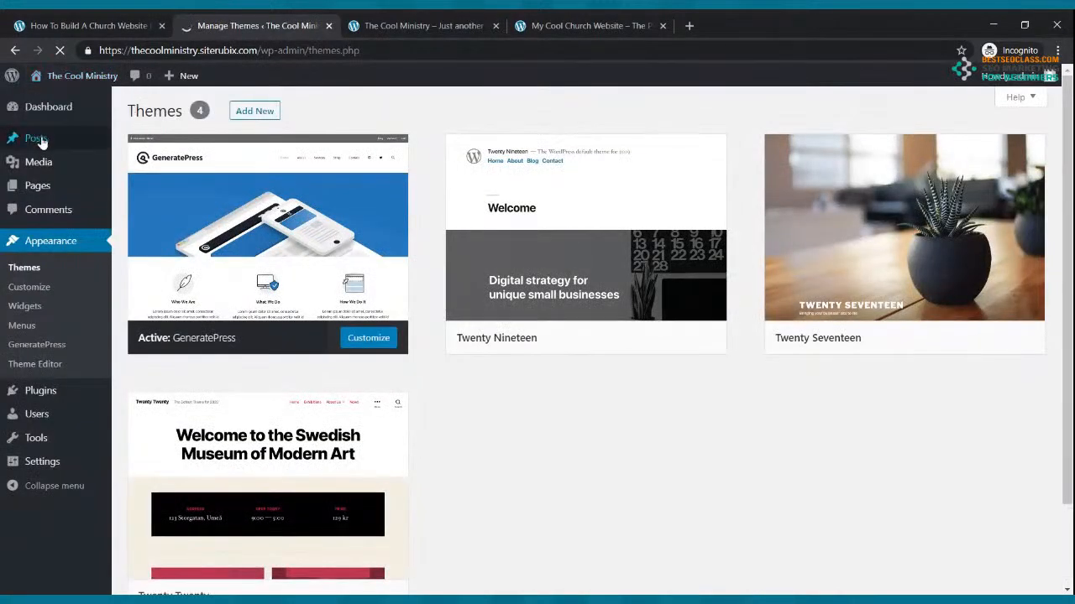
left_click(37, 117)
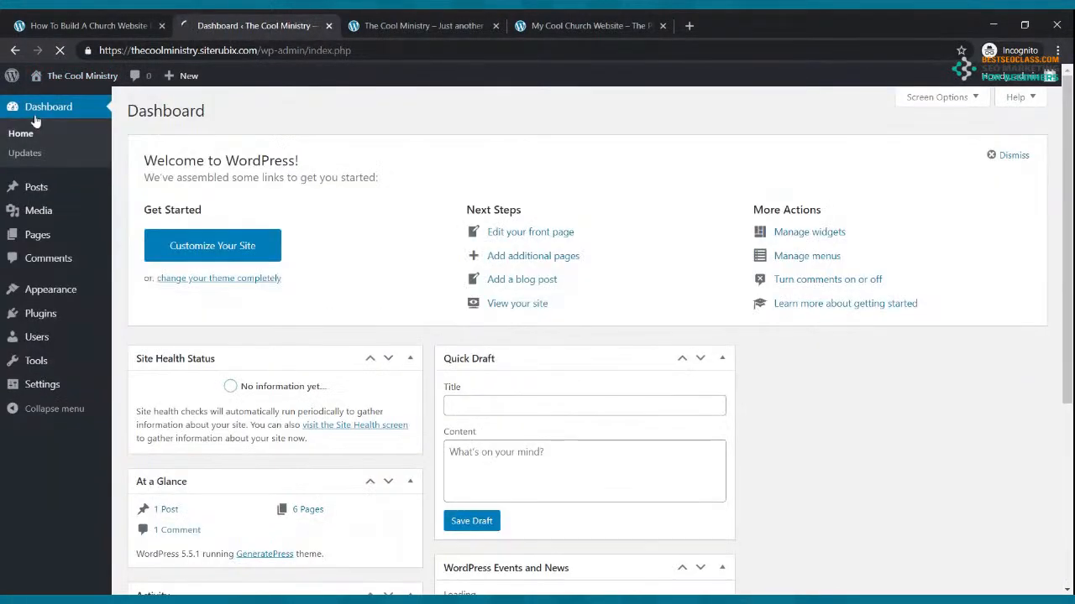
Open the Home page from the Pages list in the block editor
left_click(41, 235)
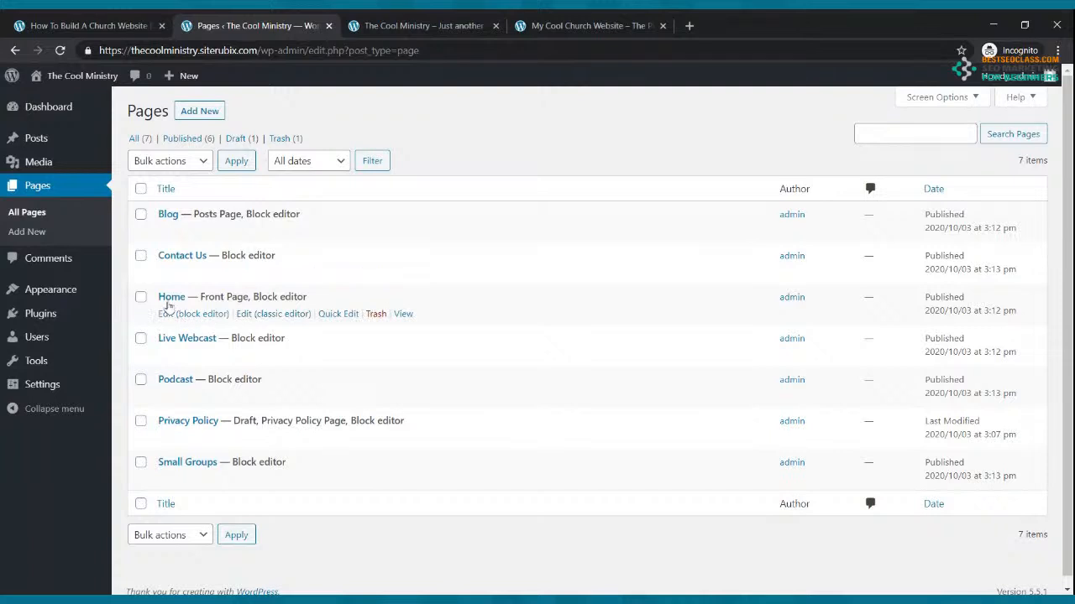
left_click(172, 315)
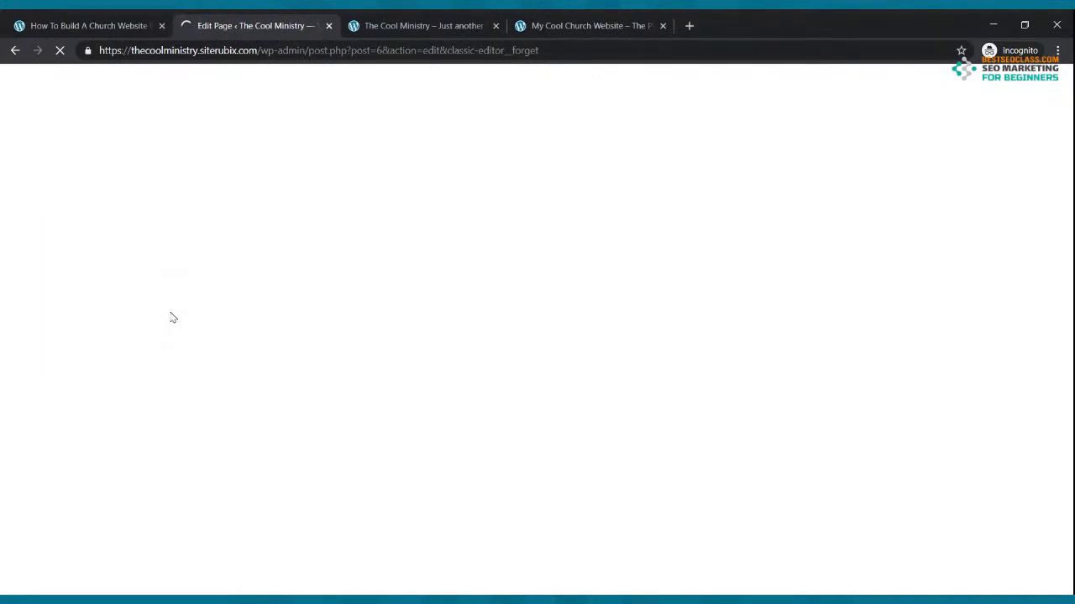
left_click(424, 25)
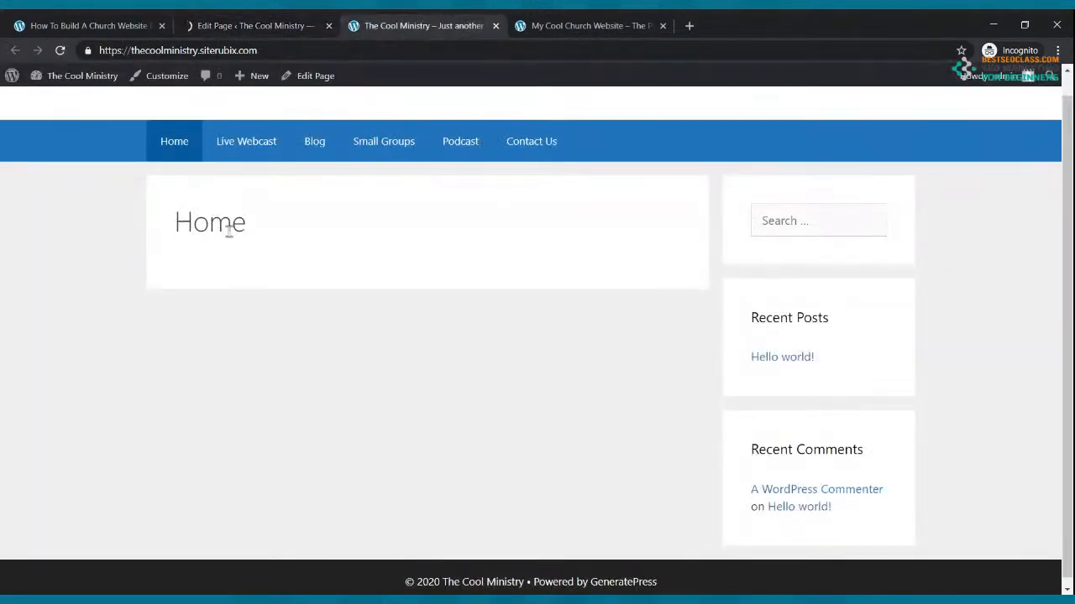
left_click(243, 26)
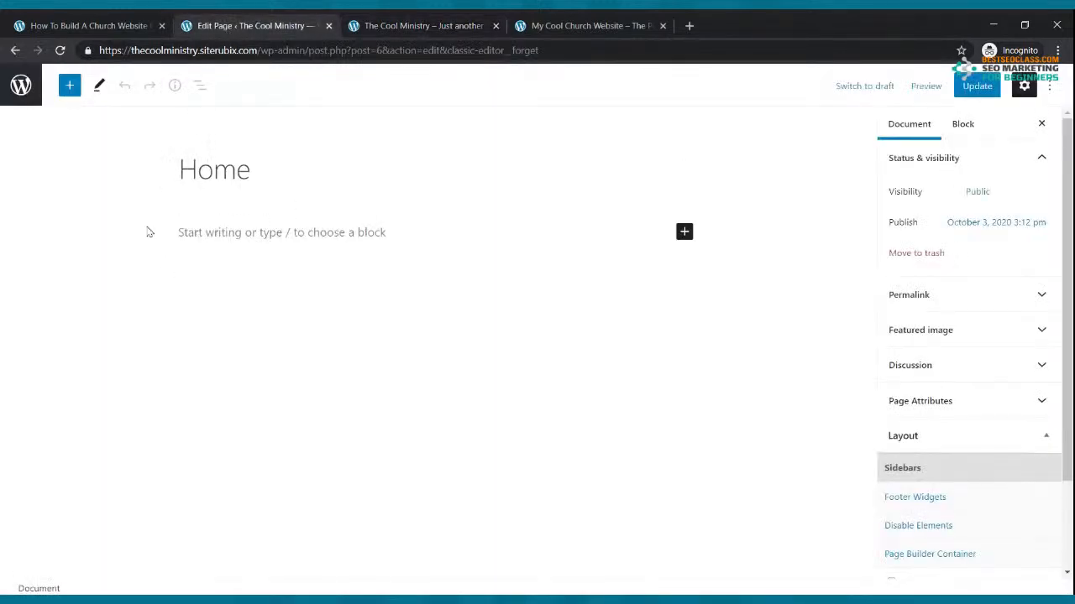
Hide the Home page title, disable its Content Title element, and update the page
mouse_move(633, 171)
left_click(685, 171)
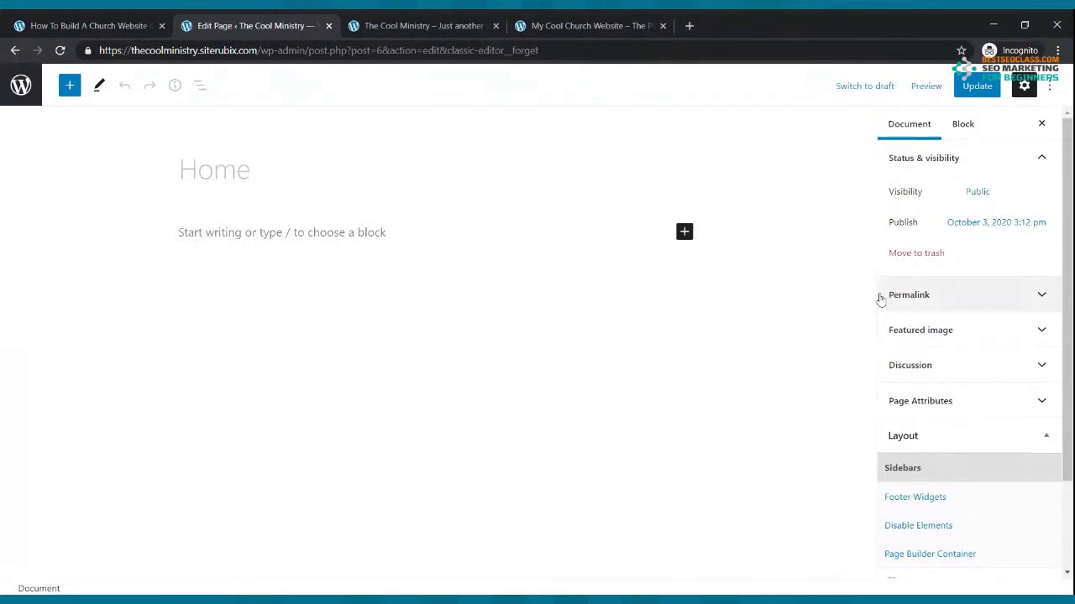
scroll(880, 300, "down", 3)
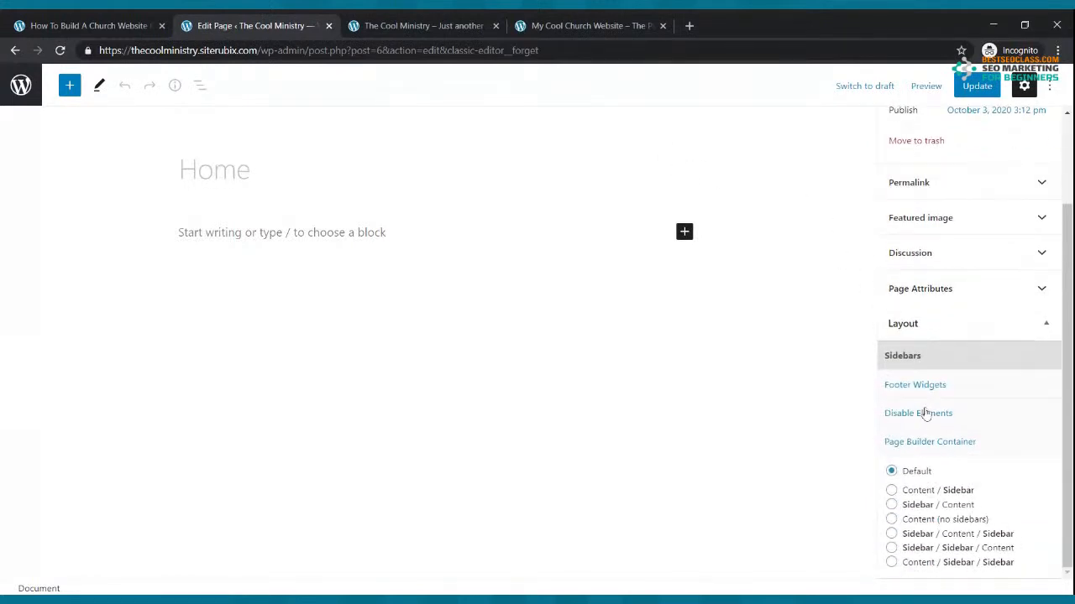
left_click(926, 414)
left_click(889, 534)
left_click(891, 534)
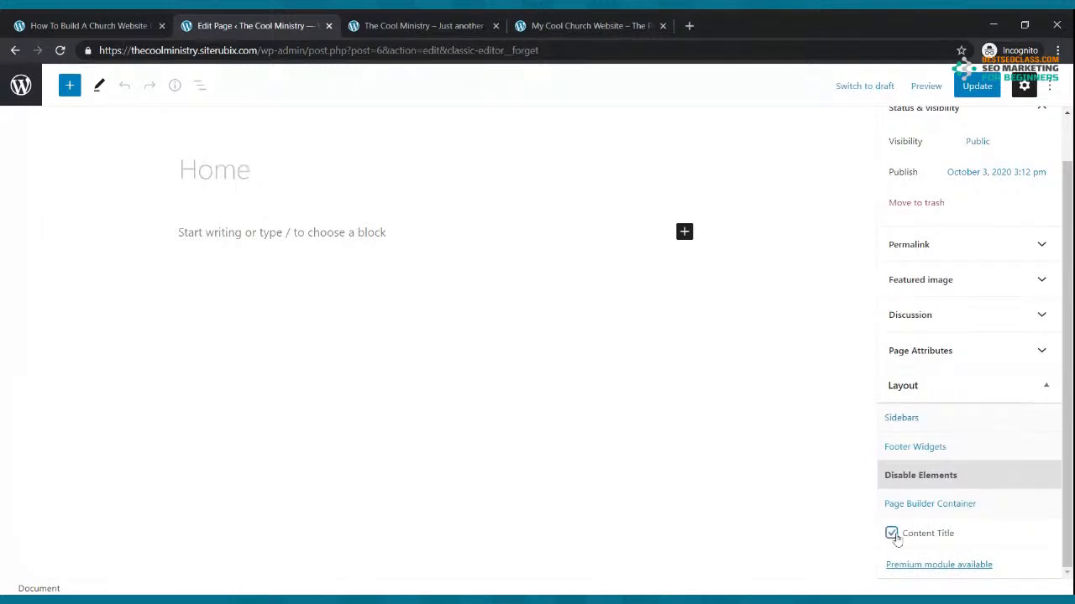
left_click(976, 86)
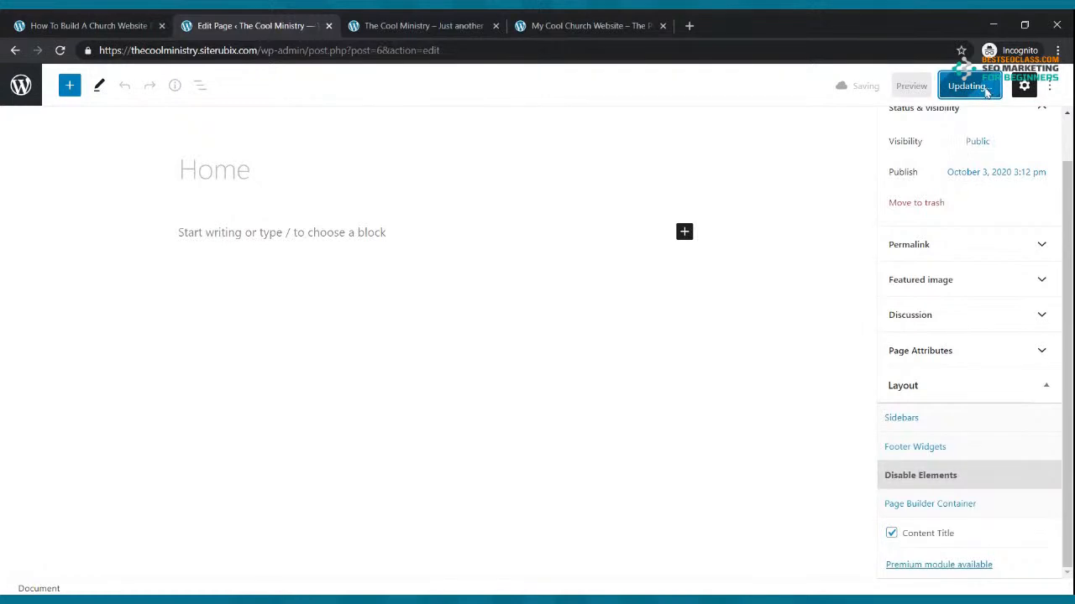
left_click(386, 22)
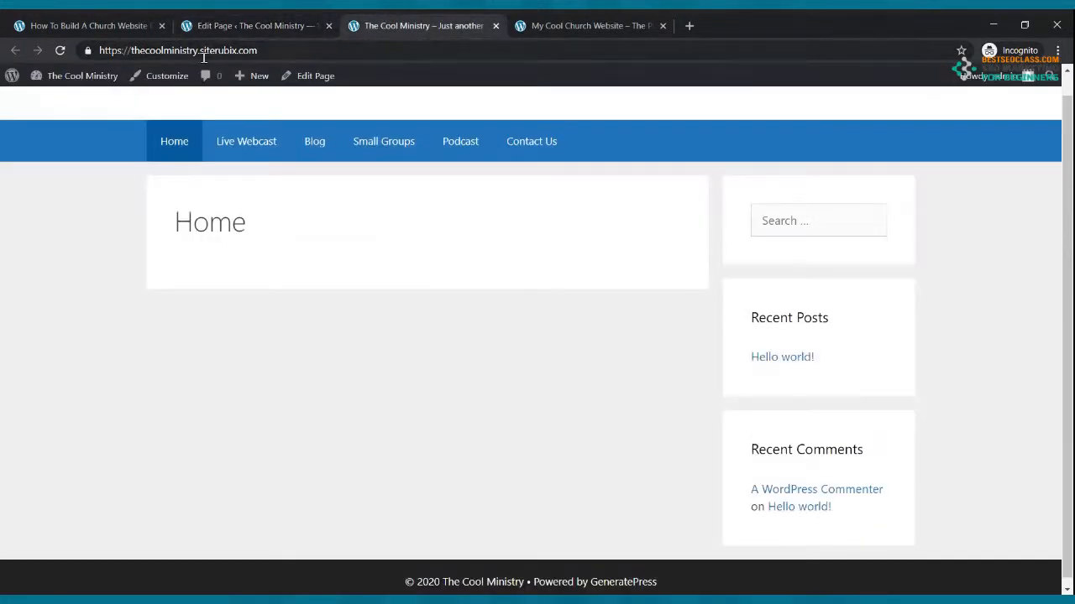
Confirm the title is gone on the live page, then set Home's layout to Content (no sidebars)
left_click(59, 50)
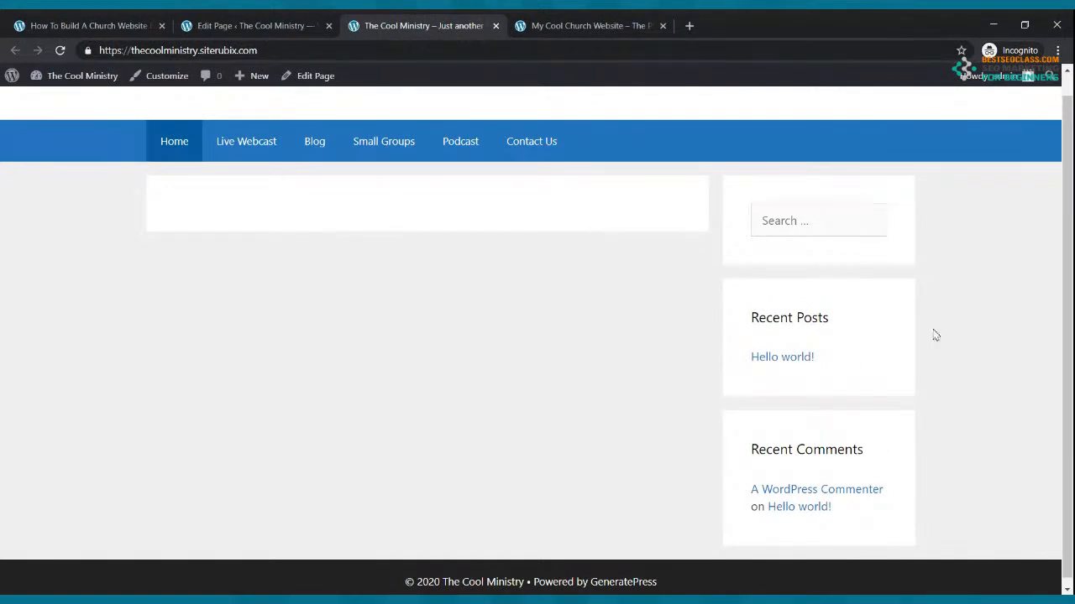
left_click(300, 22)
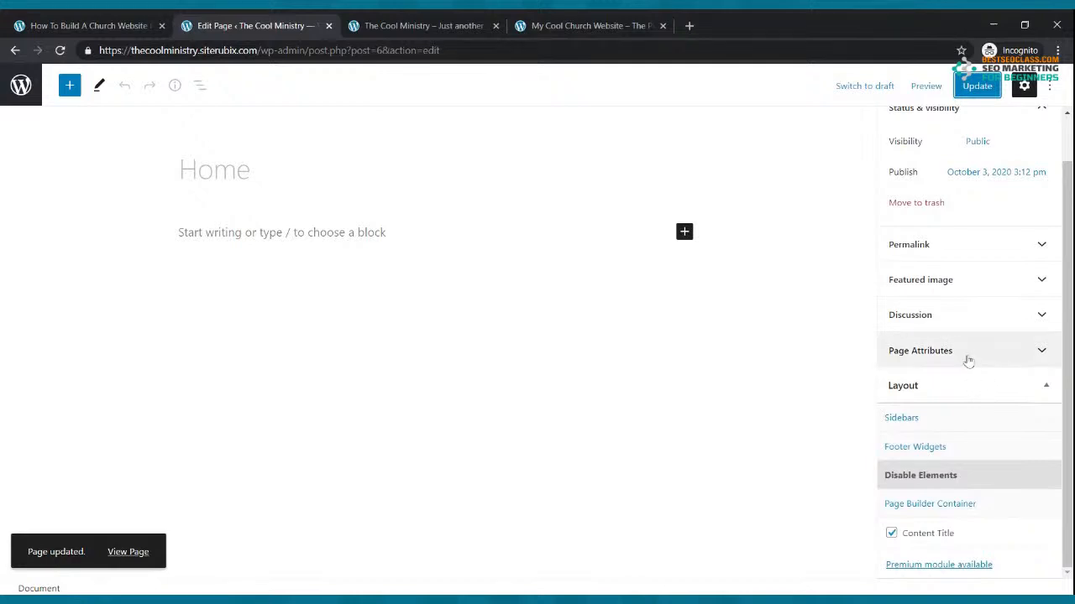
left_click(948, 508)
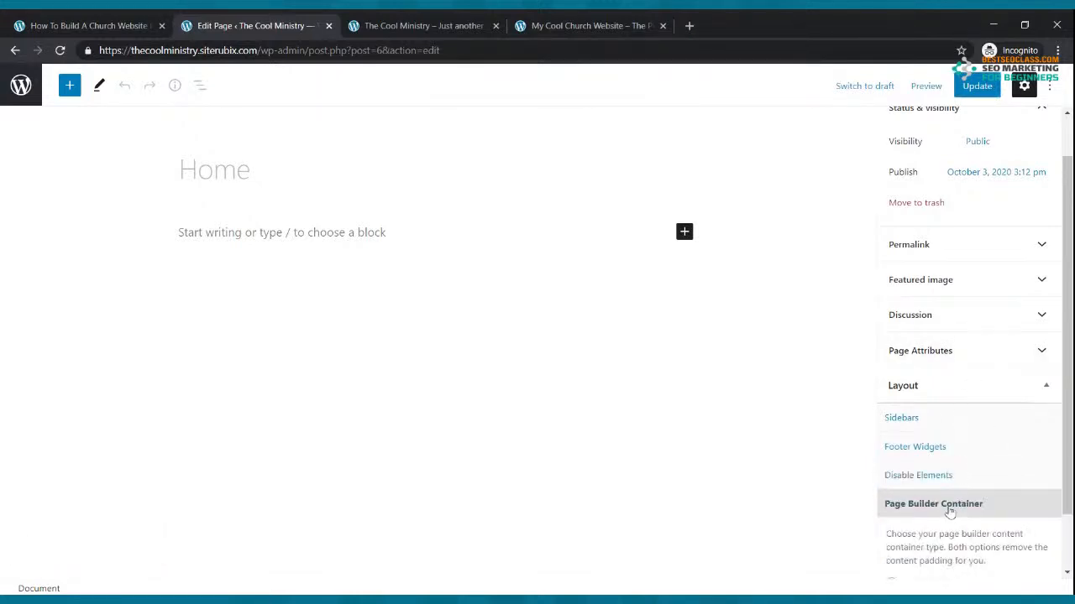
scroll(948, 510, "down", 1)
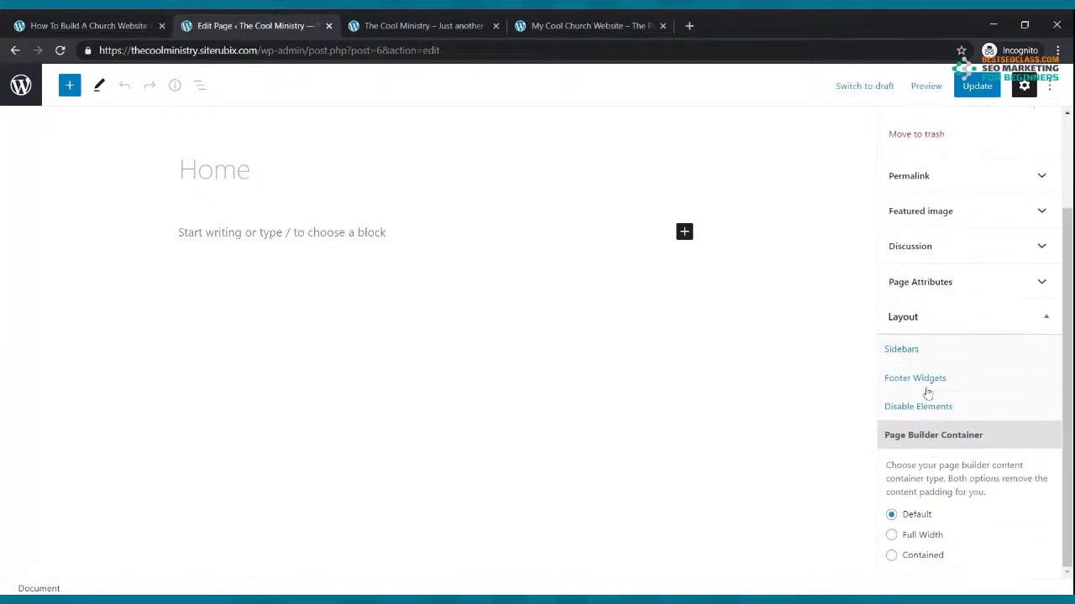
left_click(902, 349)
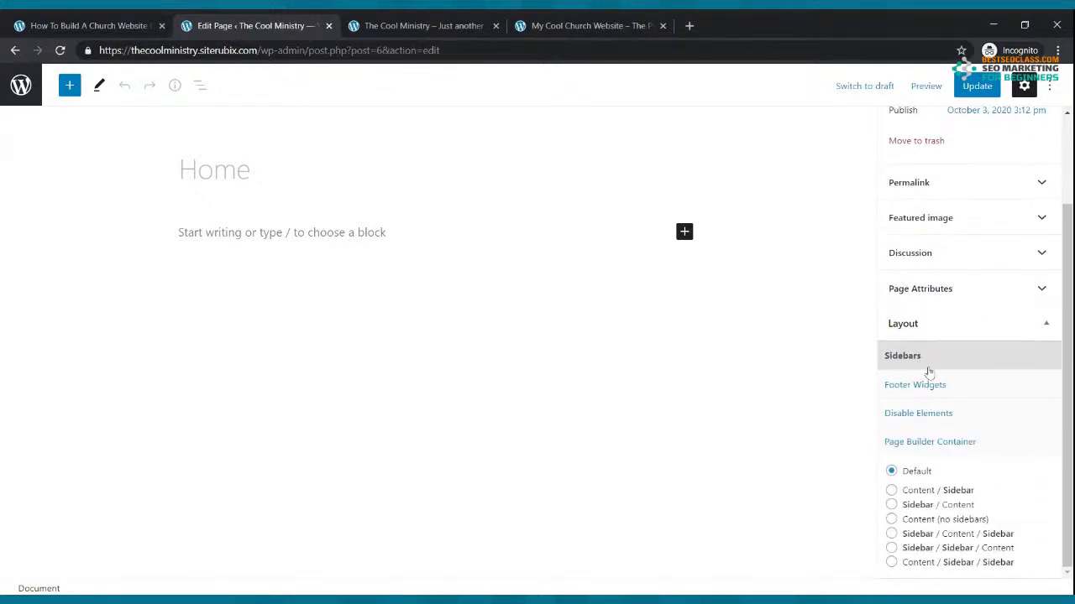
left_click(892, 519)
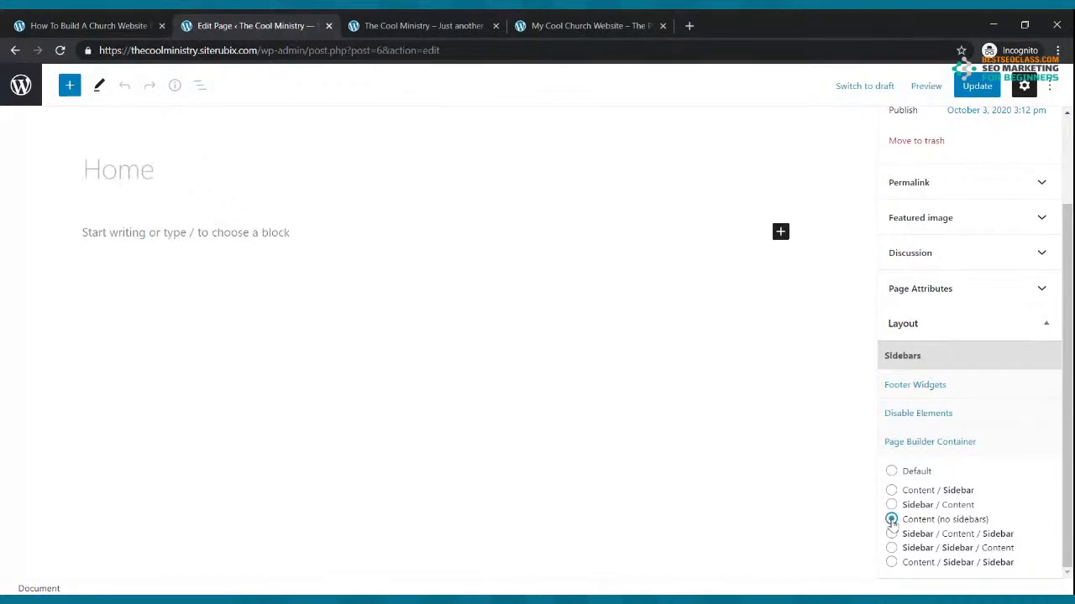
Update the Home page and reload the live site to confirm the sidebars are gone
left_click(976, 87)
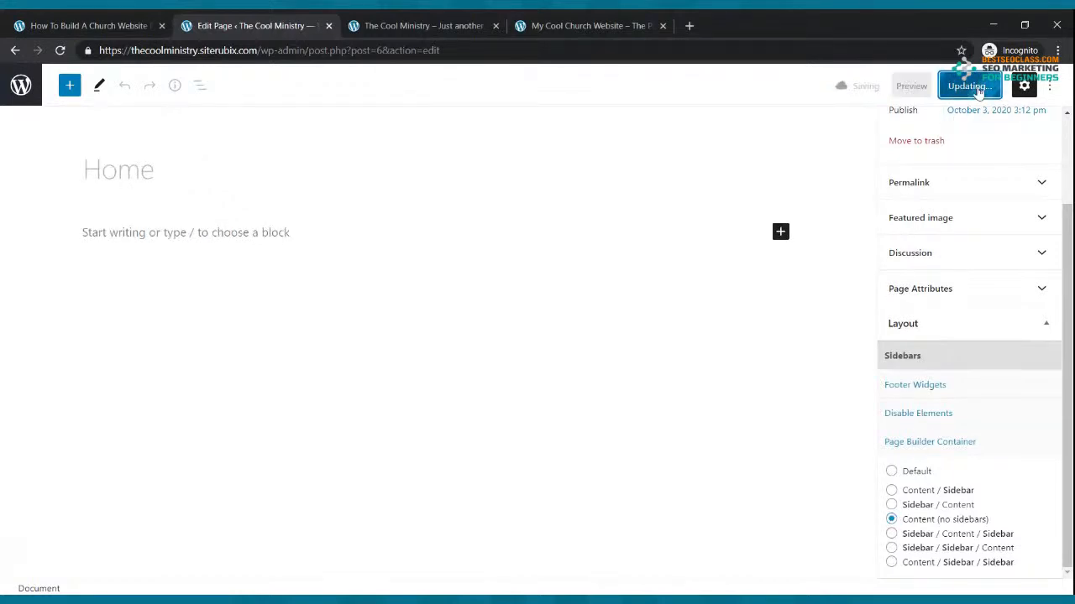
left_click(433, 24)
left_click(62, 51)
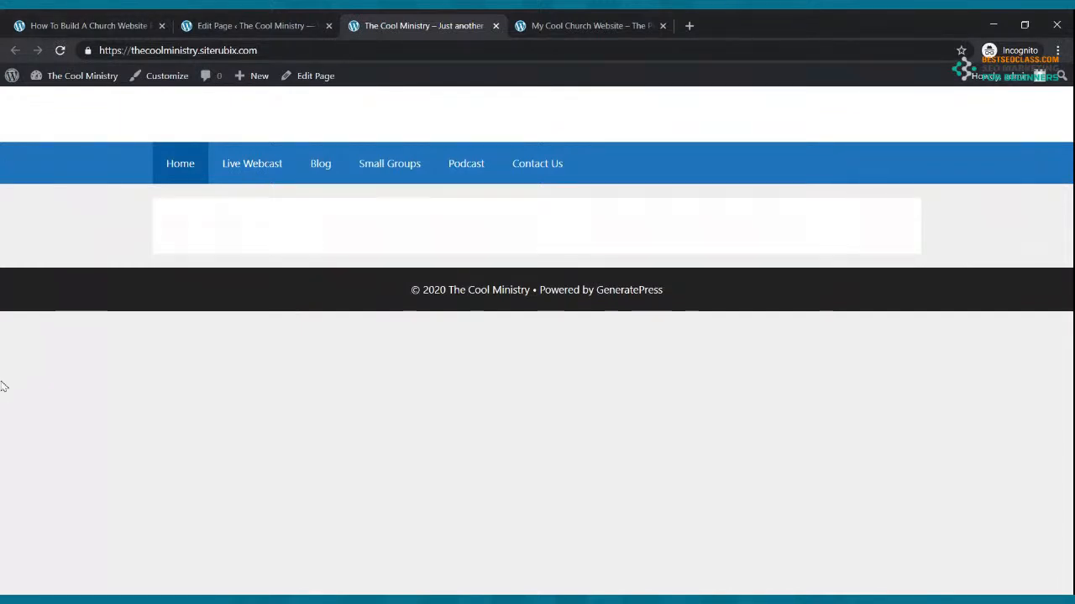
Reload the reference church site for comparison, then return to the live Cool Ministry site
left_click(536, 32)
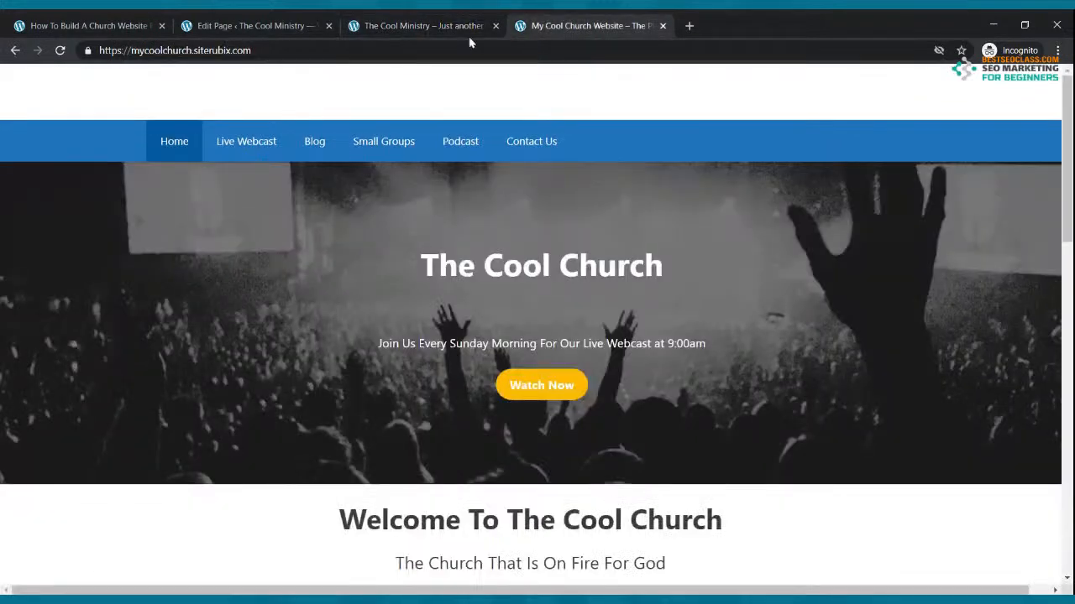
left_click(60, 51)
left_click(369, 25)
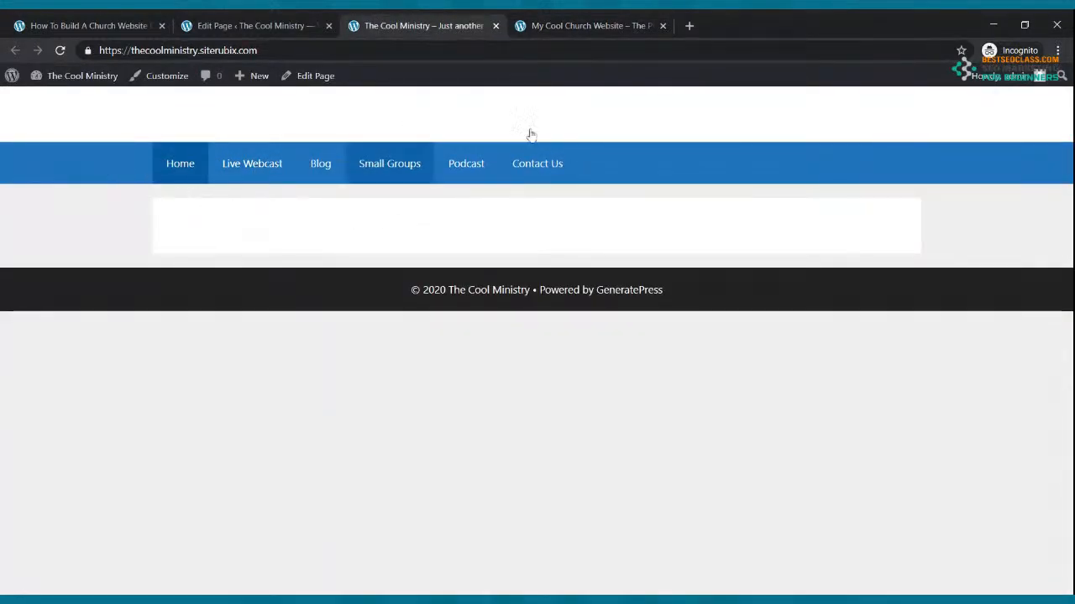
Visit the Live Webcast, Blog, Small Groups and Contact Us pages, then resume editing Home
left_click(274, 171)
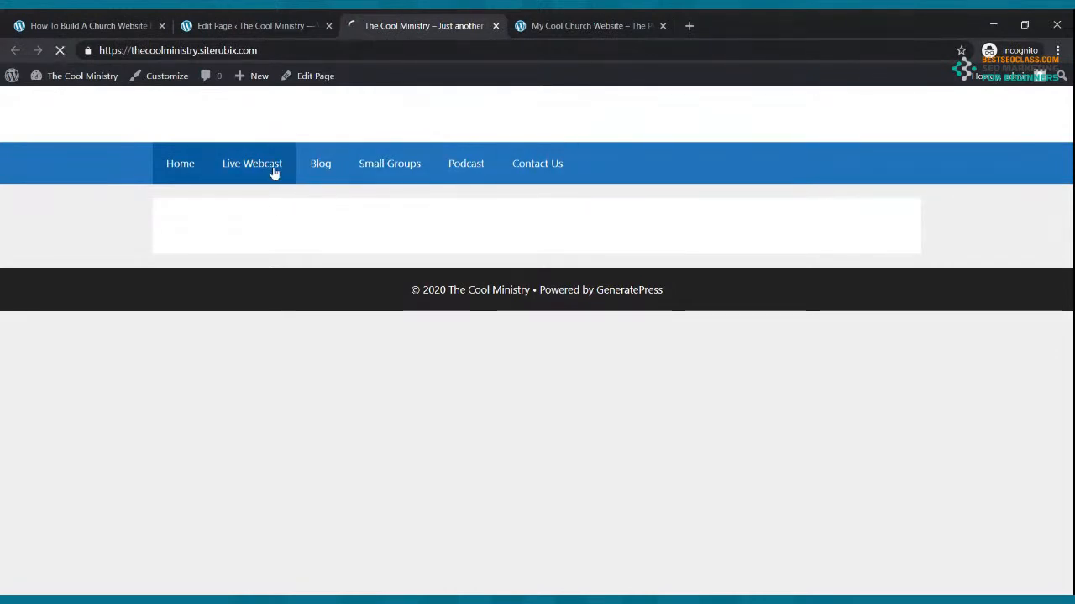
left_click(317, 168)
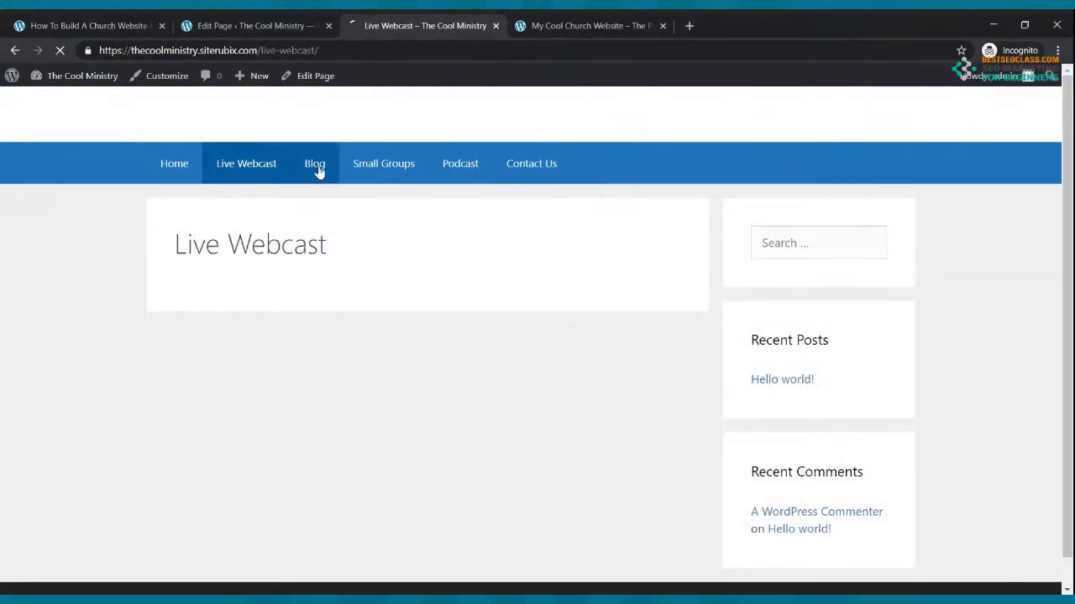
left_click(377, 173)
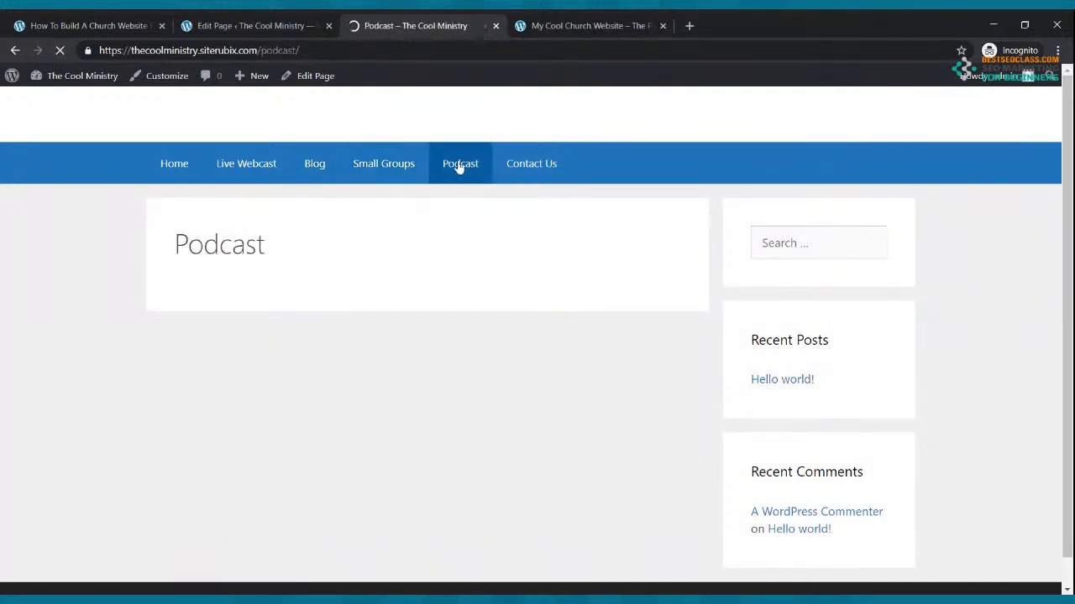
left_click(537, 165)
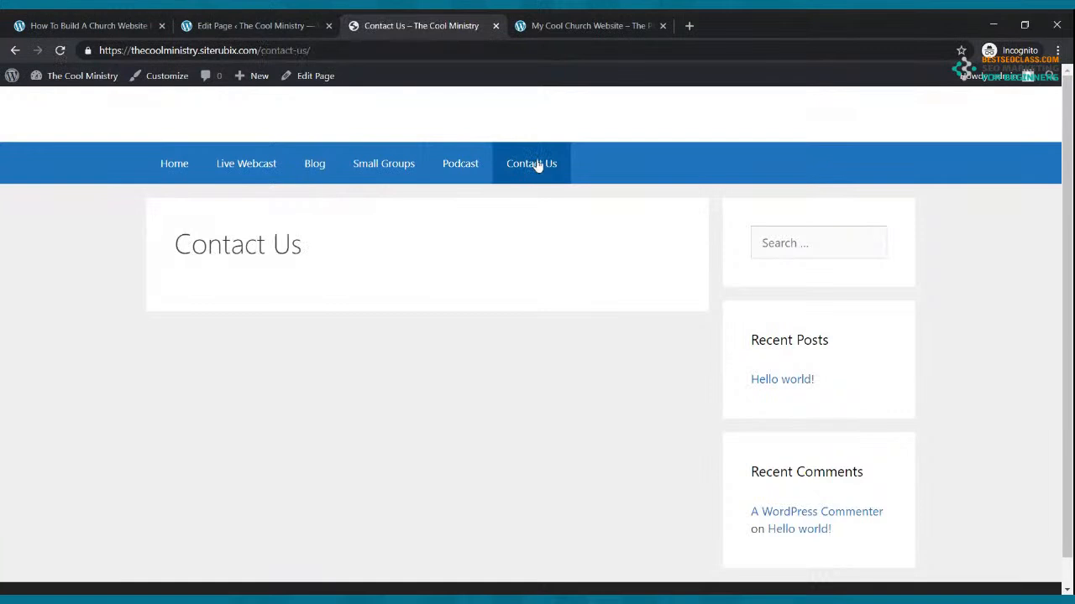
left_click(172, 176)
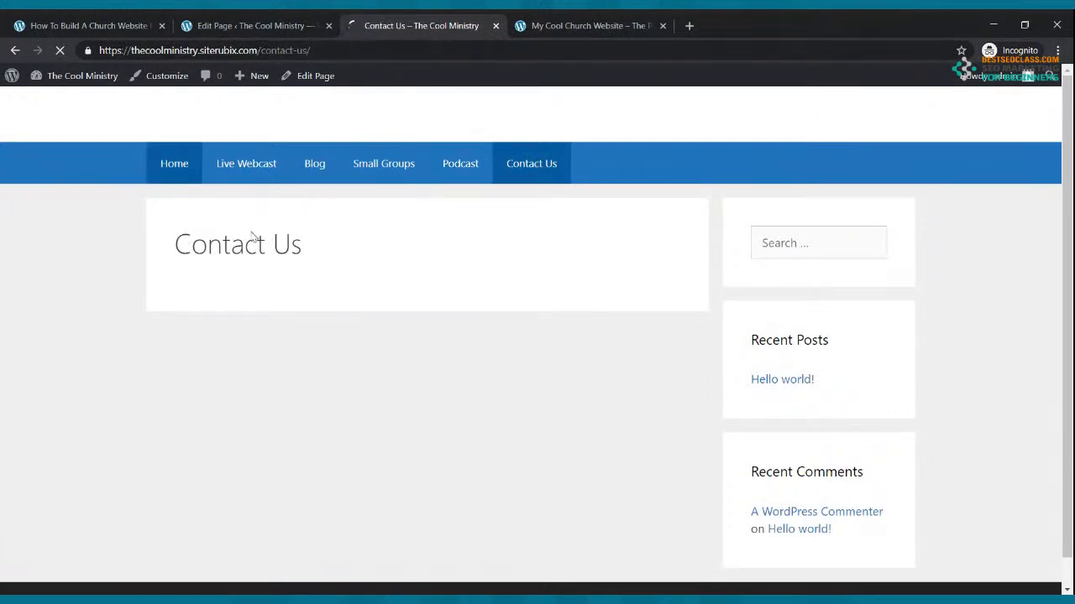
left_click(254, 23)
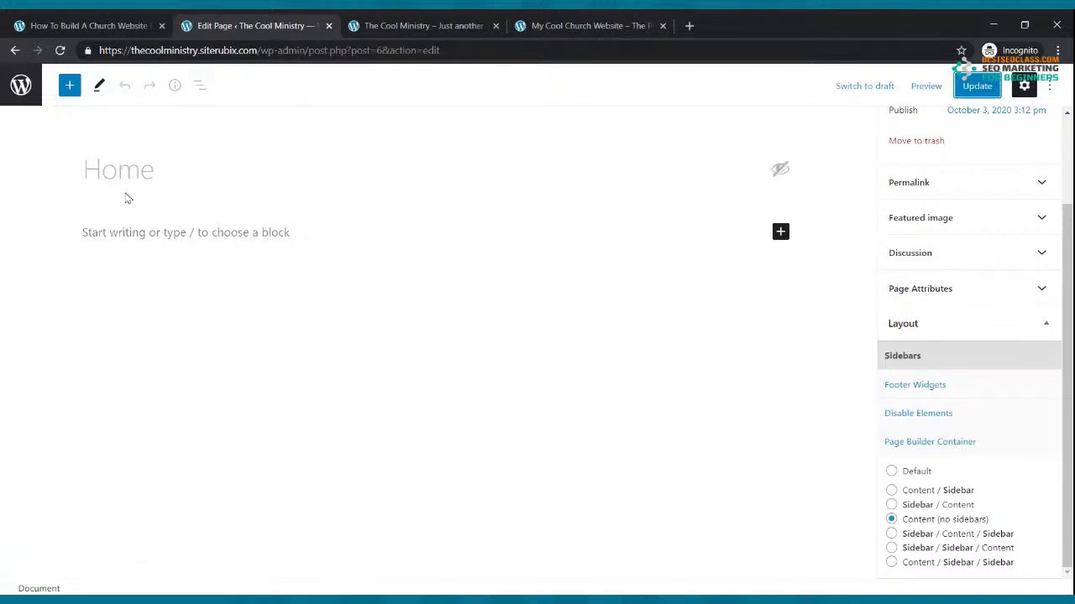
left_click(40, 86)
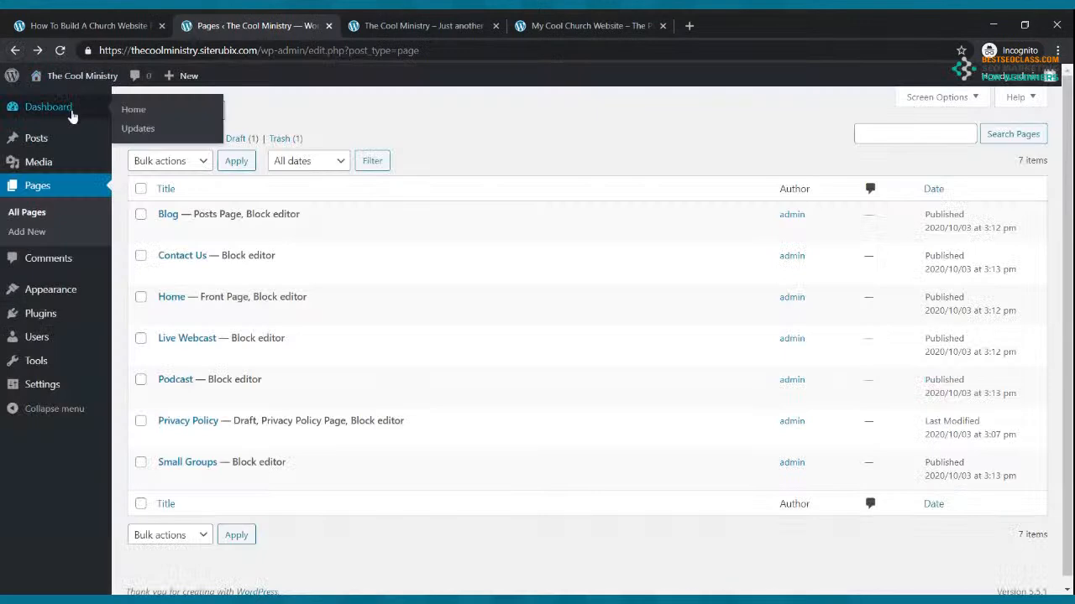
left_click(29, 106)
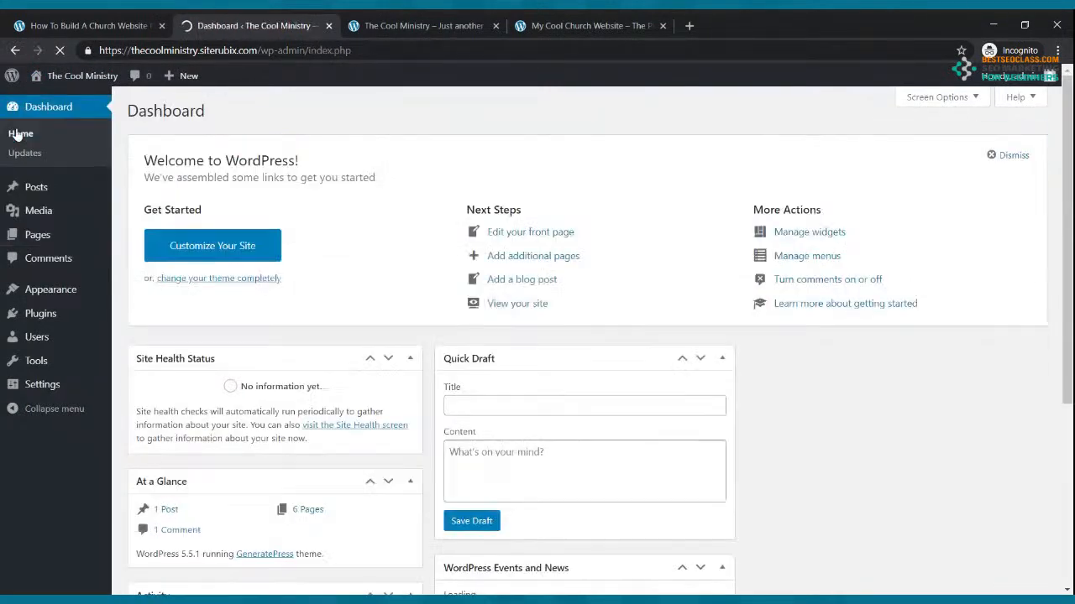
left_click(37, 236)
mouse_move(44, 286)
mouse_move(185, 295)
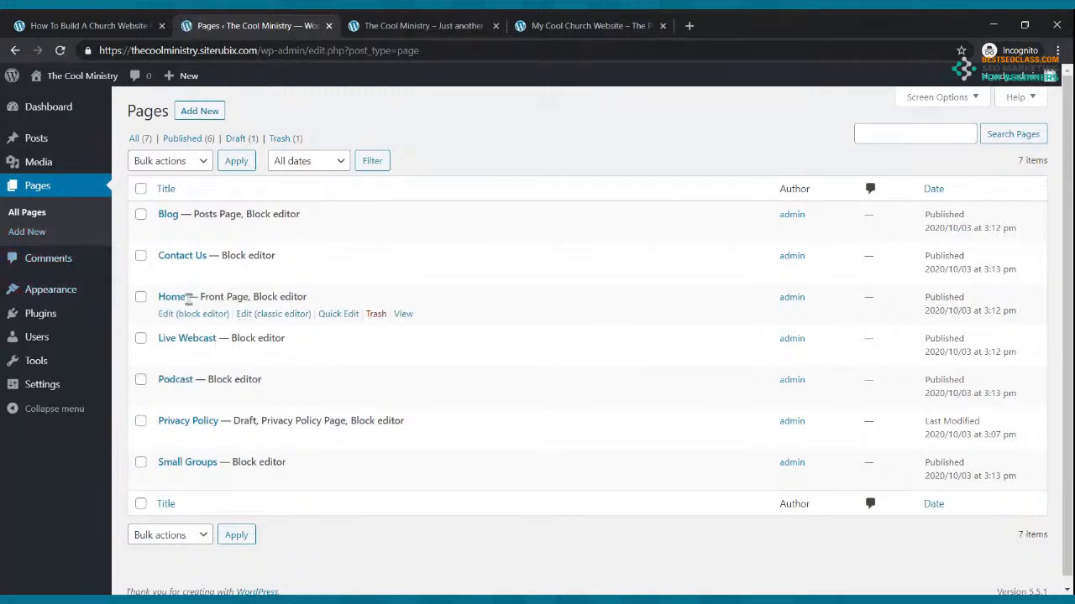
left_click(180, 318)
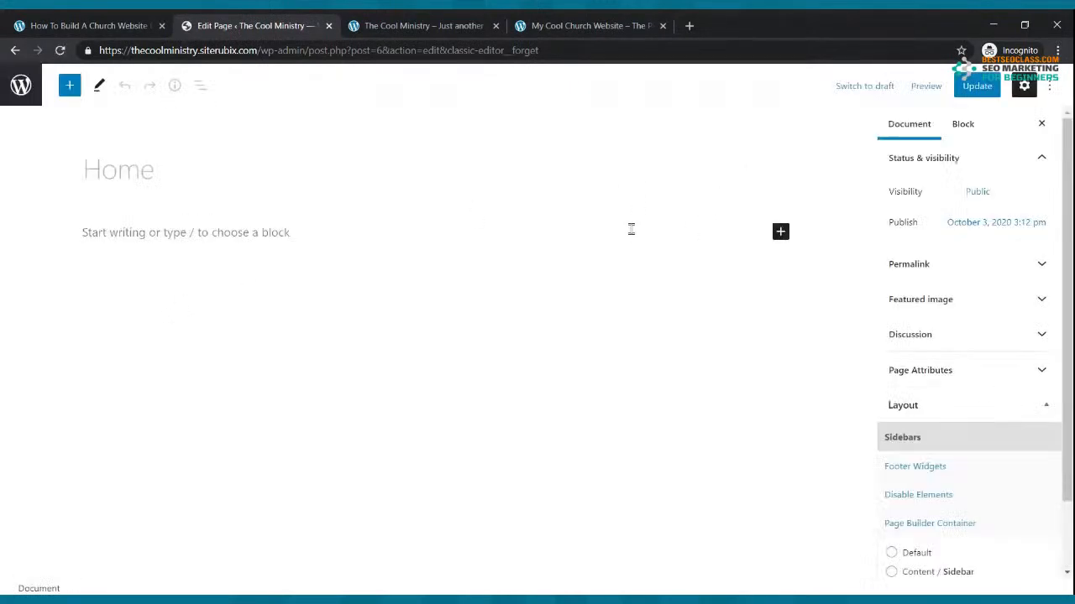
Insert a Cover block on the Home page by searching 'cove' in the block inserter
left_click(780, 235)
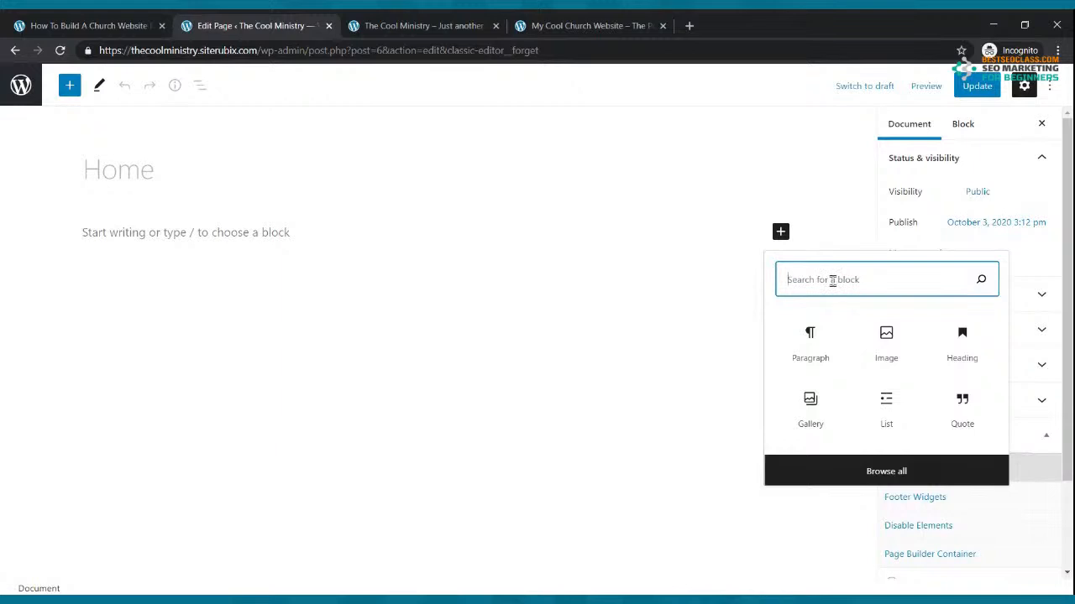
type("cover")
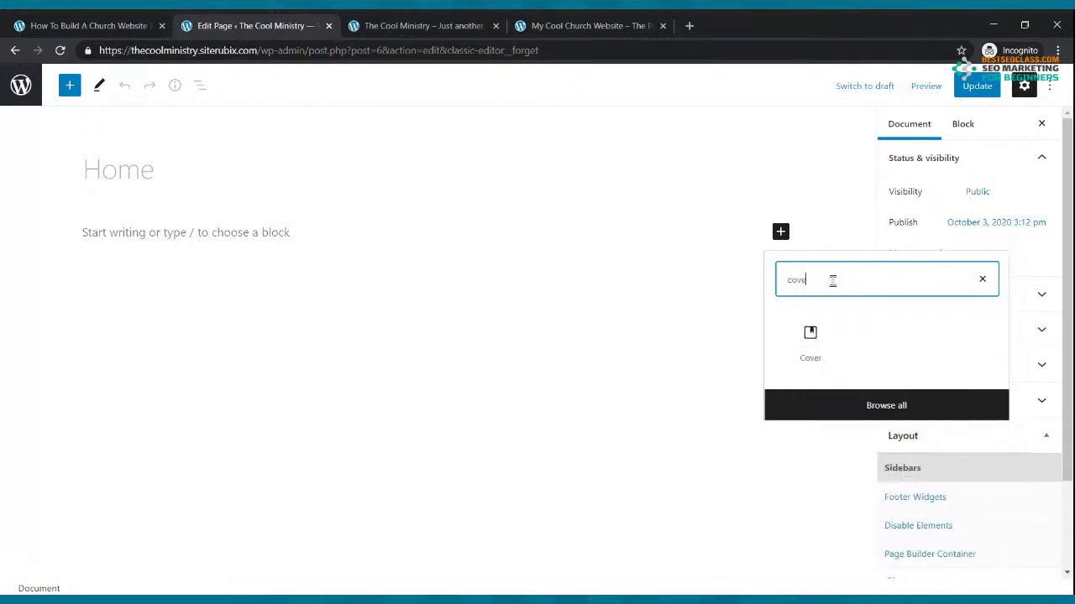
left_click(812, 338)
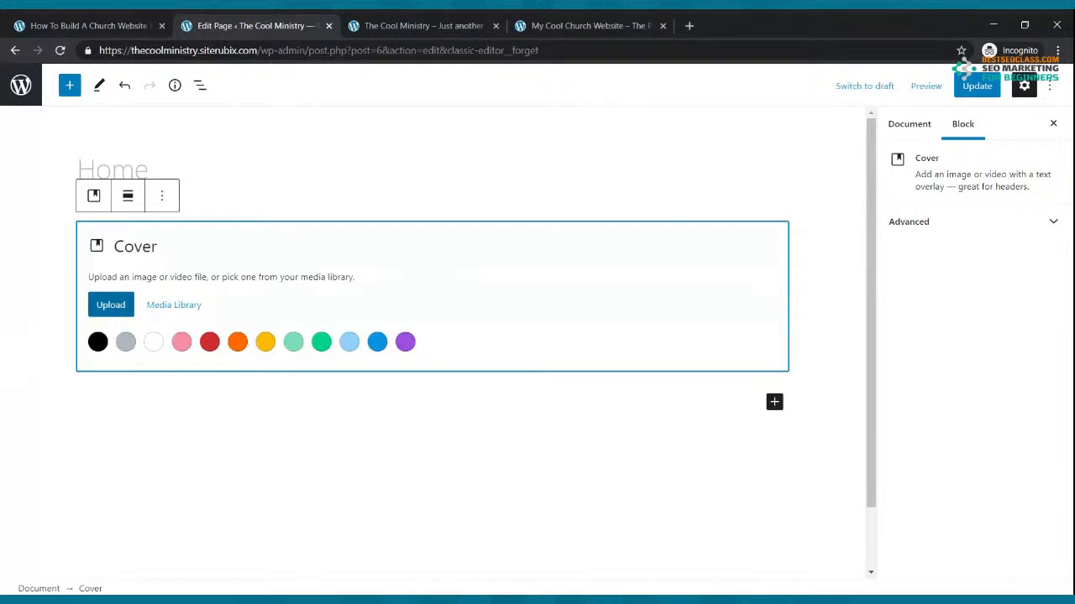
left_click(544, 24)
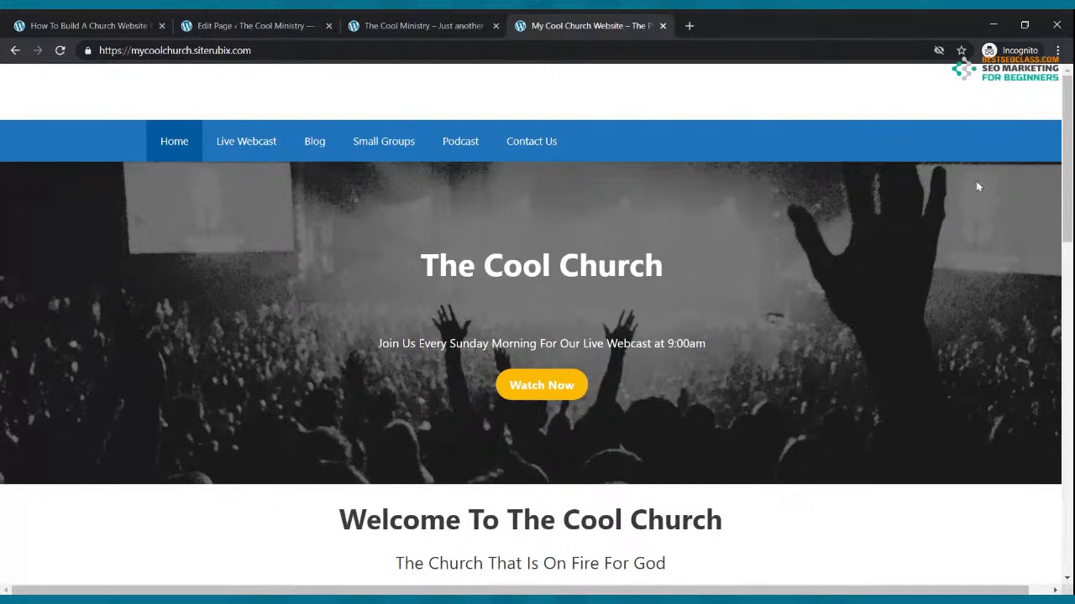
left_click(275, 36)
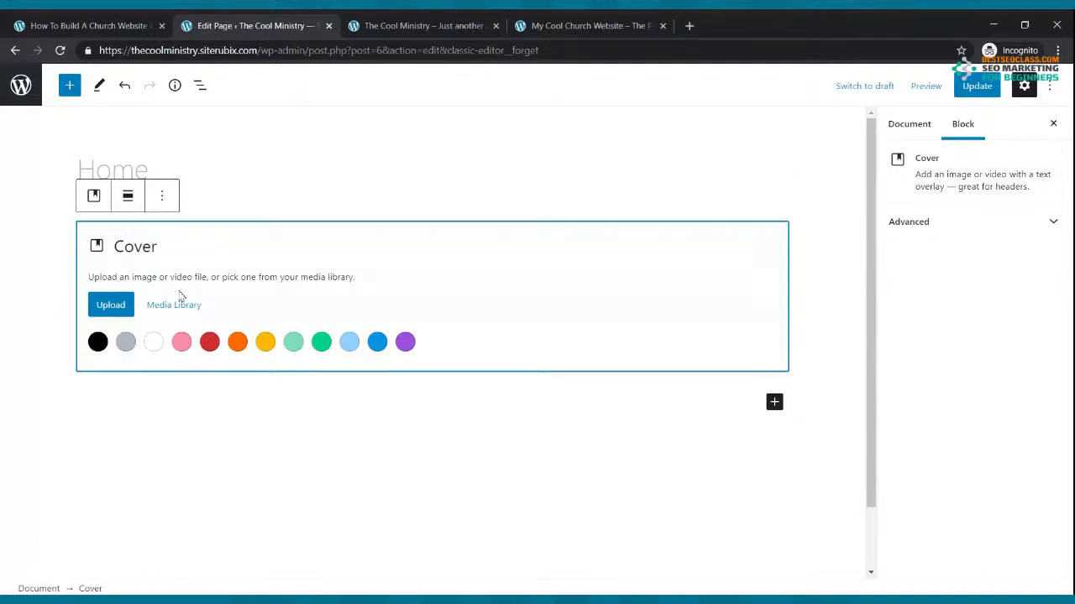
left_click(115, 307)
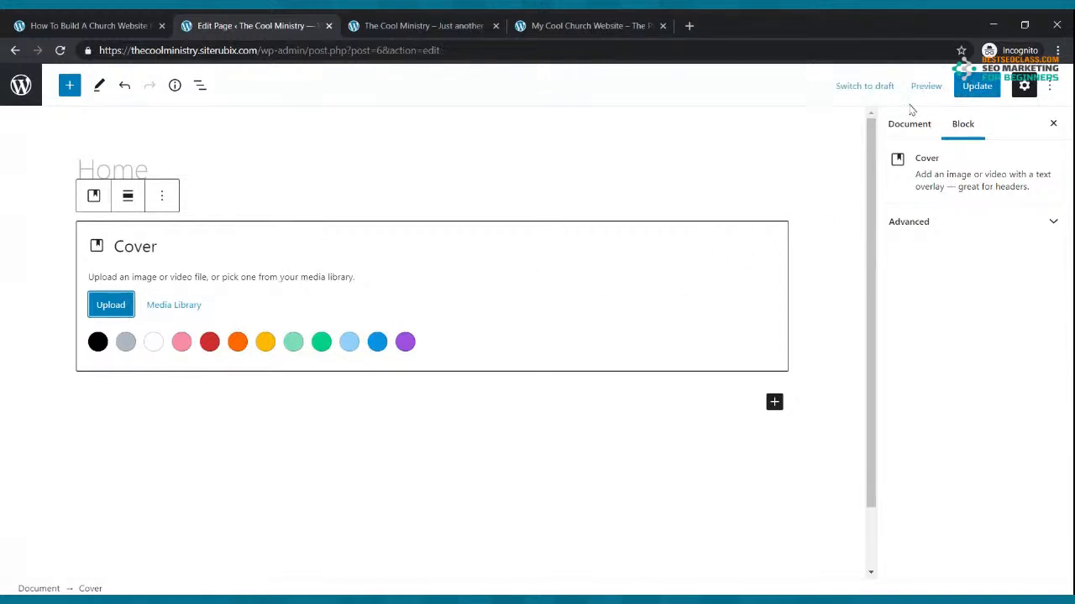
Save the Home page, start replacing the cover image via Upload but cancel, then save again
left_click(967, 87)
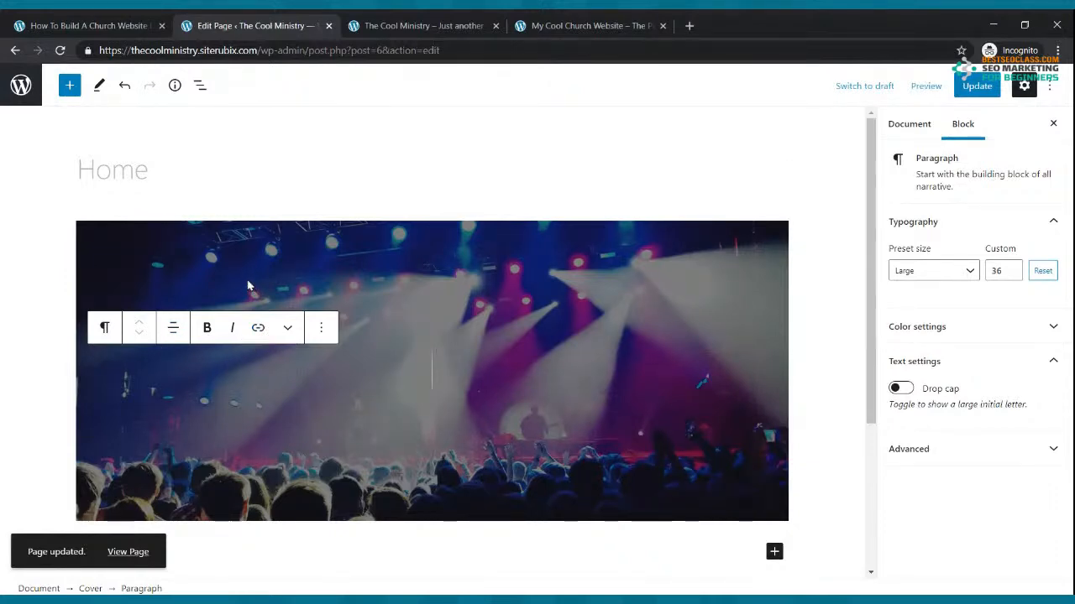
left_click(408, 308)
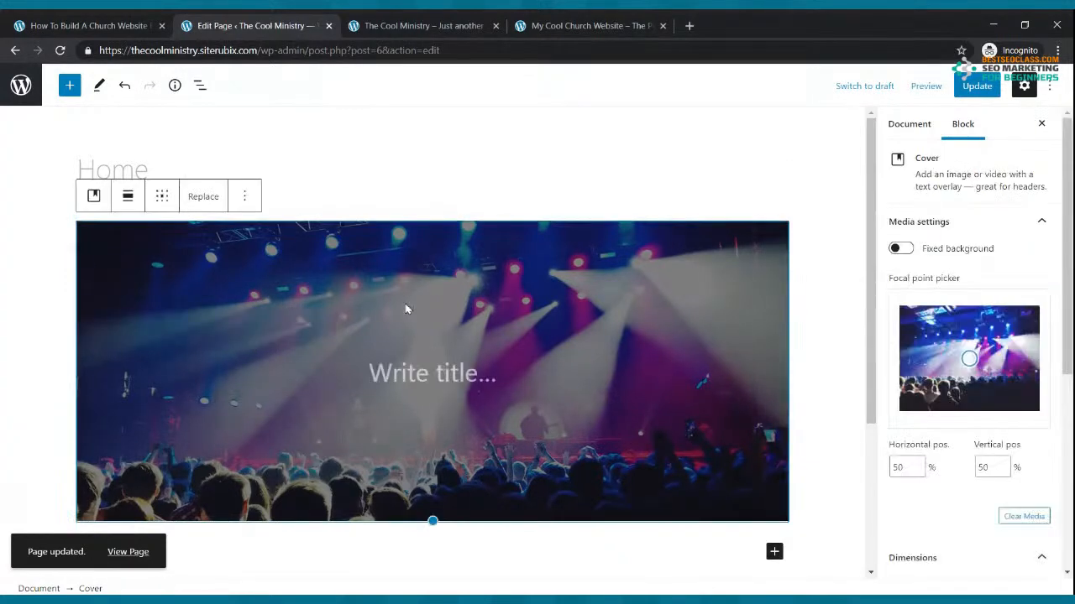
left_click(204, 201)
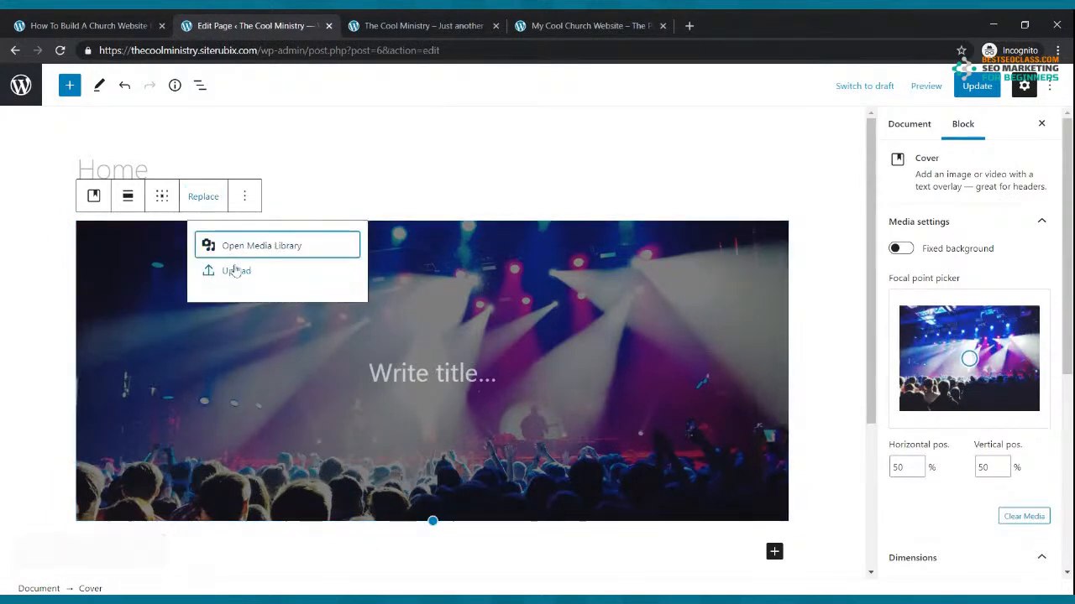
left_click(236, 272)
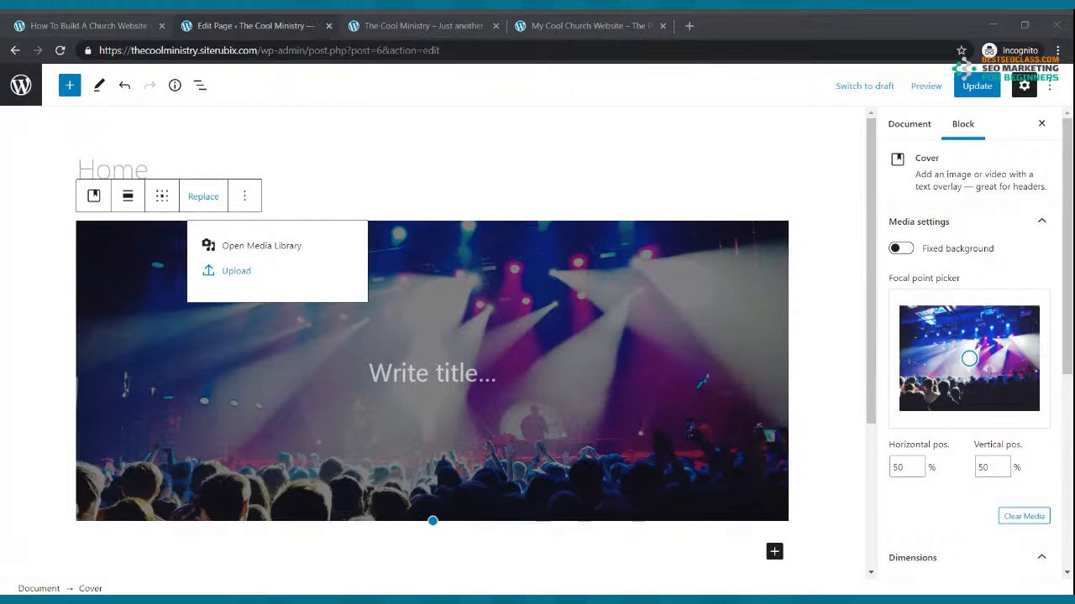
left_click(417, 273)
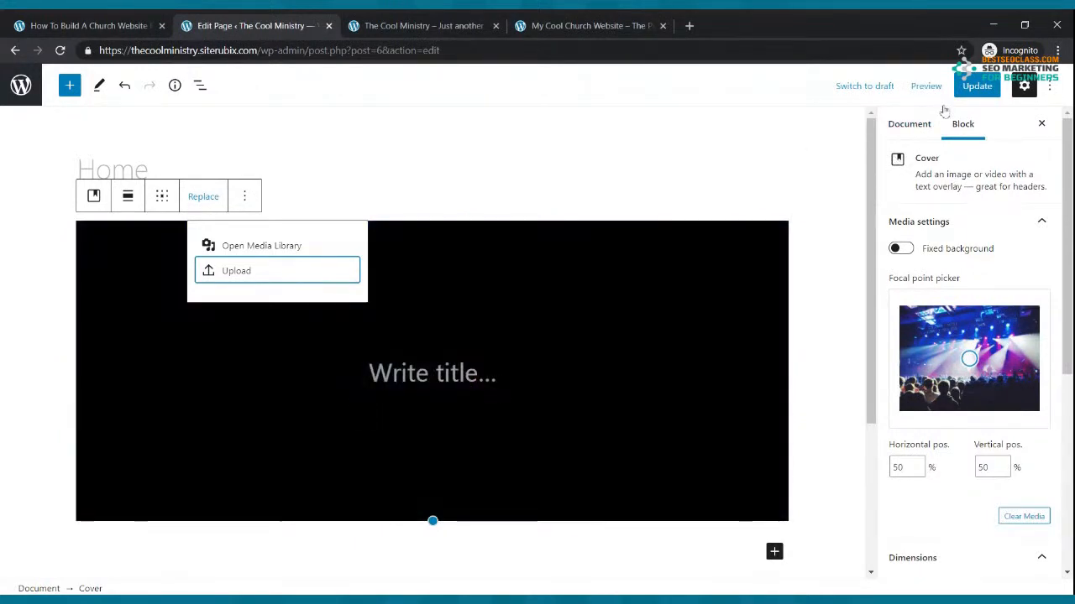
left_click(973, 85)
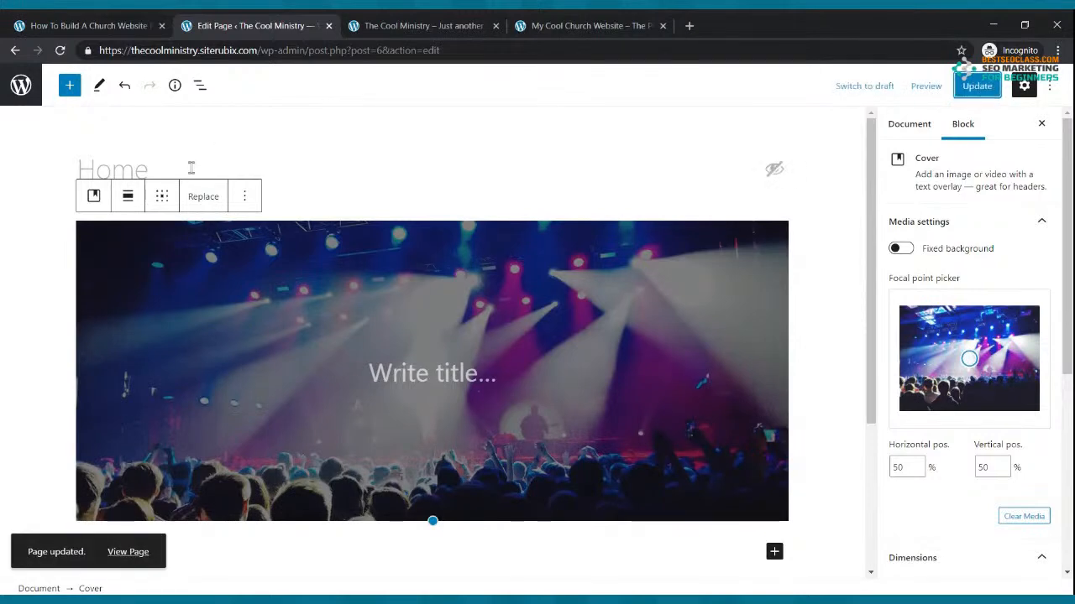
Replace the cover background with the uploaded grayscale concert crowd image and update the page
left_click(218, 206)
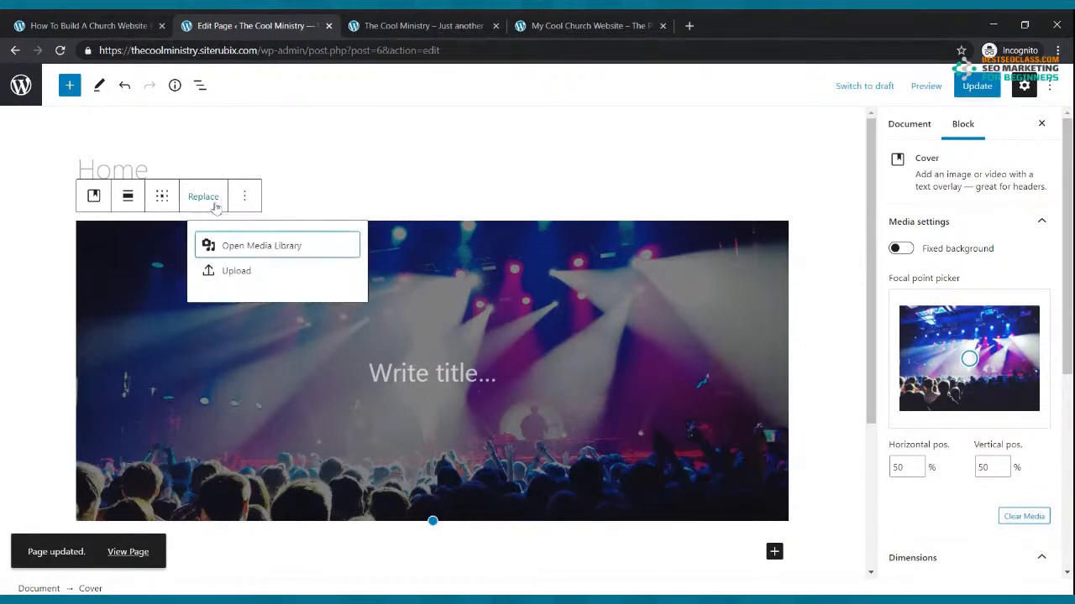
left_click(238, 271)
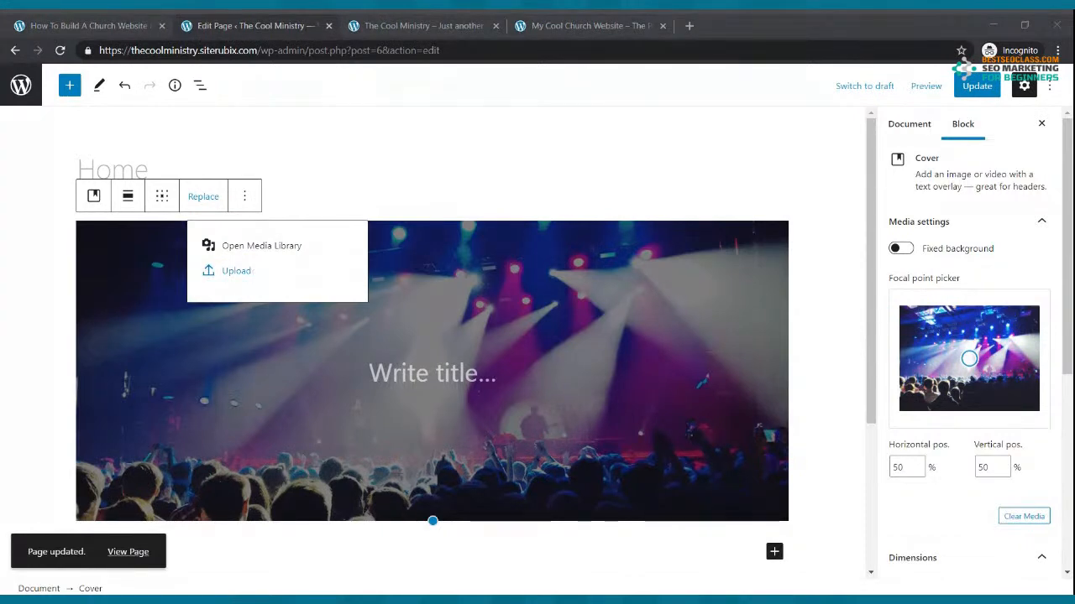
key("Return")
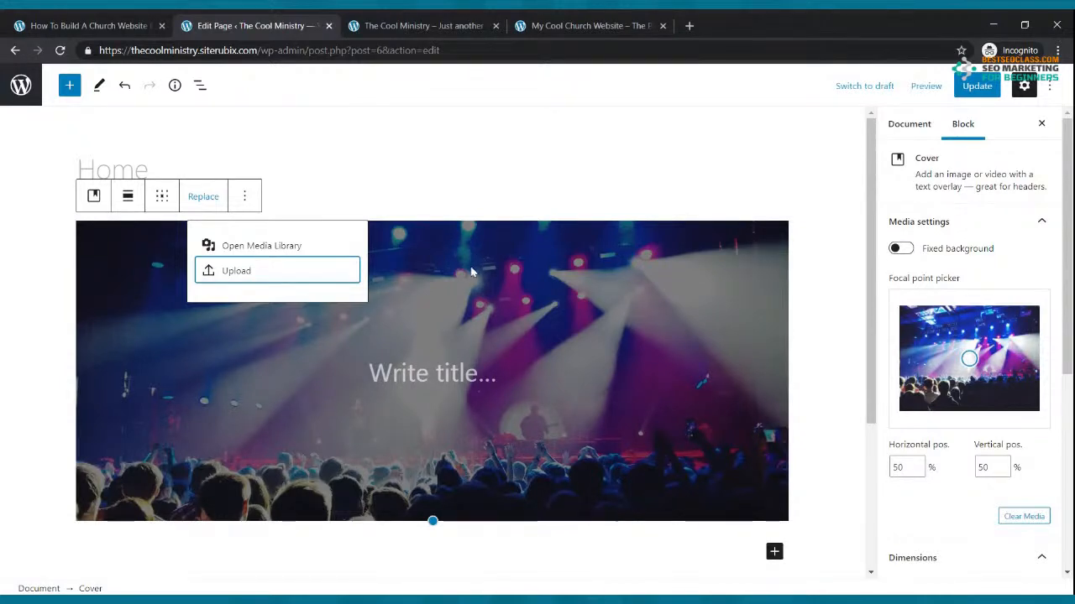
left_click(969, 87)
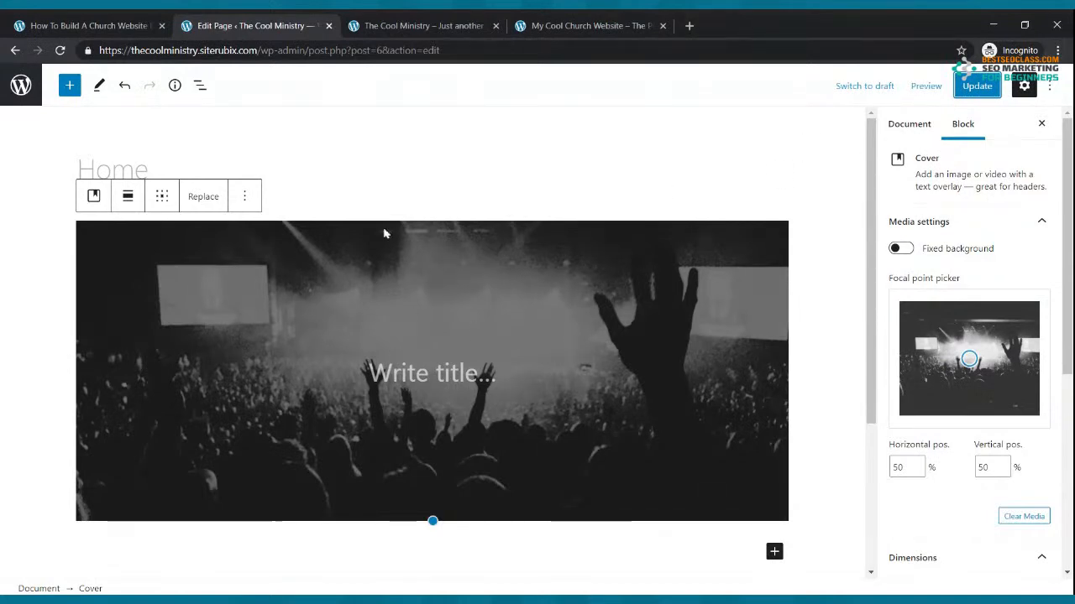
left_click(444, 19)
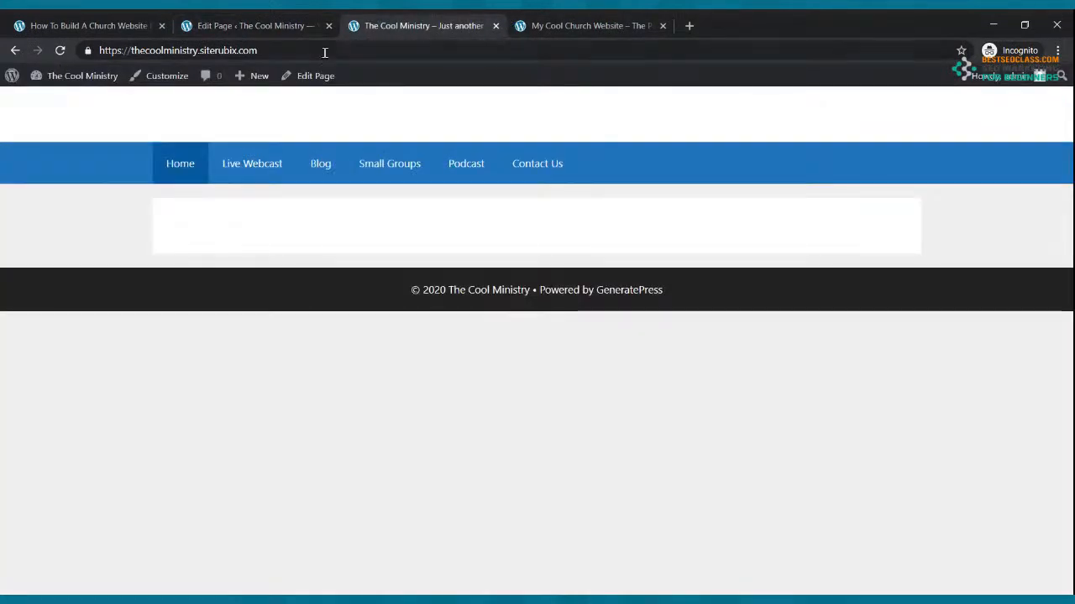
Update the Home page and reload the live site to check the grayscale crowd cover
left_click(61, 52)
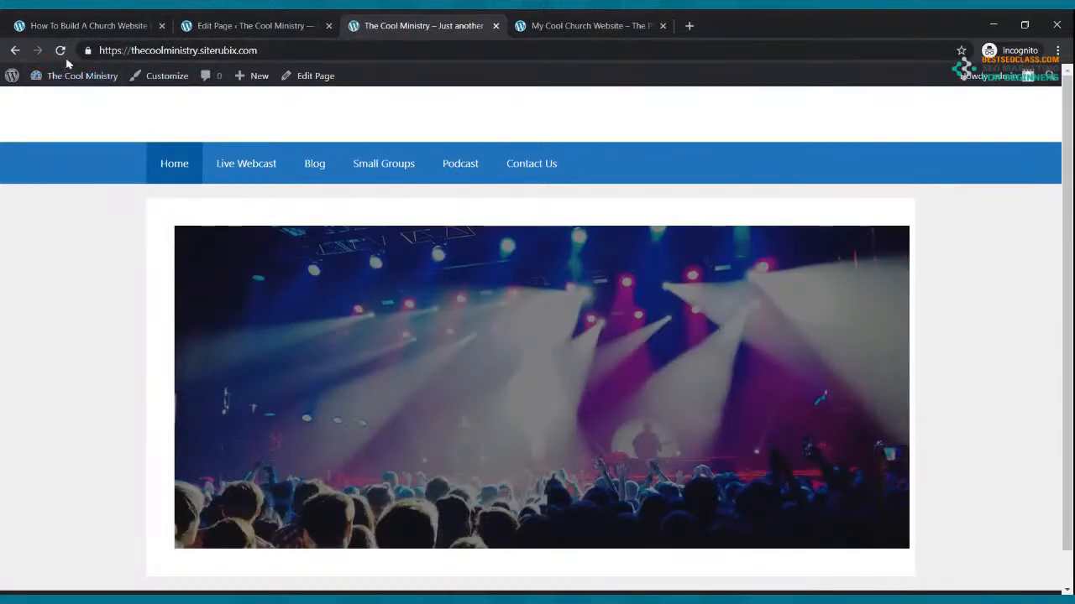
left_click(277, 19)
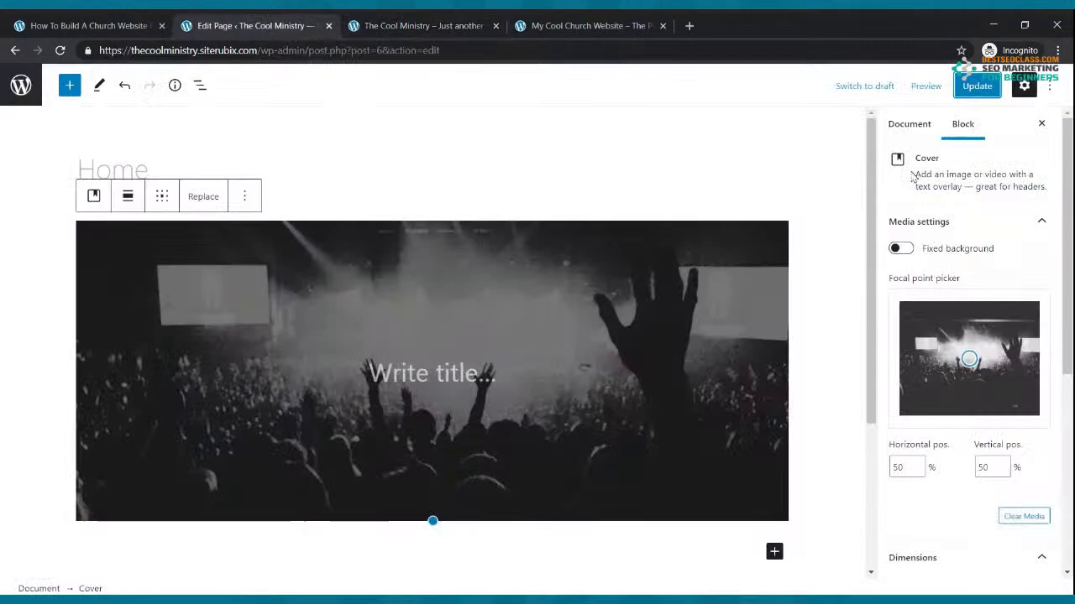
left_click(976, 86)
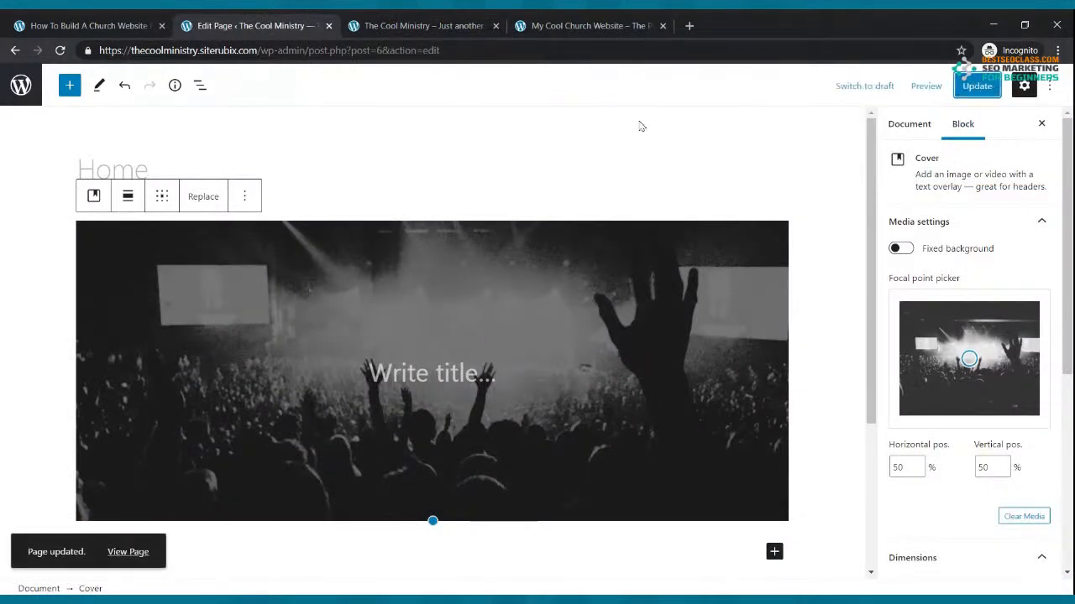
left_click(446, 20)
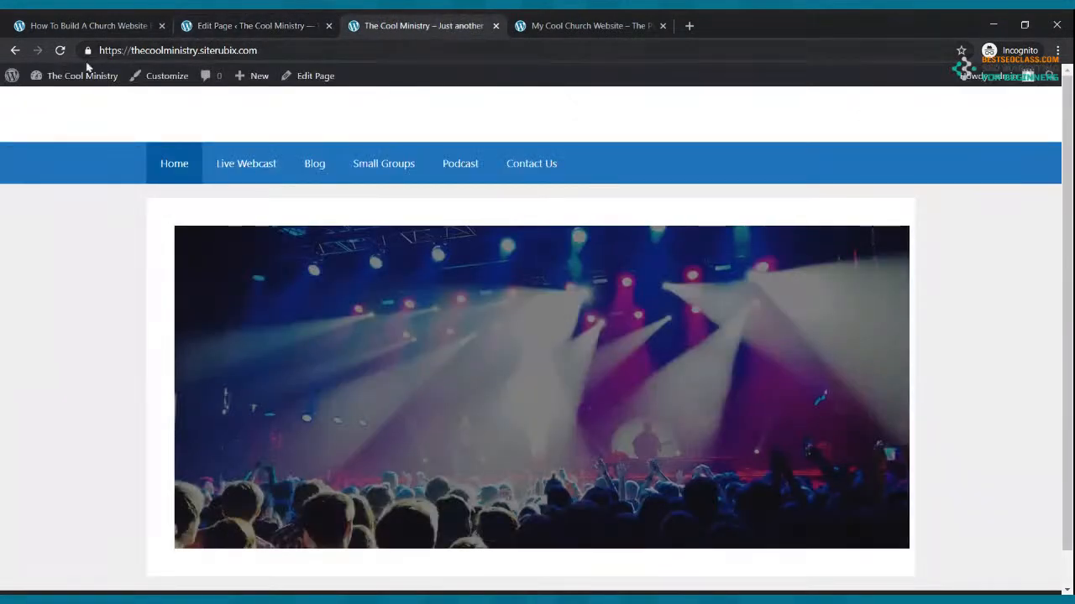
left_click(59, 50)
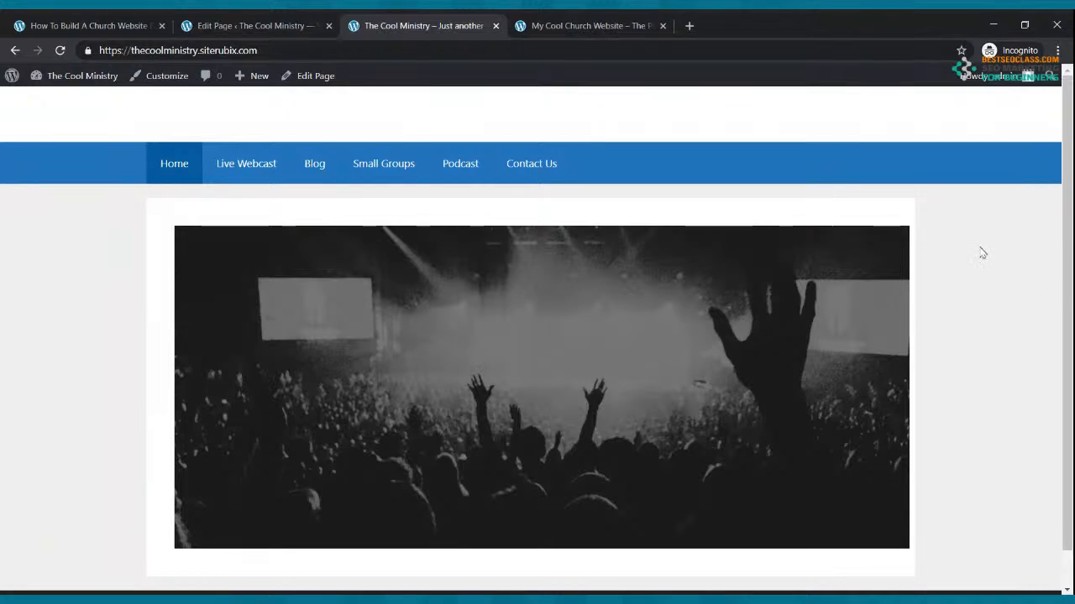
Compare against the reference church site, then return to the Home page editor
left_click(624, 22)
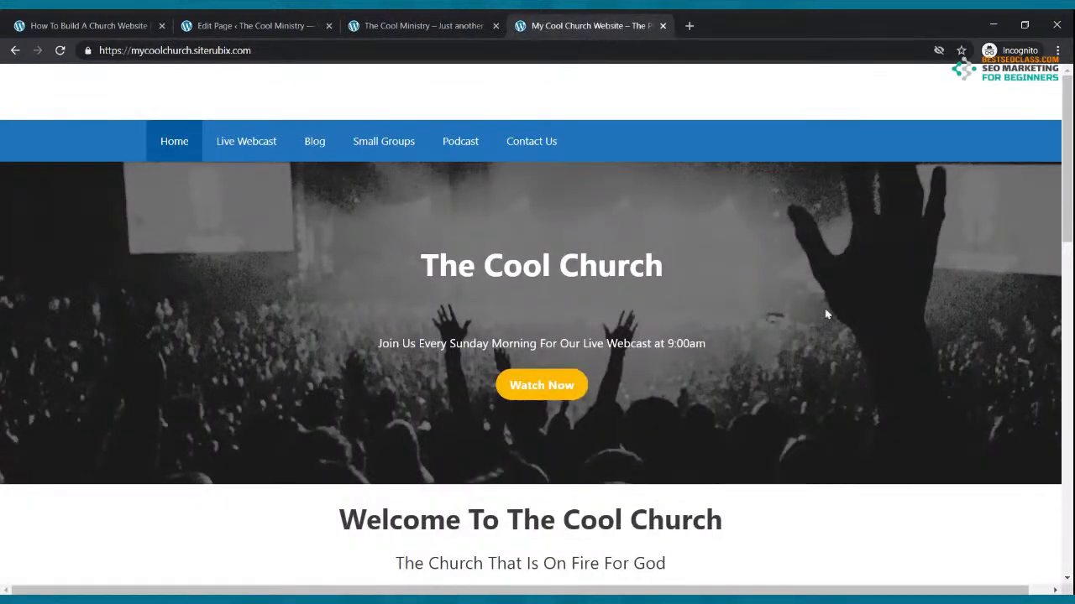
left_click(384, 22)
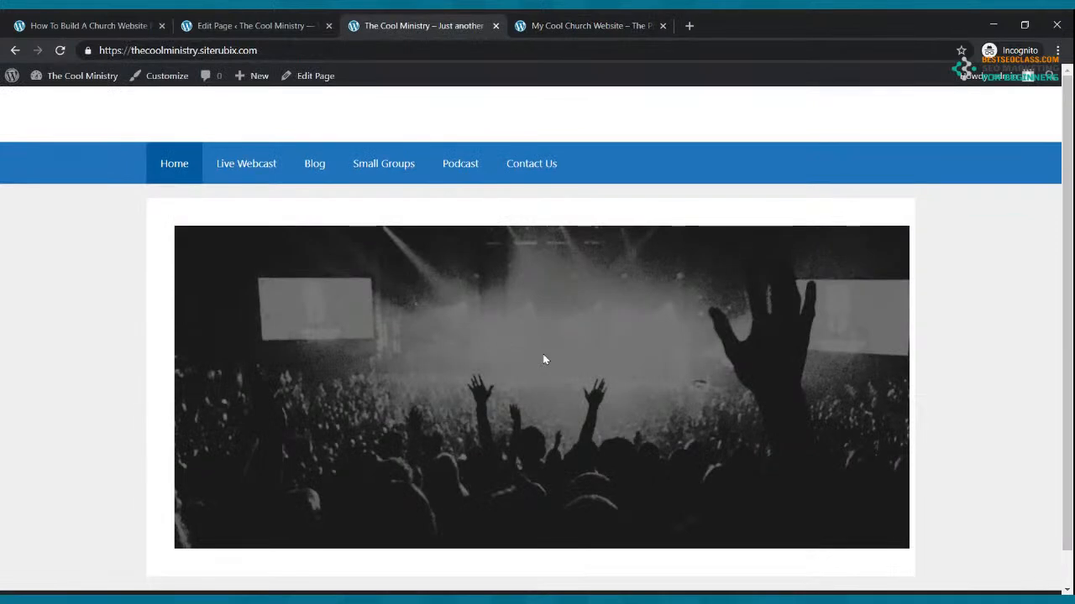
left_click(247, 22)
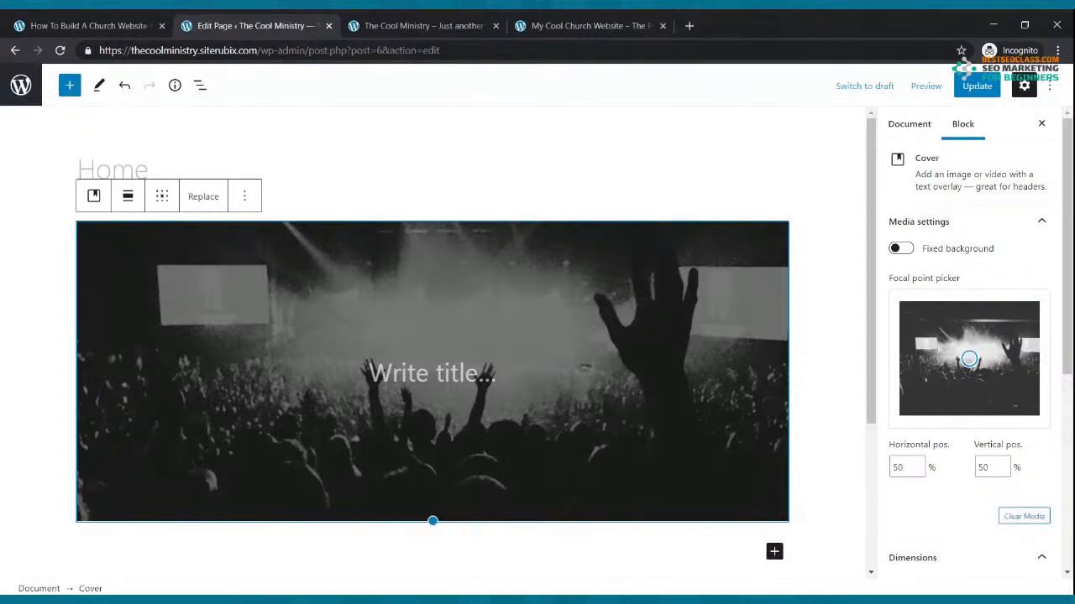
Close the Cover block's options and deselect it to reveal the page's Document settings
left_click(246, 197)
left_click(247, 196)
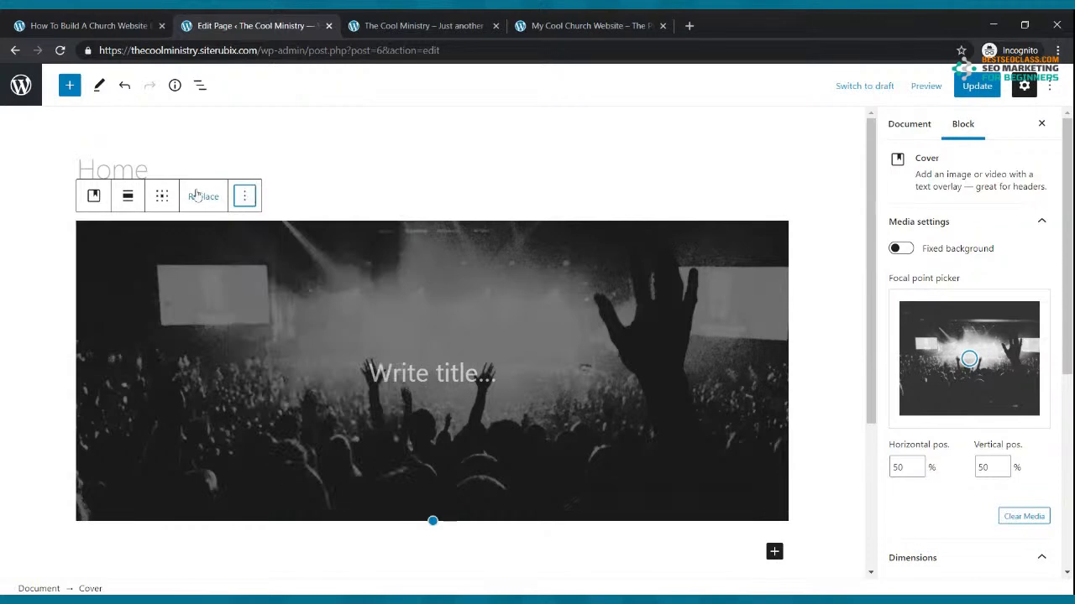
scroll(286, 253, "down", 3)
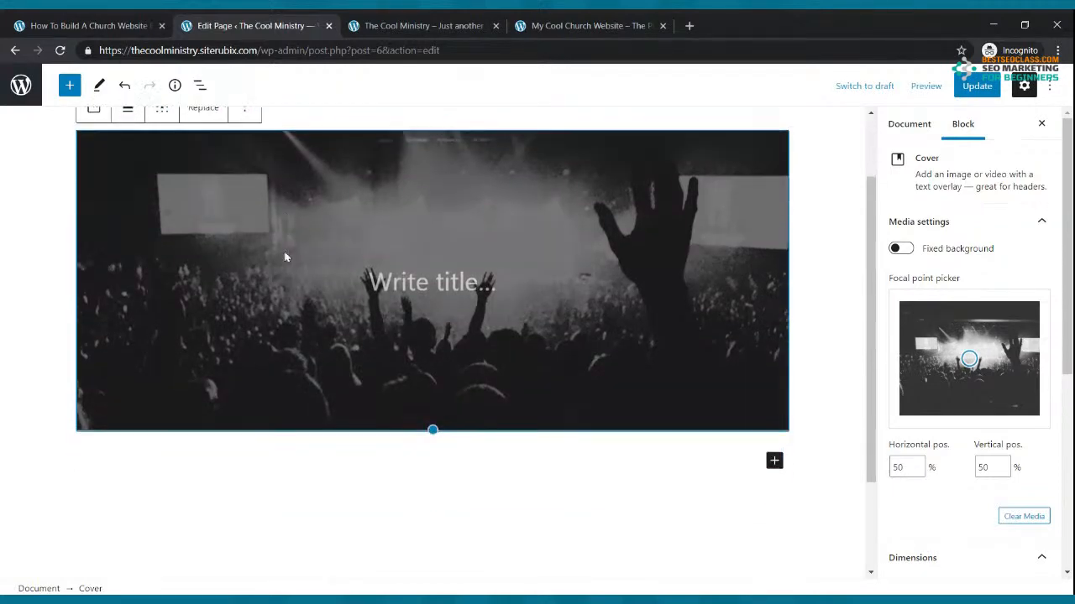
scroll(285, 254, "up", 2)
scroll(283, 249, "down", 2)
scroll(285, 258, "up", 2)
scroll(285, 257, "up", 2)
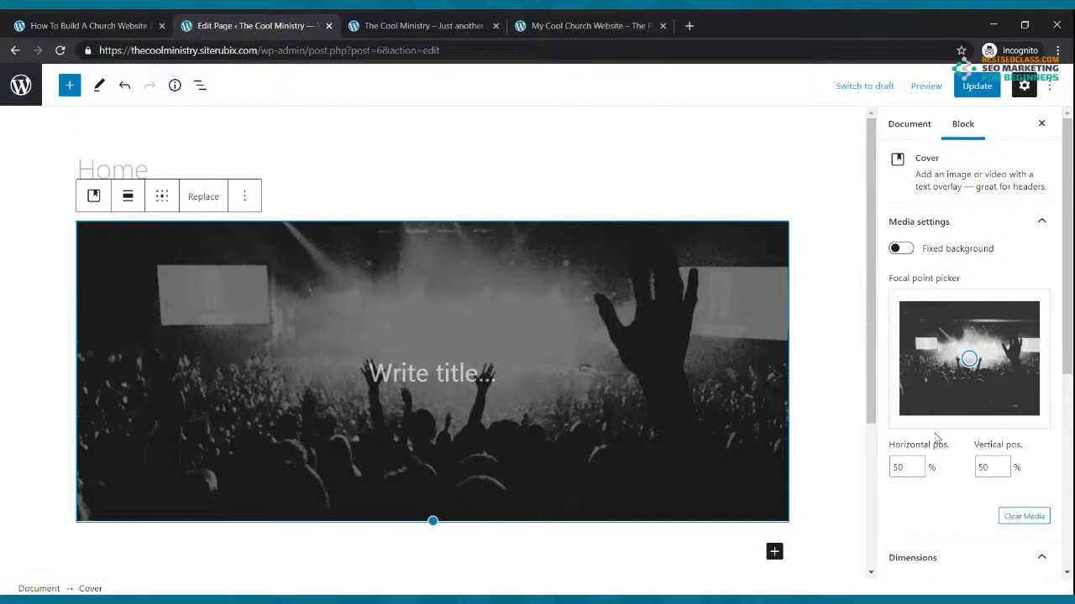
scroll(937, 435, "down", 5)
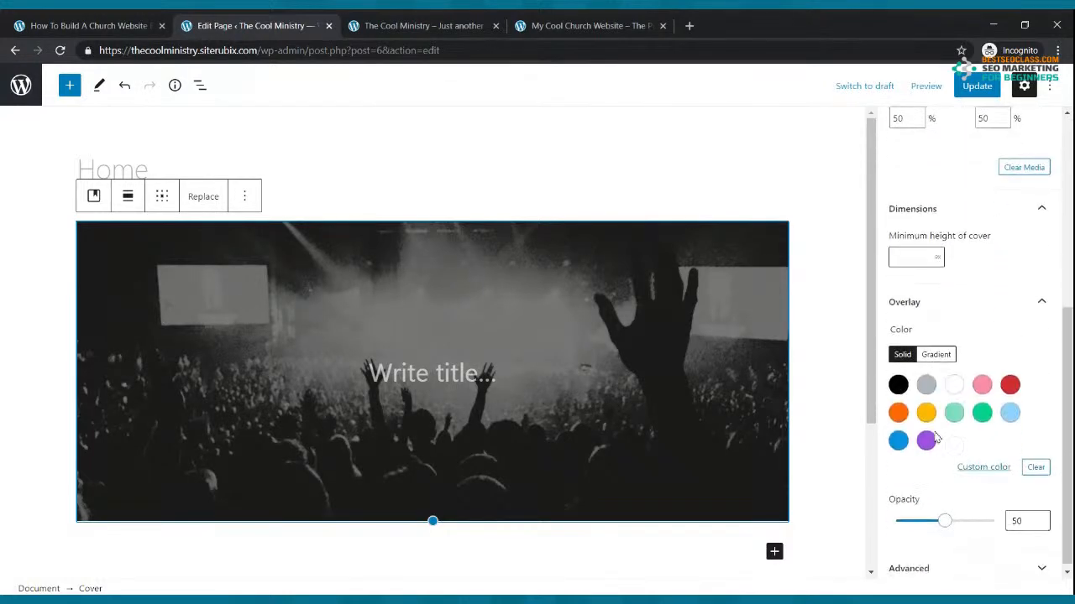
left_click(574, 213)
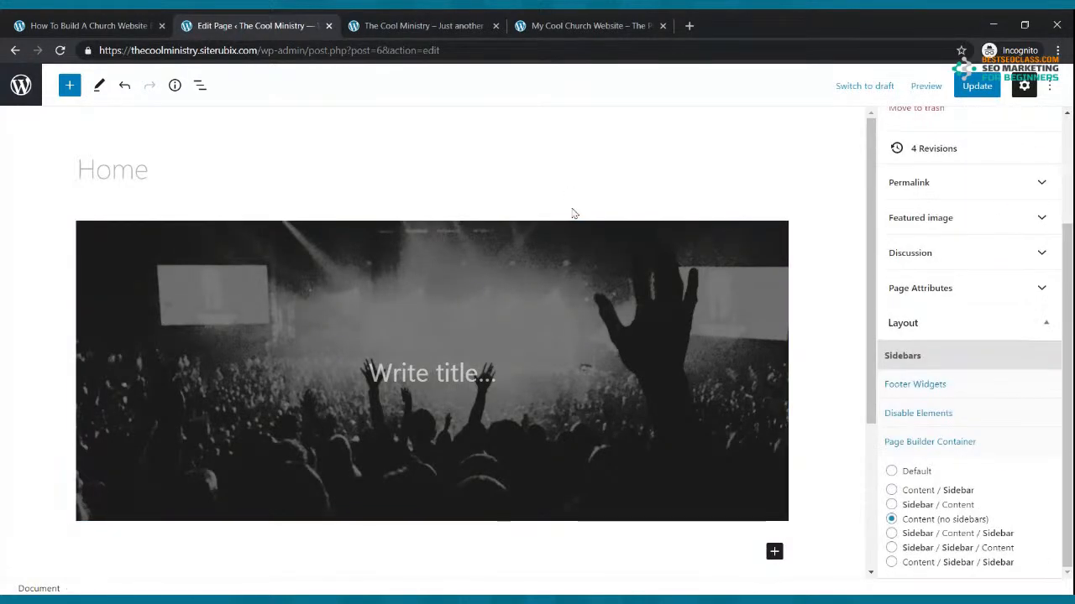
Set the Home page's Page Builder Container to Full Width and update the page
left_click(329, 272)
left_click(336, 212)
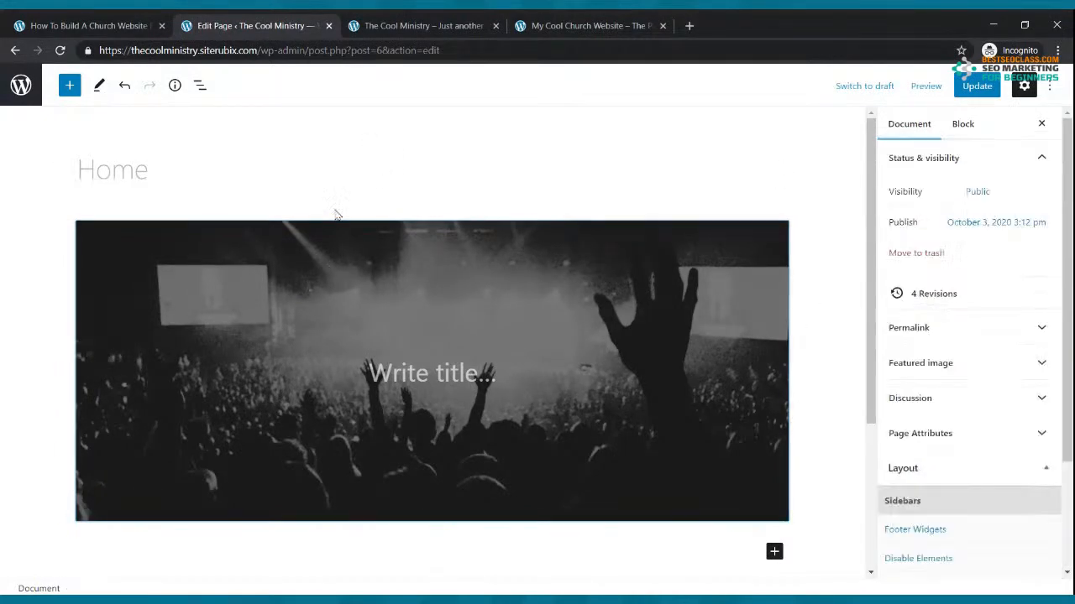
scroll(344, 212, "down", 3)
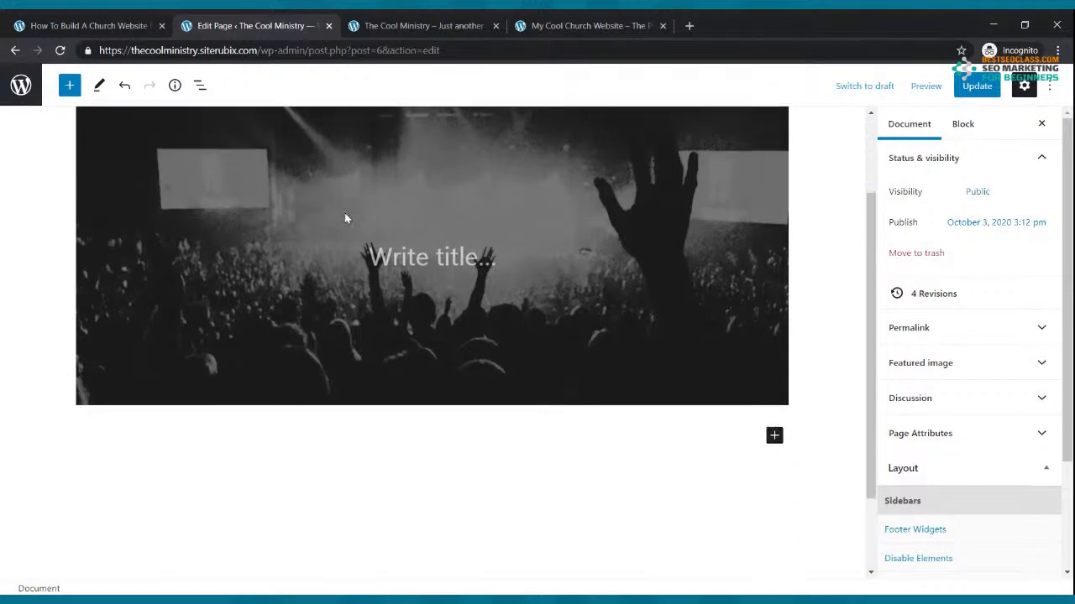
scroll(971, 291, "down", 2)
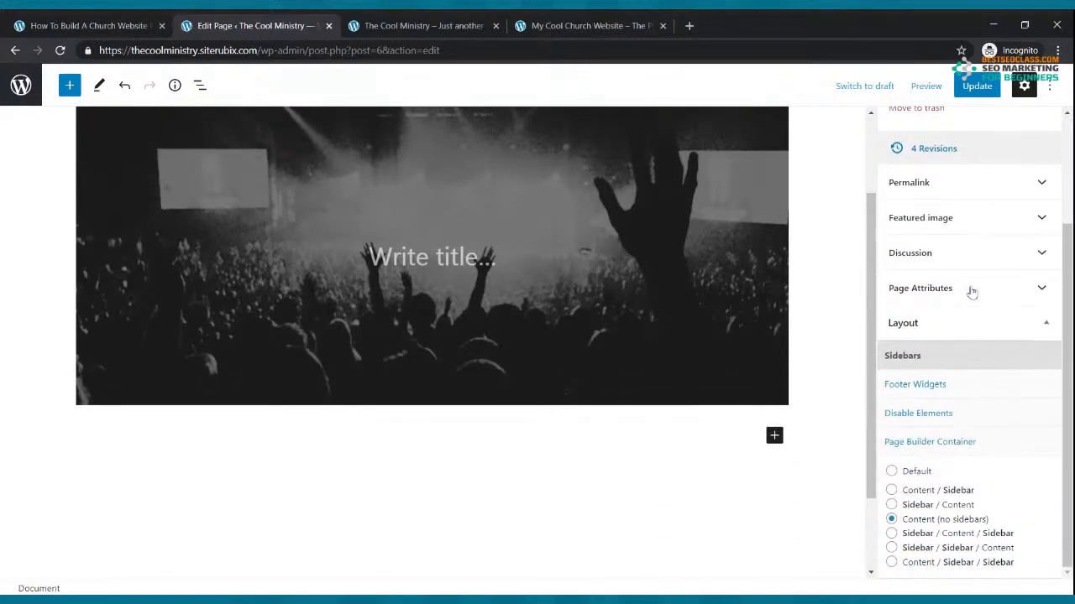
left_click(946, 449)
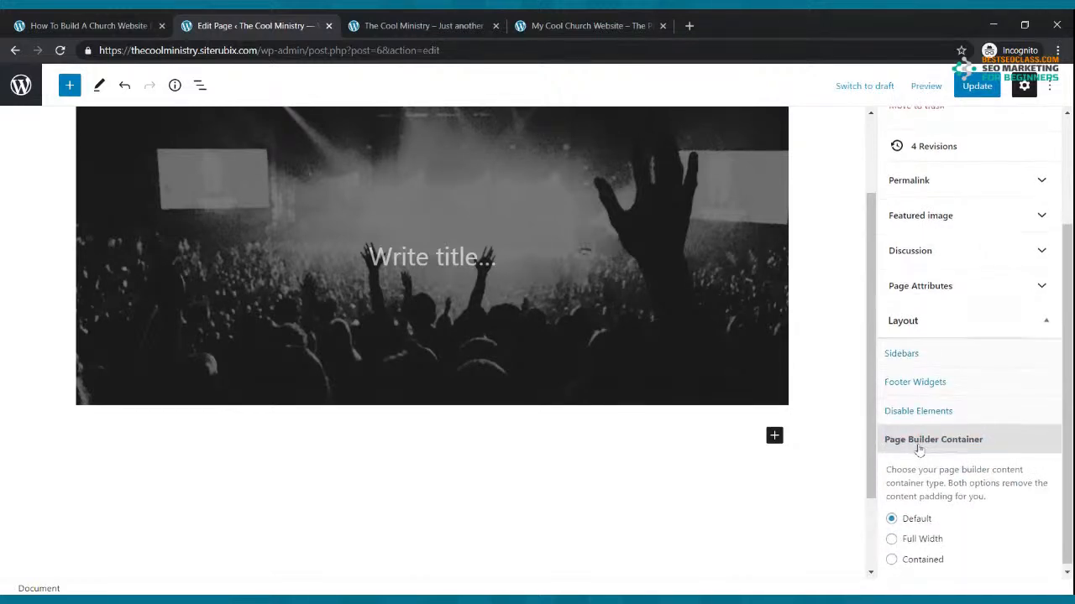
left_click(892, 535)
left_click(978, 86)
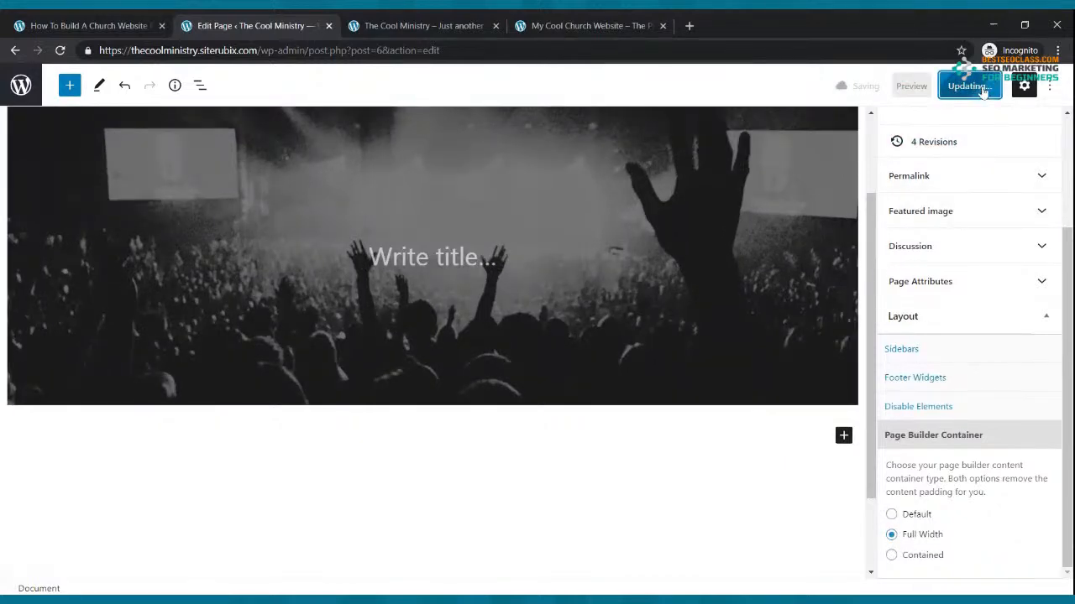
left_click(445, 21)
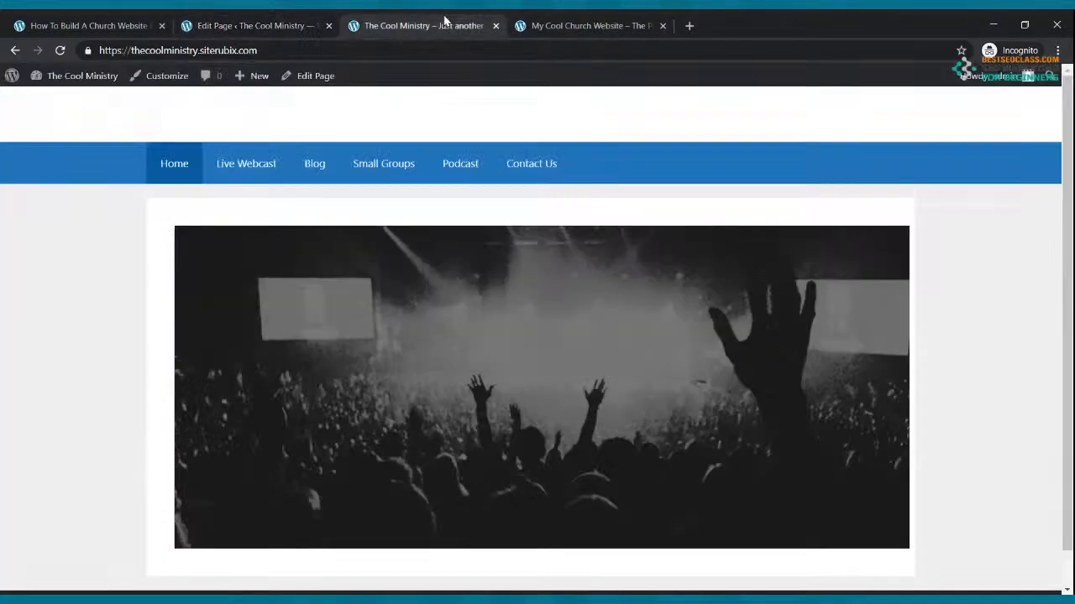
Reload the live site to see the full-width grayscale cover, compare with the reference site, then resume editing
left_click(60, 51)
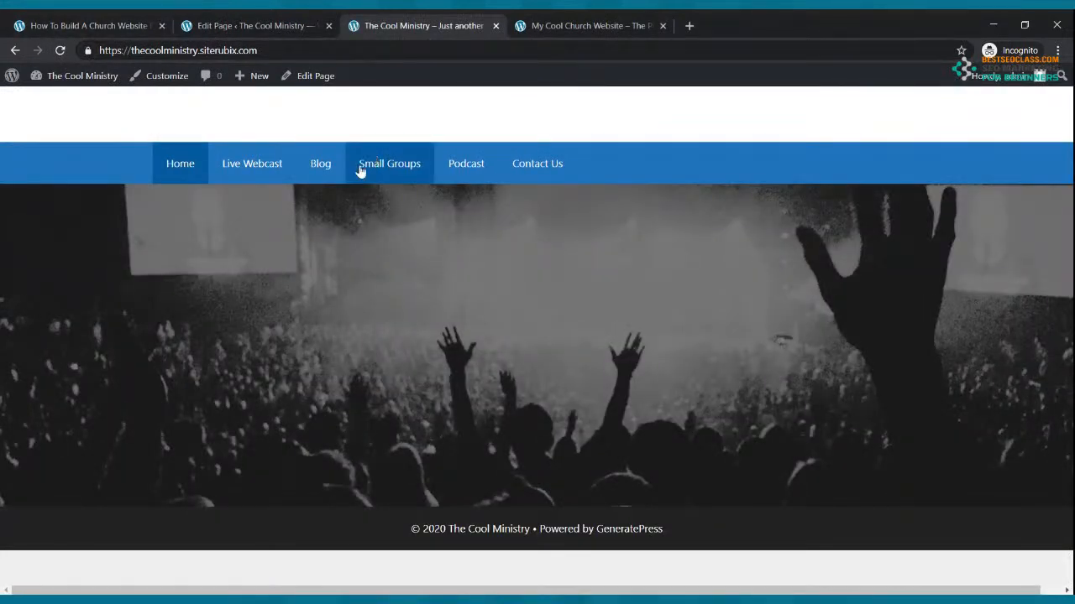
left_click(559, 20)
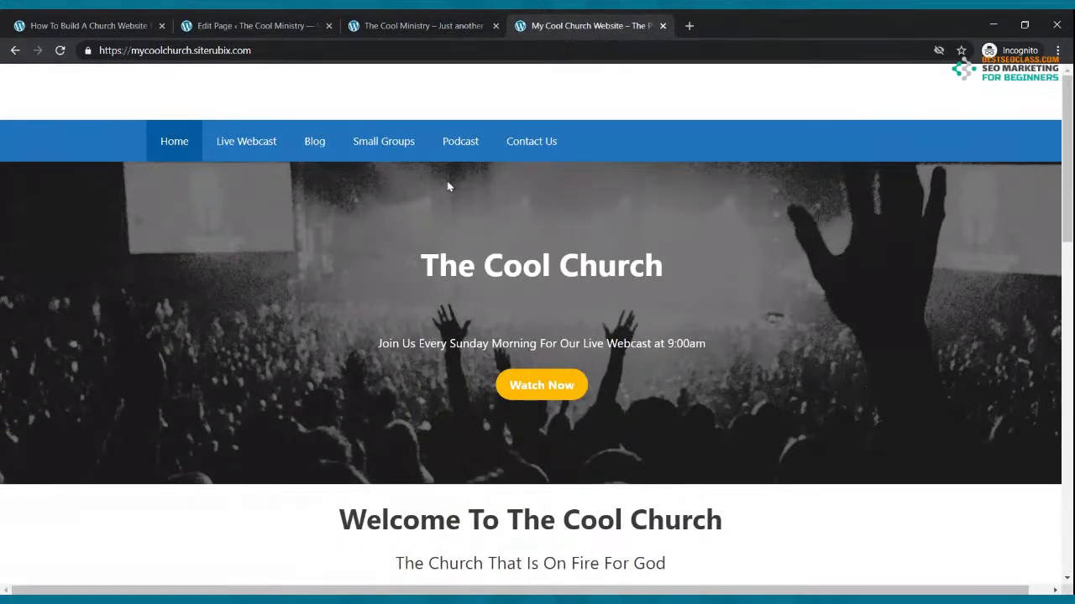
left_click(296, 21)
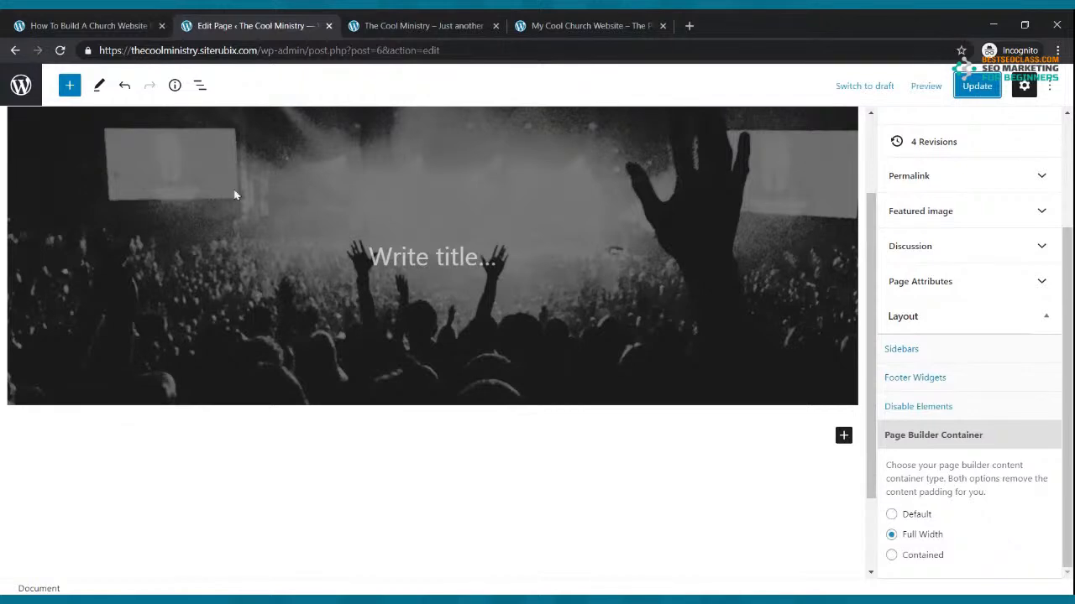
Type 'The Cool Ministry' as the cover title and save the page
left_click(421, 262)
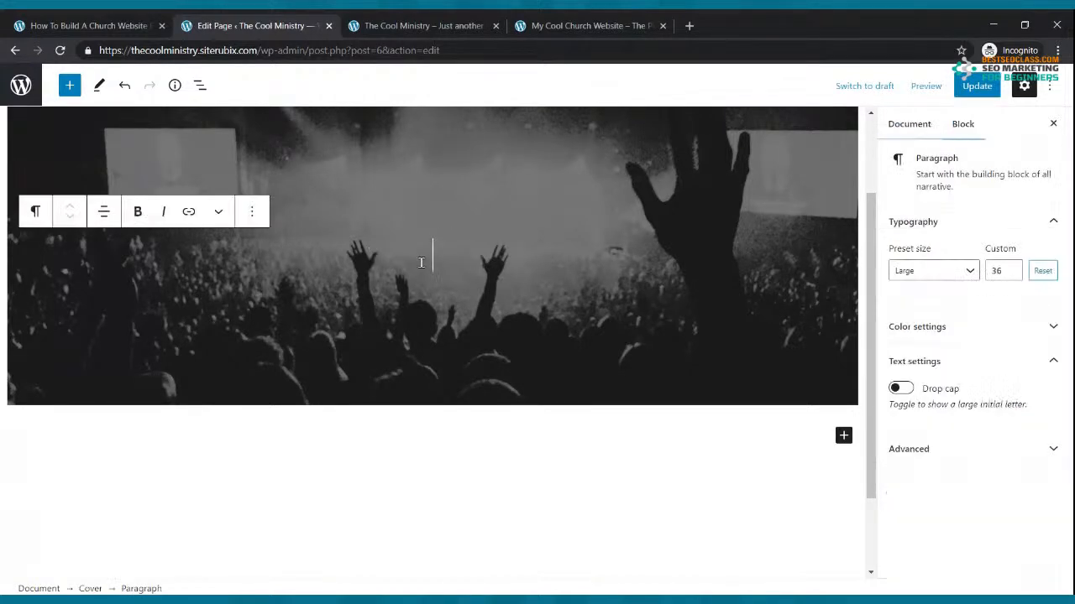
type("The")
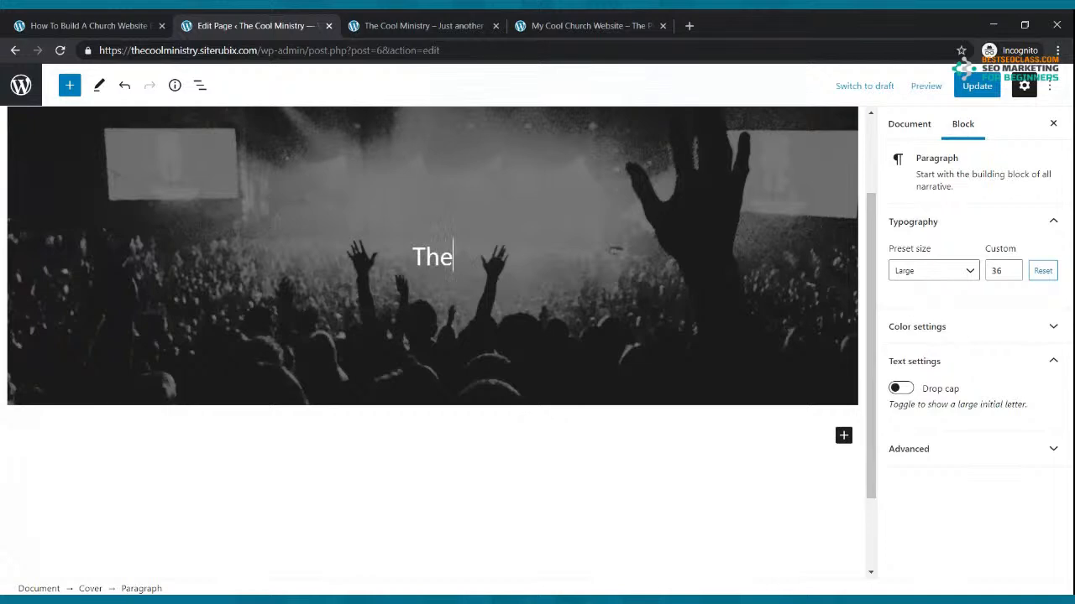
type(" Cool Ministry")
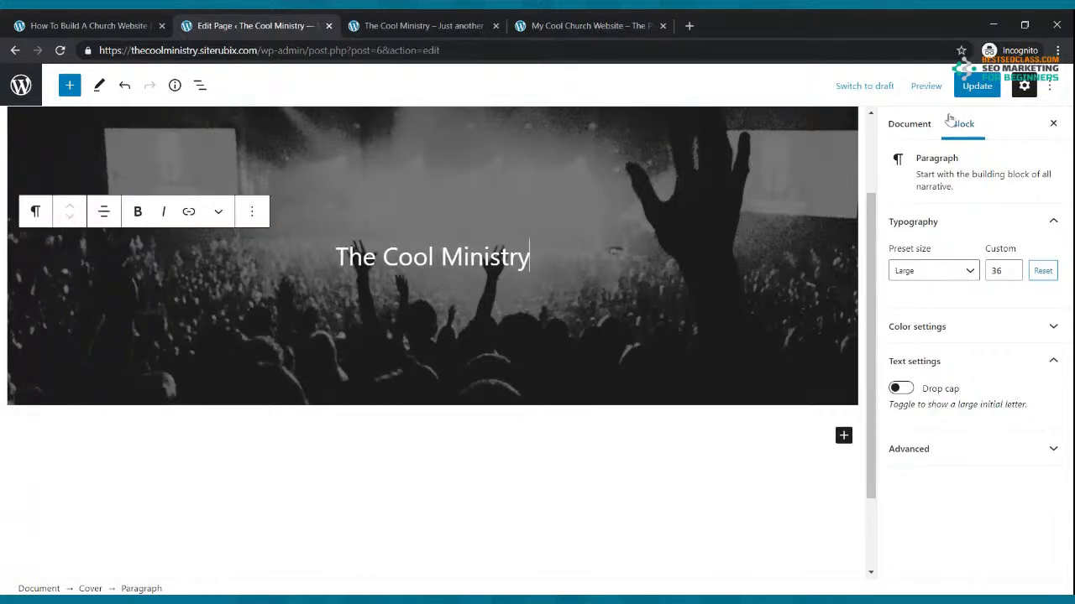
left_click(978, 86)
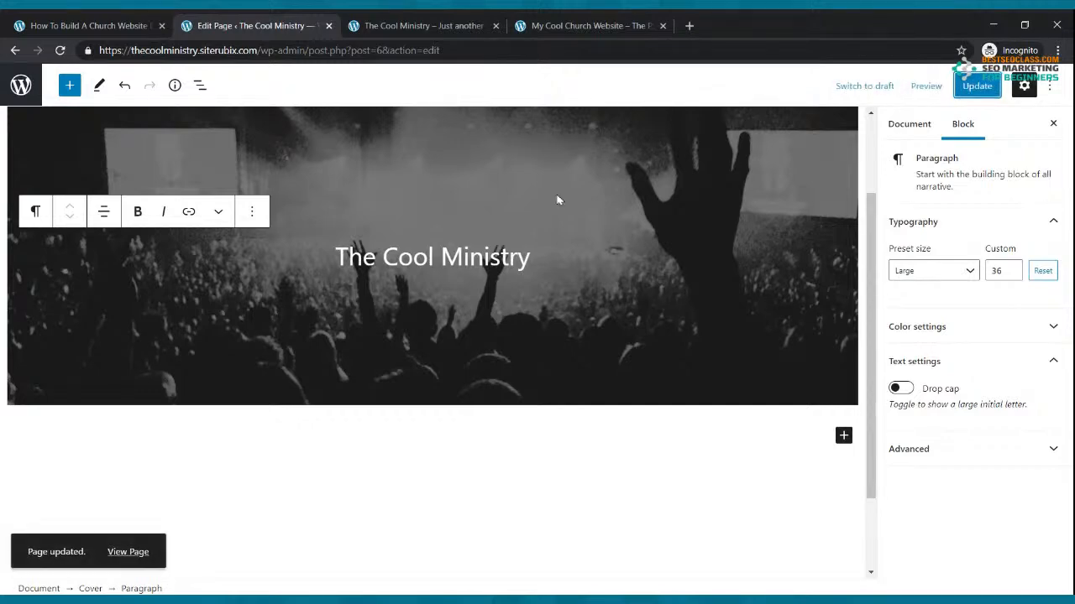
Add a tagline below the title about tuning in every Sunday Morning at 9:00am for the live webcast
left_click(534, 257)
key("Return")
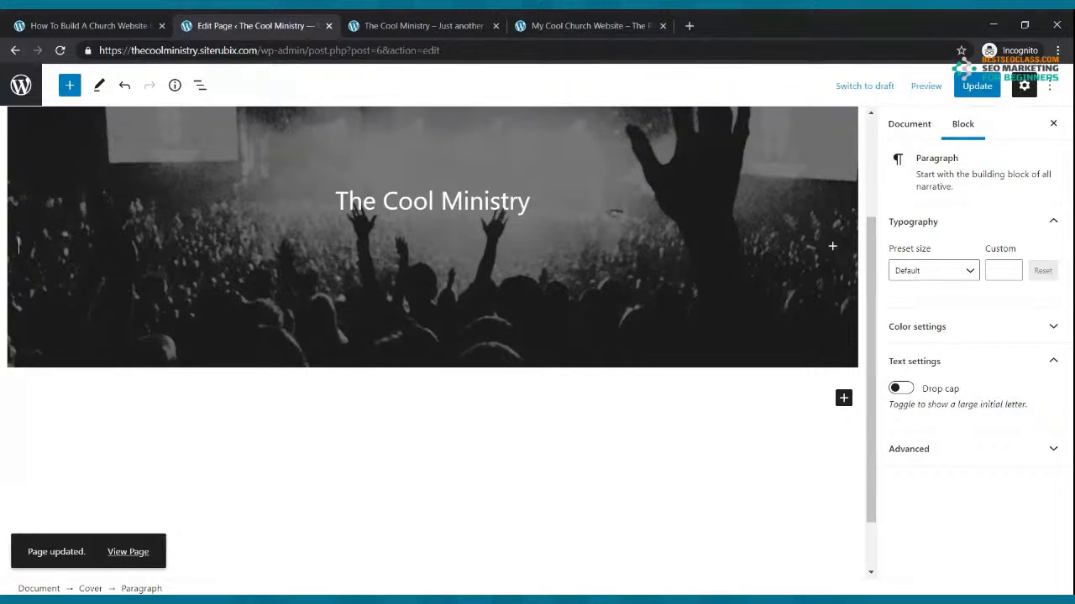
type("Tune in every Sund")
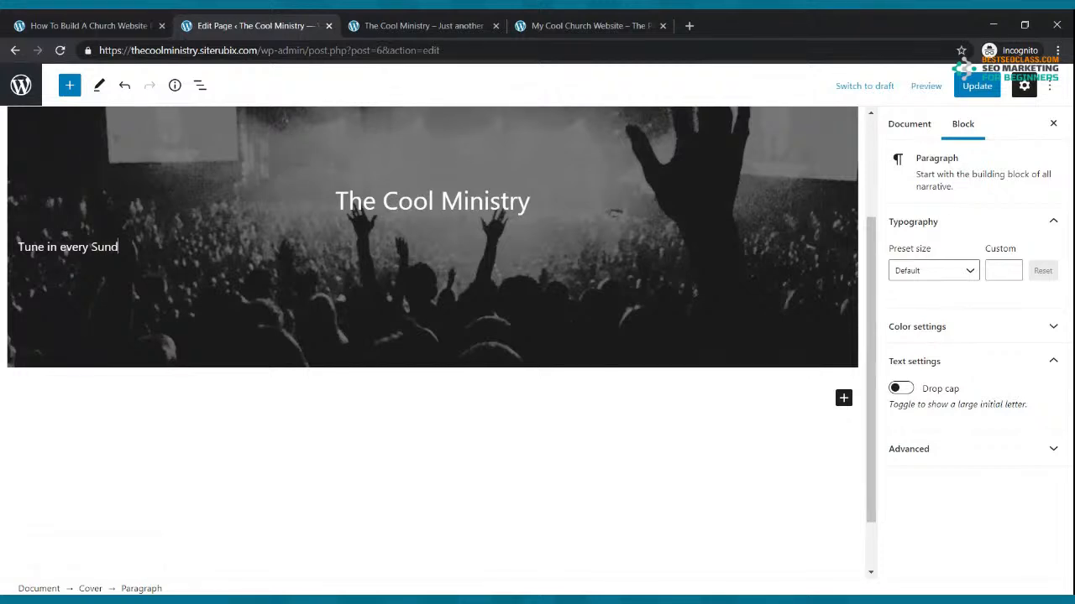
type("ay Morning to our live ")
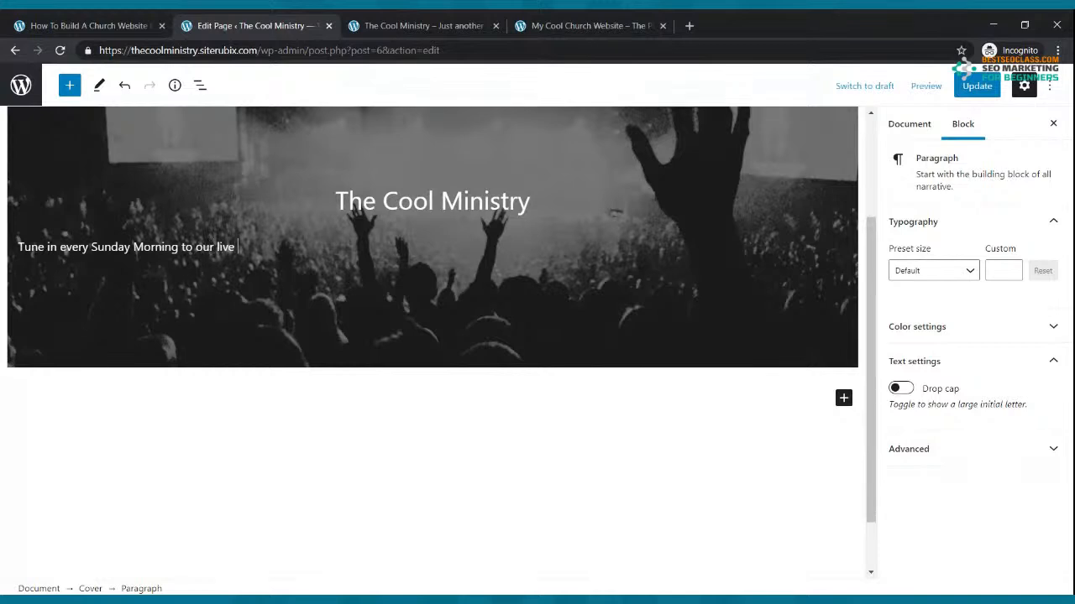
type("webciast")
left_click(178, 247)
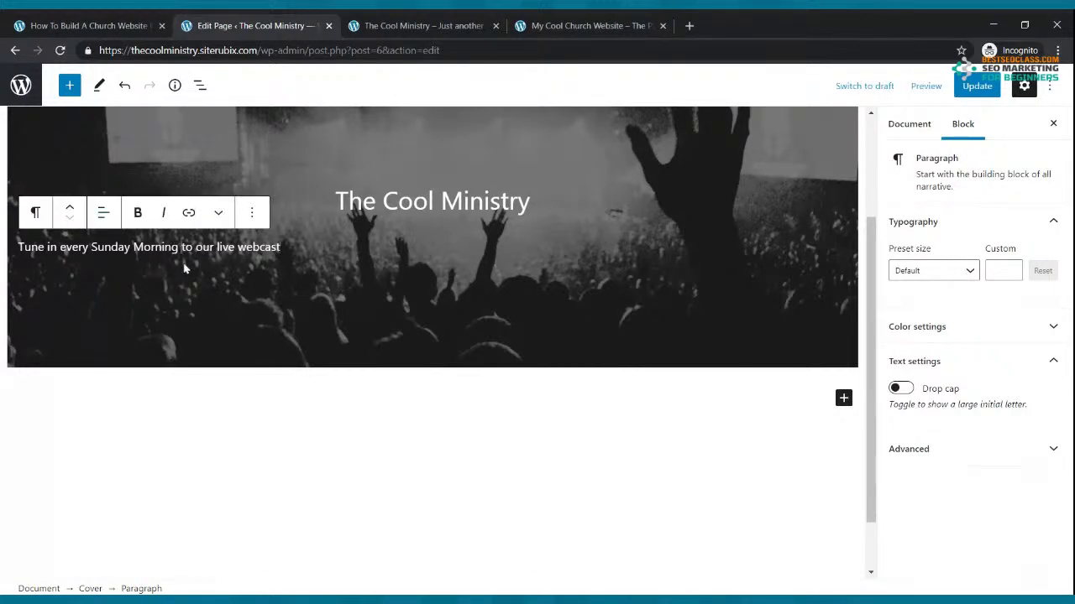
type("at 9:00am")
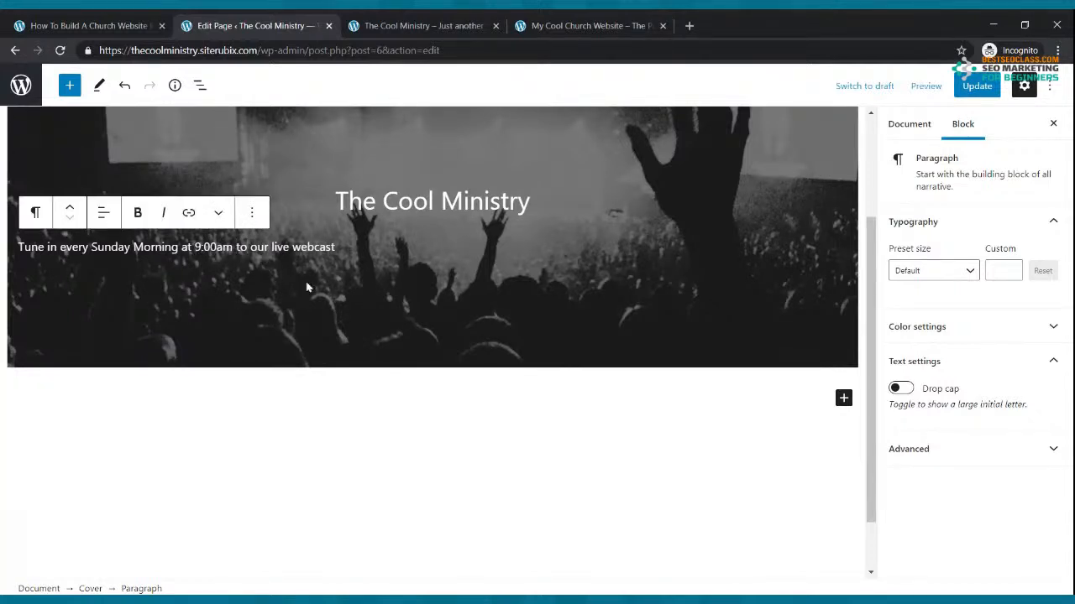
key("BackSpace")
key("BackSpace")
type("for")
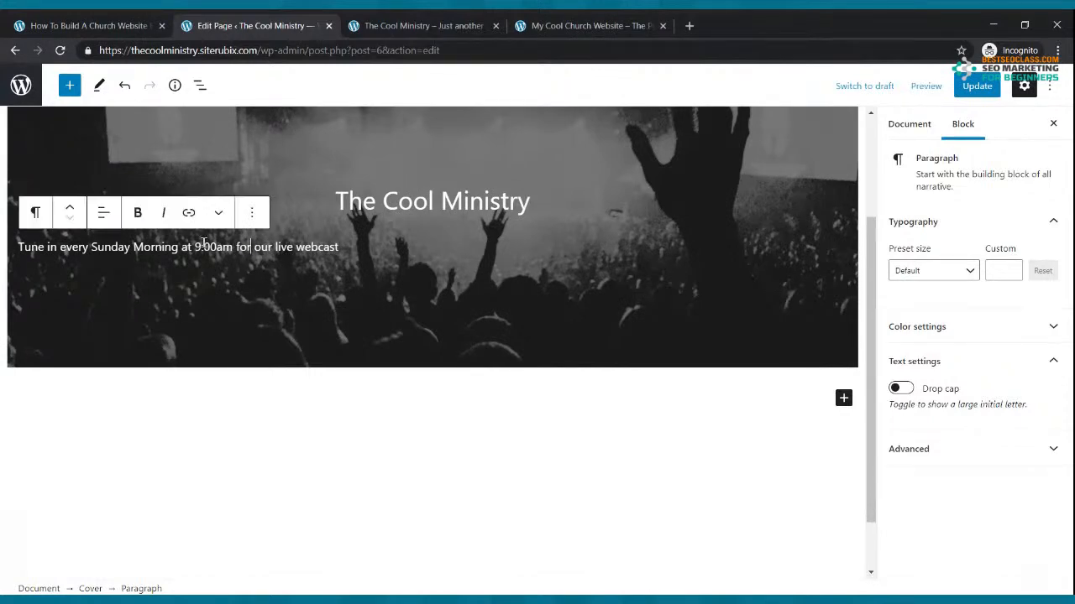
Center-align the tagline, update the page, and switch to the live site
left_click(104, 214)
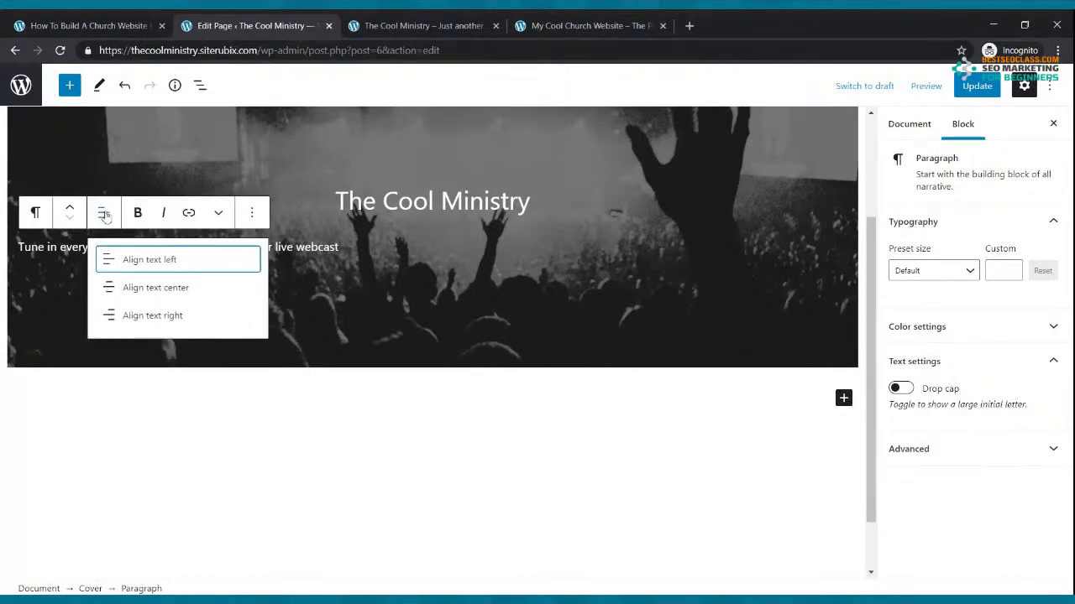
left_click(172, 290)
left_click(976, 87)
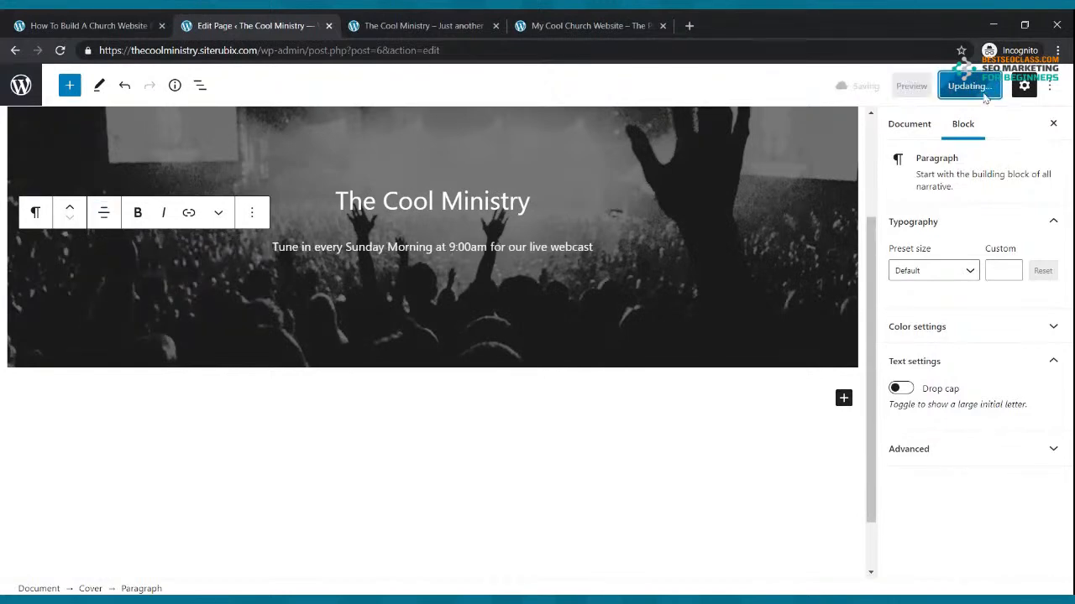
left_click(420, 23)
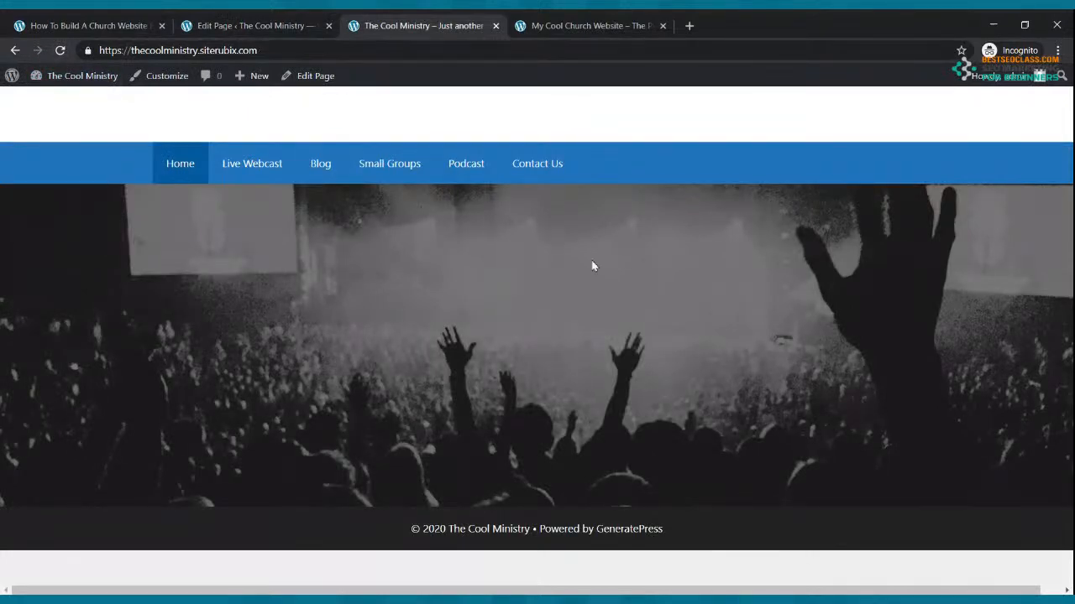
Reload the live Home page, compare with the Cool Church reference site, and return to the editor
left_click(59, 50)
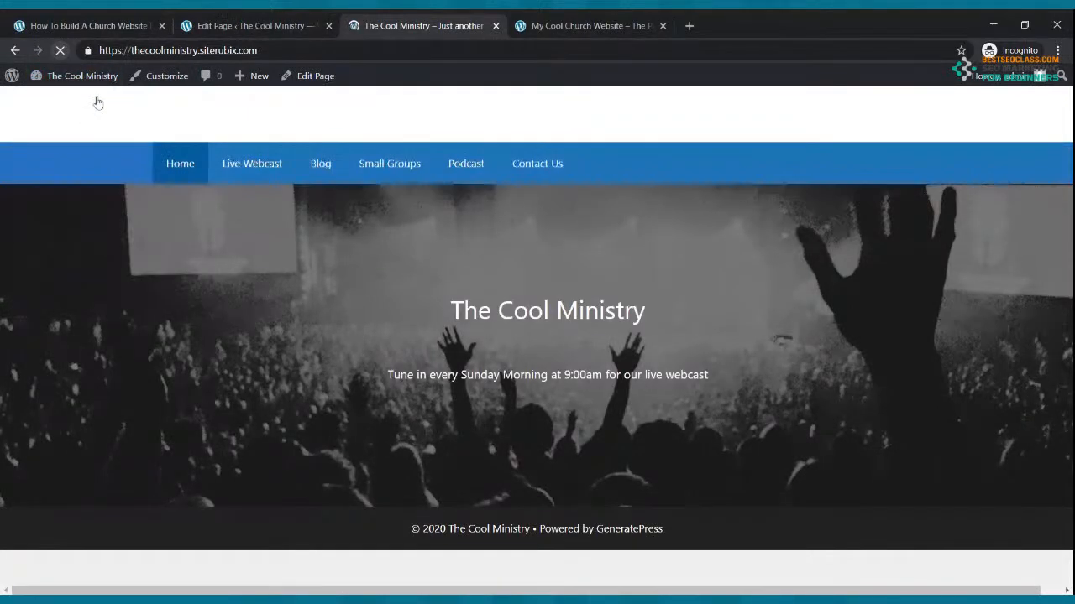
left_click(559, 24)
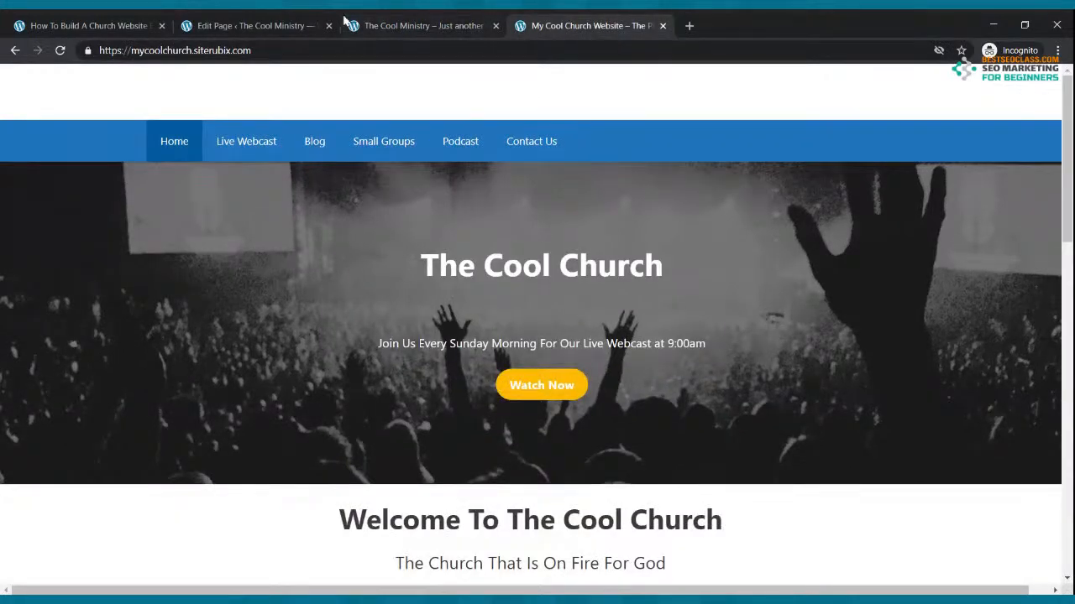
left_click(276, 22)
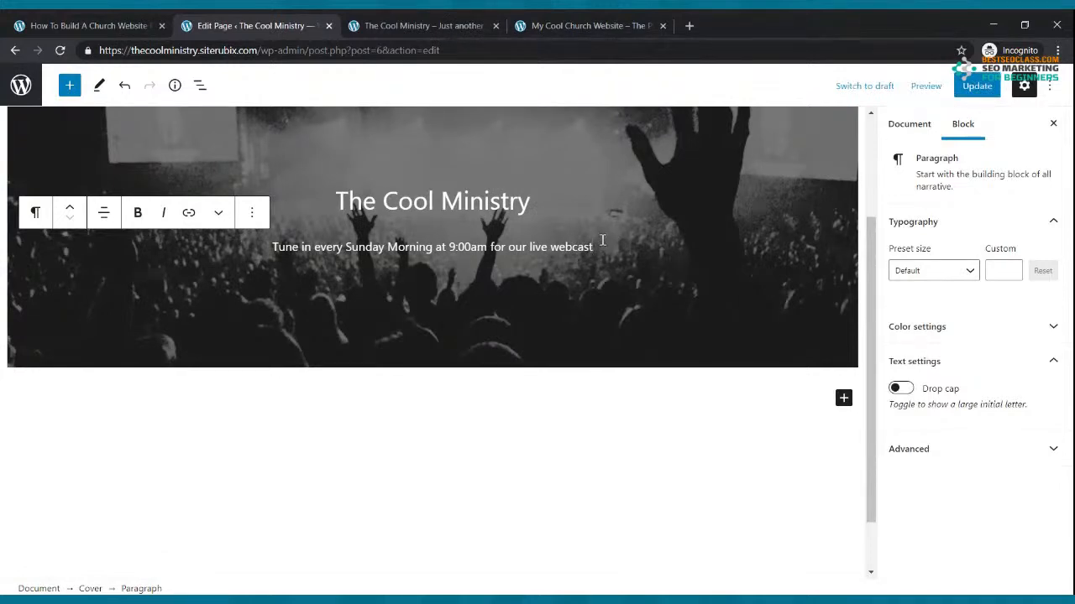
Insert a centered Buttons block labelled 'Watch Now' below the tagline
key("Return")
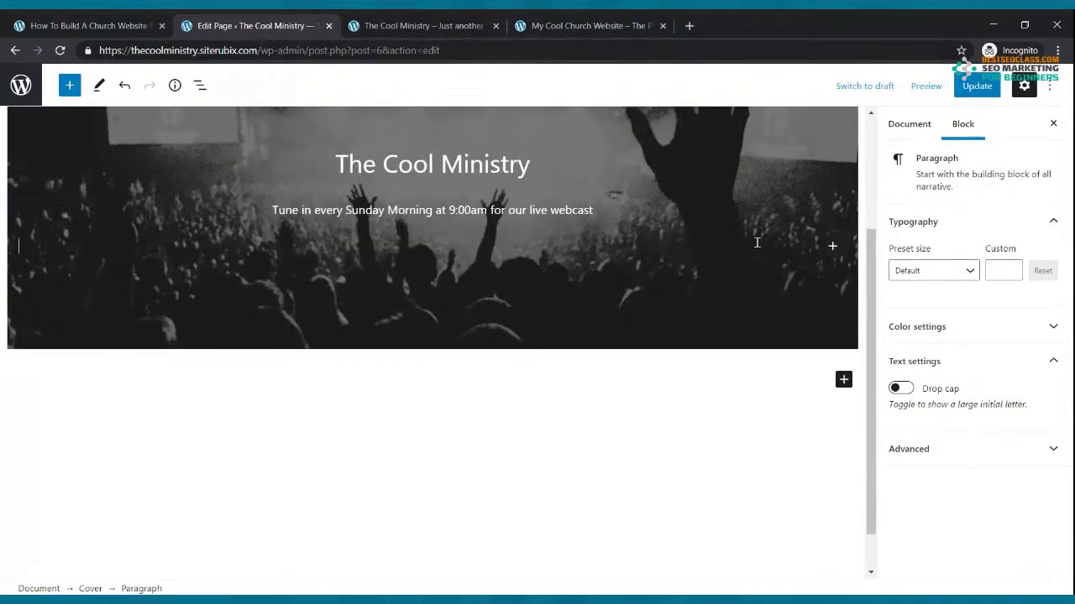
left_click(832, 247)
type("button")
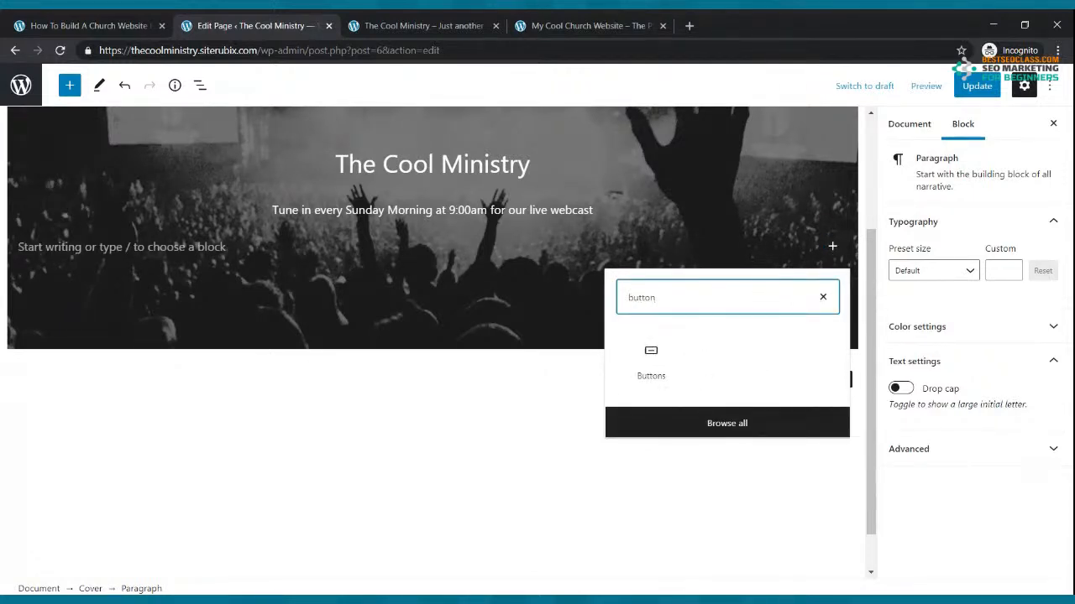
left_click(647, 363)
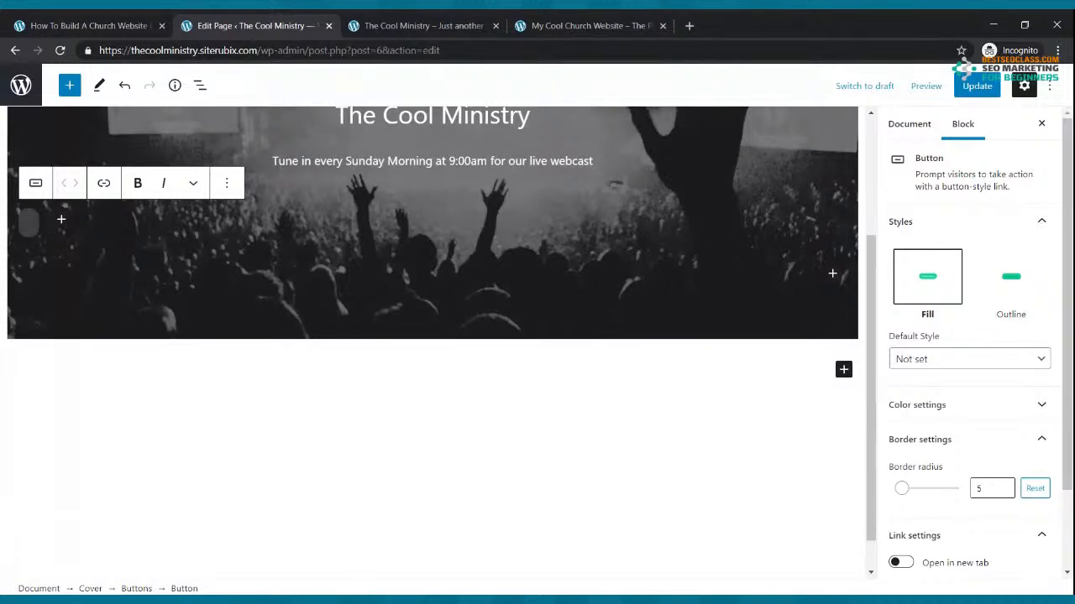
type("W")
key("BackSpace")
left_click(598, 25)
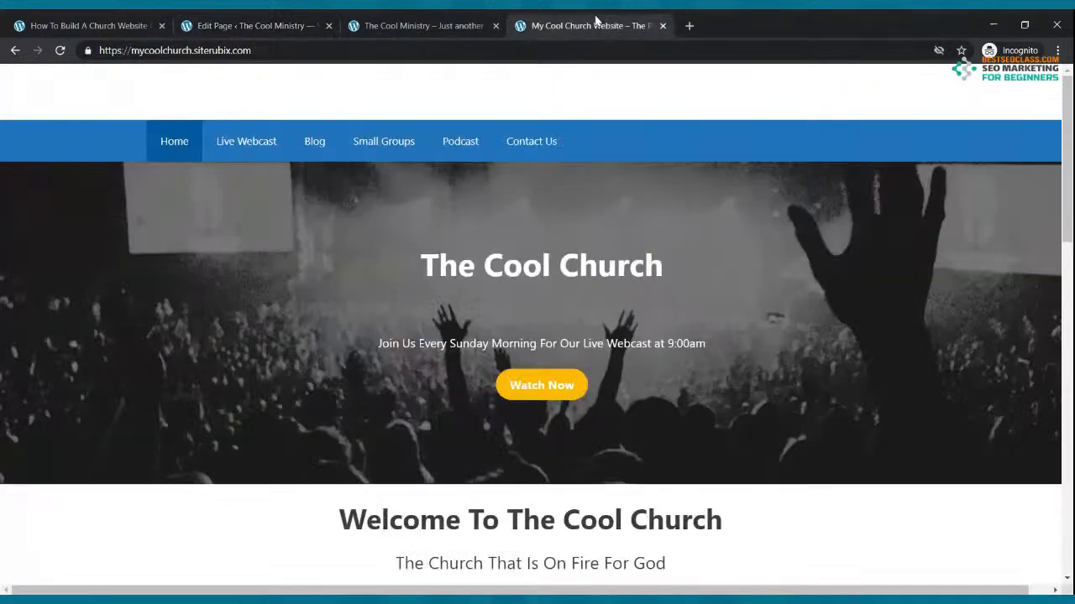
left_click(282, 24)
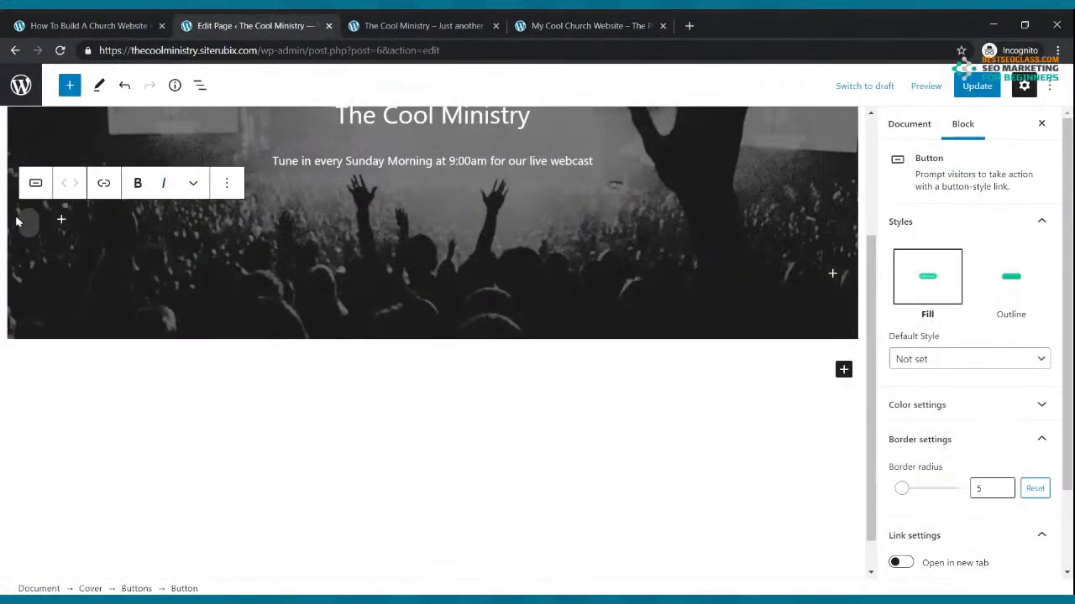
type("Watch Now")
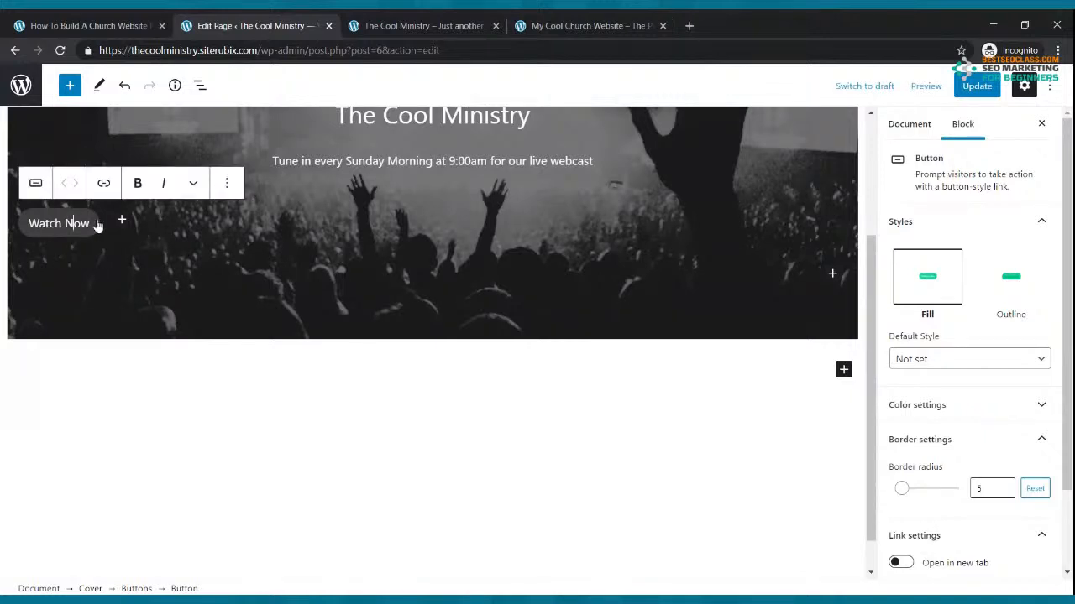
left_click(178, 232)
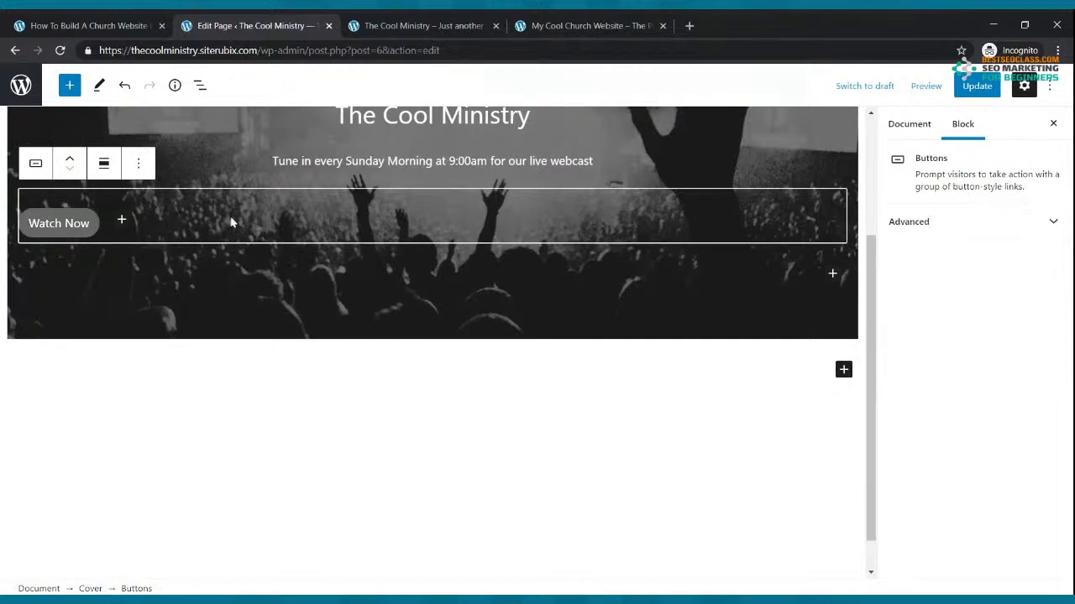
left_click(106, 164)
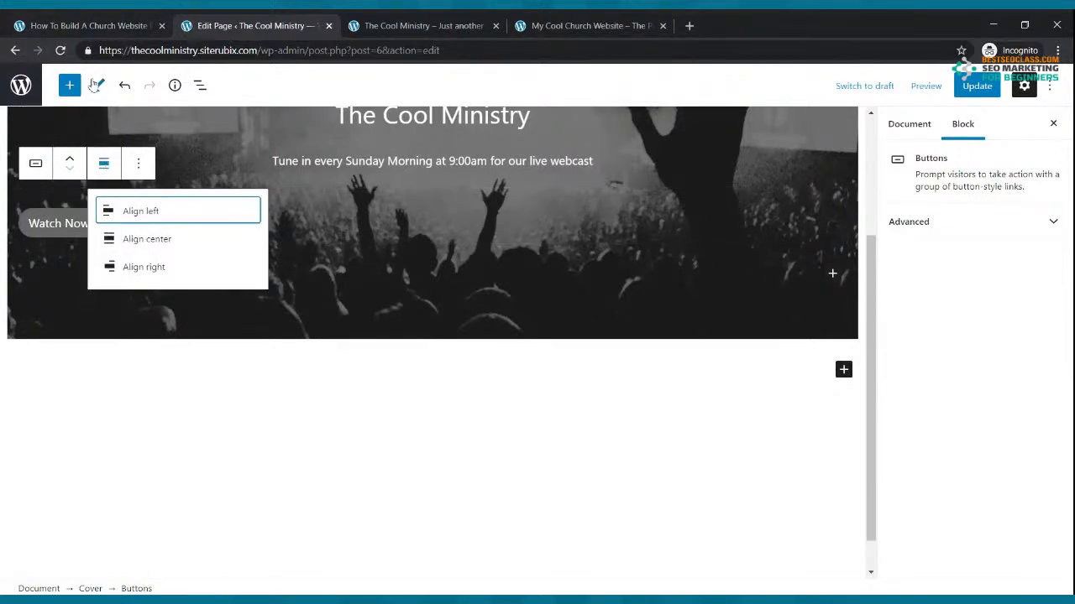
left_click(158, 243)
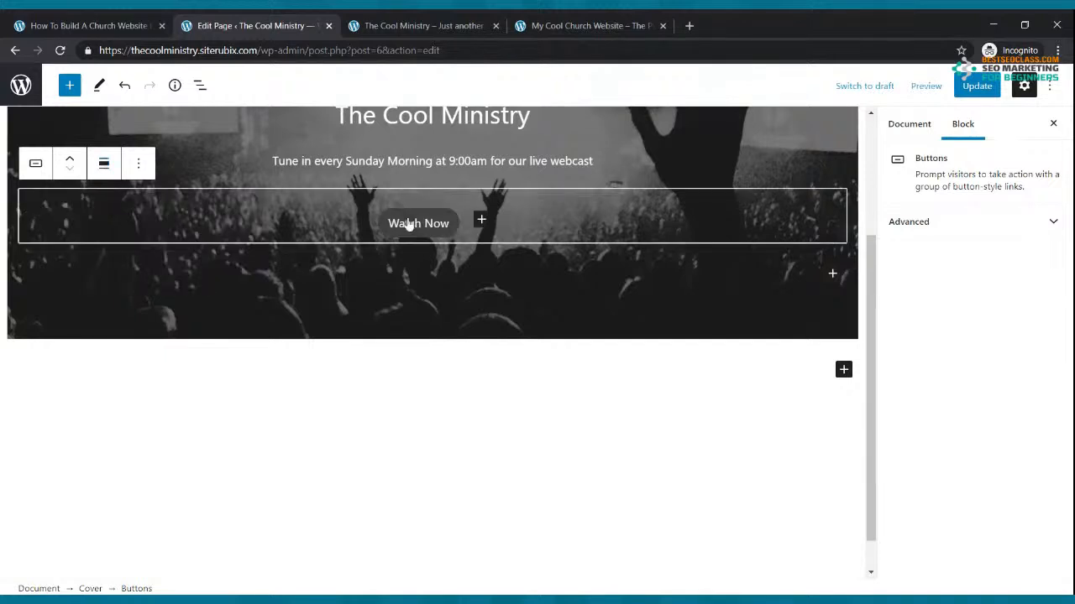
Give the Watch Now button white text and a yellow background, then update and view live
left_click(452, 232)
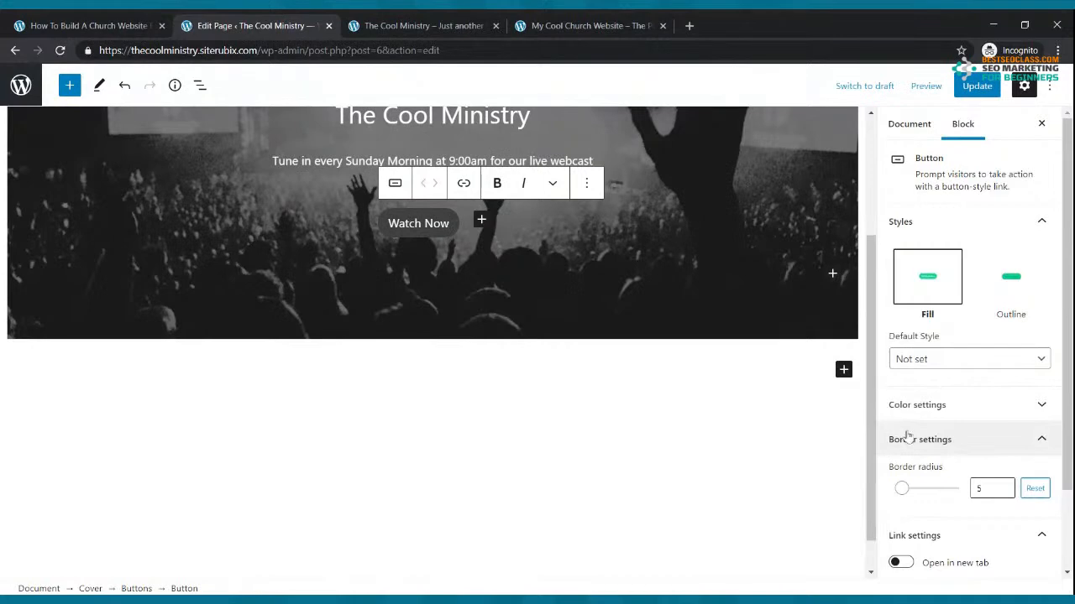
scroll(944, 412, "down", 1)
scroll(946, 391, "down", 1)
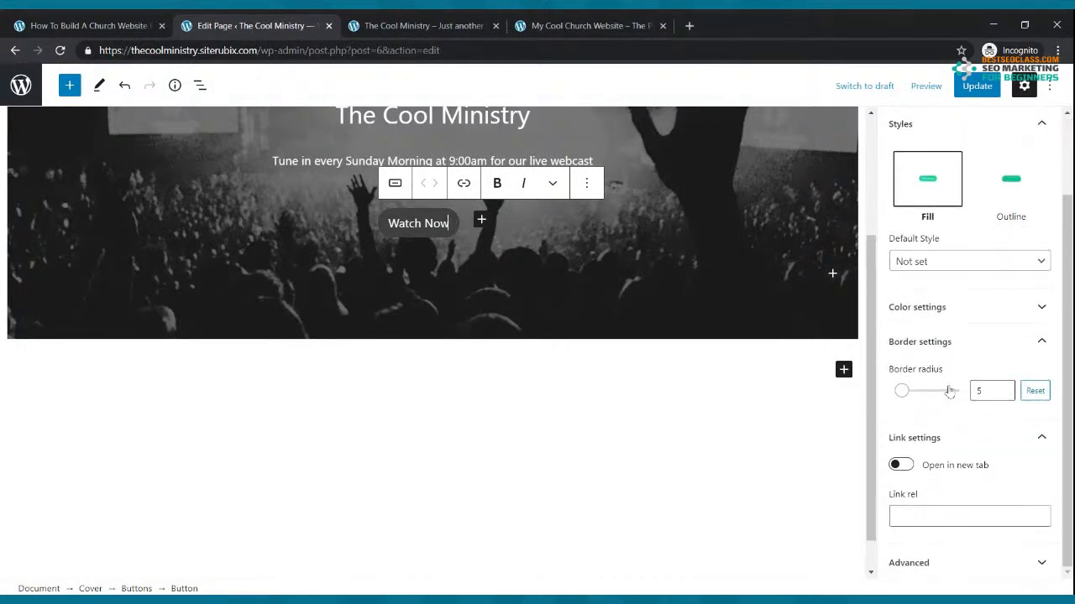
left_click(953, 311)
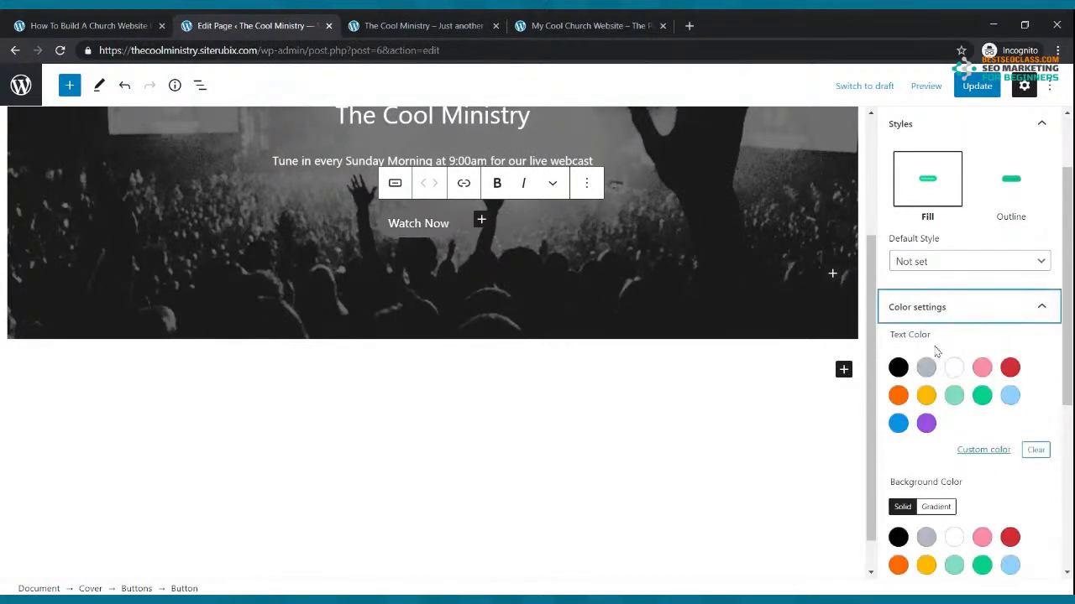
left_click(953, 368)
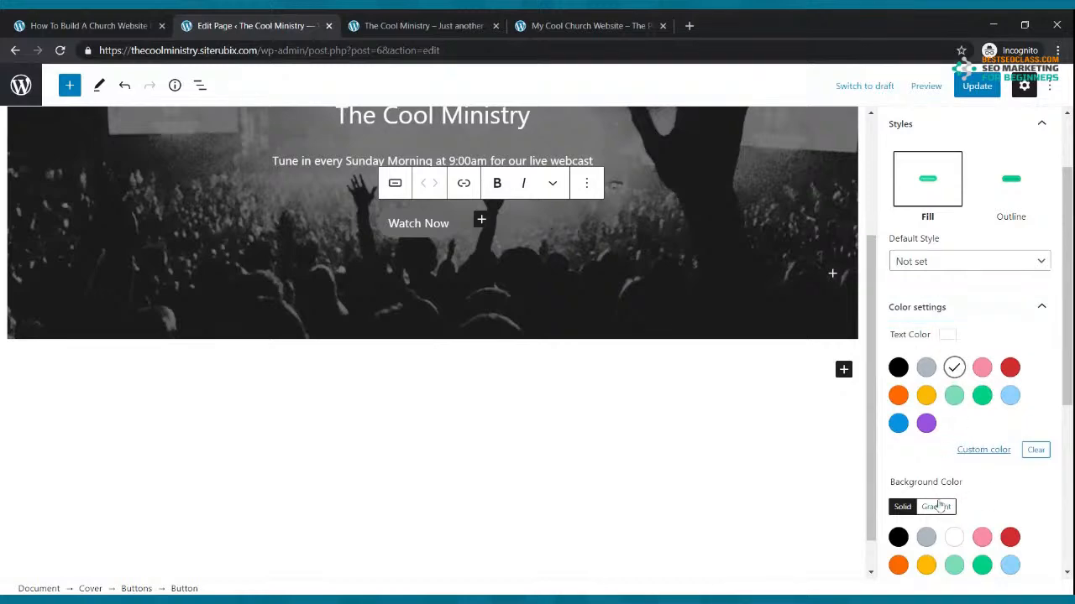
scroll(940, 516, "down", 5)
left_click(926, 332)
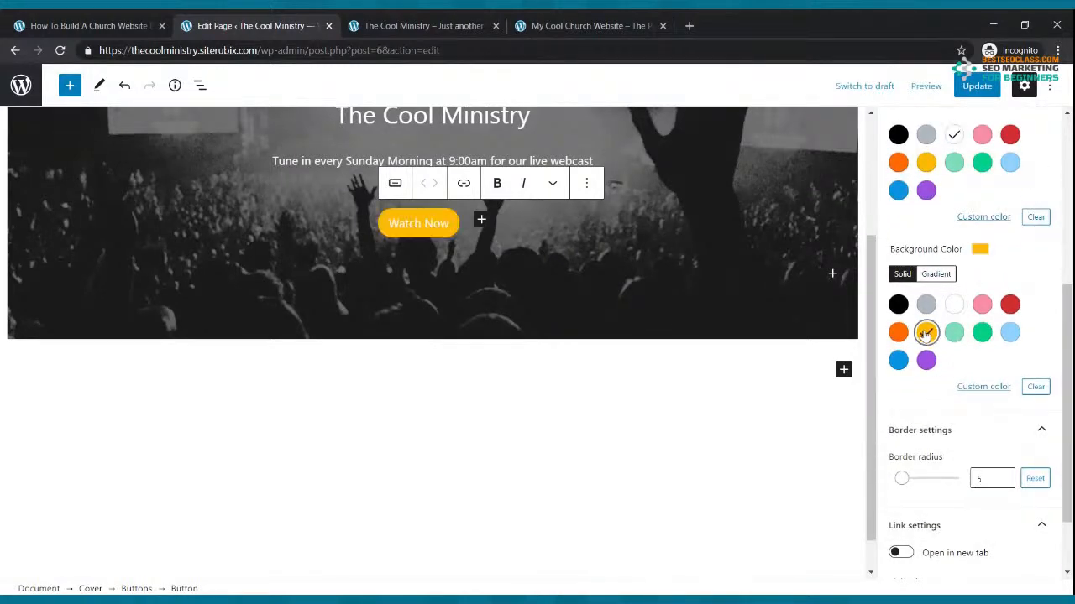
left_click(976, 86)
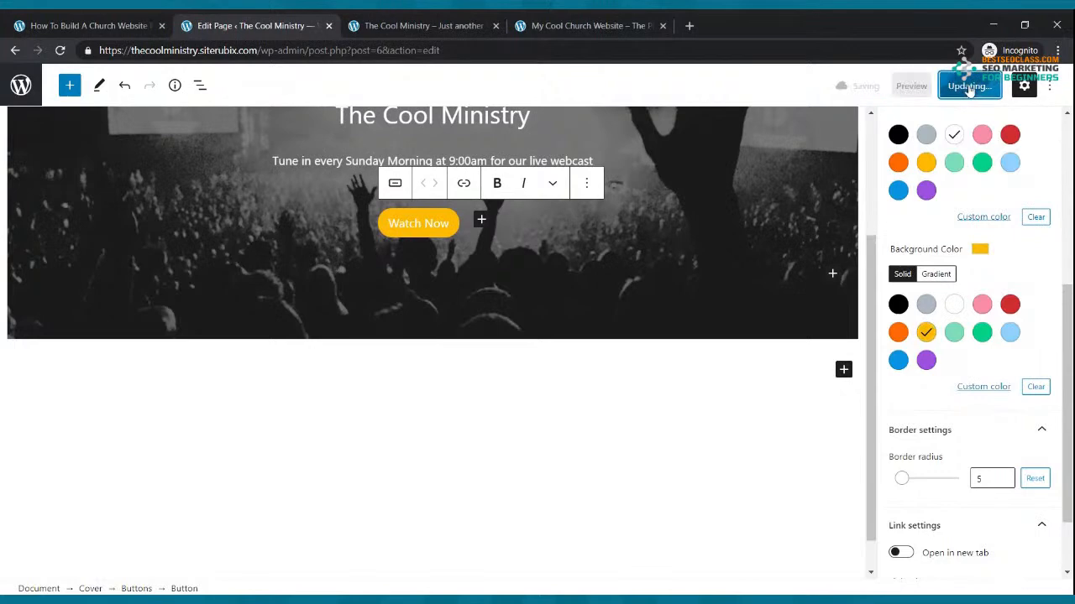
left_click(458, 25)
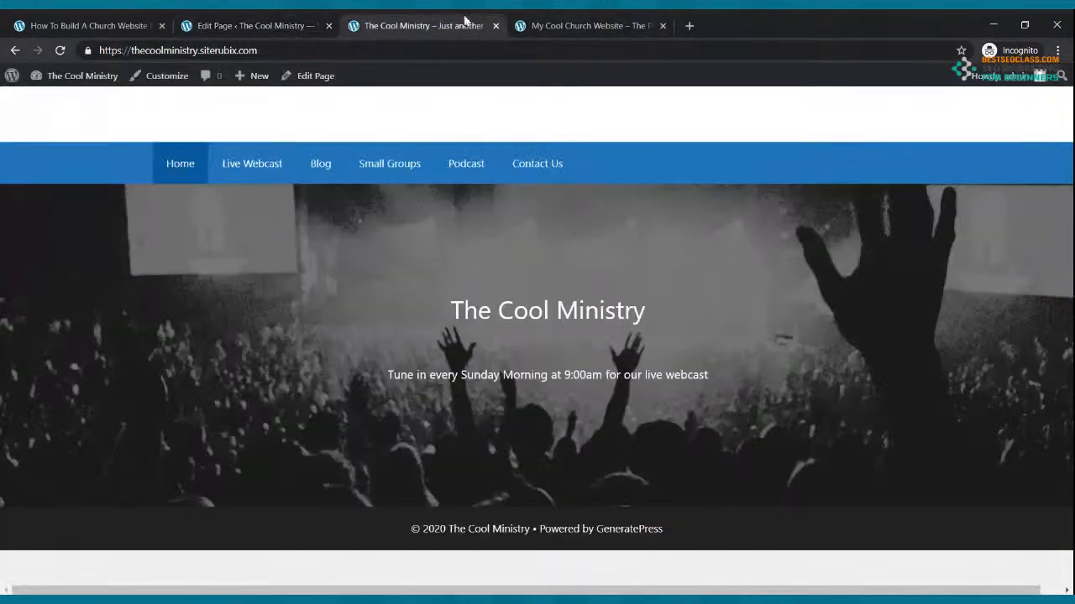
Reload the live Home page to see the yellow Watch Now button under the tagline
left_click(60, 51)
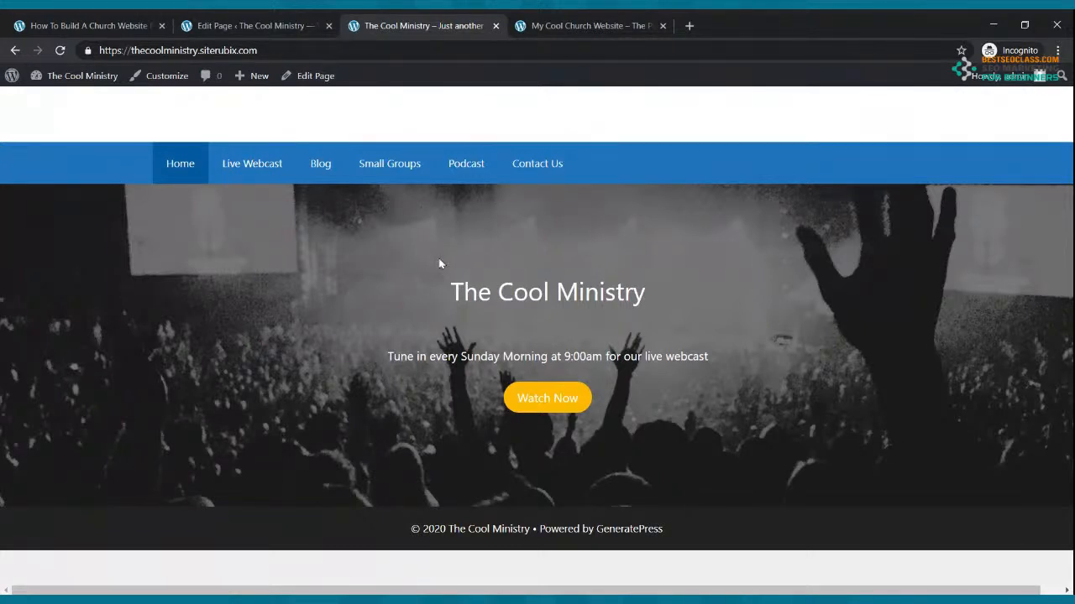
Reload the My Cool Church reference site, check the live ministry site, and return to the Home page editor
left_click(561, 24)
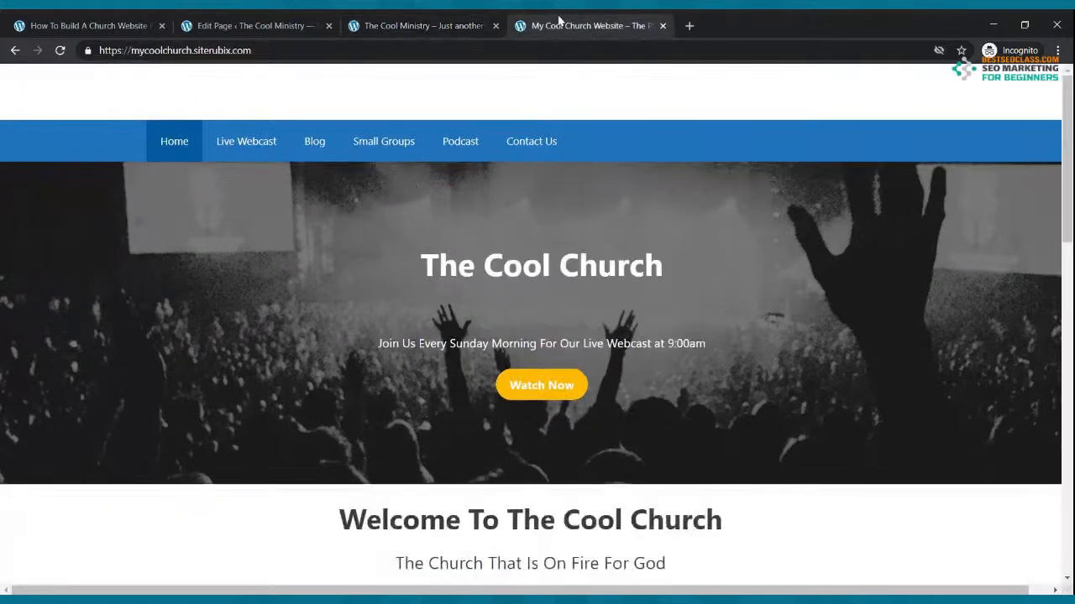
left_click(59, 50)
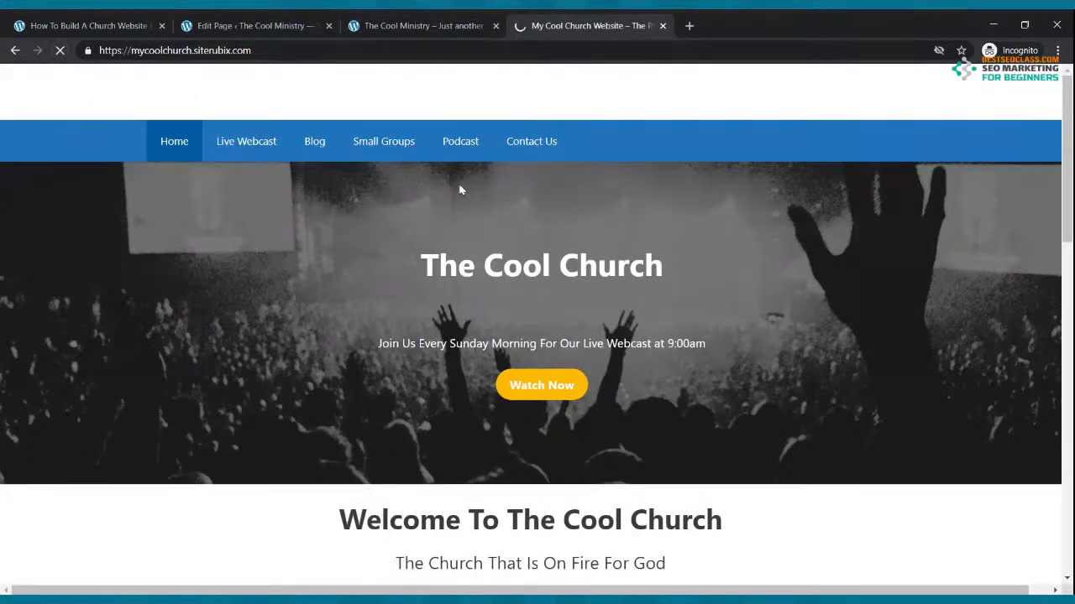
key("ctrl+shift+Tab")
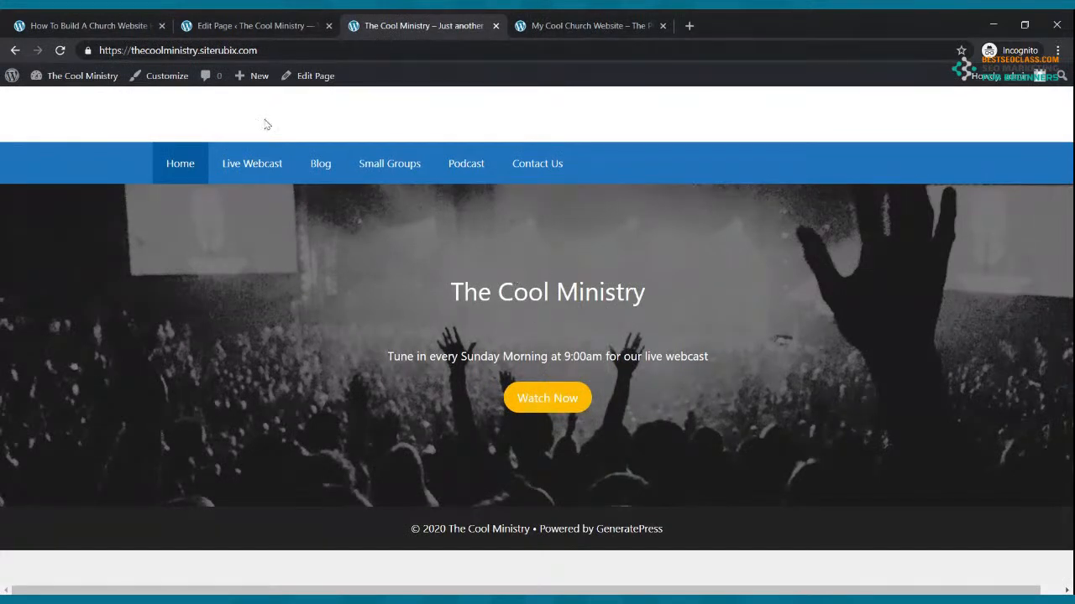
left_click(220, 25)
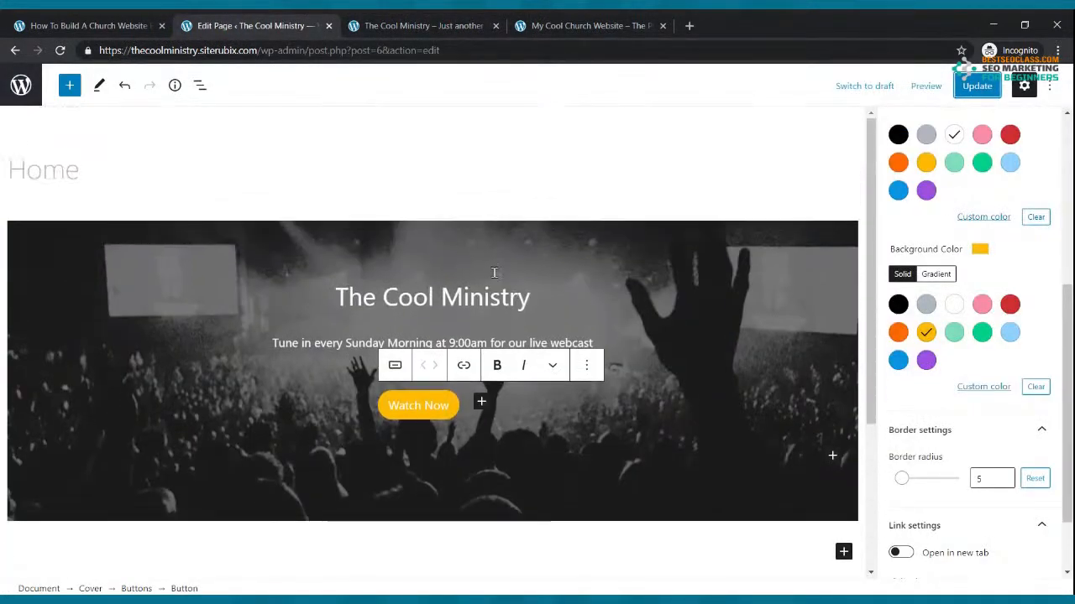
Make 'The Cool Ministry' cover title bold and update the Home page
left_click_drag(529, 299, 336, 289)
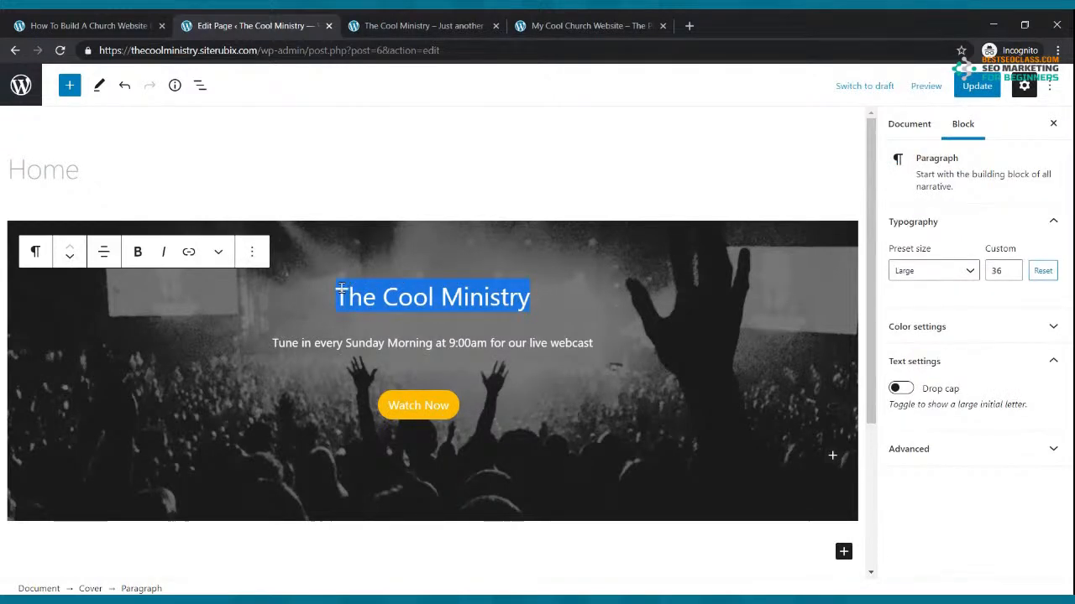
left_click(138, 253)
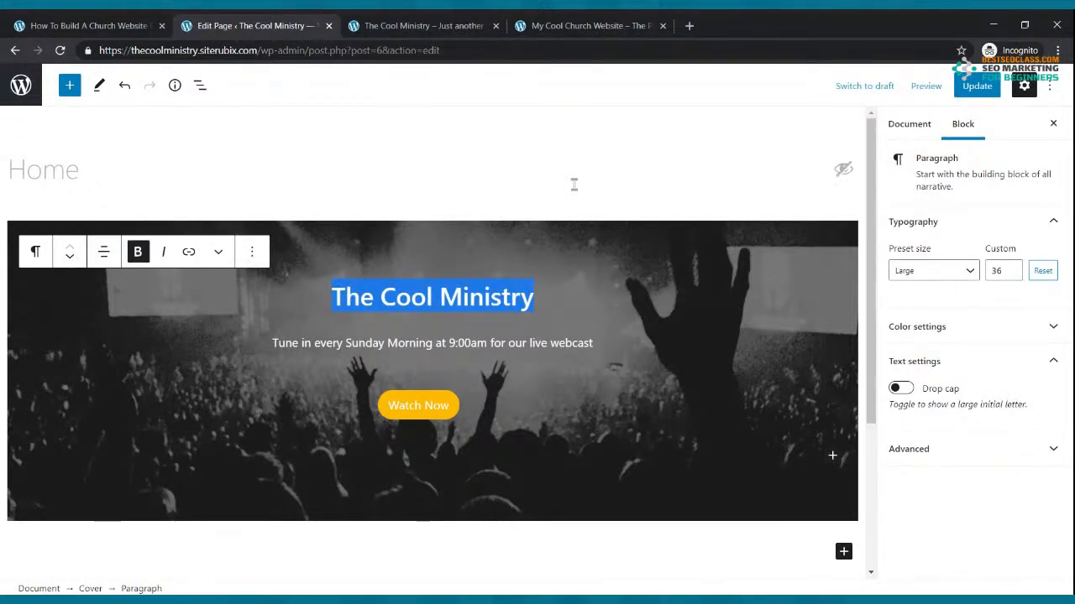
left_click(974, 88)
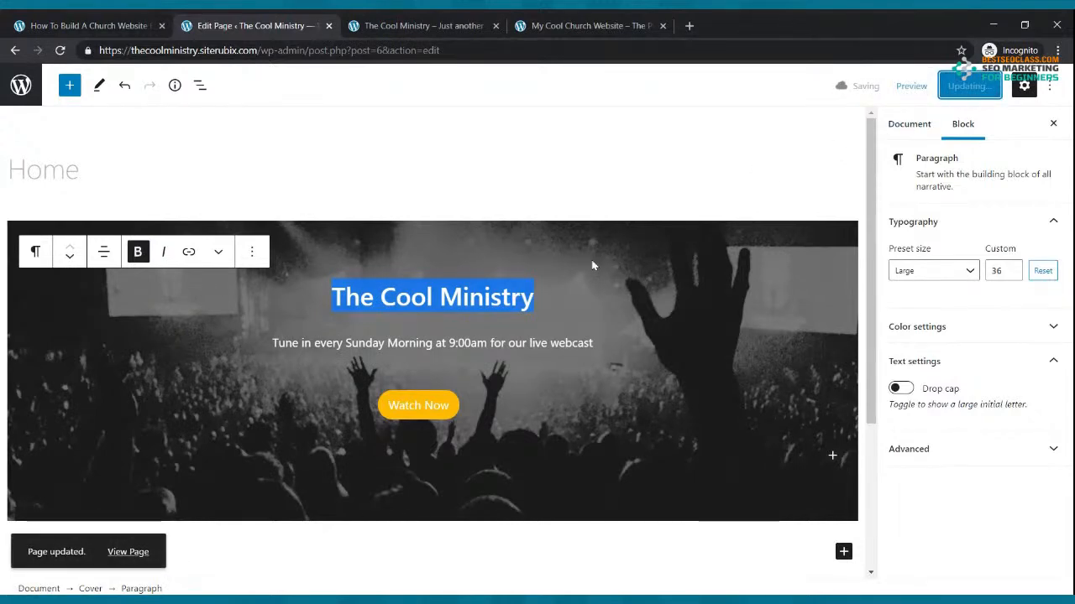
left_click(474, 257)
Reload the live site to see the bold title, then scroll the reference church site
left_click(420, 25)
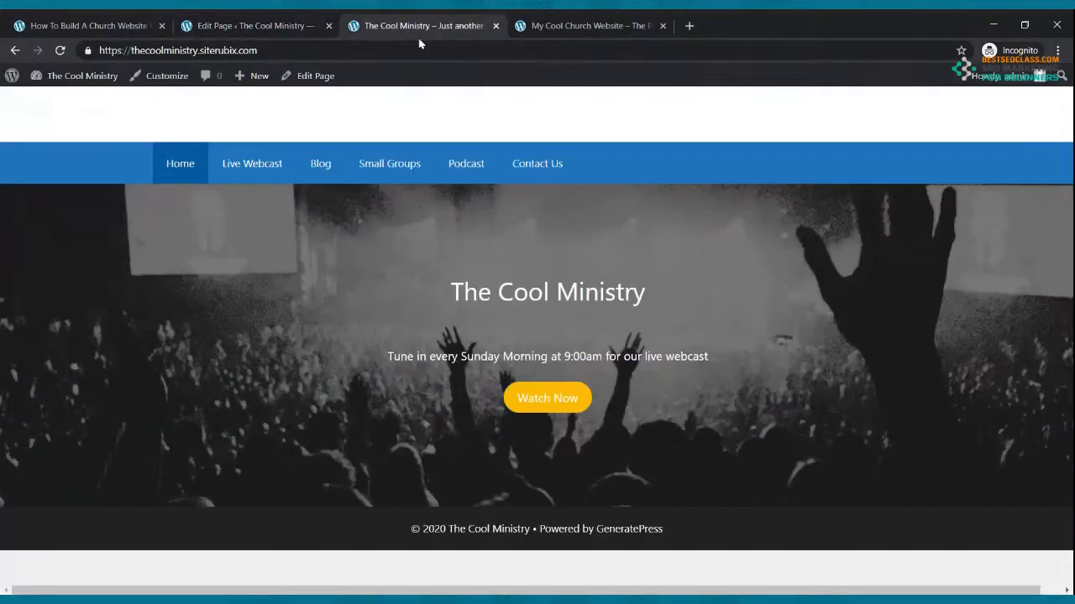
left_click(60, 51)
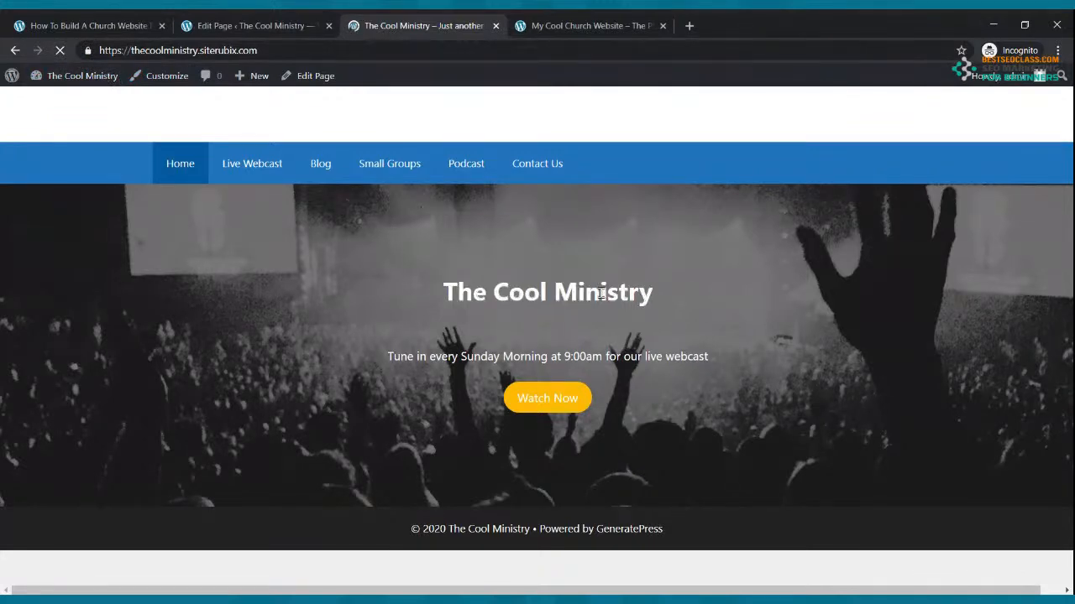
left_click(541, 25)
scroll(554, 168, "down", 3)
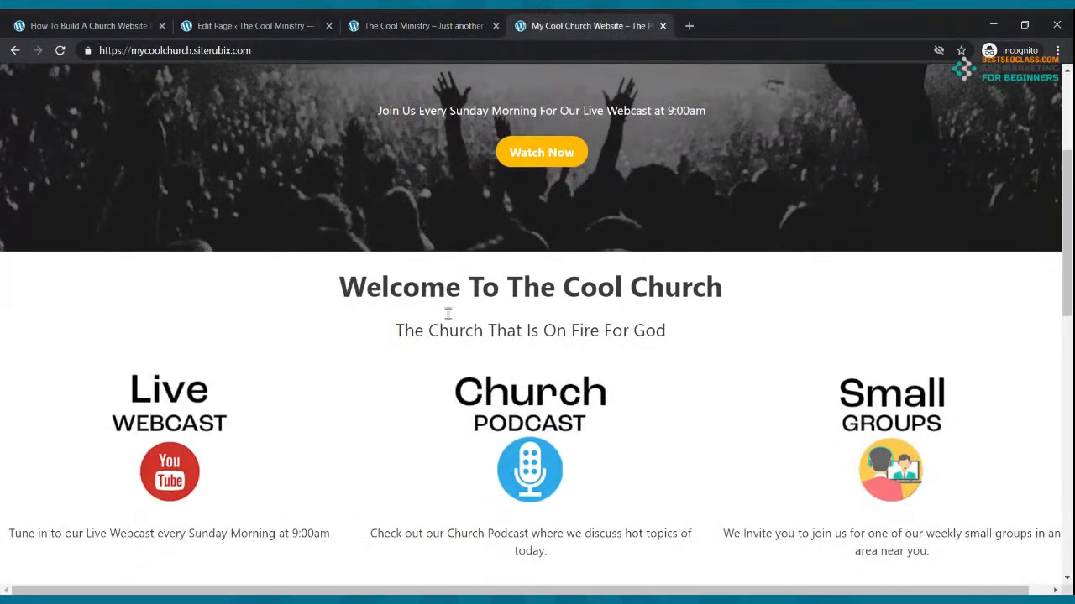
Insert a Paragraph block under the cover reading 'Welcome To The Cool Ministry'
left_click(271, 19)
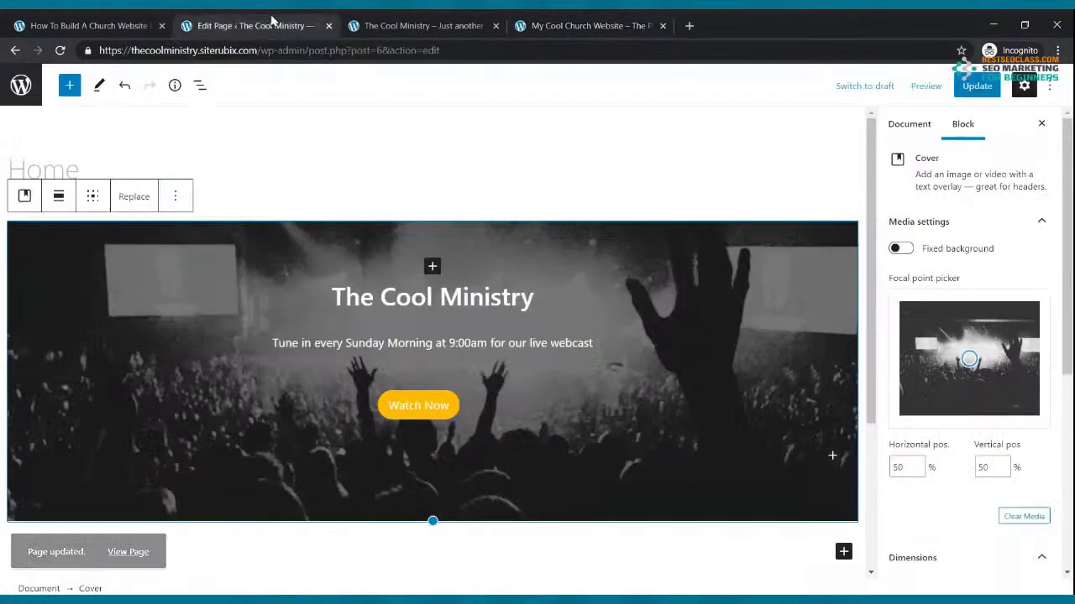
scroll(455, 288, "down", 3)
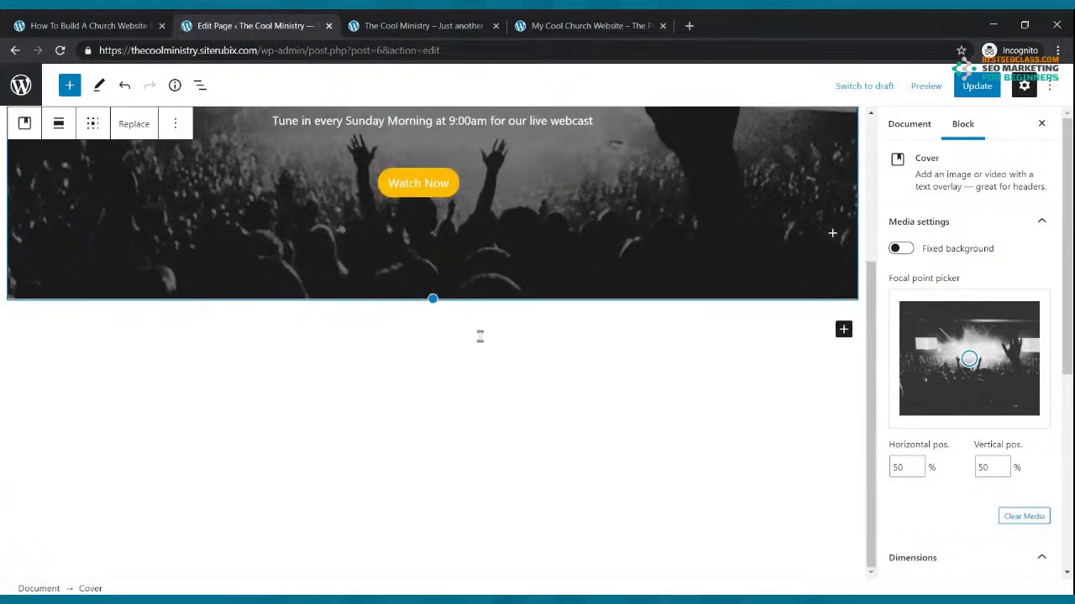
left_click(844, 330)
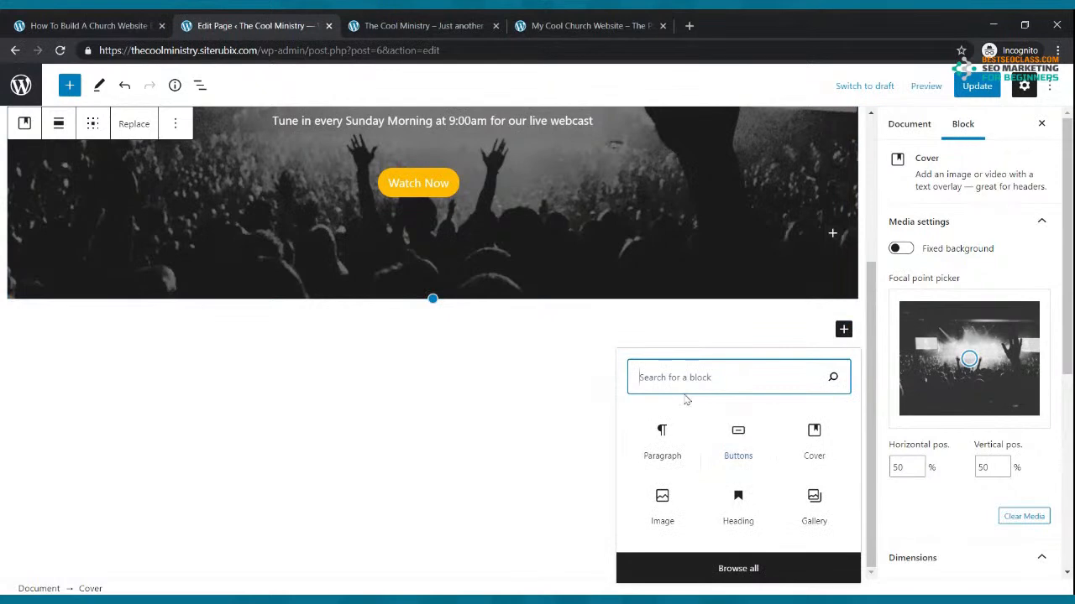
type("paragr")
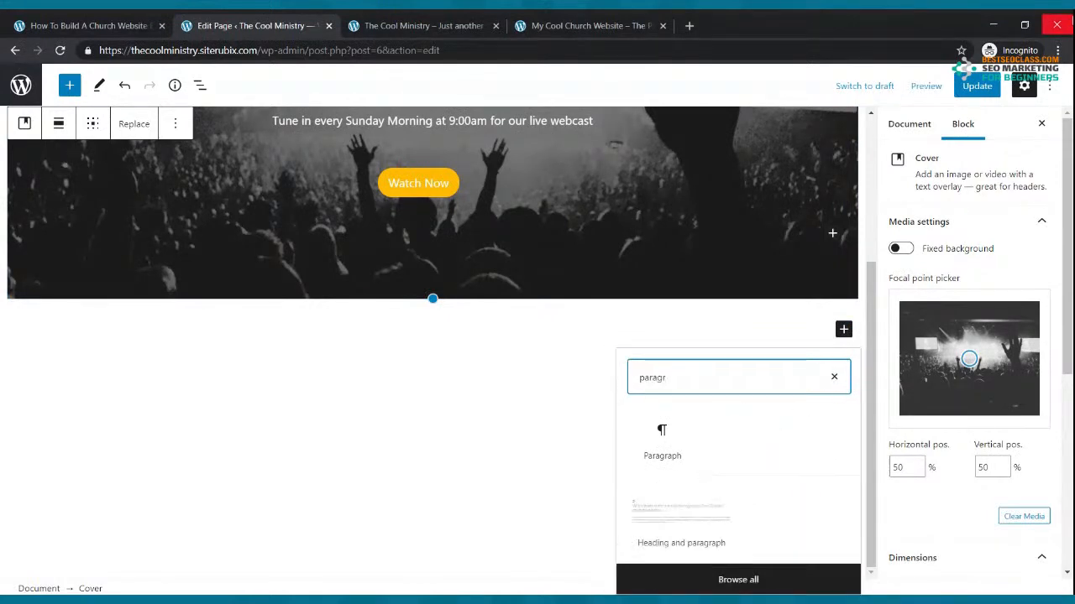
type("ah")
key("BackSpace")
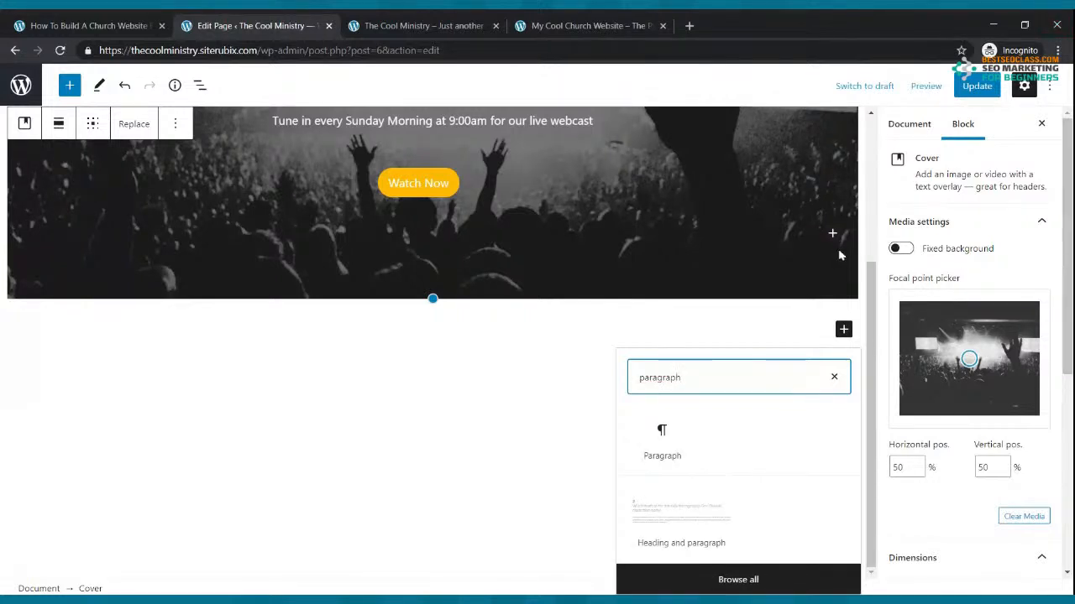
left_click(662, 445)
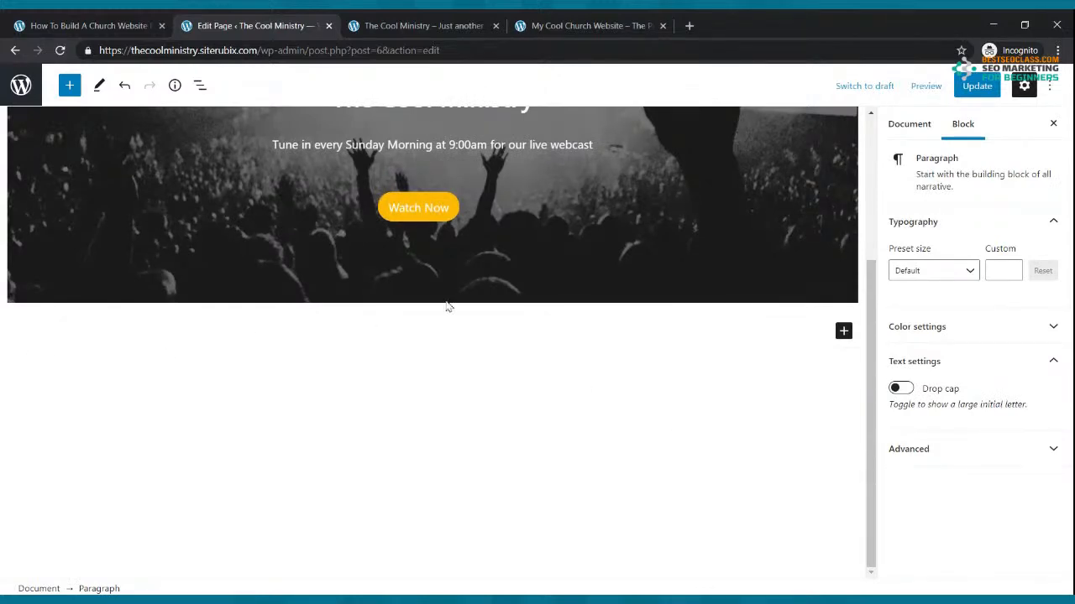
type("Welcome To The Cool Ministry")
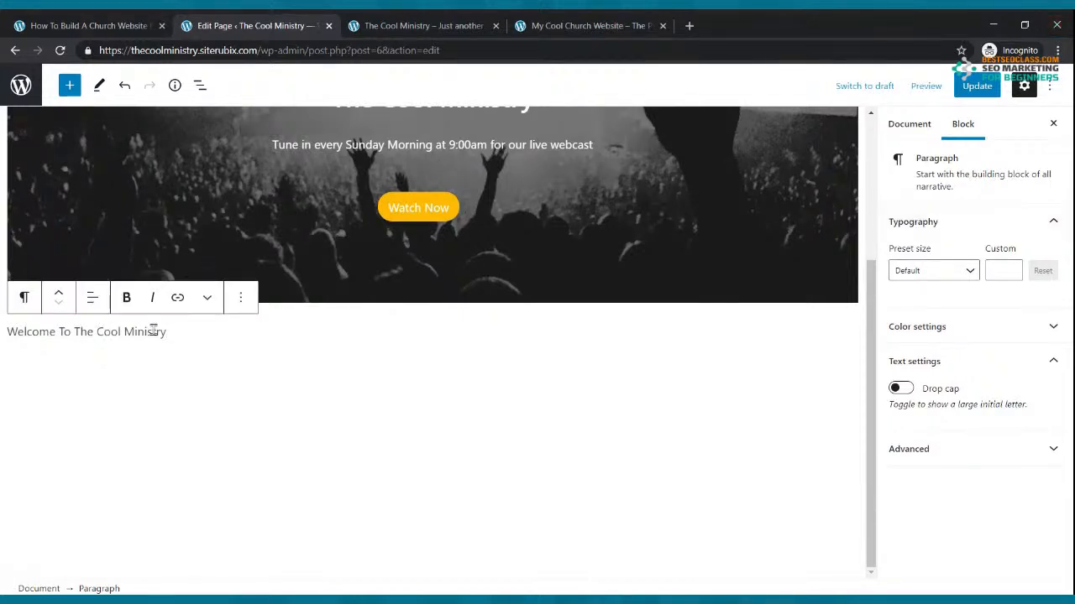
Centre the welcome paragraph and convert it into an H1 heading
left_click(92, 297)
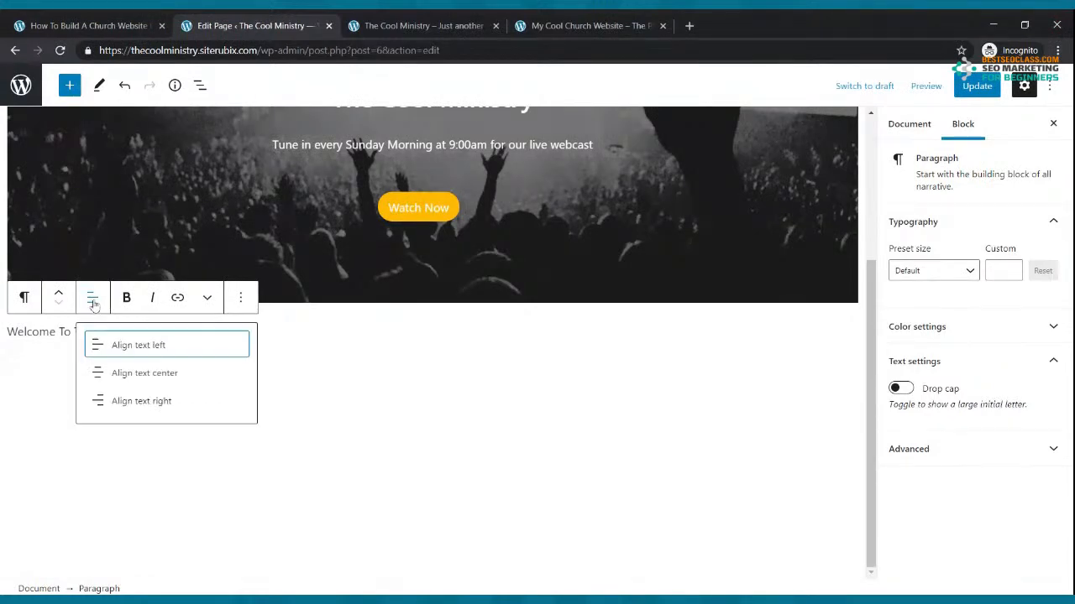
left_click(148, 376)
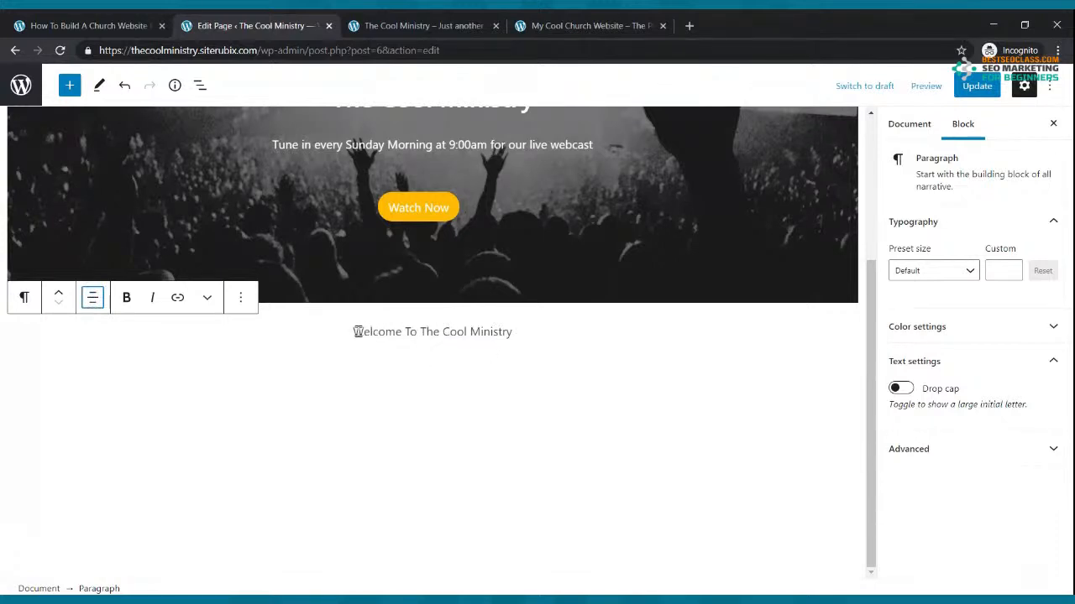
left_click_drag(355, 333, 509, 335)
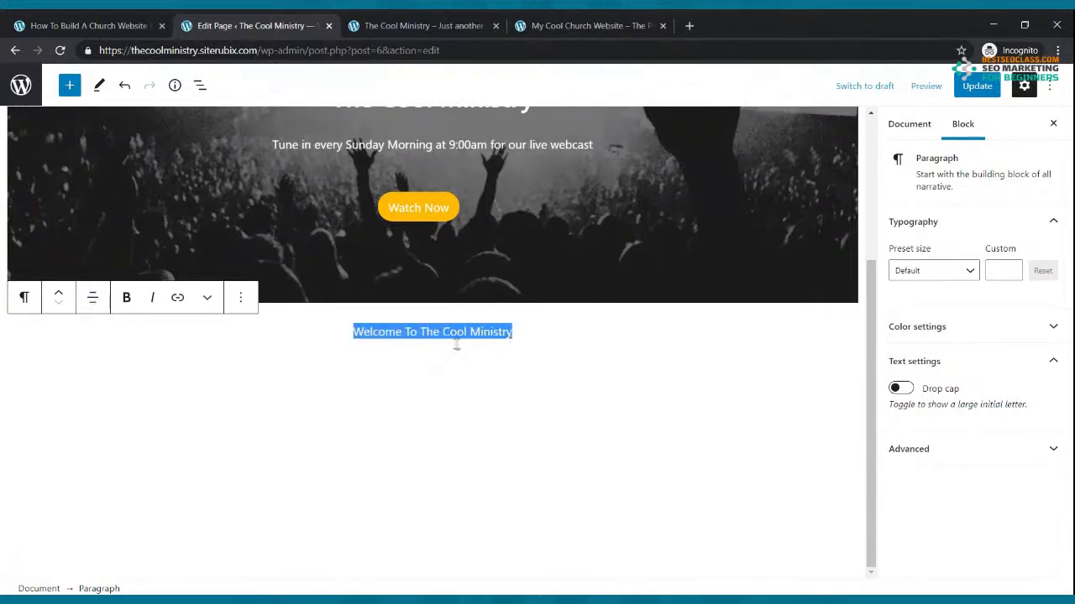
left_click(24, 301)
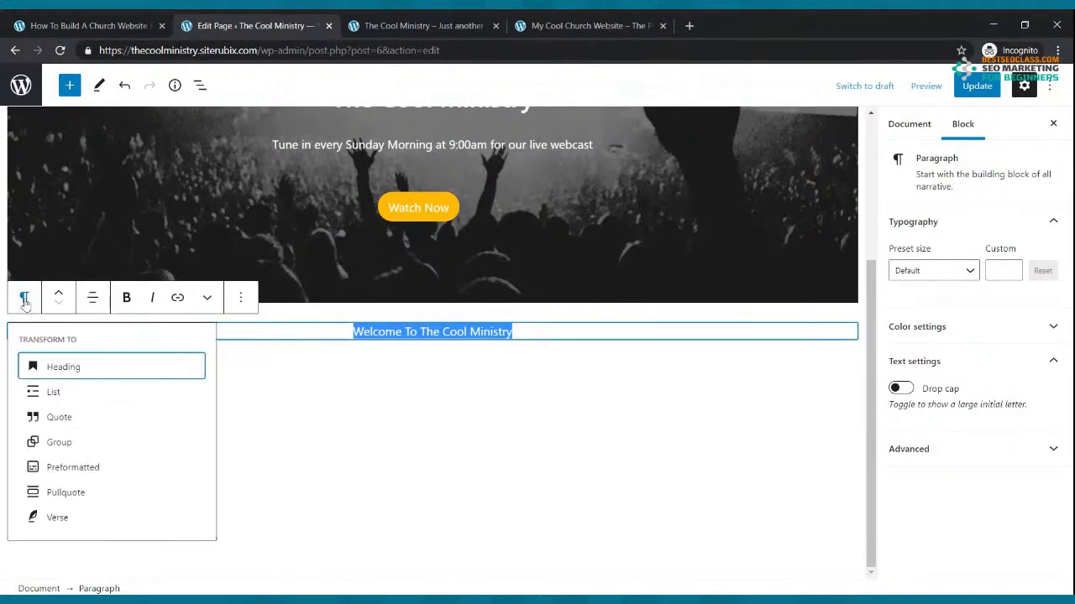
left_click(81, 369)
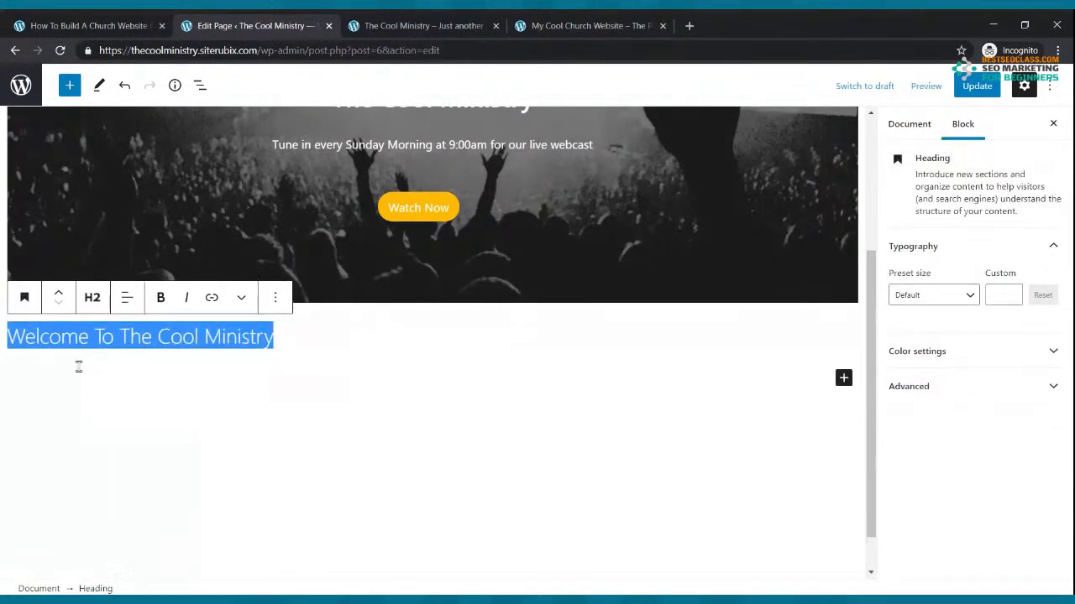
left_click(92, 300)
left_click(94, 339)
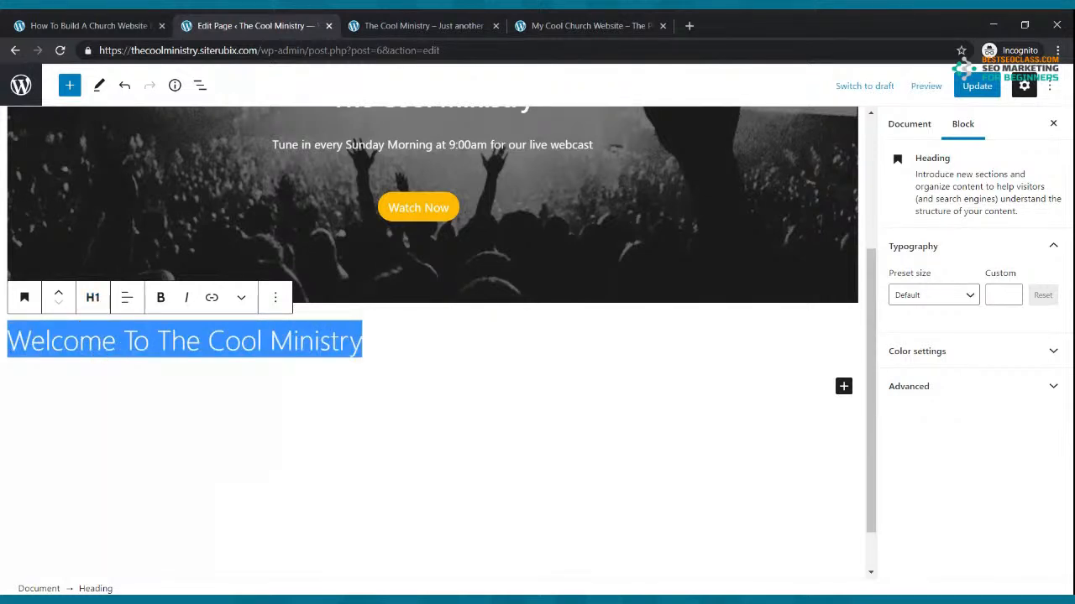
Make the welcome heading bold and centred, update the page, and view the live site
left_click(160, 298)
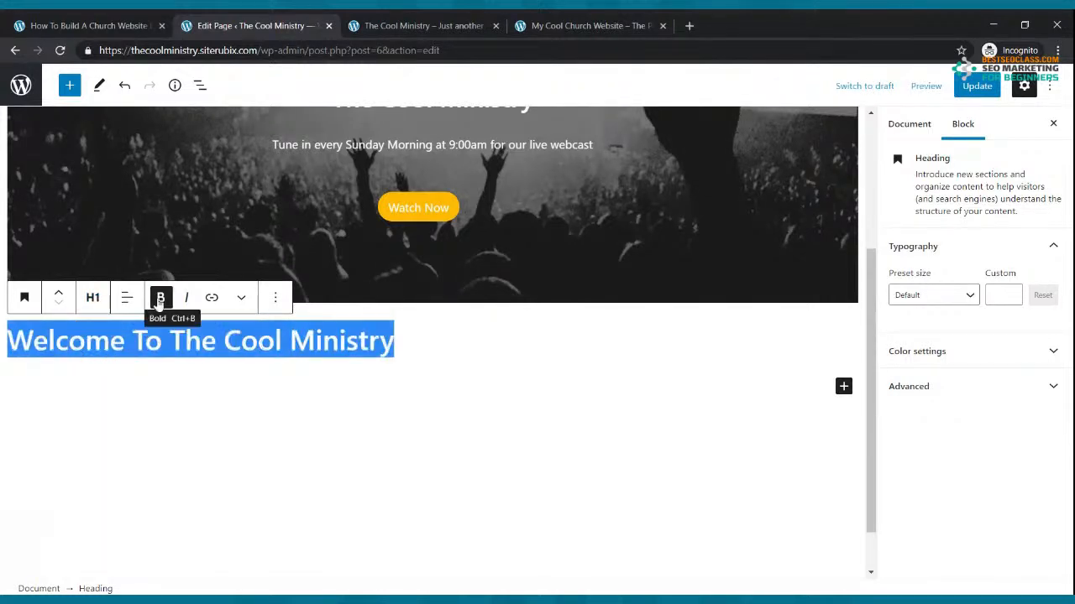
left_click(126, 299)
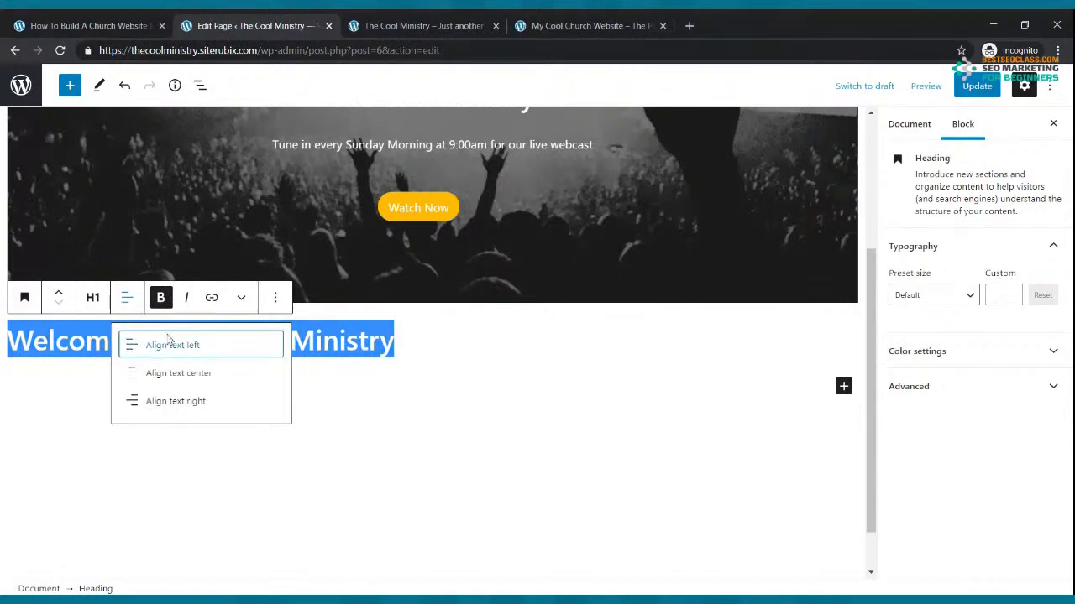
left_click(171, 375)
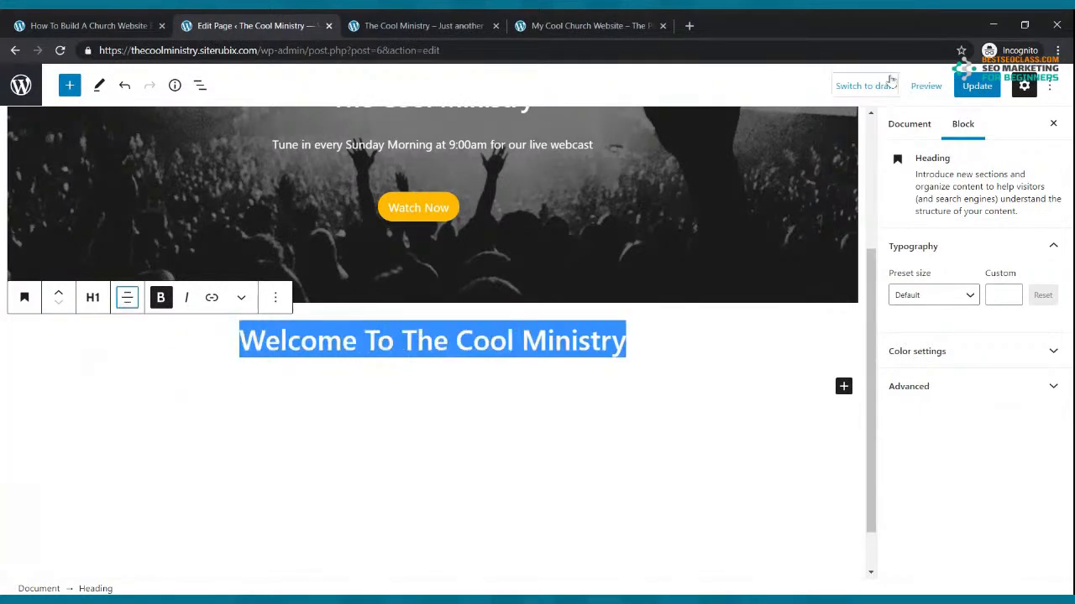
left_click(958, 88)
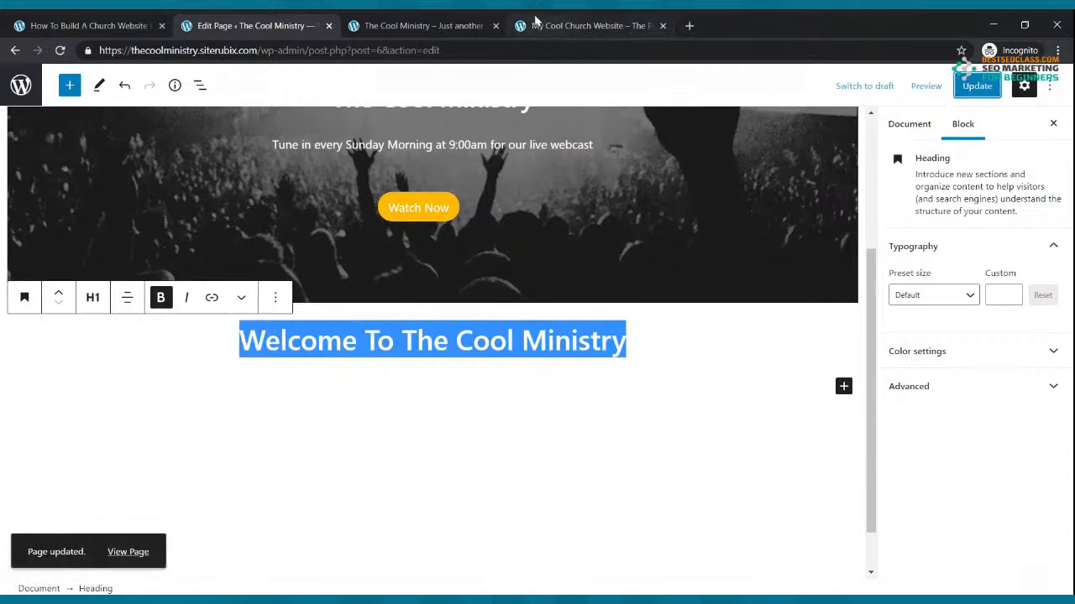
left_click(414, 25)
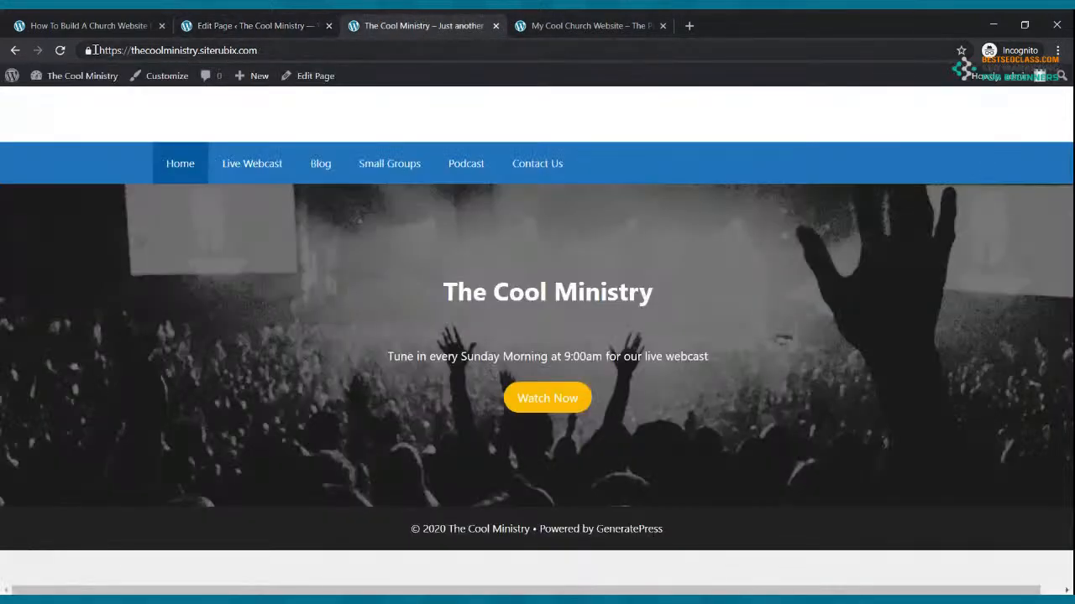
Reload the live site to see the new heading, then copy 'The Church That Is On Fire For God' from the reference site
left_click(60, 51)
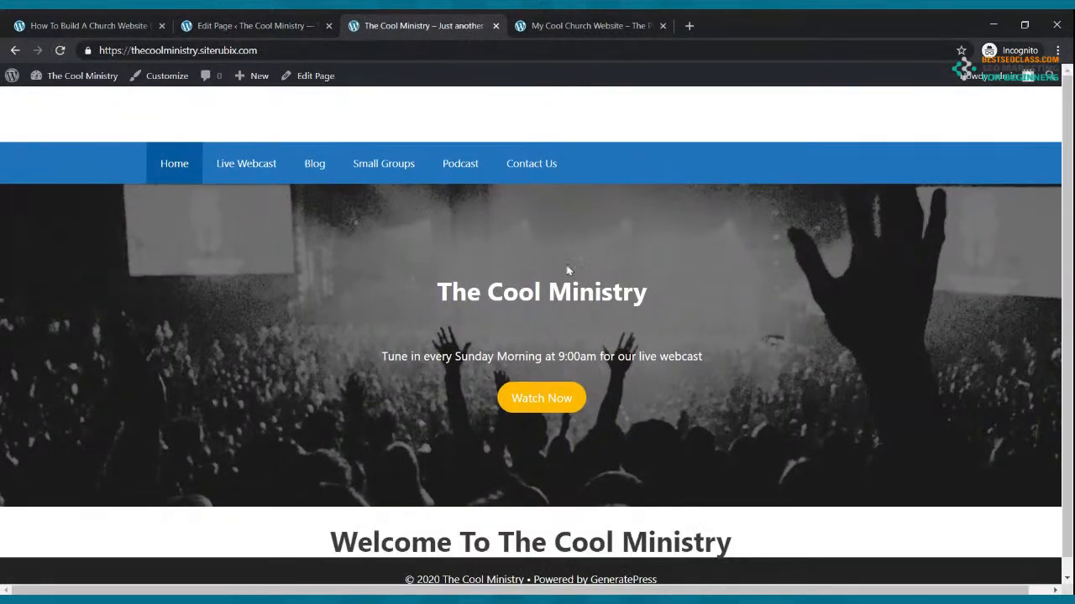
scroll(598, 278, "down", 2)
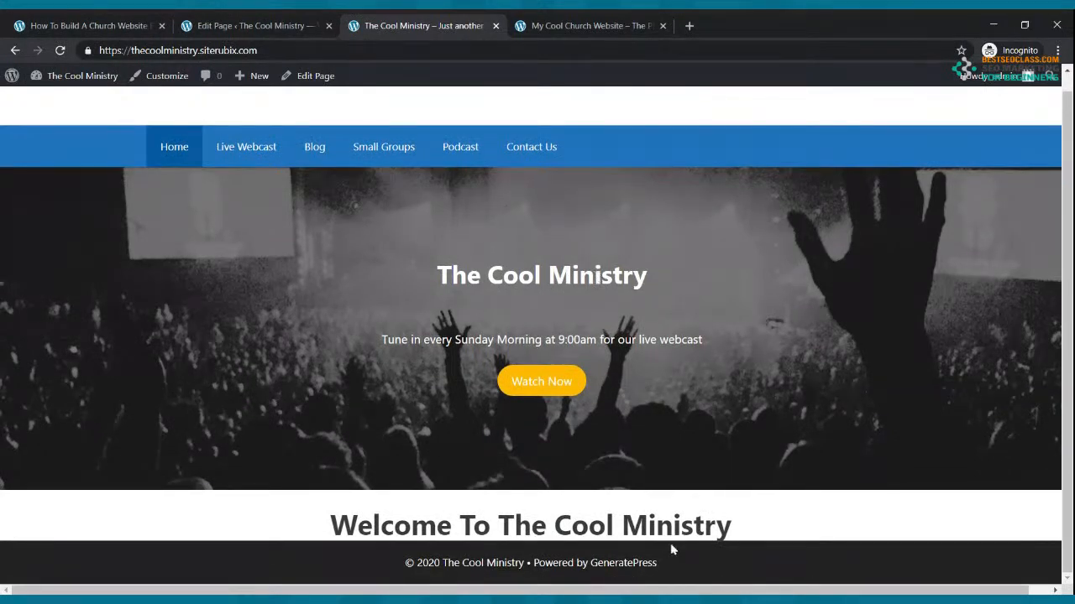
left_click(579, 25)
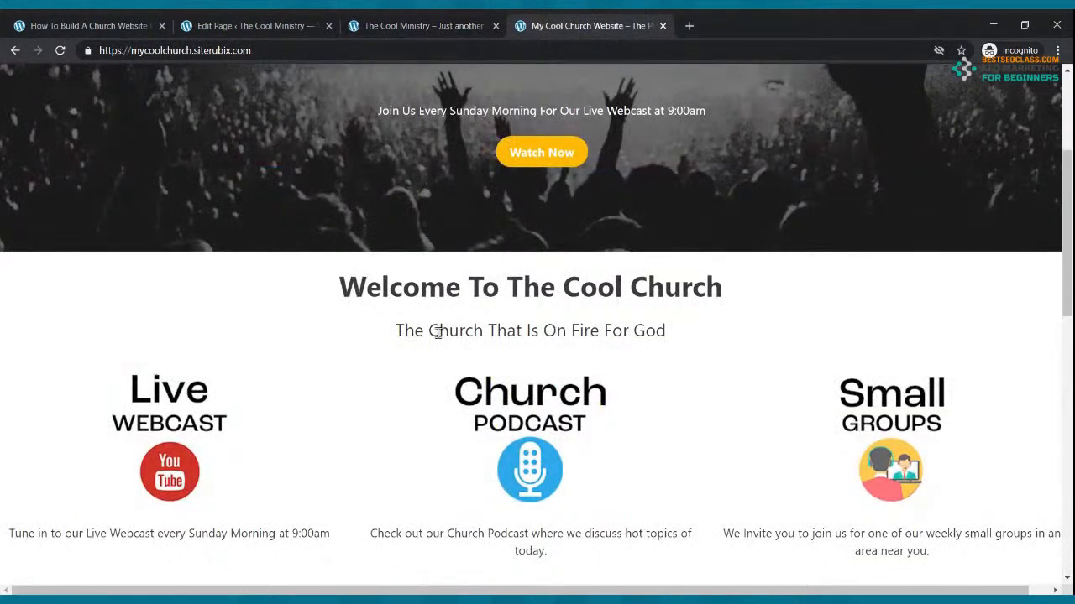
left_click_drag(395, 330, 677, 334)
key("ctrl+c")
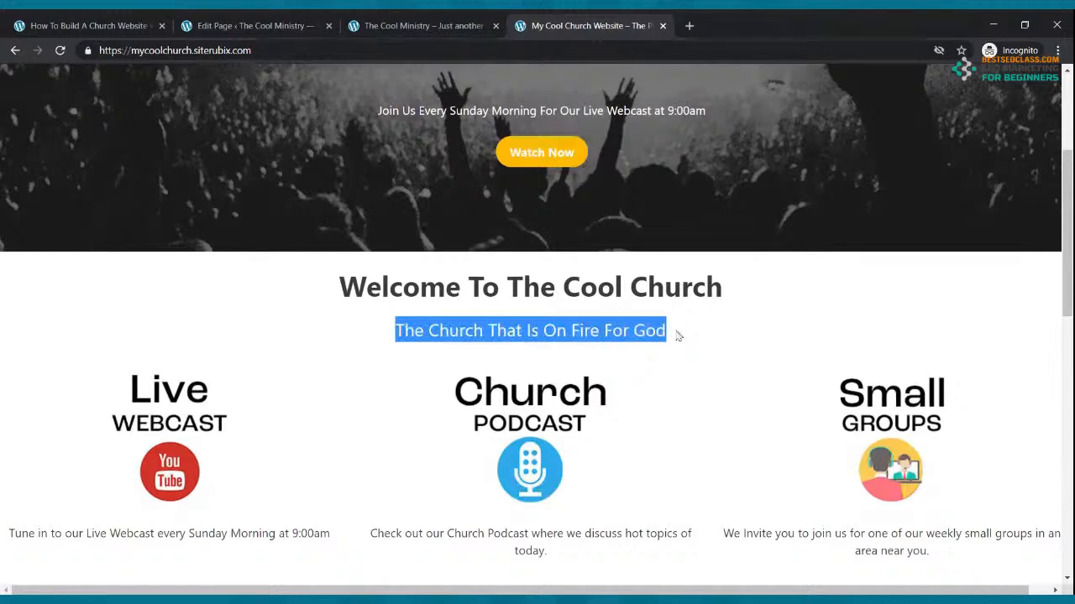
left_click(235, 26)
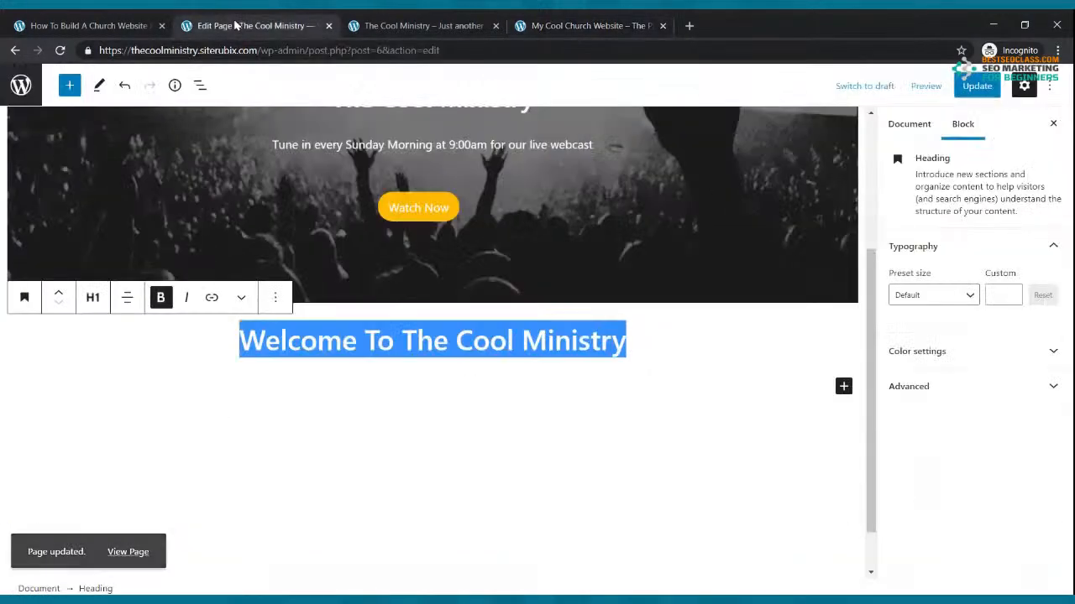
Add a paragraph under the heading with the pasted subtitle, bold and centred
left_click(651, 346)
left_click(843, 386)
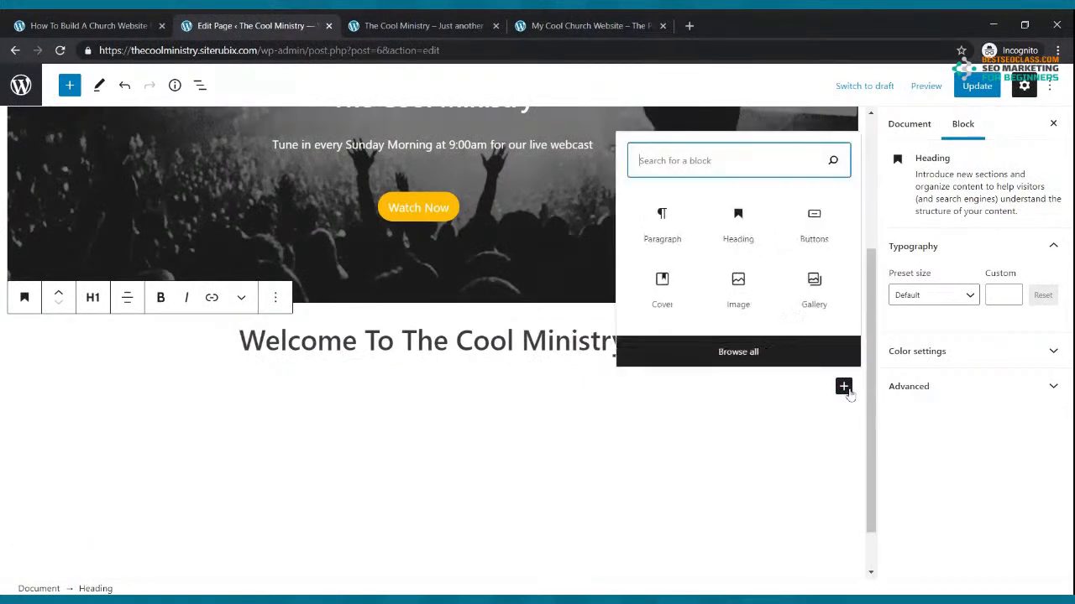
left_click(662, 242)
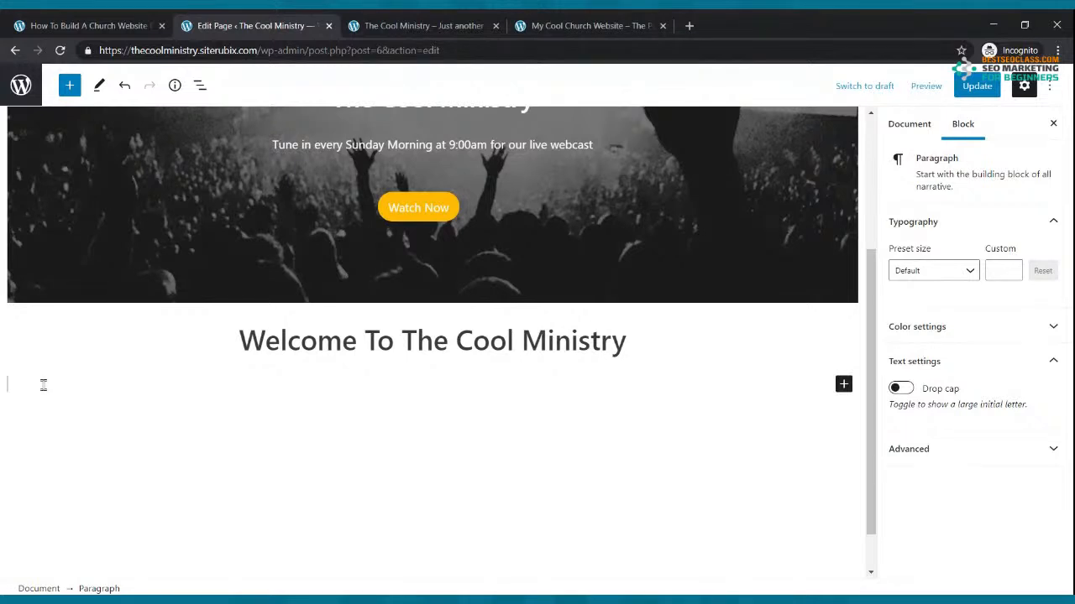
key("ctrl+v")
left_click_drag(206, 384, 7, 383)
left_click(126, 350)
left_click(90, 354)
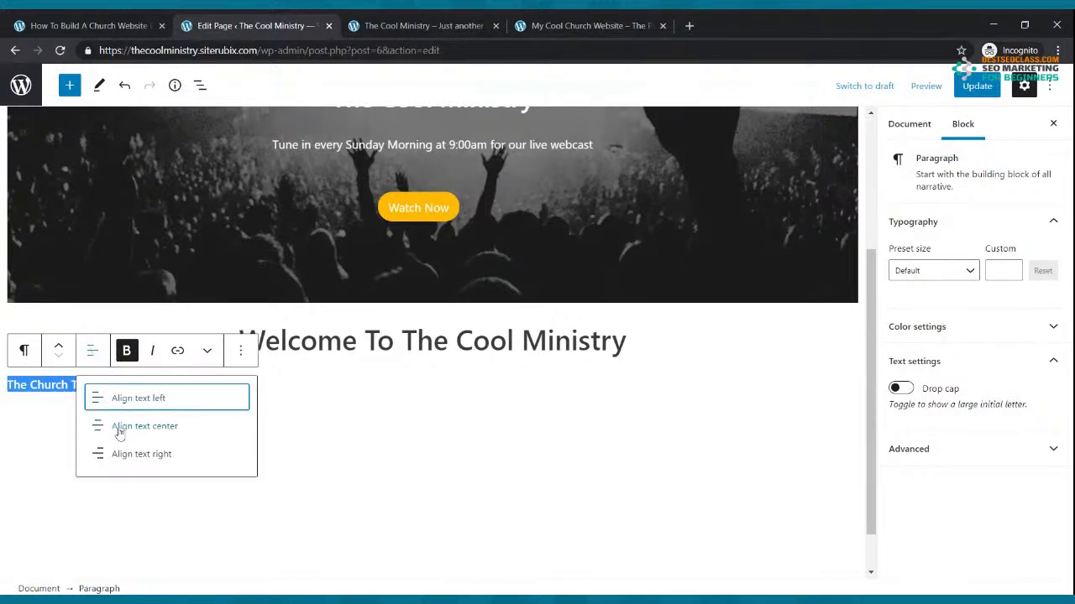
left_click(121, 430)
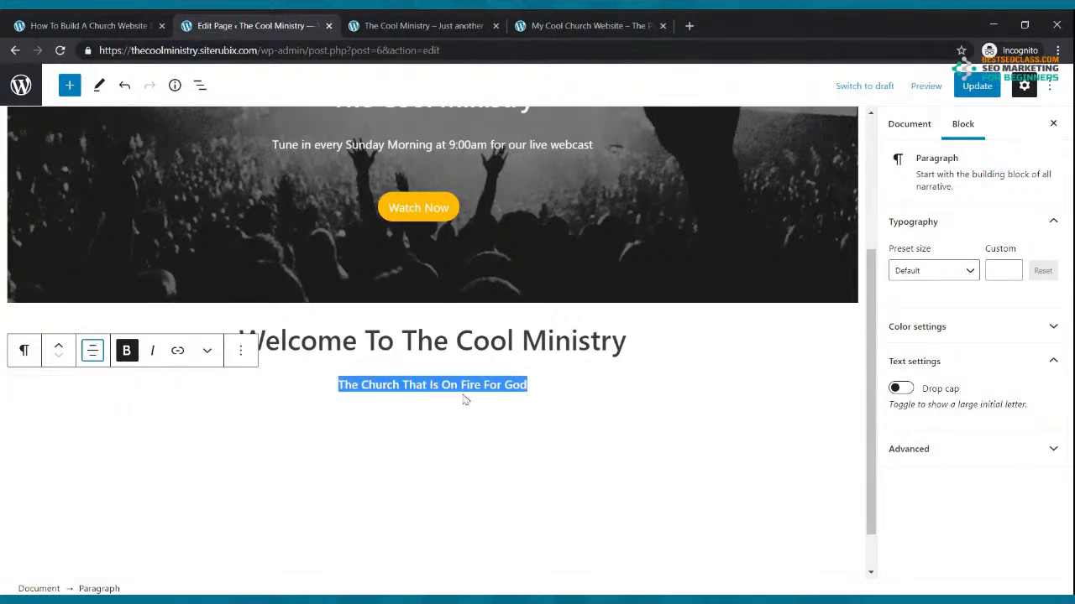
left_click(463, 384)
Give the subtitle a custom font size of 28 and update the page
left_click(537, 383)
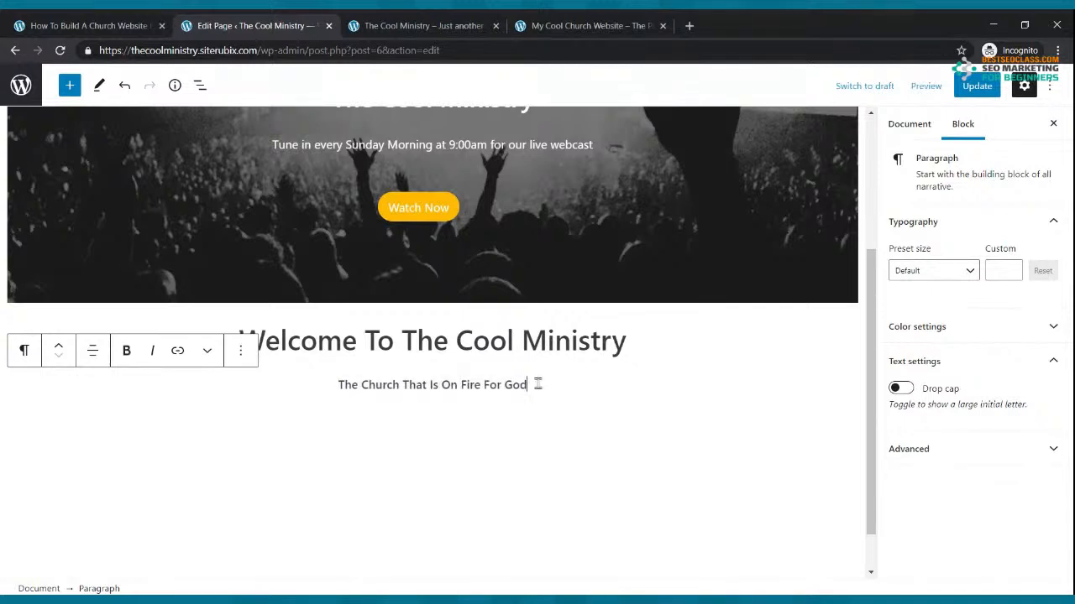
left_click_drag(529, 383, 335, 385)
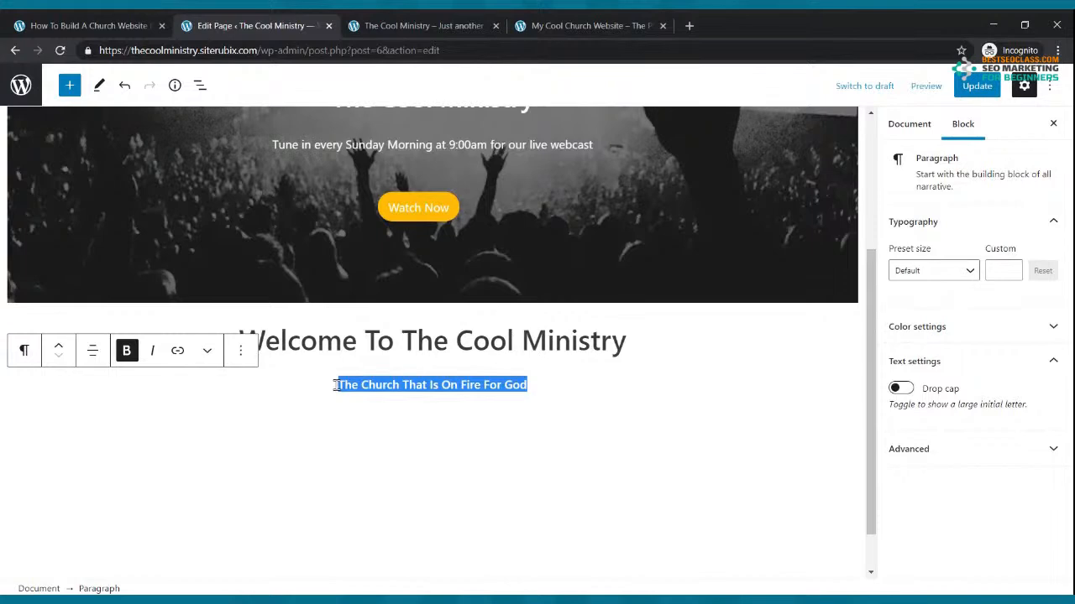
left_click(970, 277)
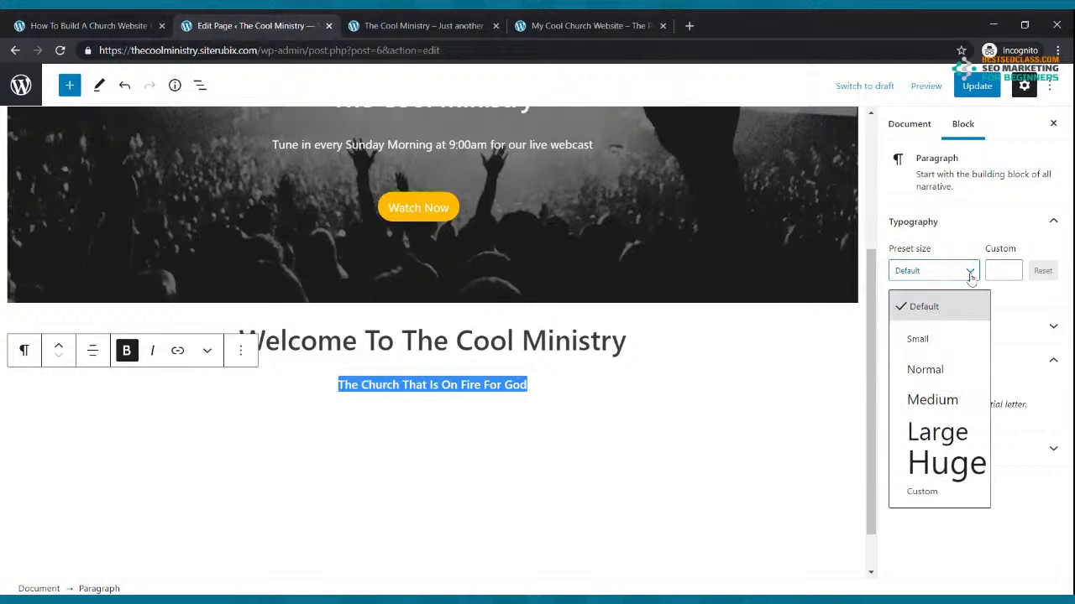
left_click(927, 430)
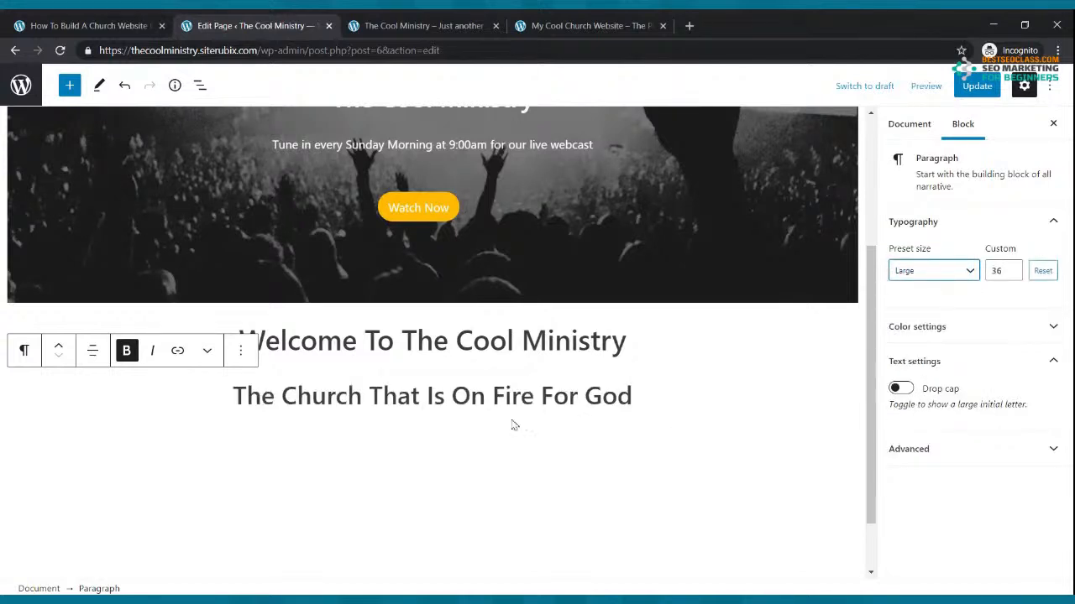
left_click(968, 276)
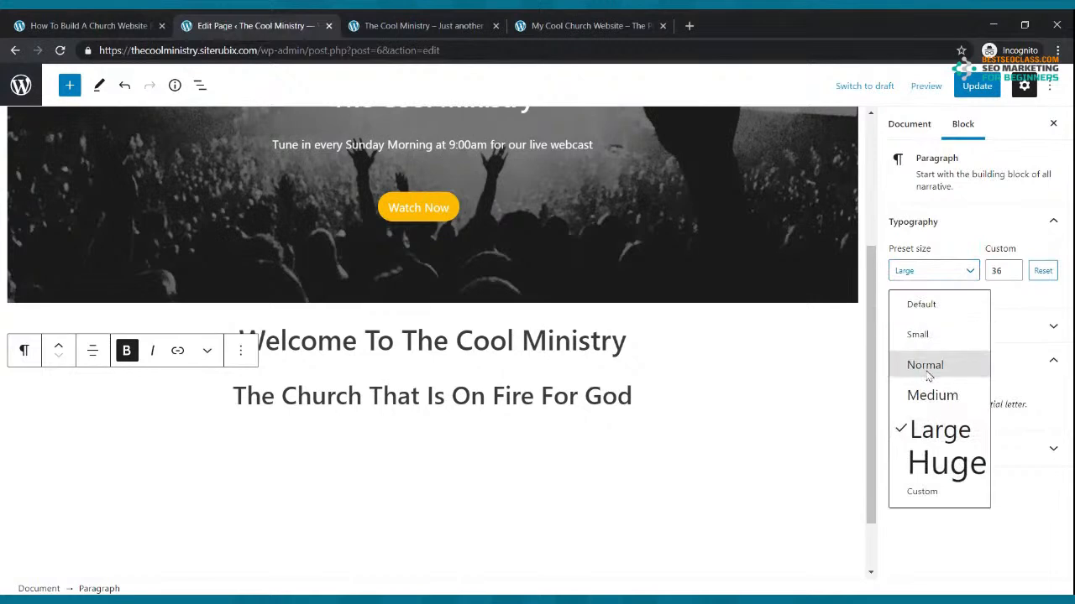
left_click(930, 395)
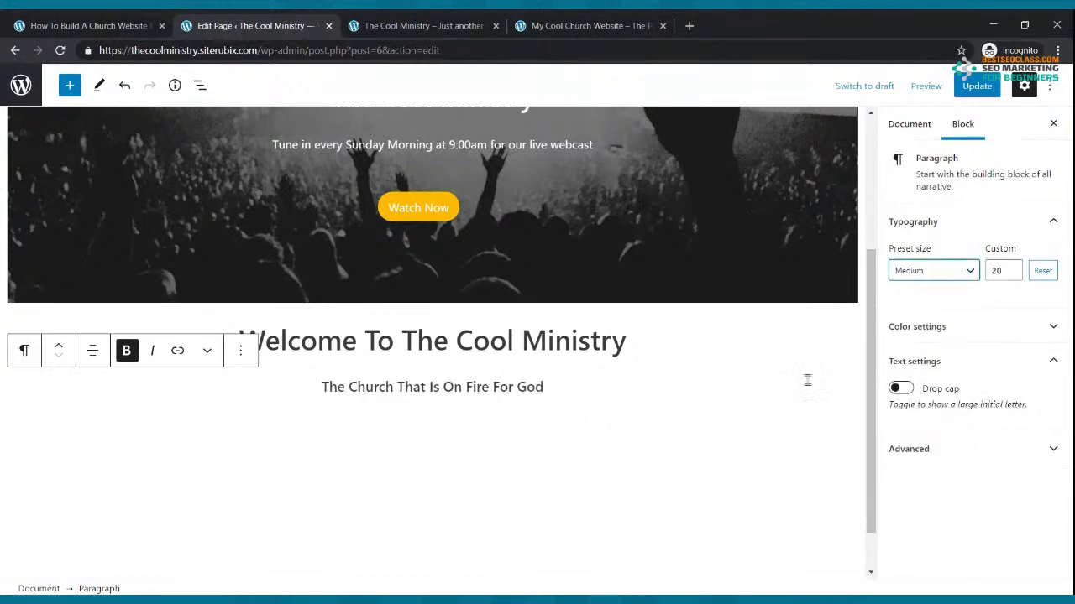
left_click(1012, 269)
left_click(1013, 269)
left_click(1012, 268)
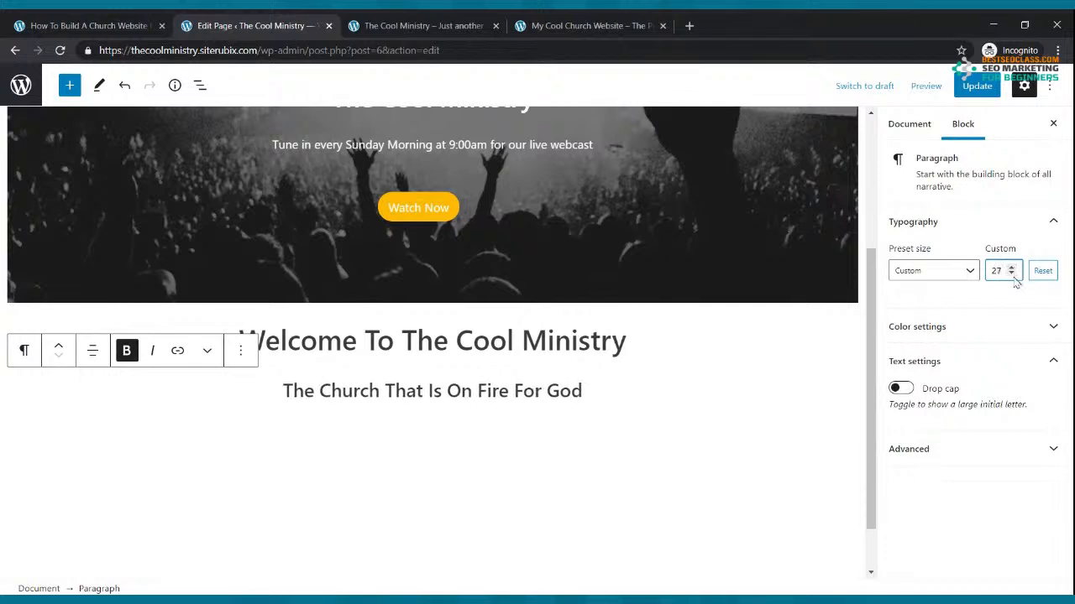
left_click(1013, 275)
left_click(1012, 274)
left_click(1013, 274)
left_click(1013, 267)
left_click(1013, 267)
left_click(1012, 267)
left_click(1012, 267)
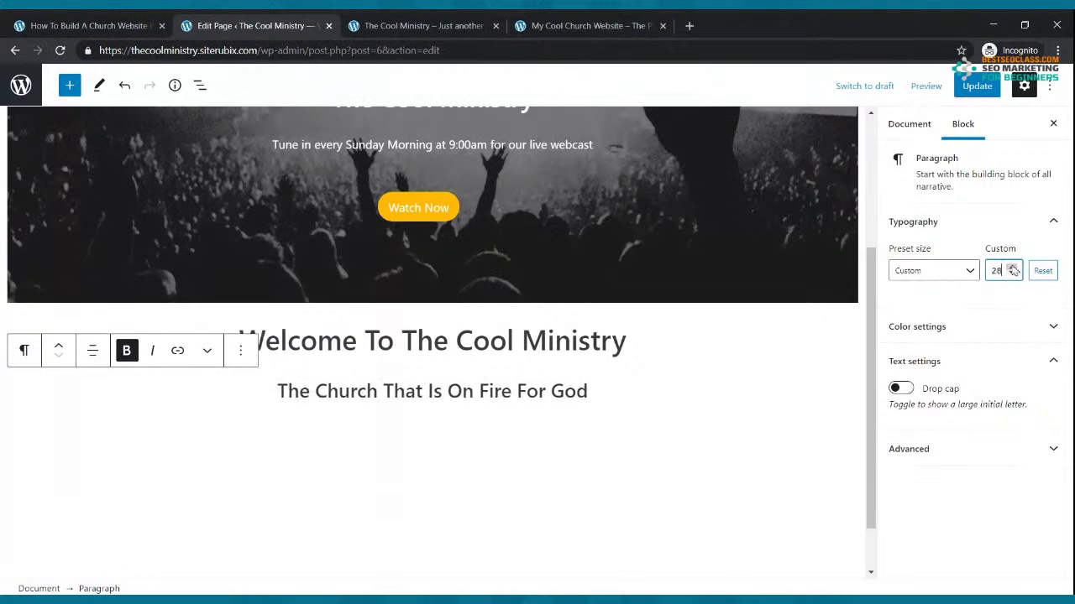
left_click(979, 93)
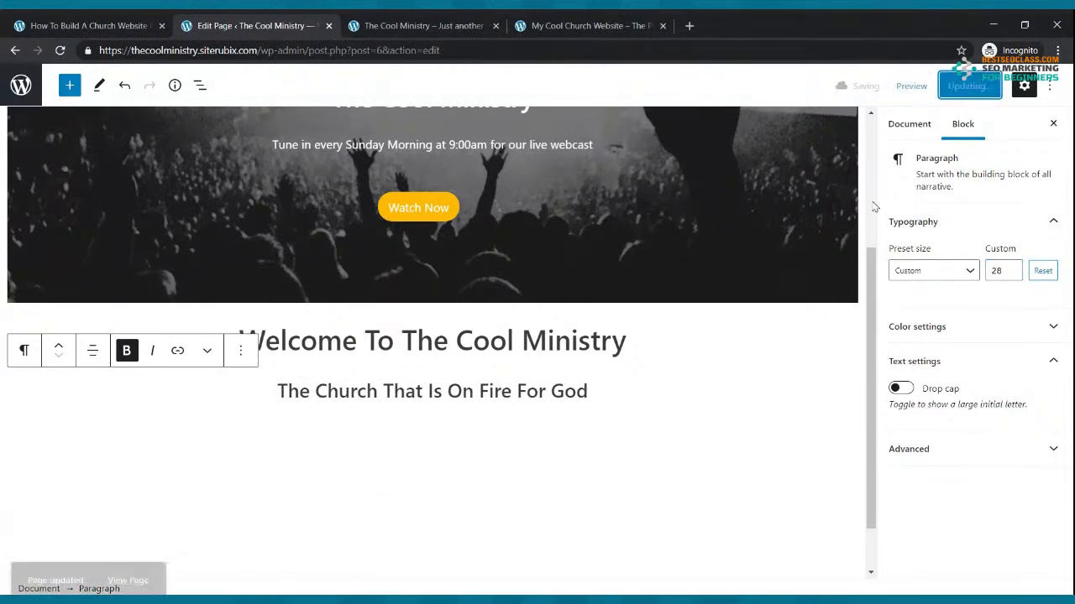
left_click(432, 21)
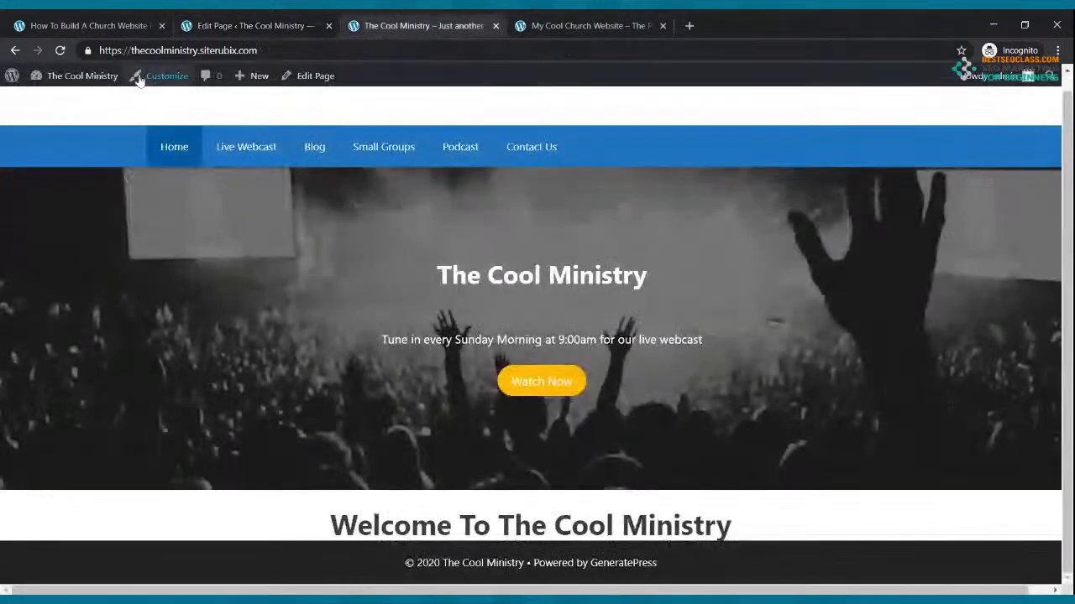
left_click(60, 51)
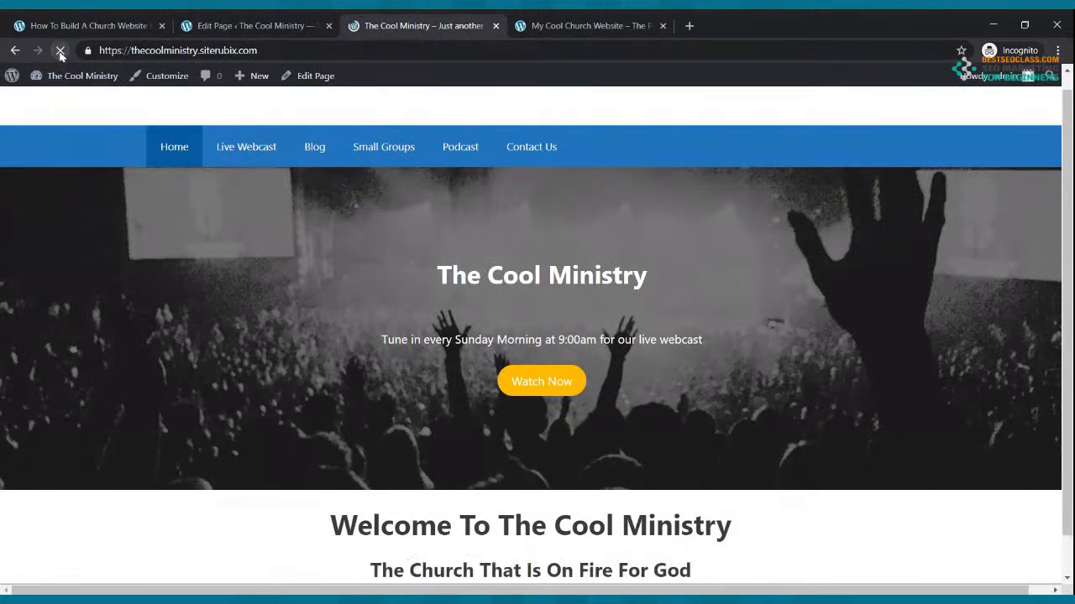
scroll(564, 248, "down", 1)
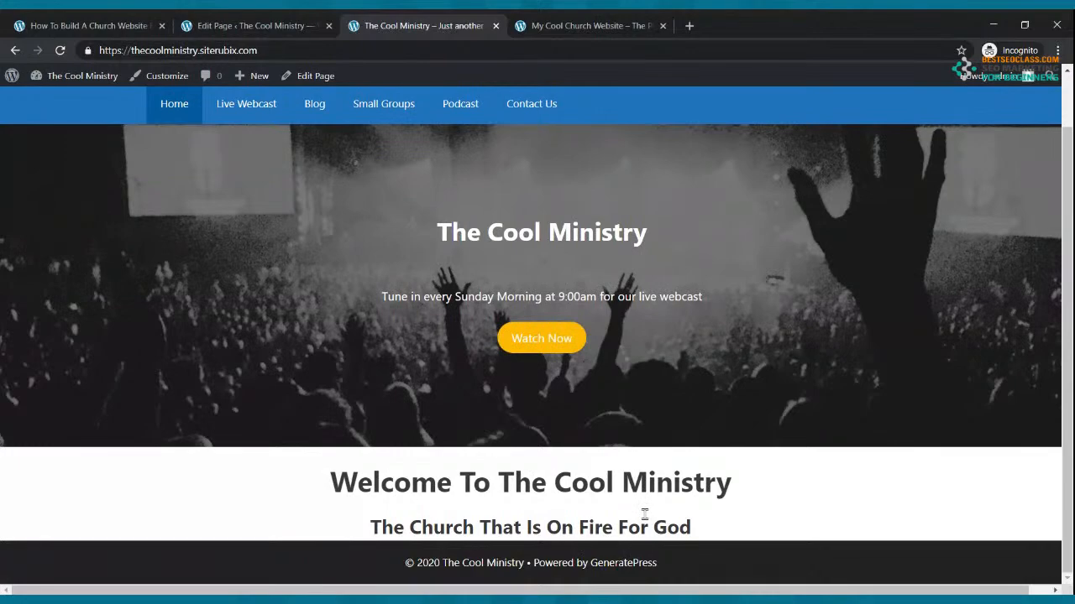
scroll(640, 277, "up", 2)
left_click(592, 25)
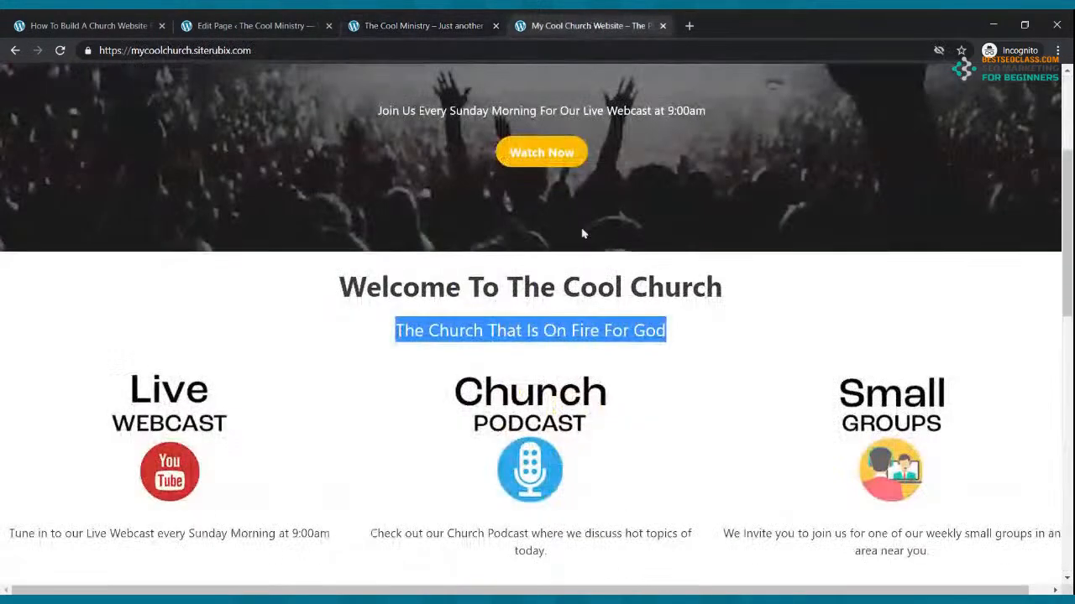
scroll(583, 234, "down", 3)
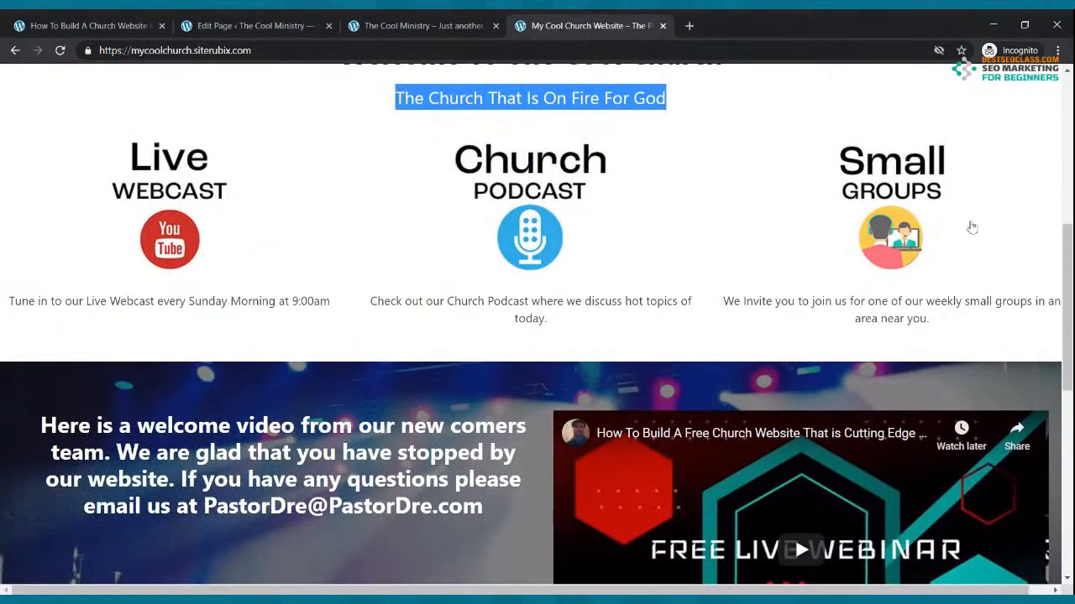
left_click(252, 25)
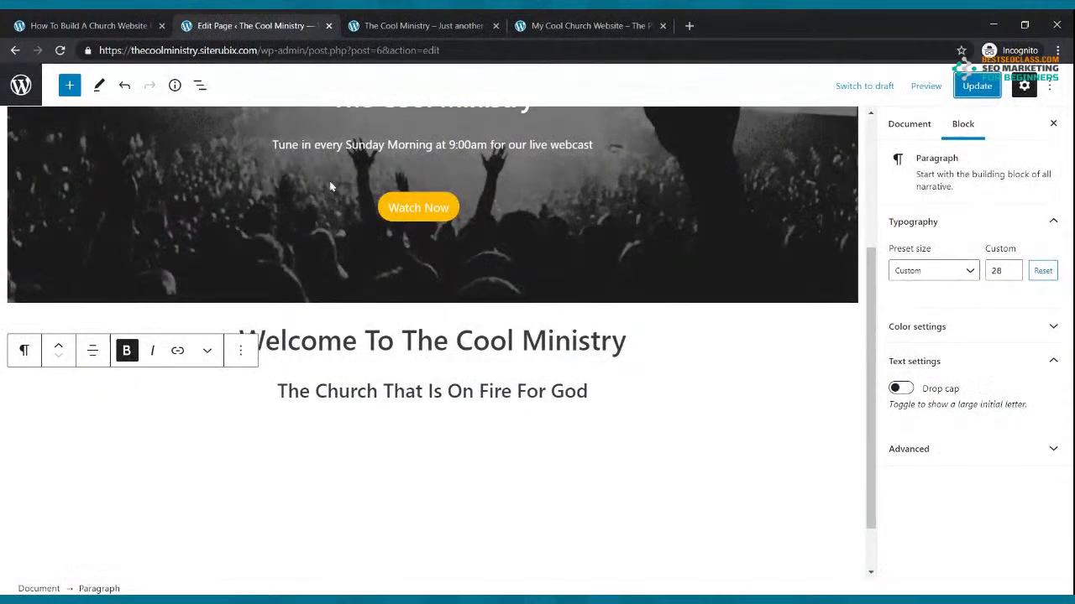
Insert a 33/33/33 Columns block below the subtitle and update the page
left_click(534, 410)
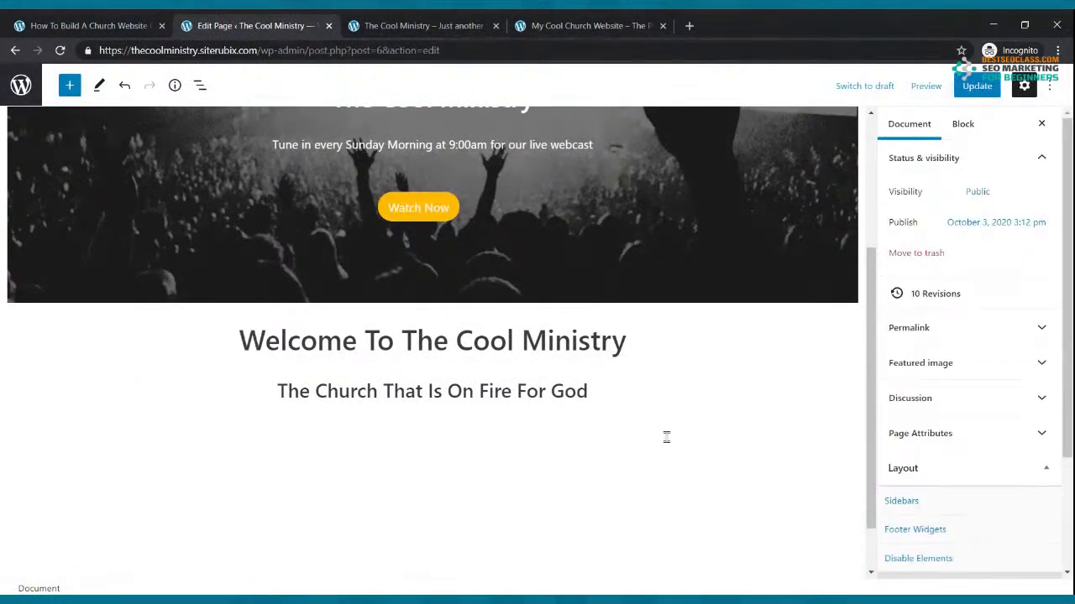
left_click(629, 432)
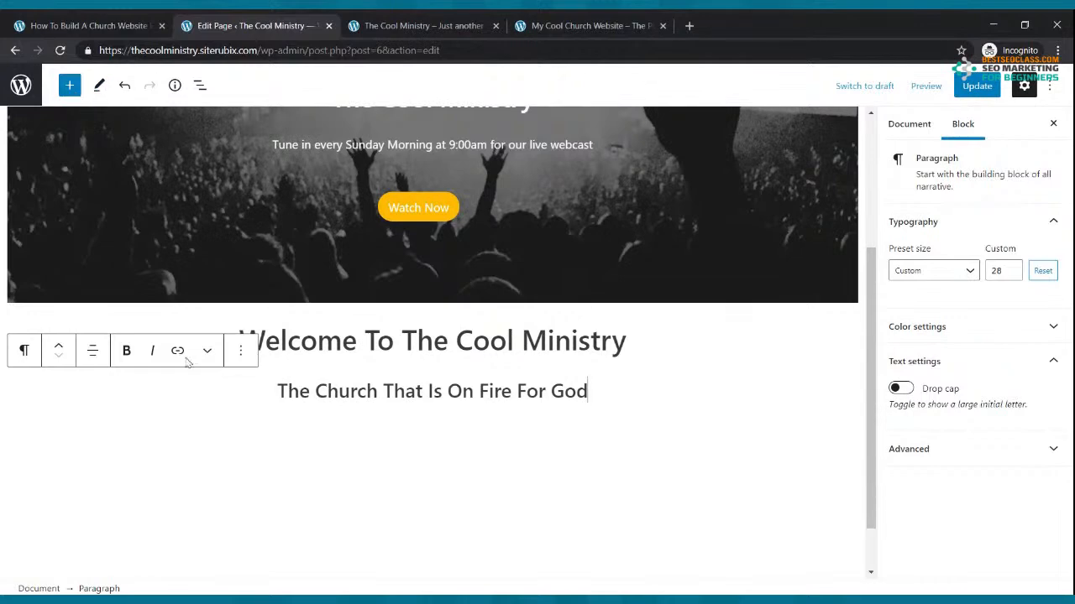
left_click(71, 87)
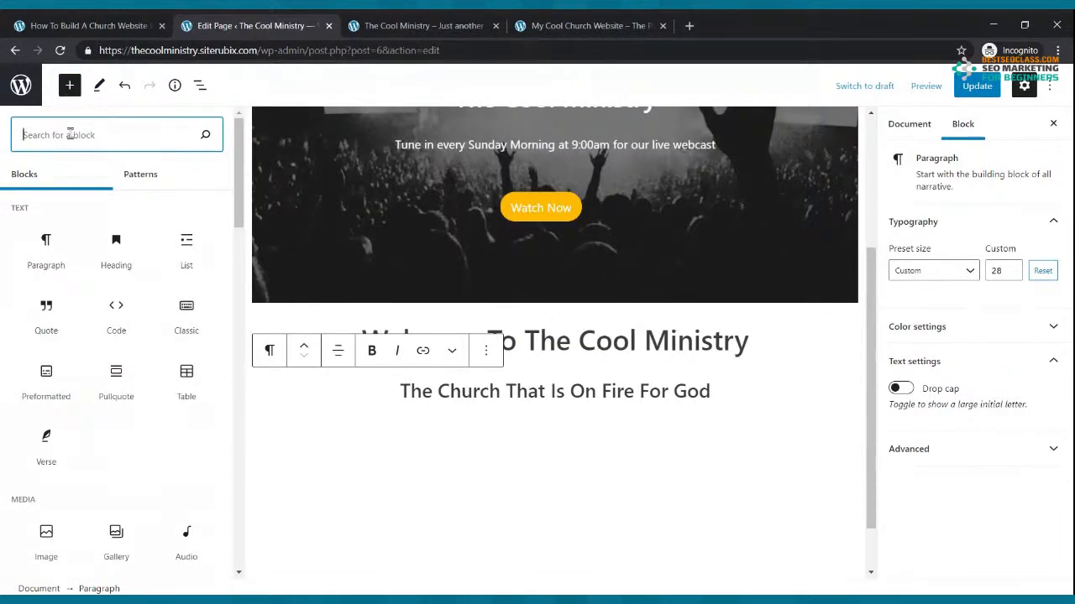
type("columns")
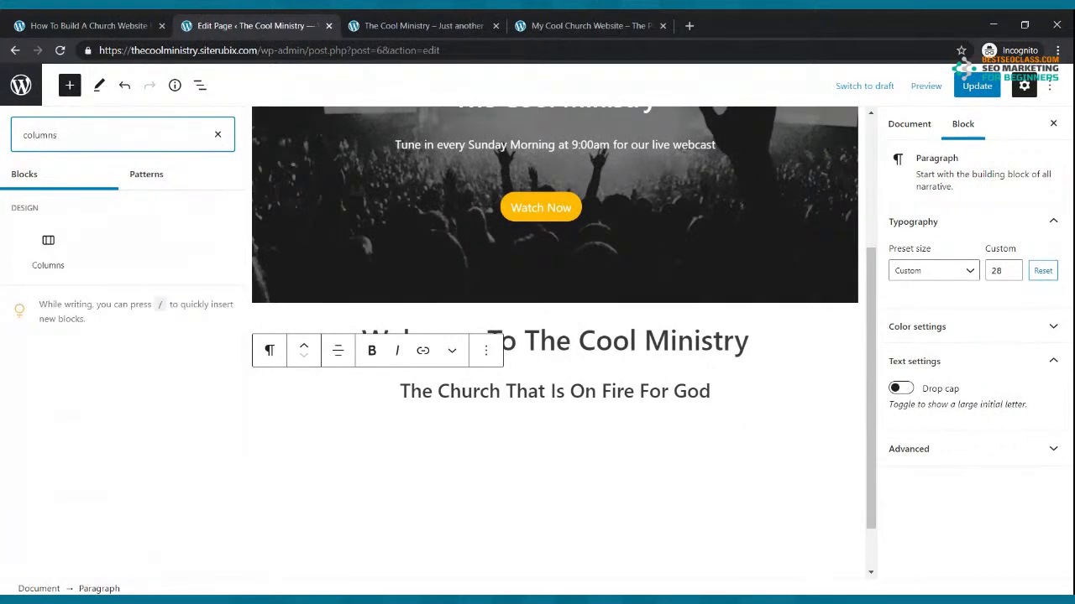
left_click(54, 246)
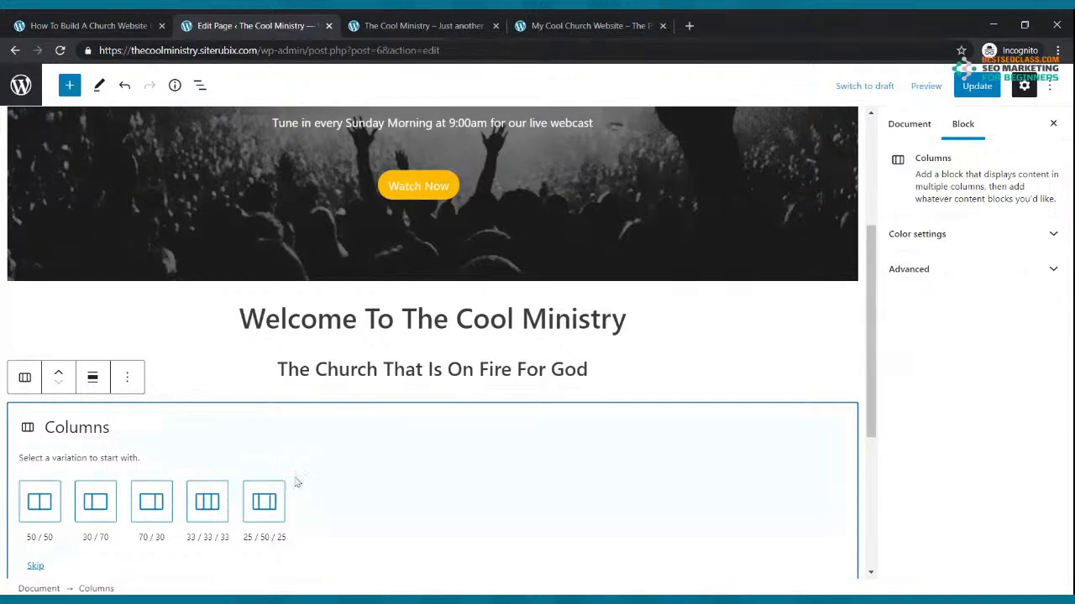
left_click(206, 502)
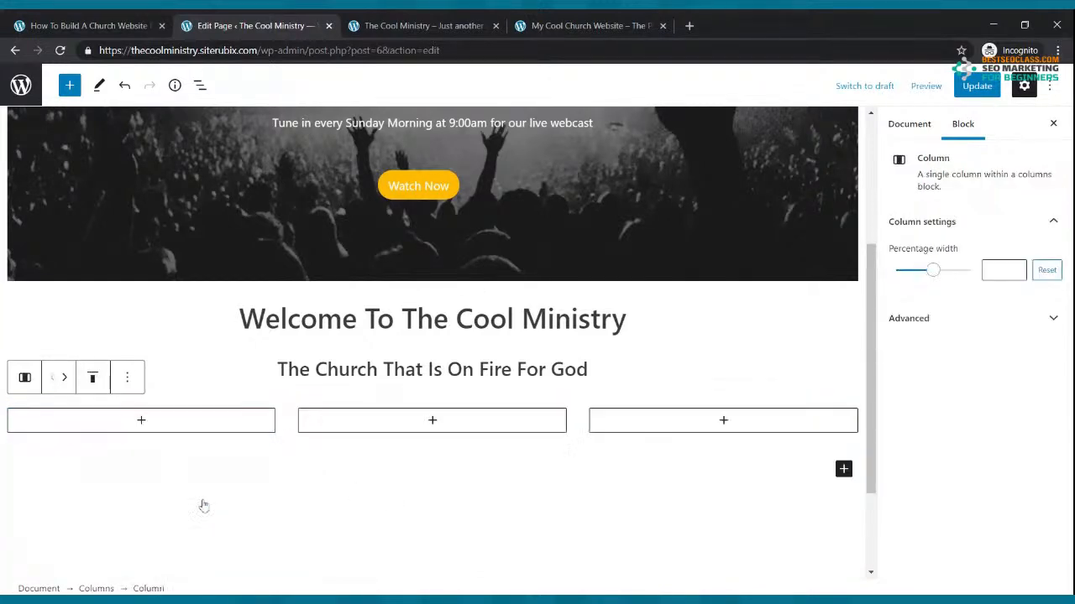
left_click(976, 86)
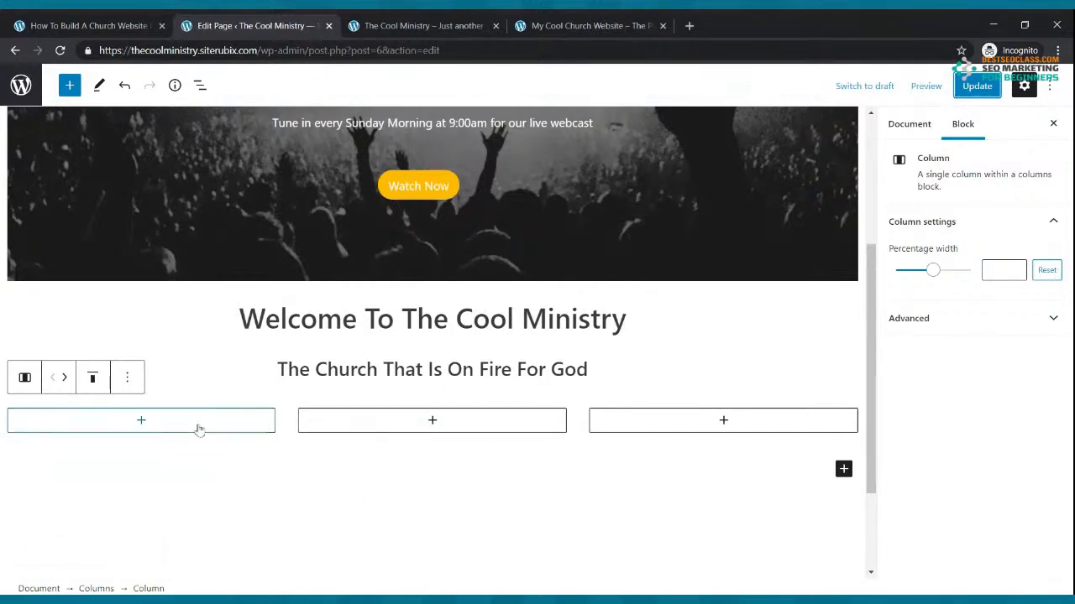
Add an Image block to the left column
left_click(142, 420)
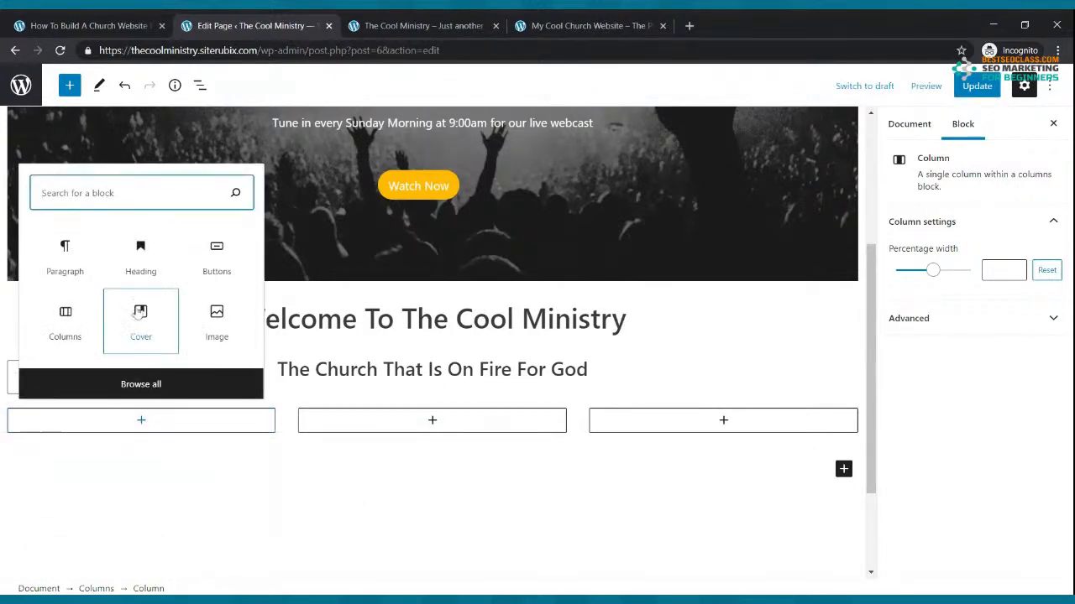
type("image")
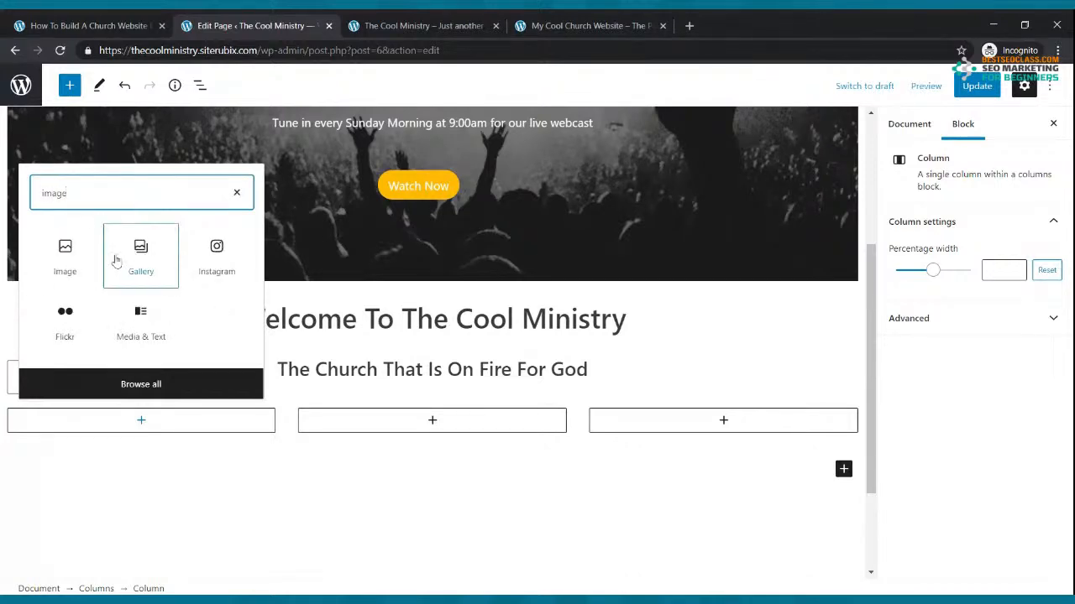
left_click(72, 247)
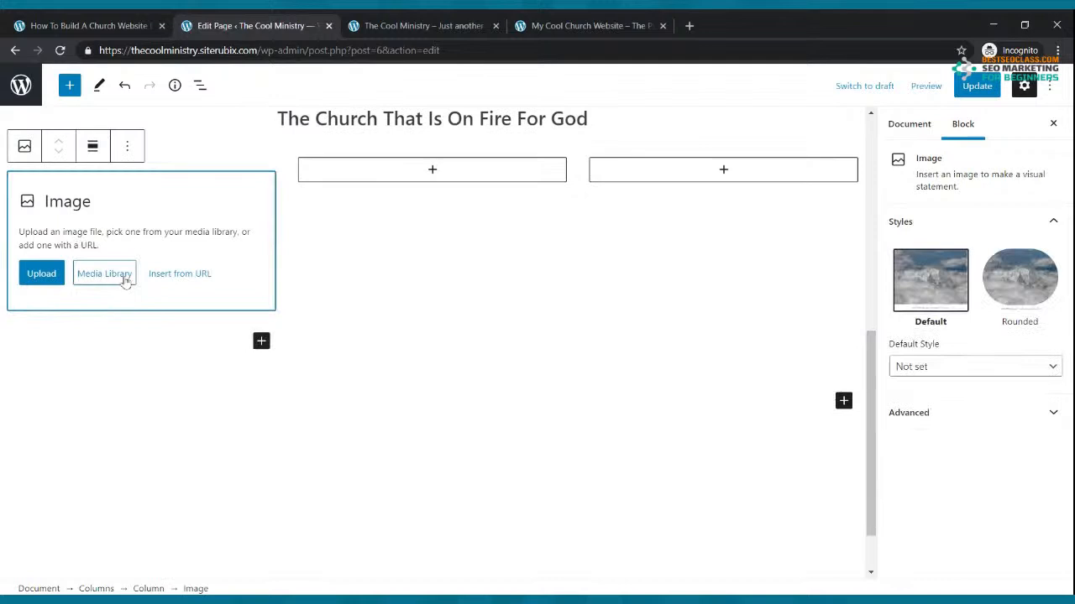
Upload the Live Webcast picture into the first column's image block
left_click(44, 277)
left_click(49, 282)
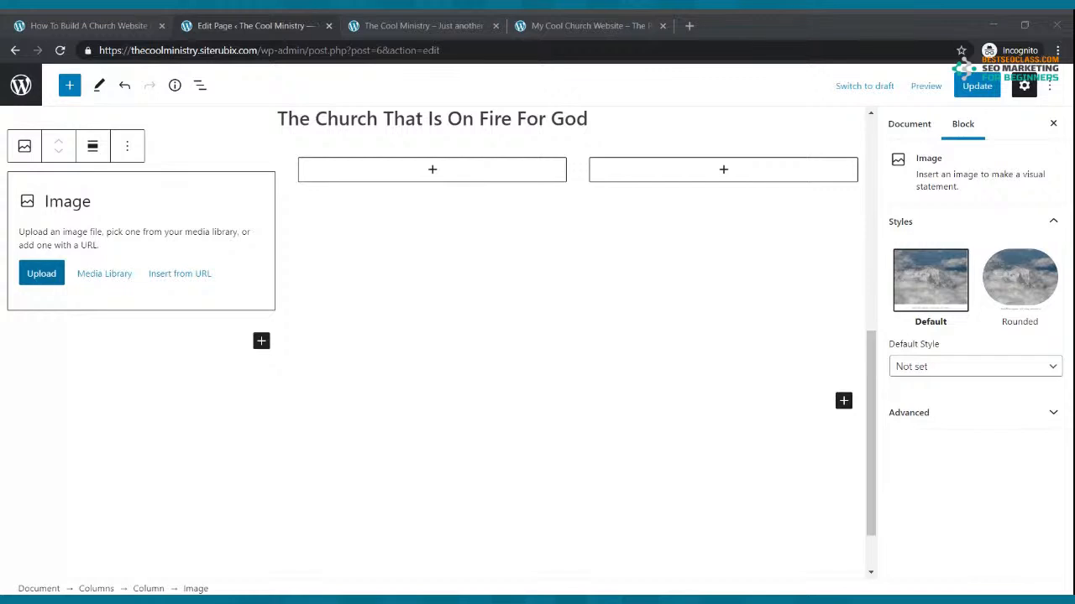
double_click(271, 221)
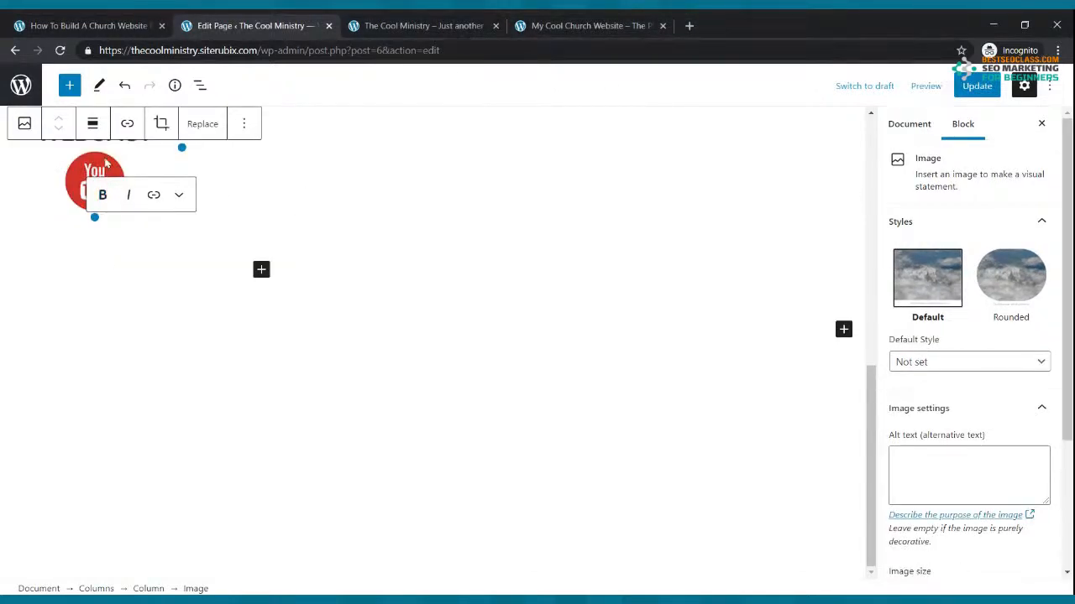
scroll(304, 169, "up", 2)
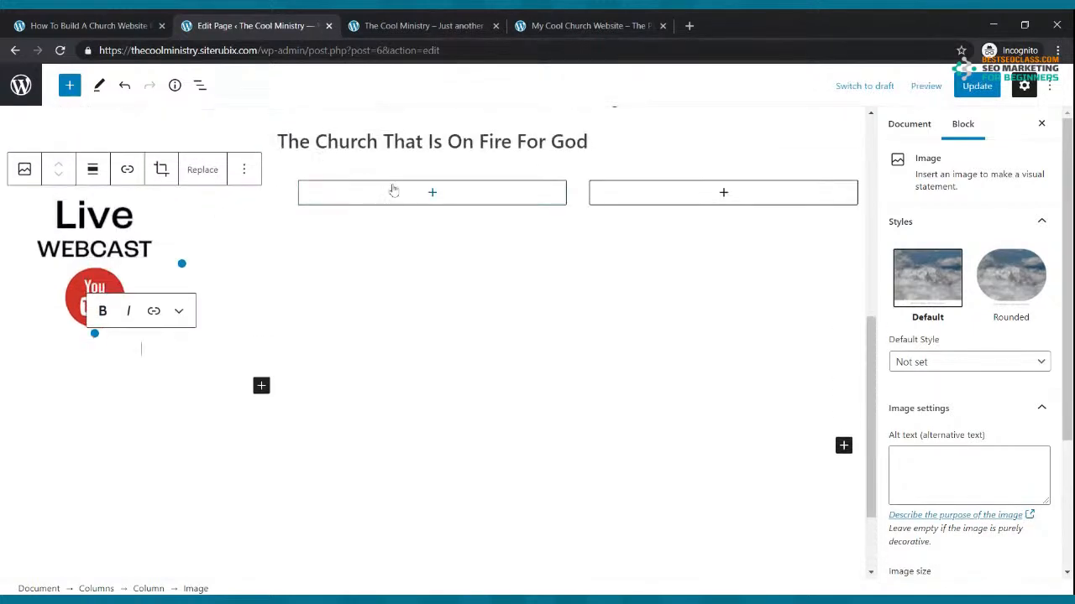
Add Church Podcast and Small Groups images to the second and third columns
left_click(431, 193)
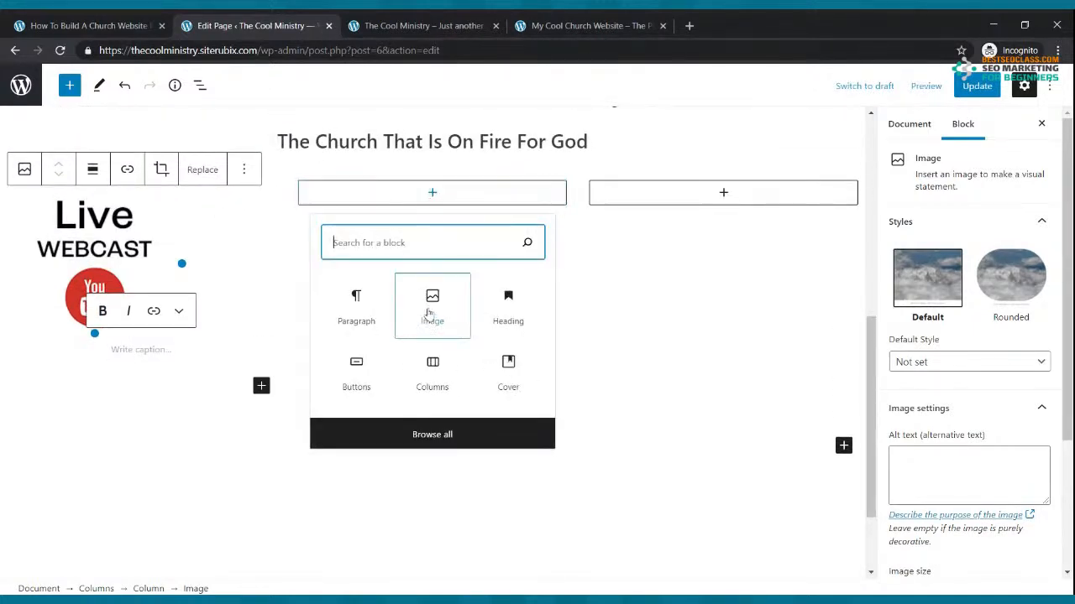
left_click(430, 311)
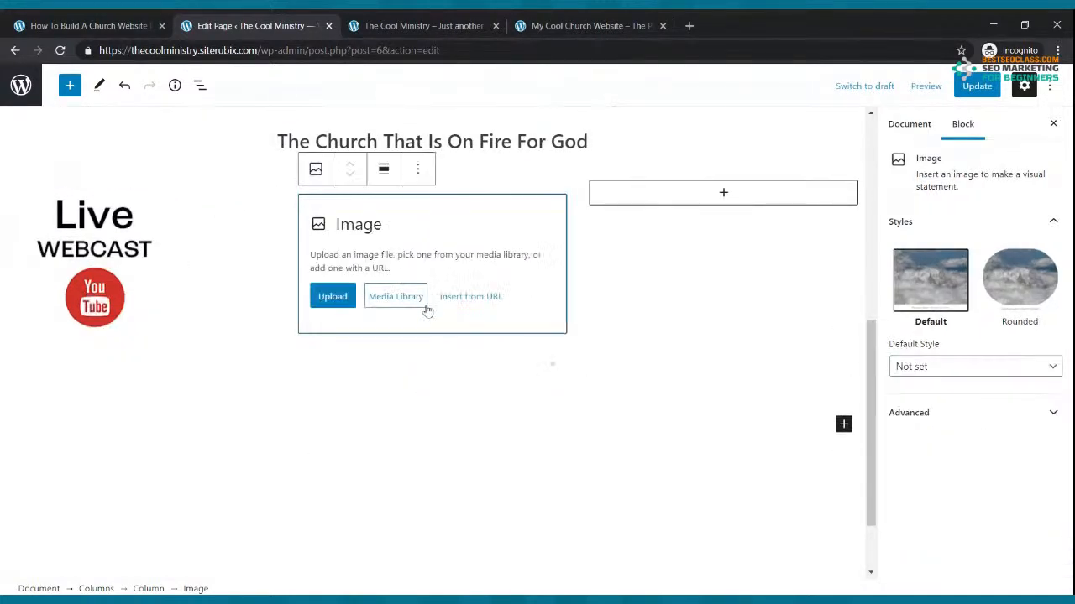
left_click(332, 296)
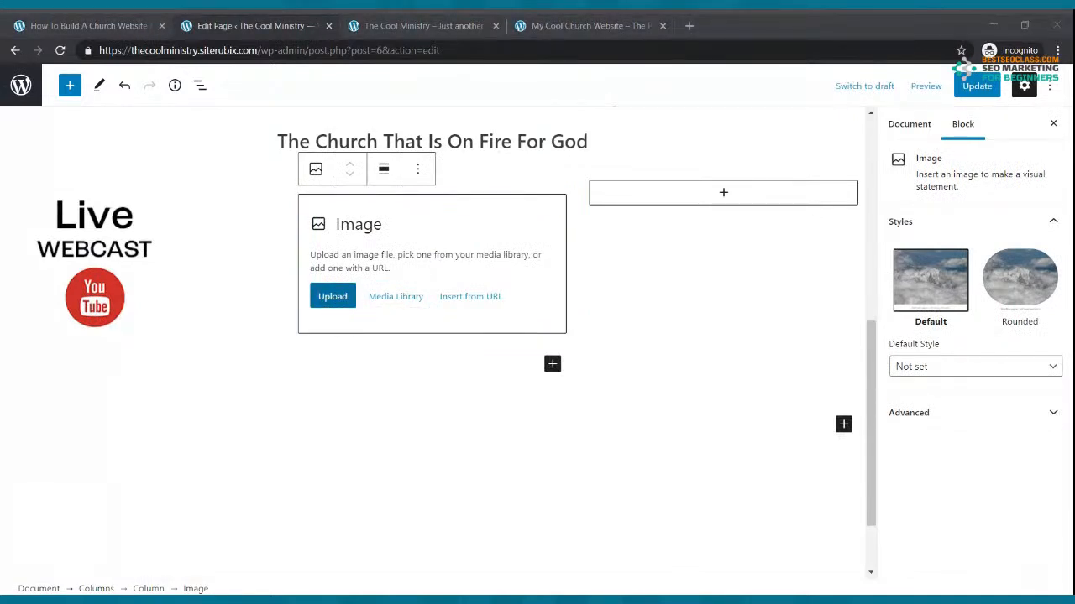
double_click(452, 279)
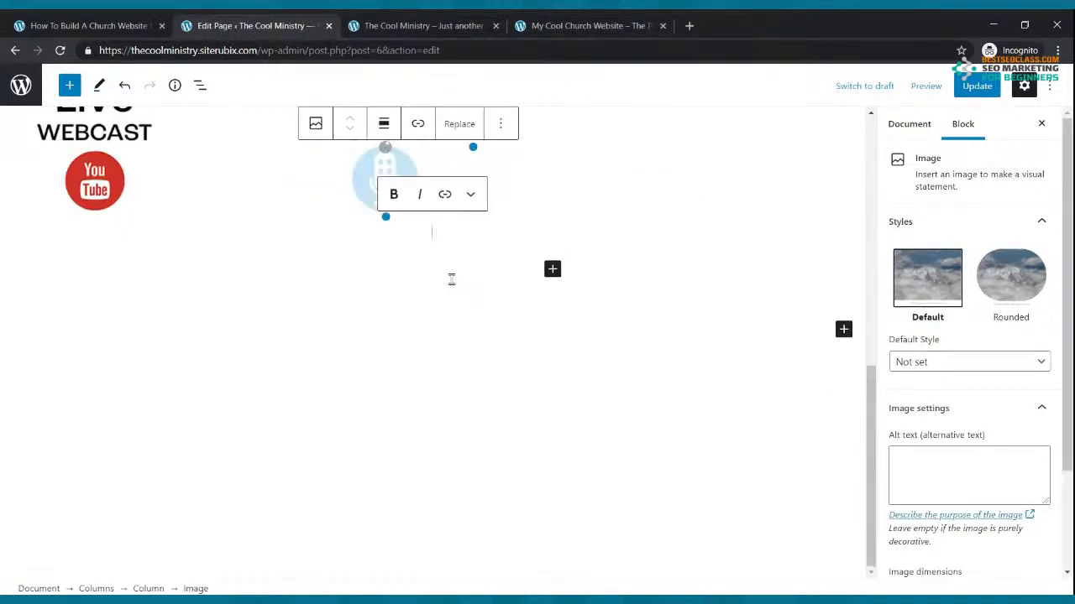
scroll(452, 279, "up", 2)
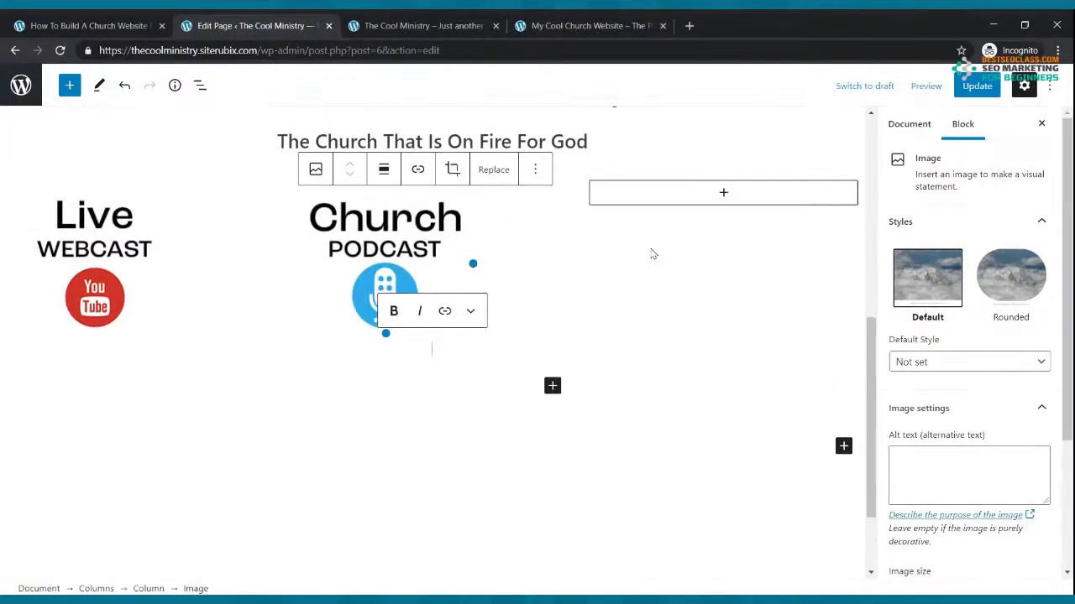
left_click(722, 194)
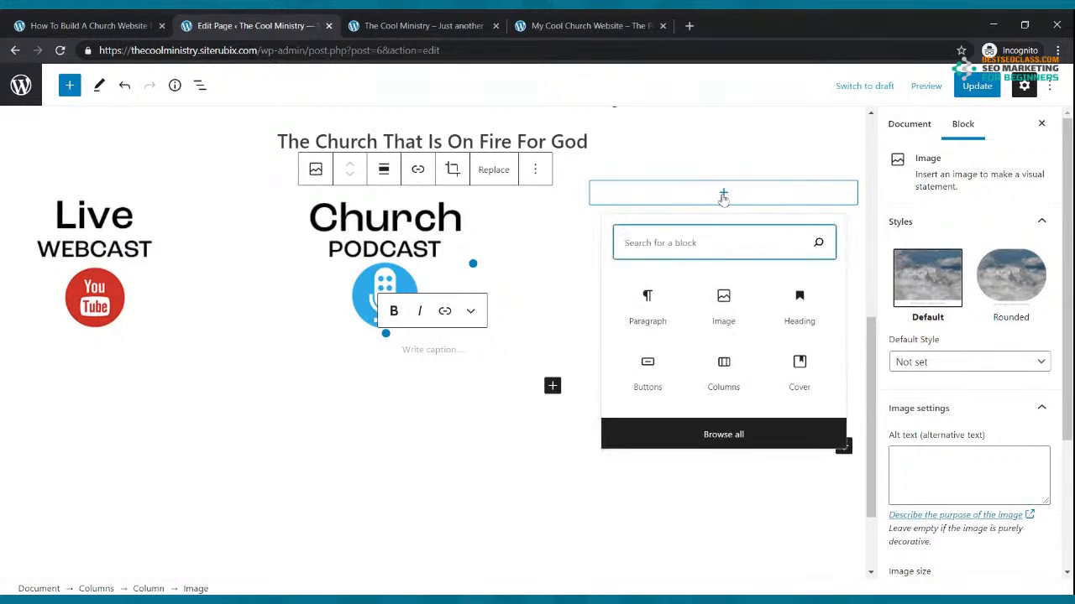
left_click(724, 304)
left_click(628, 298)
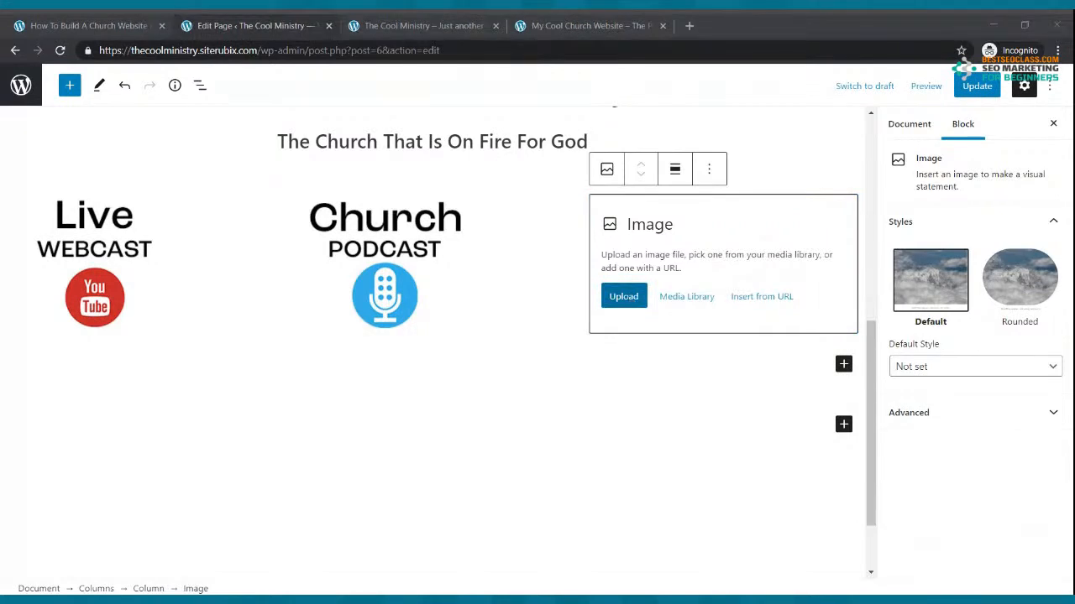
key("Return")
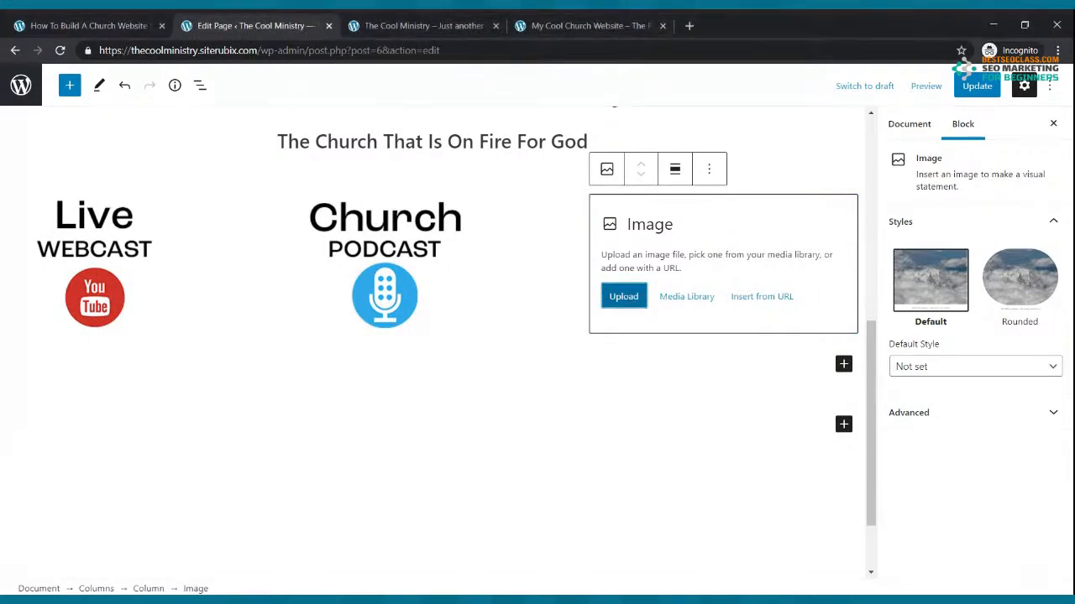
scroll(529, 361, "up", 3)
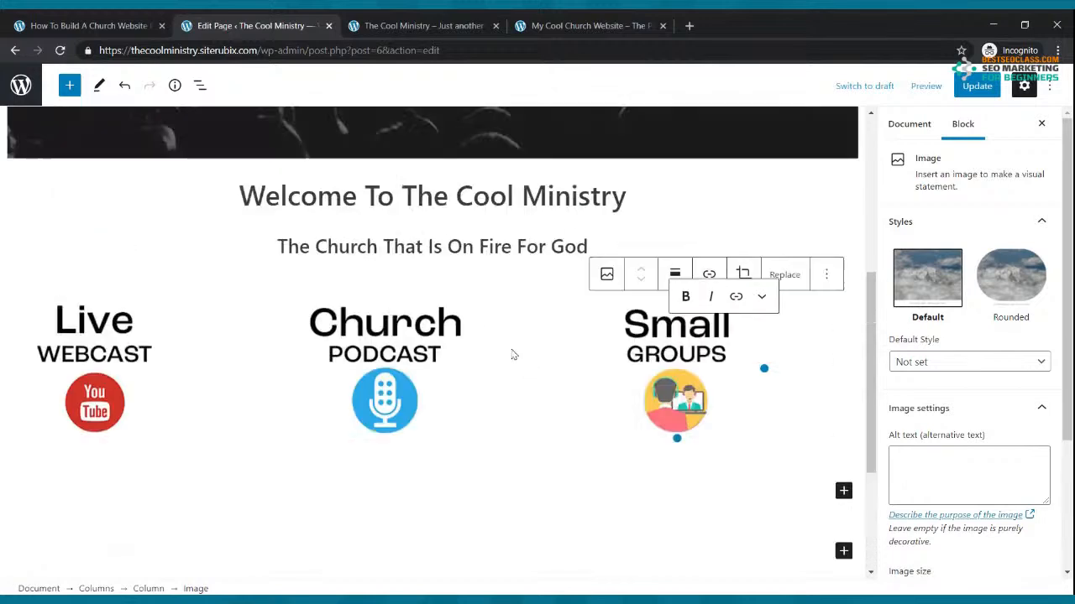
Update the page, reload the live site to check the three images, then return to the editor
left_click(977, 86)
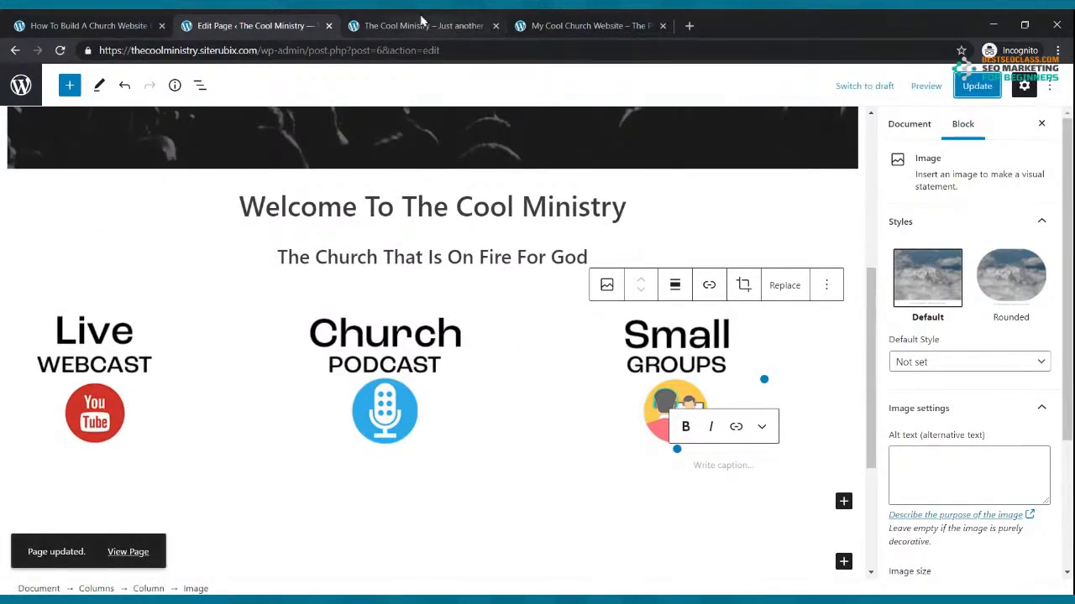
left_click(422, 21)
left_click(60, 50)
scroll(564, 180, "down", 3)
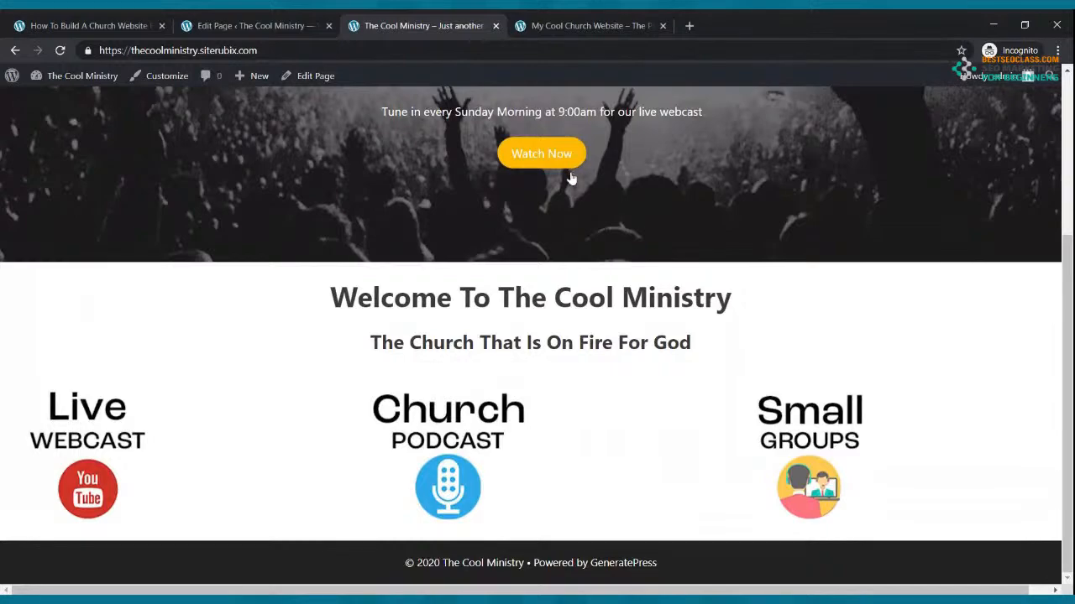
left_click(571, 25)
scroll(587, 319, "up", 3)
left_click(394, 24)
left_click(291, 29)
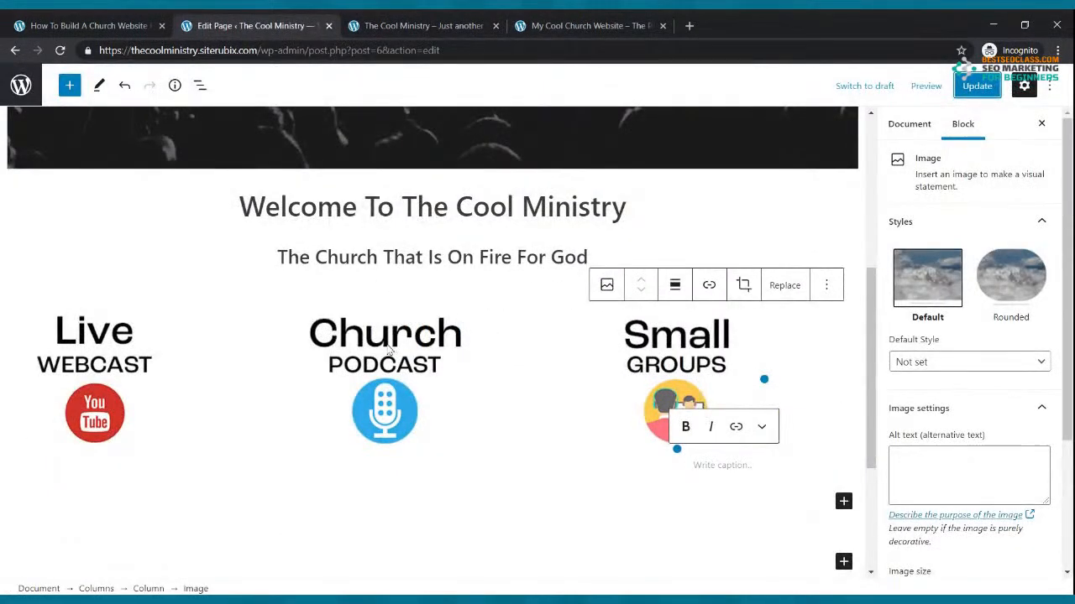
Align the Live Webcast, Church Podcast and Small Groups images to center in their columns
left_click(123, 361)
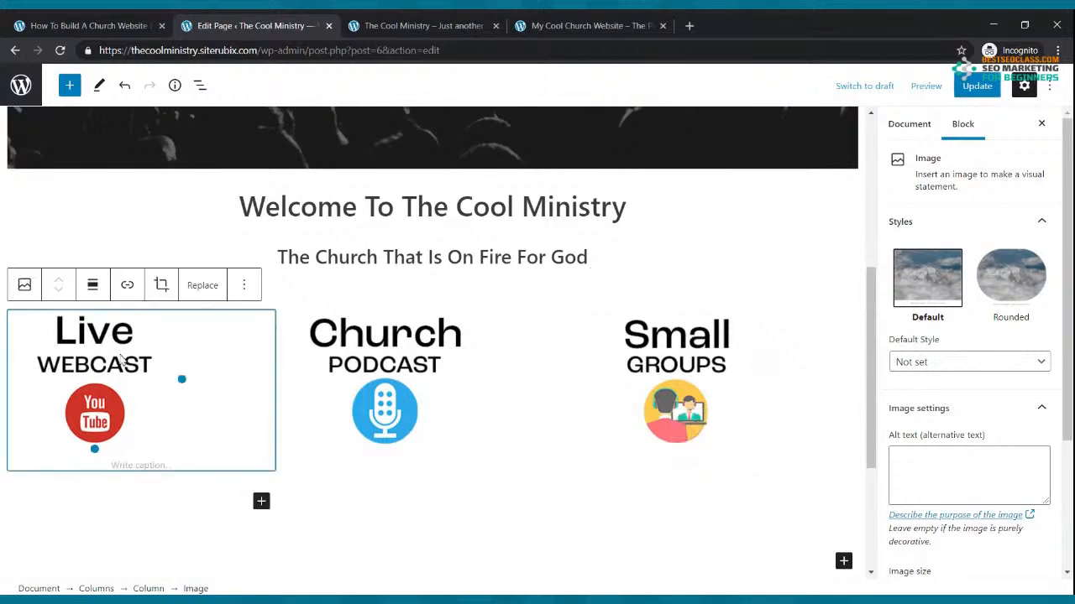
left_click(94, 287)
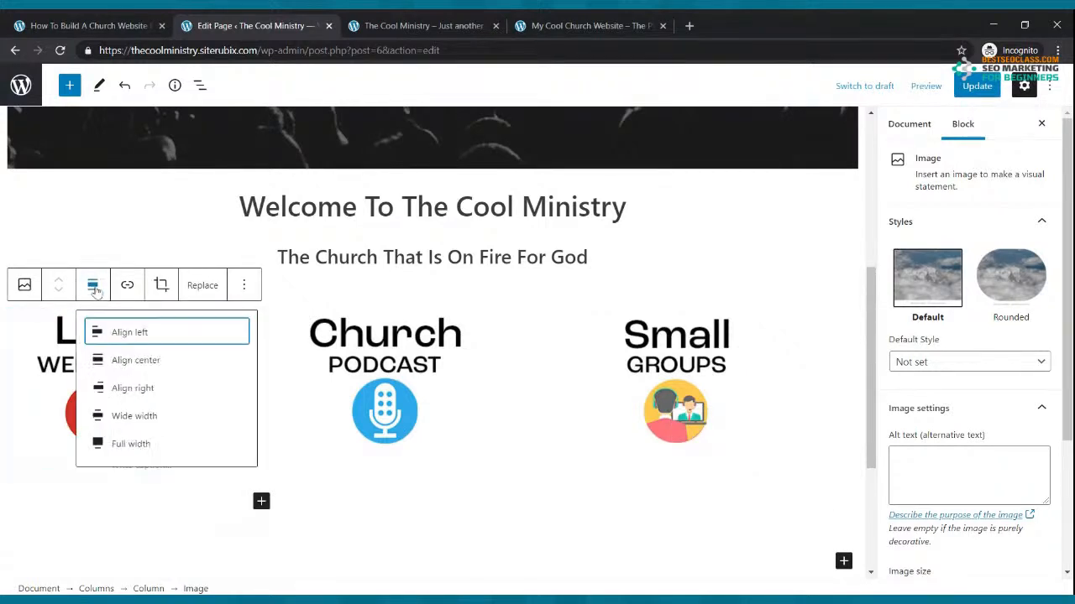
left_click(134, 361)
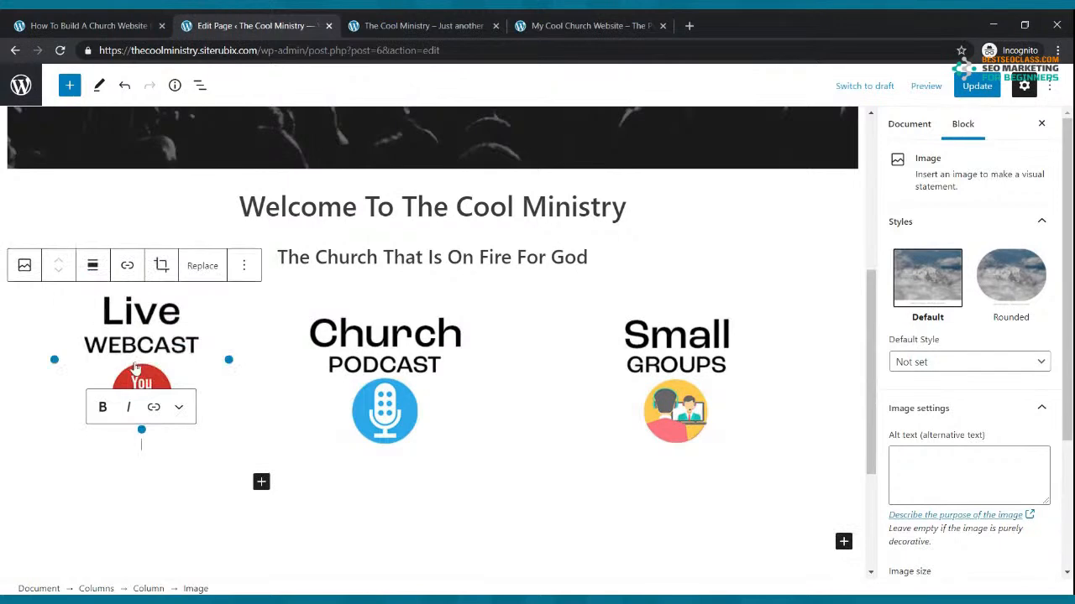
left_click(435, 363)
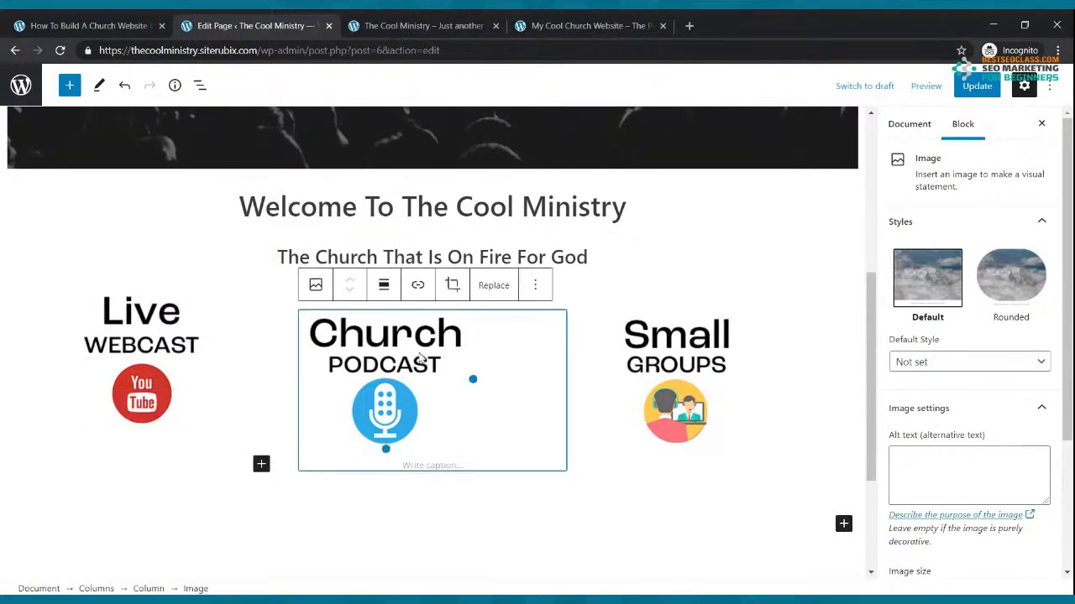
left_click(384, 286)
left_click(398, 360)
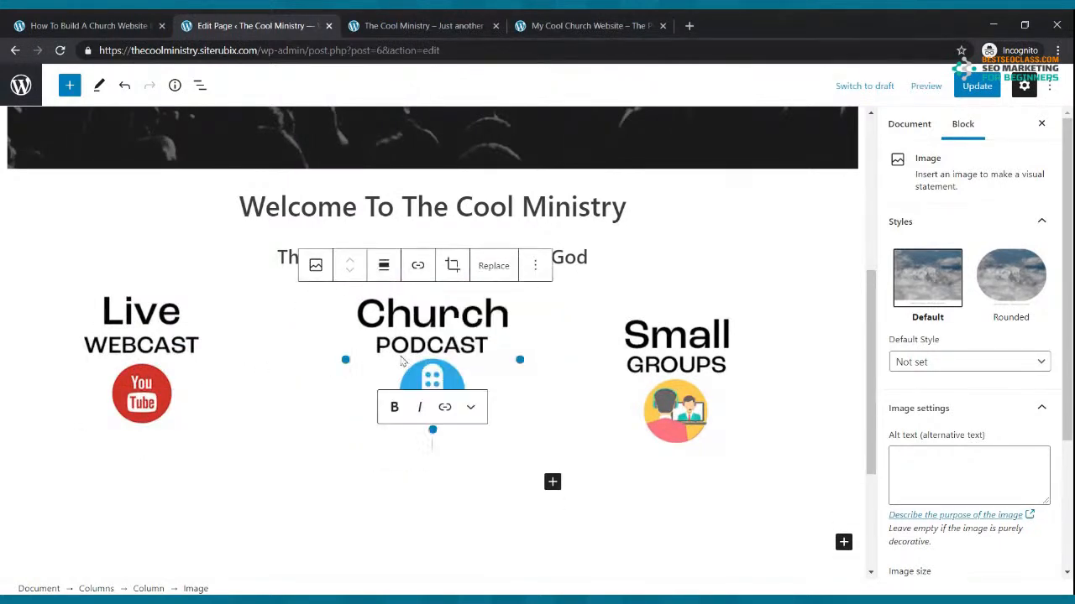
left_click(686, 344)
left_click(674, 285)
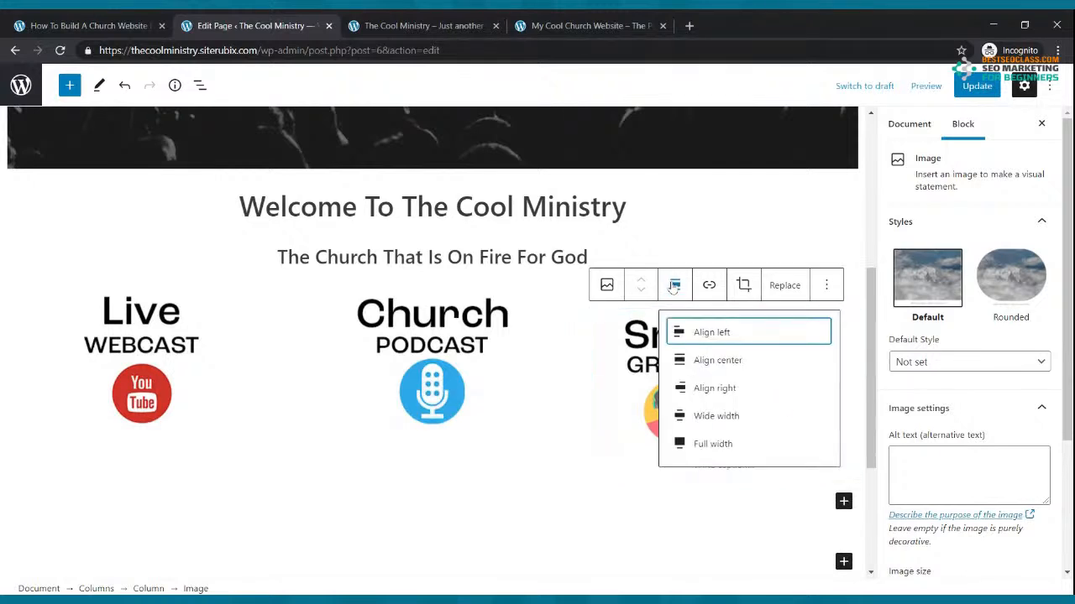
left_click(709, 363)
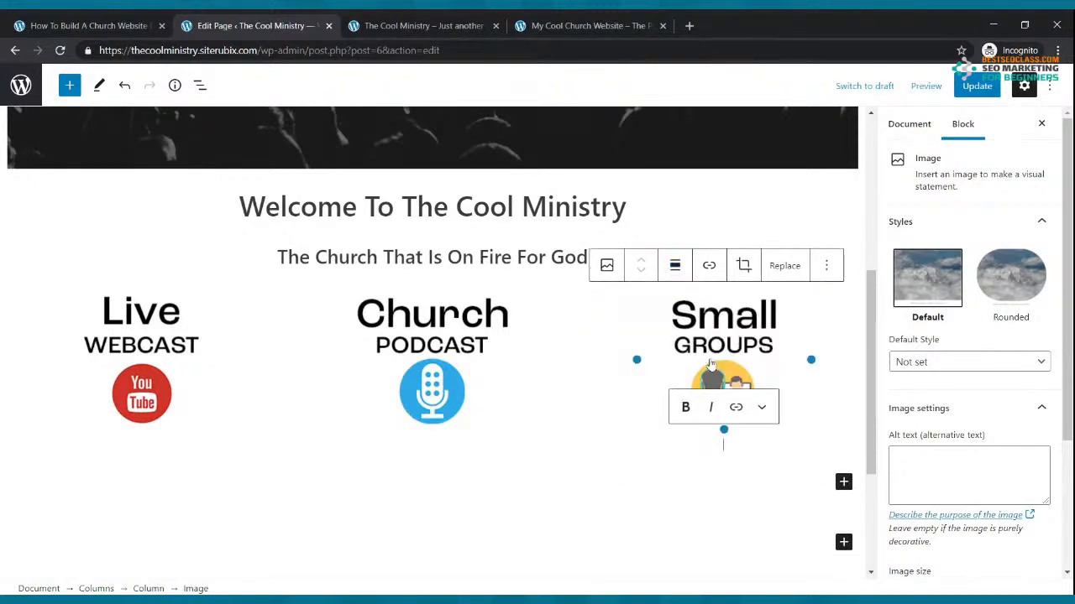
Update the page and reload the live site to confirm the images are centred
left_click(977, 86)
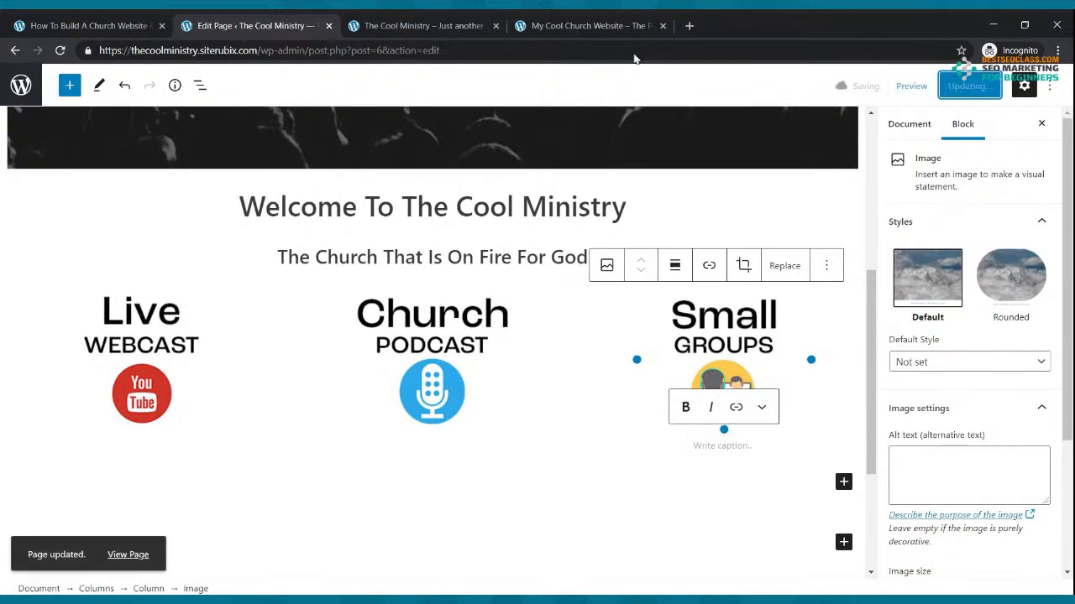
left_click(521, 23)
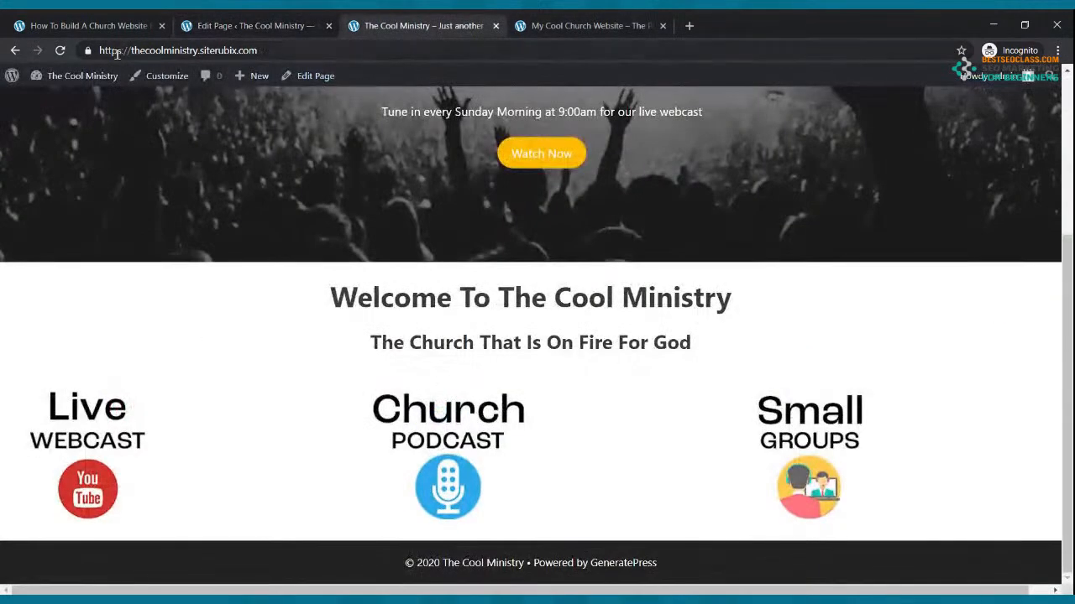
left_click(60, 50)
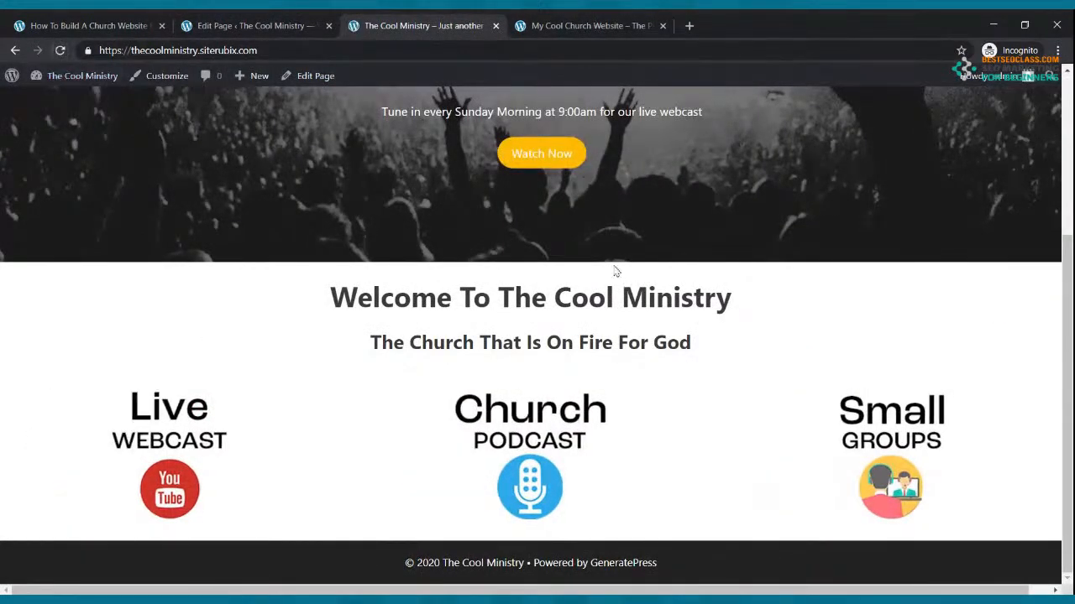
scroll(638, 273, "down", 3)
Compare with the My Cool Church Website, selecting its Live Webcast caption, then return to the editor
left_click(638, 18)
scroll(641, 160, "up", 3)
scroll(736, 391, "down", 3)
left_click(743, 337)
scroll(232, 264, "down", 4)
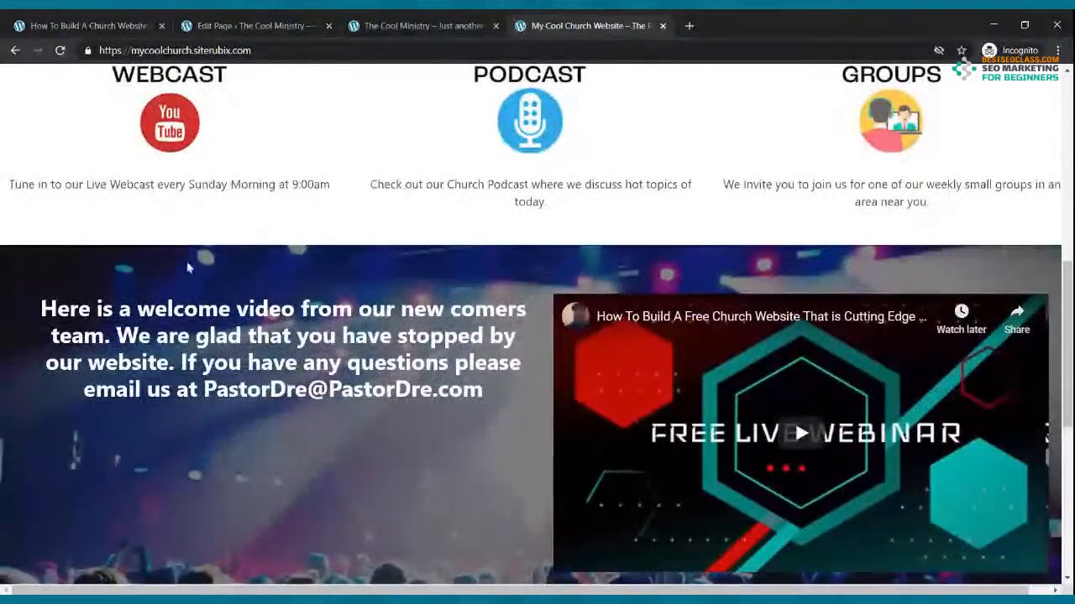
scroll(213, 256, "up", 3)
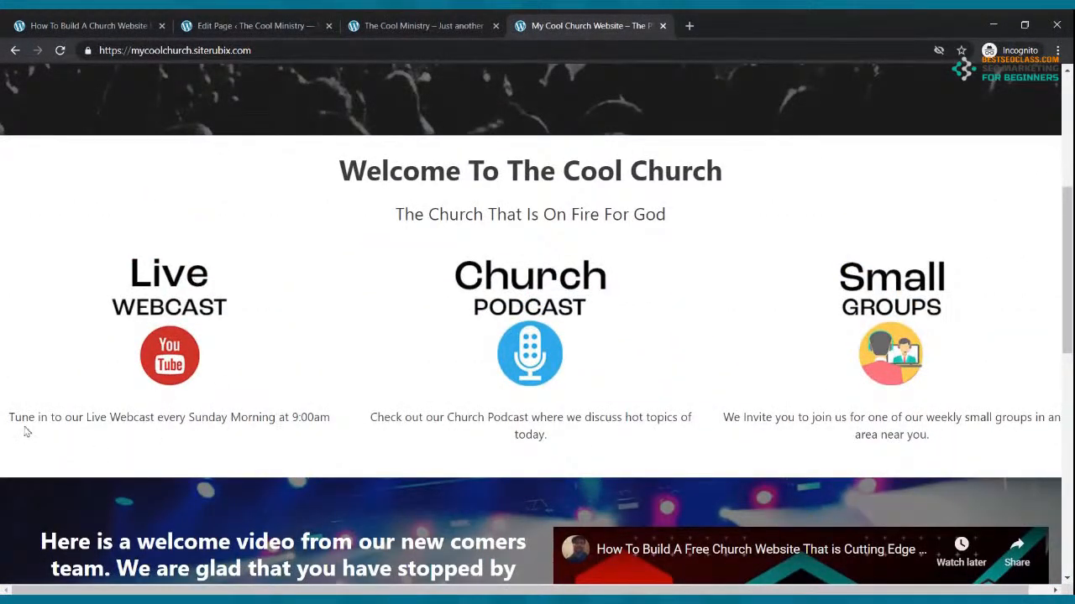
left_click_drag(12, 412, 195, 412)
left_click_drag(330, 415, 16, 420)
key("ctrl+c")
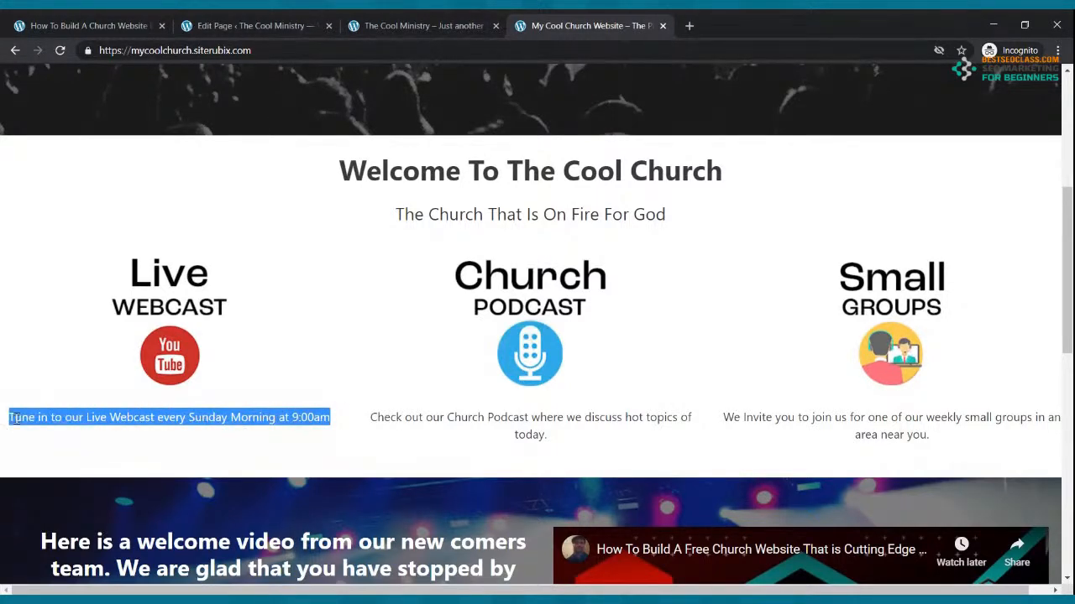
left_click(235, 25)
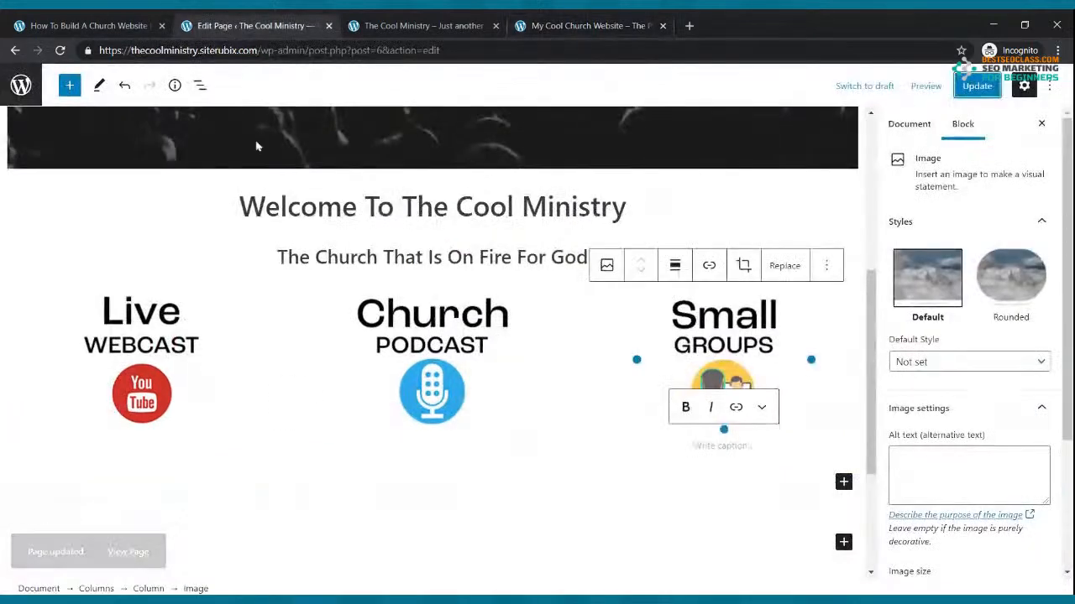
Add a paragraph under the Live Webcast image with the pasted Sunday 9:00am webcast sentence
left_click(208, 502)
left_click(192, 472)
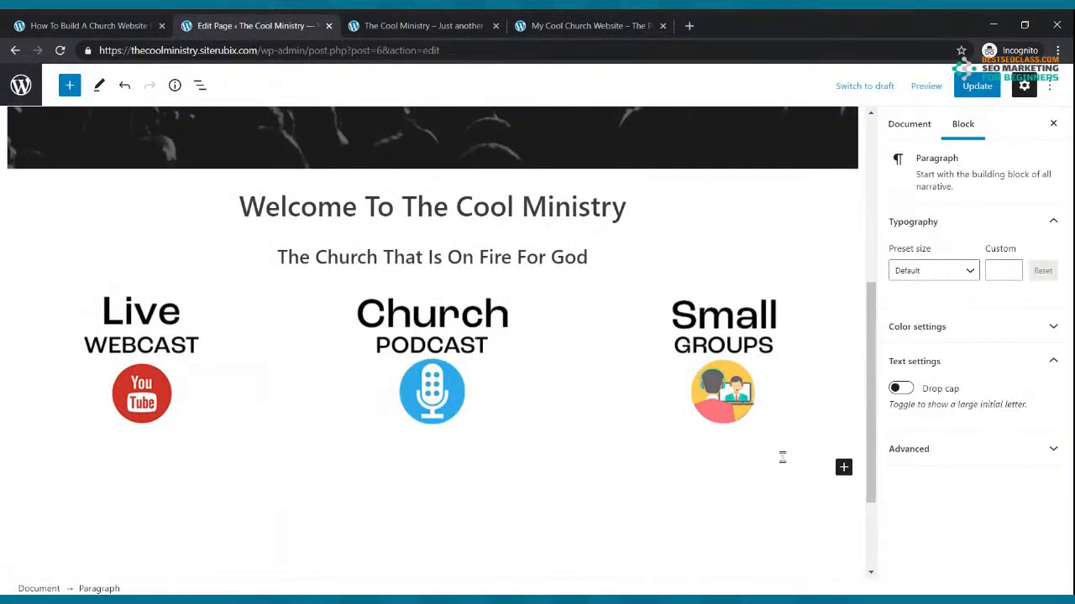
left_click(205, 420)
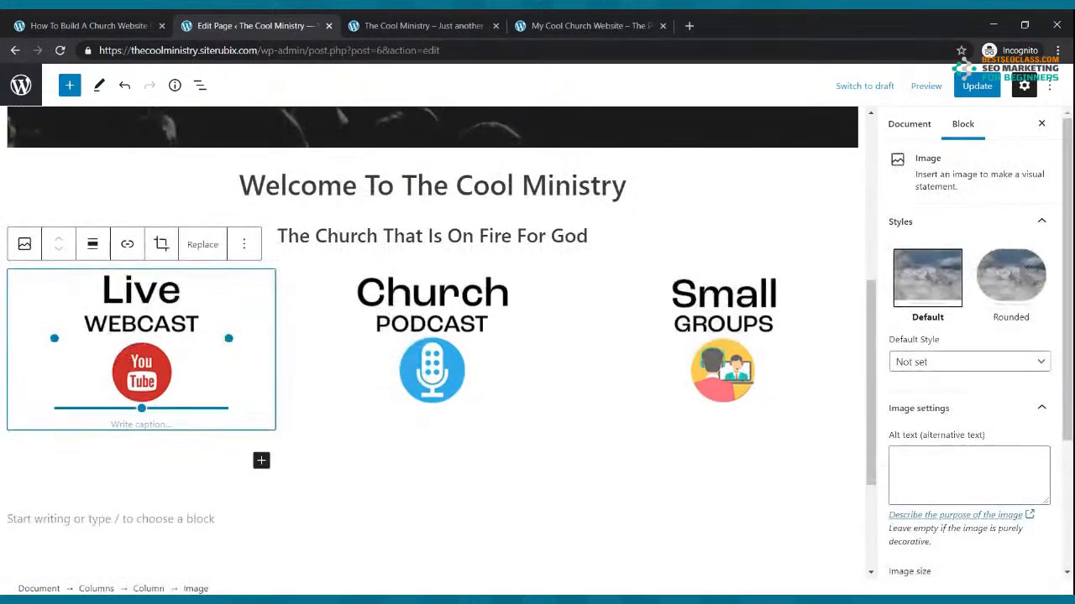
left_click(261, 461)
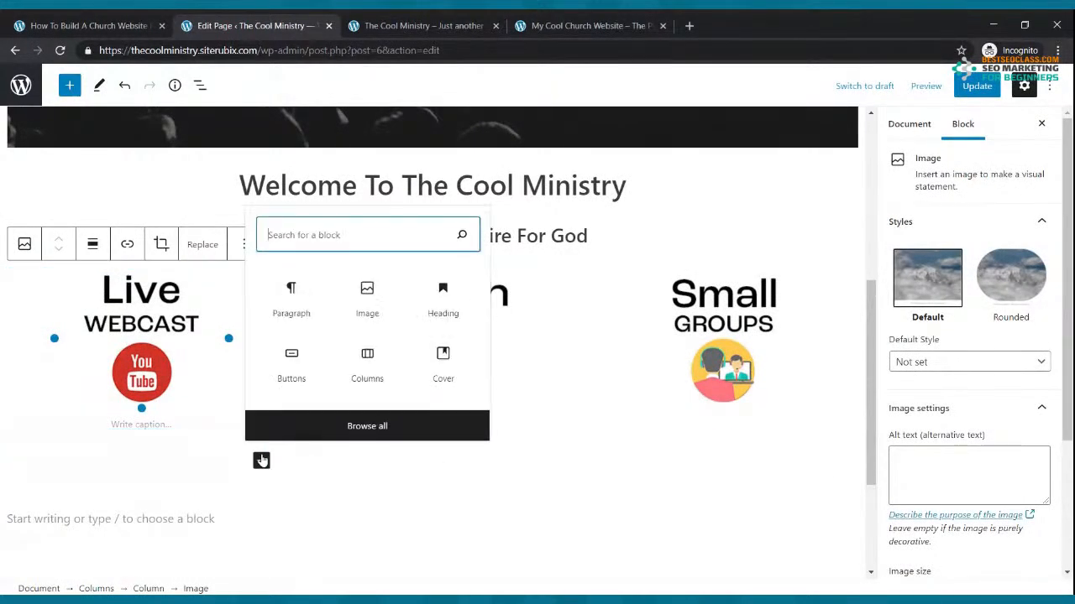
left_click(295, 315)
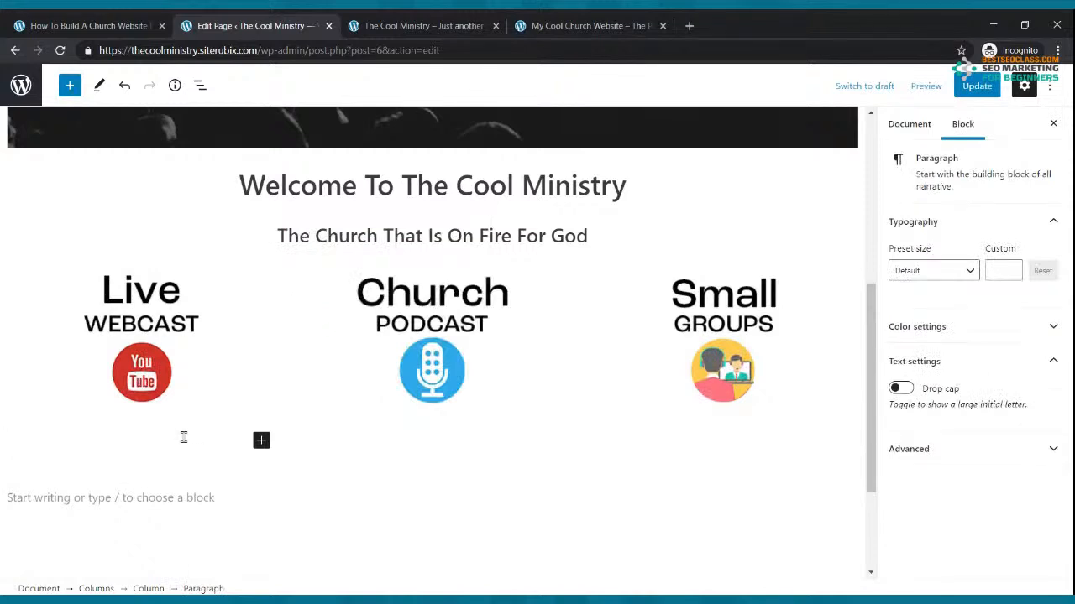
key("ctrl+v")
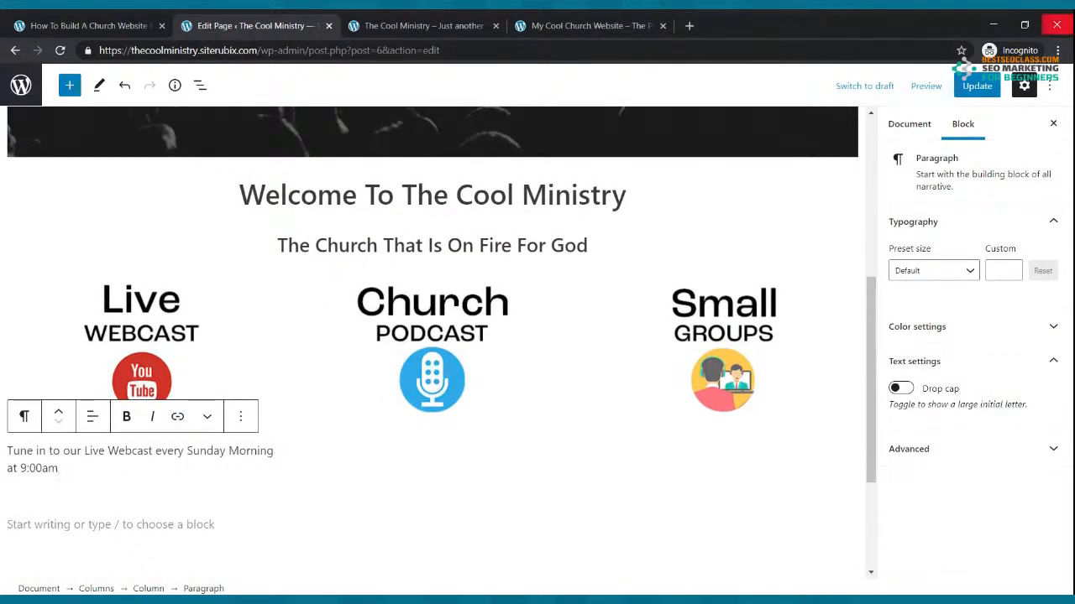
key("BackSpace")
key("BackSpace")
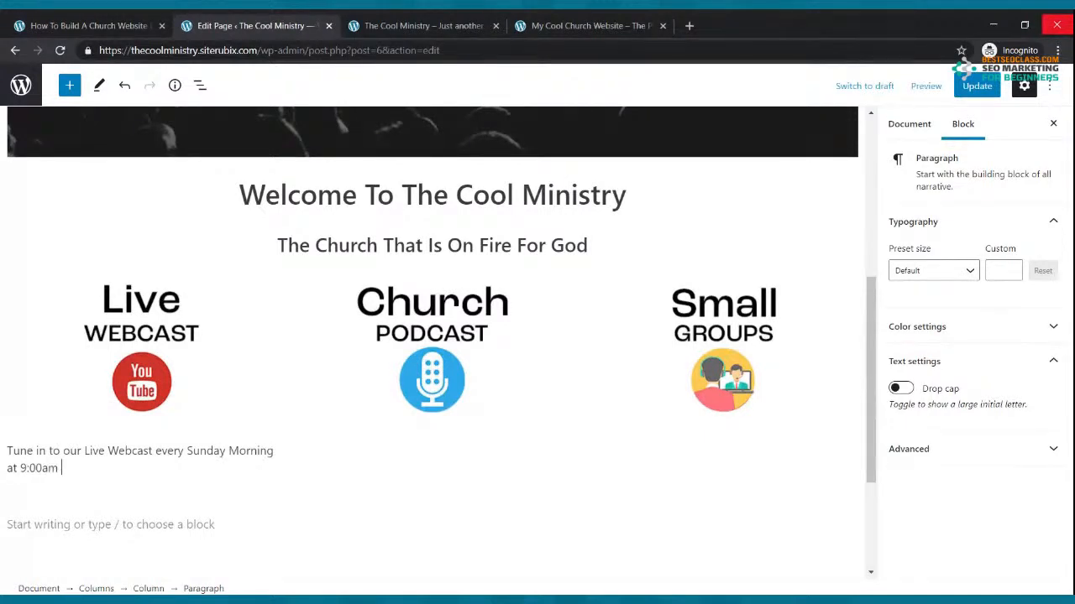
Add a paragraph under the Church Podcast image starting 'Check out our amazing'
left_click(474, 433)
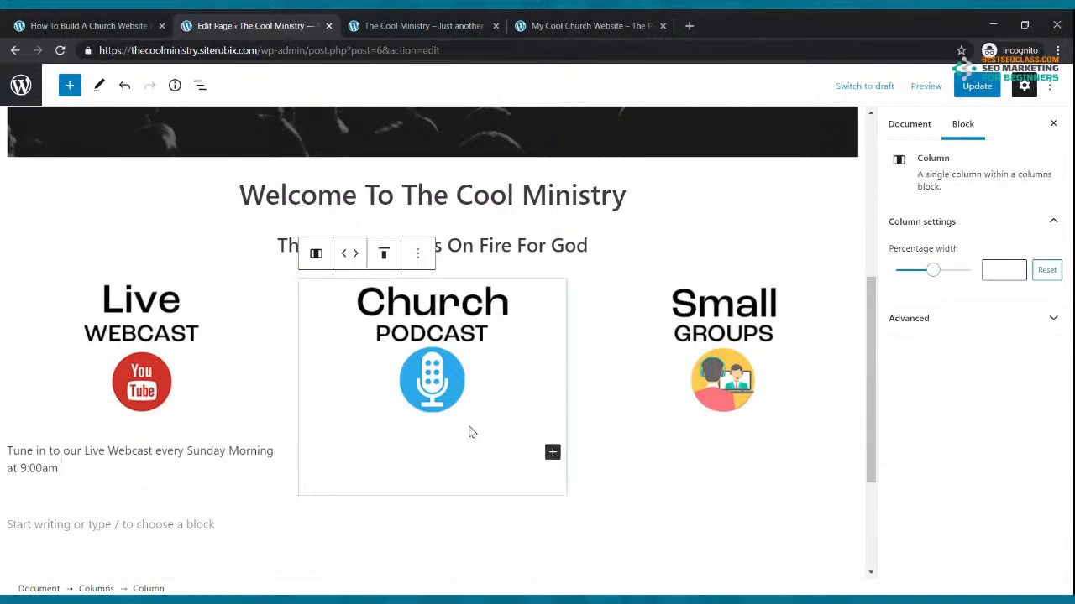
left_click(552, 452)
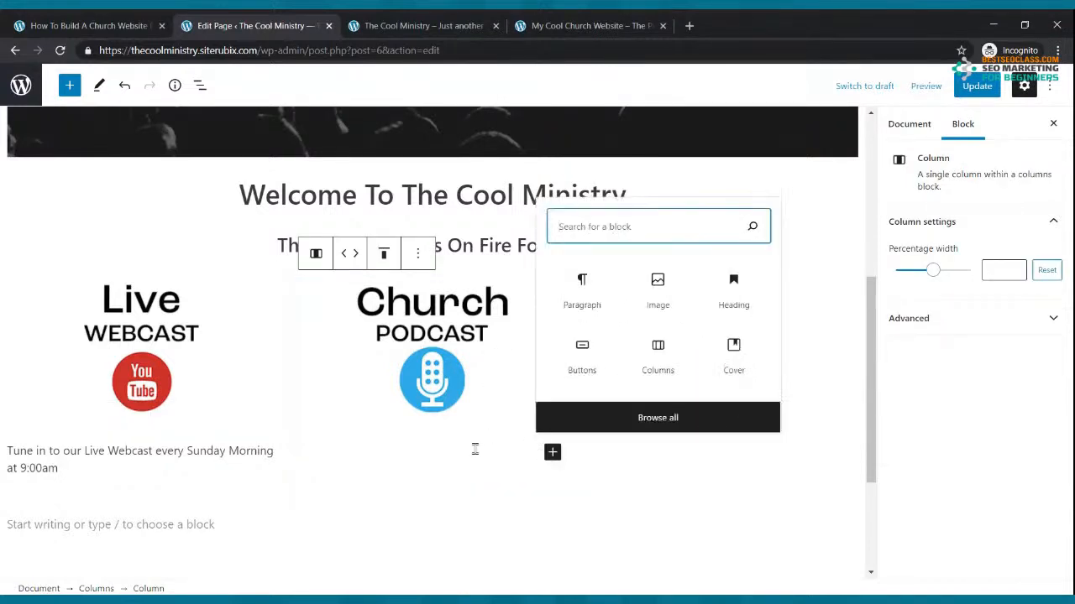
left_click(582, 290)
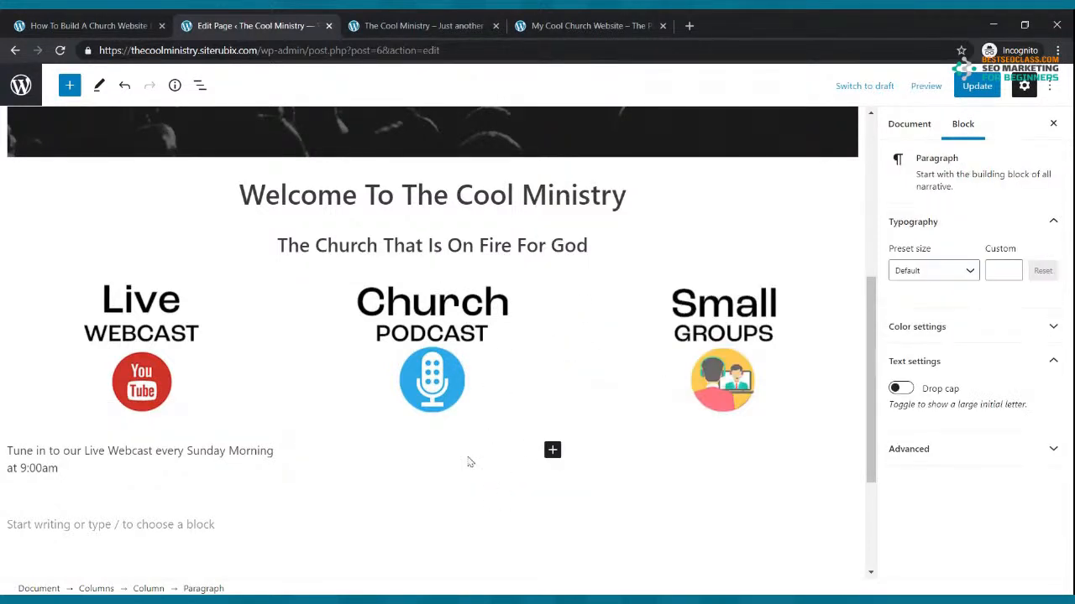
type("C")
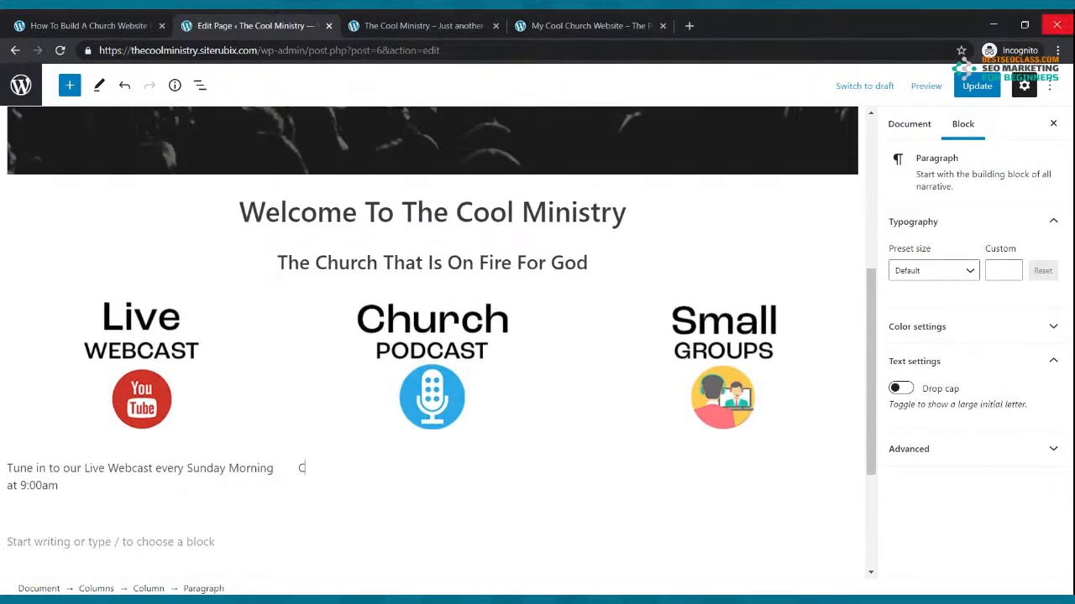
type("heck out our amazing podcast")
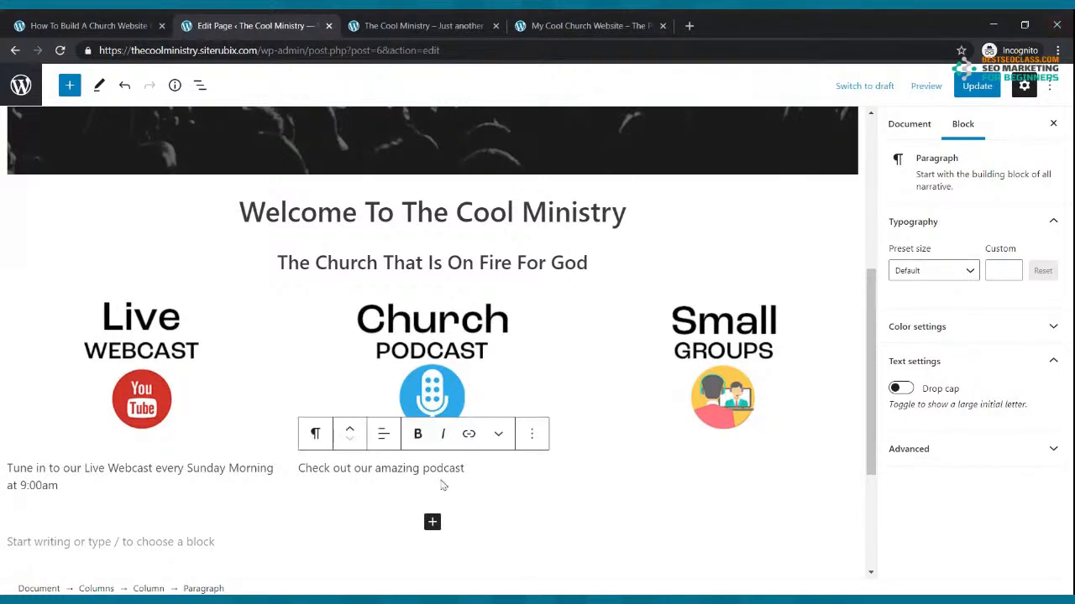
Centre-align both the podcast and Live Webcast captions
left_click(383, 434)
left_click(413, 510)
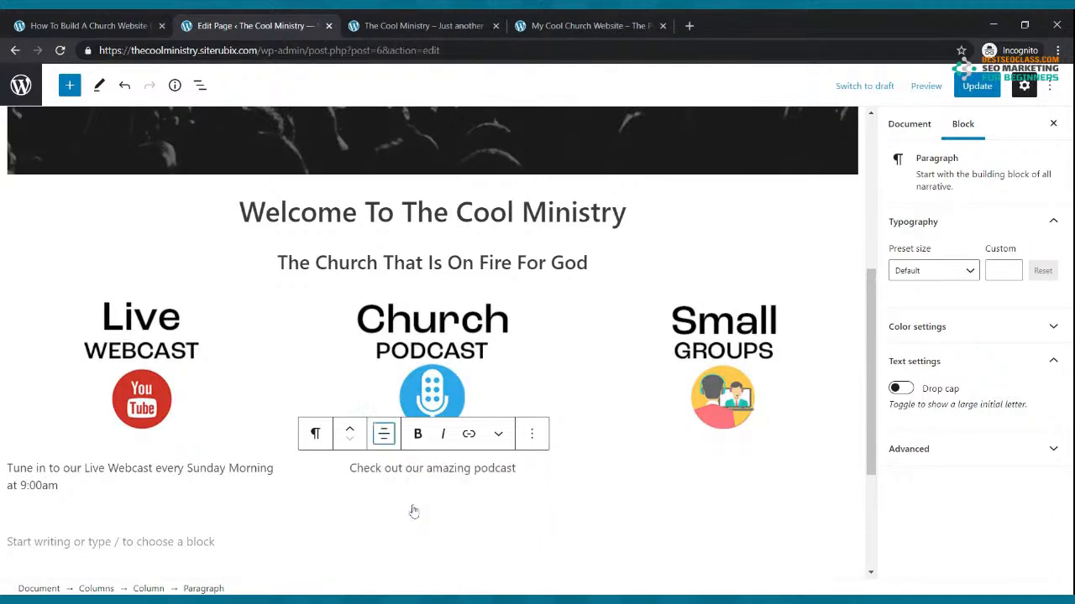
left_click(95, 469)
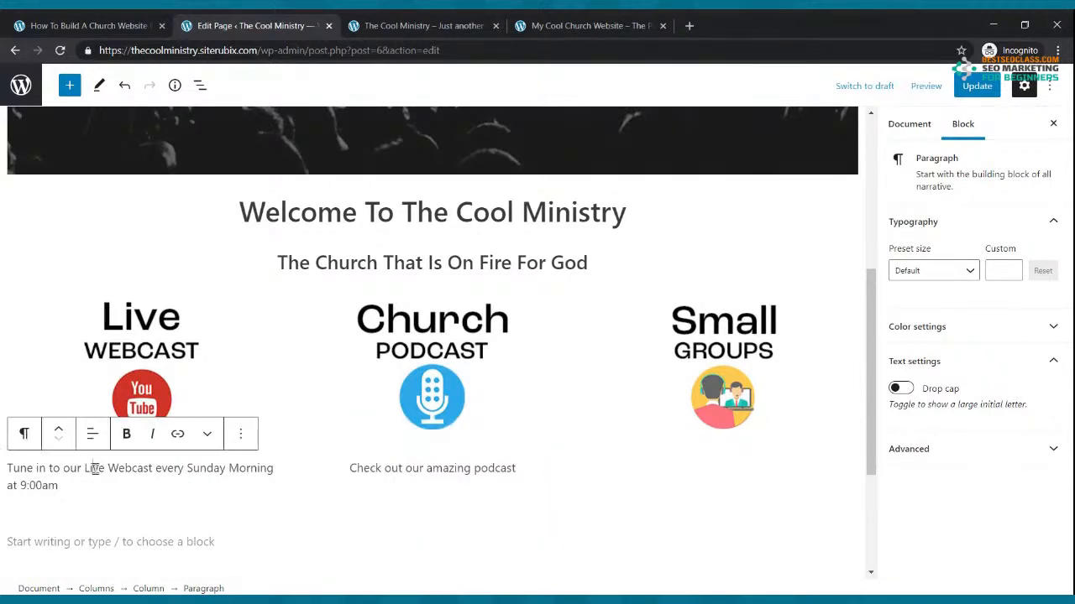
left_click(93, 434)
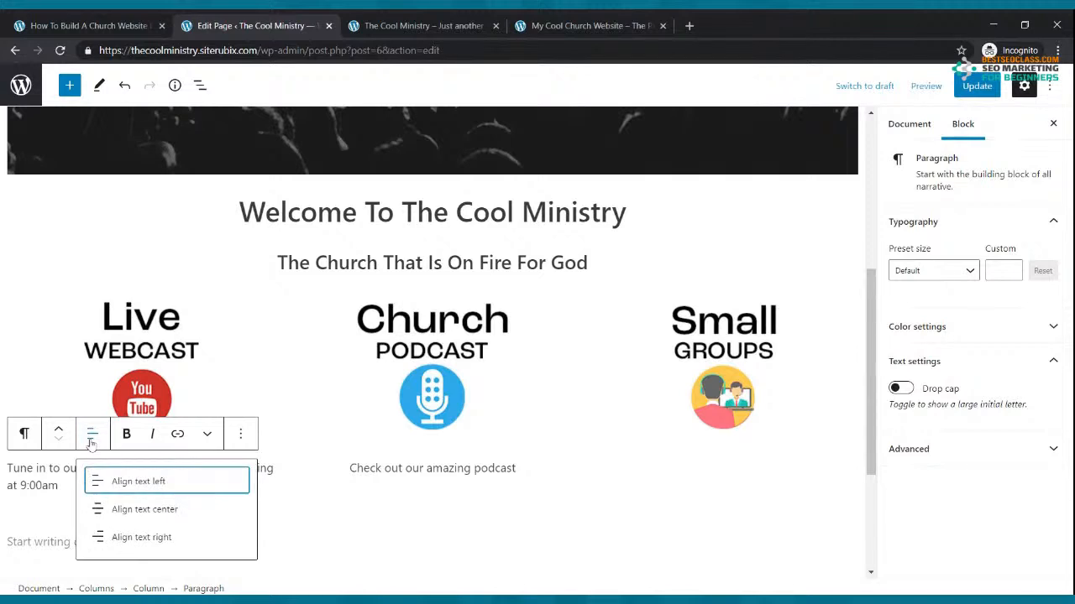
left_click(126, 510)
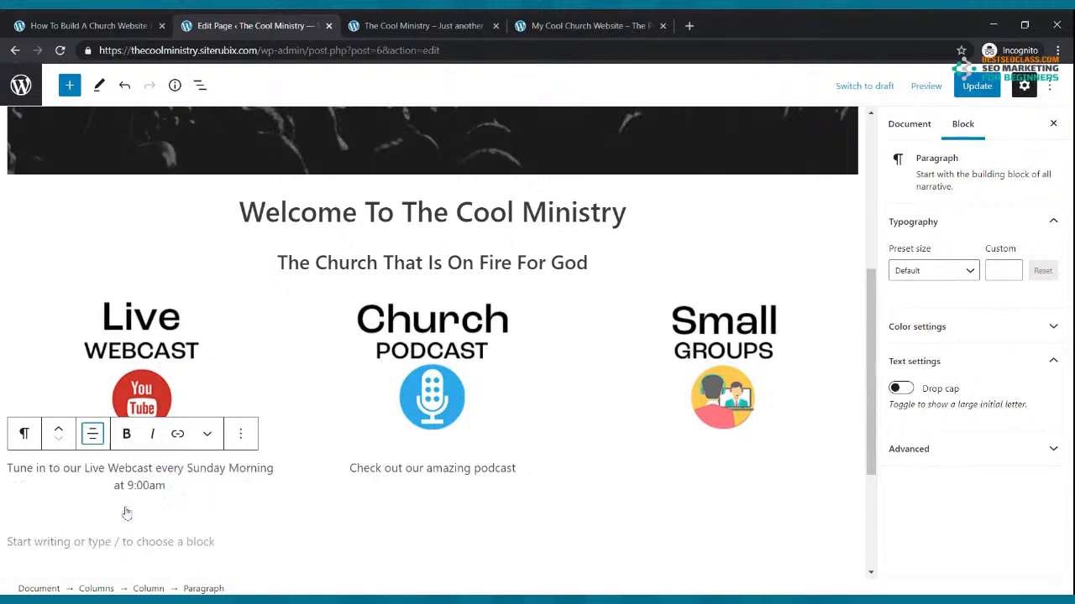
left_click(727, 463)
left_click(843, 469)
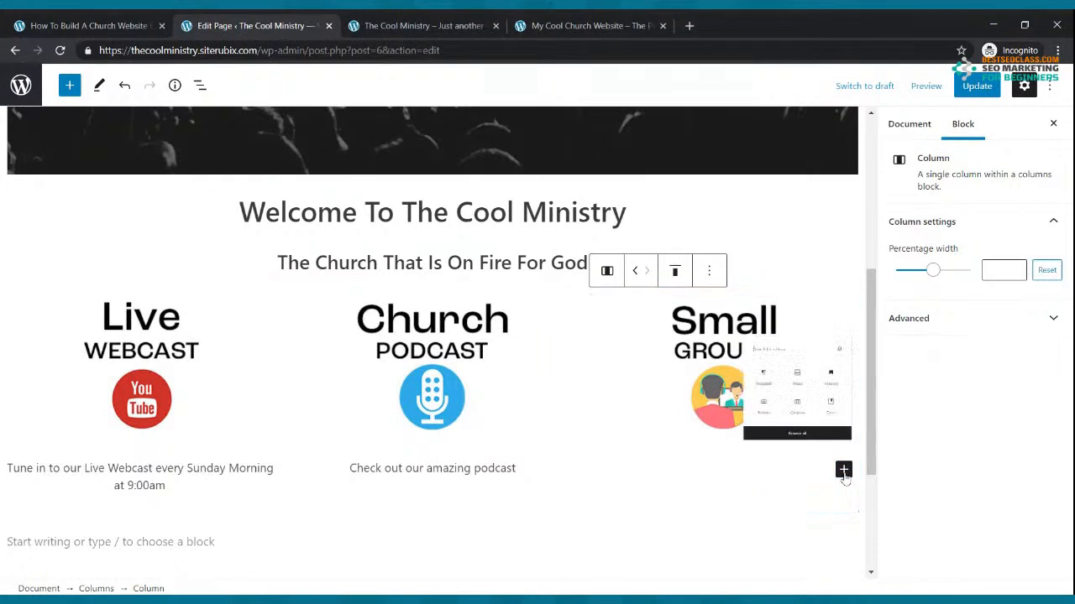
Add a paragraph in the Small Groups column inviting visitors to join a small group
left_click(667, 299)
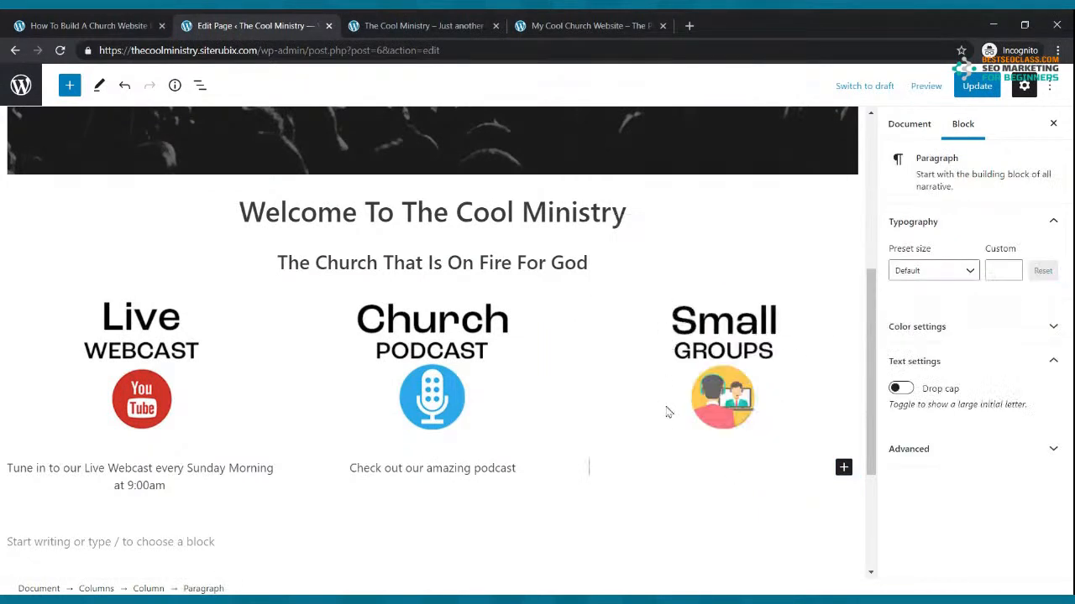
type("WE wou")
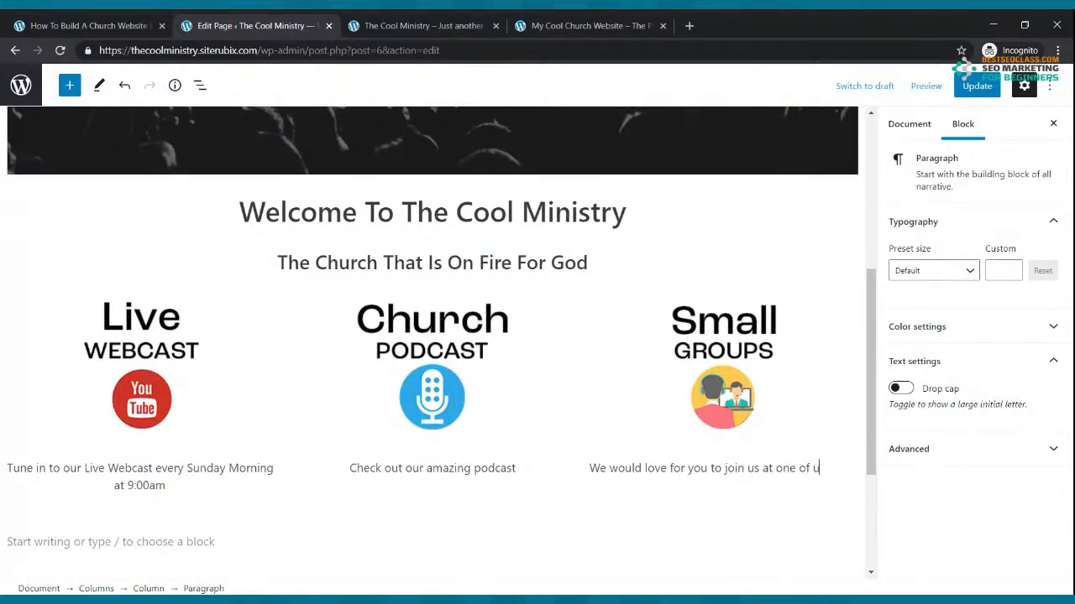
type("l groups.")
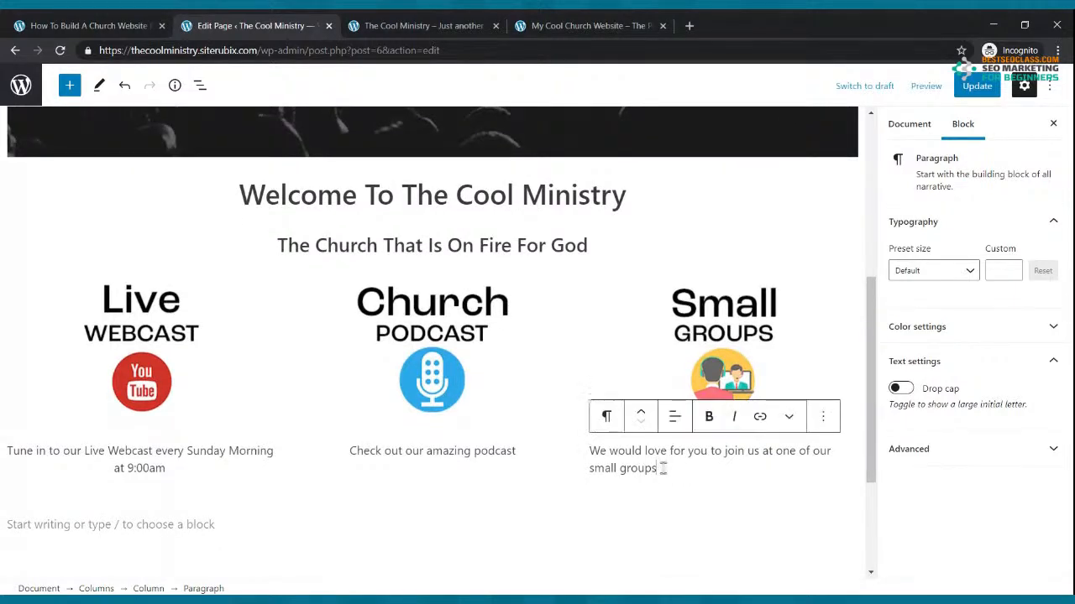
Centre the small groups caption and save the page with Update
left_click(674, 417)
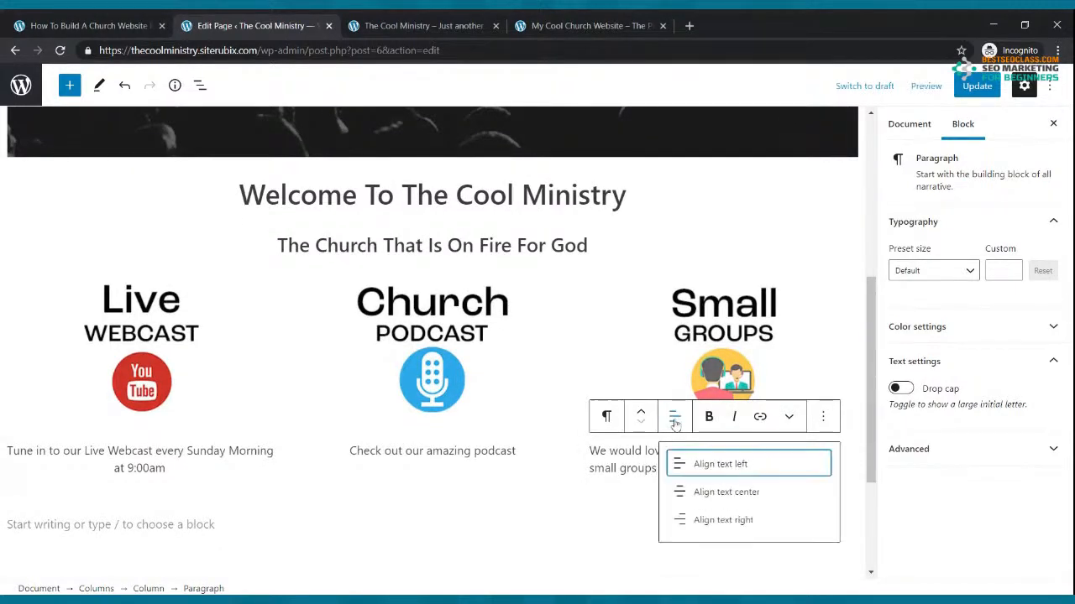
left_click(720, 497)
left_click(978, 87)
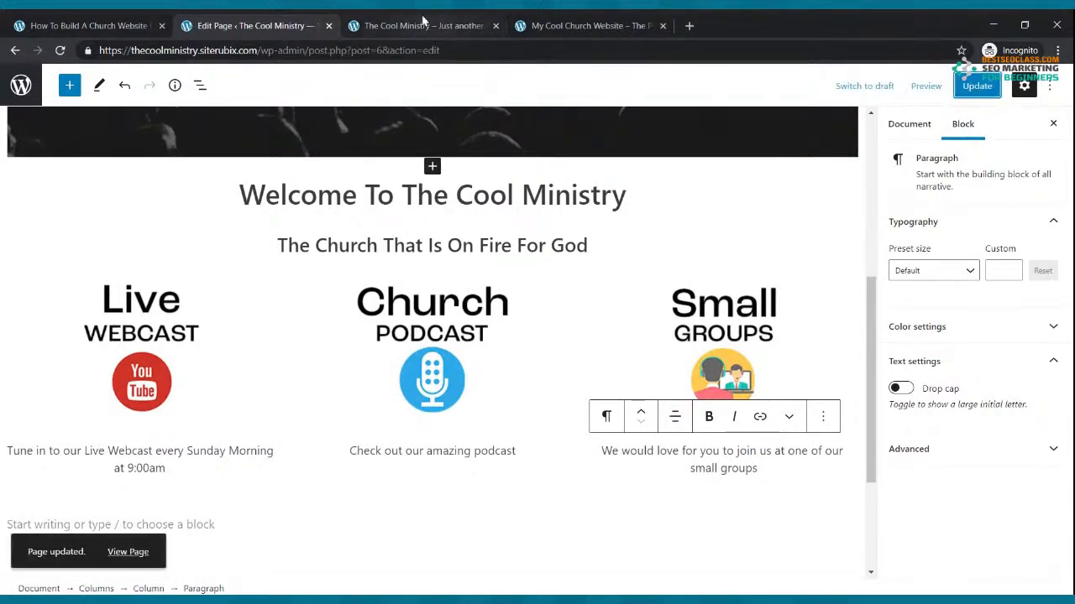
left_click(424, 23)
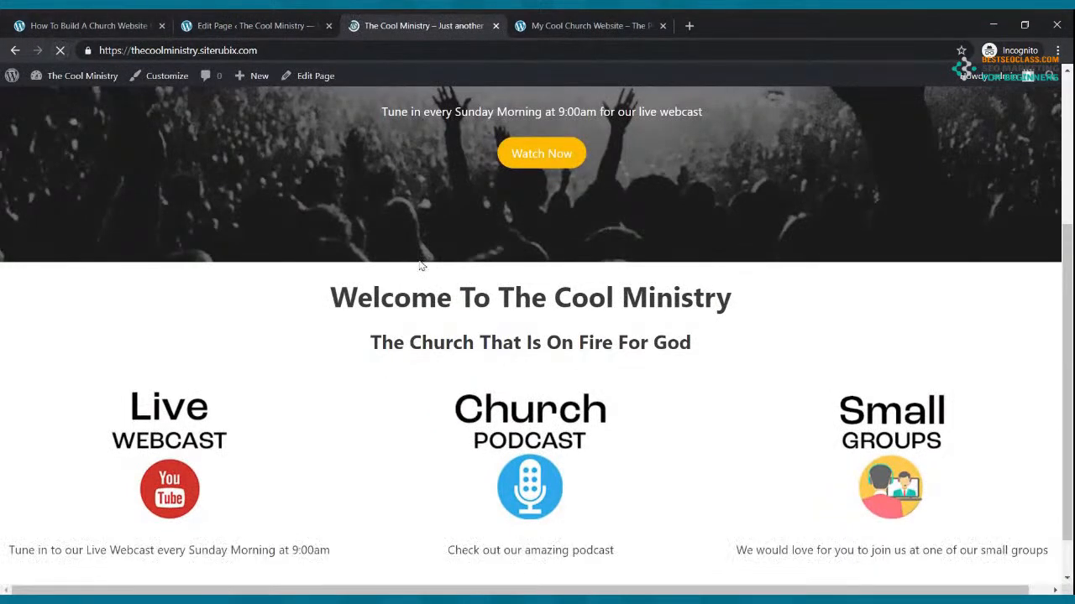
Compare the updated live page with the reference church website, then return to the editor
scroll(445, 267, "down", 1)
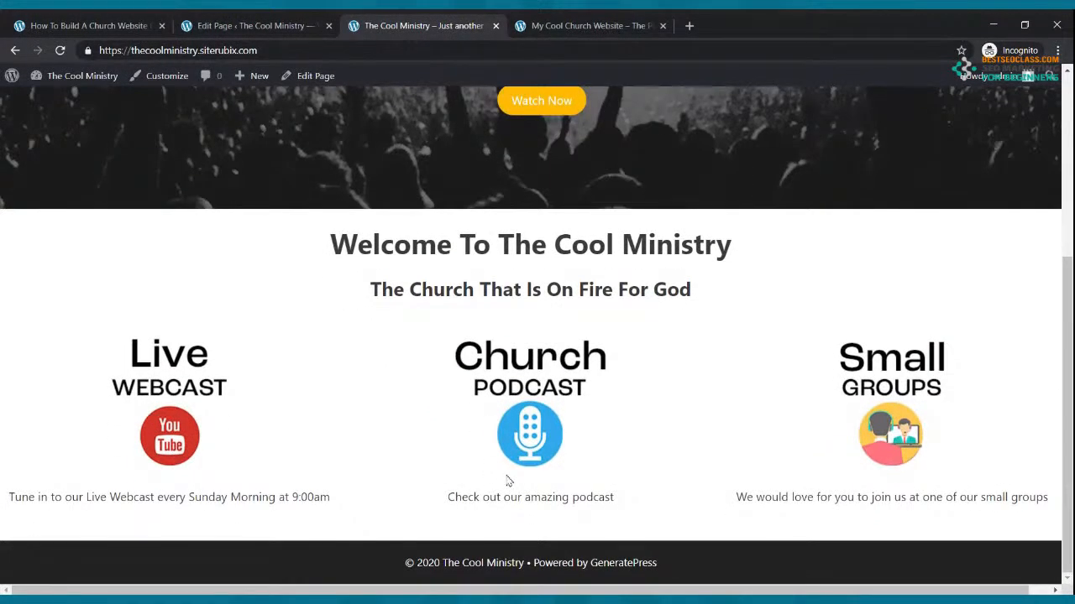
left_click(554, 24)
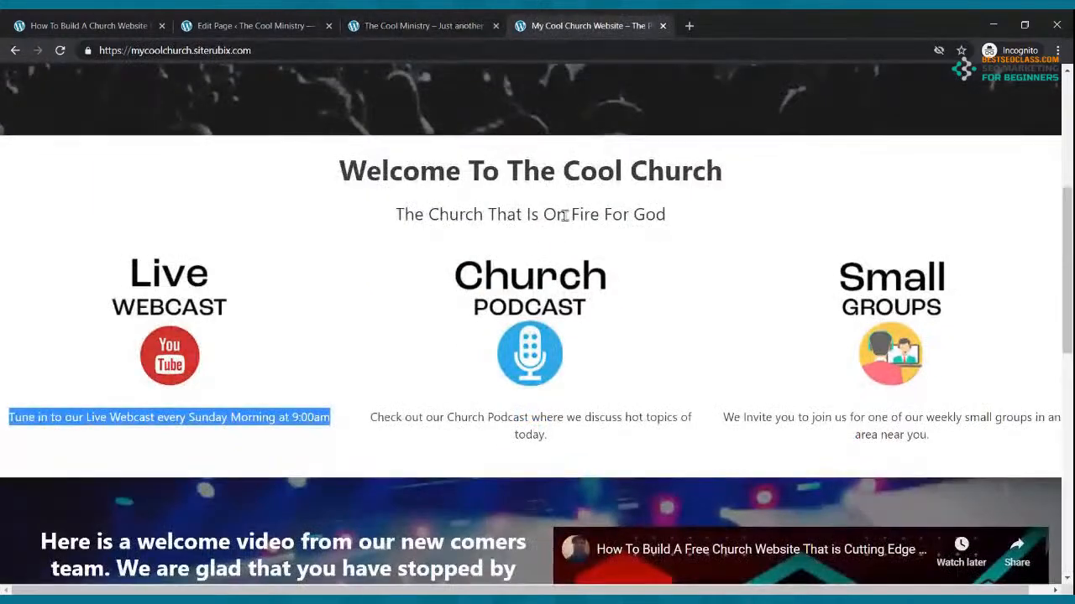
scroll(441, 207, "down", 4)
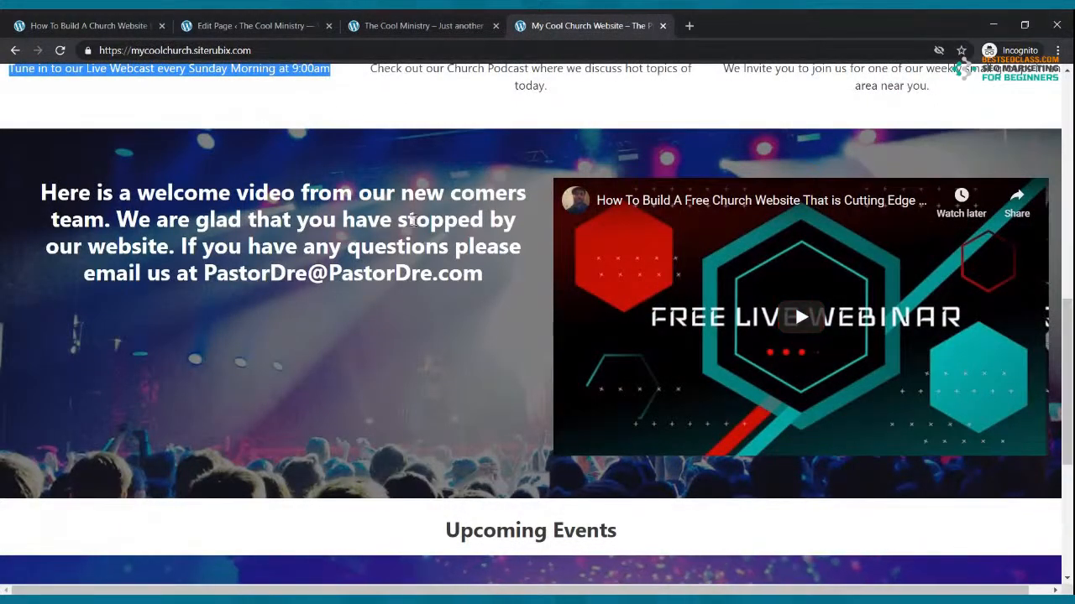
left_click(286, 26)
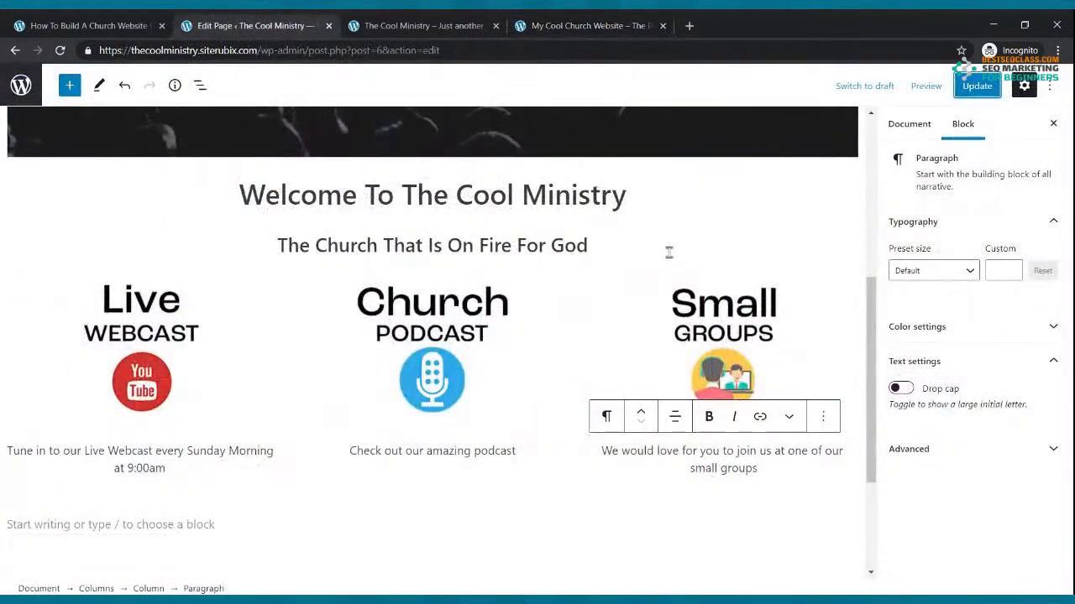
left_click(537, 20)
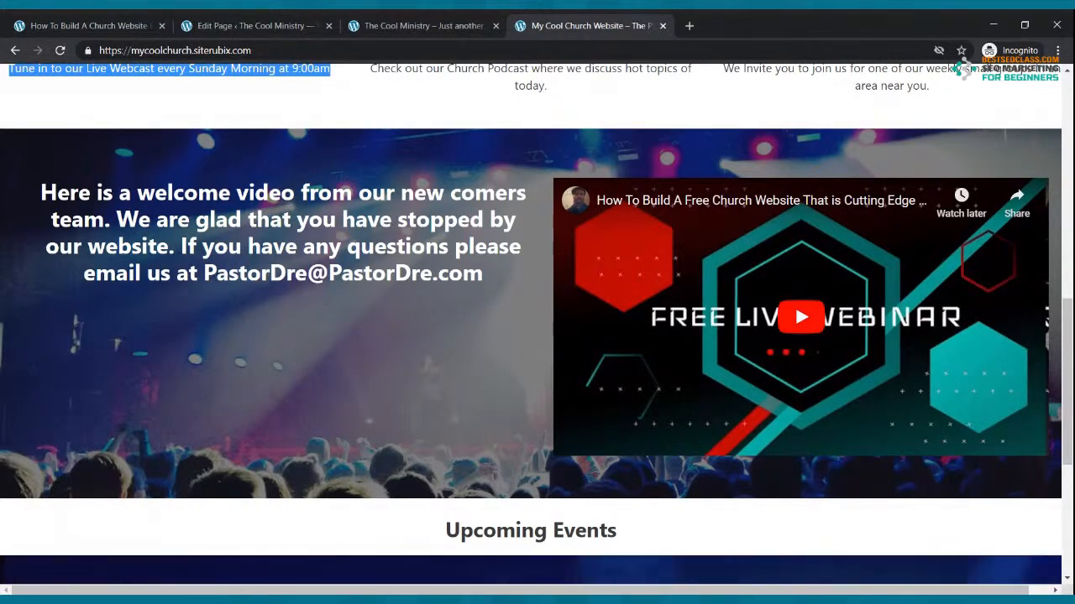
scroll(647, 307, "up", 3)
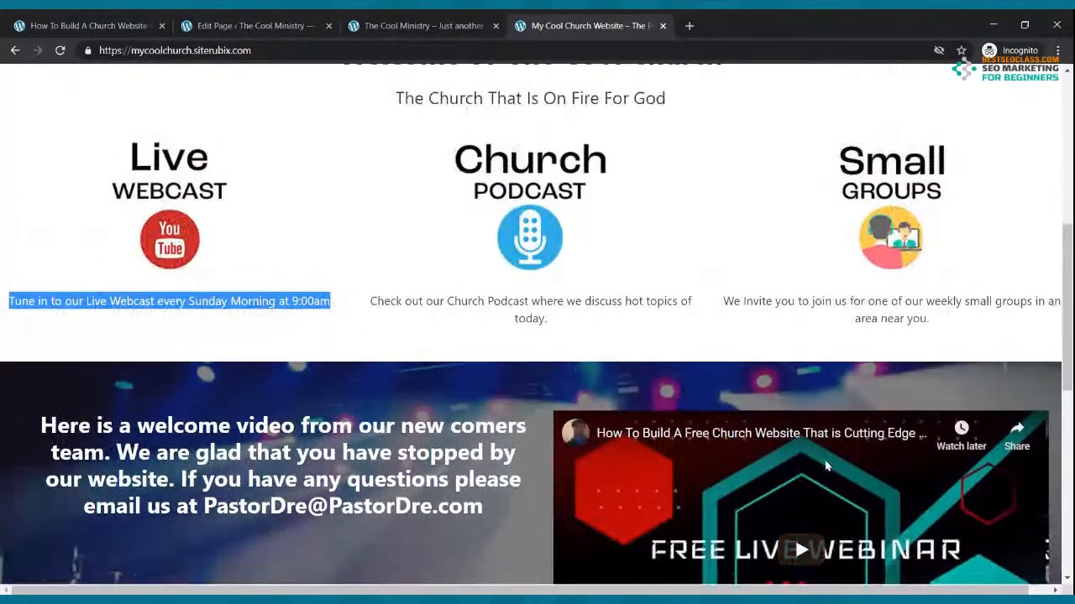
scroll(825, 467, "down", 3)
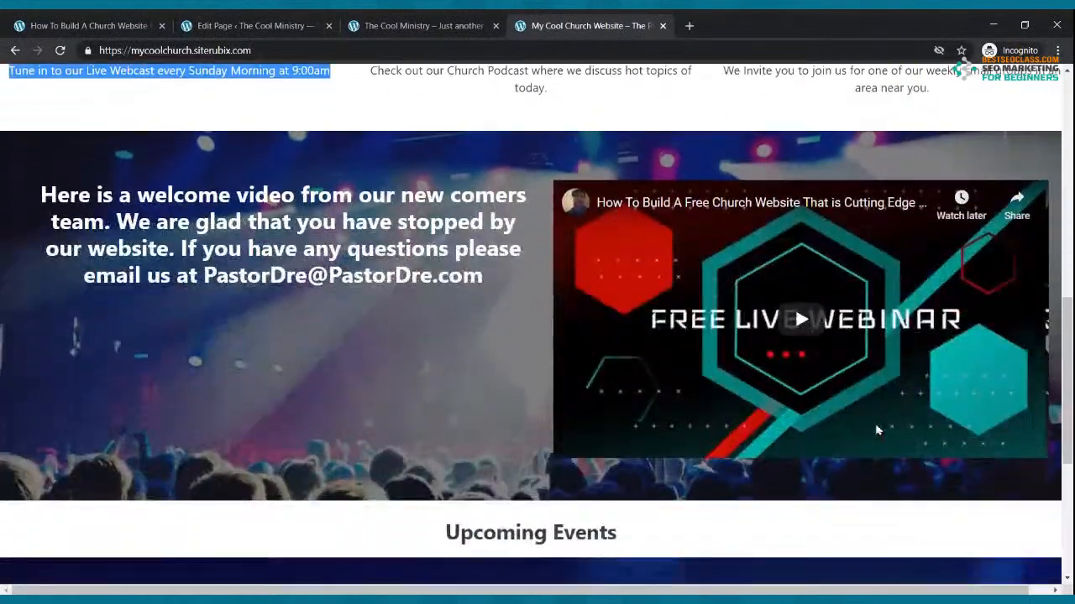
left_click(271, 23)
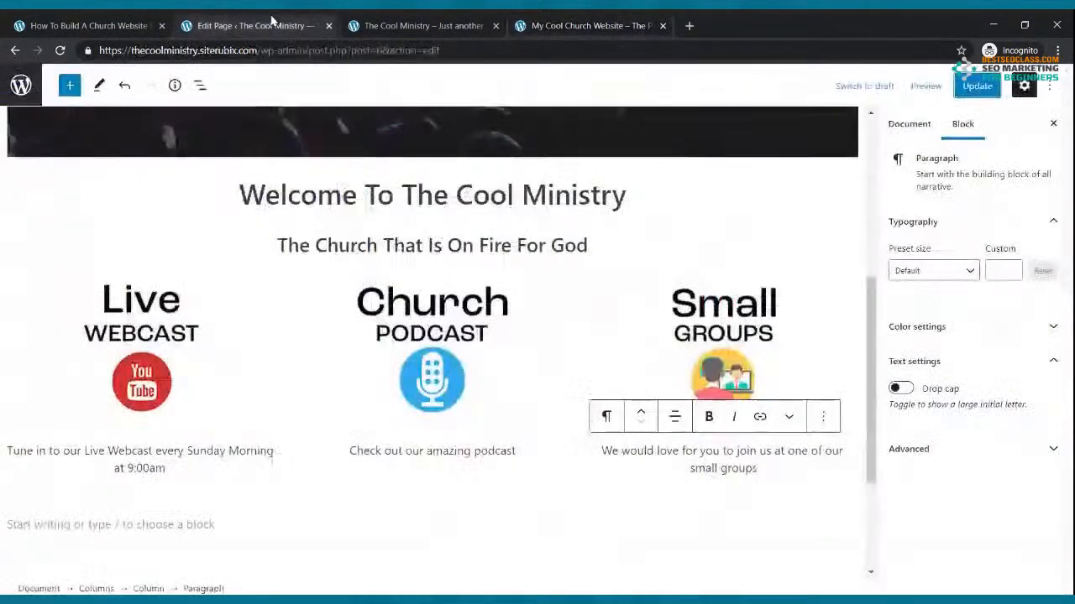
Insert a Columns block below the three columns with the 33.33% / 66.66% layout
scroll(321, 443, "down", 2)
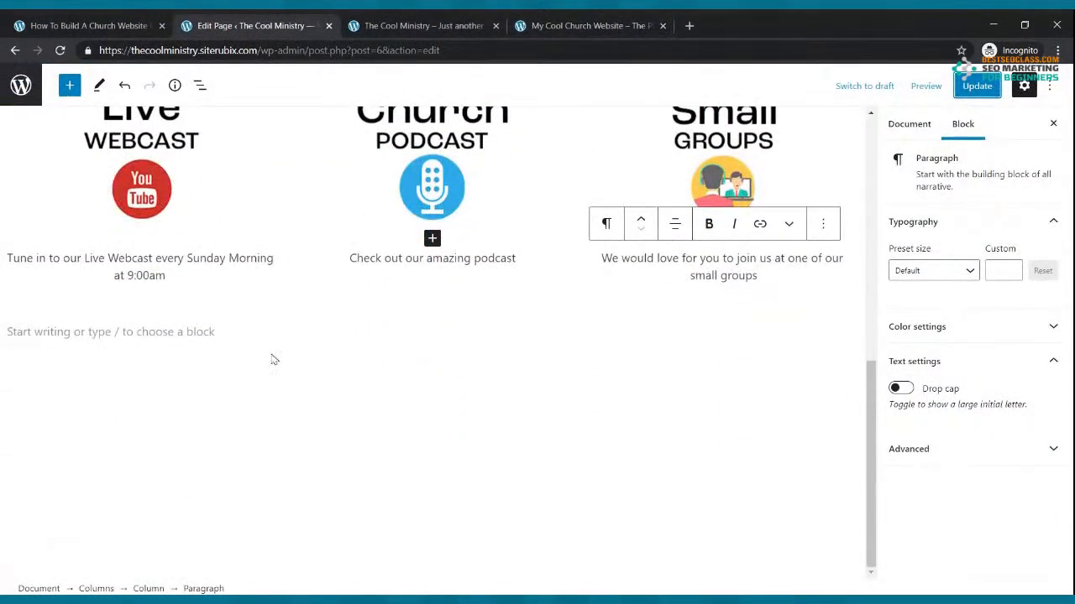
left_click(209, 332)
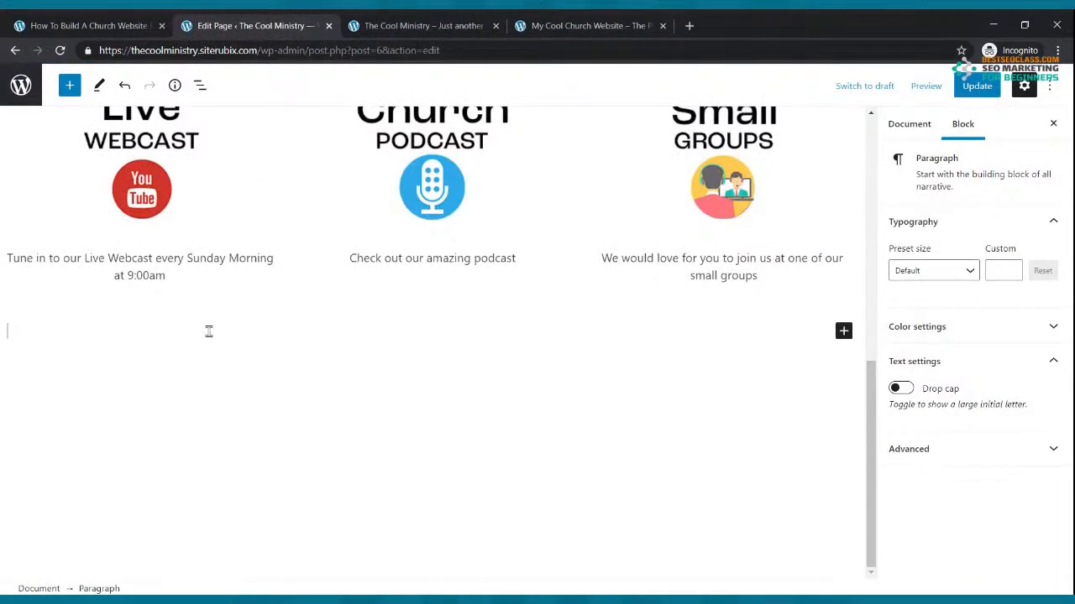
left_click(843, 331)
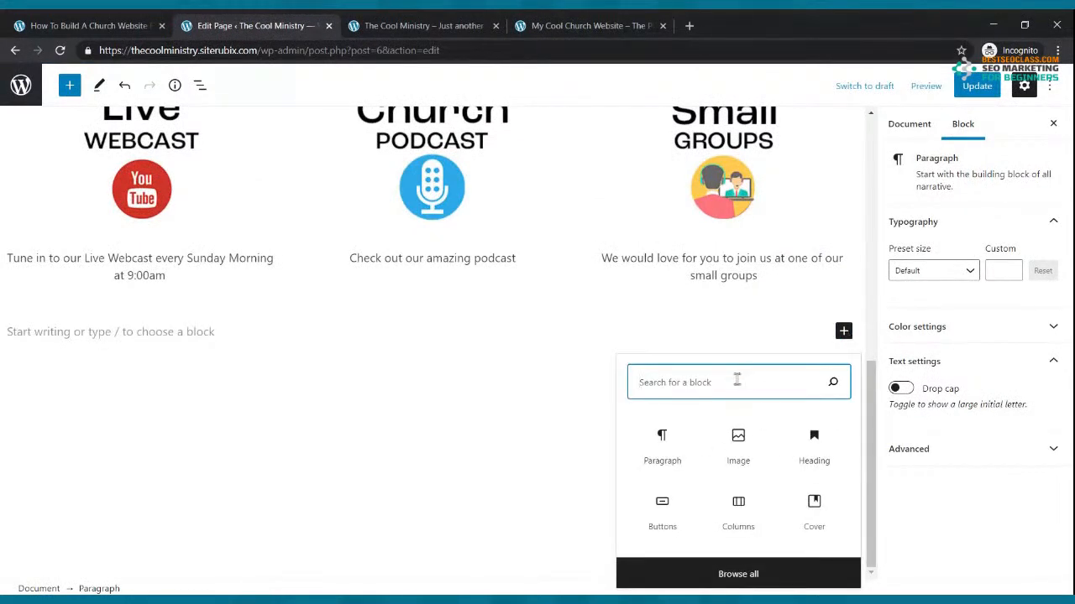
type("columns")
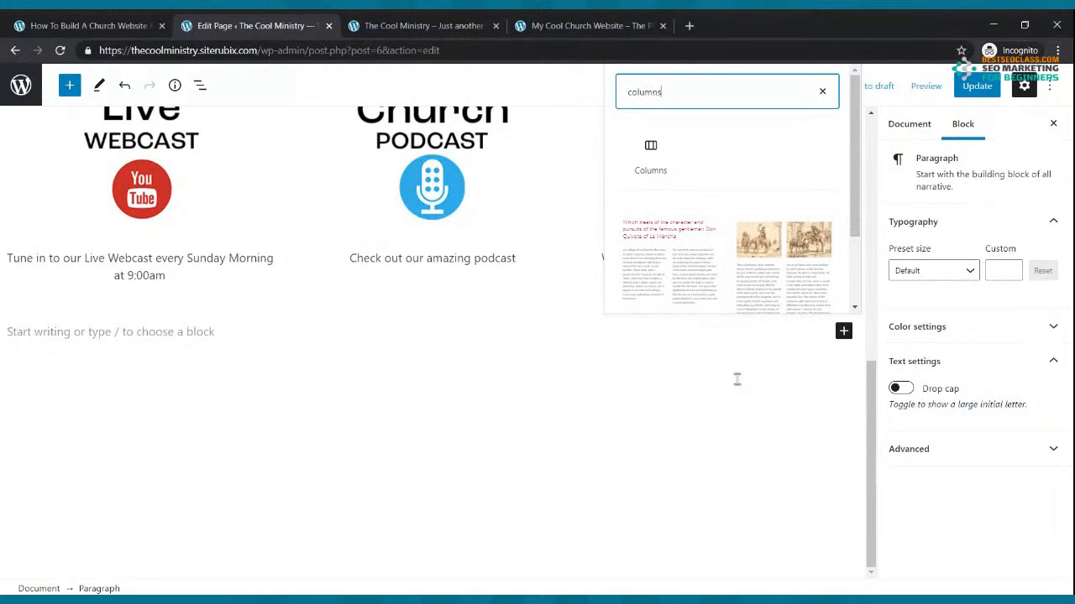
left_click(651, 156)
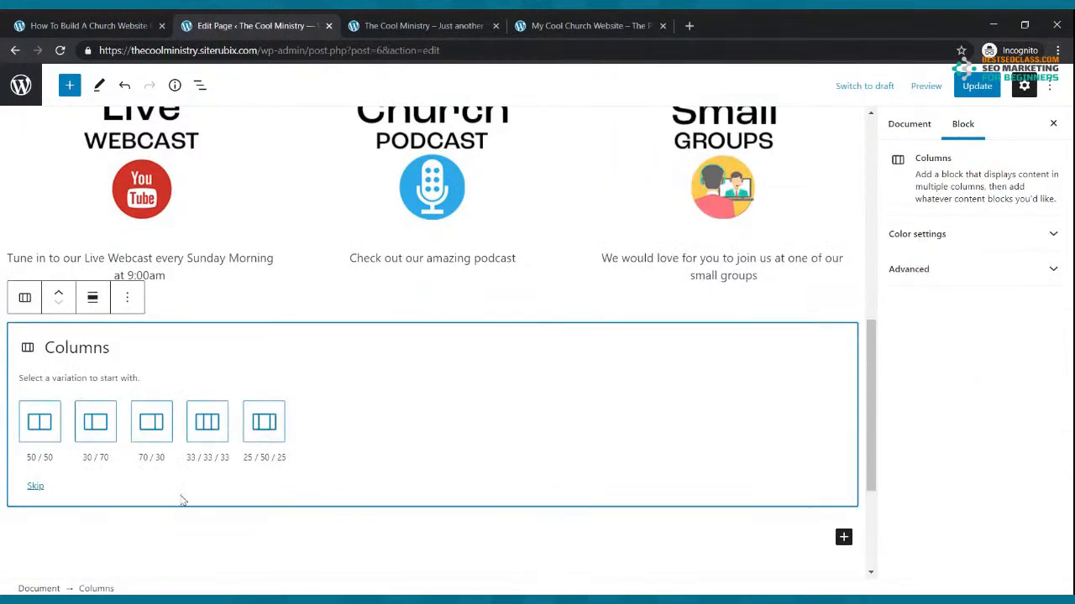
left_click(96, 423)
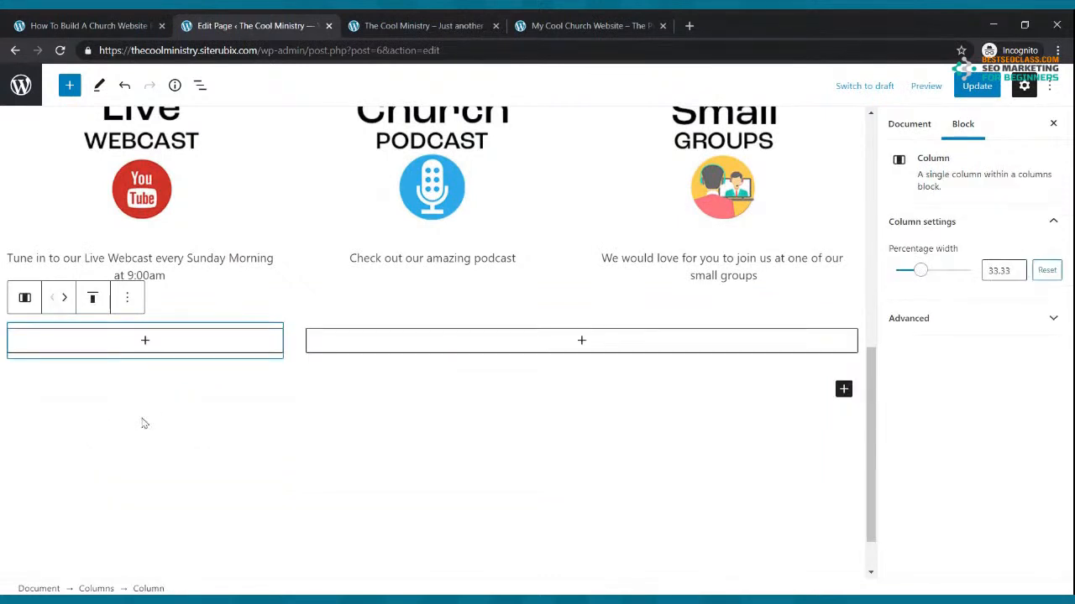
left_click(459, 297)
Delete the empty two-column block through More options
left_click(716, 305)
left_click(308, 328)
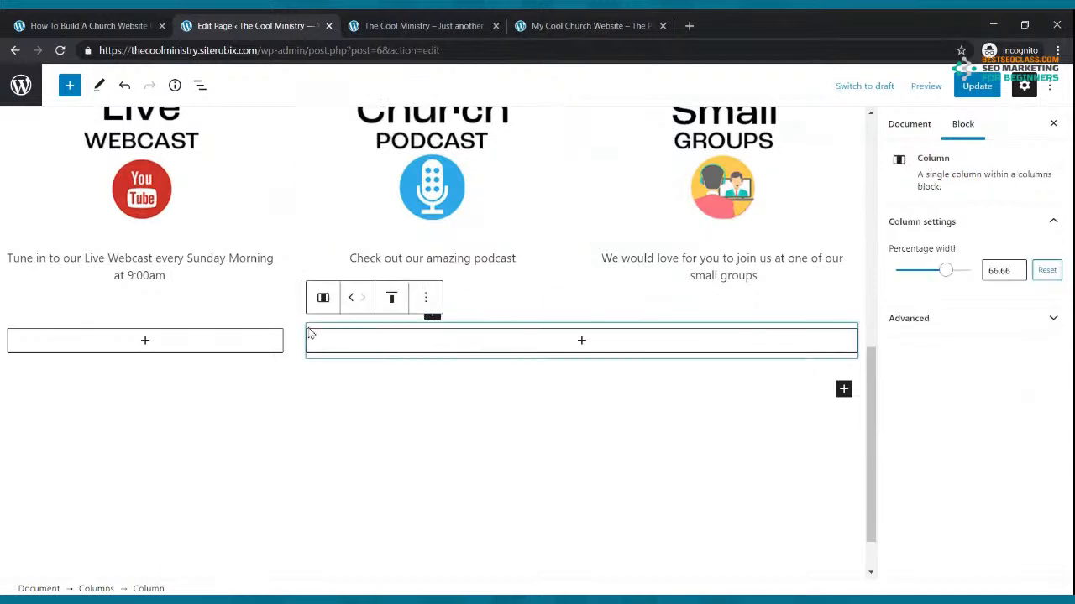
left_click(291, 346)
left_click(163, 299)
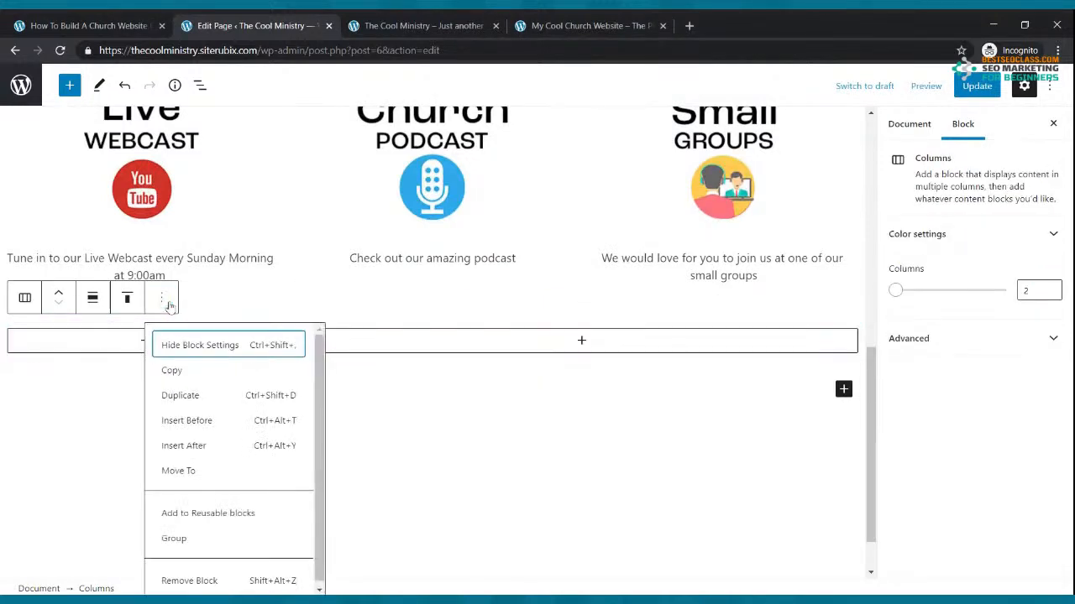
left_click(222, 588)
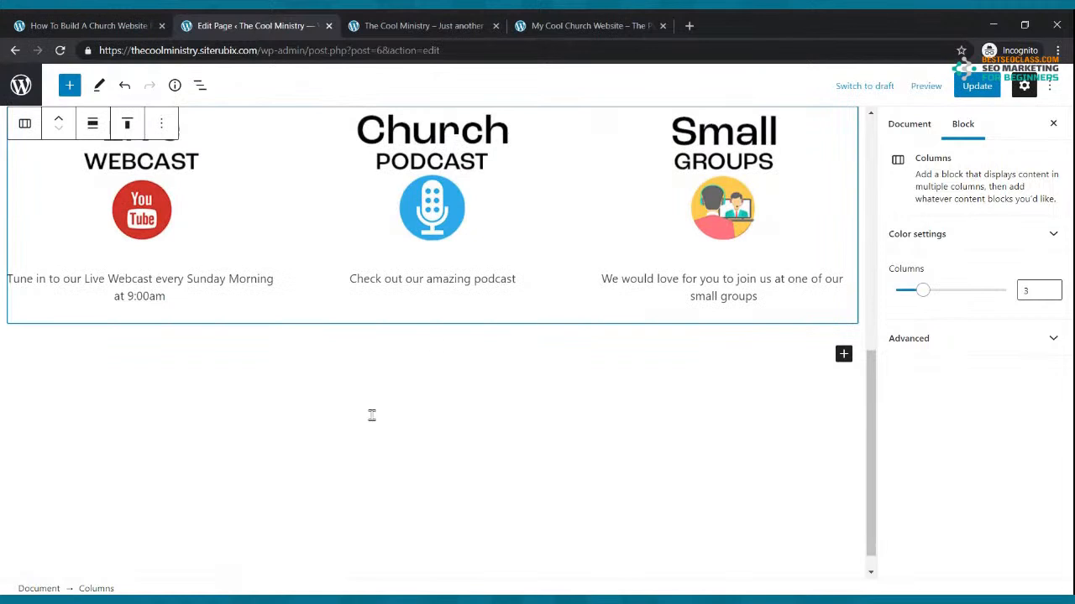
left_click(451, 342)
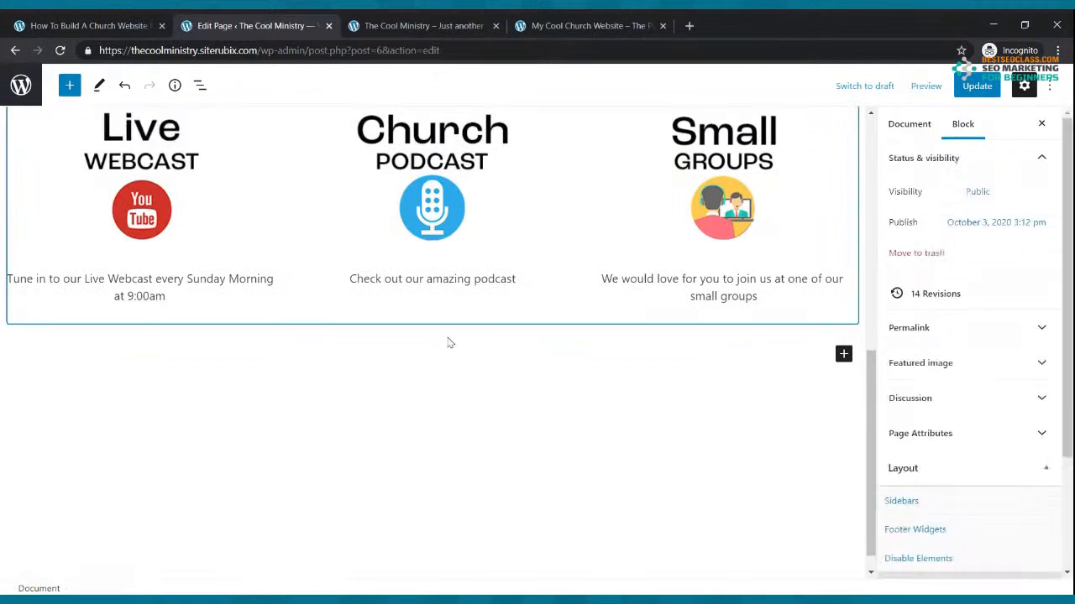
Insert a Cover block below the columns and fill it with the green swatch
left_click(843, 353)
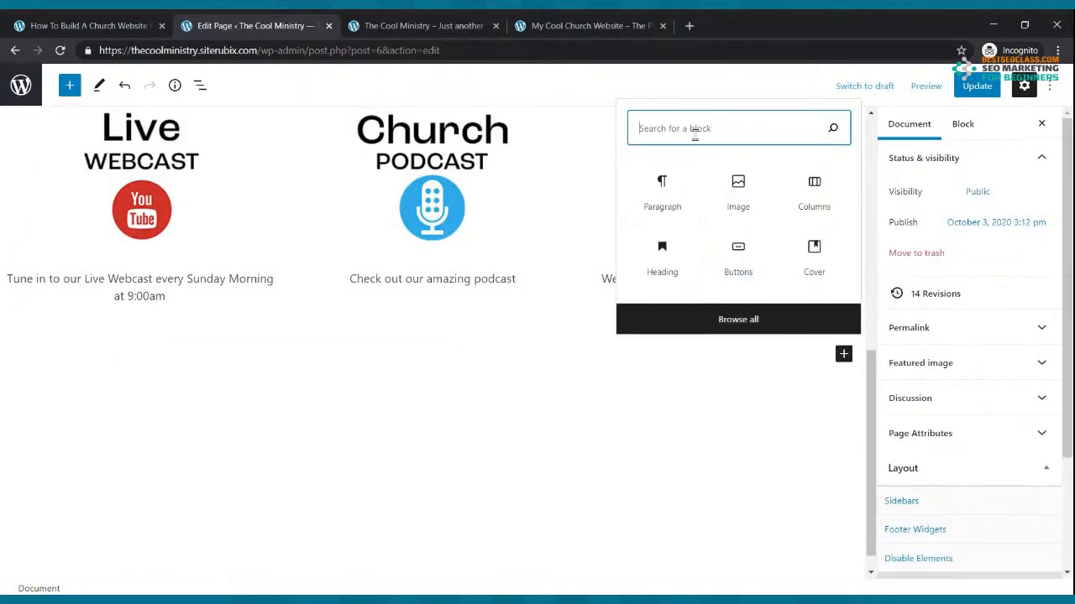
type("cover")
left_click(666, 461)
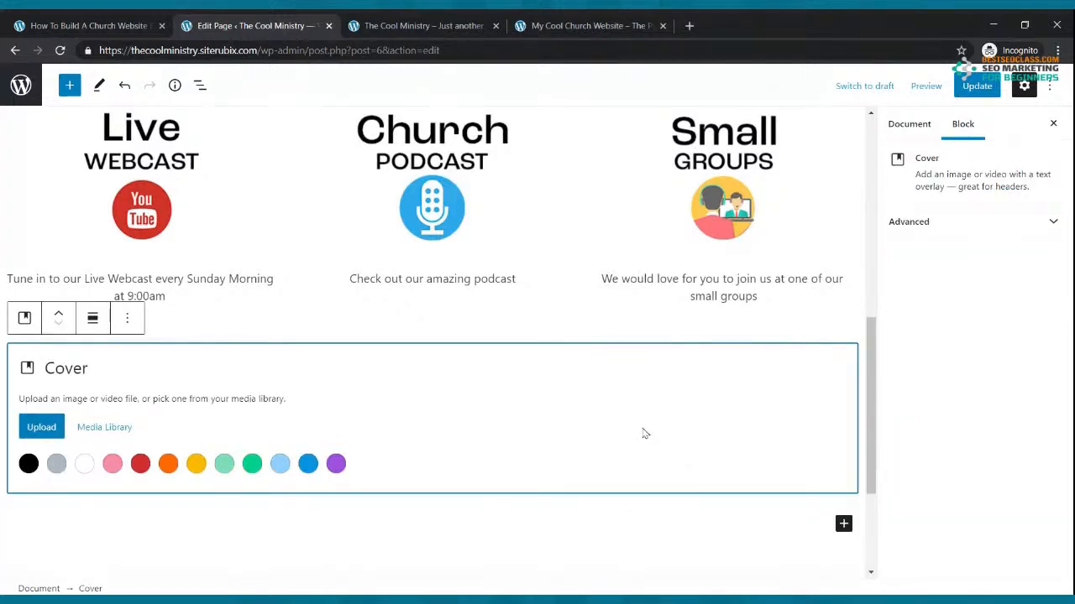
key("ctrl+4")
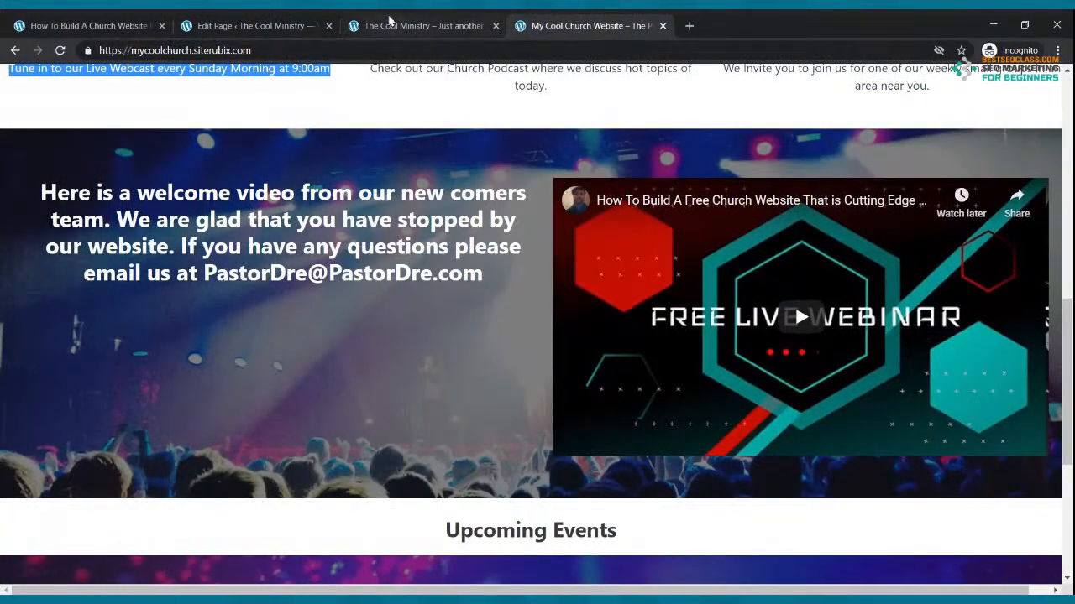
left_click(389, 20)
left_click(292, 22)
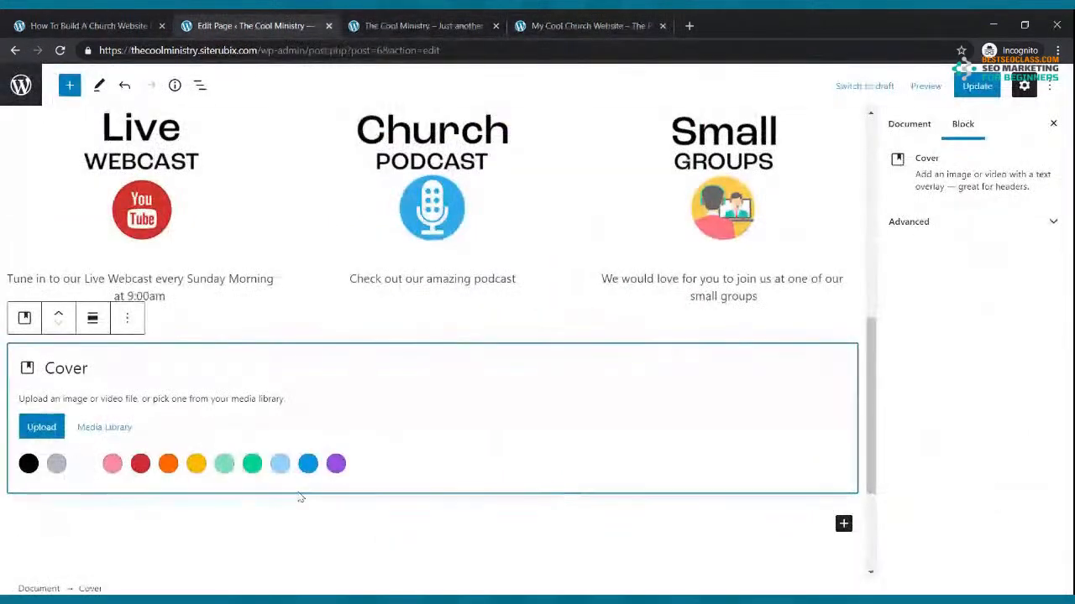
left_click(248, 463)
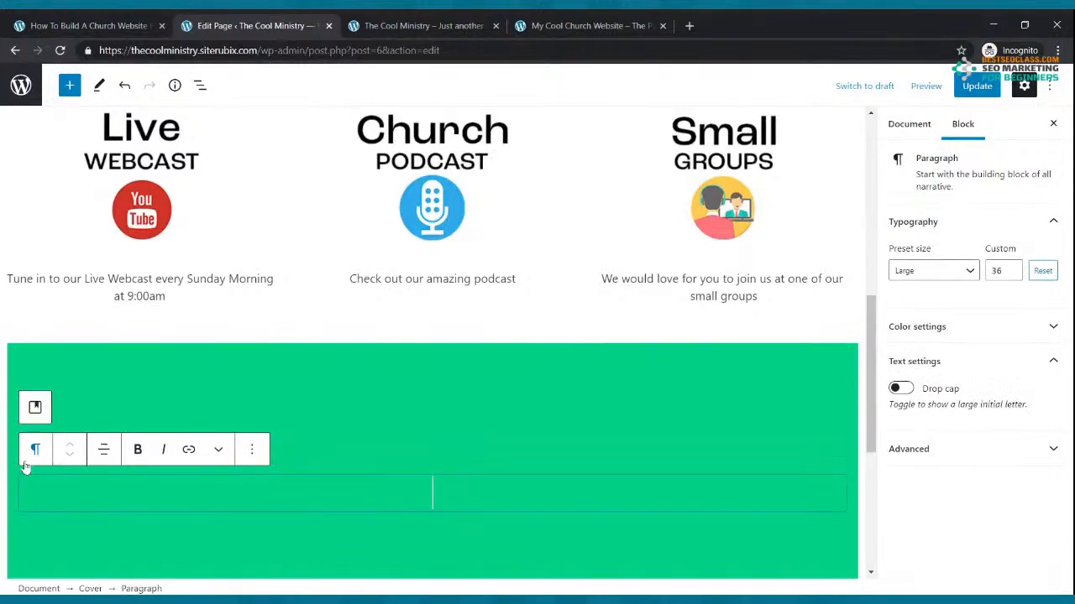
scroll(294, 418, "down", 2)
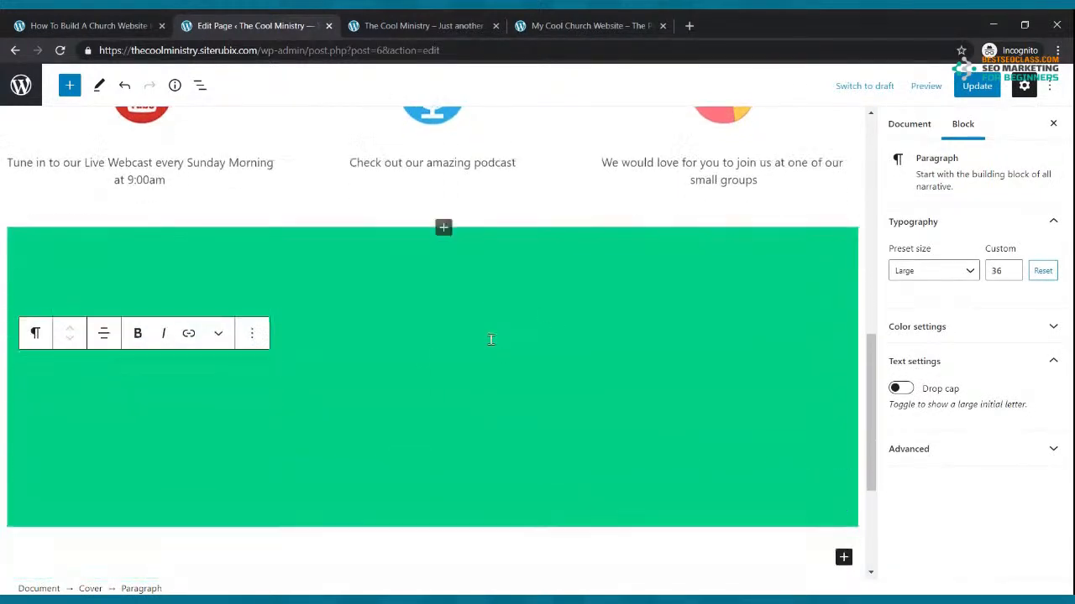
Update the page and reload the live site to check the green cover
left_click(974, 85)
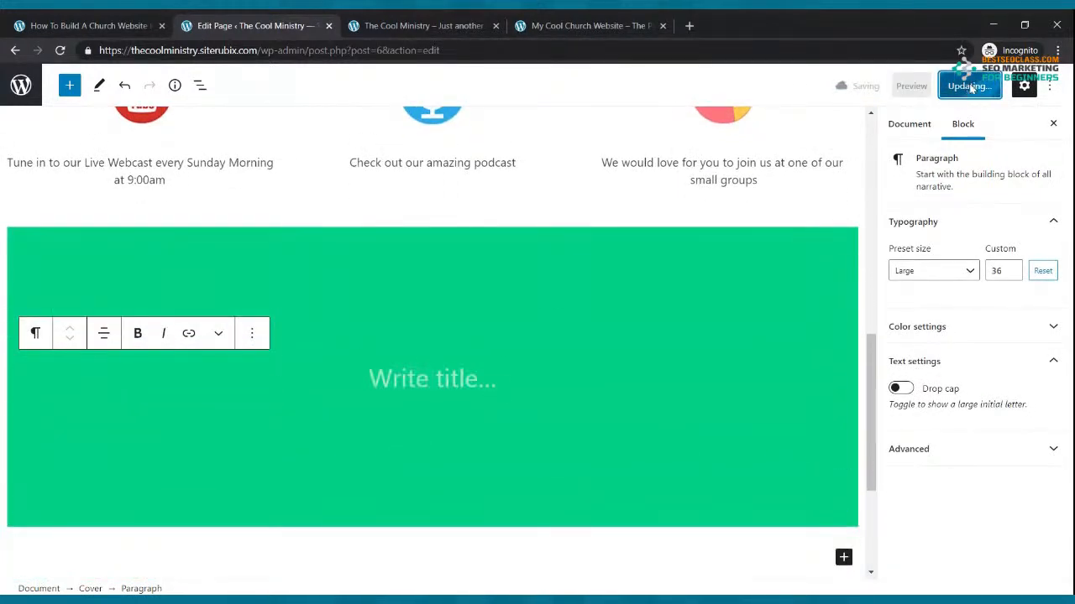
left_click(447, 18)
left_click(60, 51)
scroll(504, 319, "down", 4)
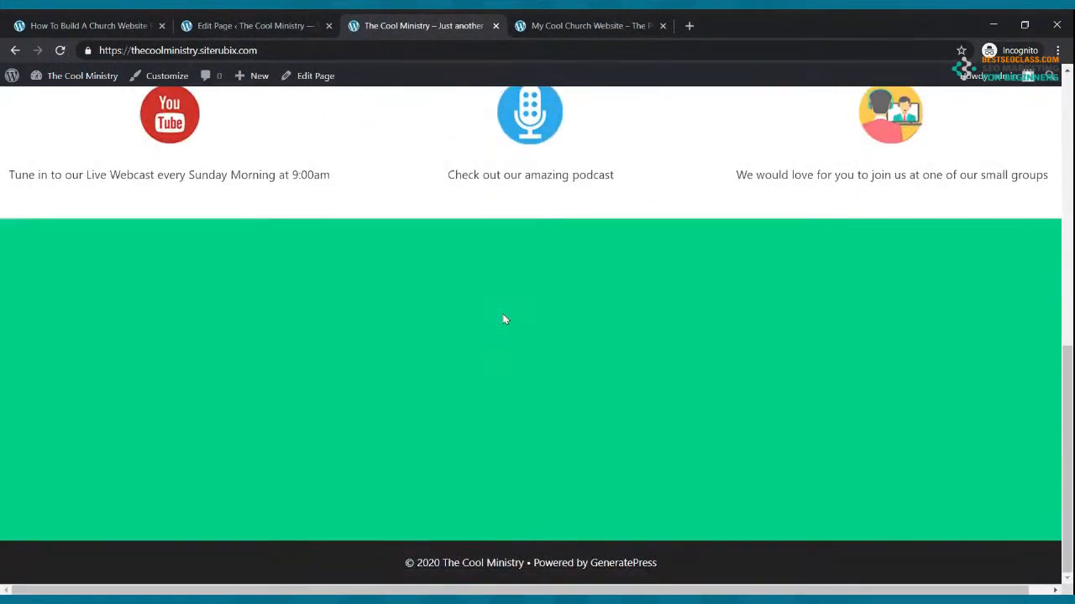
scroll(496, 301, "up", 6)
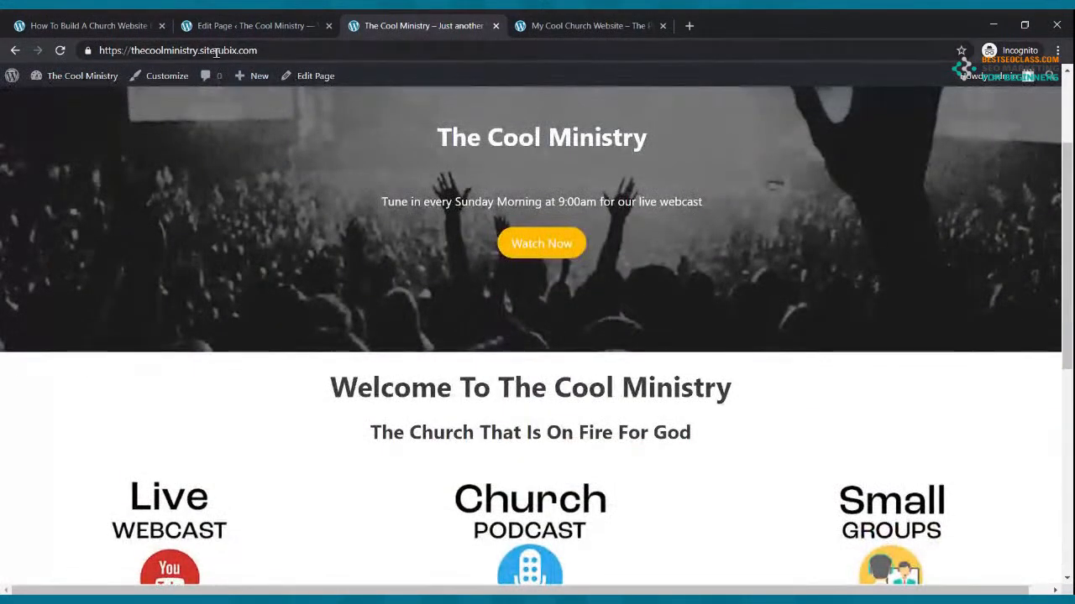
left_click(229, 22)
left_click(327, 290)
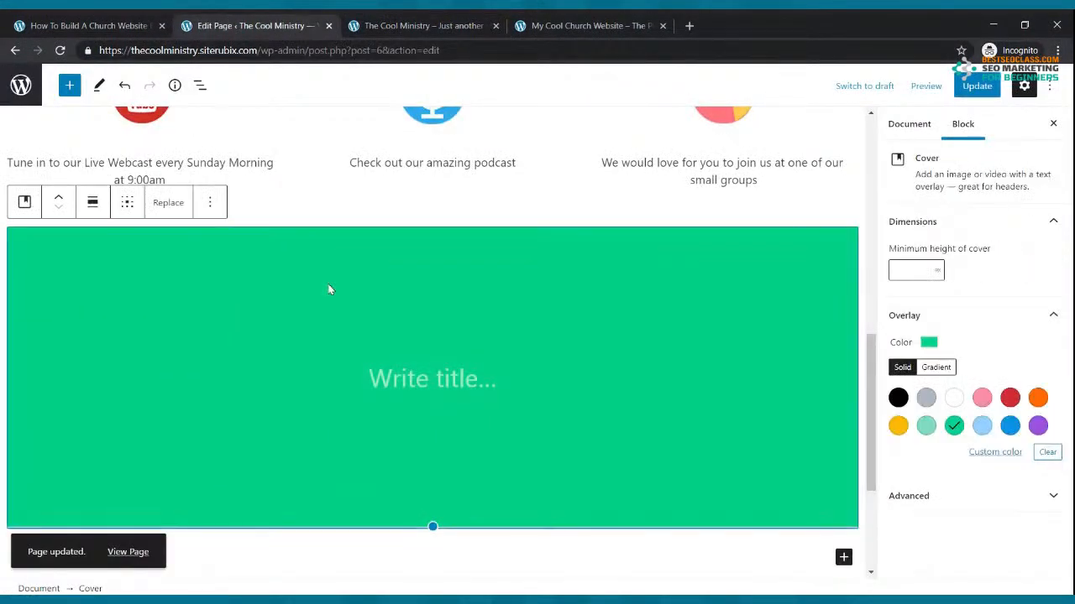
Begin uploading a cover background image, check the reference site, and update the page
left_click(168, 204)
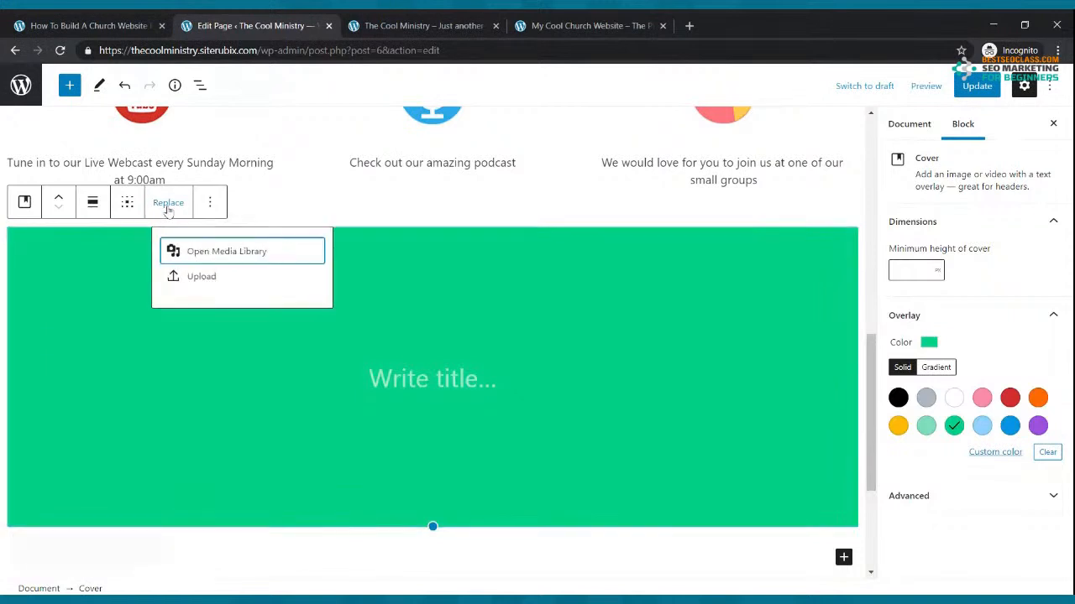
left_click(214, 279)
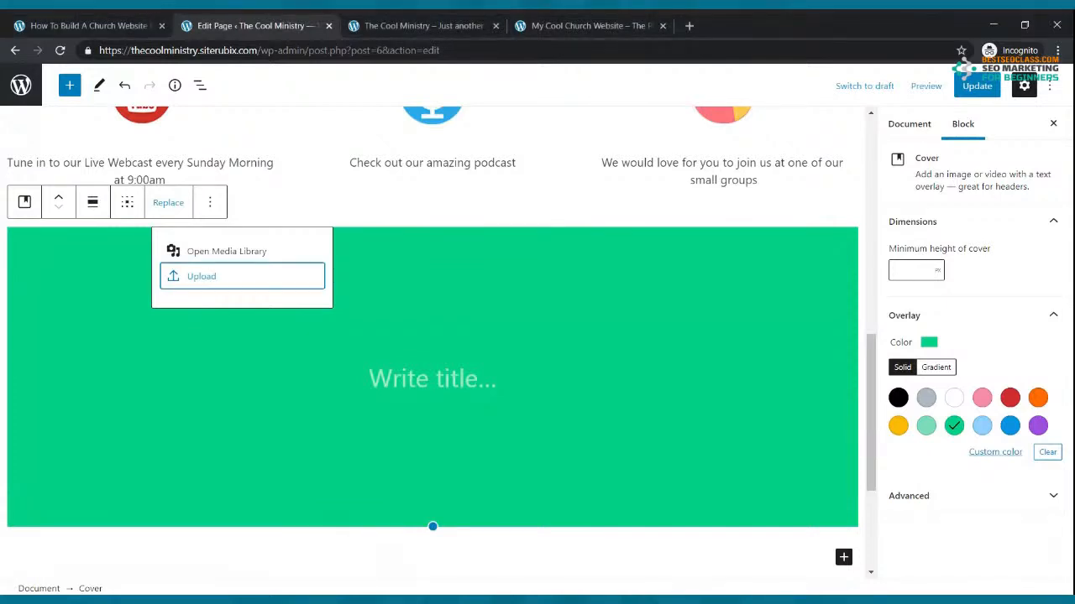
left_click(544, 29)
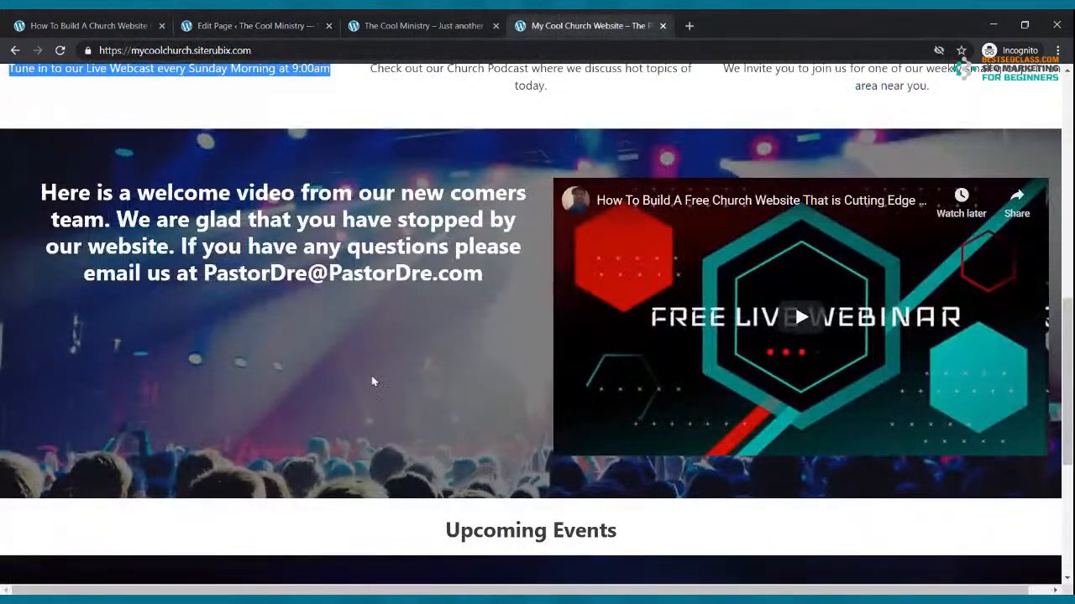
left_click(302, 24)
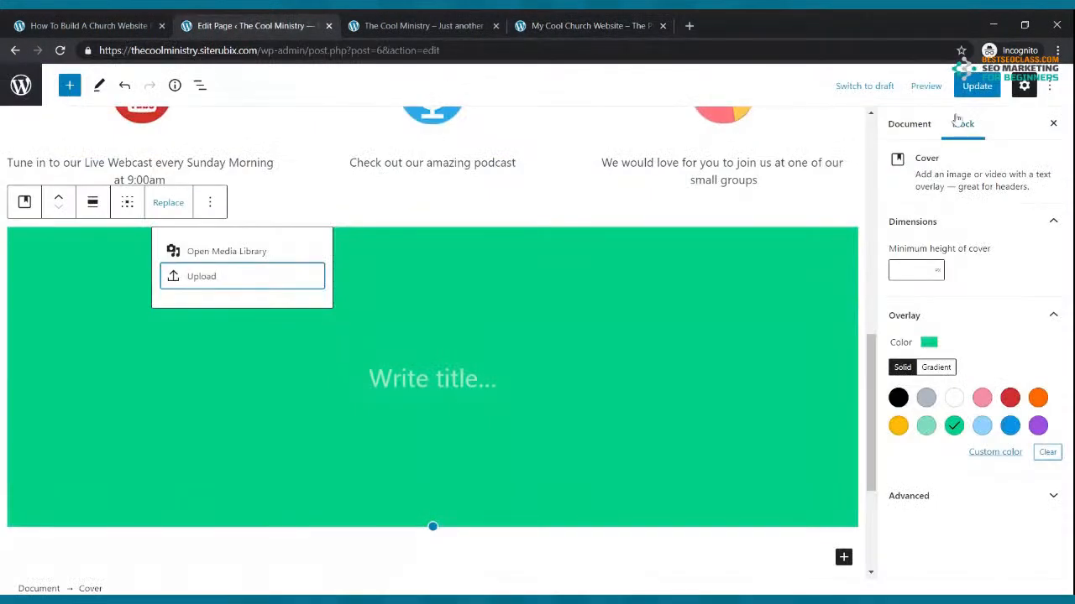
left_click(970, 91)
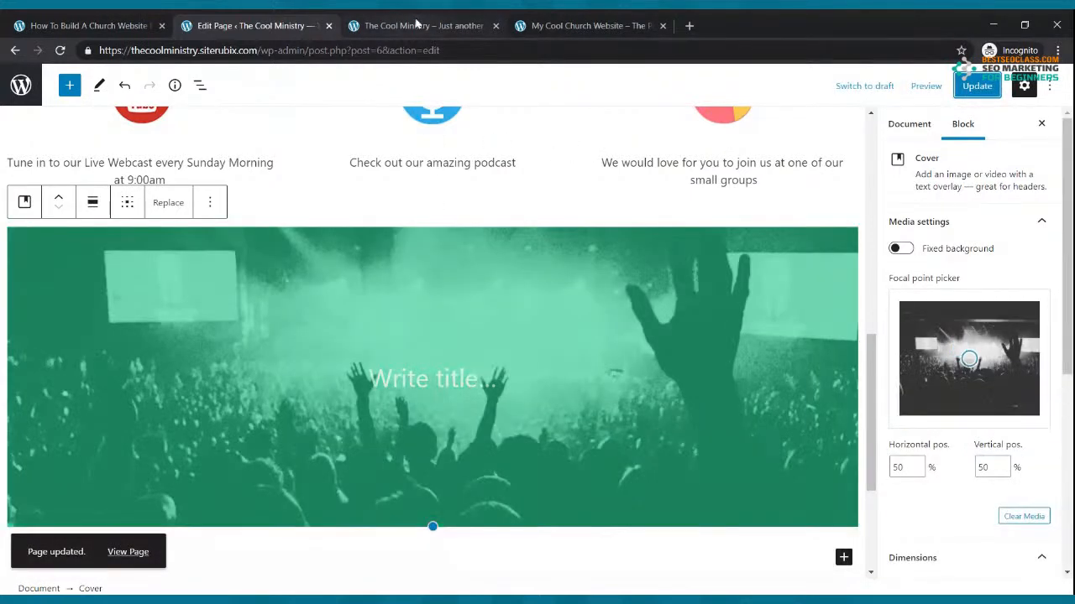
Upload the concert-crowd photo as the cover's background and update the page
left_click(168, 202)
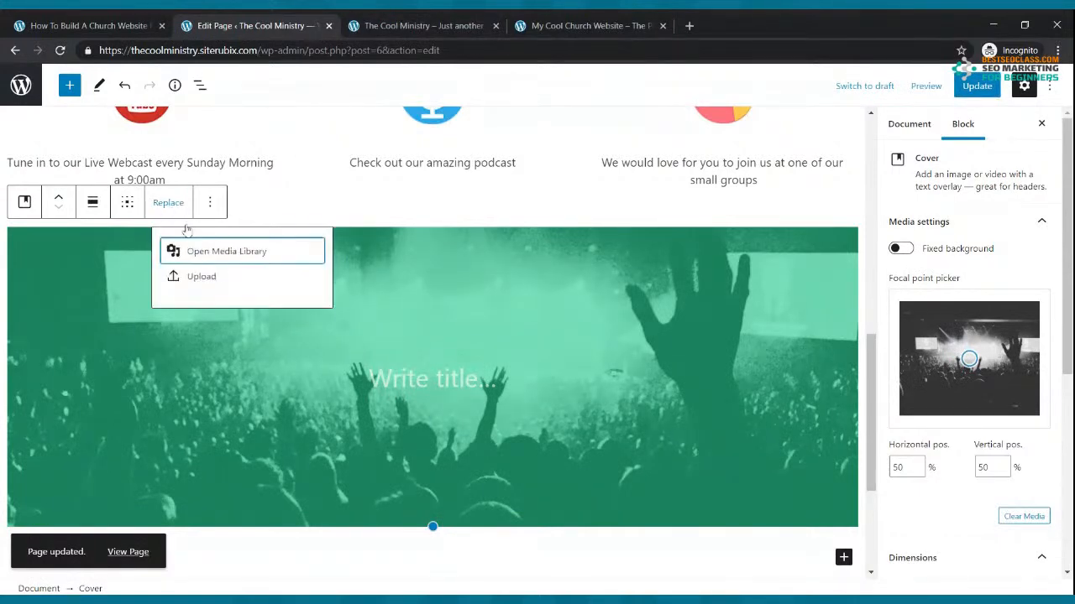
left_click(217, 286)
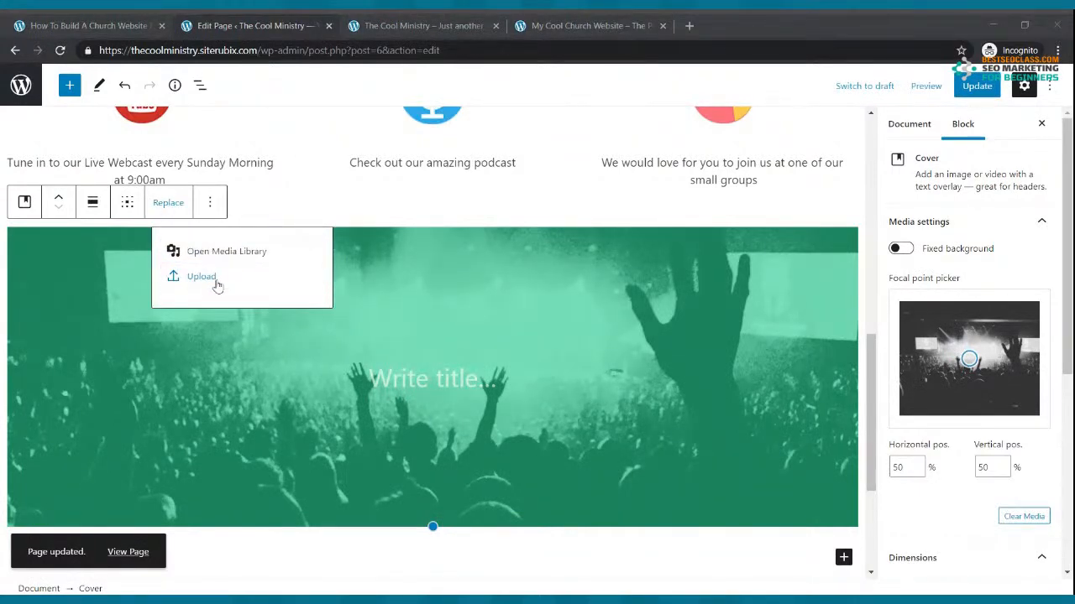
double_click(417, 252)
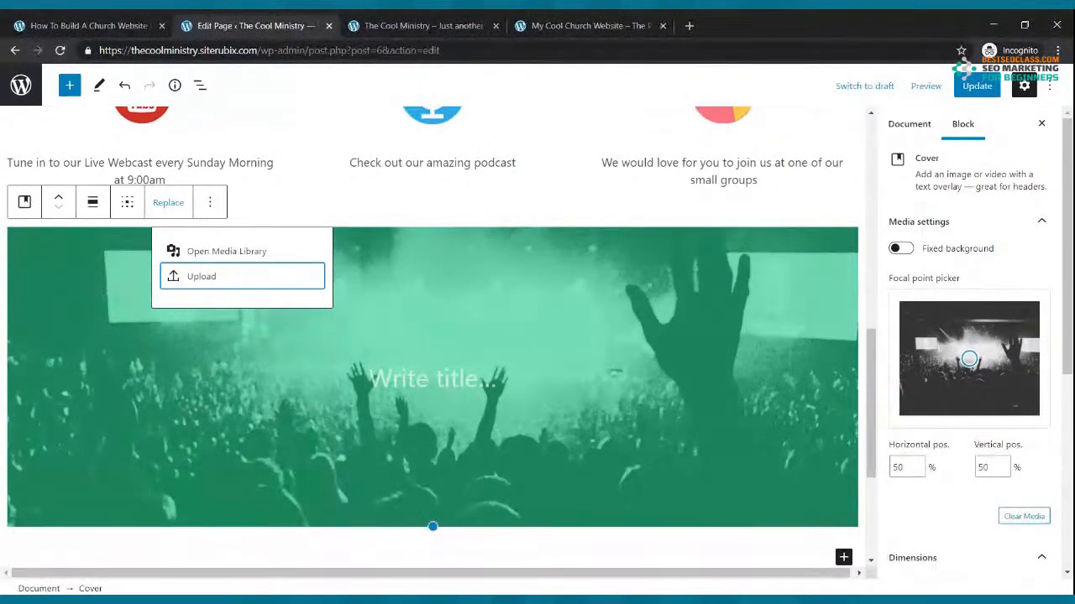
left_click(974, 87)
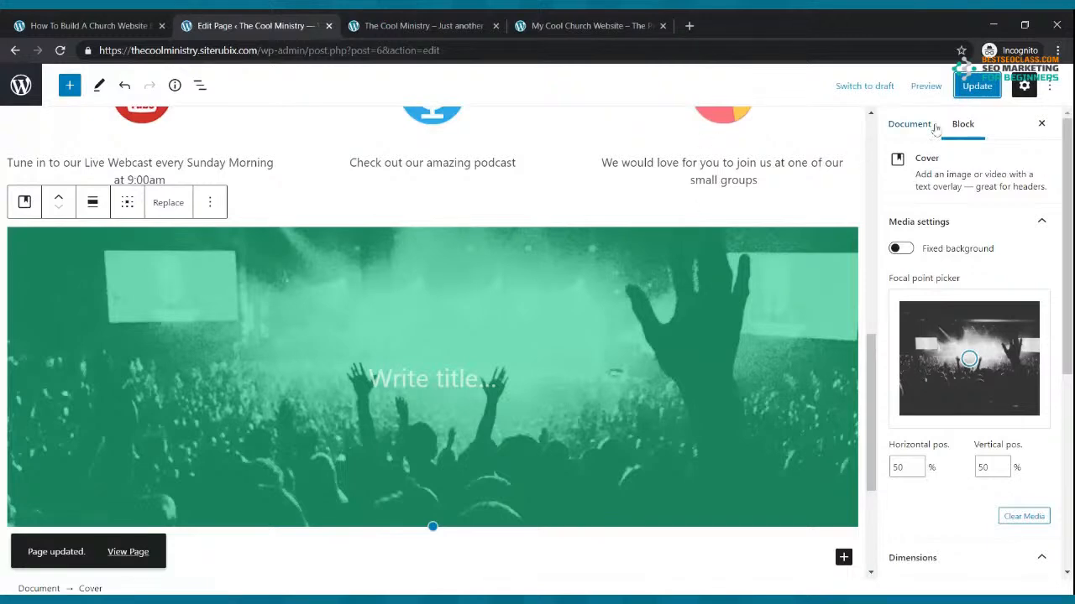
left_click(974, 87)
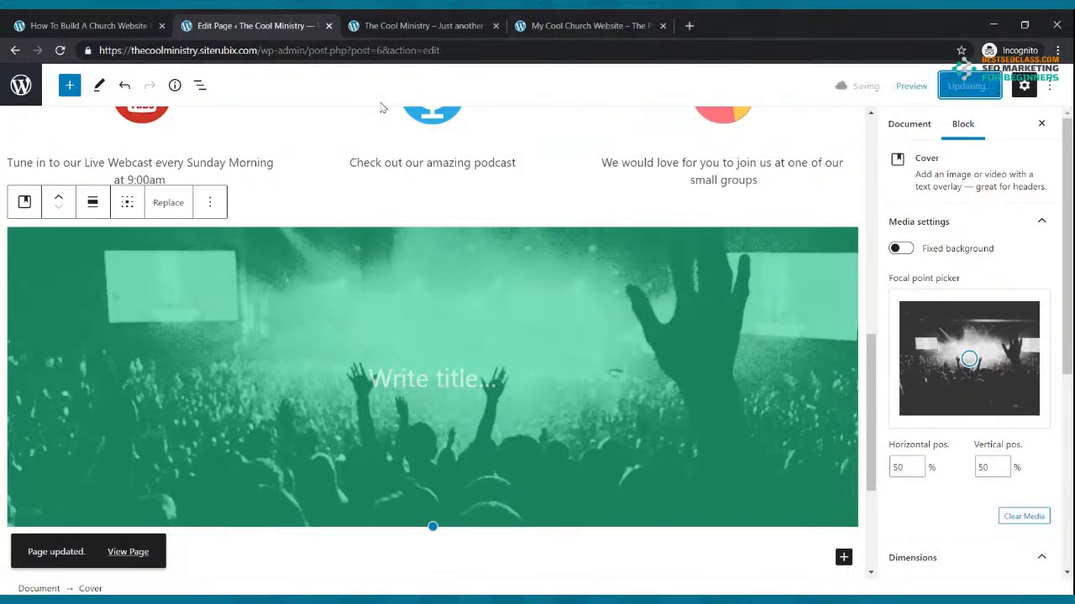
Reload the live site to check the new cover background, then return to the editor
left_click(410, 23)
key("F5")
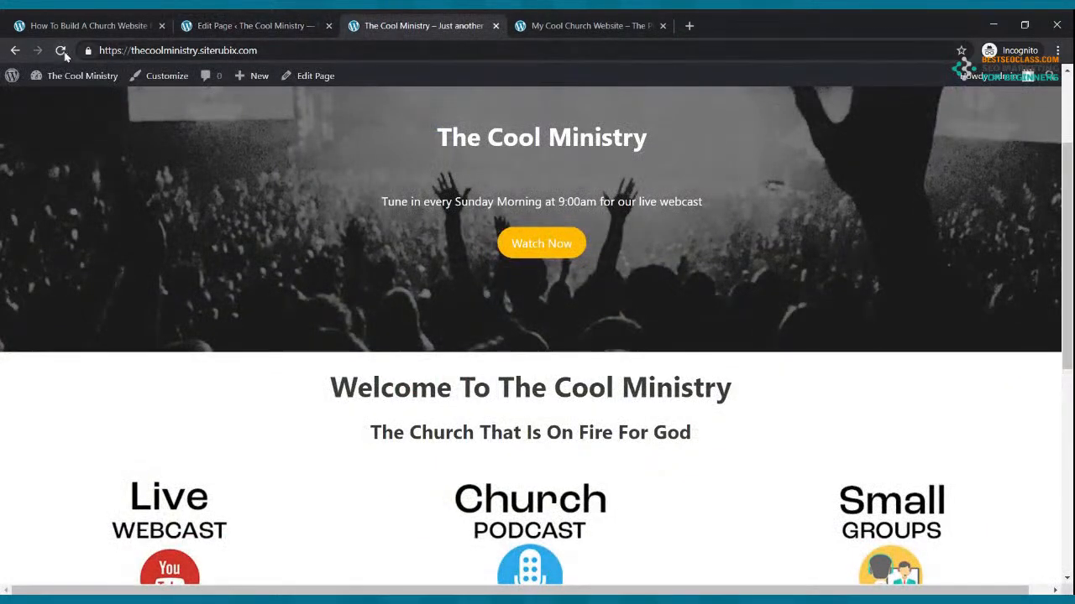
scroll(383, 243, "down", 5)
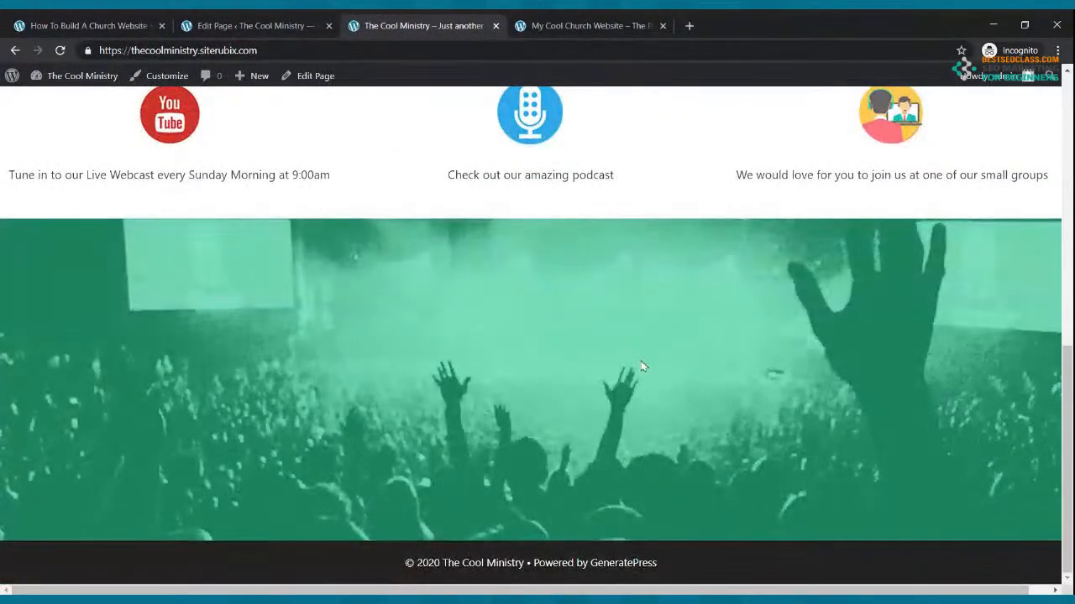
scroll(643, 366, "up", 2)
scroll(643, 365, "down", 2)
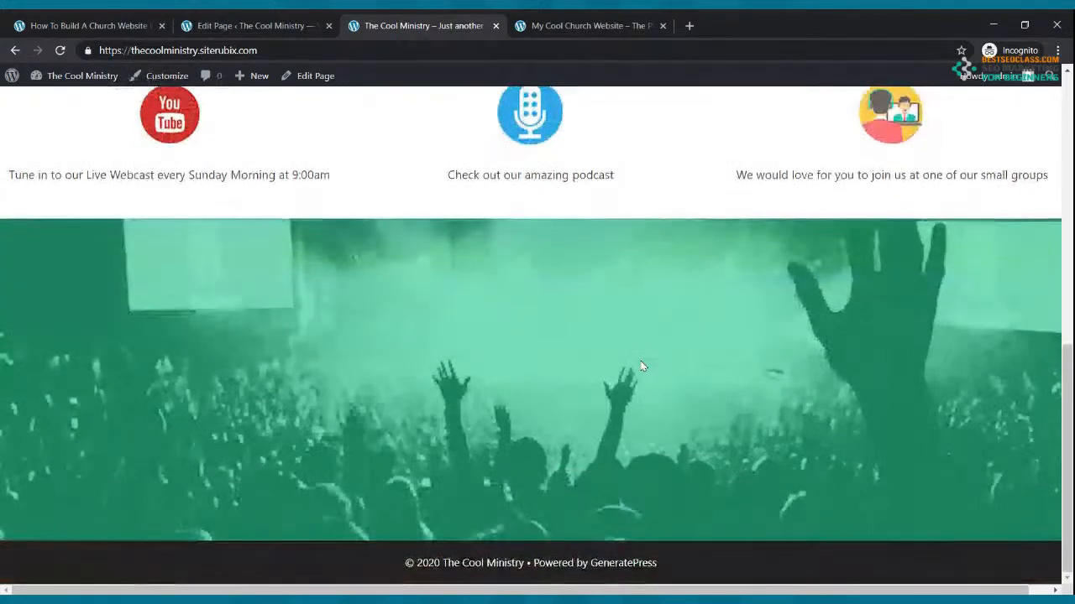
scroll(640, 365, "up", 5)
left_click(252, 25)
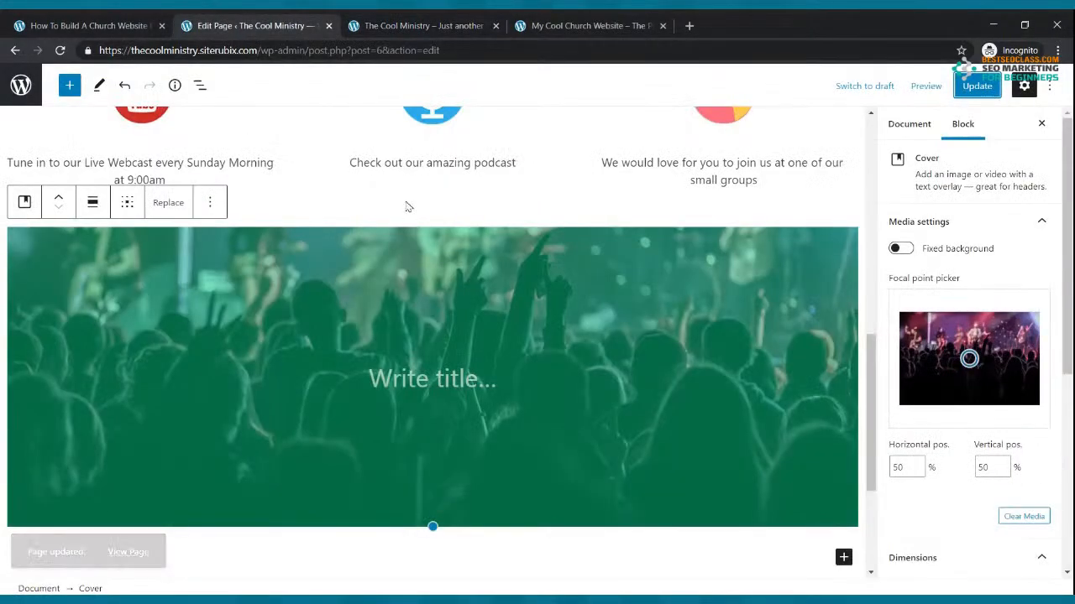
Move the cover focal point to 52% / 18%, update, and turn on Fixed background
scroll(408, 207, "up", 5)
scroll(473, 275, "down", 4)
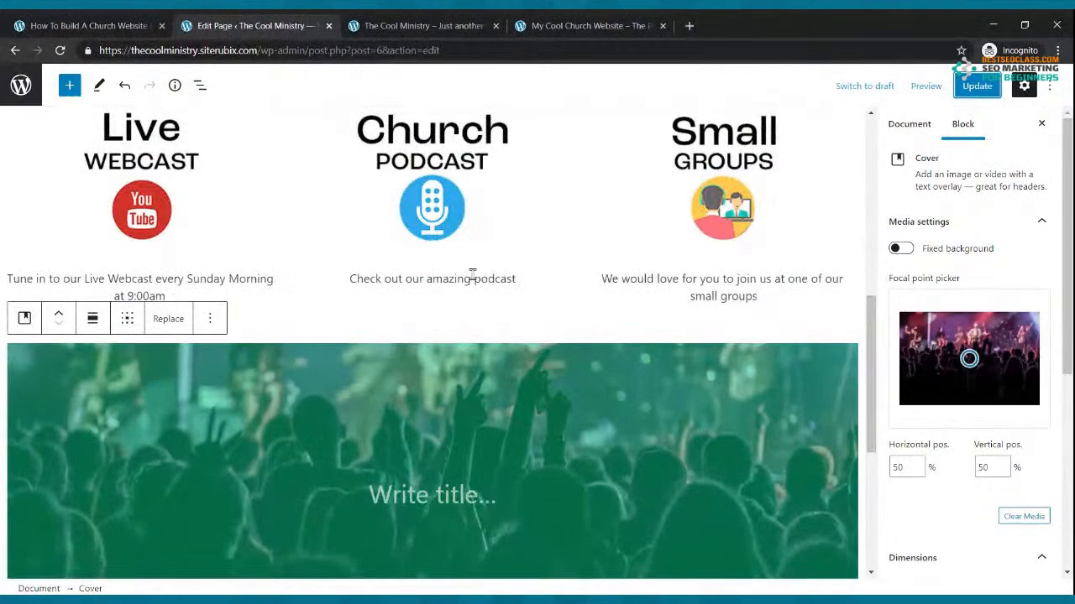
scroll(473, 274, "down", 3)
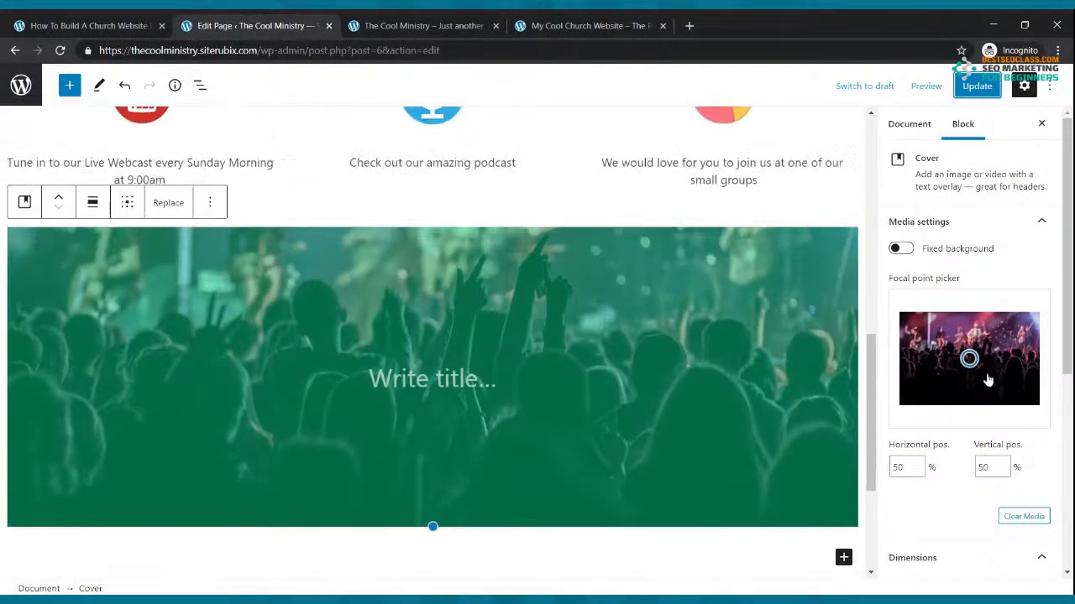
left_click(974, 357)
left_click_drag(974, 357, 971, 324)
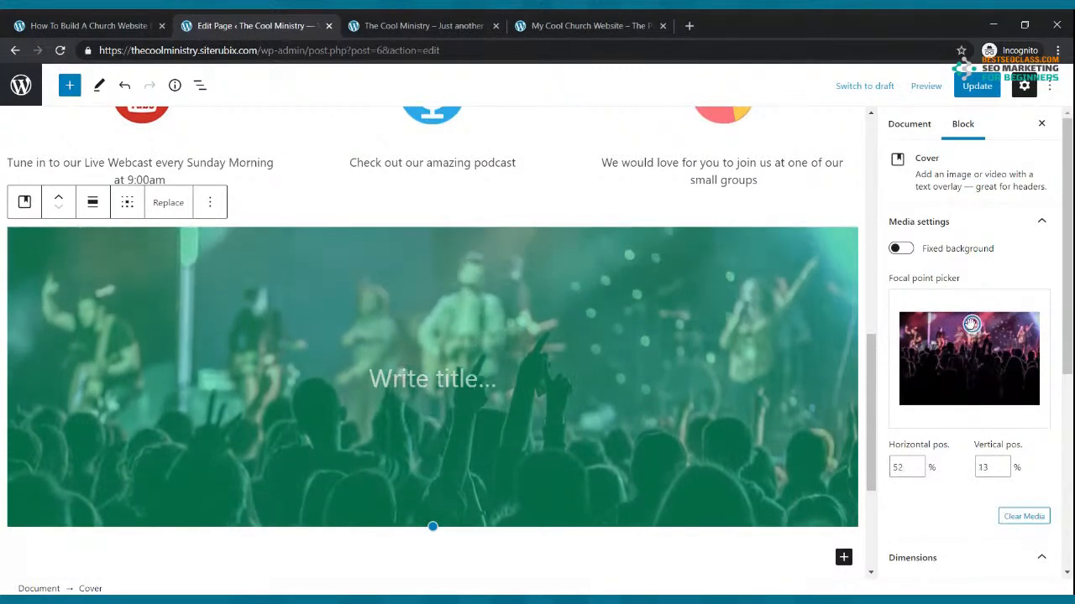
mouse_move(970, 324)
left_mouse_down()
mouse_move(975, 398)
mouse_move(972, 329)
left_mouse_up()
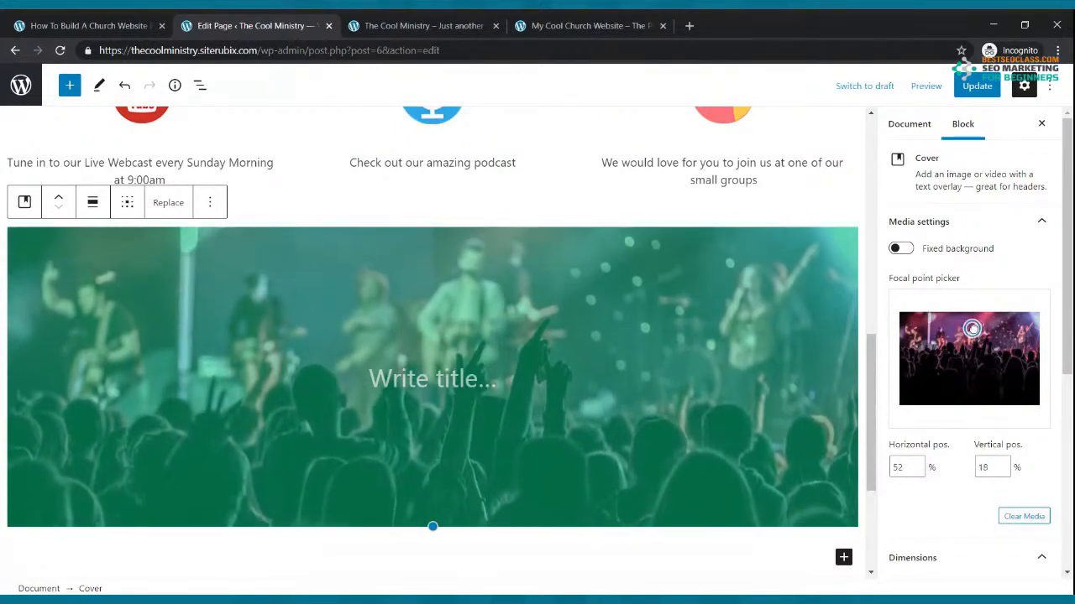
left_click(976, 86)
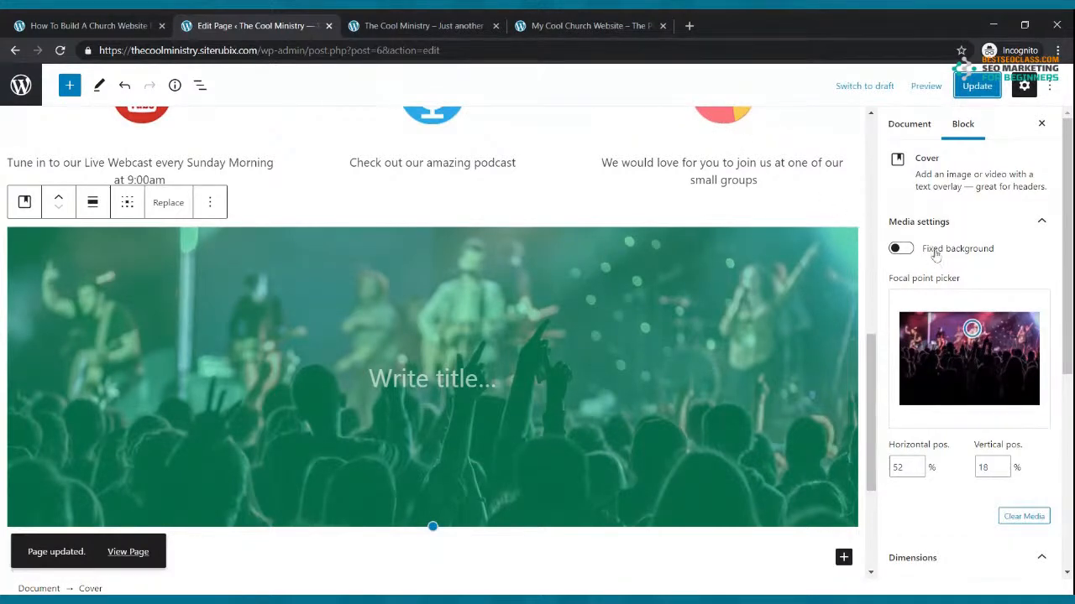
left_click(905, 250)
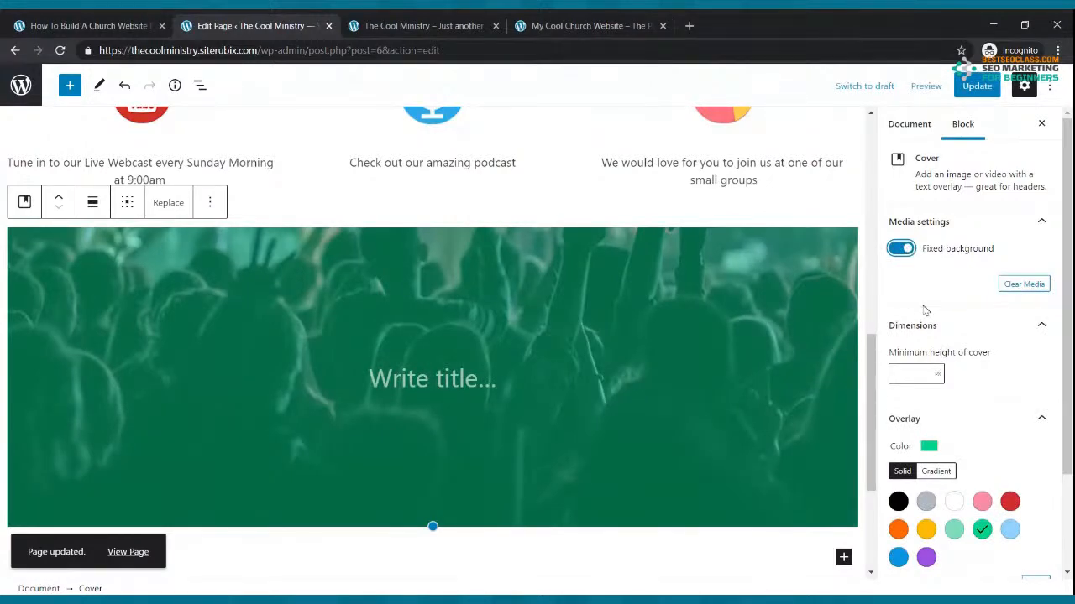
Save the page with fixed background and preview the effect on the live site
left_click(974, 89)
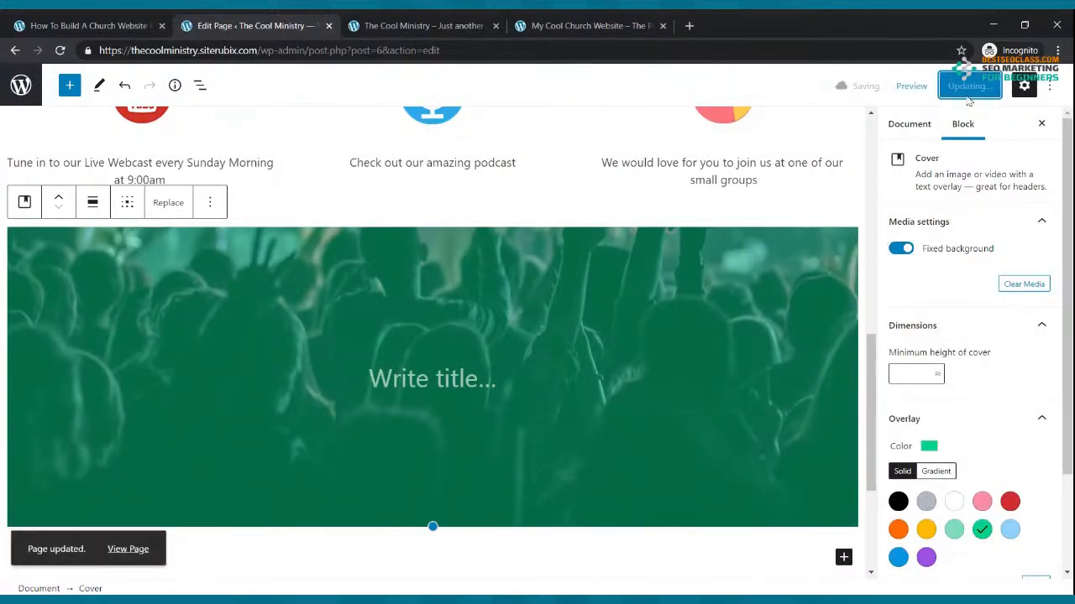
left_click(449, 25)
left_click(67, 81)
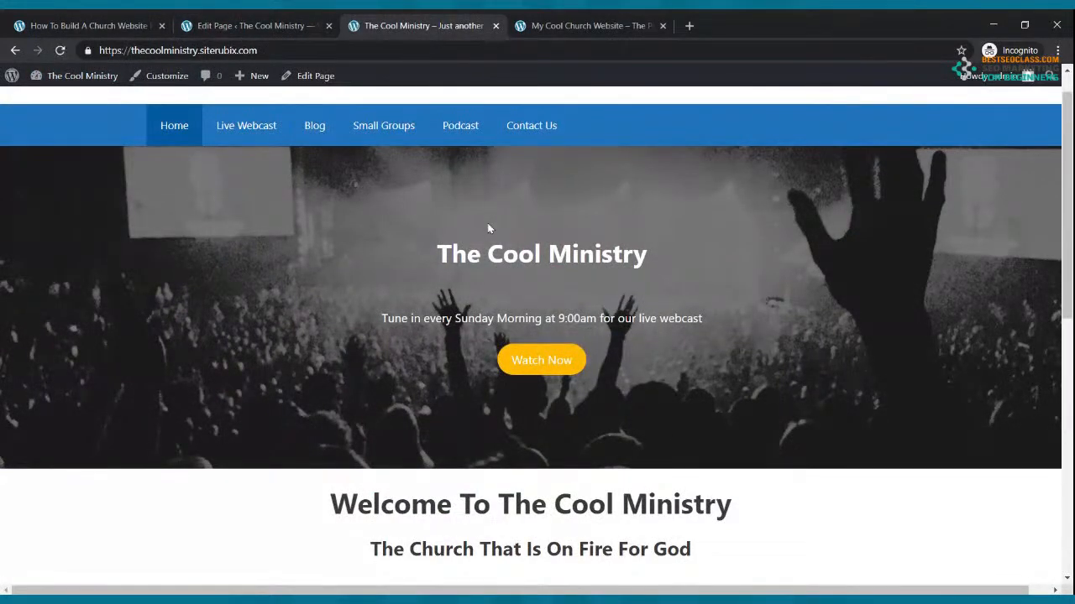
scroll(683, 415, "down", 5)
scroll(684, 413, "down", 2)
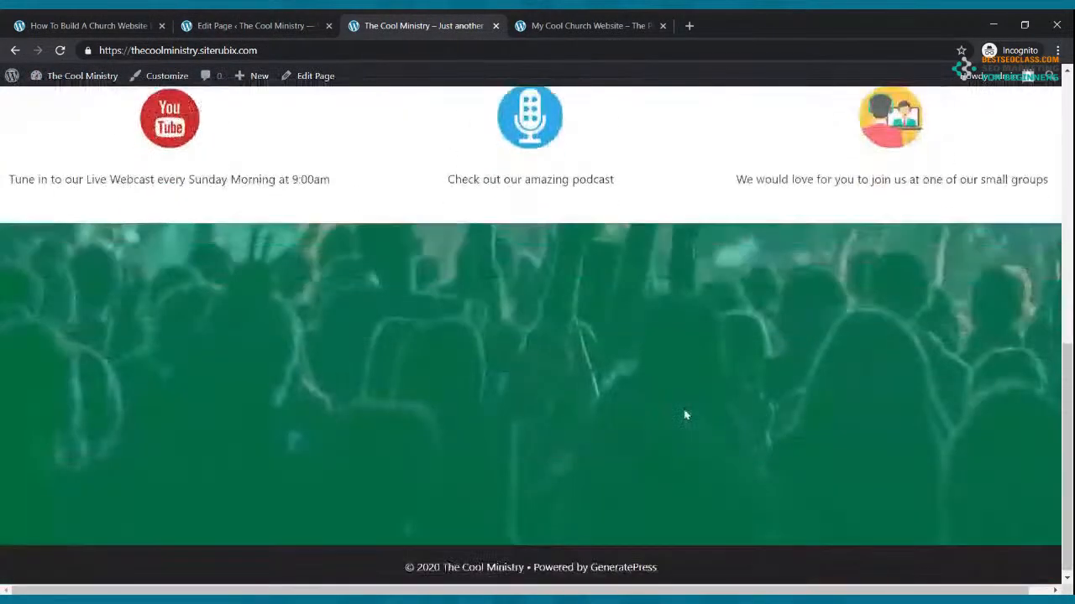
scroll(683, 412, "up", 5)
scroll(683, 413, "down", 5)
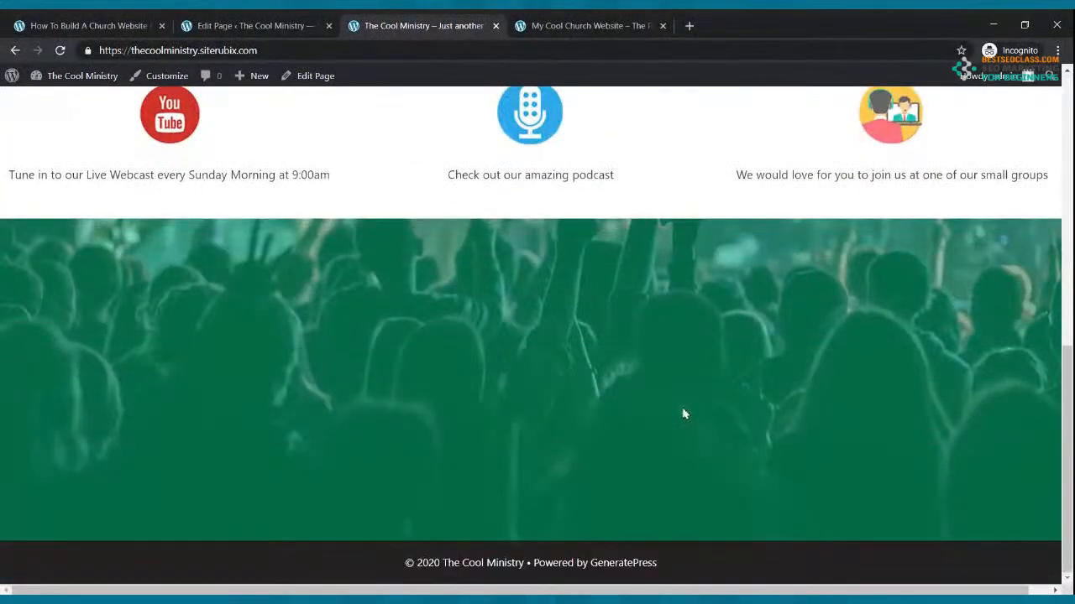
scroll(682, 413, "up", 7)
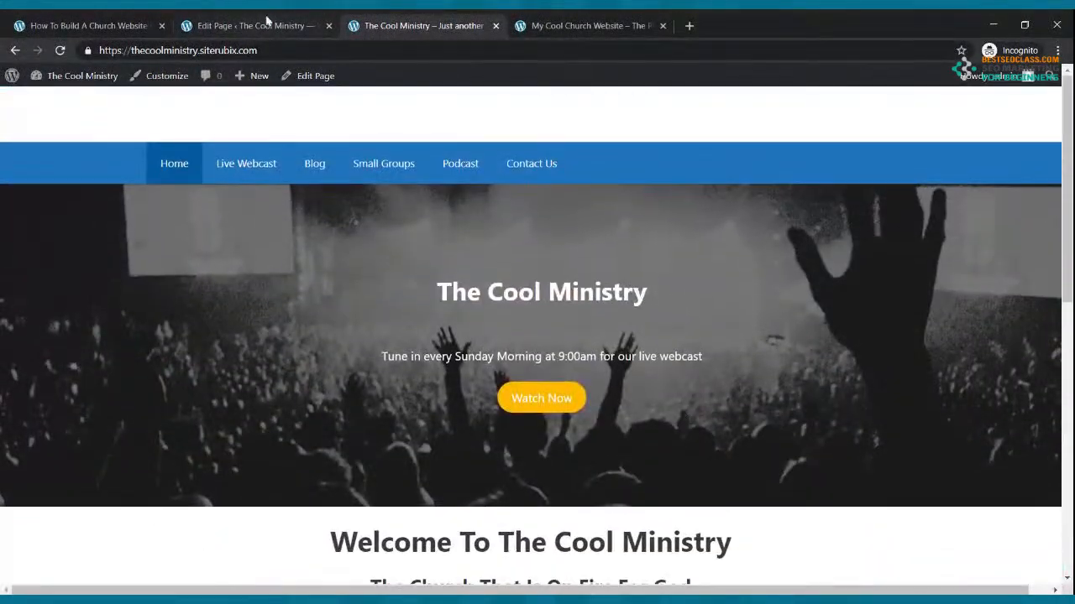
left_click(252, 26)
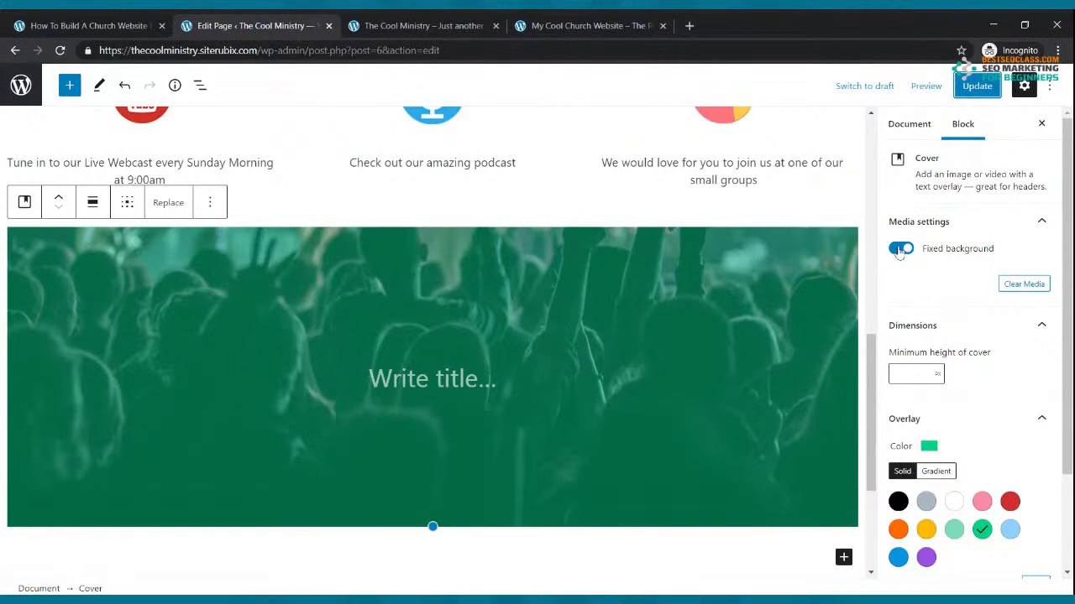
Turn Fixed background off, update, and recheck the Home page on the live site
left_click(899, 250)
left_click(973, 87)
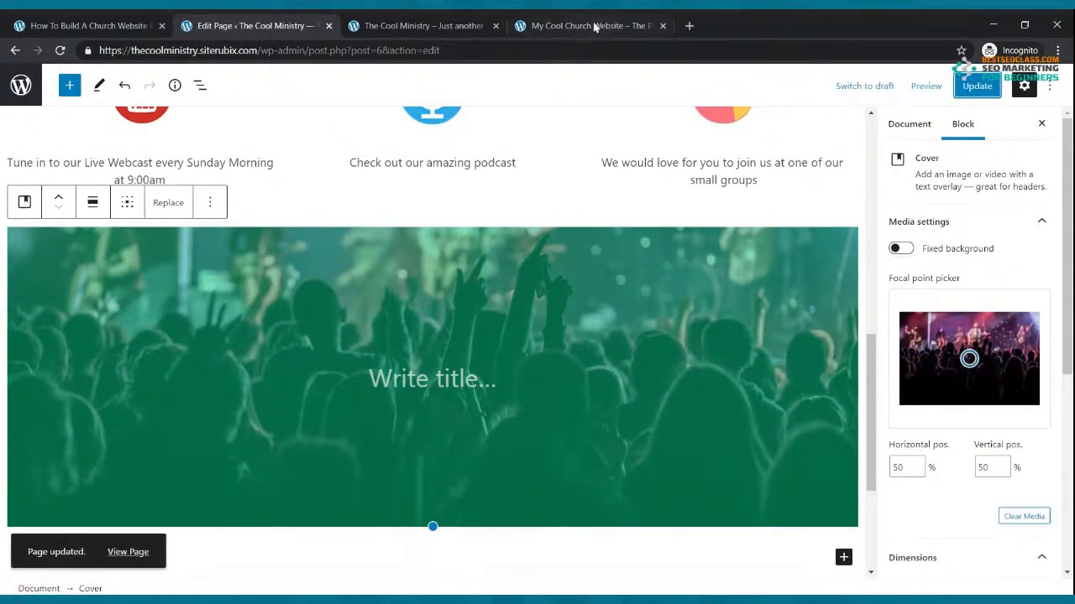
left_click(426, 20)
scroll(532, 282, "down", 3)
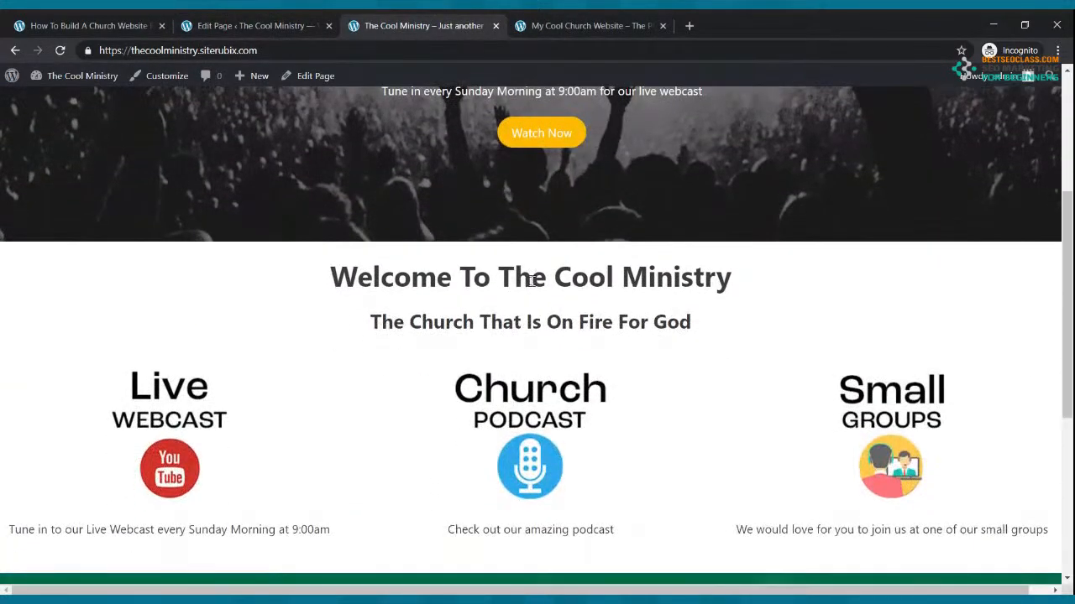
scroll(531, 282, "down", 5)
scroll(341, 185, "up", 5)
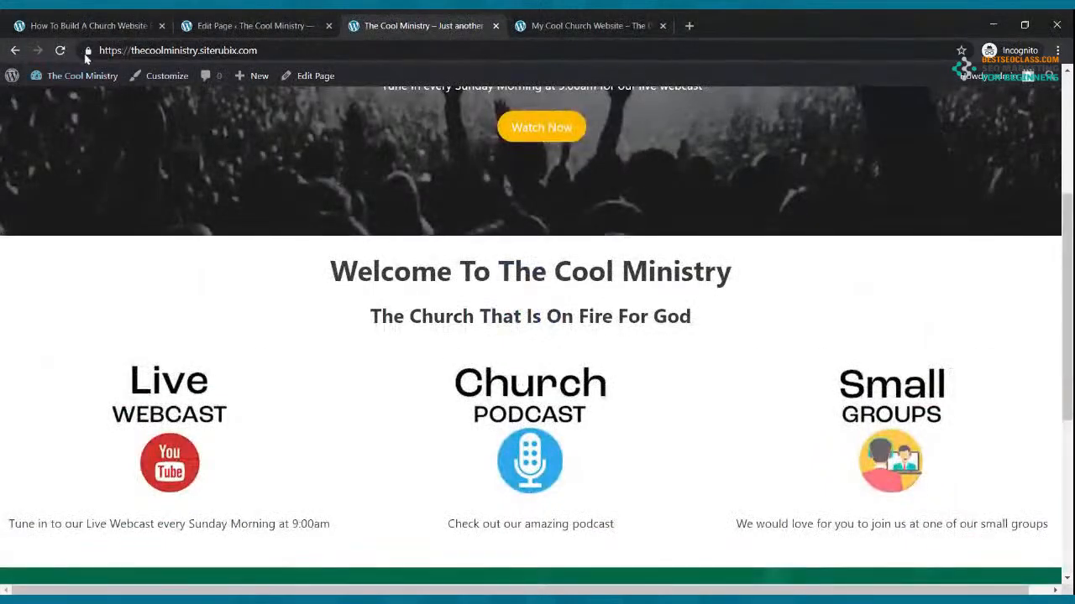
left_click(60, 51)
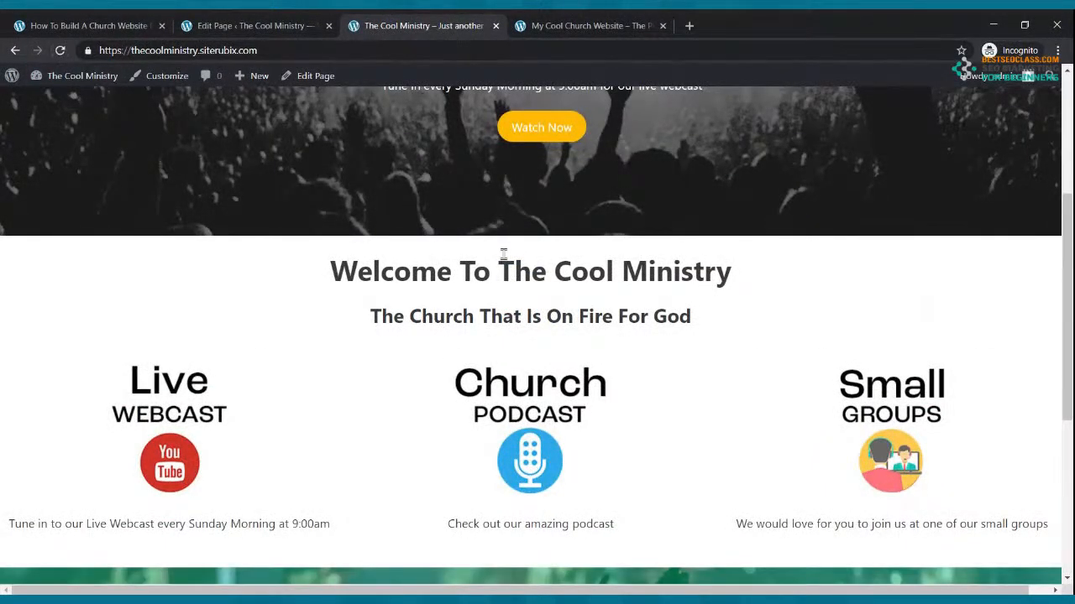
scroll(524, 267, "down", 4)
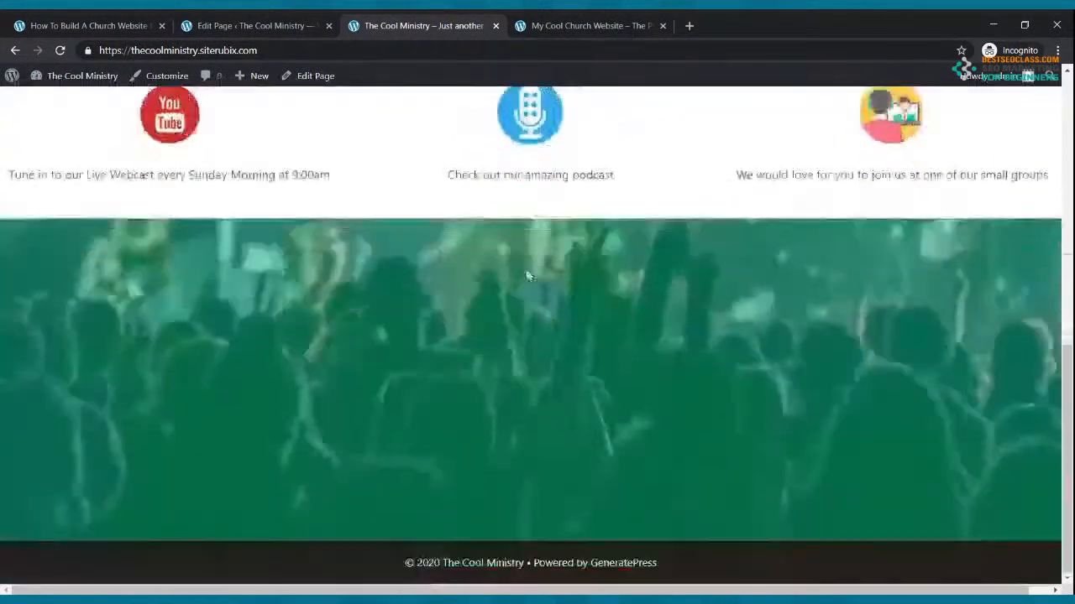
scroll(527, 275, "up", 6)
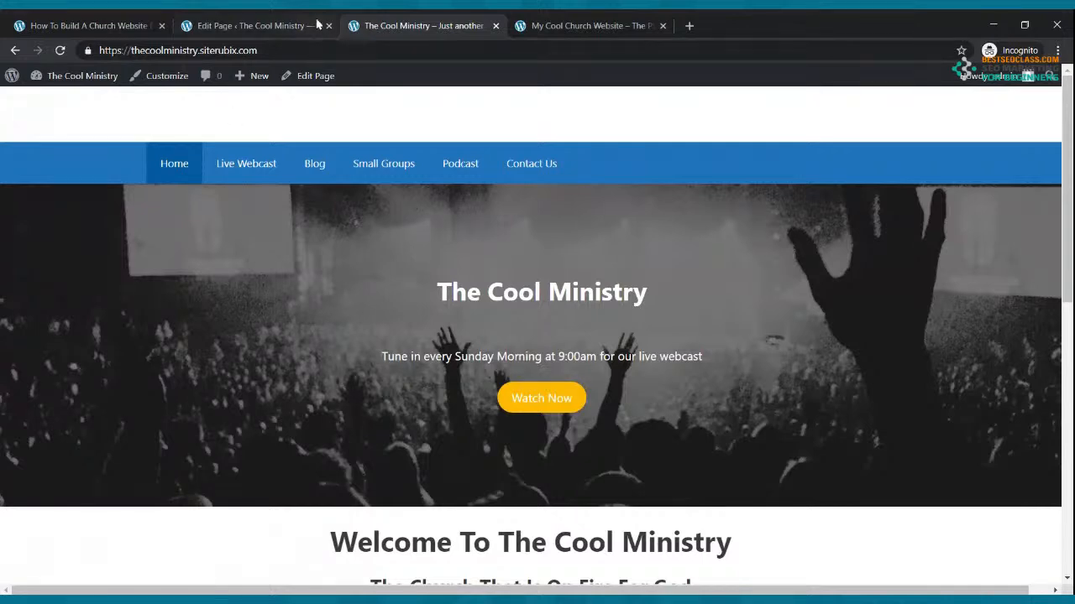
Insert a Columns block inside the green cover using the 30/70 two-column layout
left_click(263, 20)
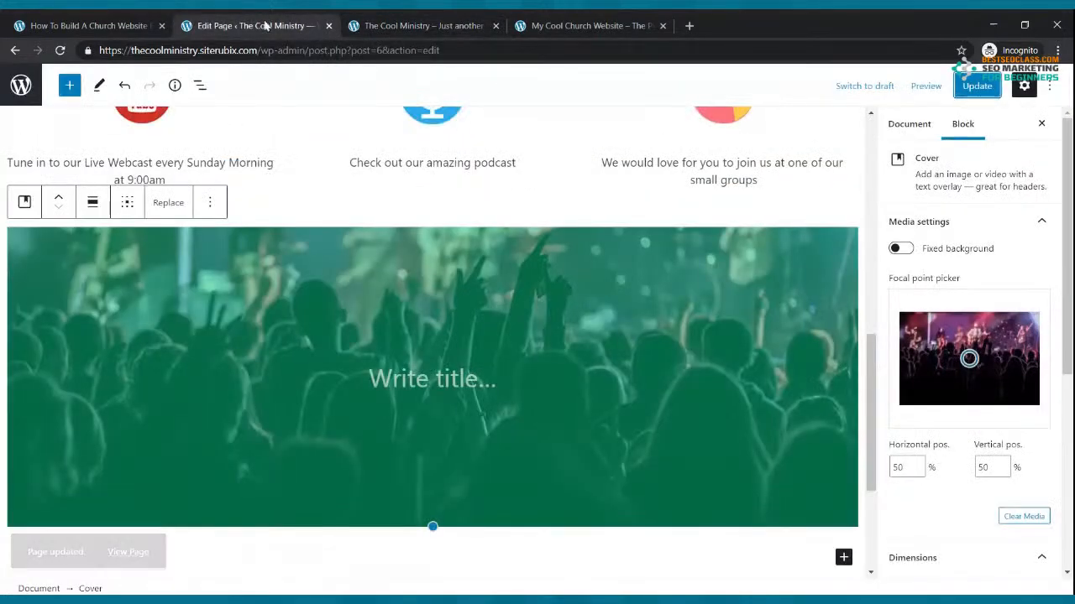
left_click(443, 375)
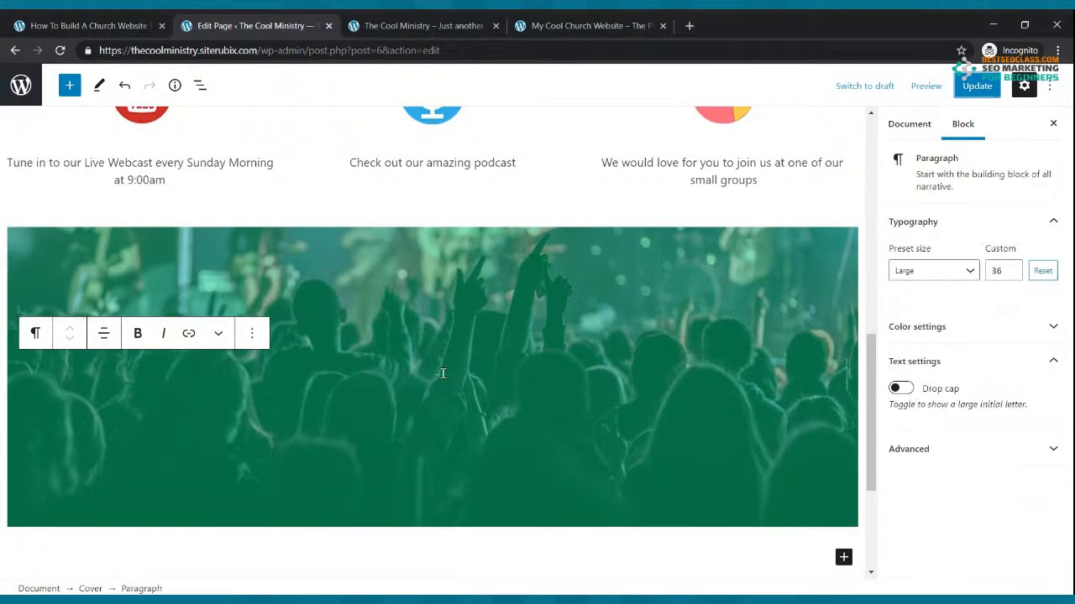
left_click(70, 85)
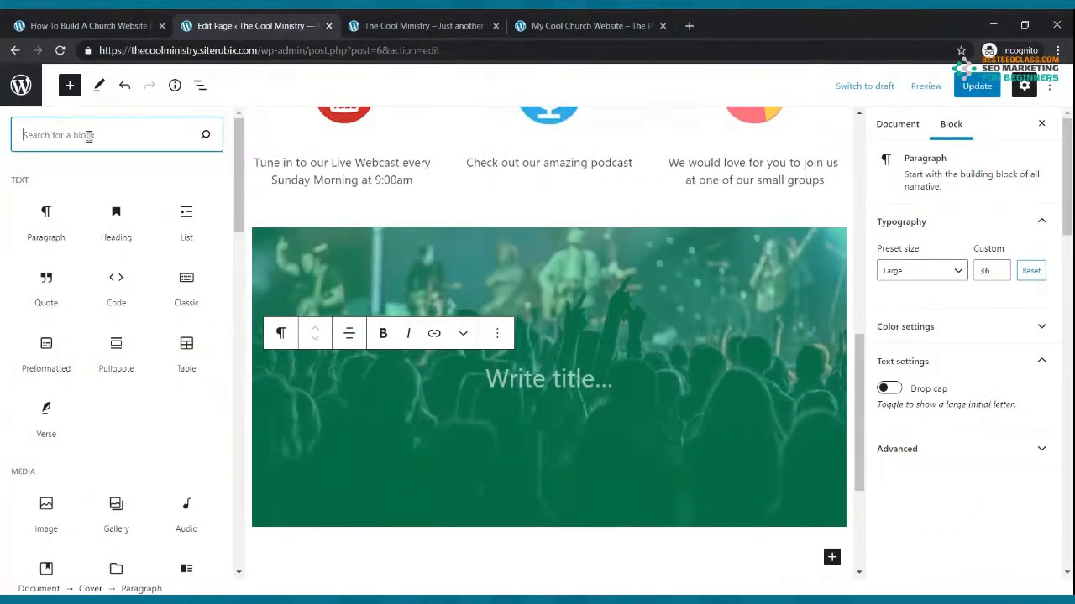
type("colums")
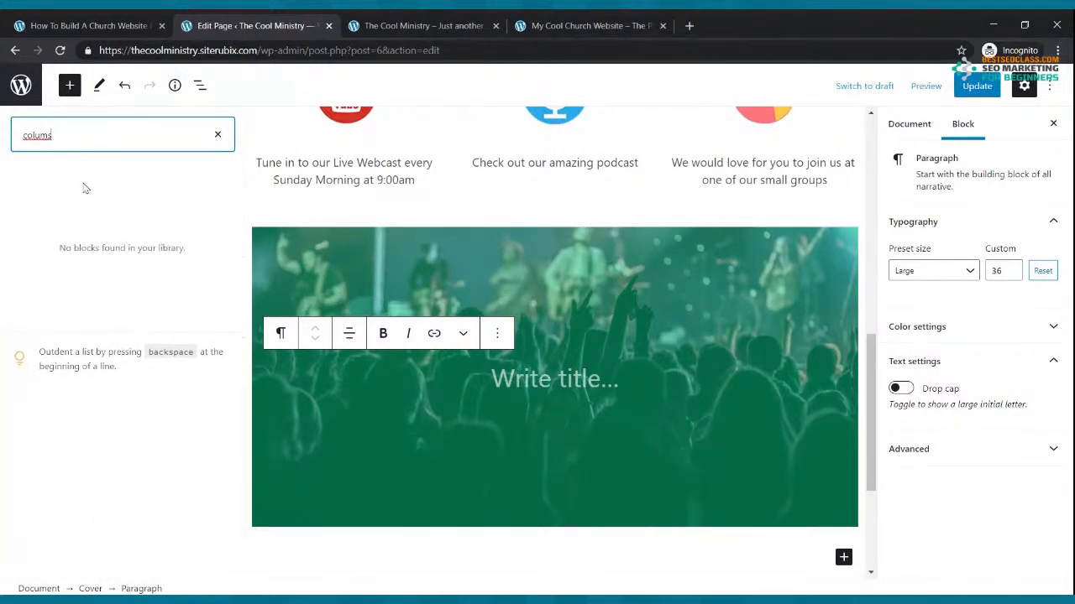
key("BackSpace")
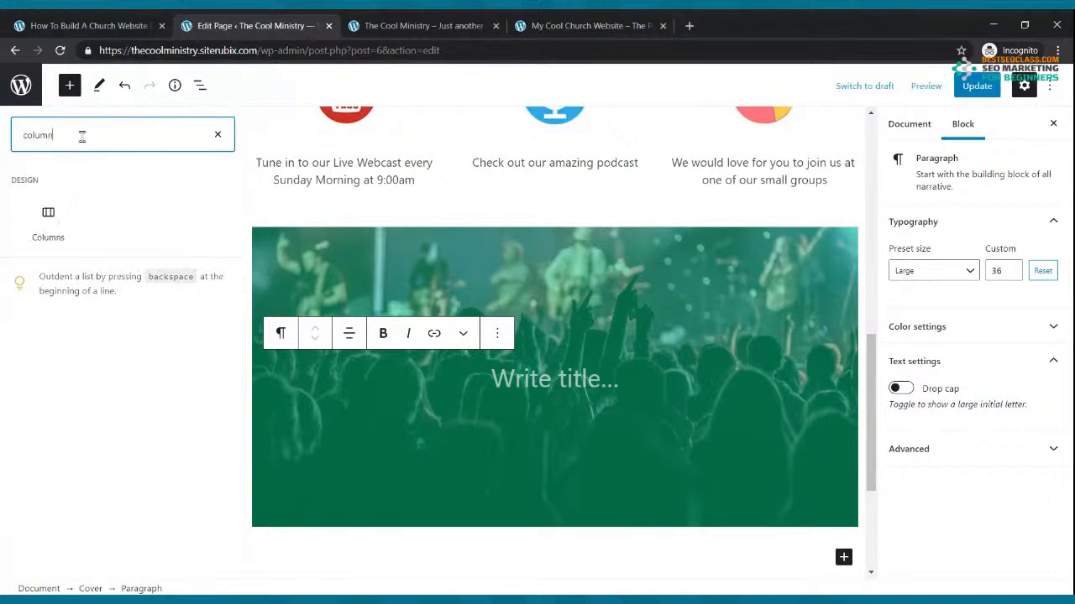
type("ns")
left_click(47, 222)
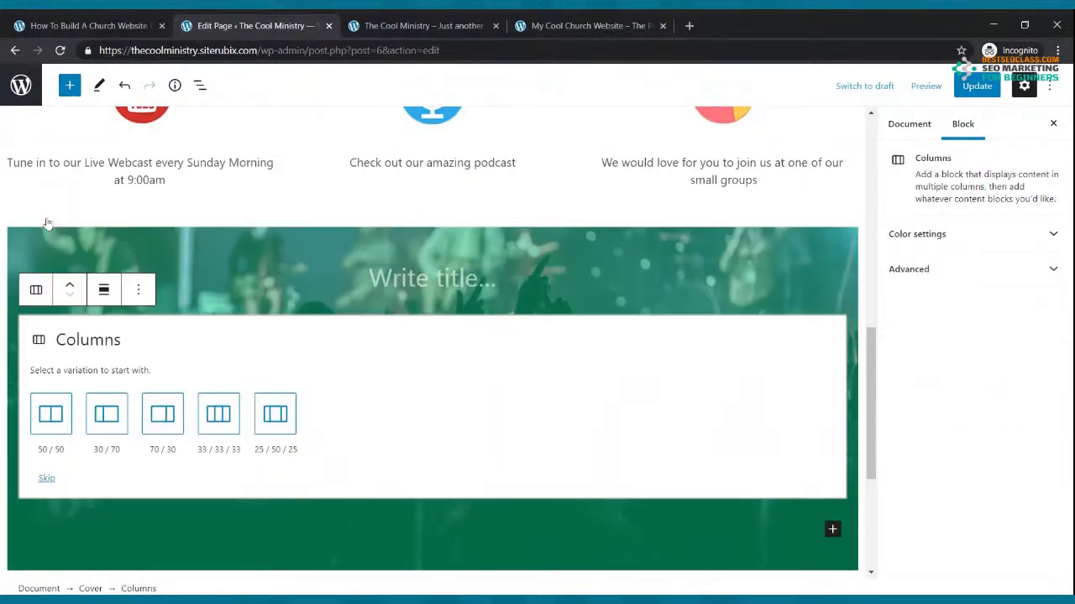
left_click(106, 413)
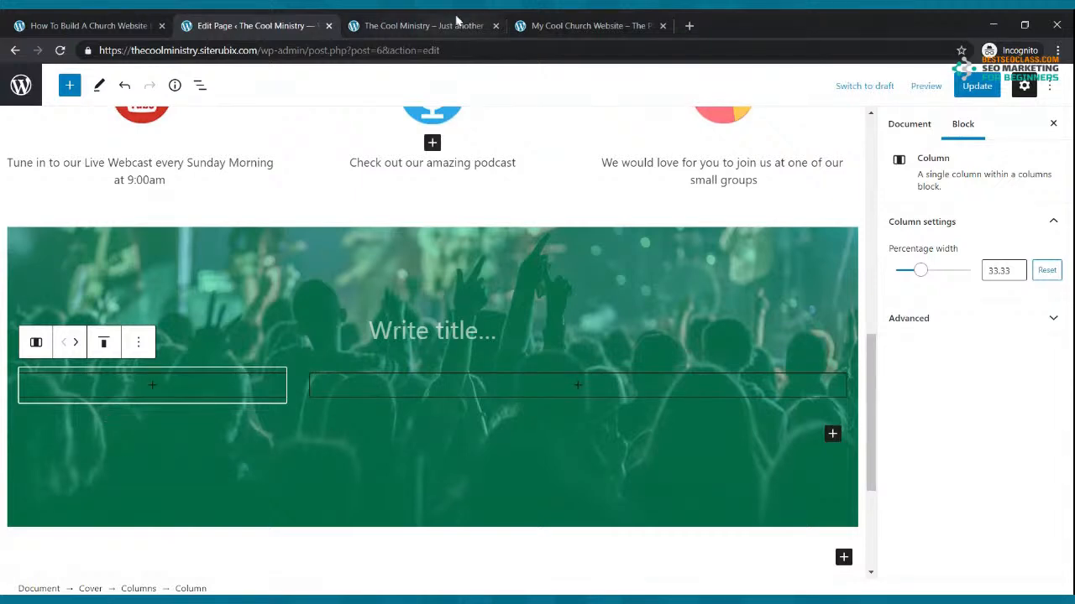
Compare the live site with the reference church website, then return to the editor
left_click(453, 25)
left_click(550, 25)
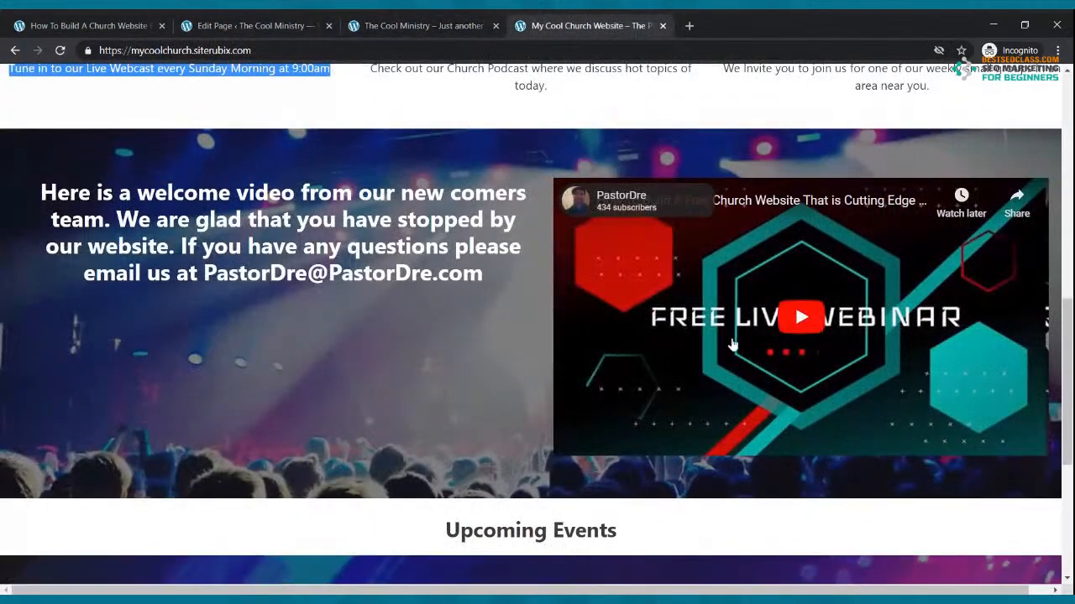
left_click(252, 25)
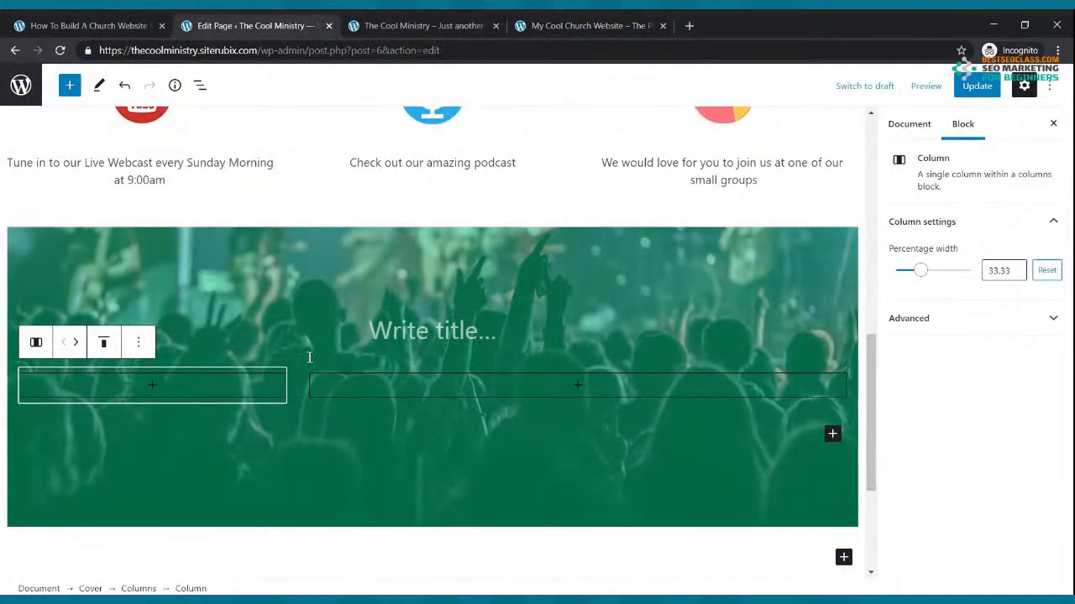
Add a paragraph to the cover's left column welcoming visitors and introducing a greeting video, then select it
left_click(149, 392)
left_click(84, 229)
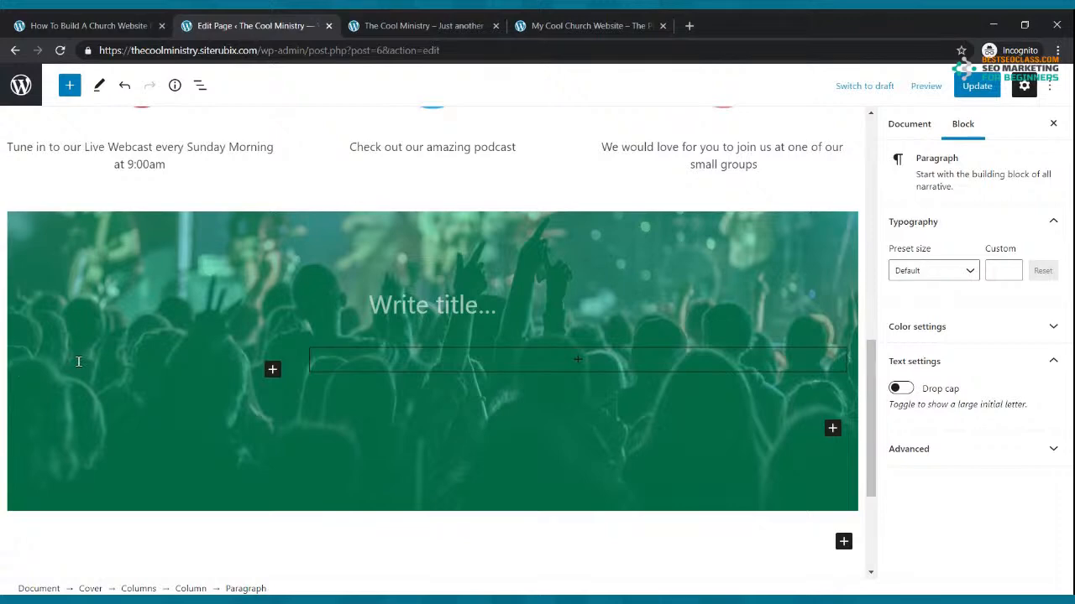
type("Welcome to our website we are so gla")
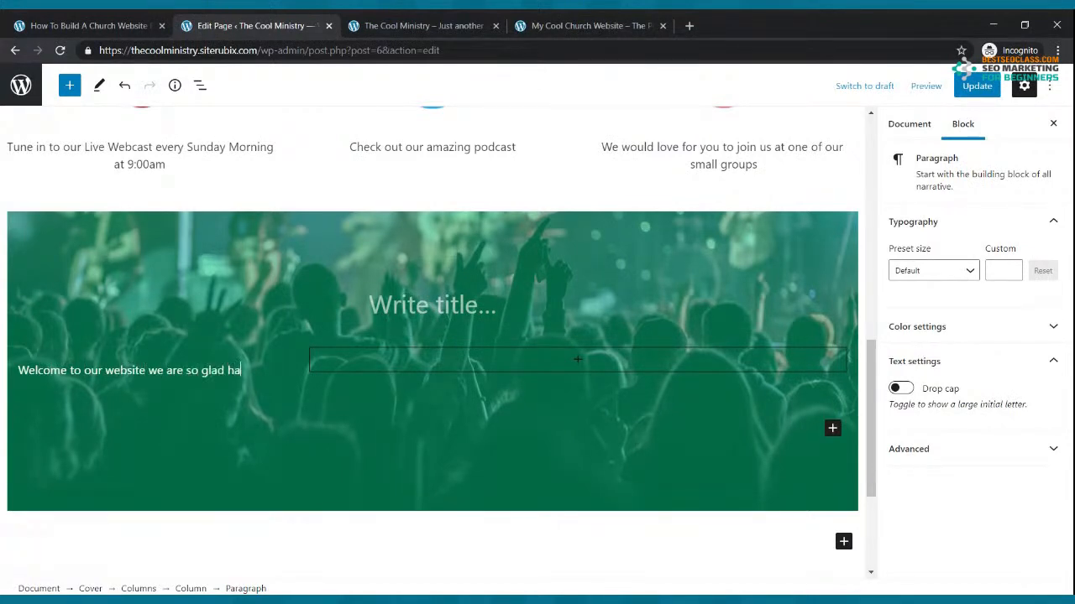
type("d that you stopped by. Here is a")
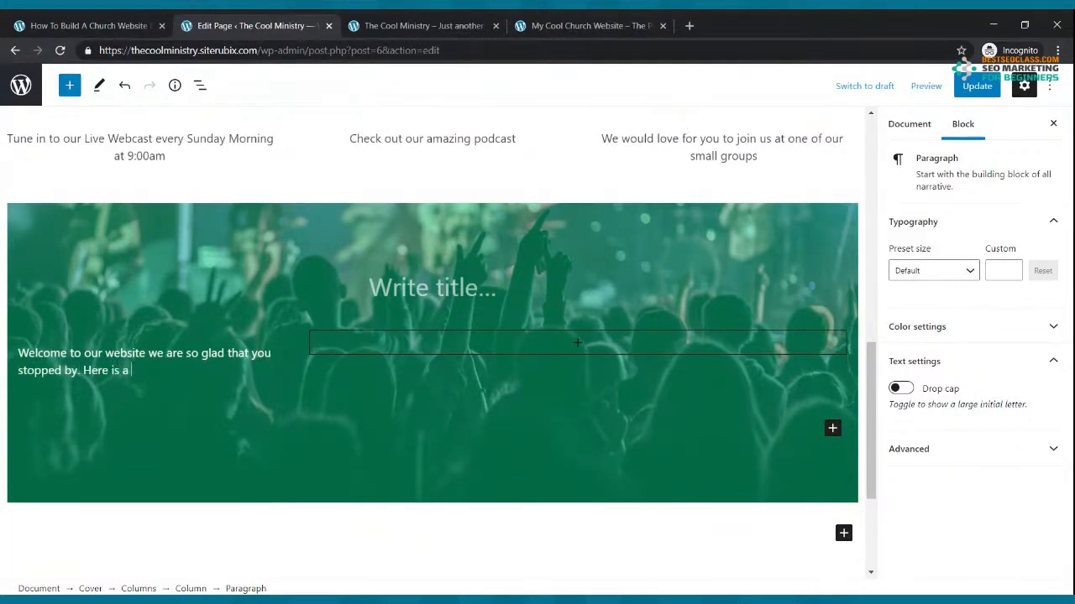
type(" greeting video from our new comers team.")
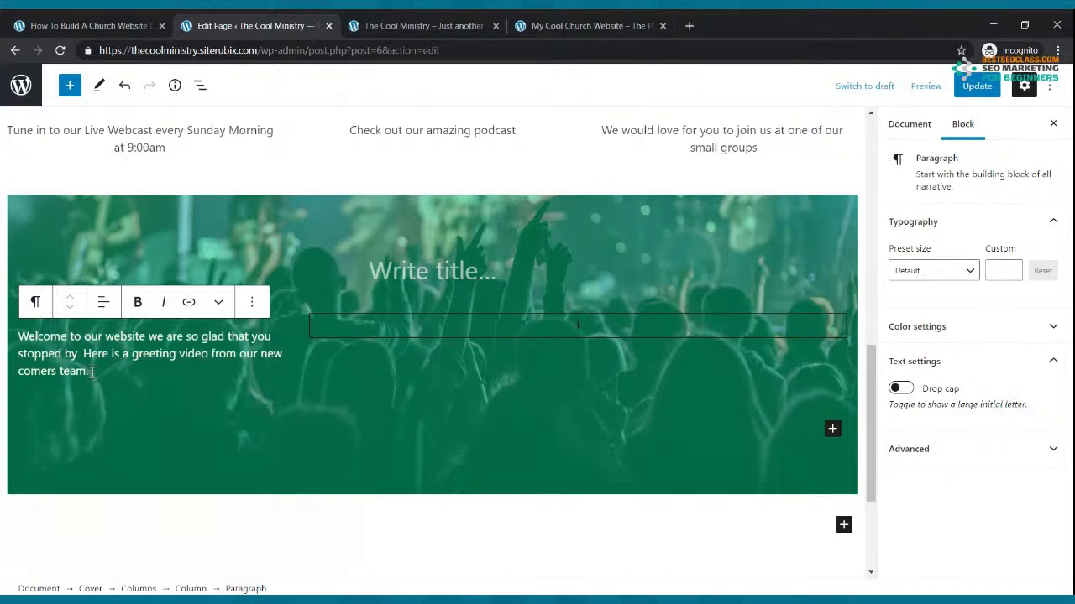
left_click_drag(98, 370, 18, 336)
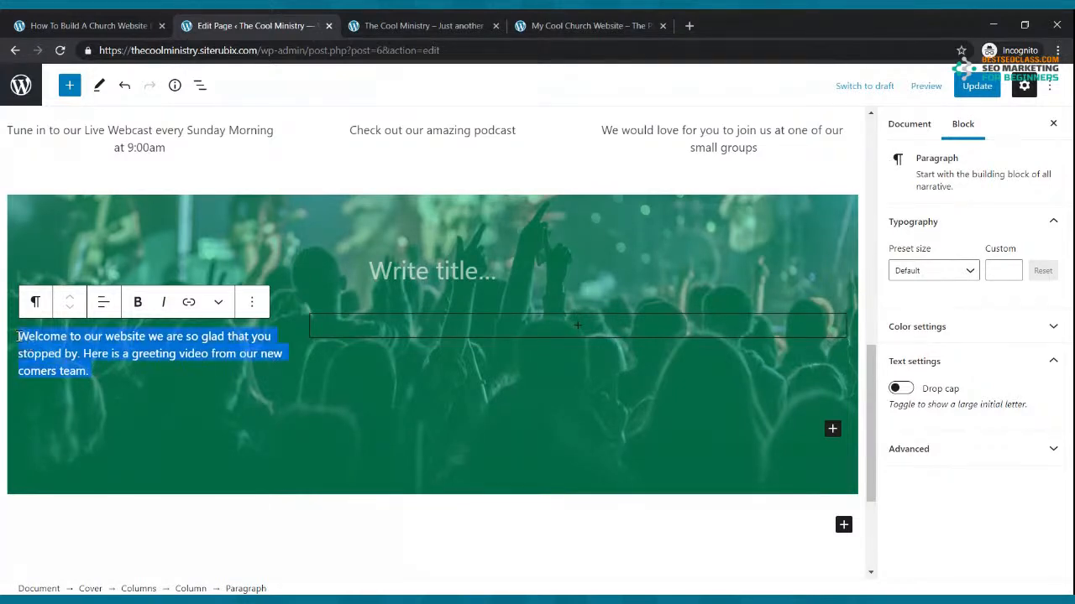
Try the Medium and Large presets, then set the welcome paragraph's custom font size to 32
left_click(968, 271)
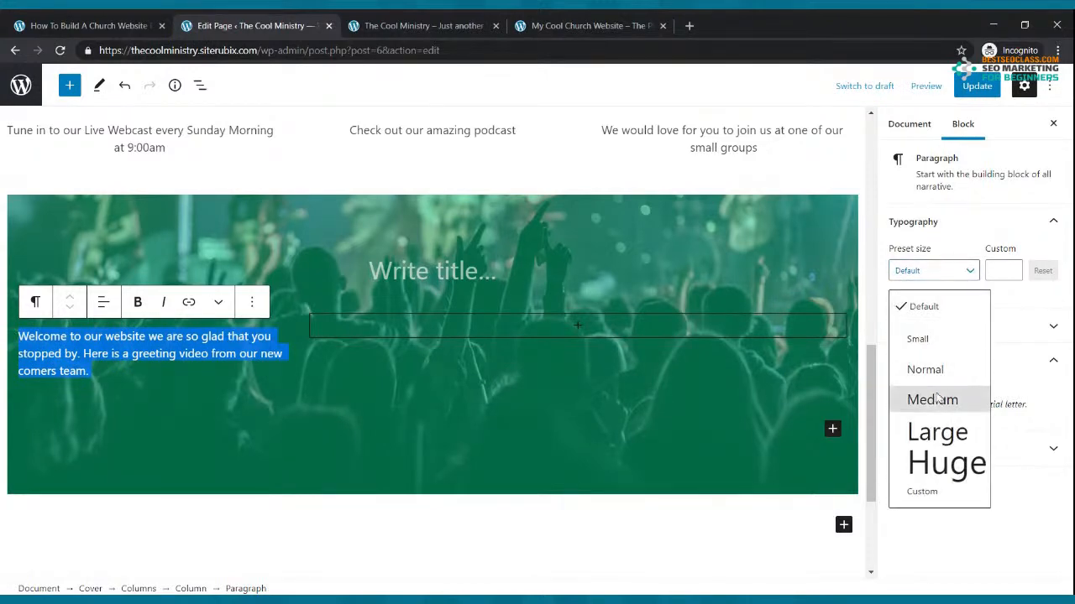
left_click(937, 396)
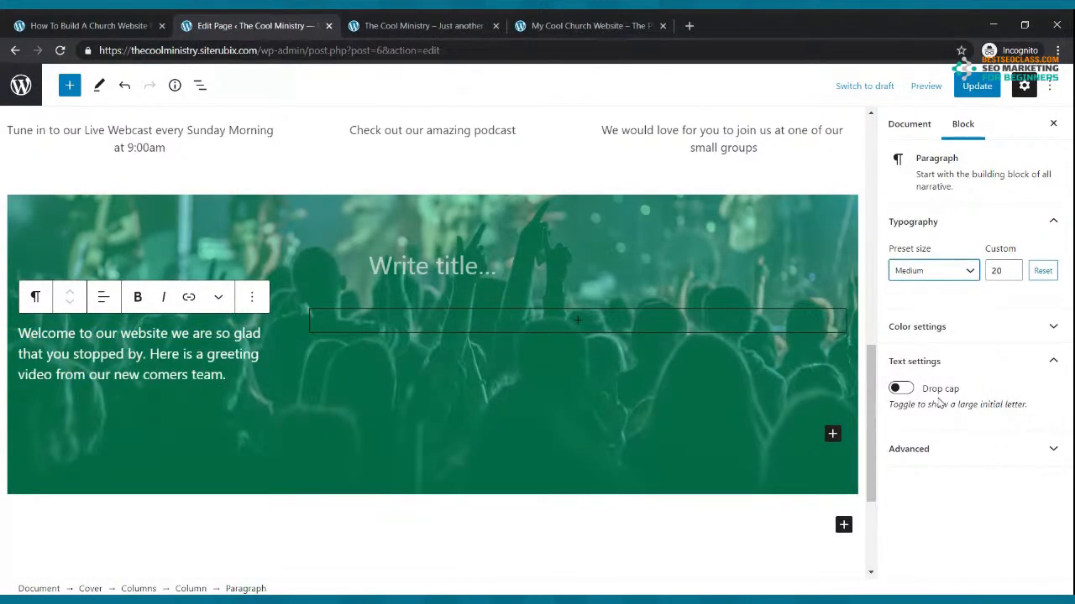
left_click(964, 272)
left_click(936, 433)
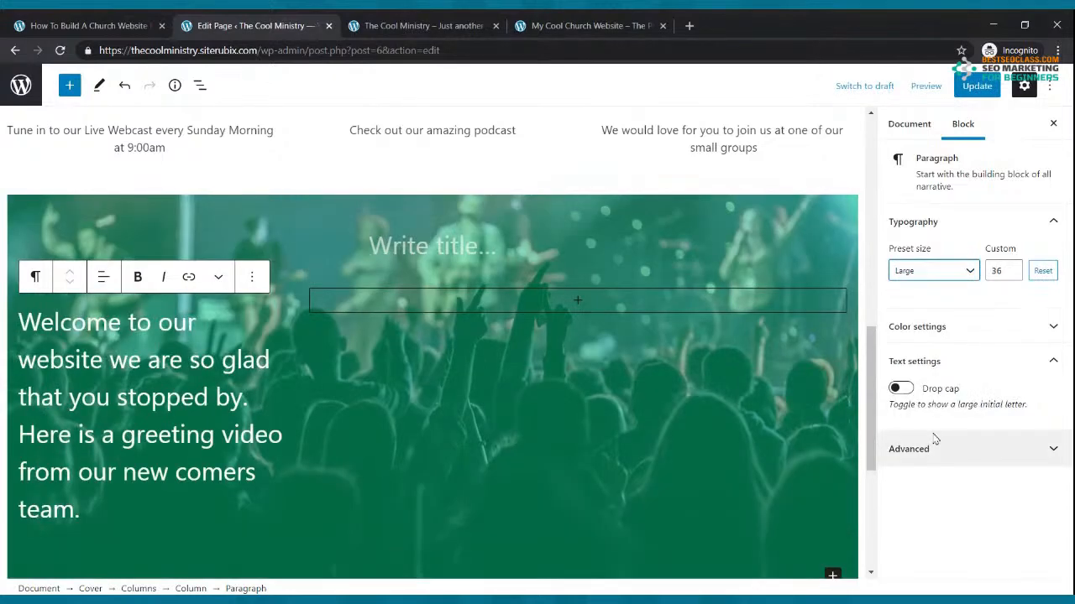
left_click(1011, 267)
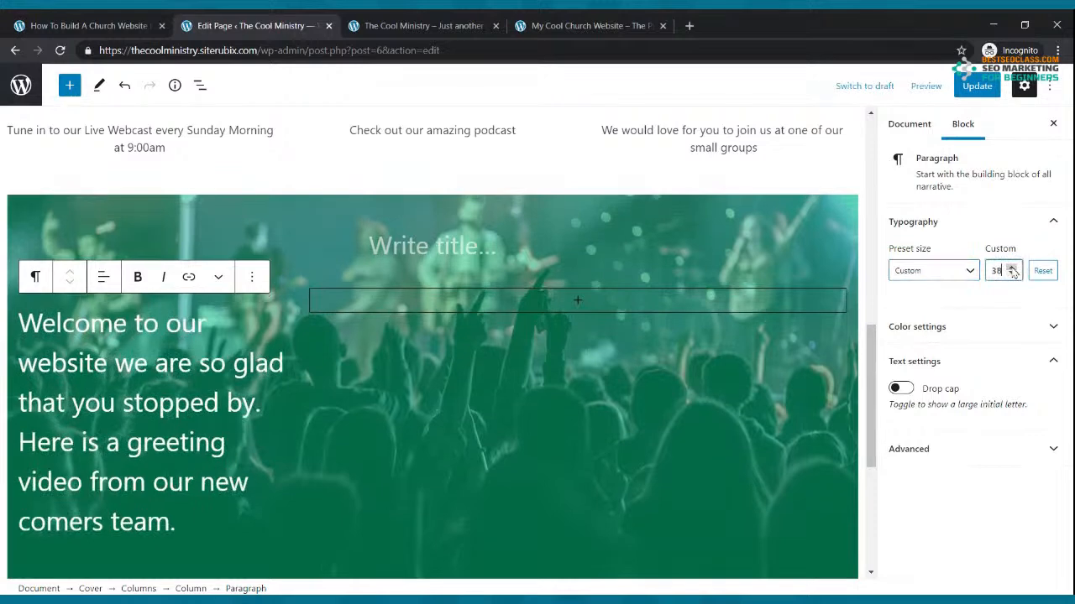
left_click(1010, 267)
left_click(1010, 267)
left_click(1012, 275)
left_click(1013, 275)
left_click(1013, 275)
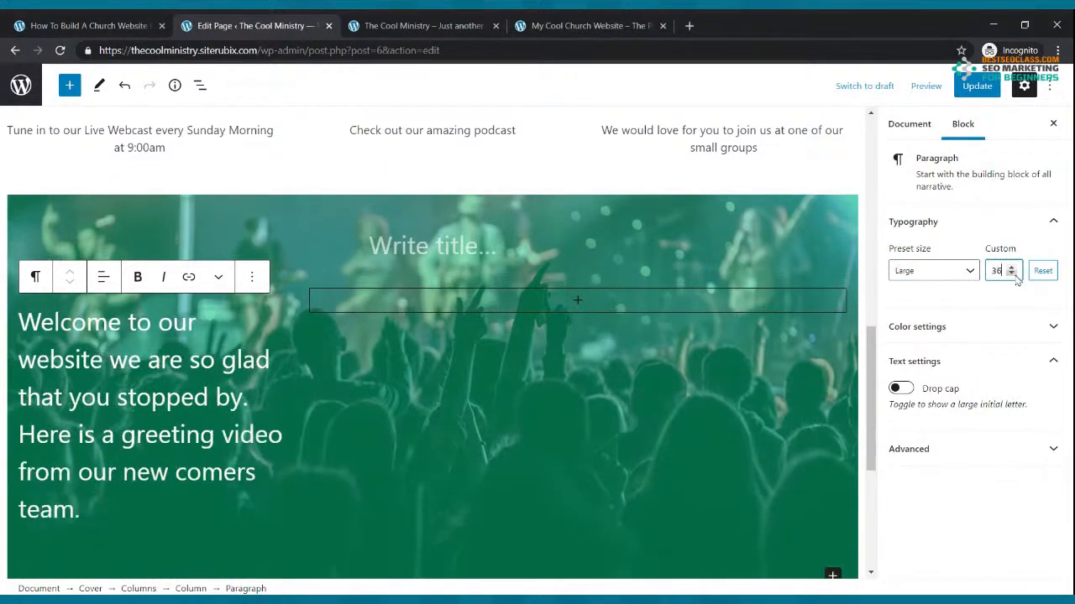
left_click(1013, 276)
left_click(1012, 276)
left_click(1012, 276)
left_click(1013, 275)
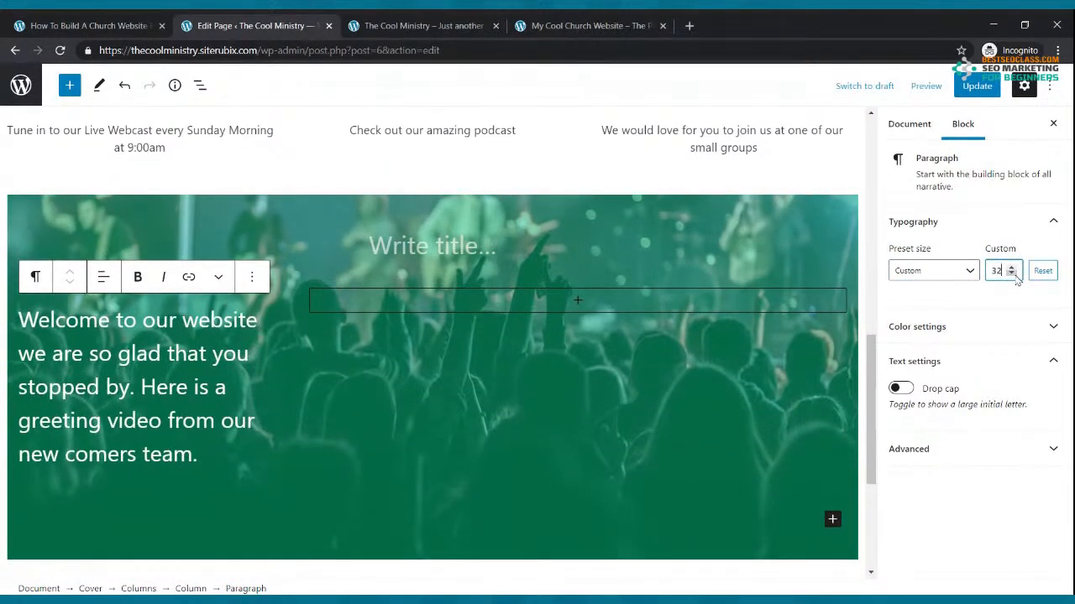
Update the page and reload the live site to check the larger greeting text
left_click(974, 86)
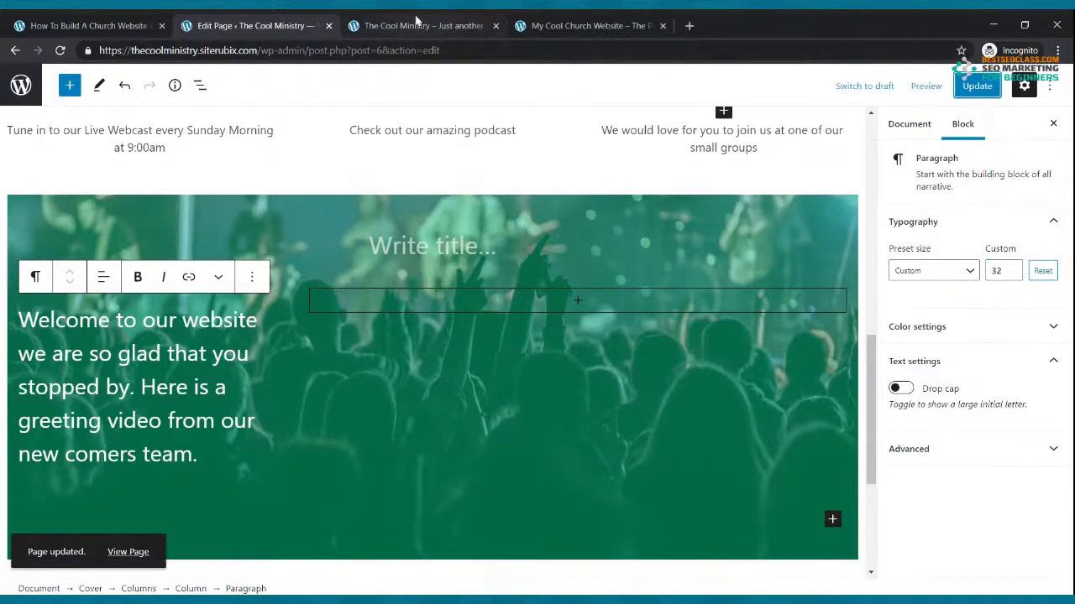
left_click(420, 19)
left_click(61, 52)
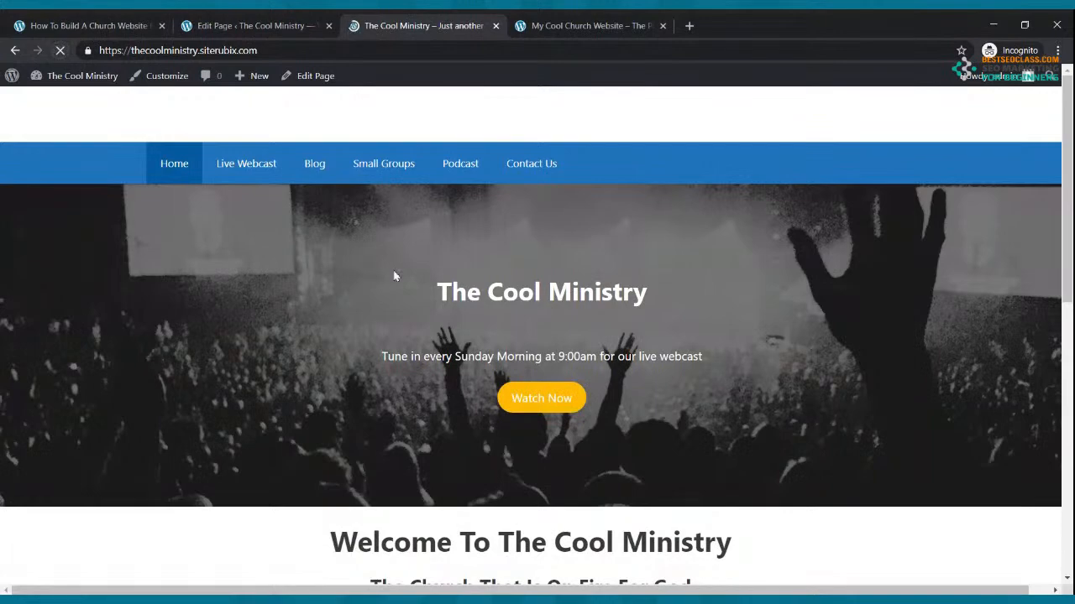
scroll(394, 276, "down", 8)
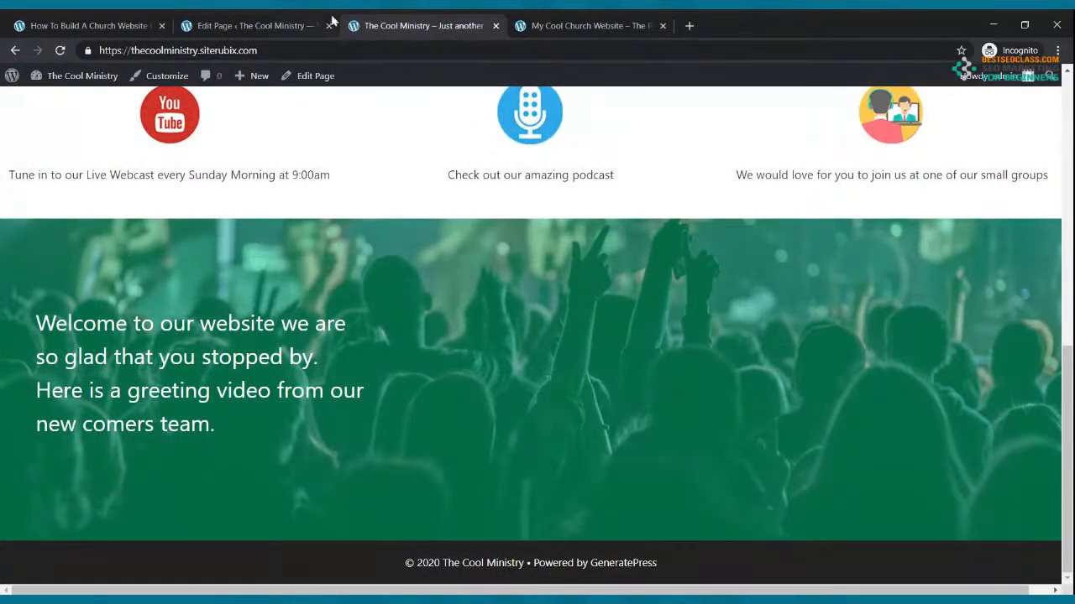
left_click(287, 19)
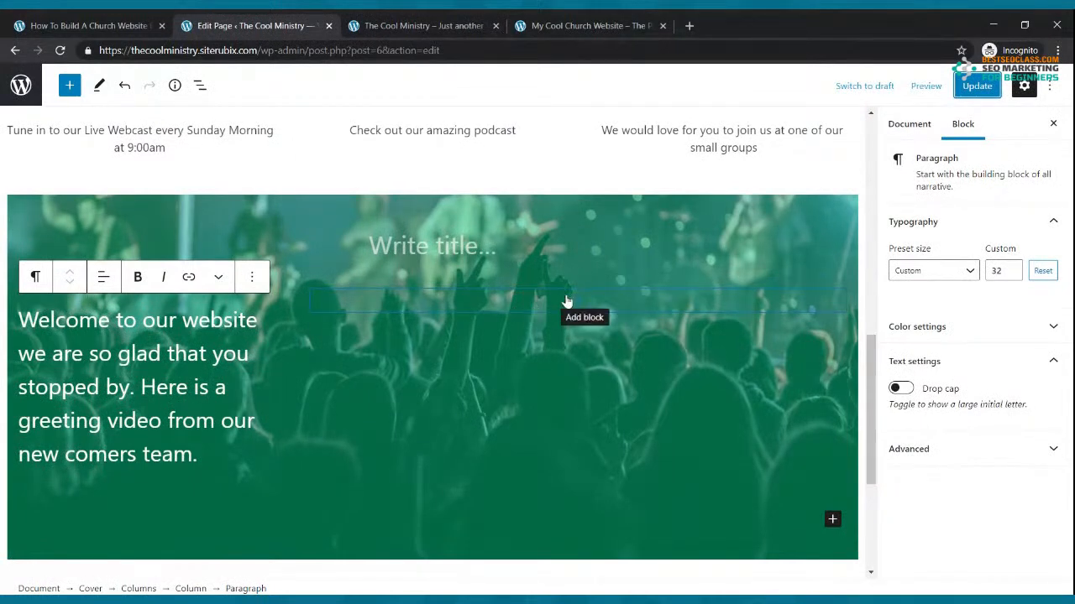
Insert a YouTube embed block in the cover's right column, then open a new browser tab
left_click(577, 303)
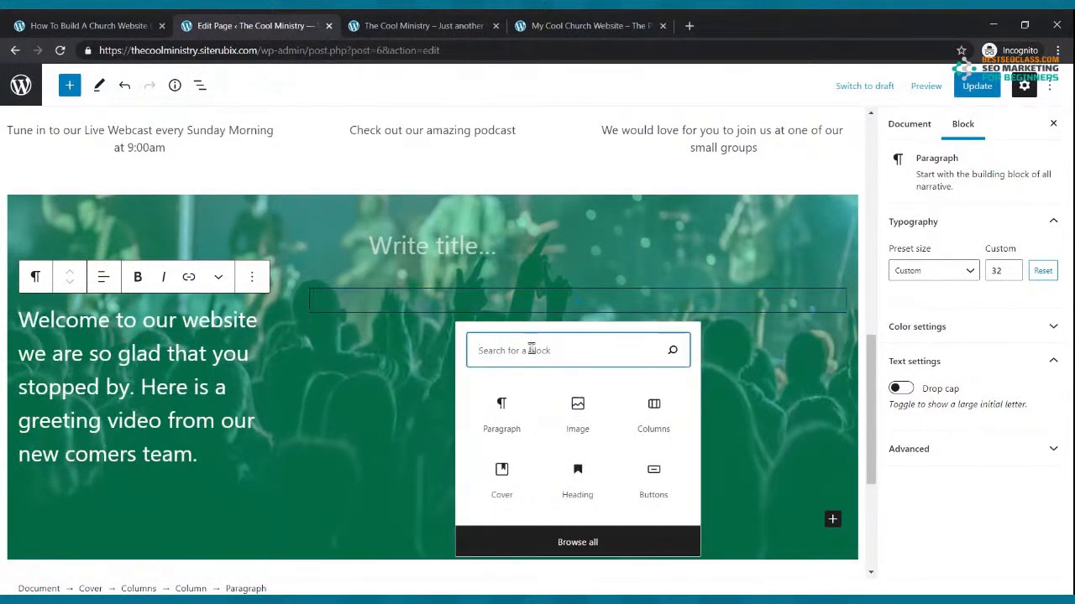
type("video")
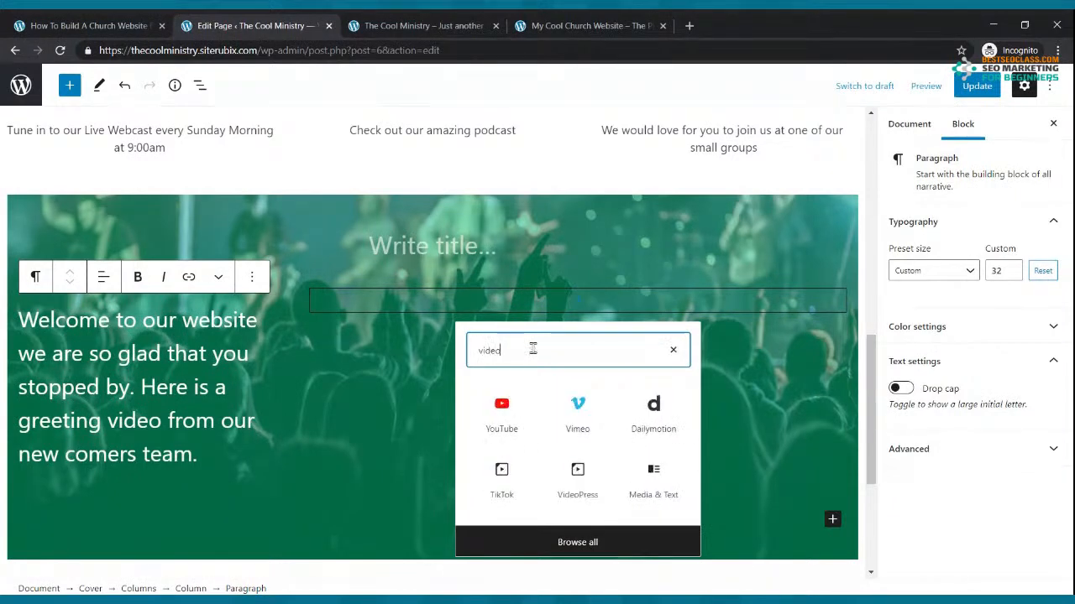
left_click(504, 414)
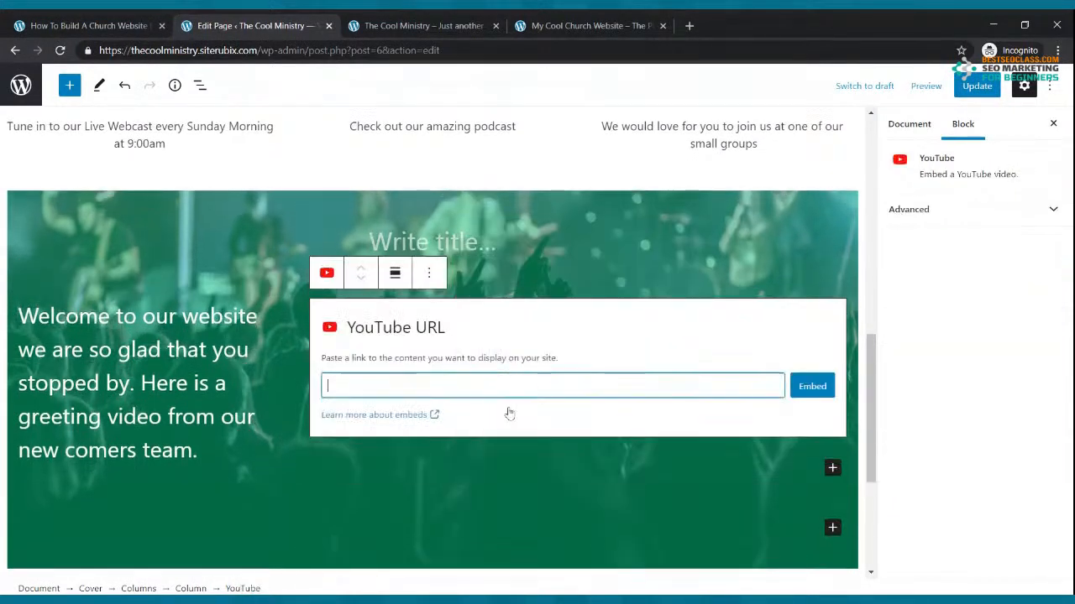
left_click(689, 25)
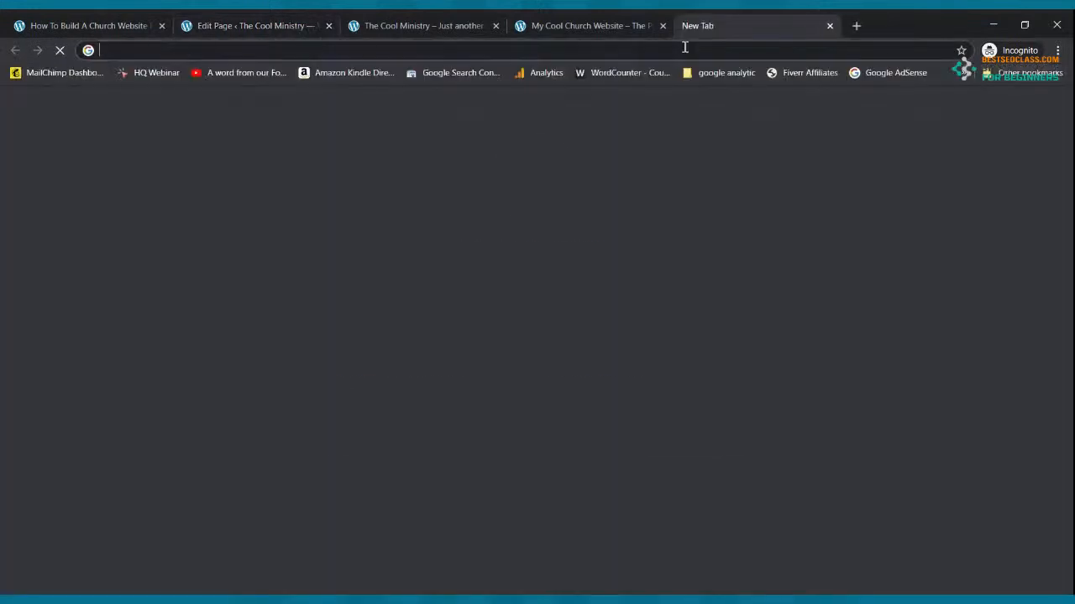
Search youtube.com for 'how to build a church website'
type("youtube.c")
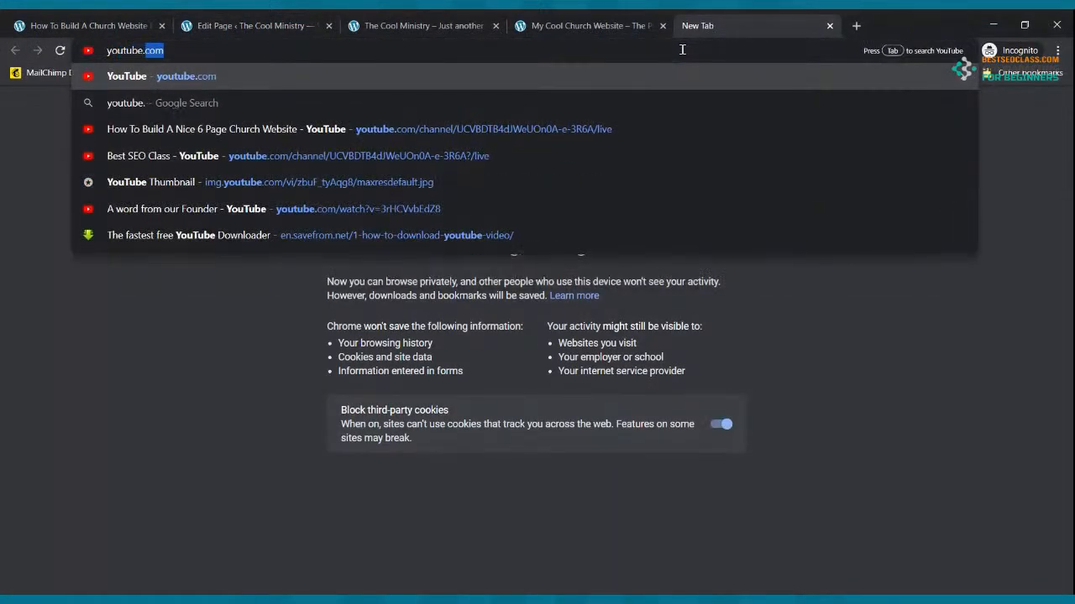
type("om")
key("Return")
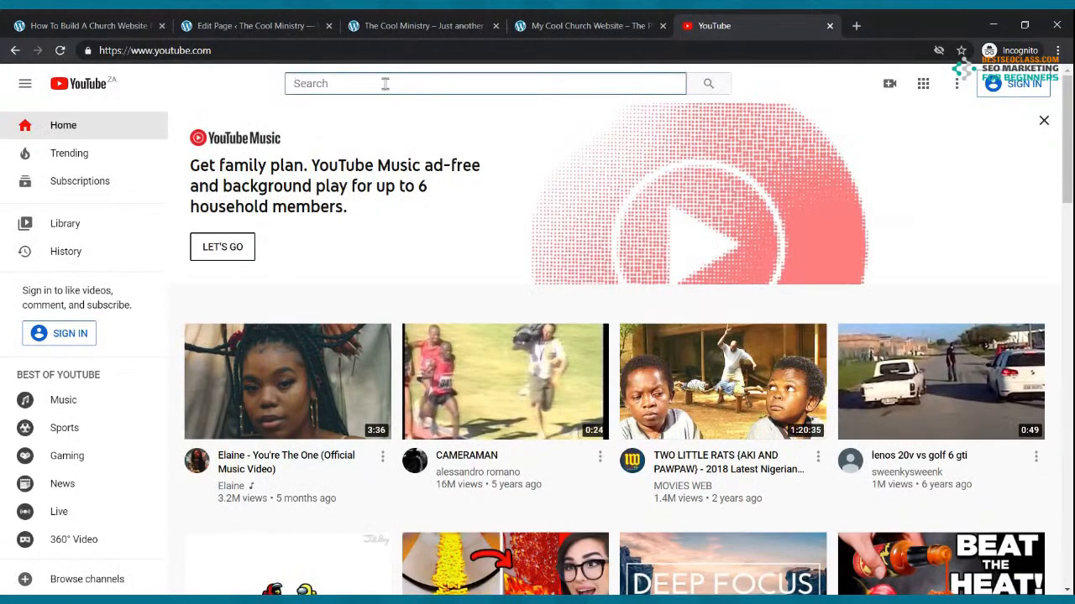
type("how to build a church website")
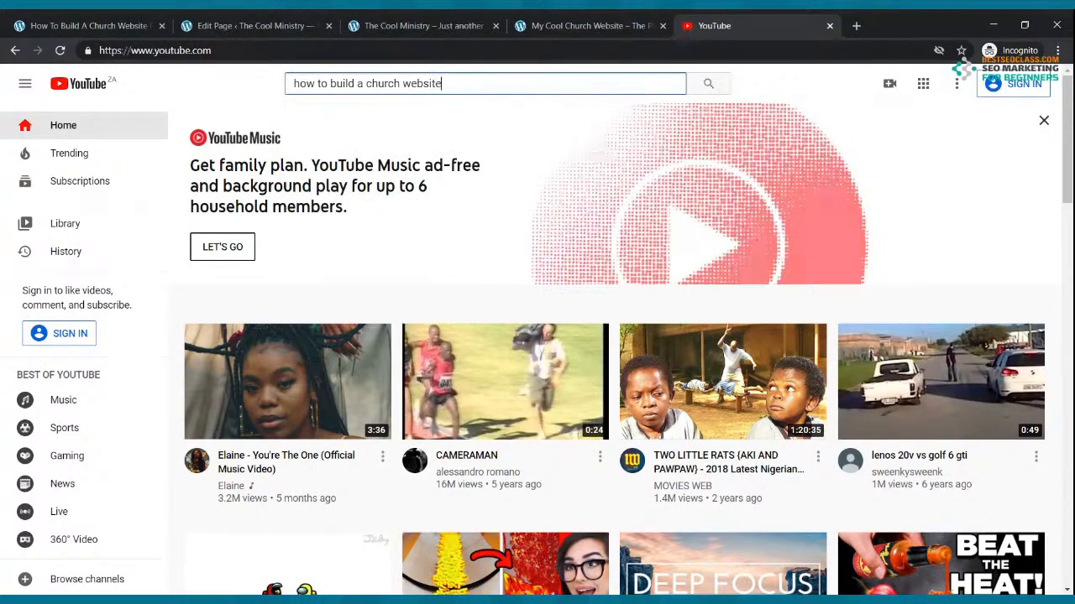
key("Return")
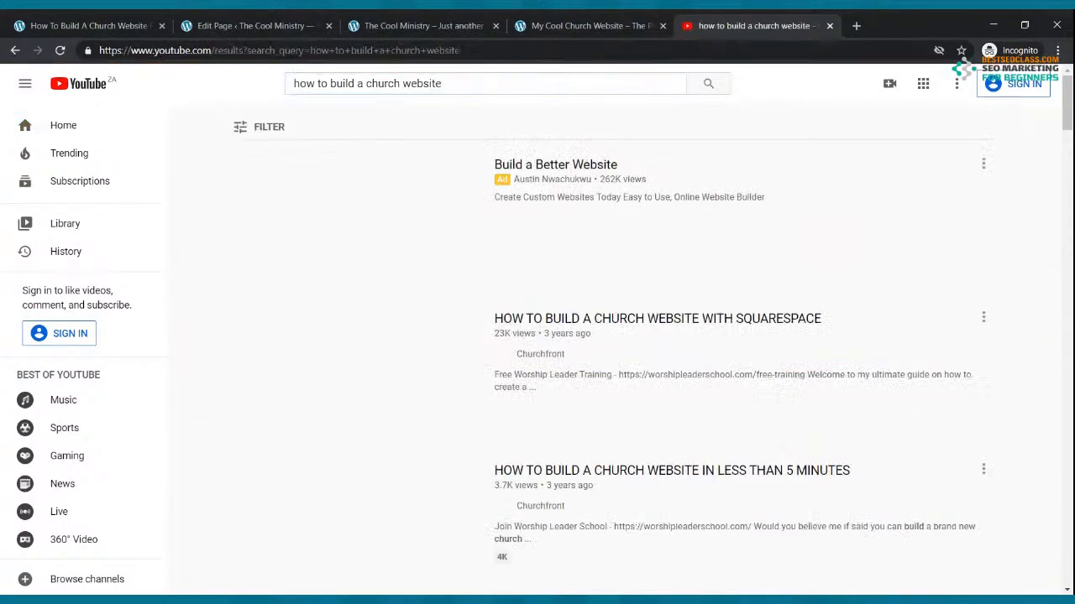
Open the 'How To Build A Church Website For Free in 2020 - Free Live Webinar' video
scroll(537, 175, "down", 15)
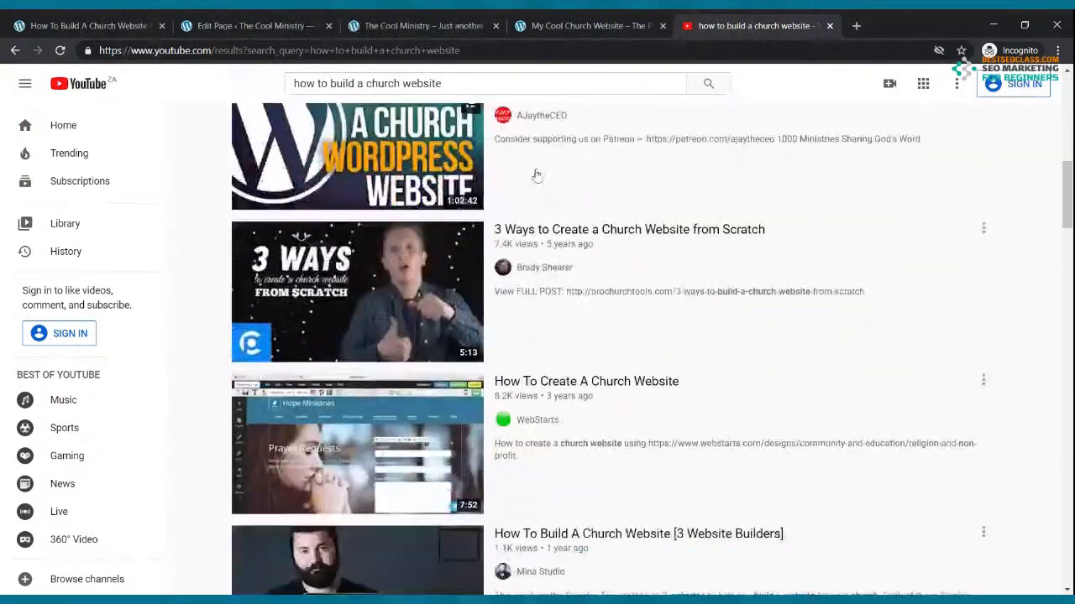
scroll(537, 181, "down", 14)
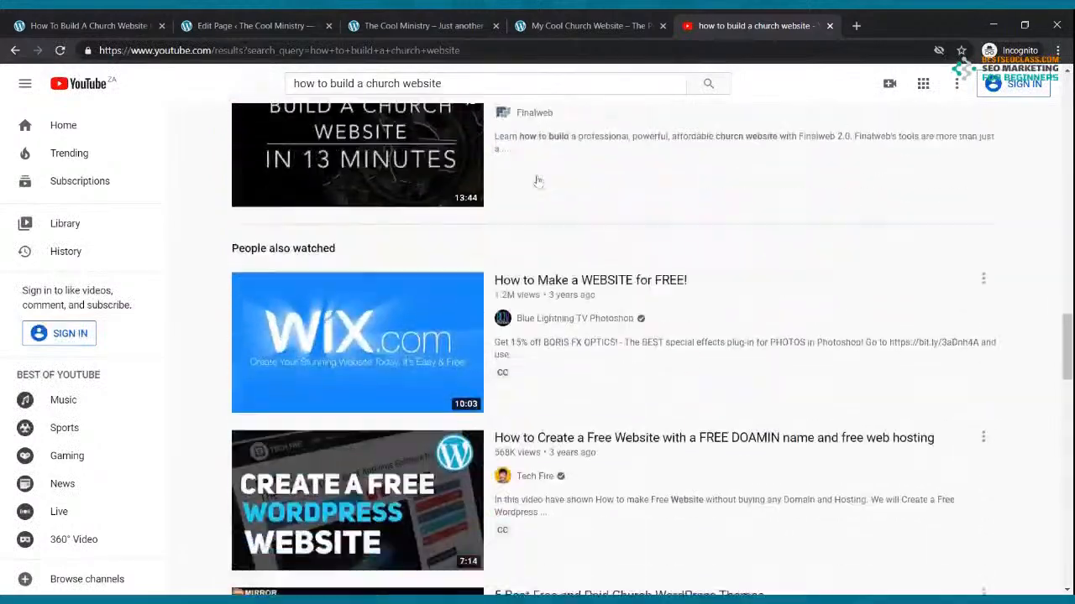
scroll(537, 180, "down", 12)
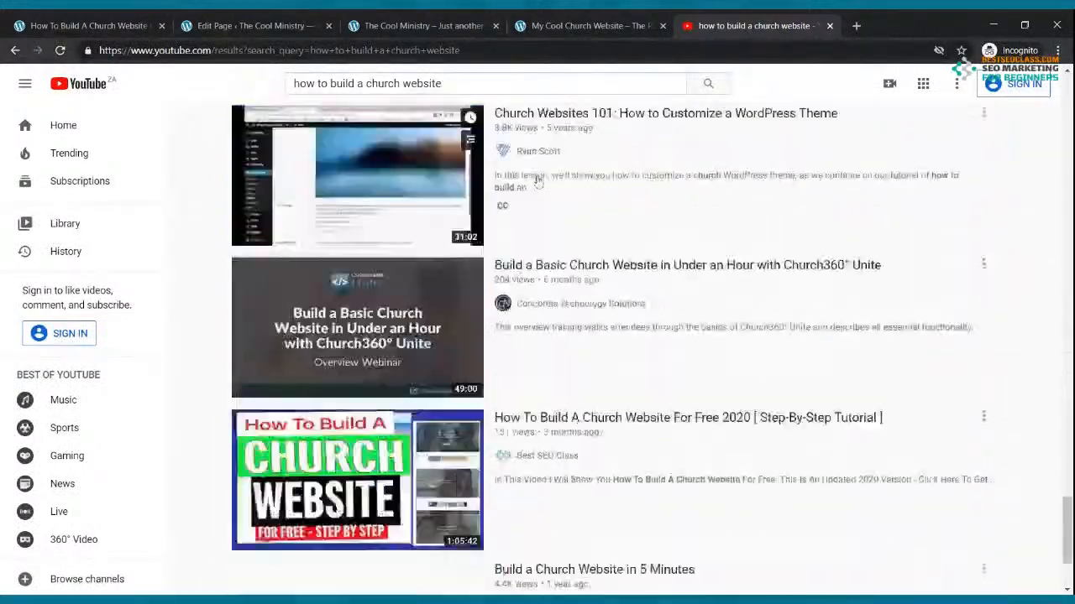
scroll(537, 181, "down", 12)
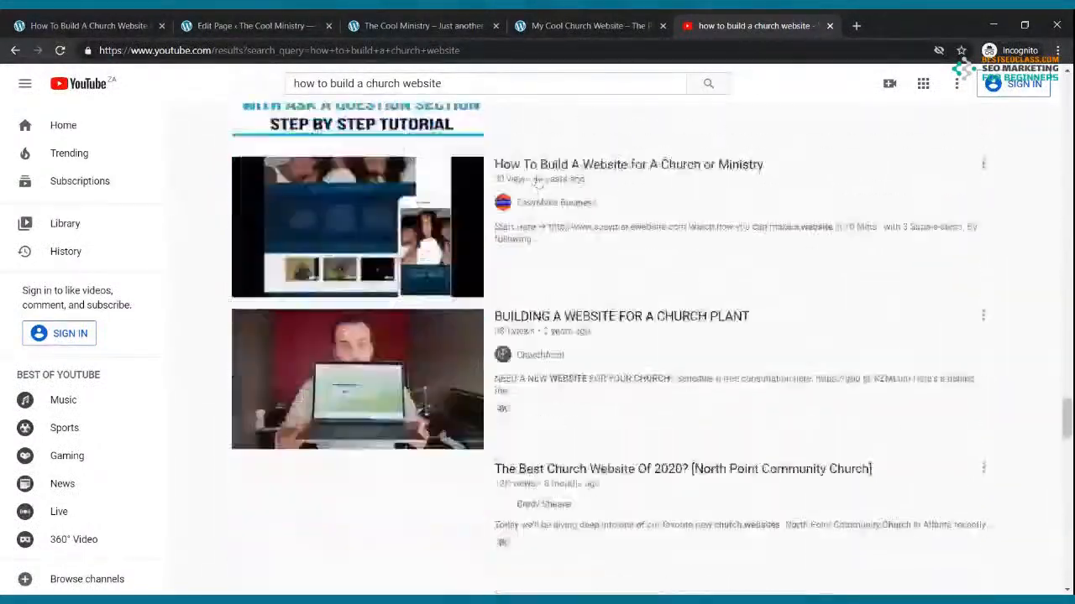
scroll(537, 181, "down", 15)
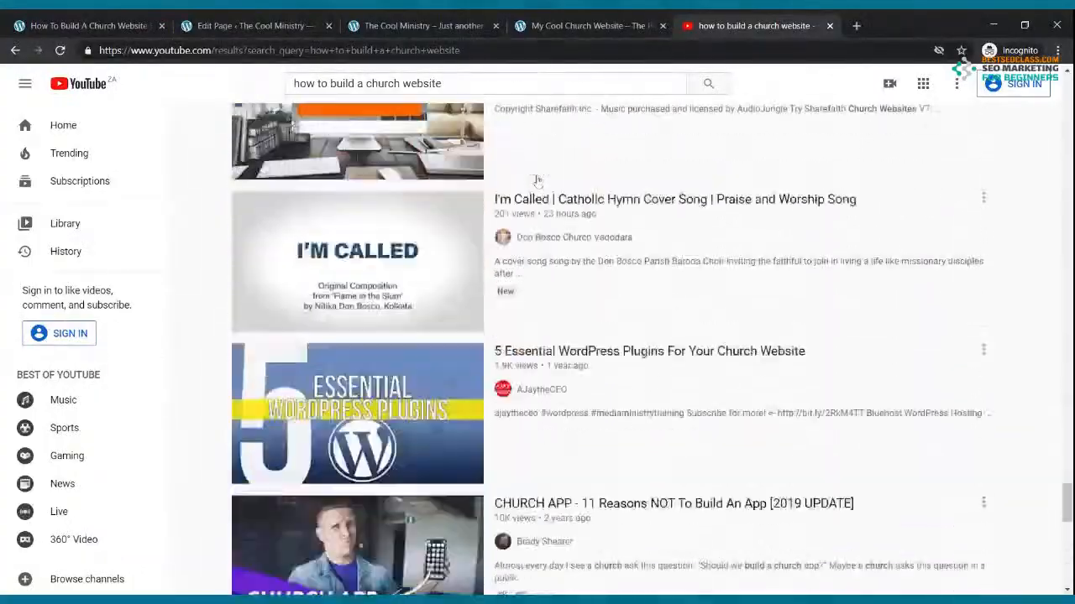
scroll(537, 180, "down", 6)
scroll(537, 181, "up", 12)
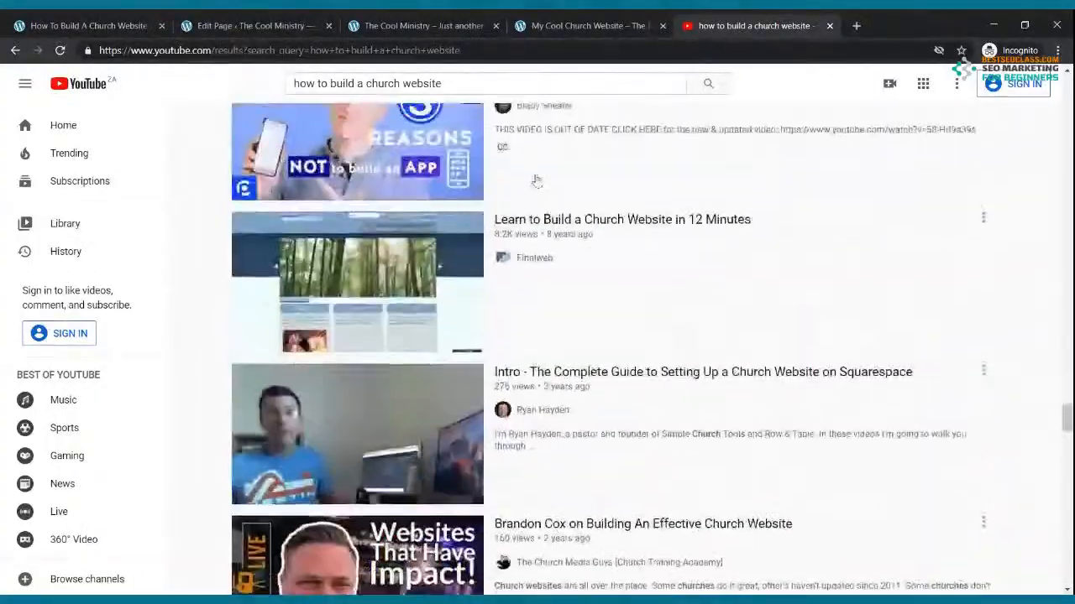
scroll(538, 180, "down", 15)
scroll(535, 180, "down", 6)
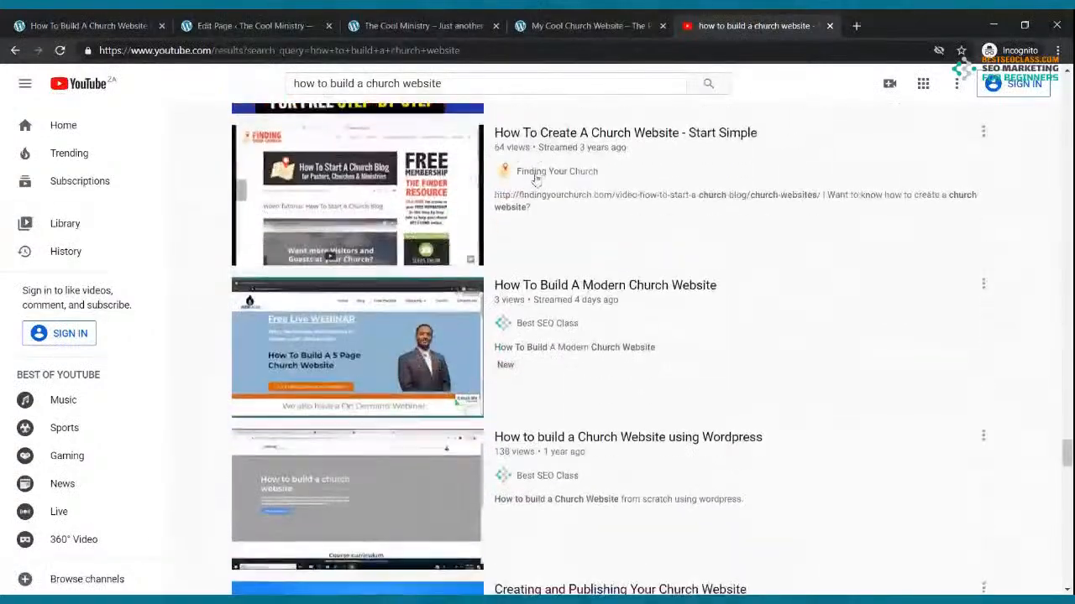
scroll(536, 180, "down", 9)
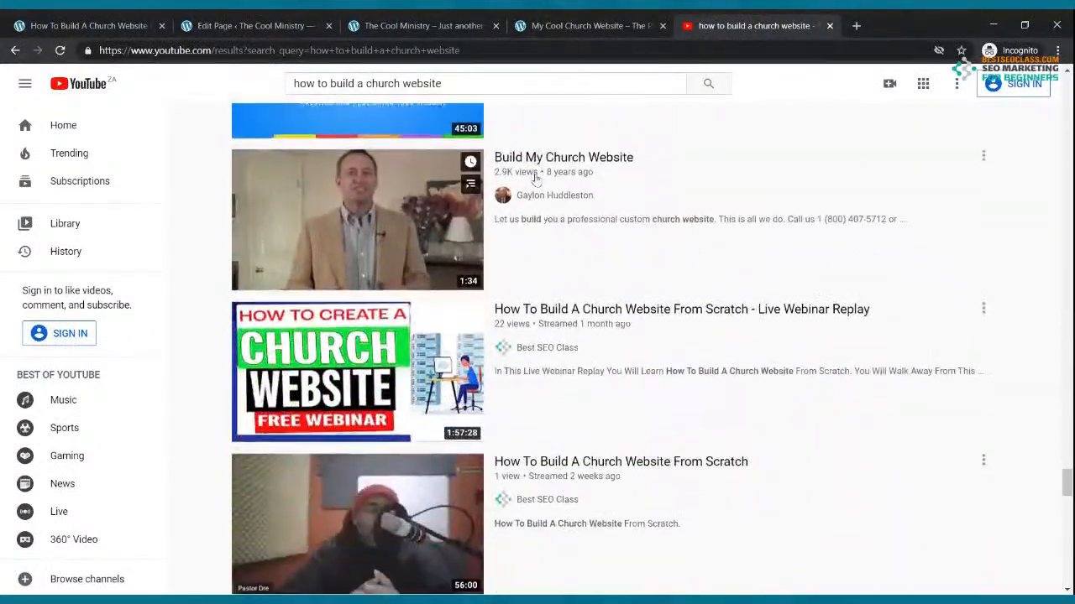
scroll(534, 178, "down", 14)
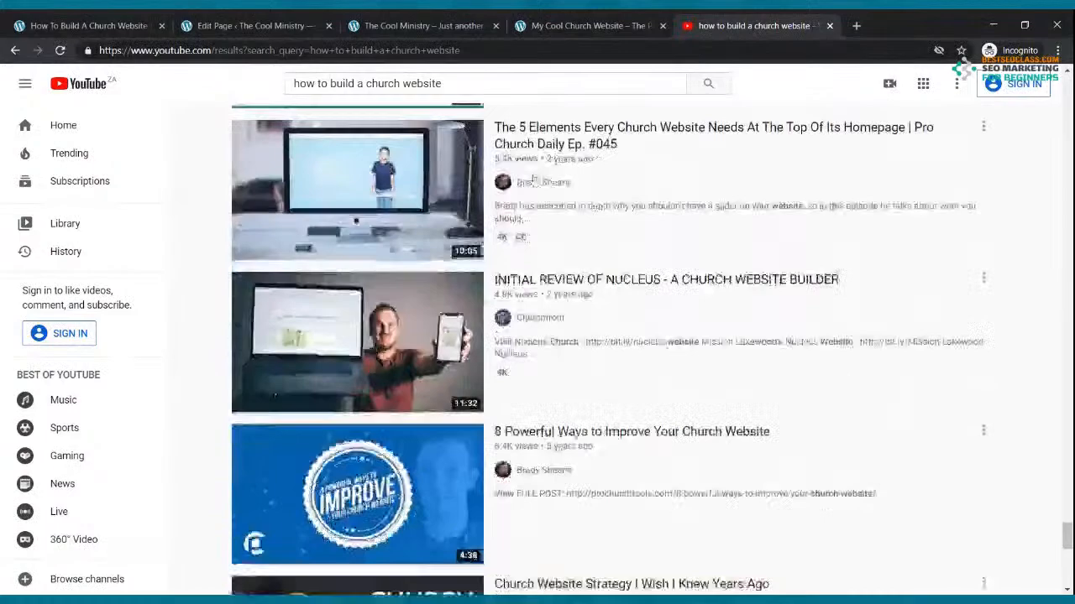
scroll(534, 179, "down", 4)
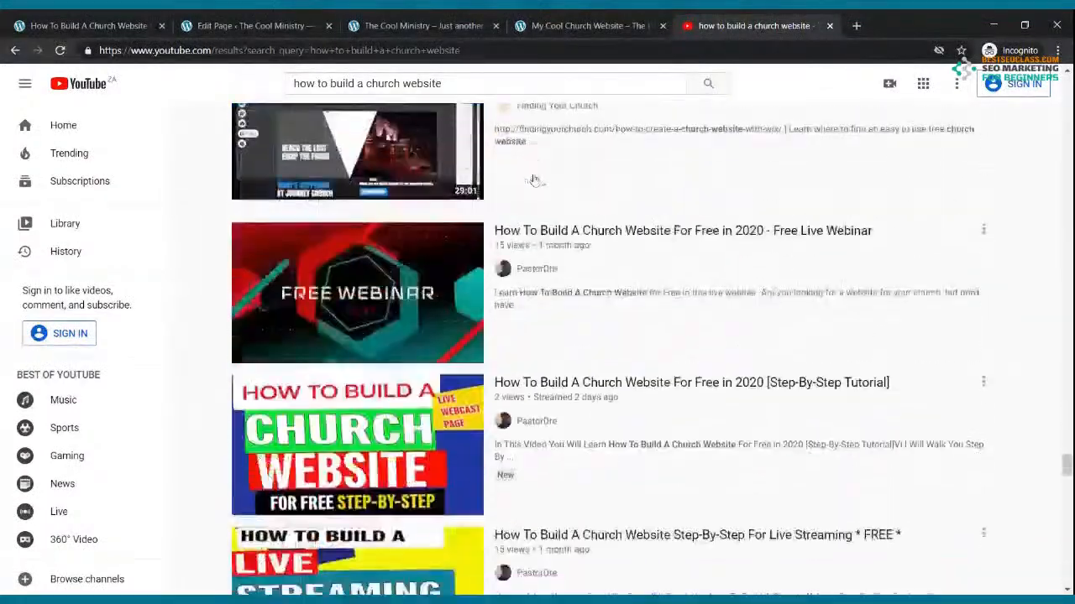
left_click(417, 263)
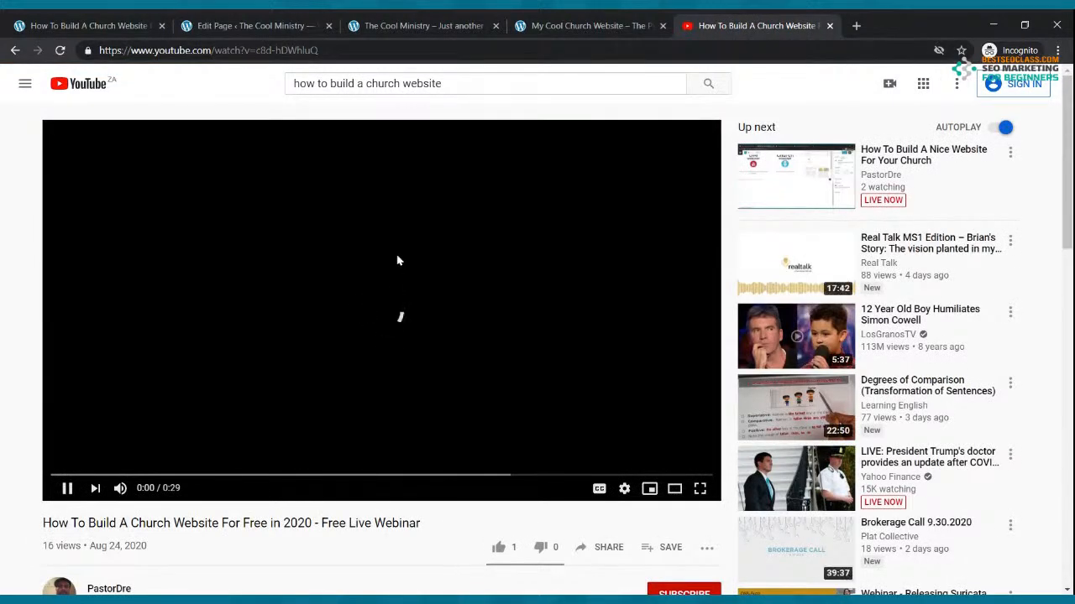
Copy the webinar video's short share link and return to the editor
scroll(386, 302, "down", 3)
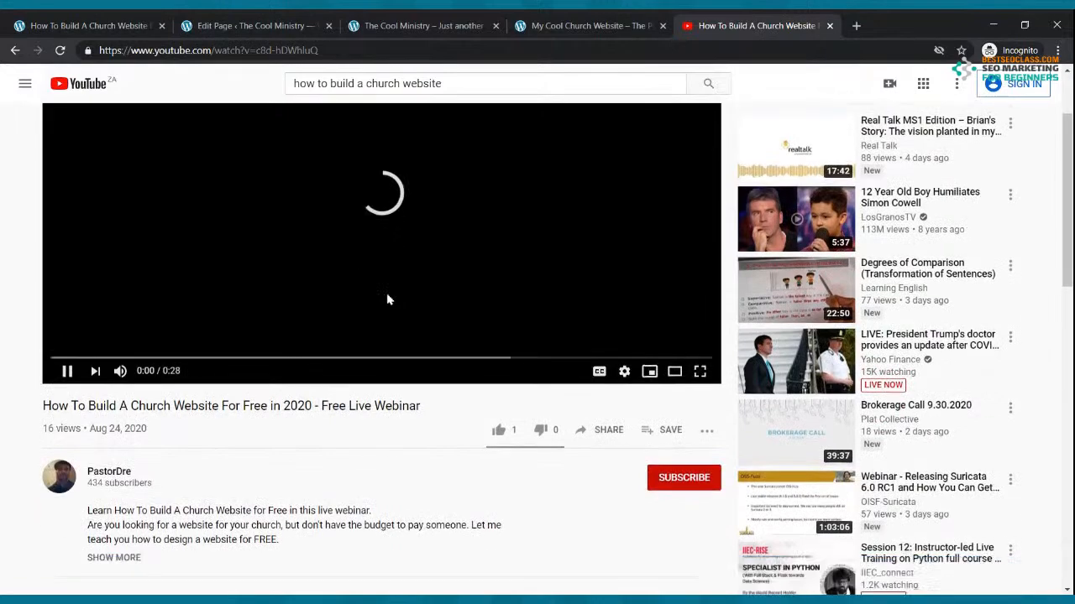
scroll(382, 223, "up", 3)
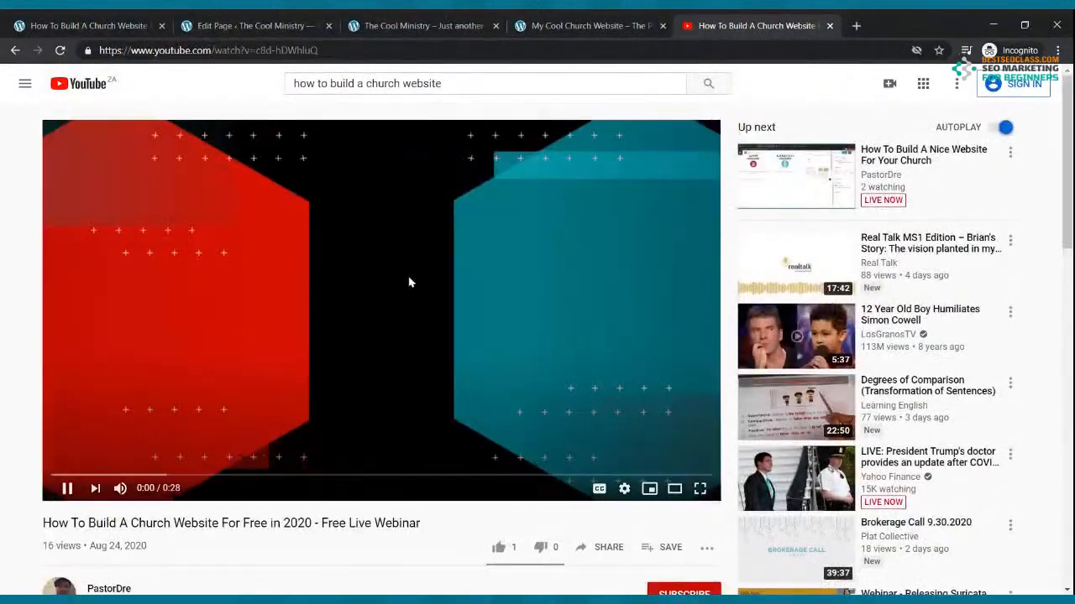
scroll(424, 277, "down", 3)
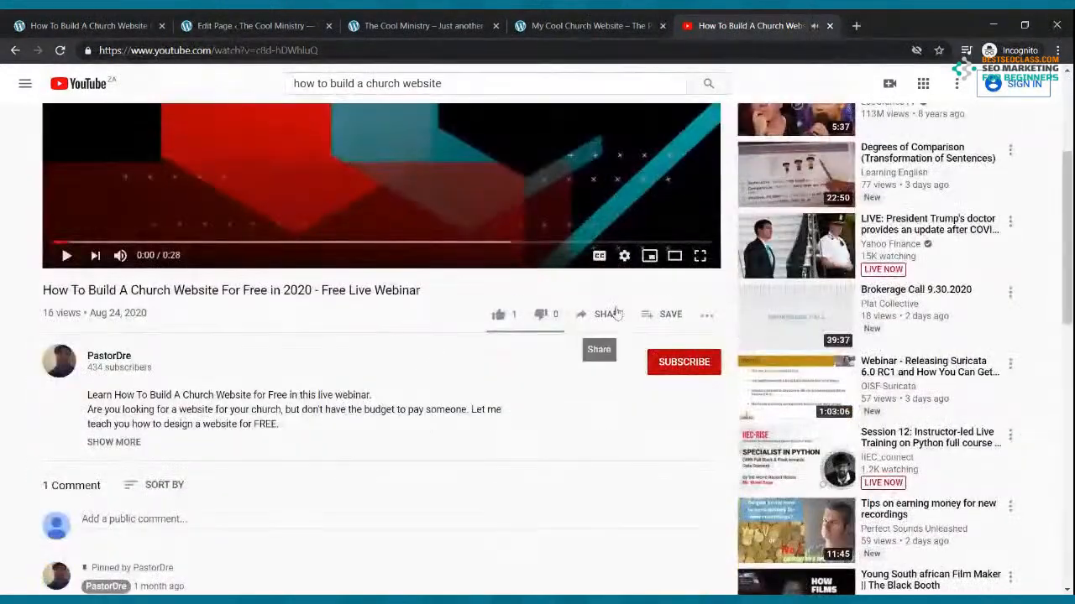
left_click(606, 314)
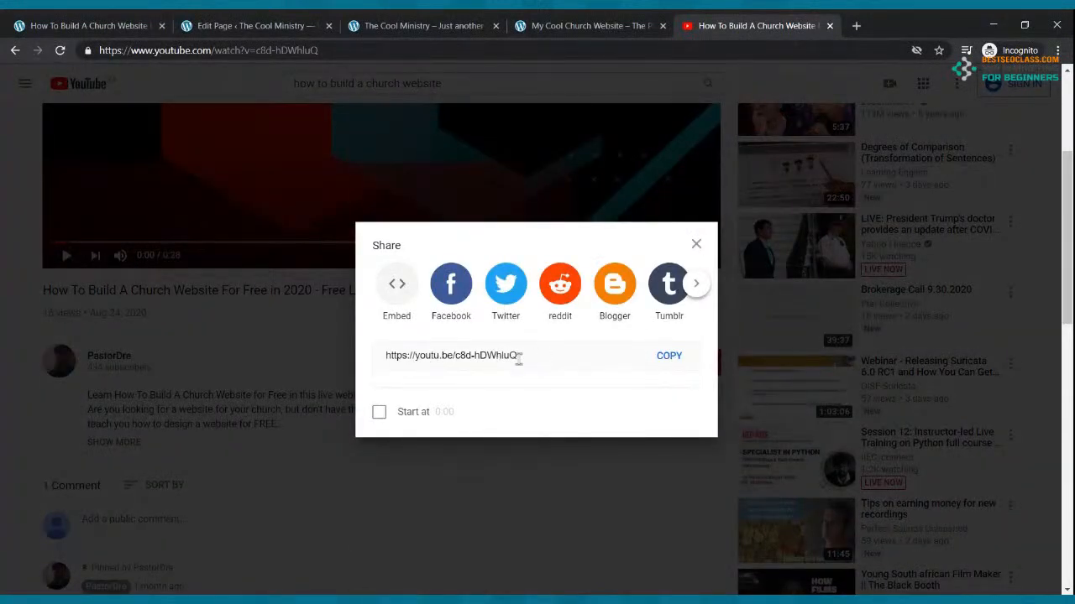
left_click(663, 361)
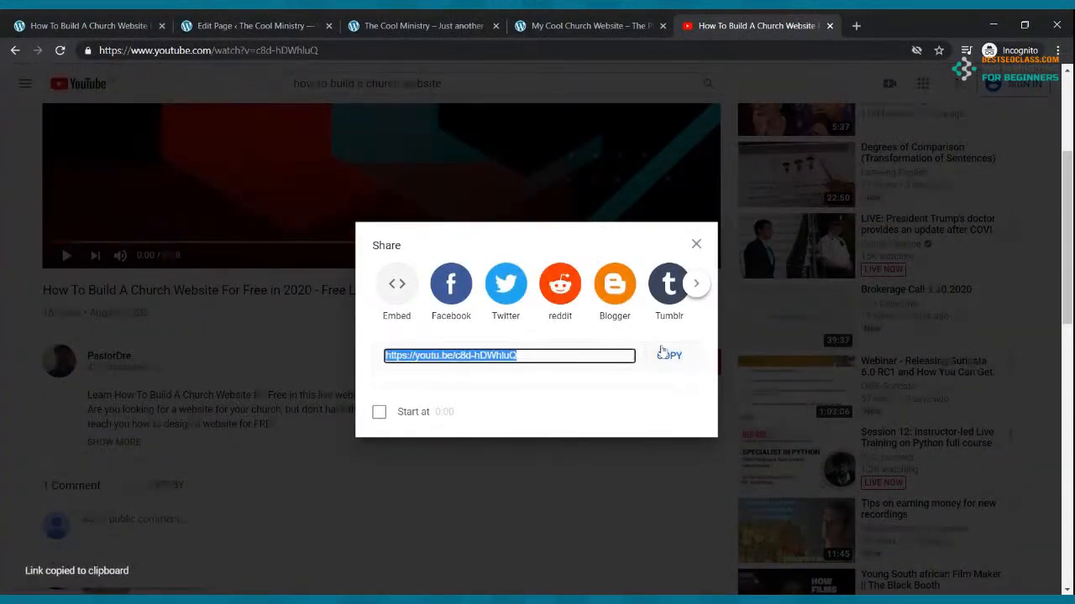
left_click(222, 21)
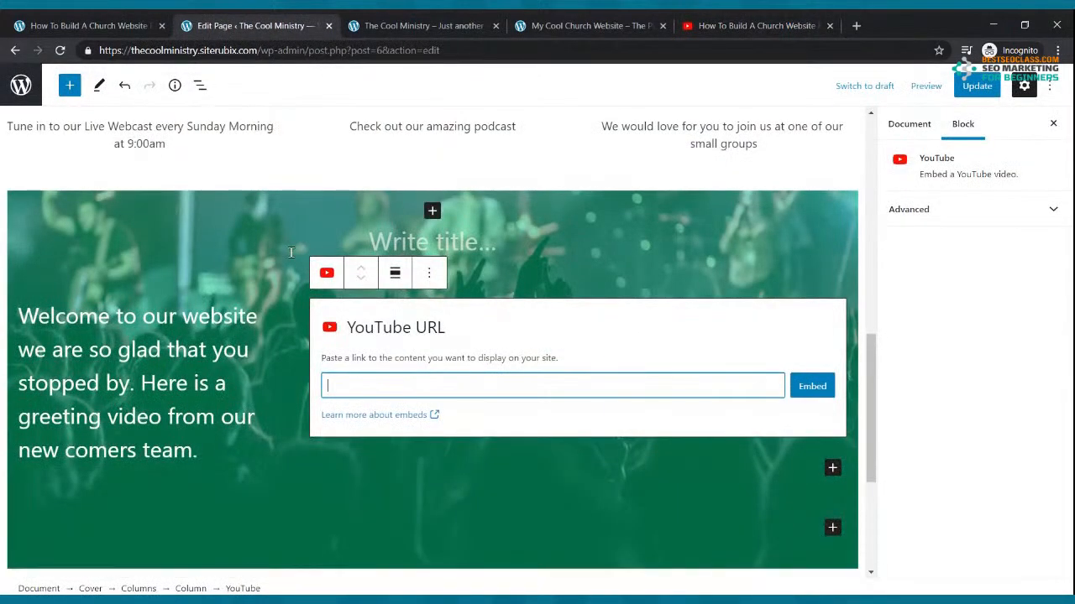
Paste the webinar link into the YouTube block, embed it, update the page, and view the live site
left_click(365, 381)
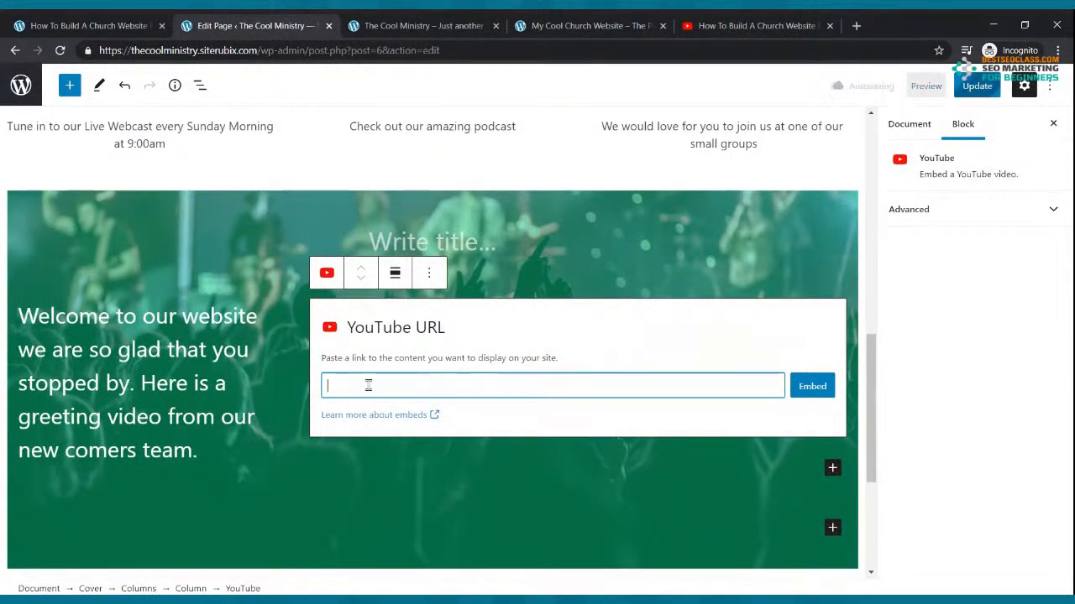
key("ctrl+v")
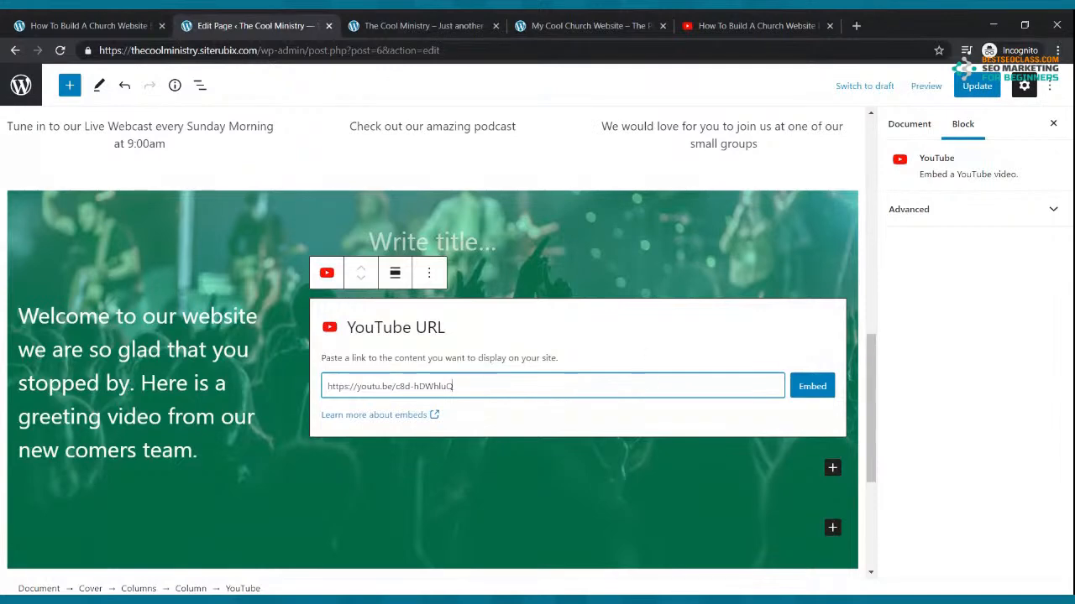
left_click(811, 387)
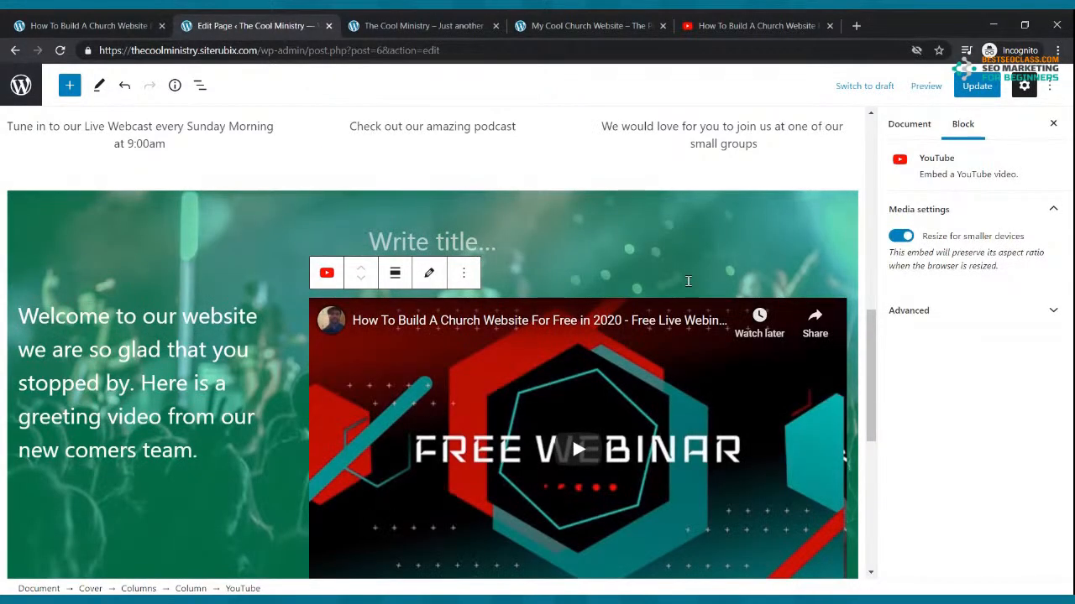
scroll(688, 281, "down", 2)
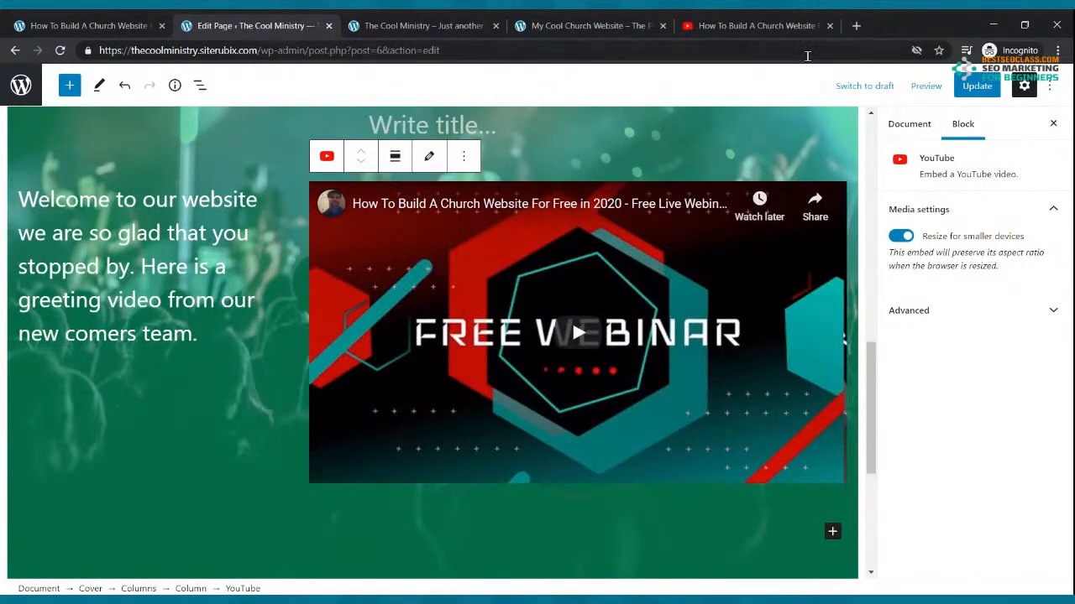
left_click(971, 87)
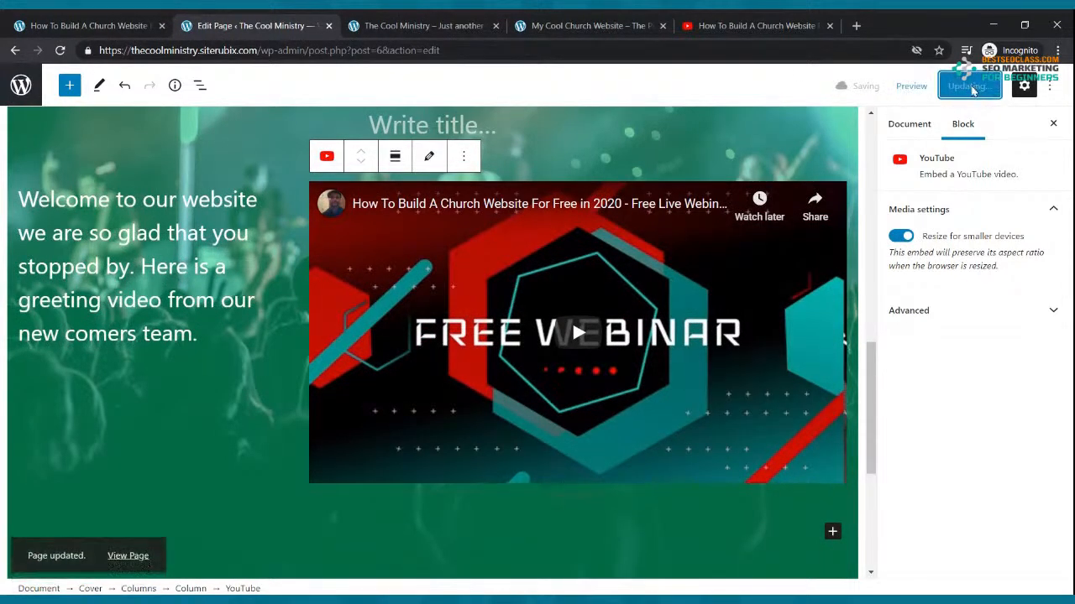
left_click(422, 24)
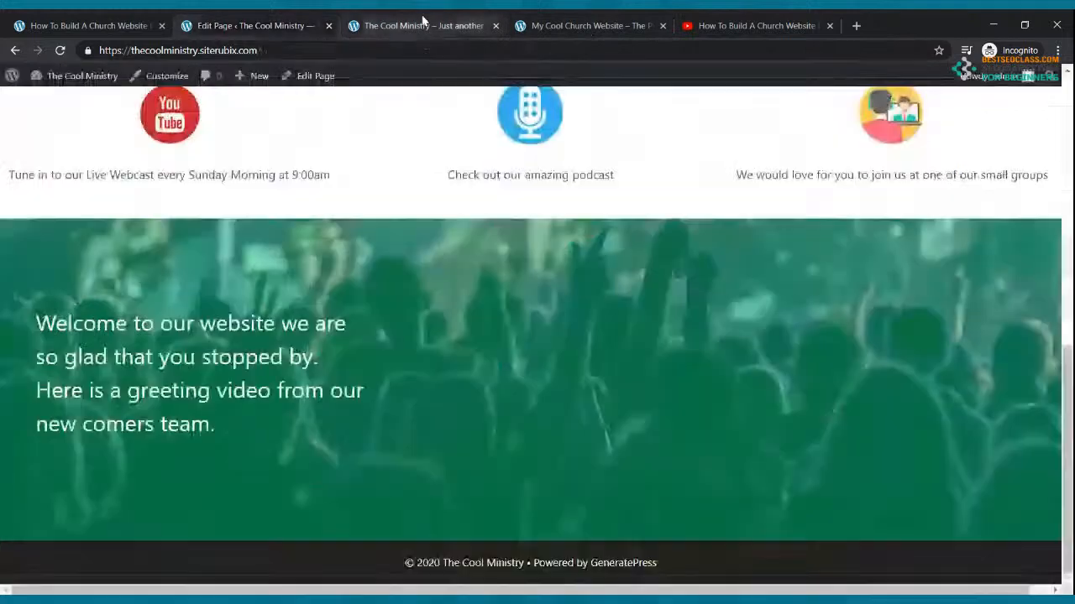
Reload the live page to confirm the video shows, checking the video block's advanced settings in the editor
left_click(59, 50)
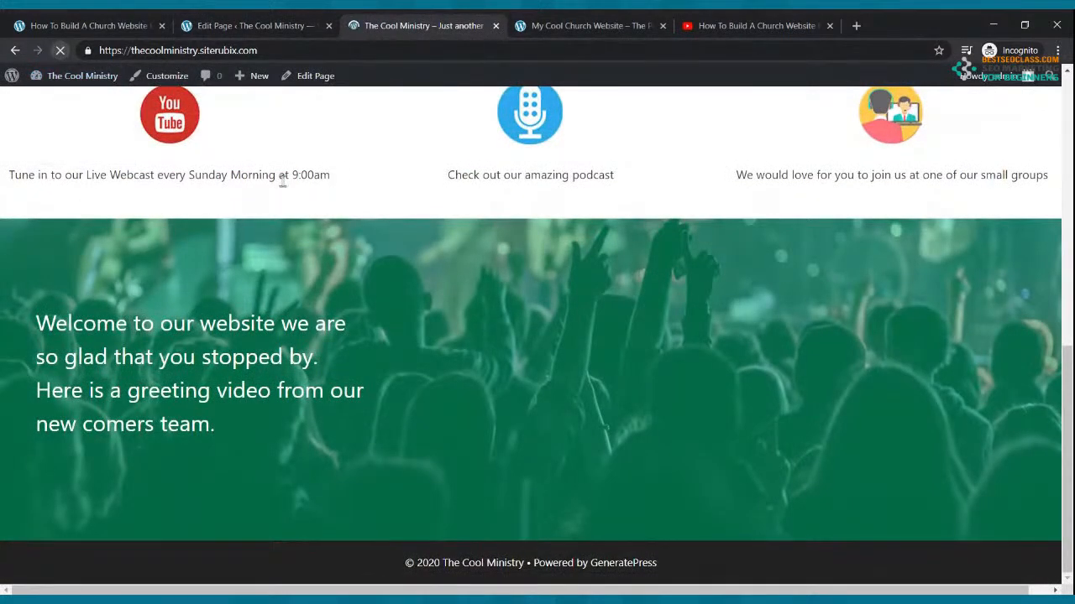
scroll(286, 183, "down", 3)
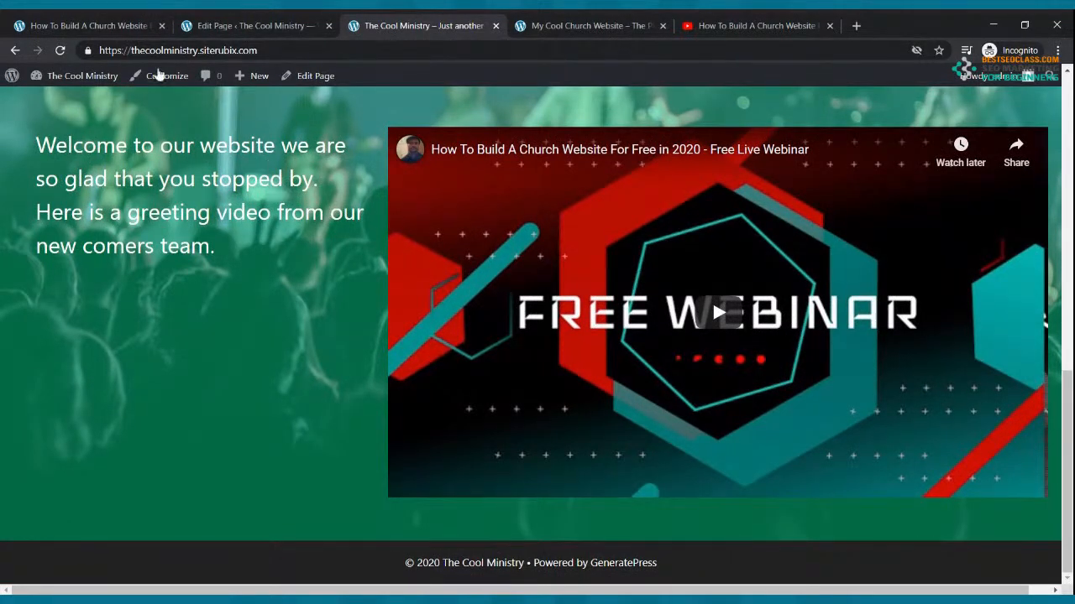
left_click(243, 26)
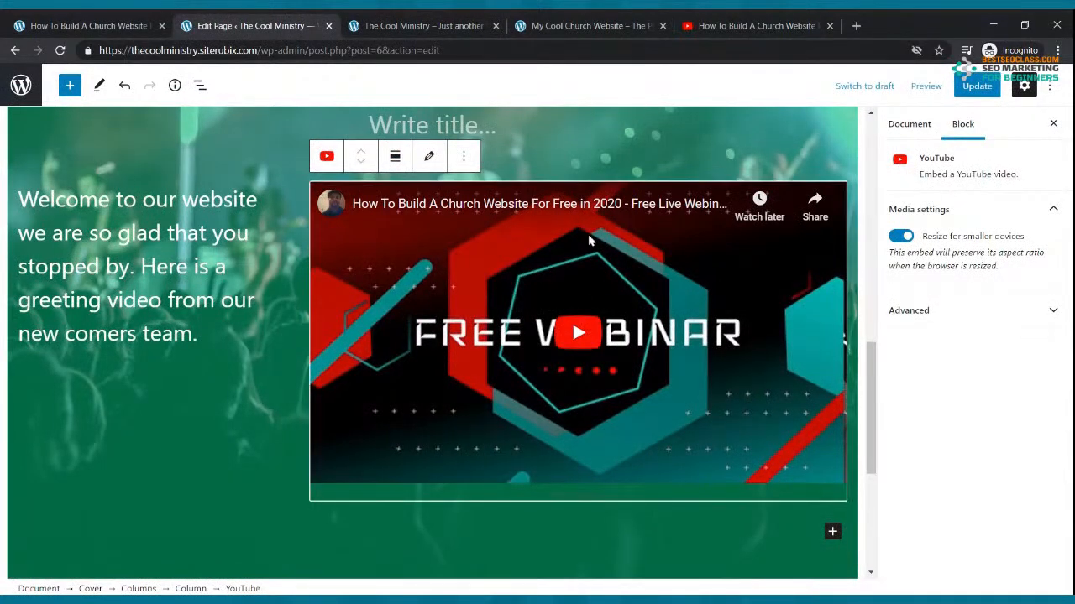
left_click(991, 319)
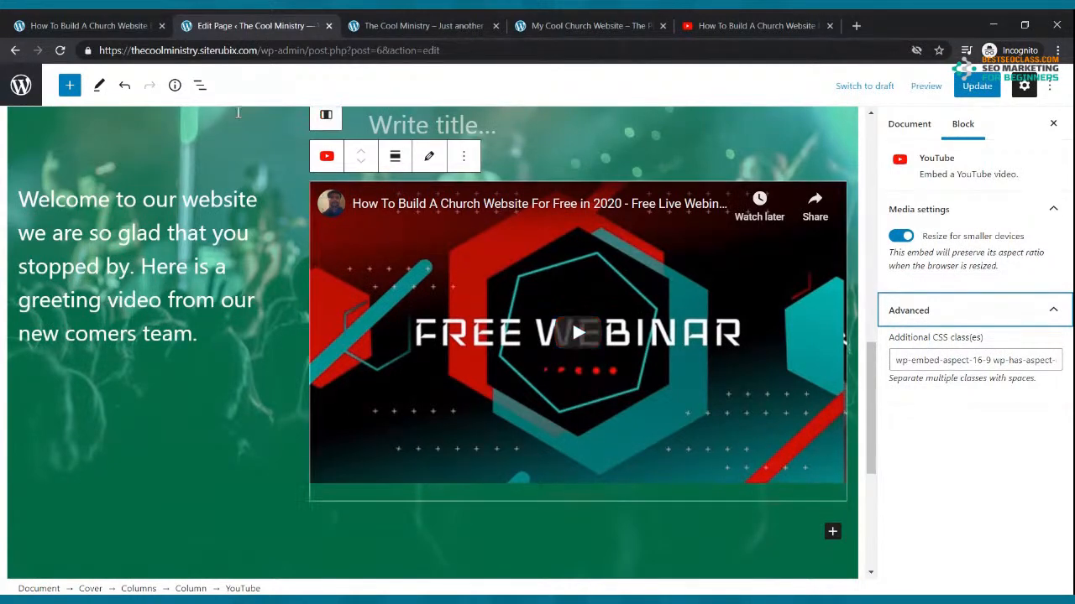
left_click(395, 25)
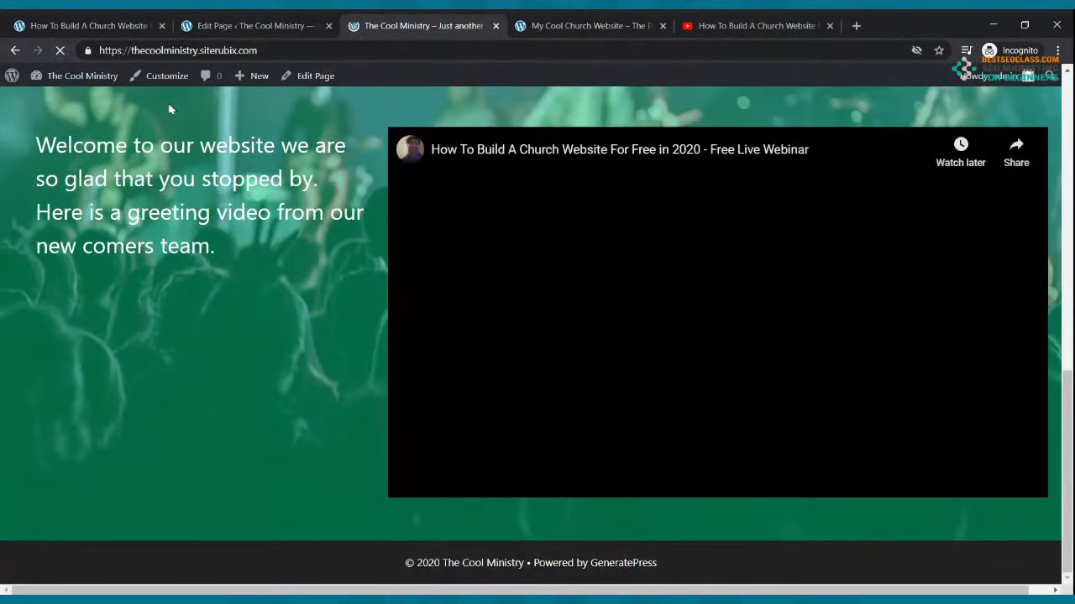
scroll(430, 238, "up", 7)
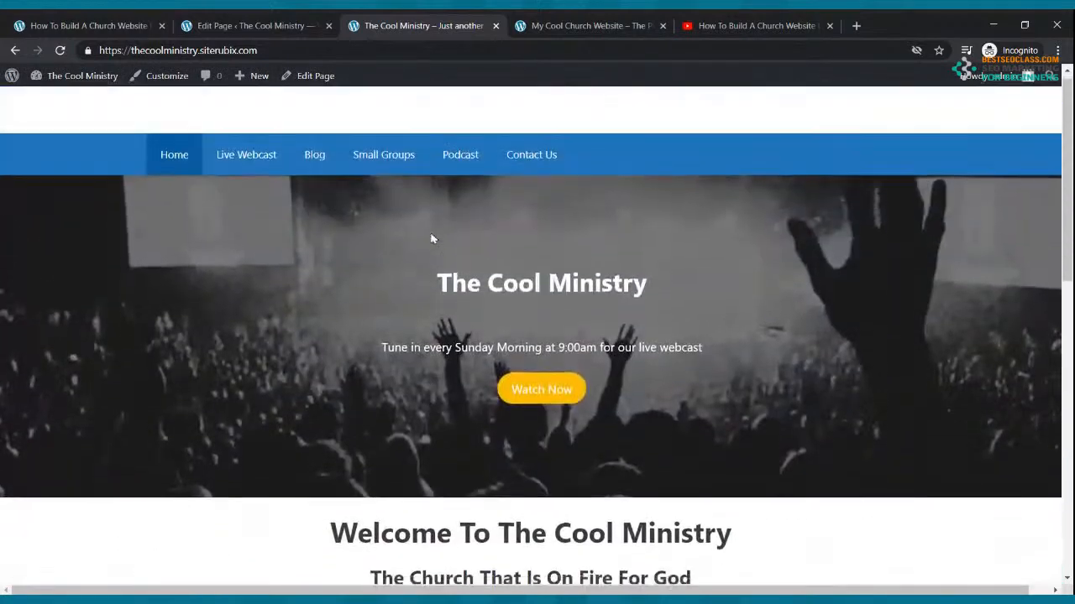
scroll(432, 237, "down", 9)
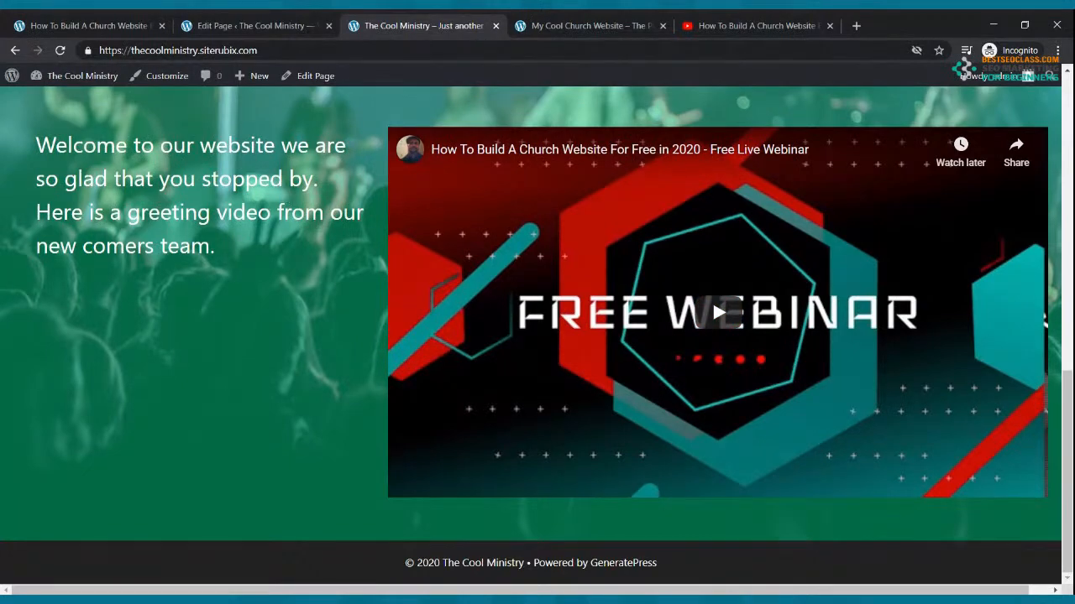
Compare the live page against the reference My Cool Church Website, then return to the editor
left_click(548, 19)
scroll(608, 196, "up", 3)
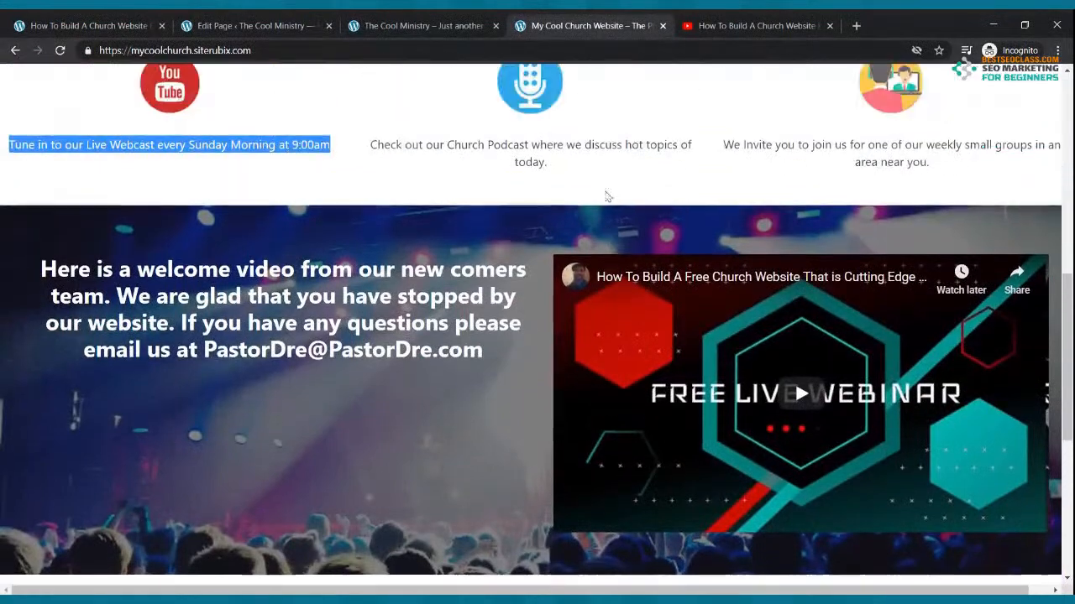
scroll(608, 196, "up", 5)
scroll(601, 164, "down", 10)
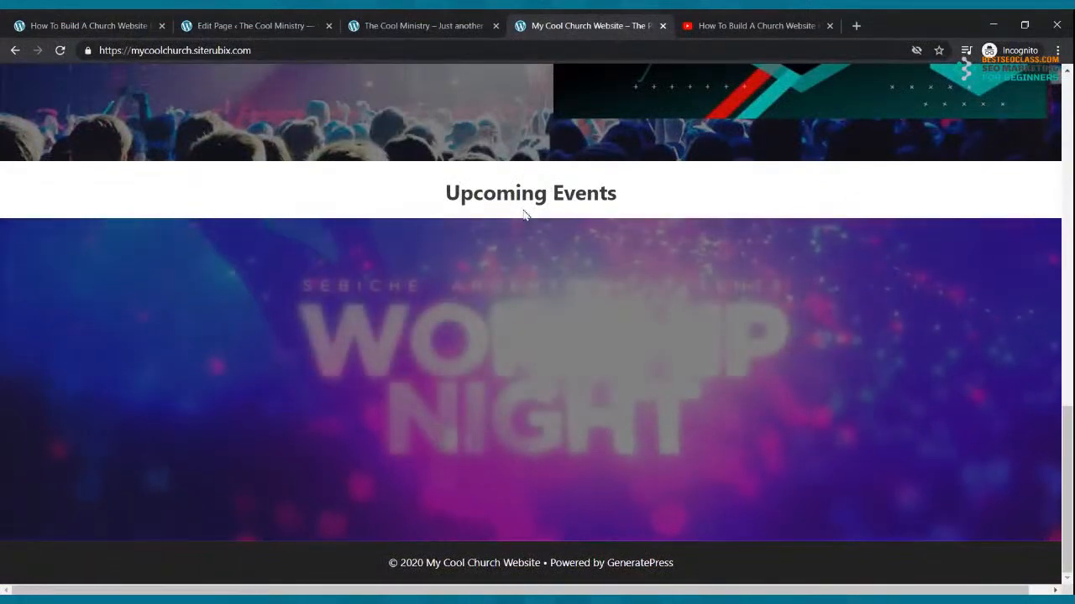
left_click(395, 23)
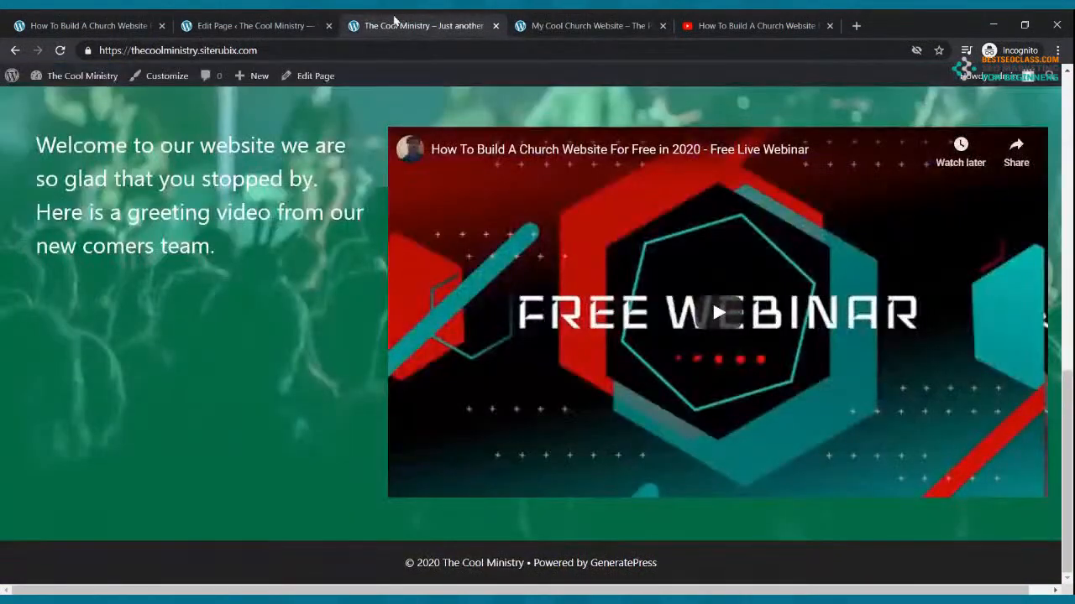
left_click(251, 25)
Add a paragraph reading 'Upcoming Events' below the green cover
scroll(396, 179, "down", 4)
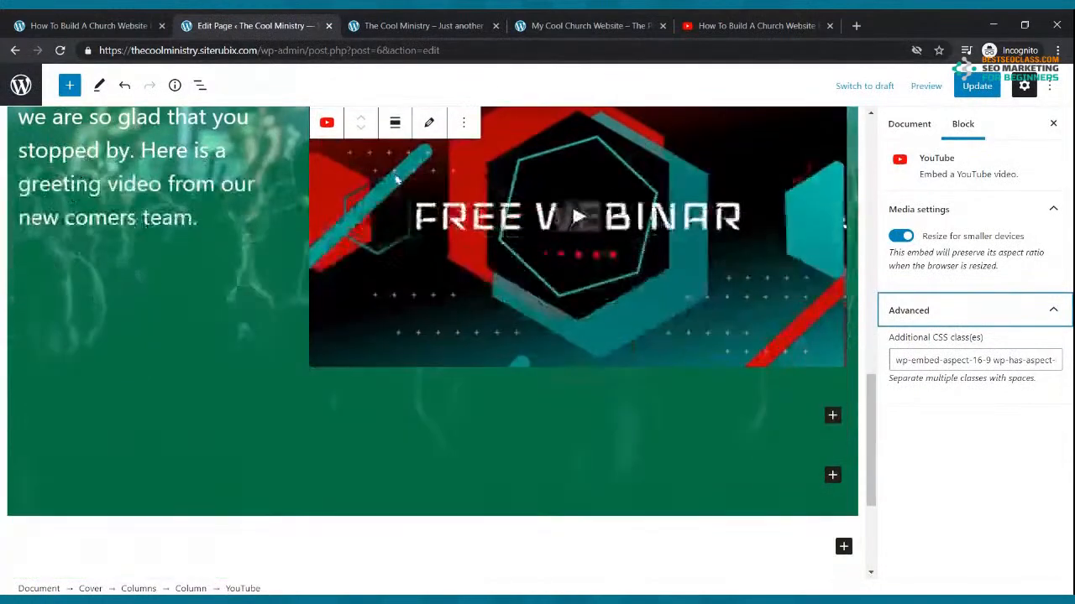
left_click(840, 334)
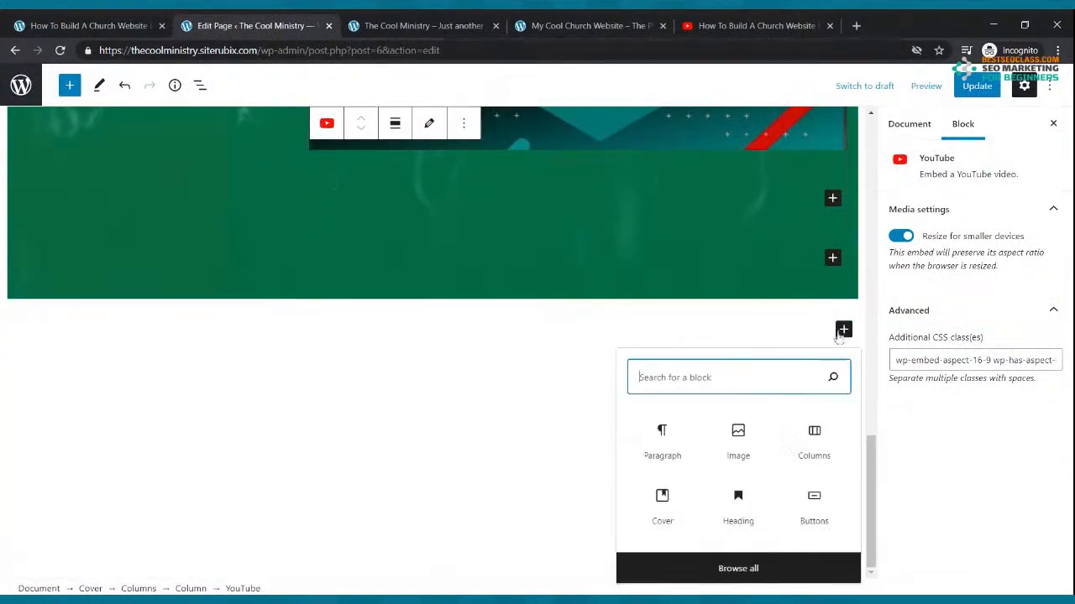
left_click(669, 443)
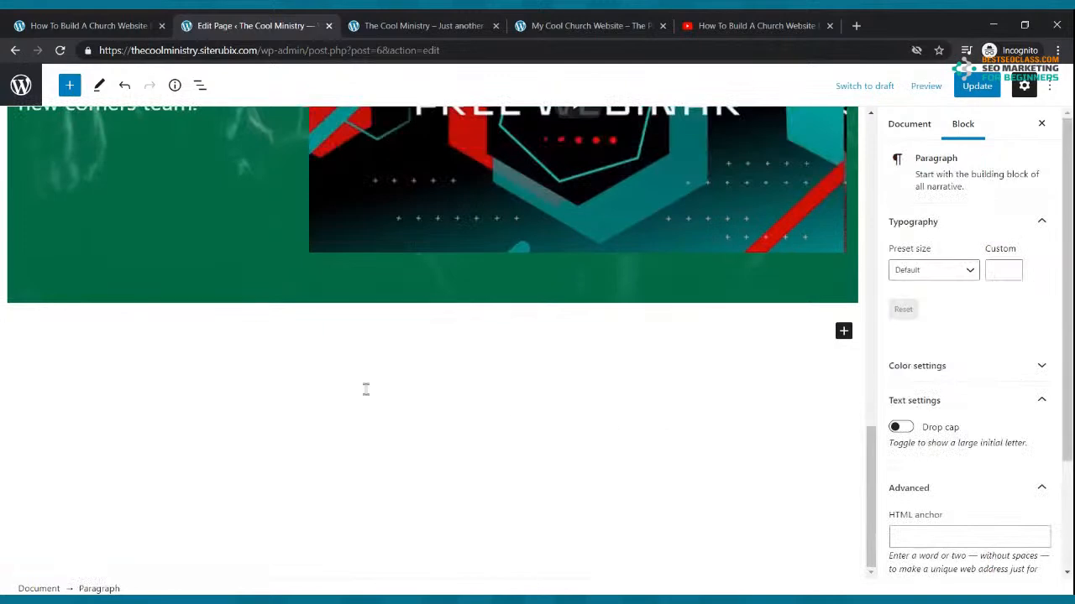
type("Upcoming Ev")
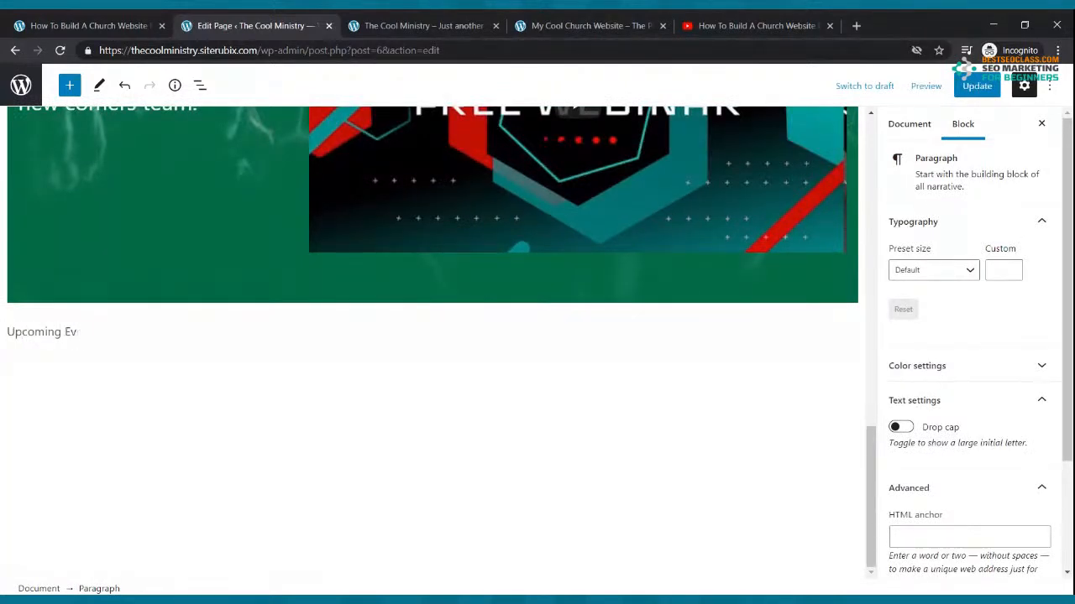
type("ents")
left_click_drag(139, 338, 24, 321)
Turn the 'Upcoming Events' paragraph into an H2 heading
left_click(25, 299)
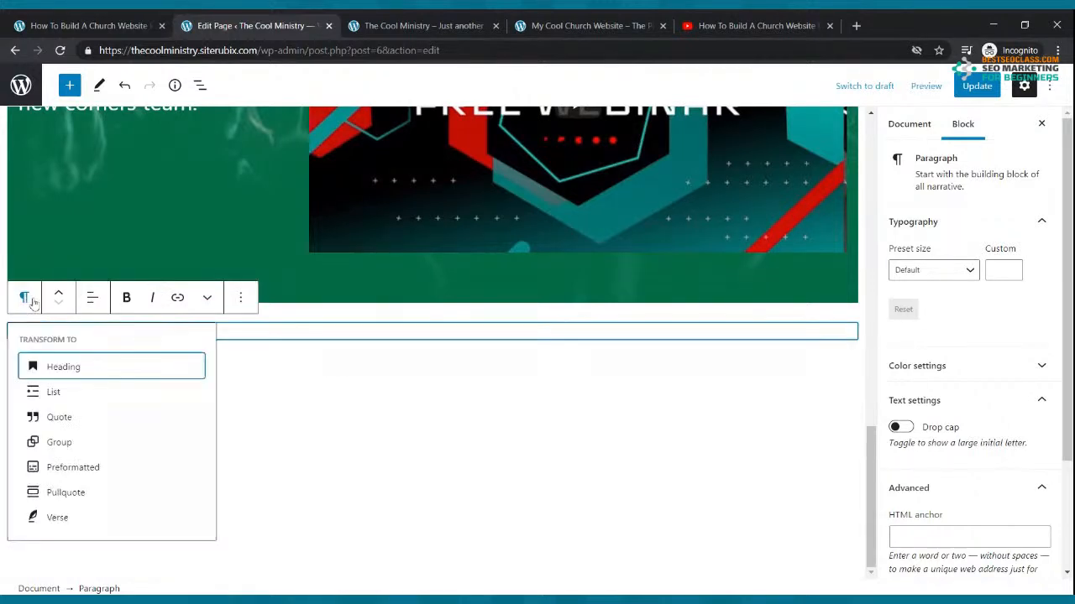
left_click(68, 367)
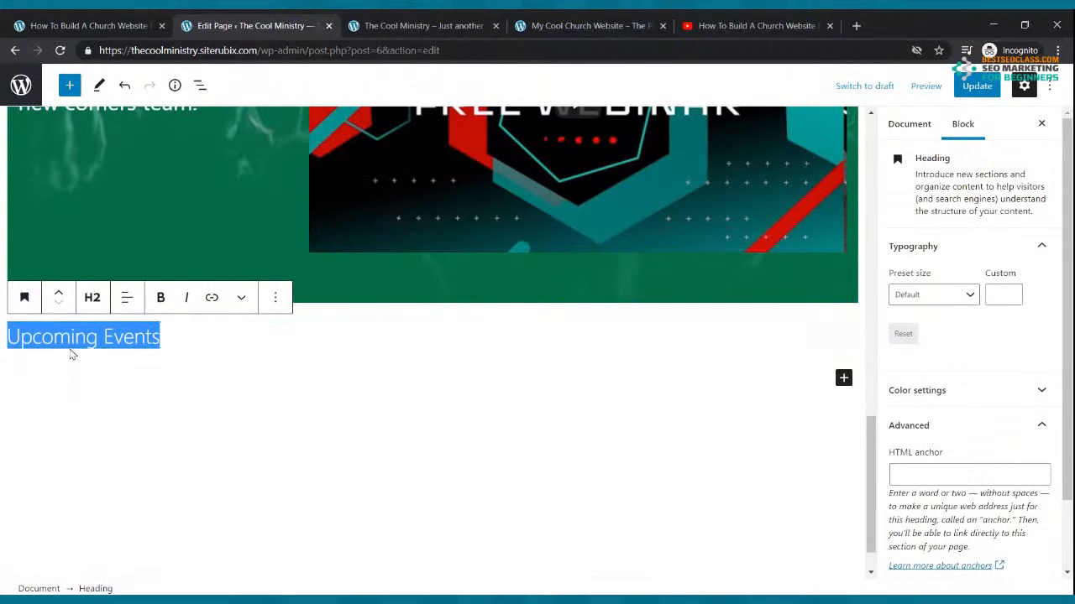
left_click(92, 297)
left_click(89, 345)
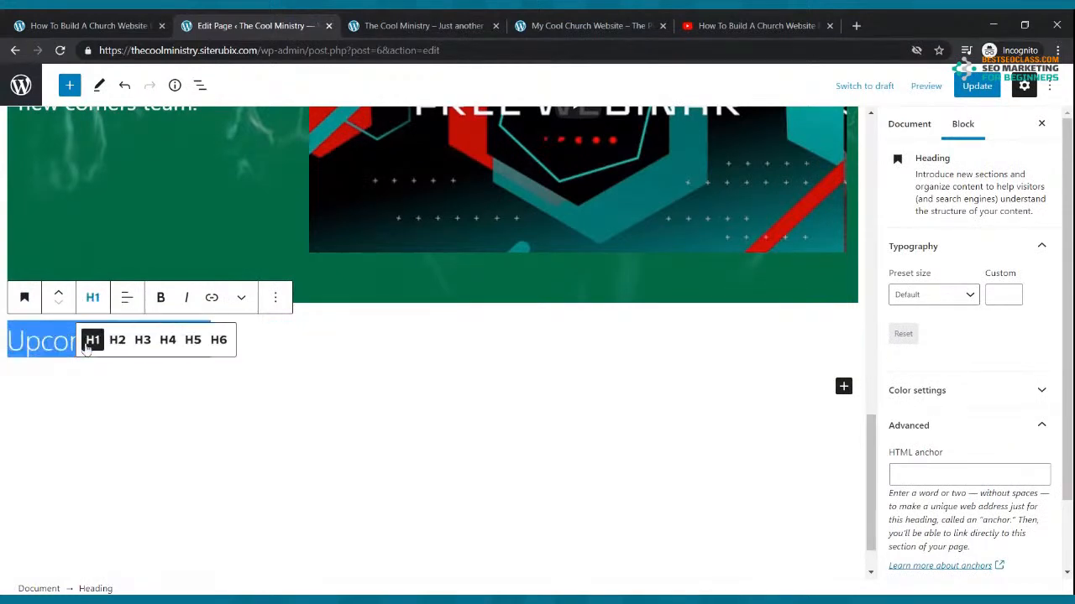
left_click(92, 297)
left_click(117, 340)
Make the heading bold and centered, then update the page
left_click(160, 299)
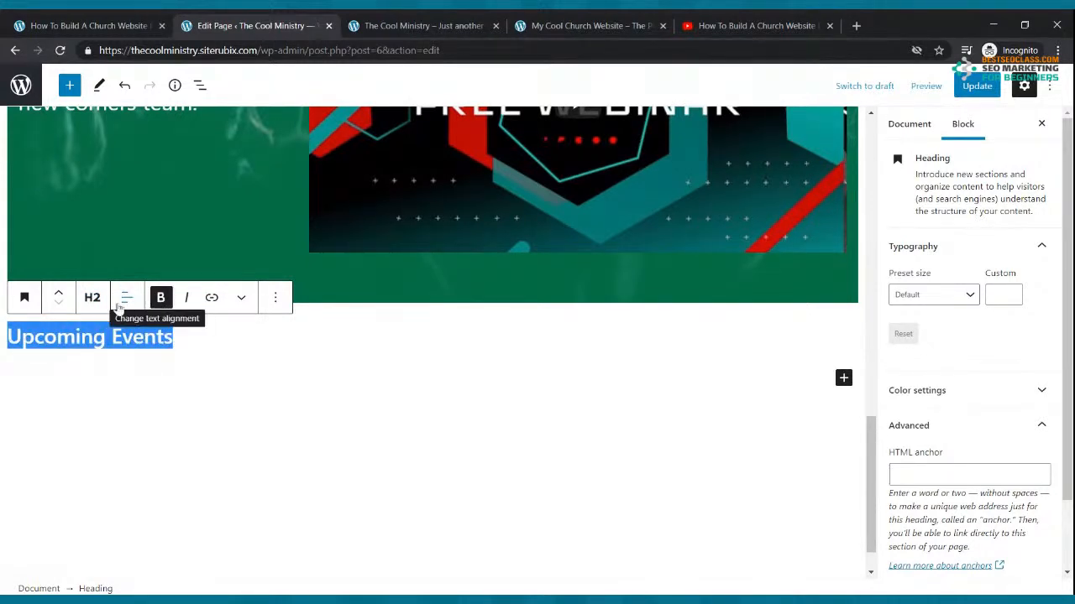
left_click(125, 301)
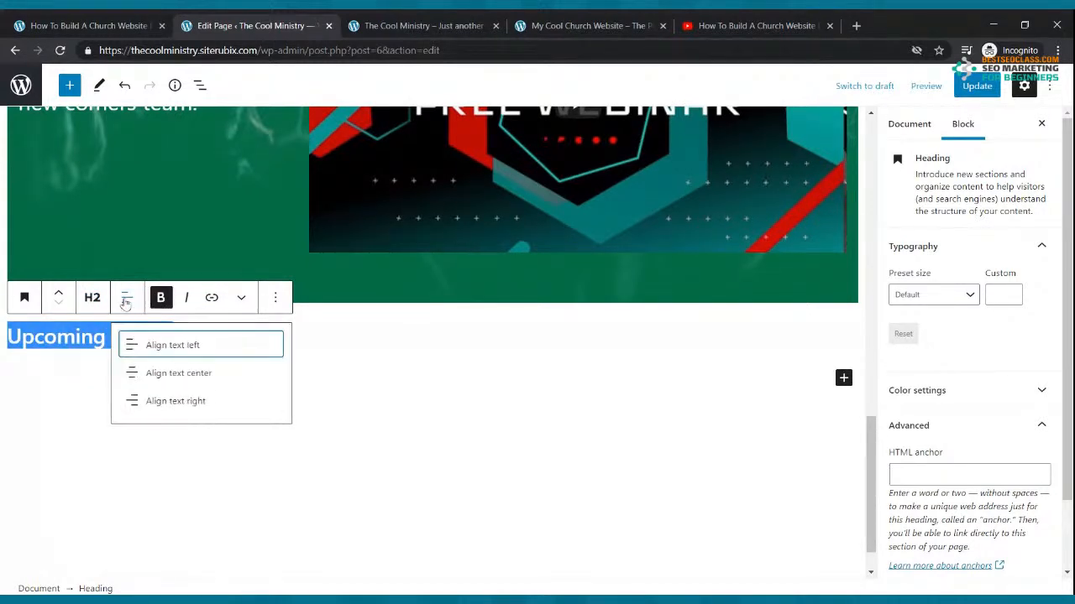
left_click(173, 376)
left_click(676, 368)
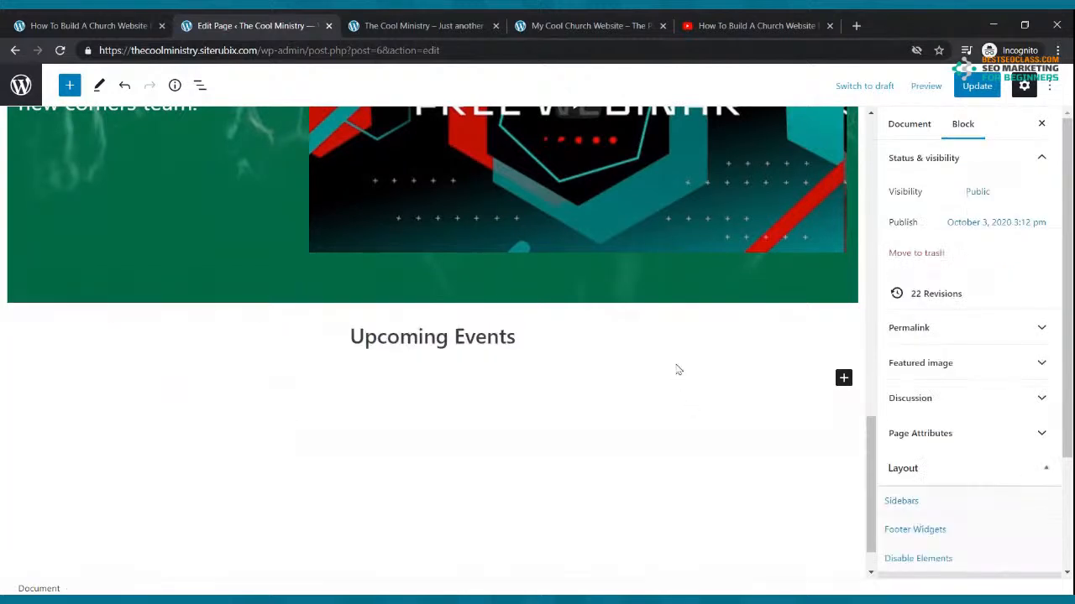
left_click(971, 86)
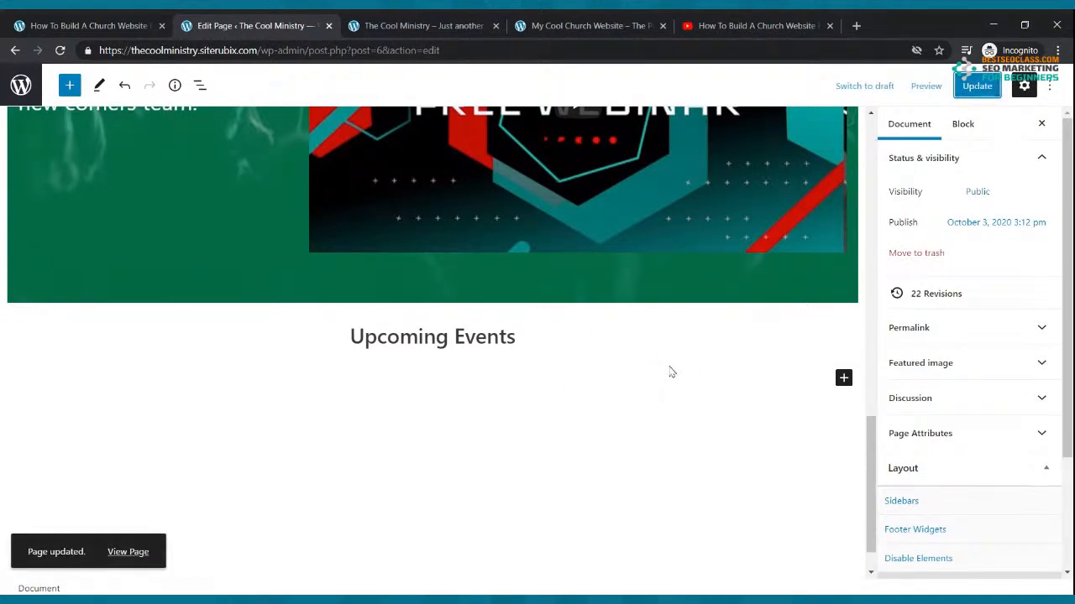
left_click(843, 379)
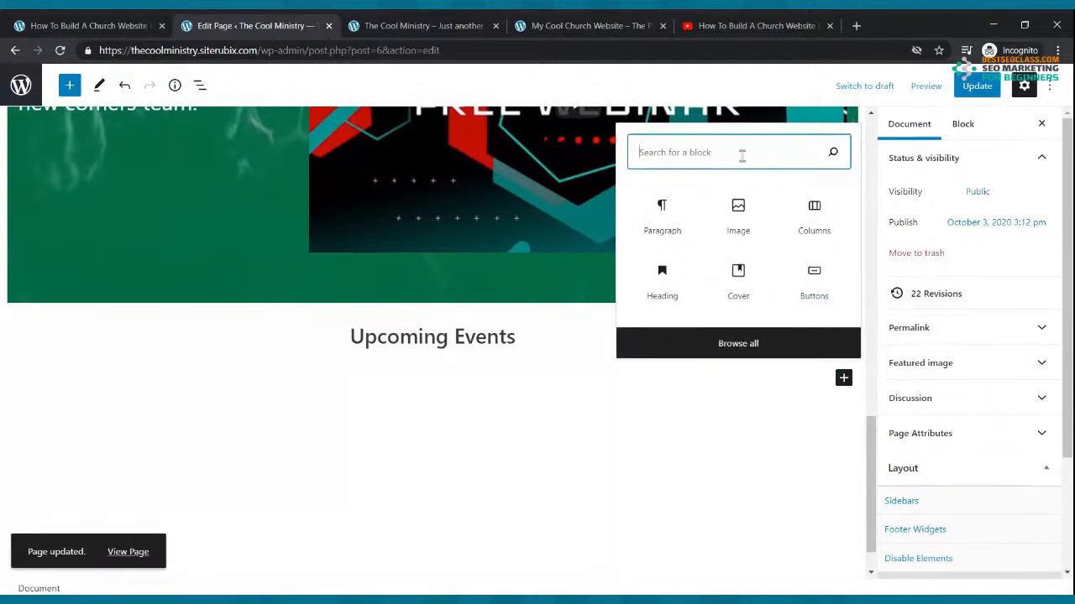
Insert a Cover block below the 'Upcoming Events' heading and begin uploading its image
type("cover")
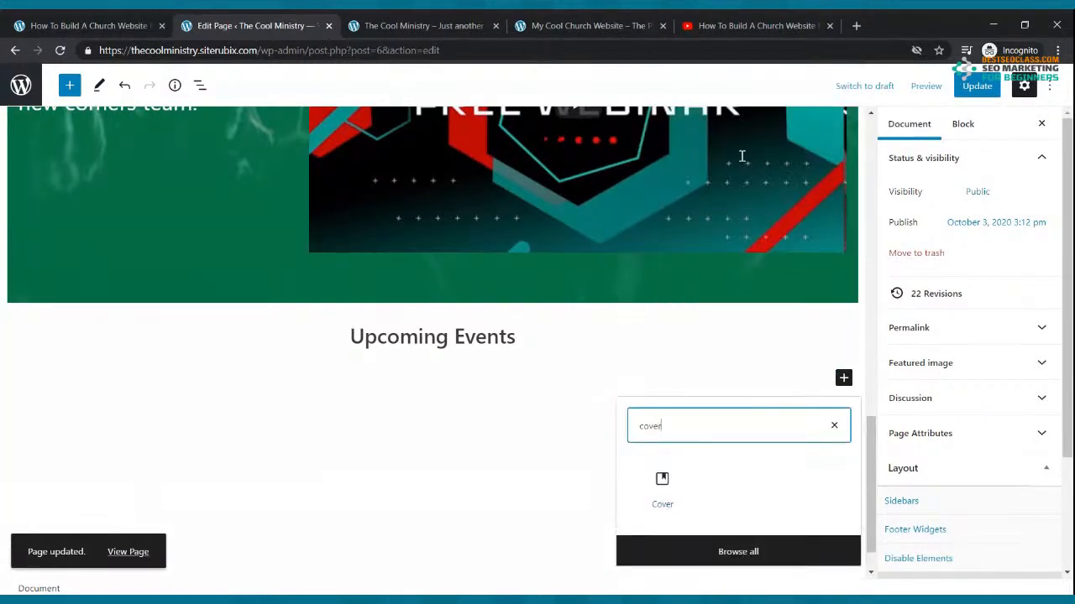
left_click(674, 475)
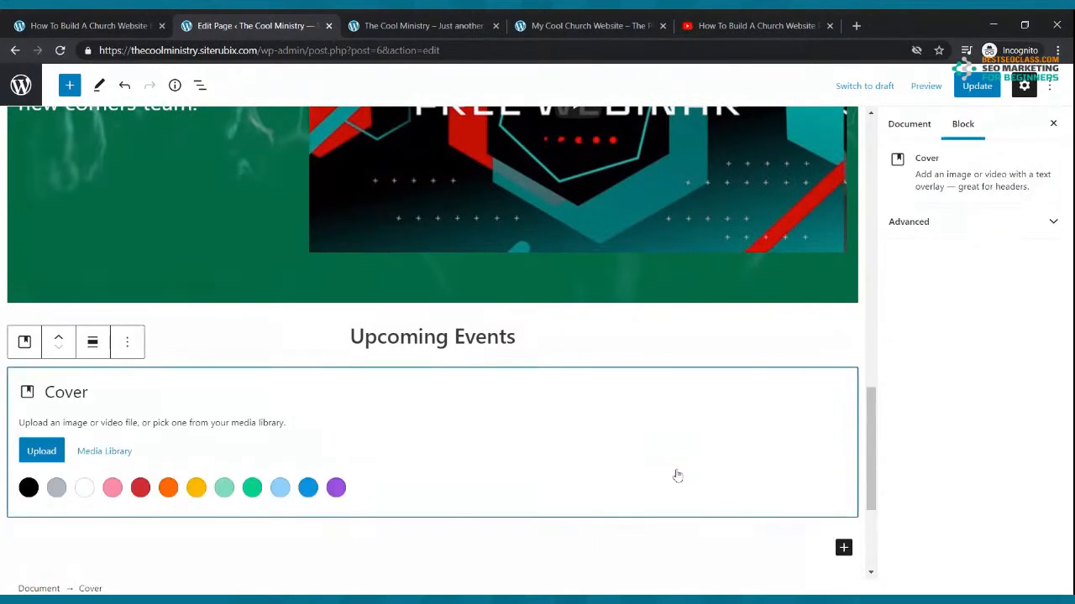
left_click(42, 454)
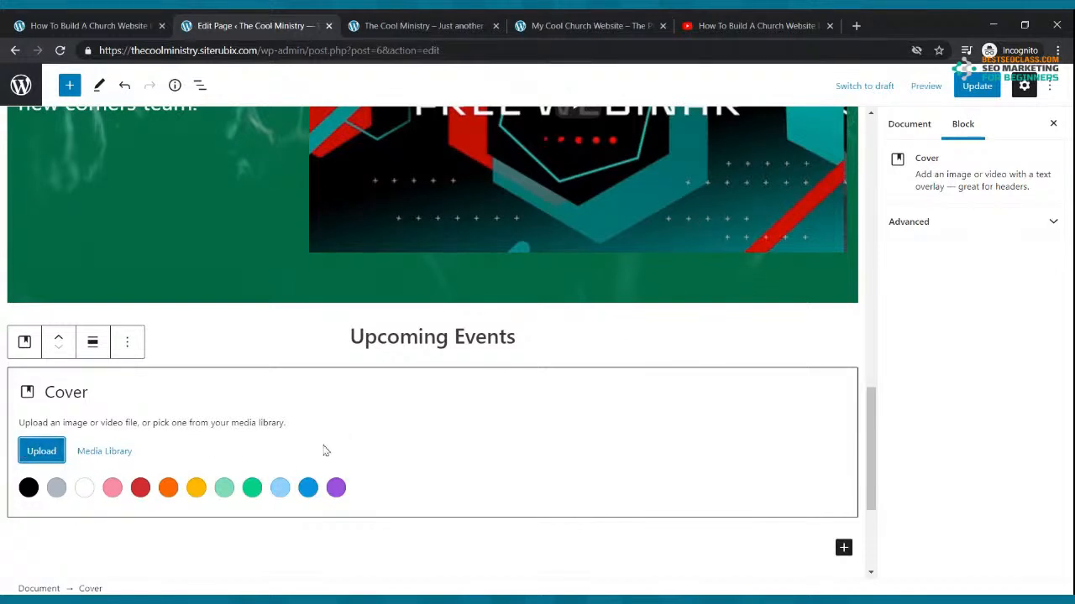
Update the Home page with the Worship Night cover, then view the live church site
left_click(976, 85)
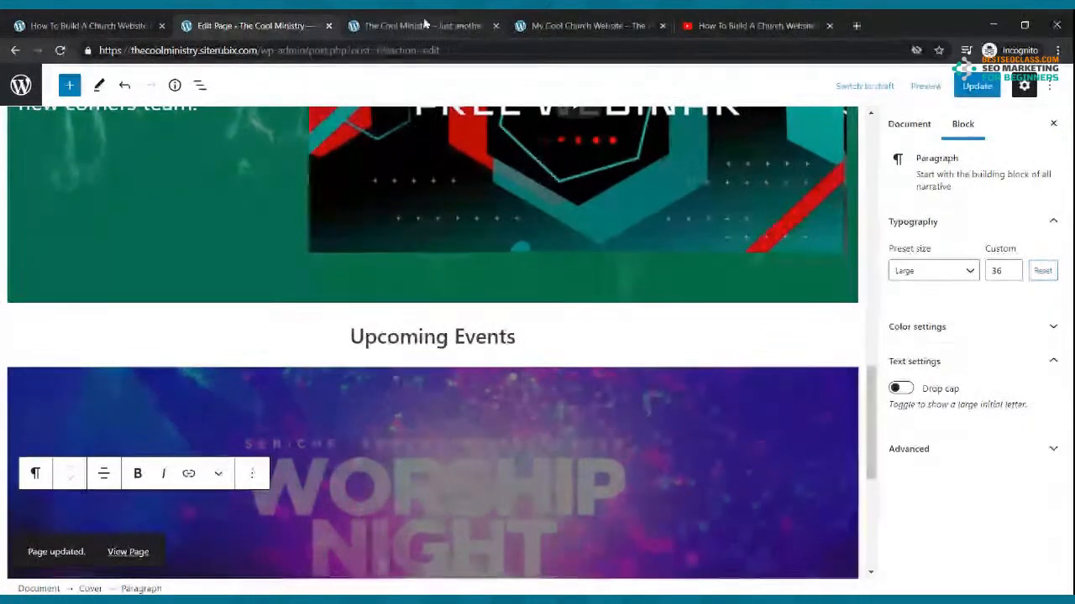
left_click(424, 24)
Reload the live site to check for the Worship Night image under Upcoming Events
left_click(60, 50)
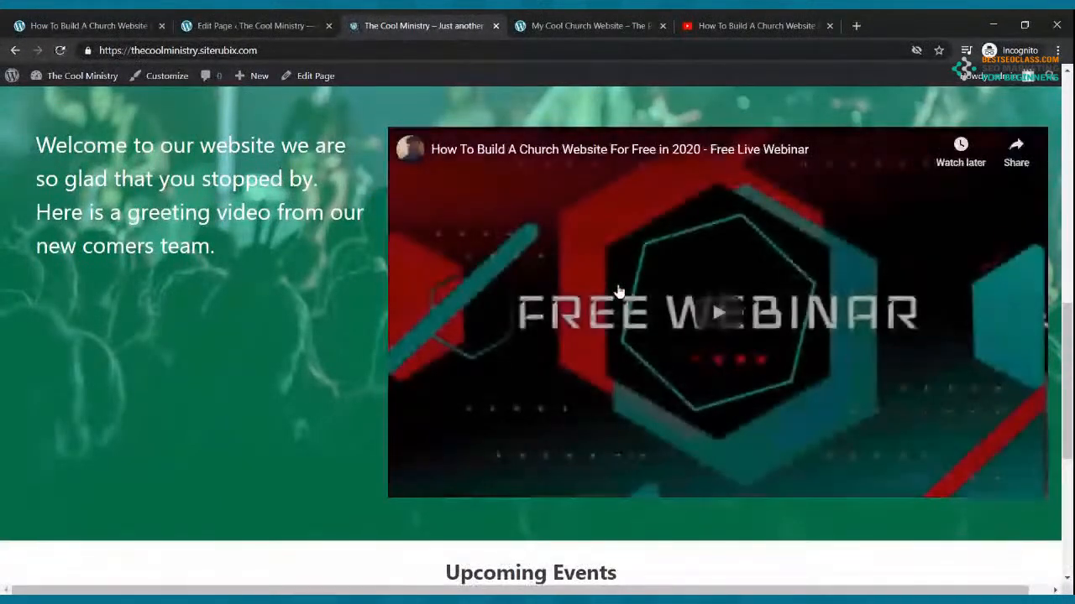
scroll(619, 291, "down", 2)
scroll(619, 292, "down", 3)
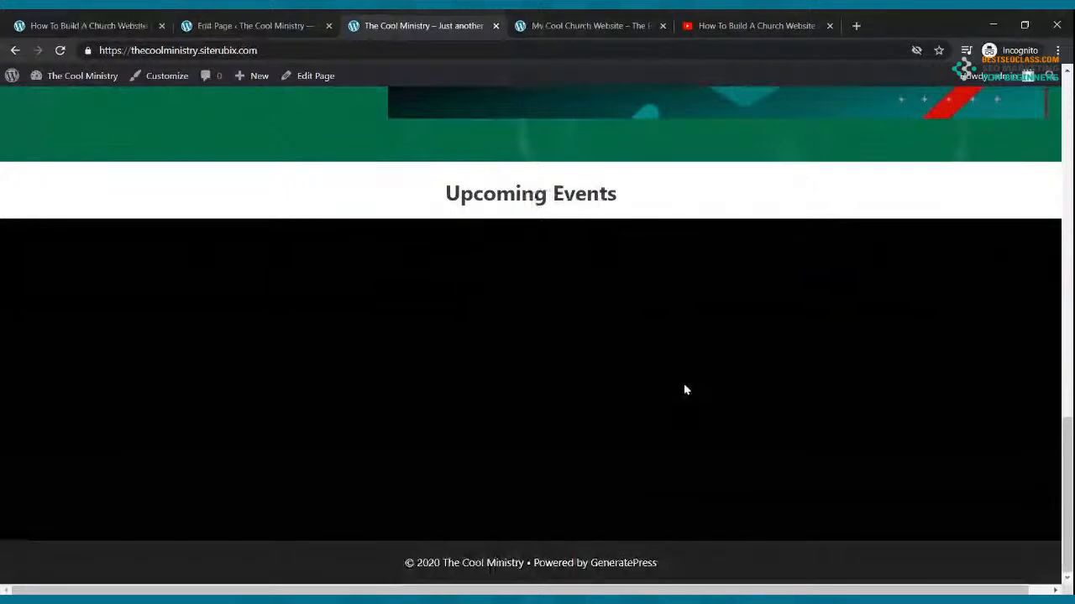
scroll(684, 389, "up", 2)
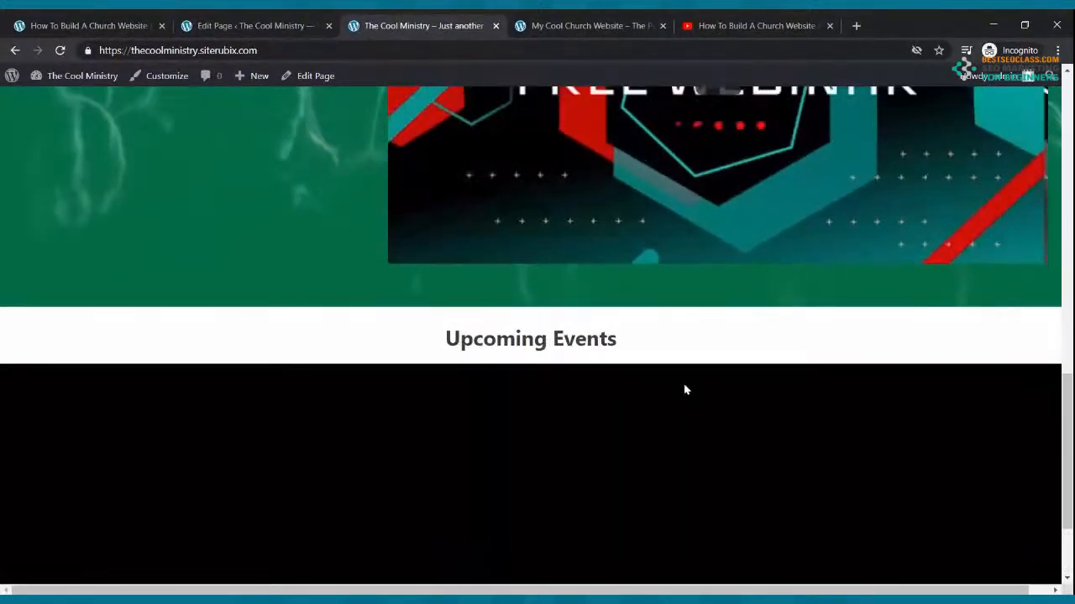
scroll(684, 389, "up", 10)
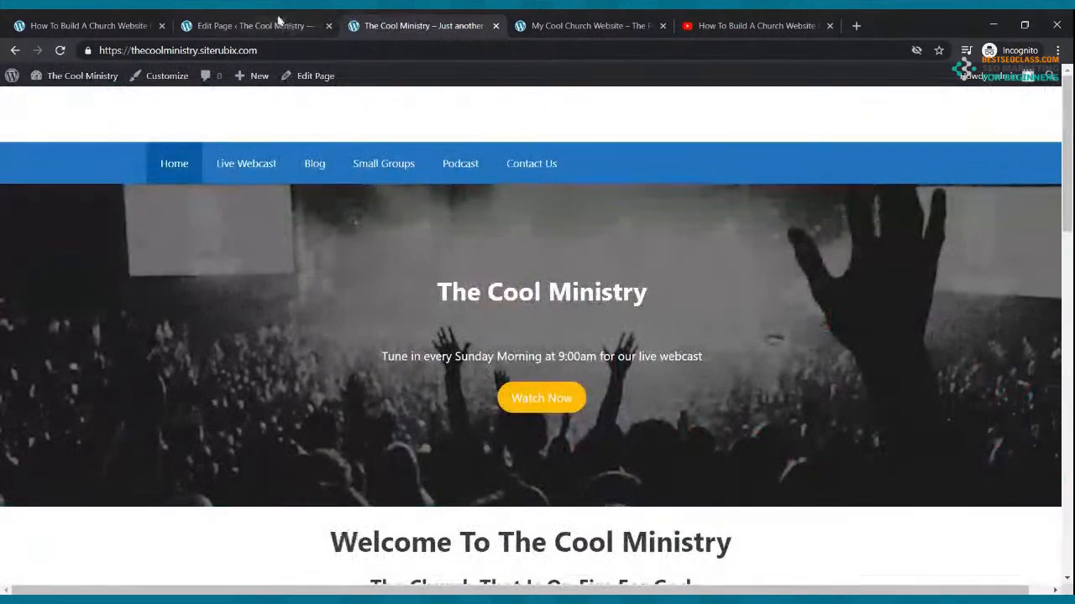
left_click(280, 23)
scroll(594, 416, "down", 5)
scroll(591, 406, "up", 8)
scroll(570, 283, "up", 8)
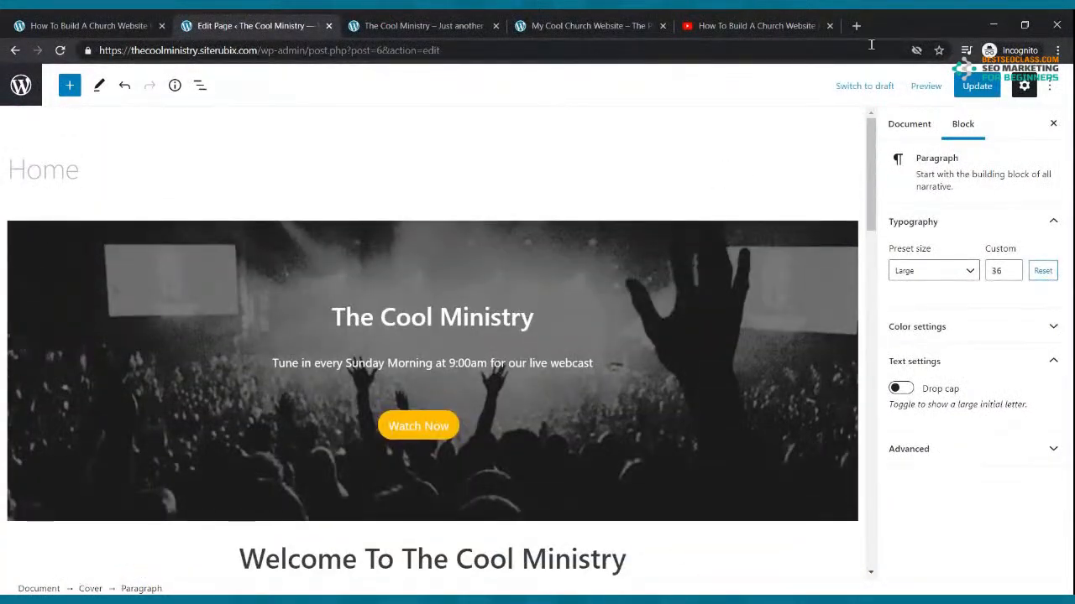
Compare with the other church website, then reload the live Cool Ministry site
left_click(587, 25)
scroll(633, 269, "up", 3)
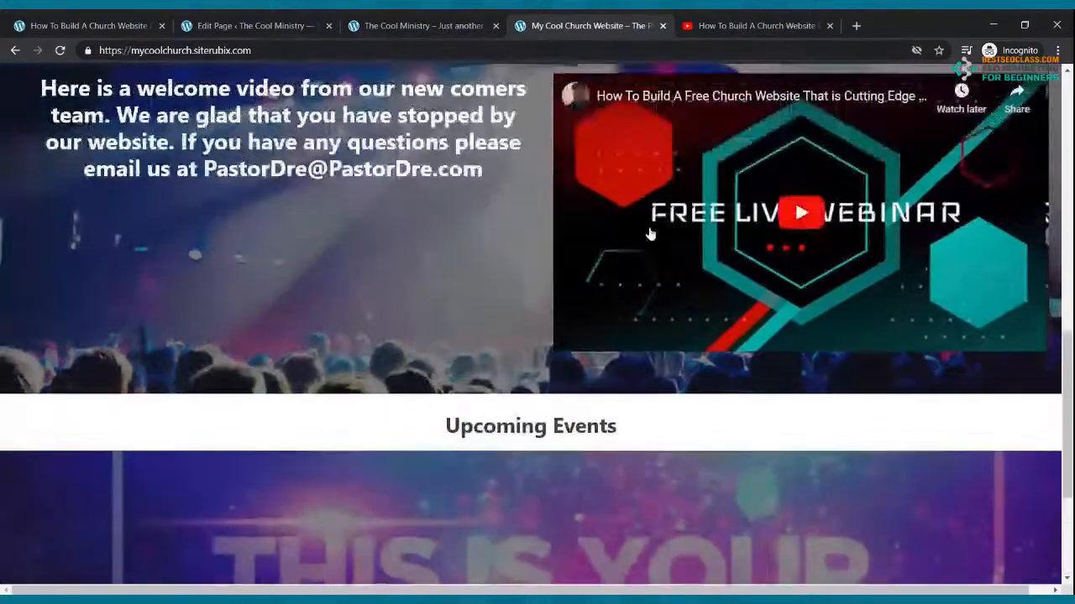
scroll(638, 252, "up", 6)
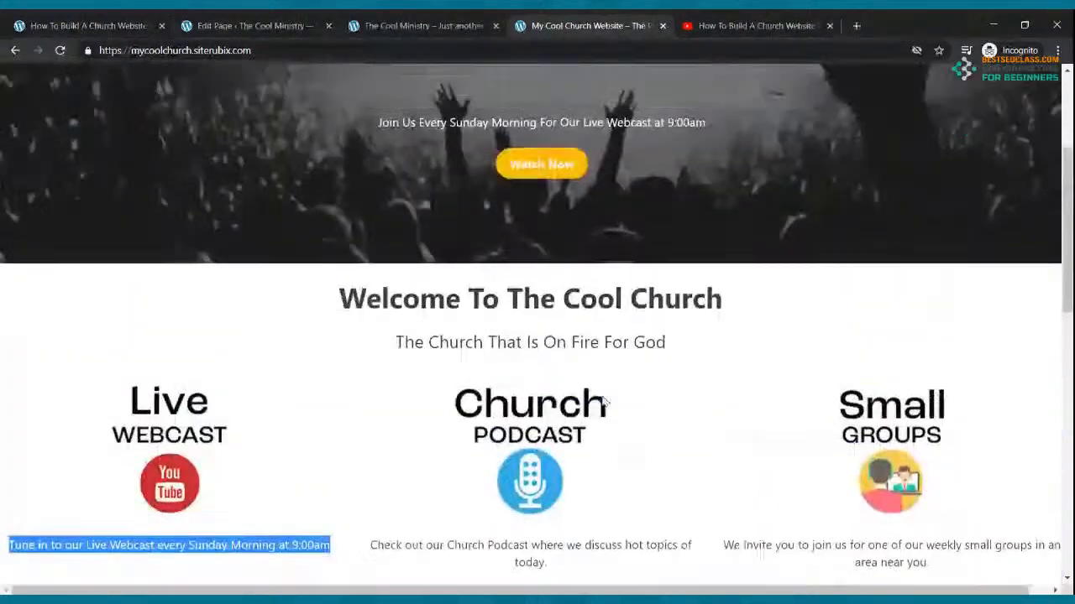
scroll(603, 403, "up", 5)
left_click(420, 24)
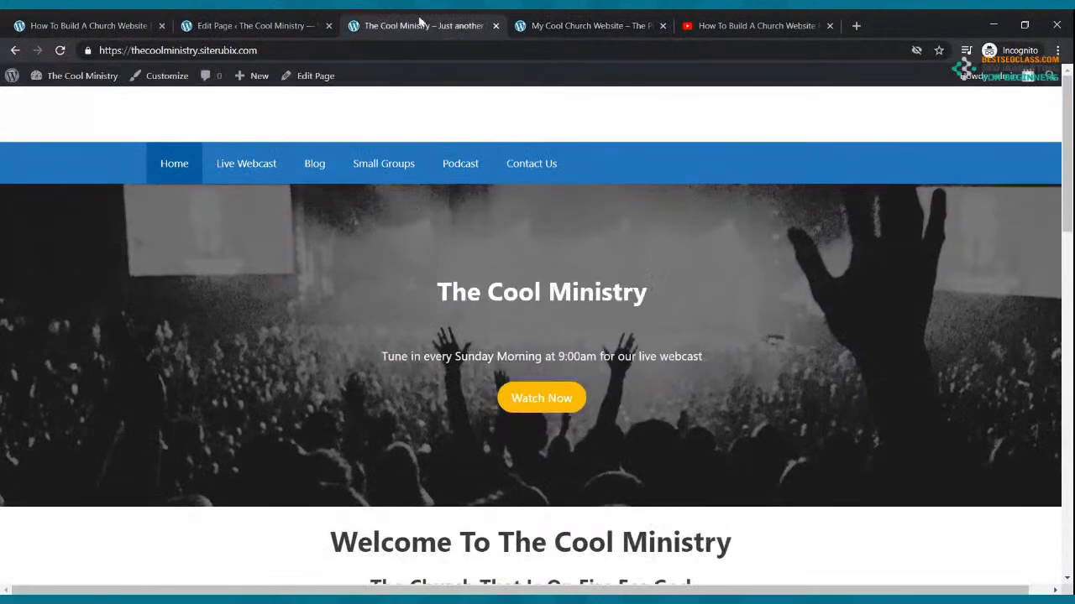
left_click(60, 51)
scroll(505, 241, "down", 20)
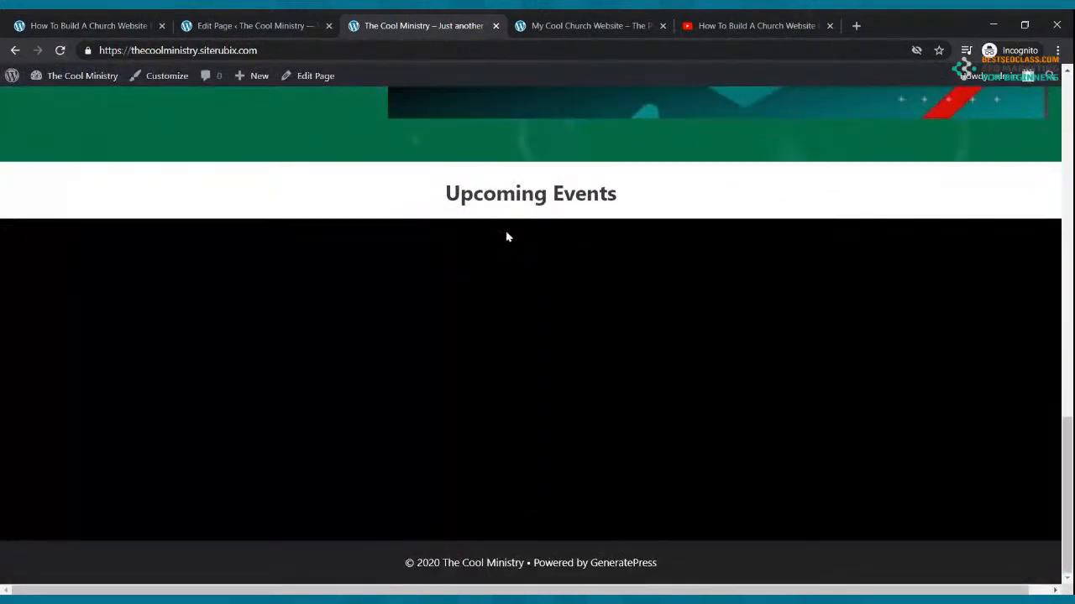
Re-save the Home page, confirm the Worship Night image live, and return to the Pages list
left_click(252, 27)
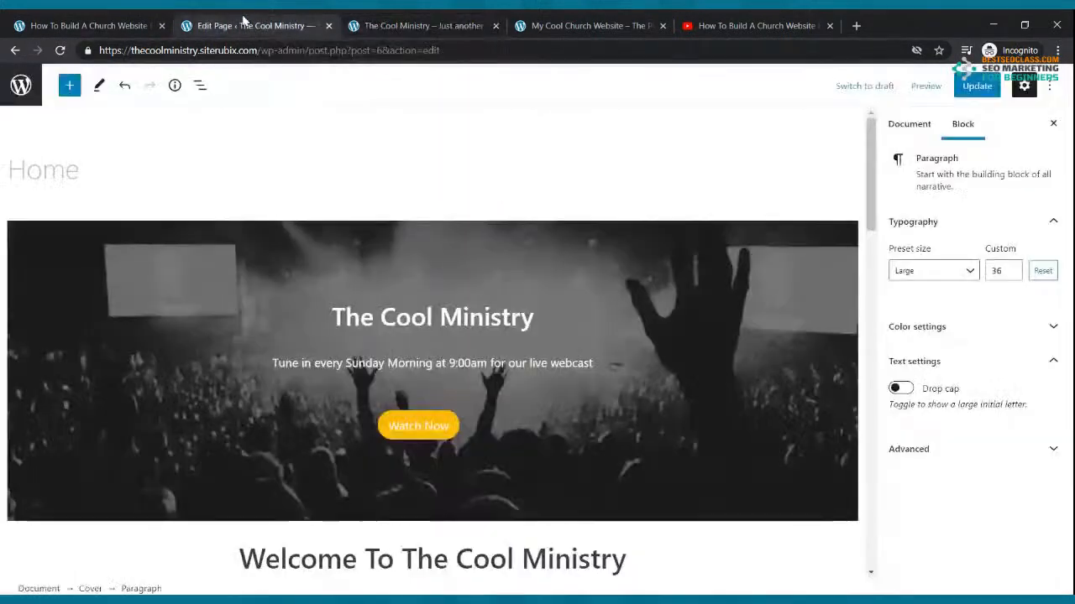
left_click(974, 86)
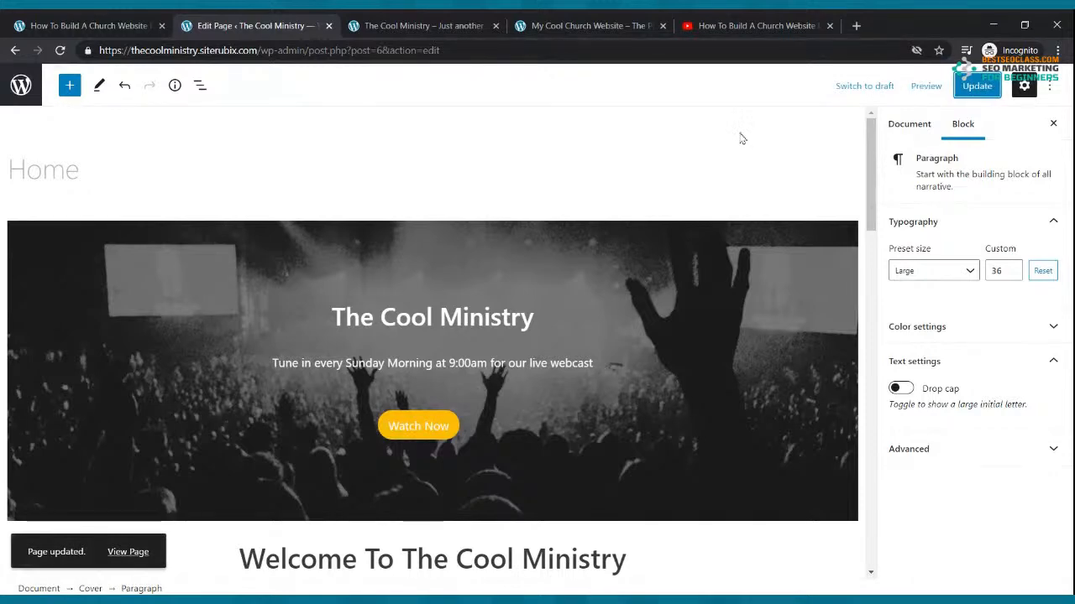
left_click(415, 26)
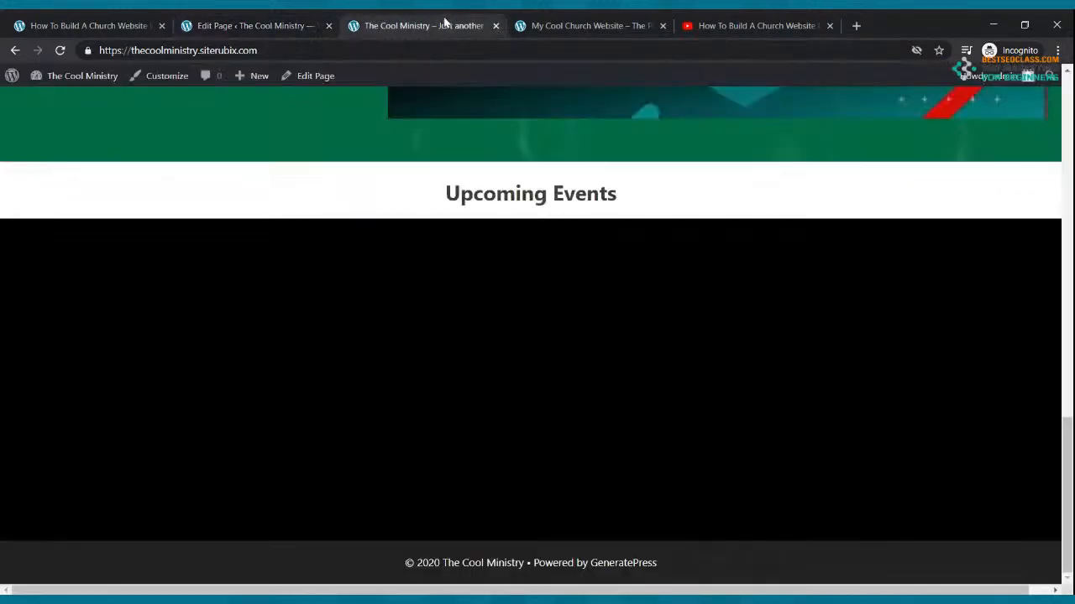
left_click(60, 51)
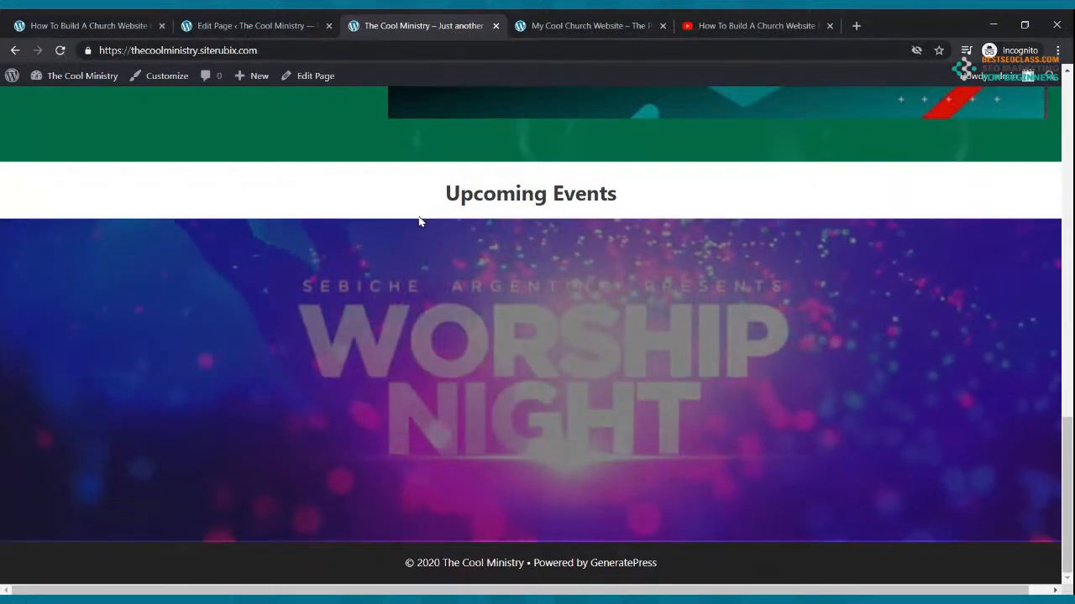
scroll(523, 245, "up", 13)
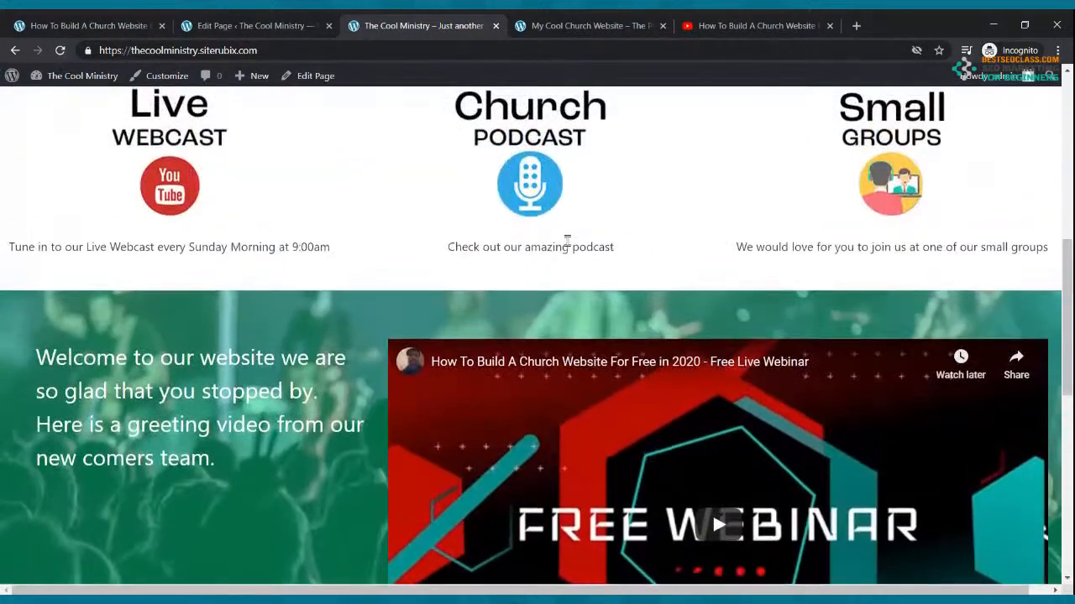
scroll(567, 243, "up", 1)
scroll(571, 245, "down", 7)
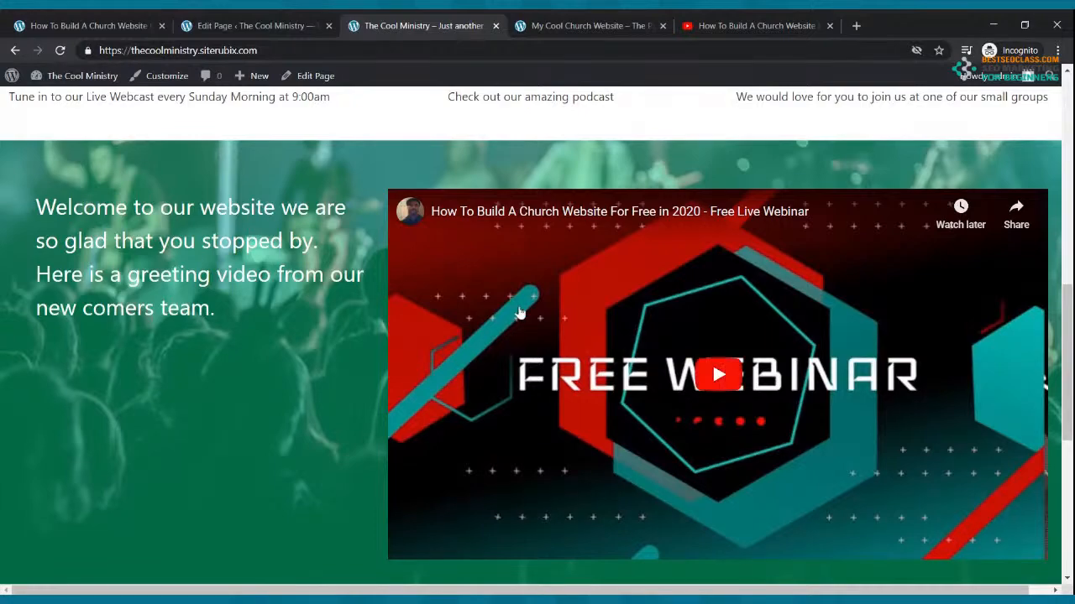
scroll(448, 206, "up", 10)
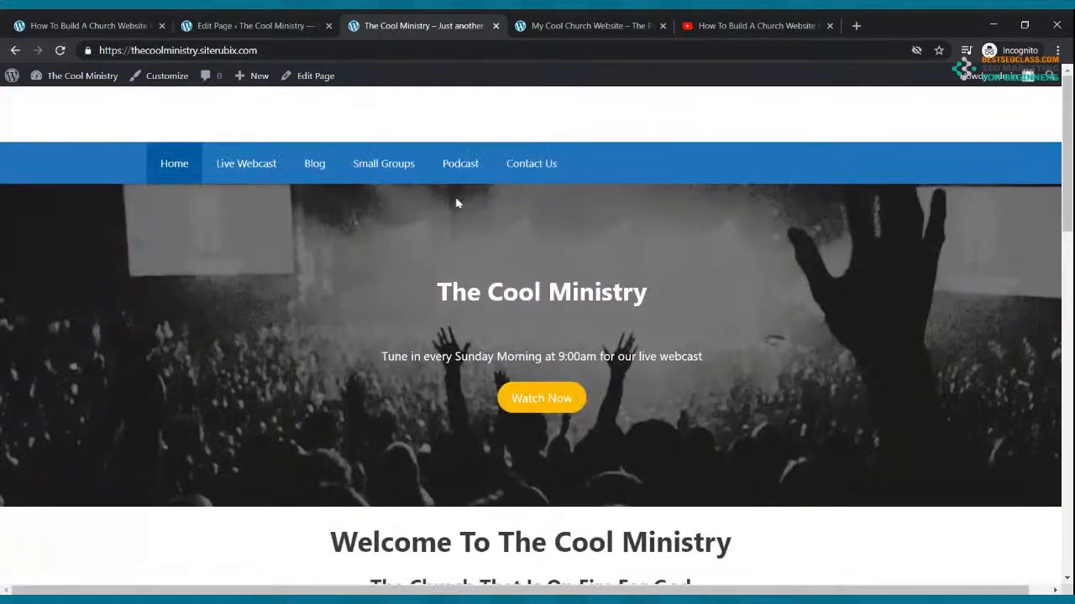
left_click(252, 25)
left_click(15, 50)
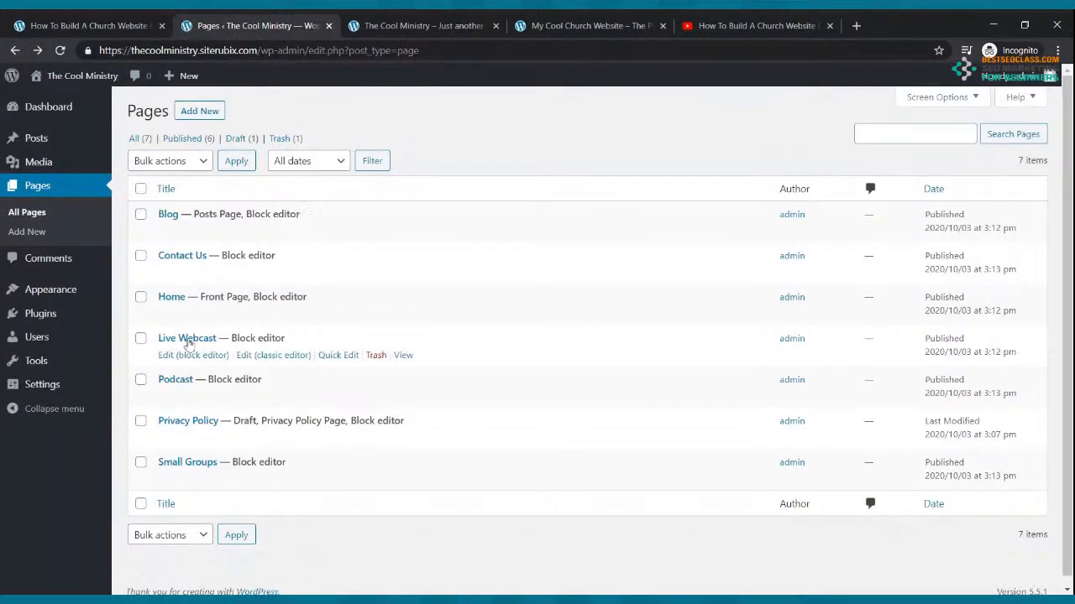
Edit the empty Live Webcast page in the block editor
left_click(186, 356)
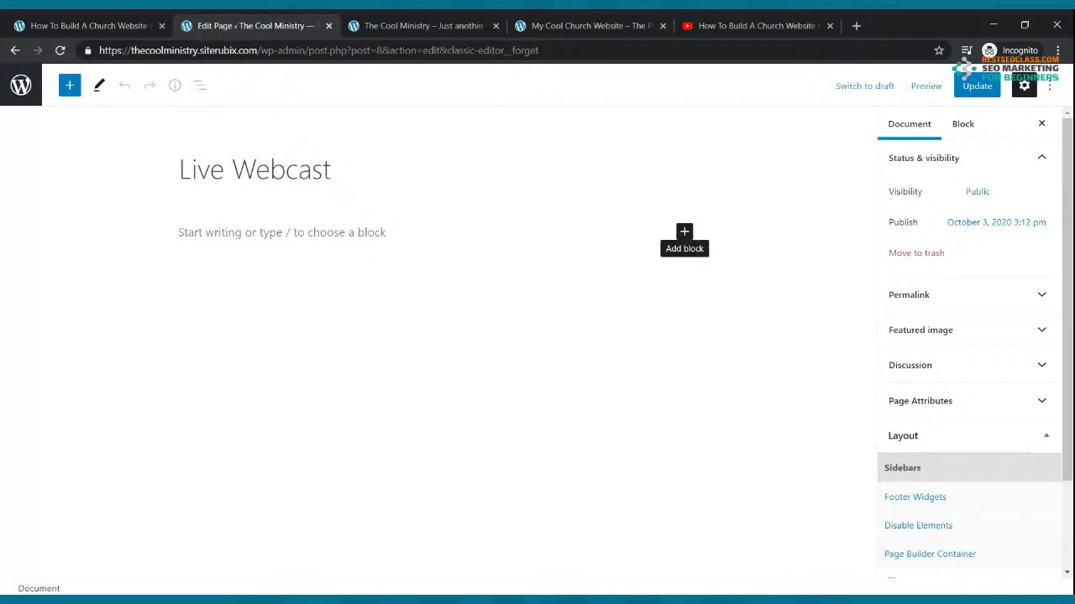
On YouTube, close the Share panel, start signing in, and submit the account e-mail
left_click(759, 26)
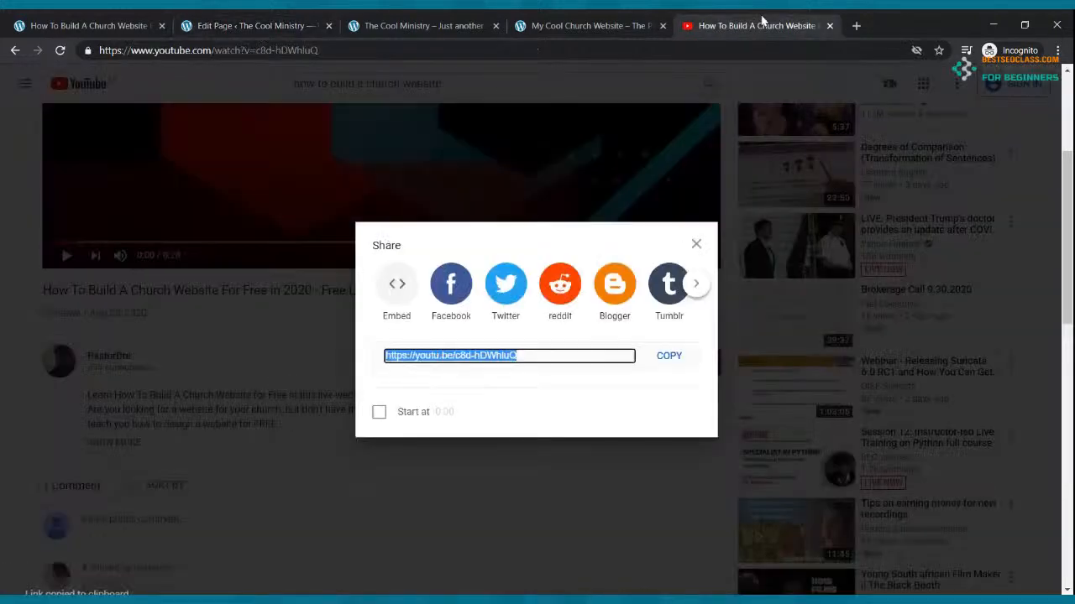
left_click(1031, 117)
left_click(1023, 89)
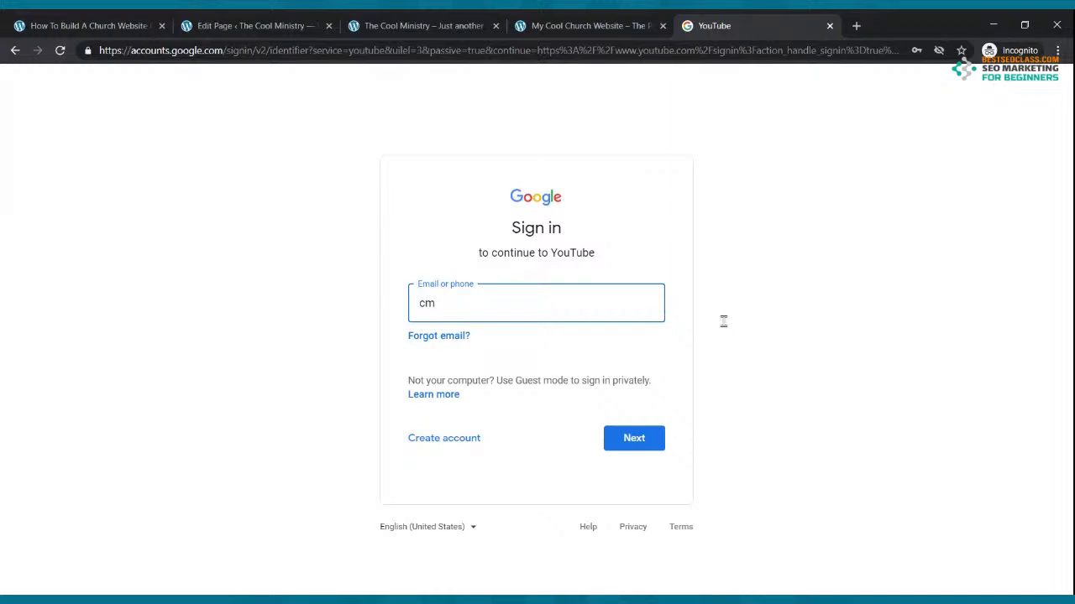
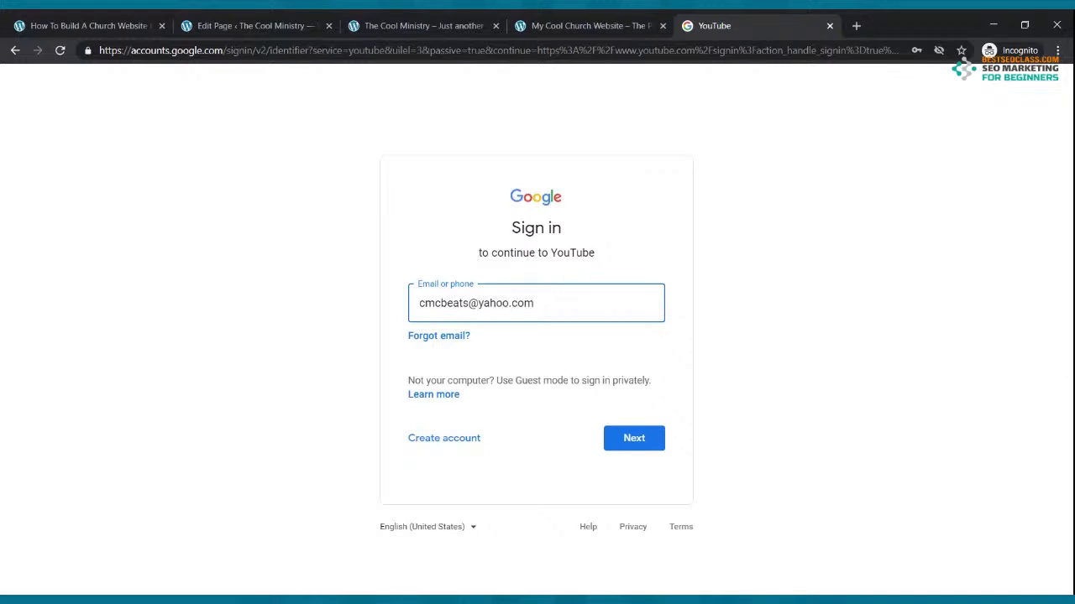
left_click(657, 437)
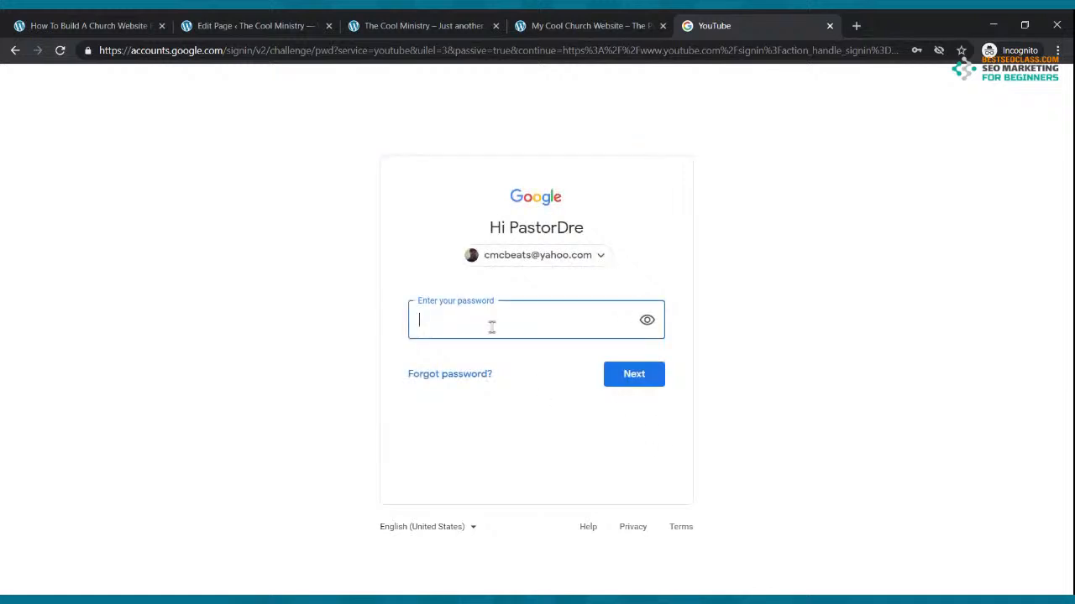
Enter the saved account password and finish 2-step verification with a texted code
left_click(492, 326)
left_click(551, 129)
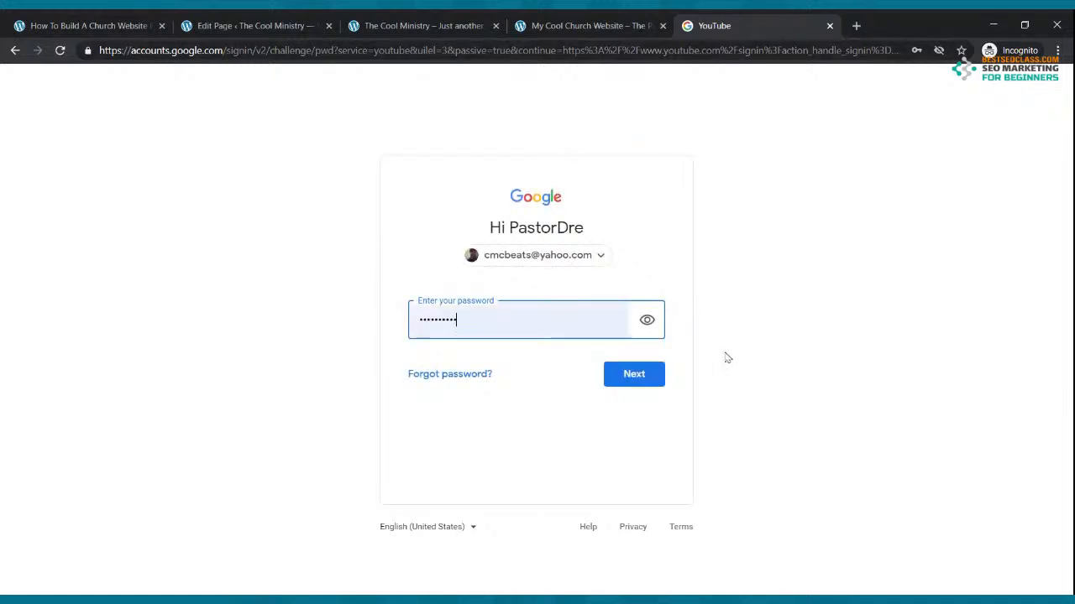
left_click(654, 380)
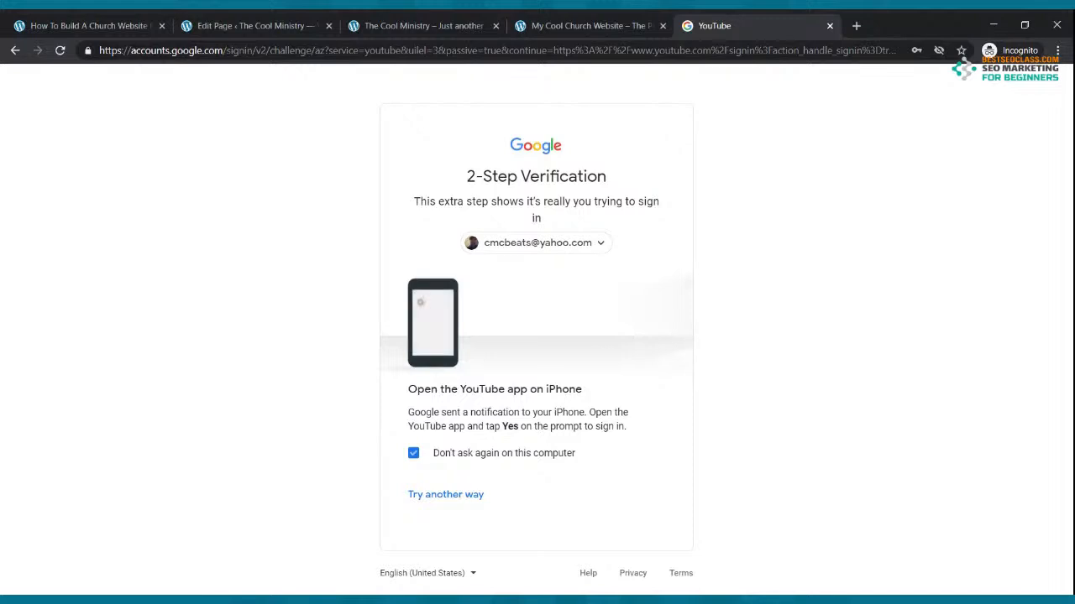
left_click(446, 495)
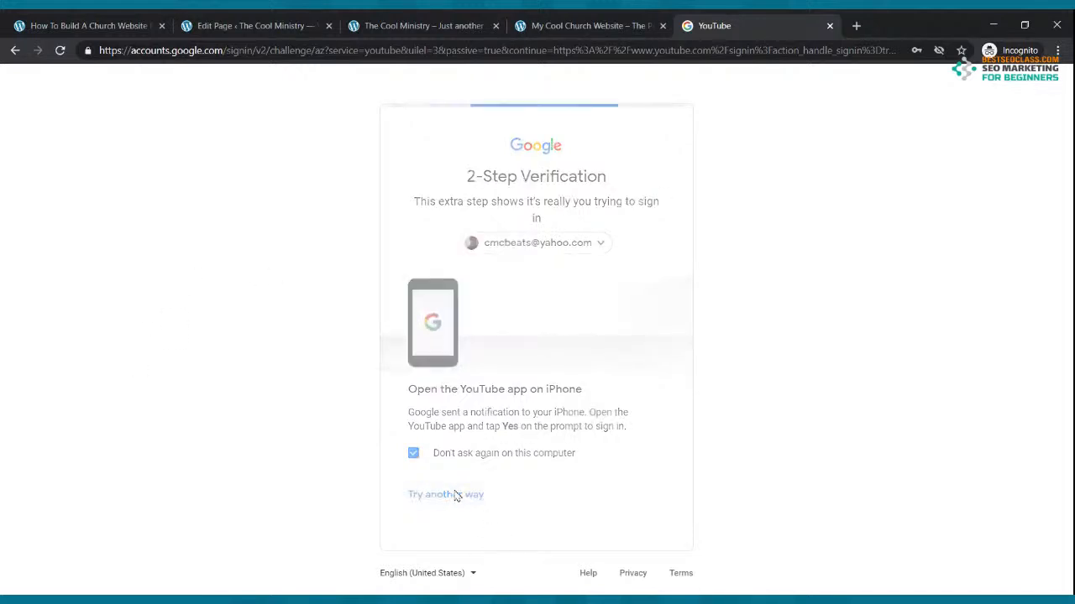
left_click(542, 392)
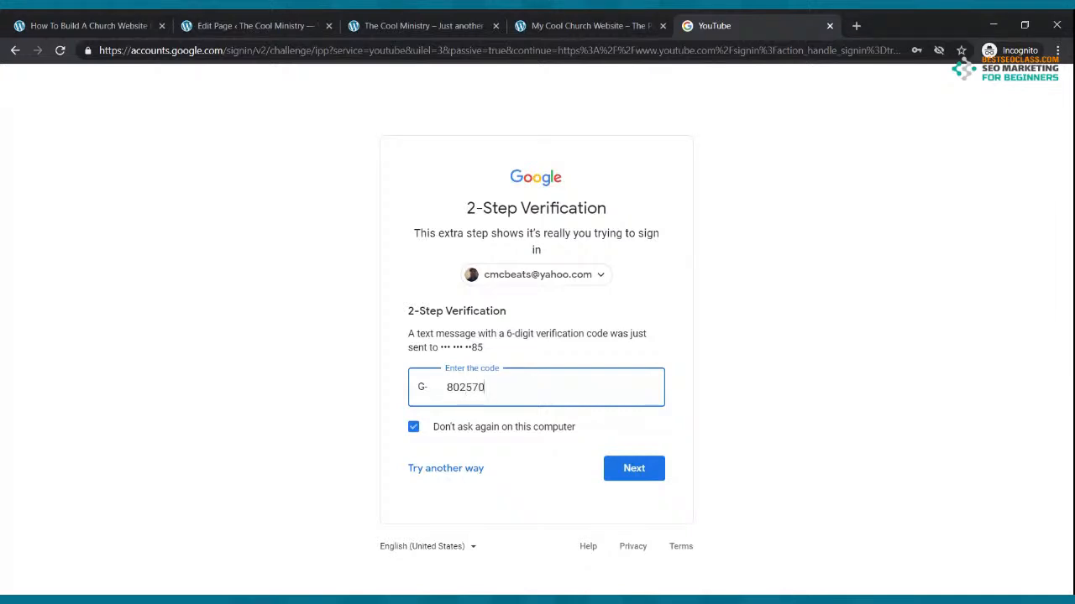
left_click(615, 472)
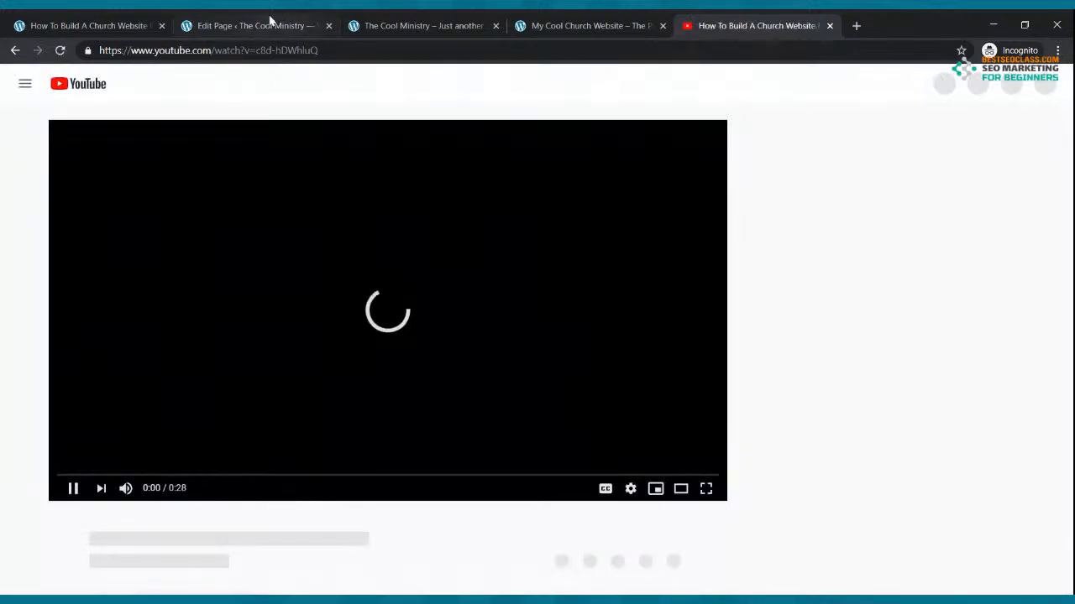
Pause the webinar video and open YouTube Studio's Go Live stream manager
left_click(271, 20)
left_click(714, 20)
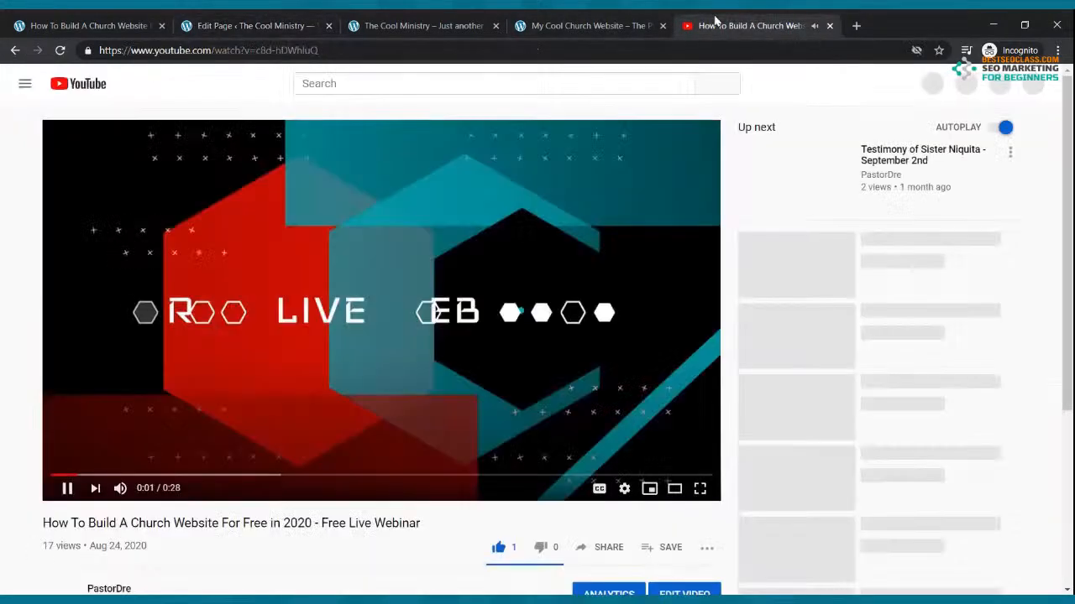
left_click(397, 369)
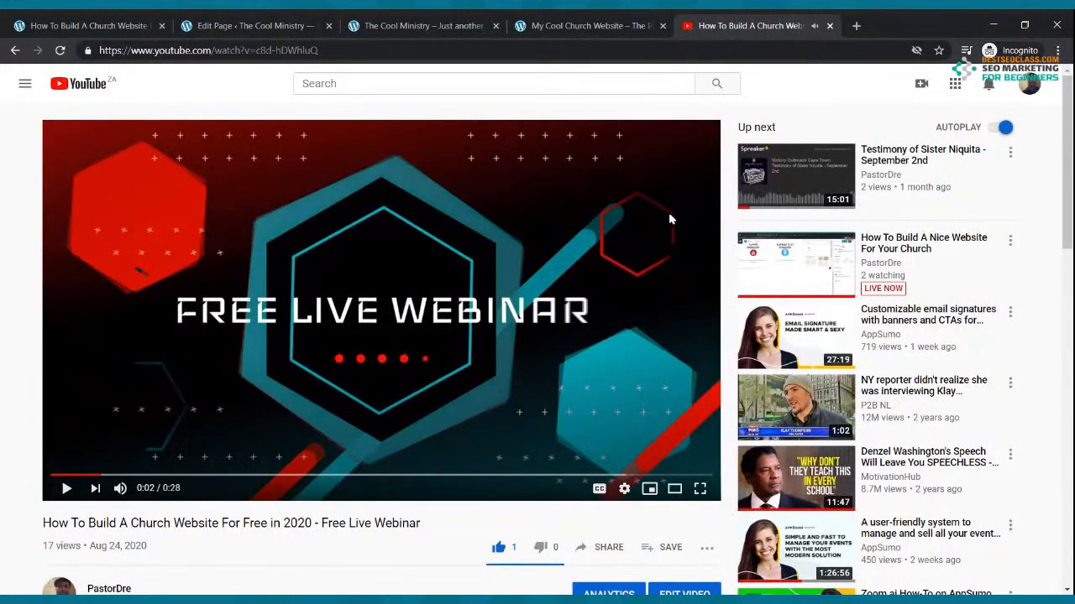
left_click(921, 85)
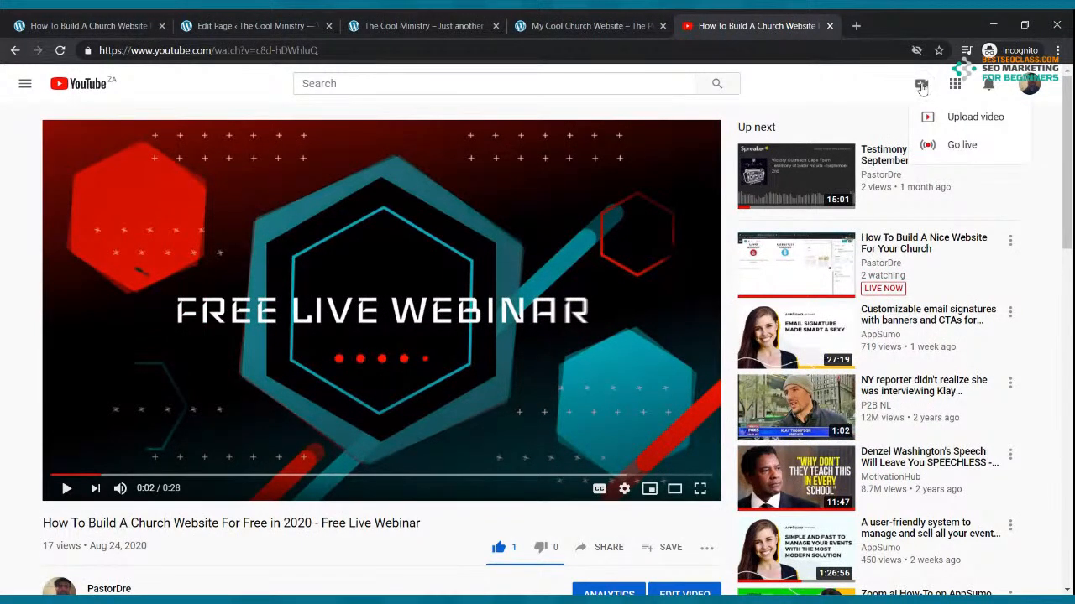
left_click(959, 147)
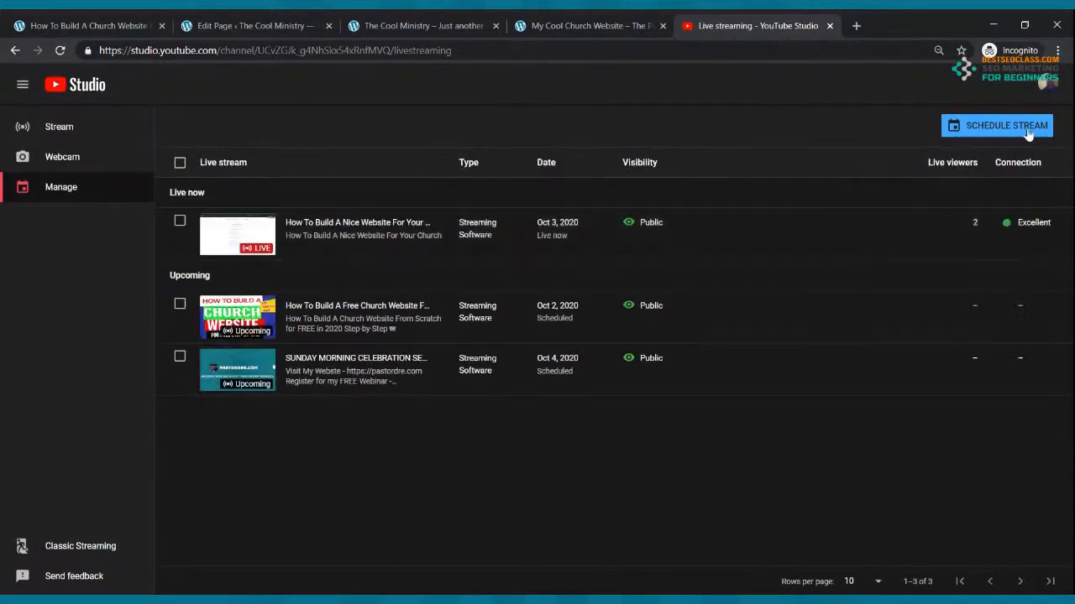
Start a new scheduled stream titled 'Sunday Morning Celebration Service'
left_click(1010, 131)
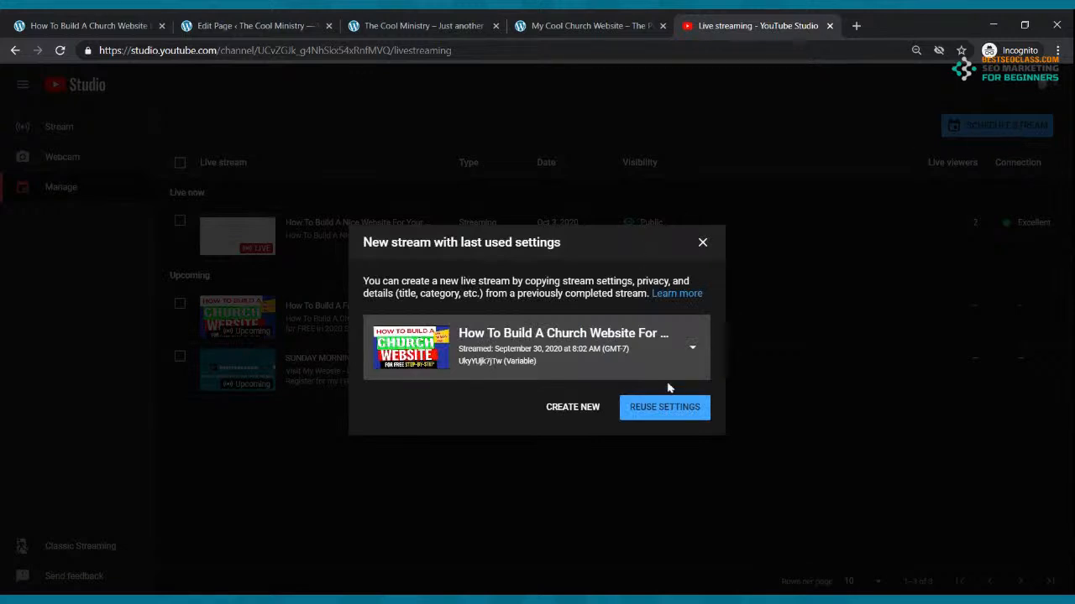
left_click(576, 408)
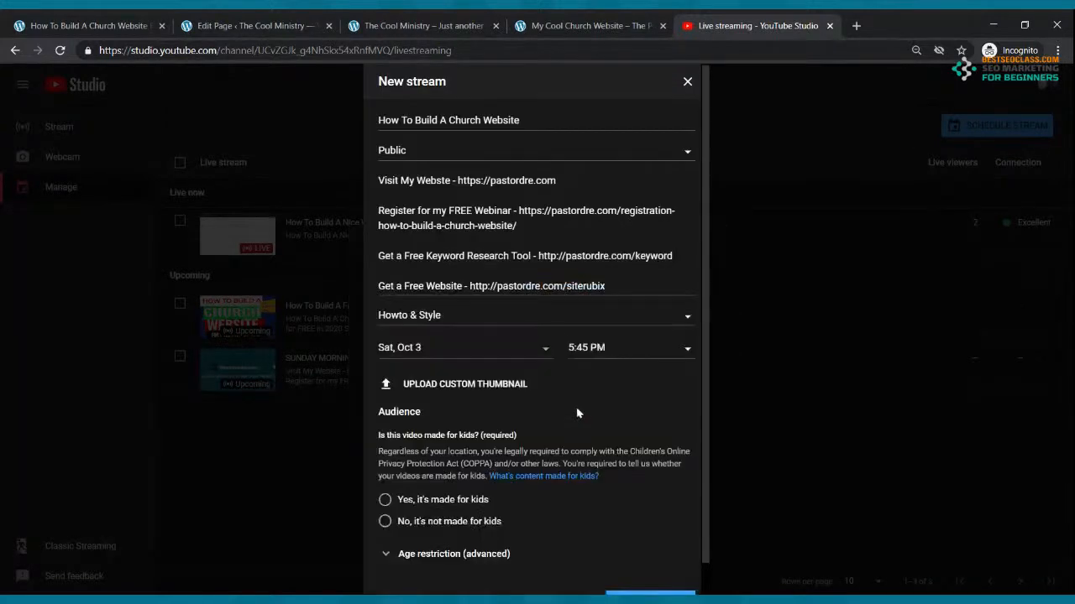
triple_click(547, 122)
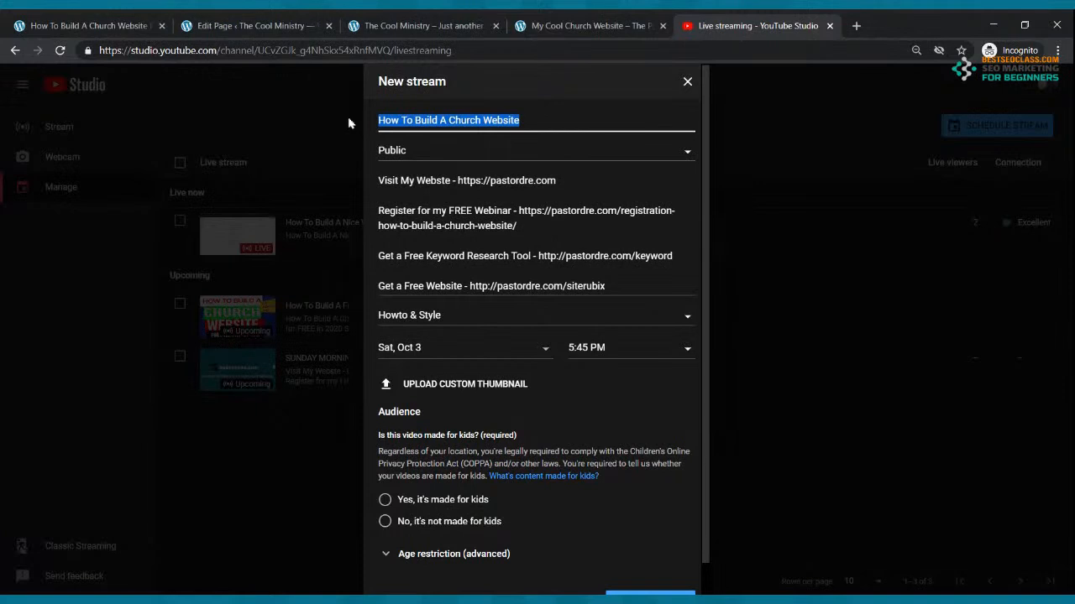
type("Sunday ")
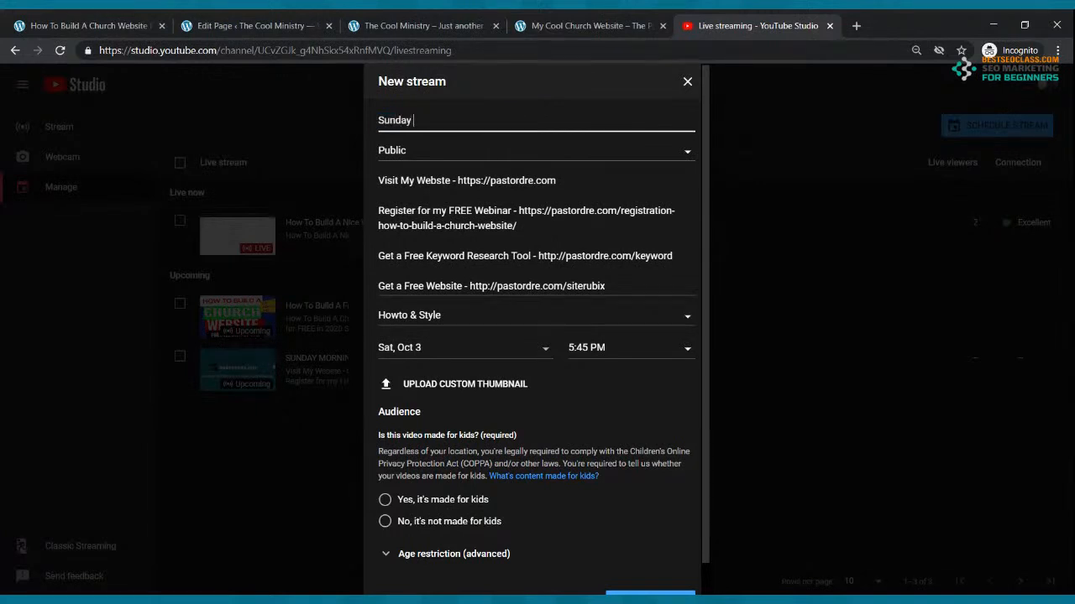
type("Morning Wo")
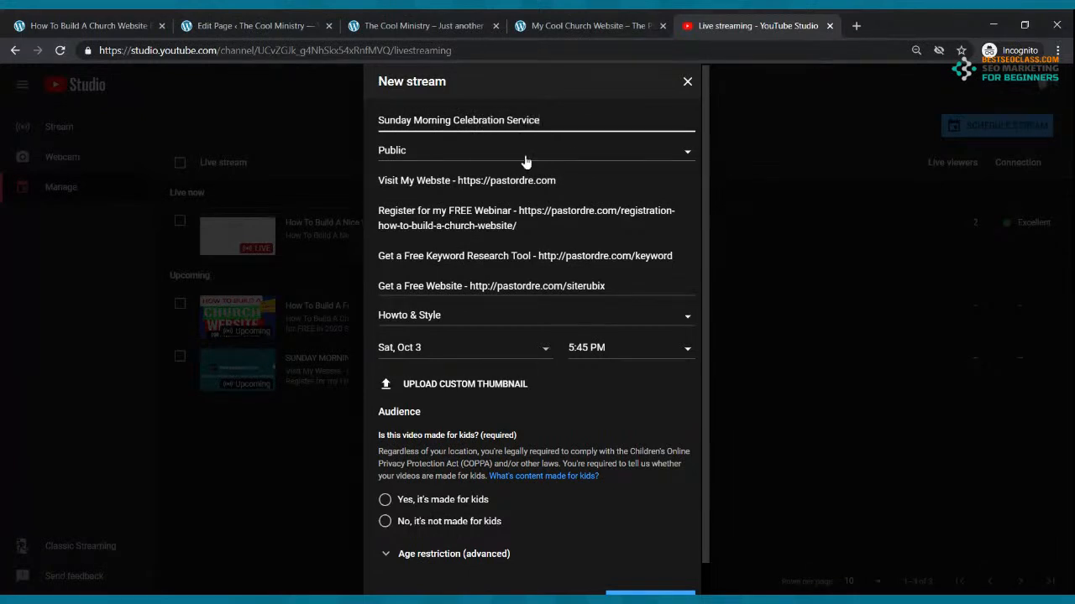
Schedule it for Sun, Oct 4 at 9:00 AM, not made for kids, and create it
left_click(468, 348)
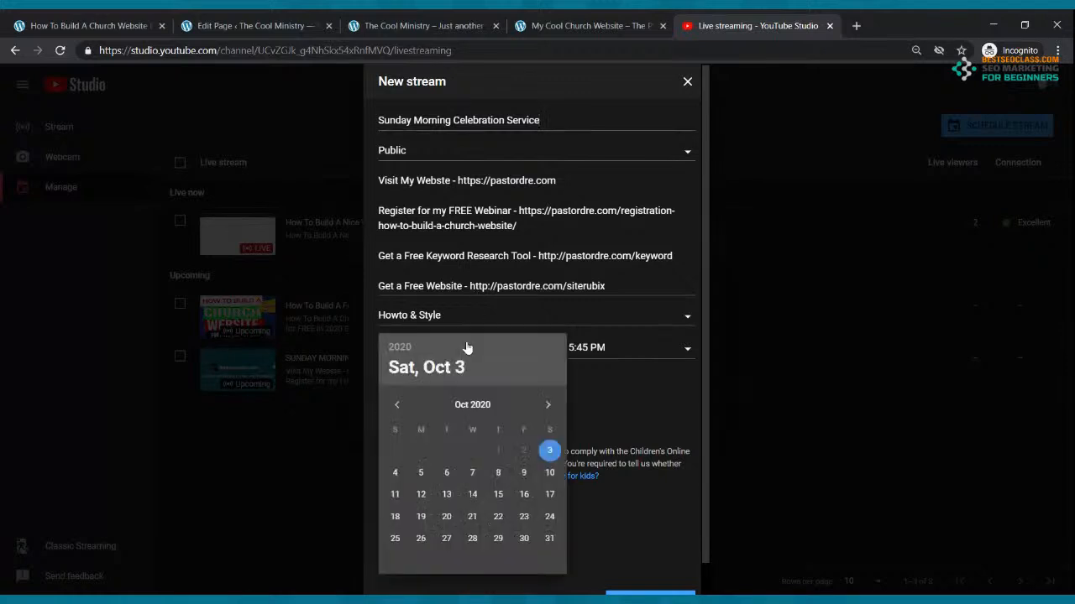
left_click(394, 474)
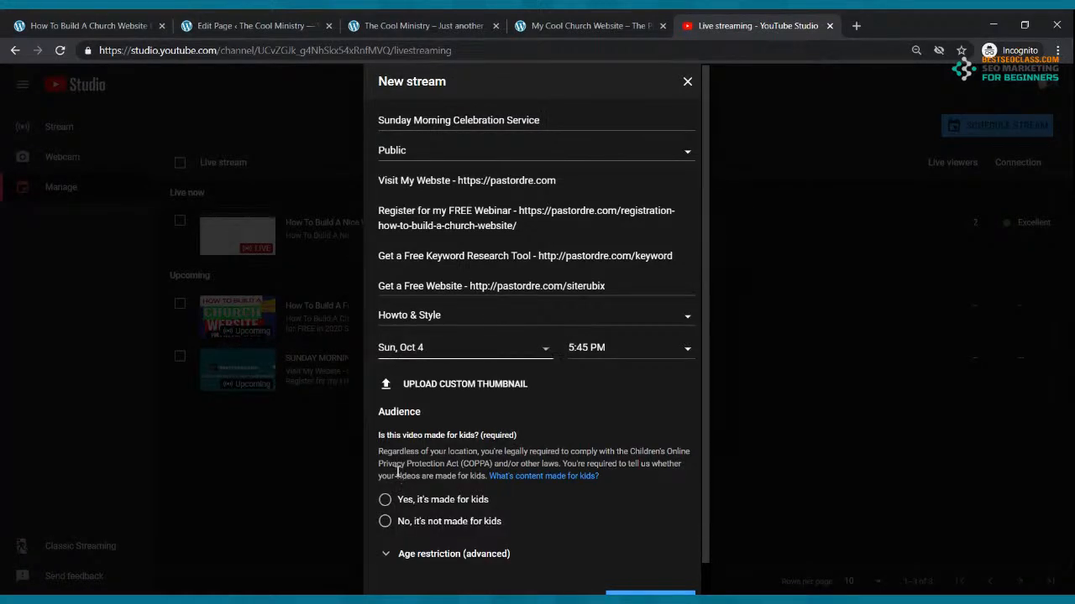
left_click(686, 356)
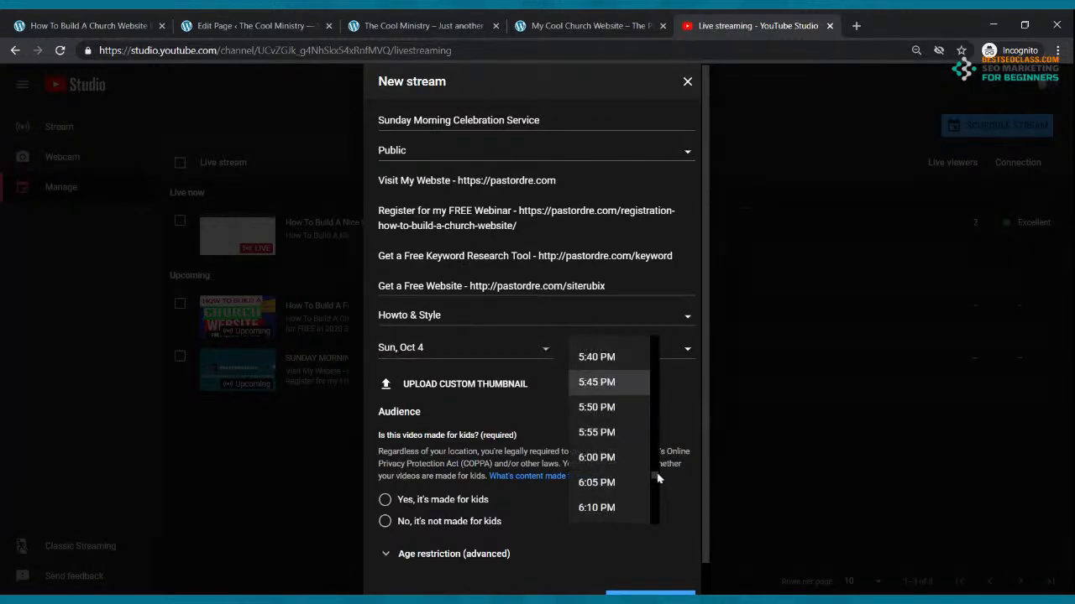
scroll(652, 457, "up", 12)
scroll(651, 455, "up", 12)
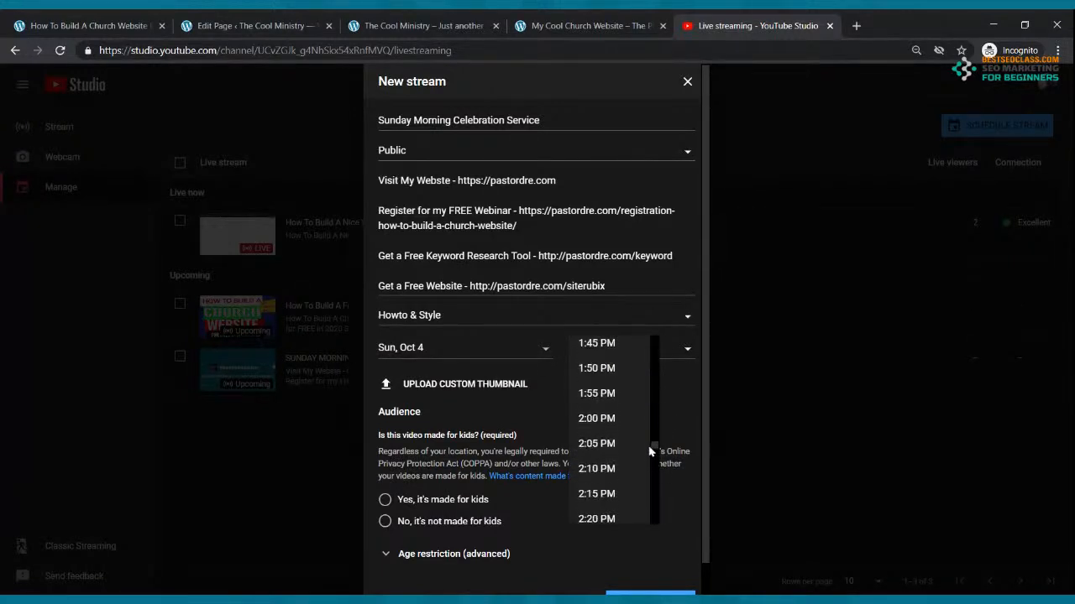
scroll(645, 426, "up", 9)
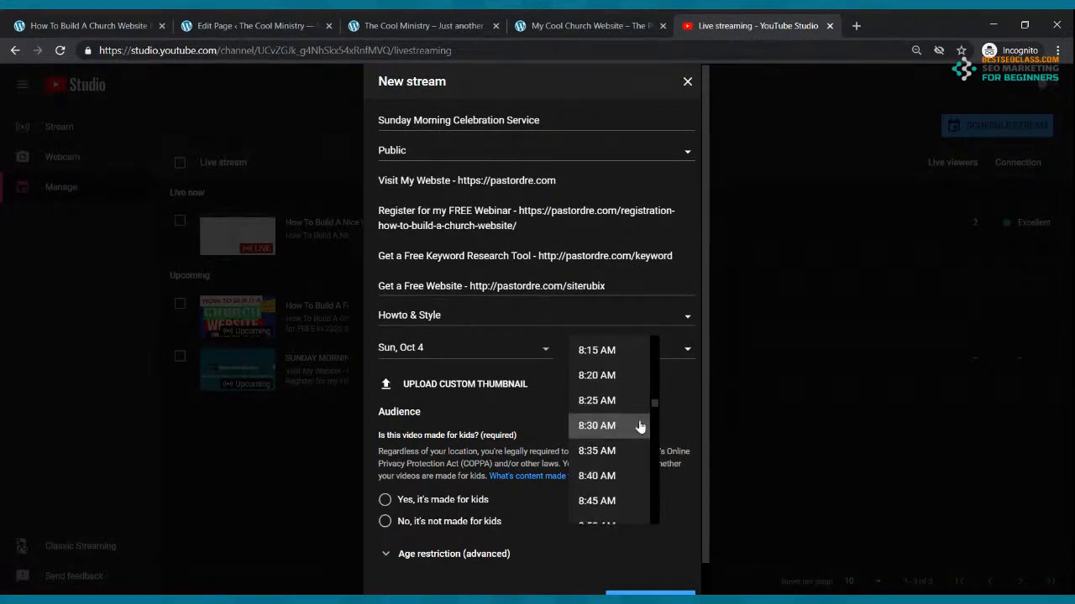
scroll(638, 417, "down", 1)
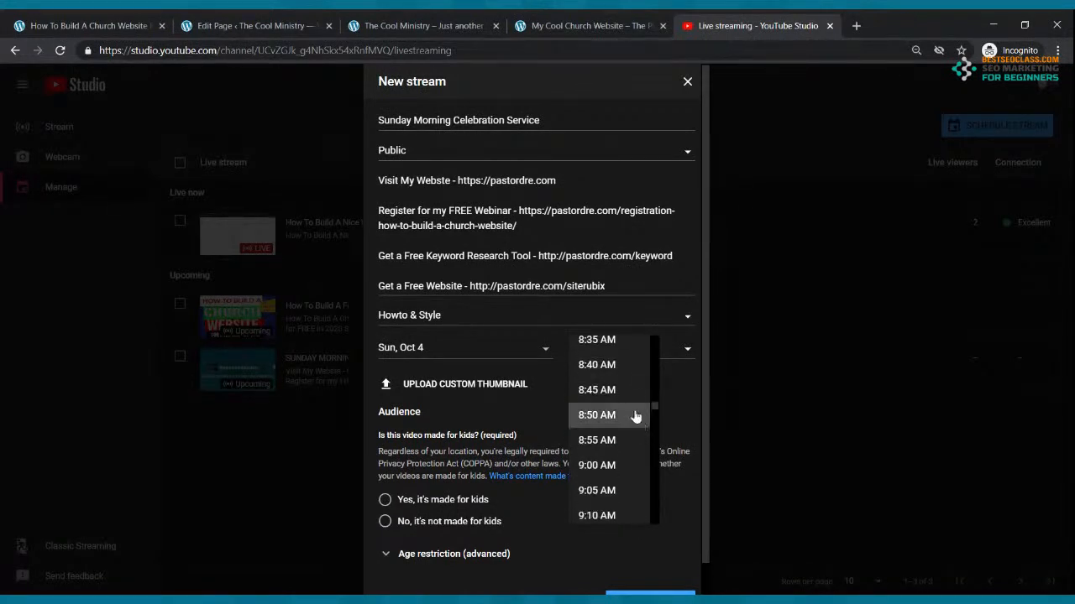
left_click(622, 464)
left_click(385, 521)
scroll(627, 379, "down", 1)
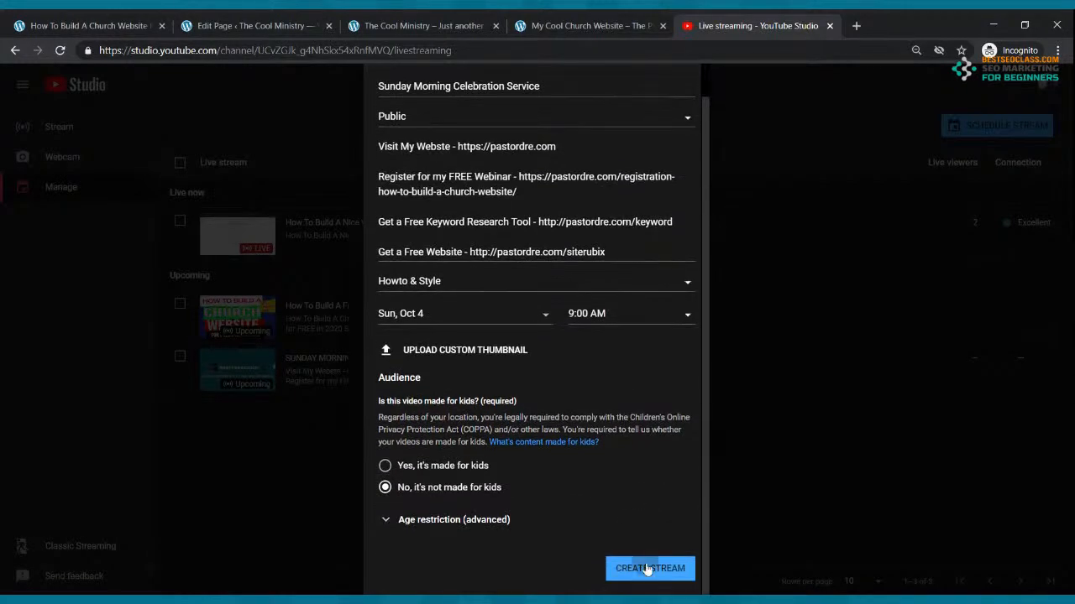
left_click(643, 567)
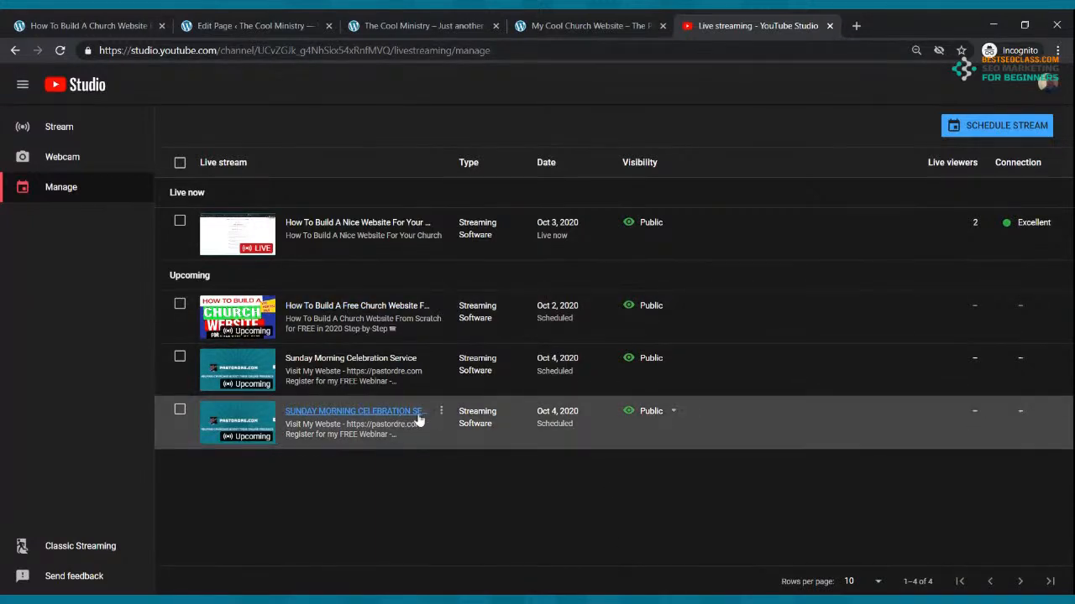
Copy the Sunday Morning Celebration Service stream's share link from its details page
left_click(265, 428)
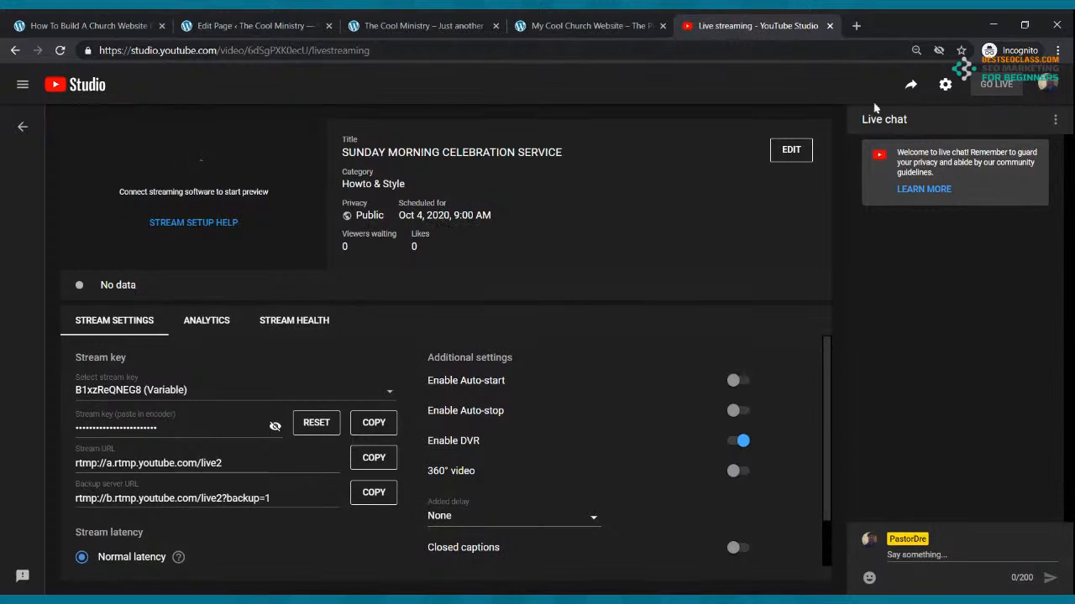
left_click(911, 86)
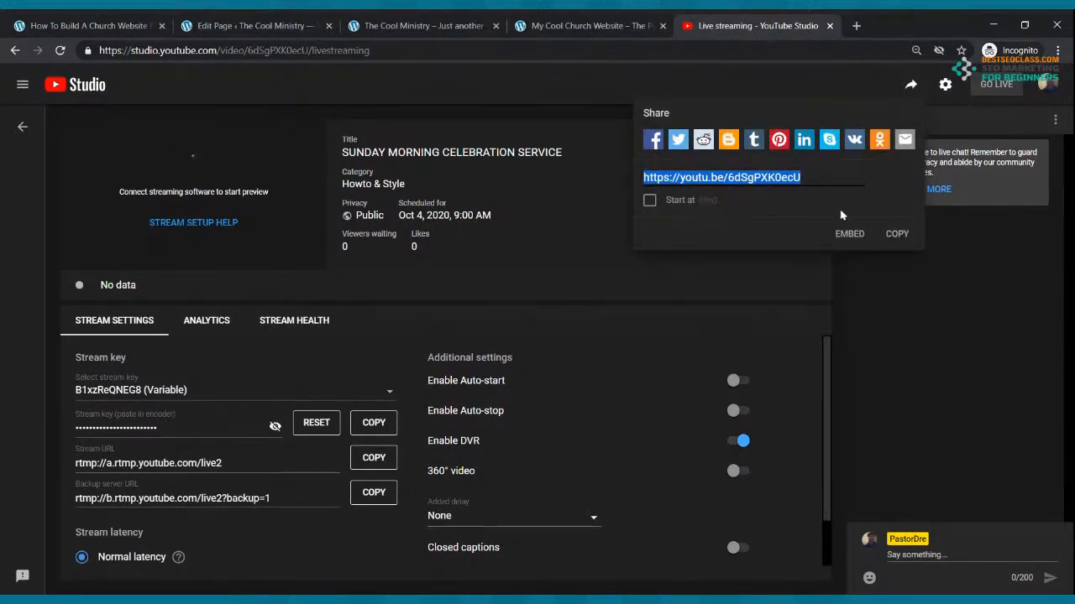
left_click(900, 238)
left_click(900, 238)
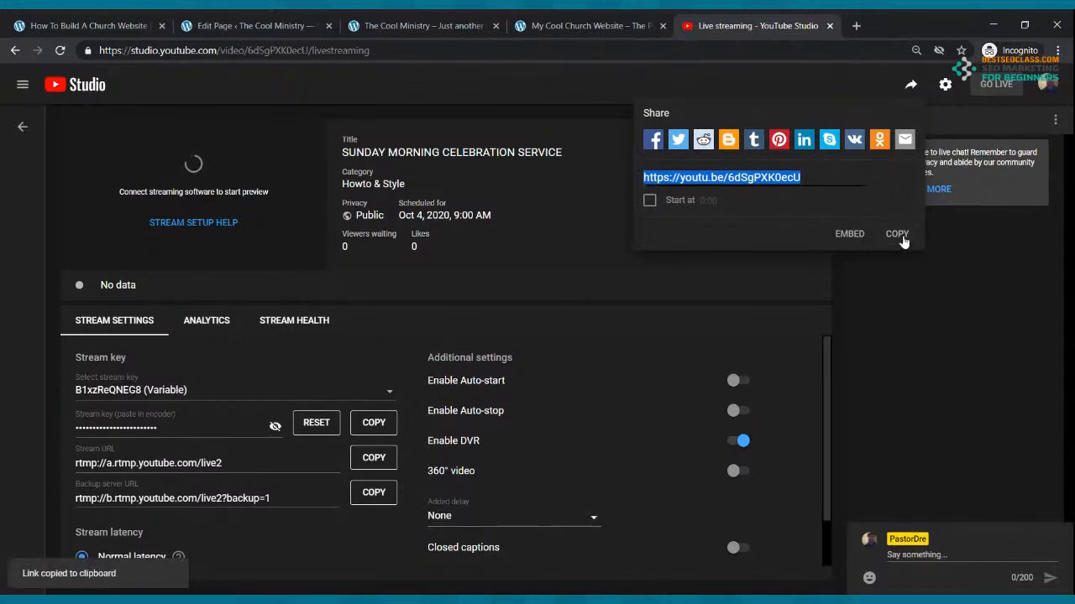
left_click(247, 25)
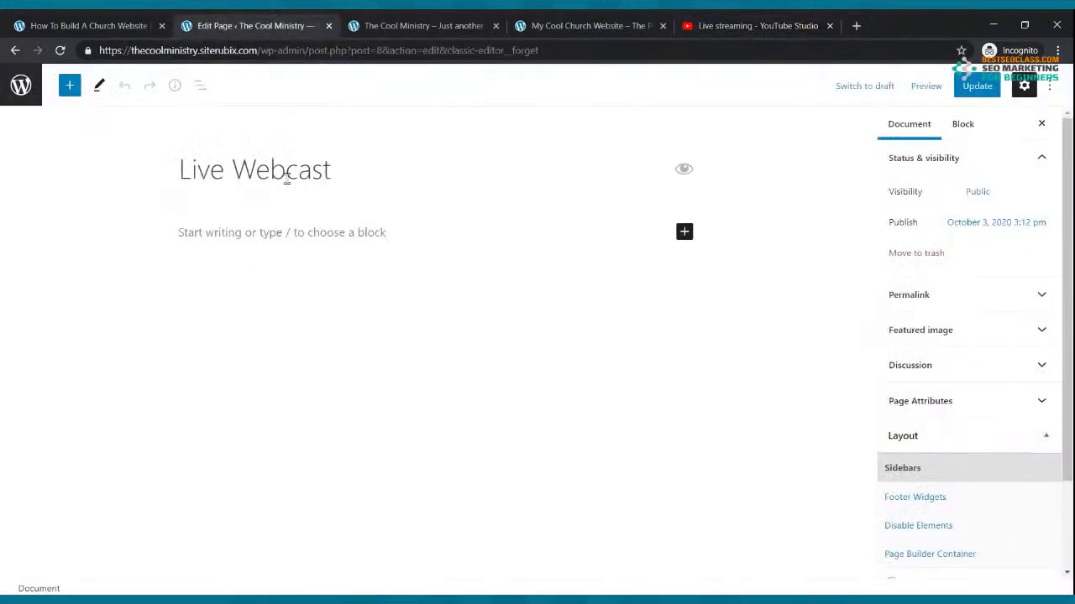
Embed the copied stream link in a YouTube block on Live Webcast and update the page
left_click(684, 232)
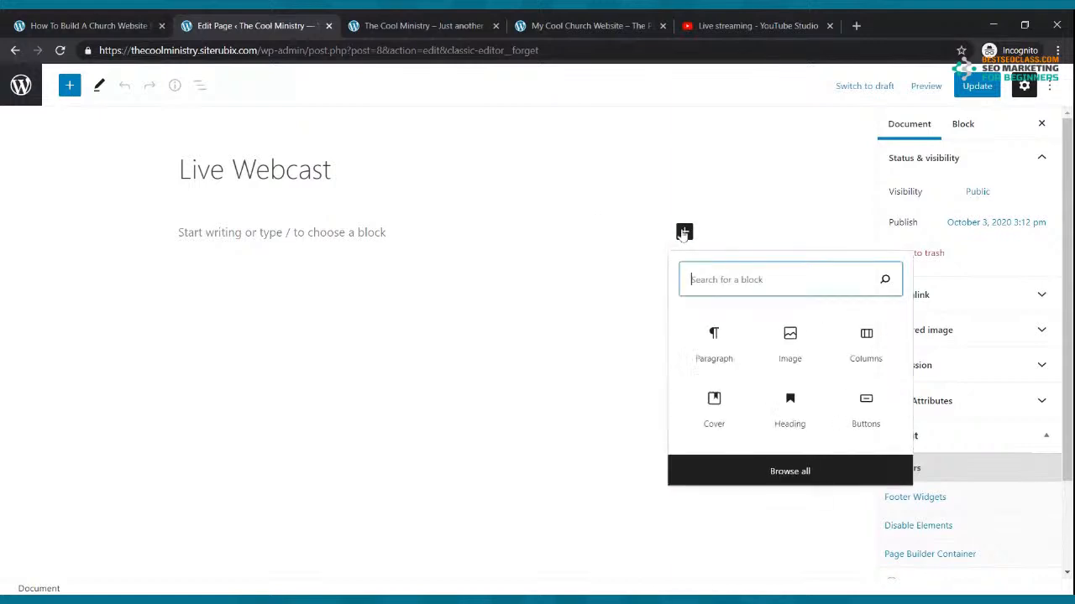
type("video")
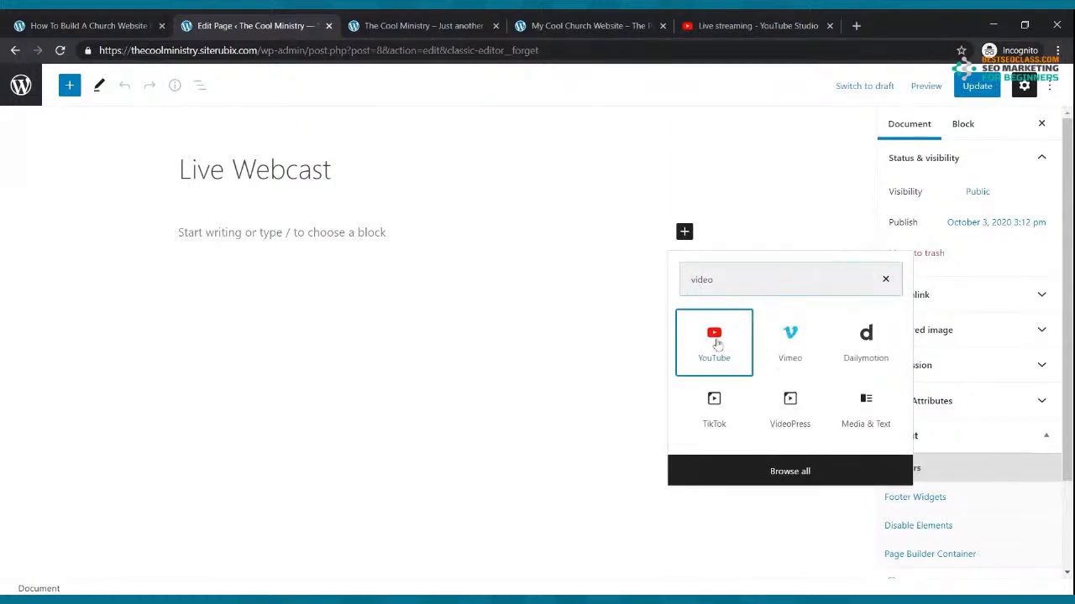
left_click(715, 343)
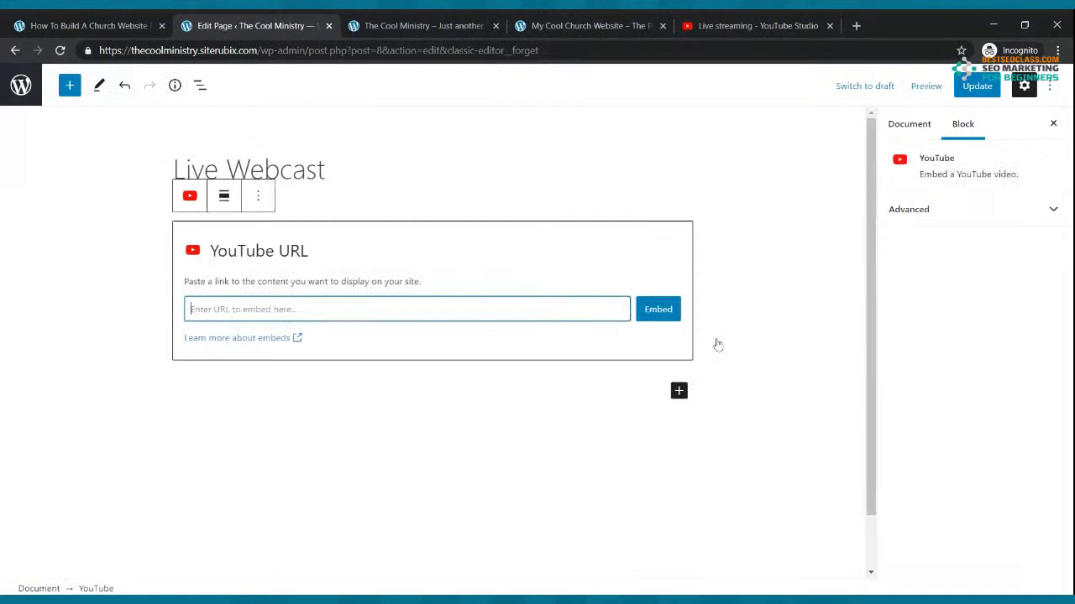
key("ctrl+v")
left_click(652, 313)
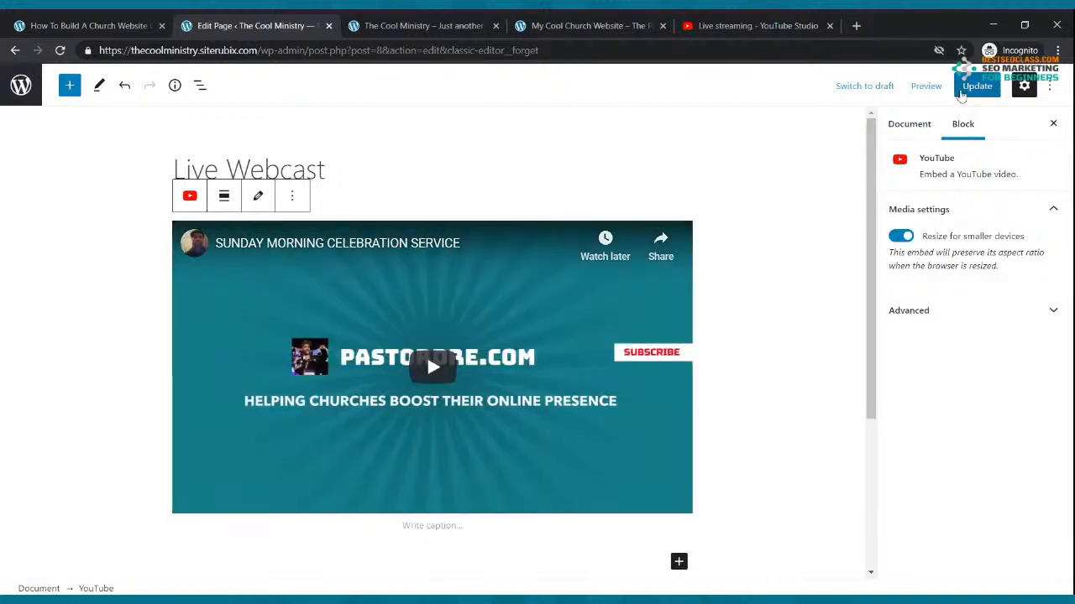
left_click(965, 89)
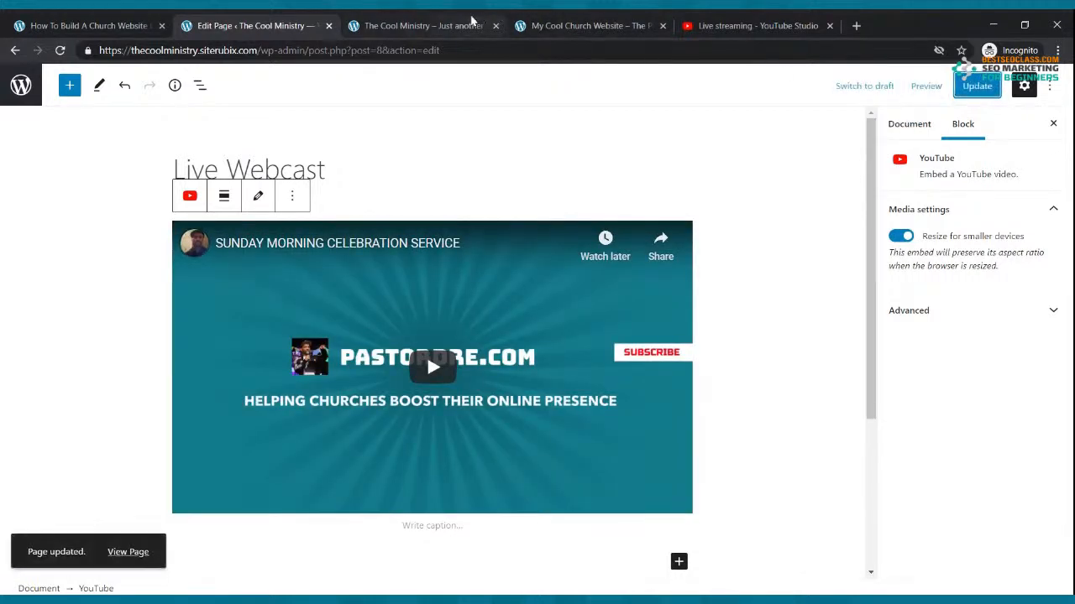
View the Live Webcast page on the live site, then return to its editor
left_click(473, 20)
left_click(257, 168)
scroll(351, 240, "down", 1)
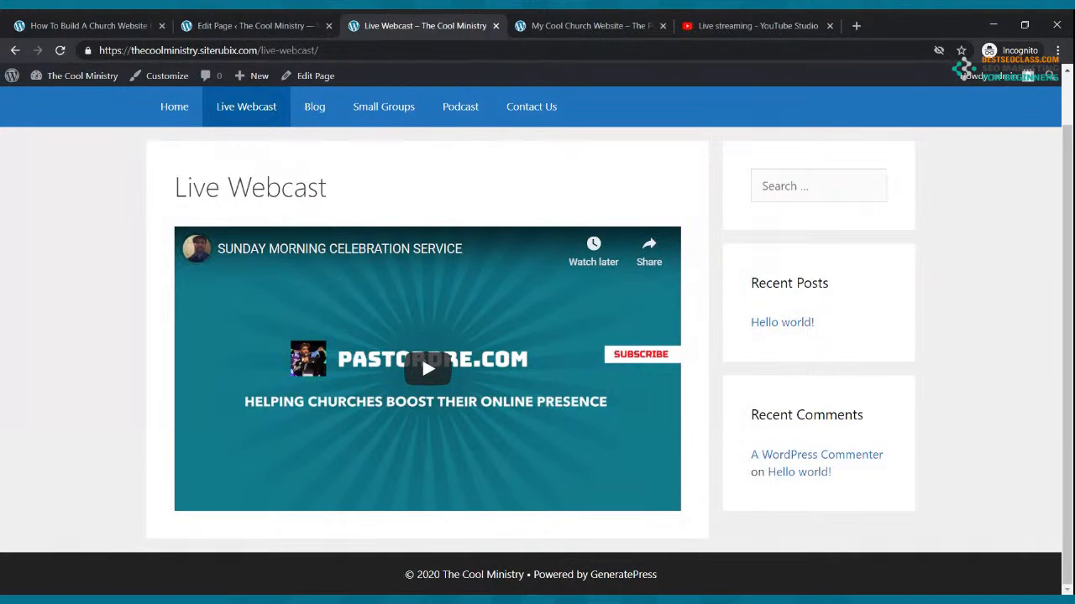
left_click(251, 25)
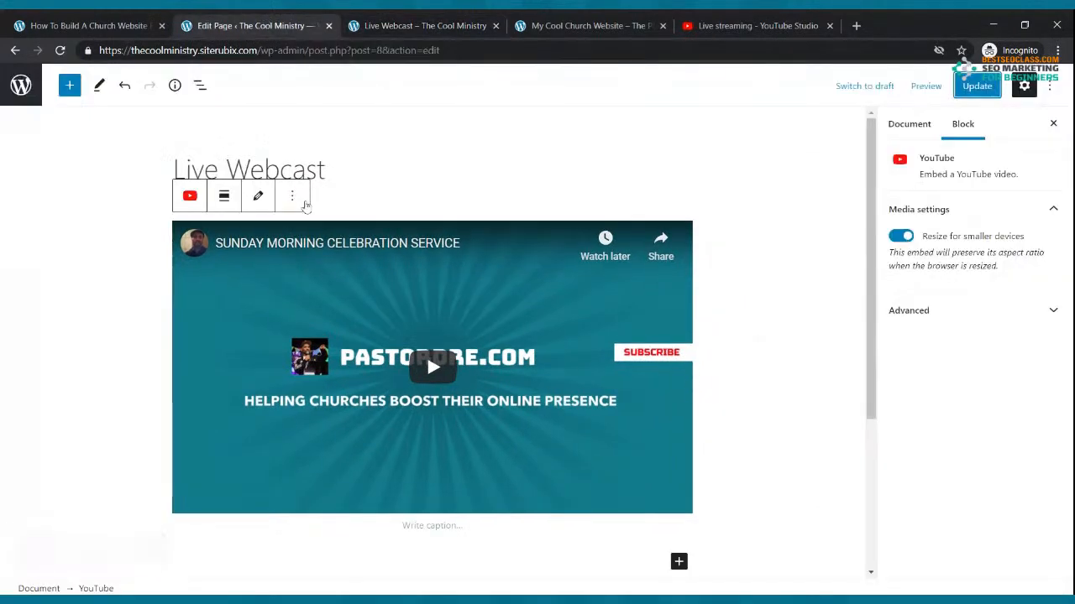
Add a welcome paragraph inviting viewers to tune in every Sunday morning at 9:00am
left_click(454, 183)
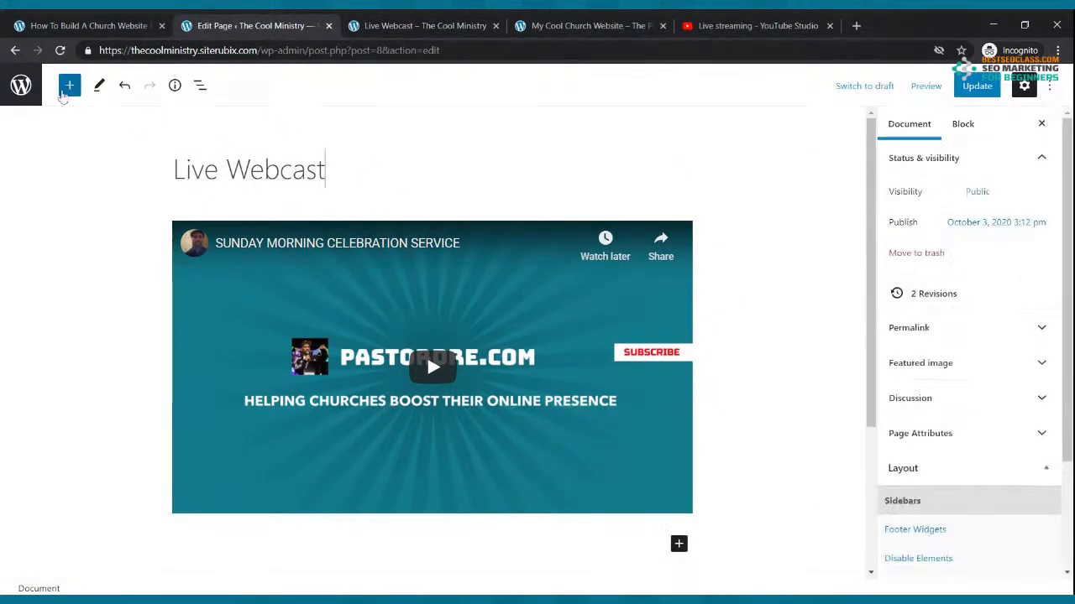
left_click(70, 84)
left_click(72, 89)
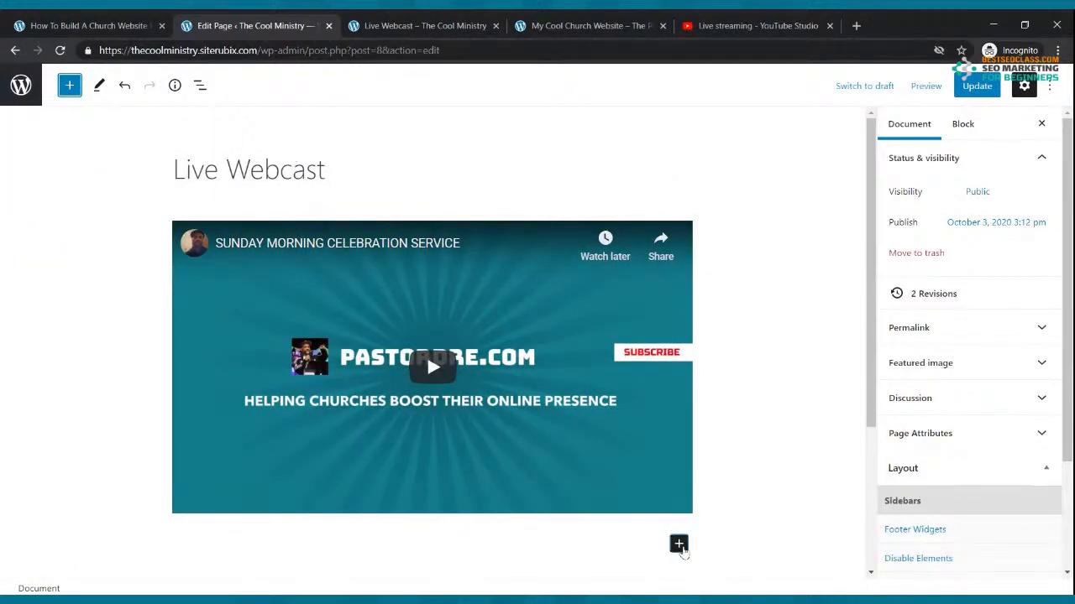
left_click(679, 544)
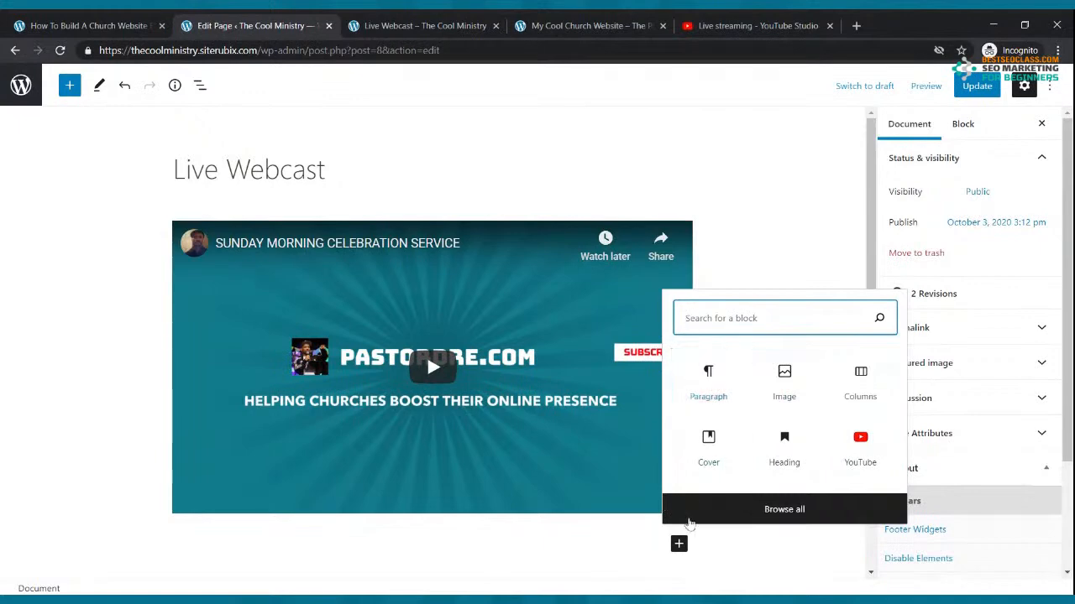
left_click(722, 388)
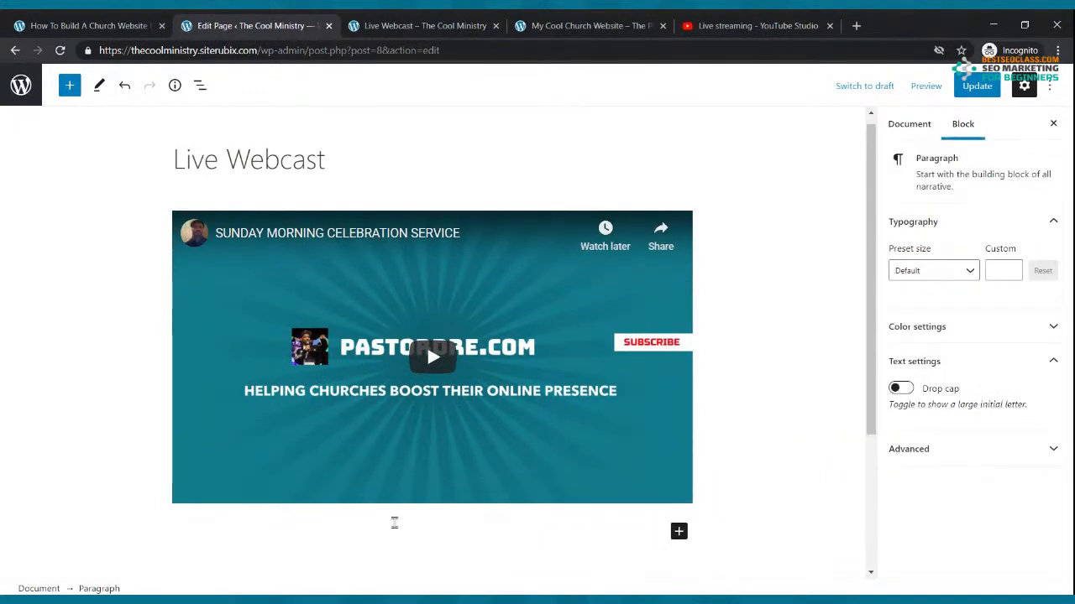
type("Welcom")
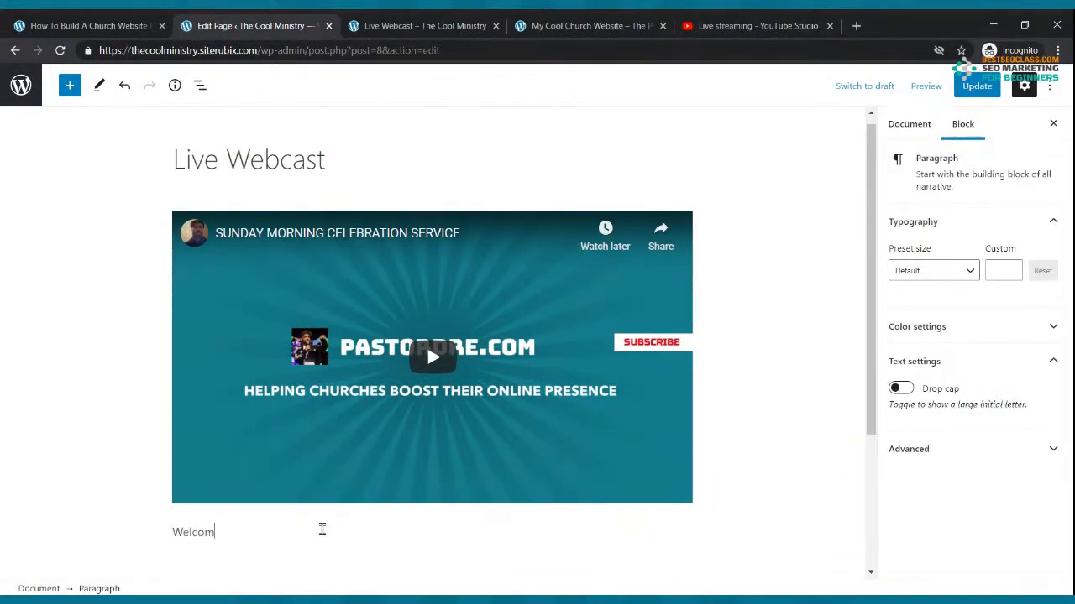
type("e to our lie")
type("e feed. You caan")
key("BackSpace")
key("BackSpace")
key("BackSpace")
key("BackSpace")
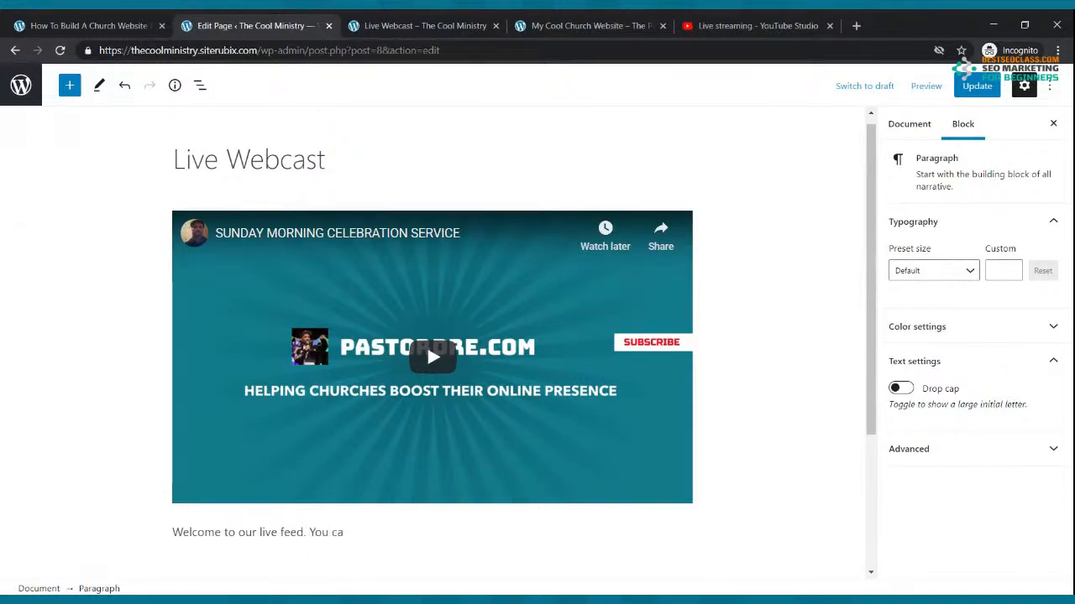
type("n tuen")
type(" in every")
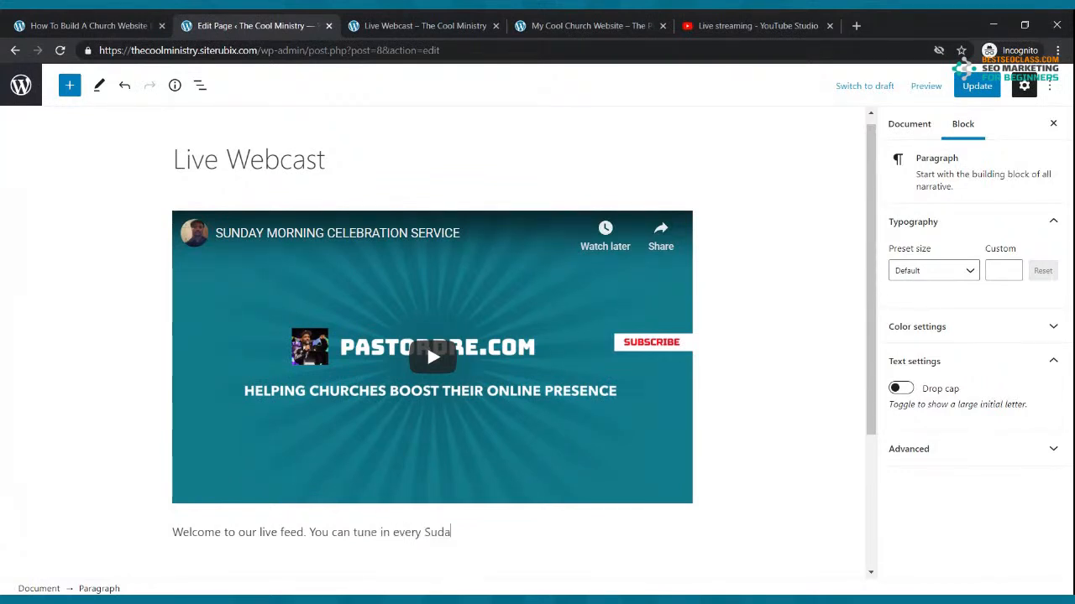
type(" Sunday Morning at")
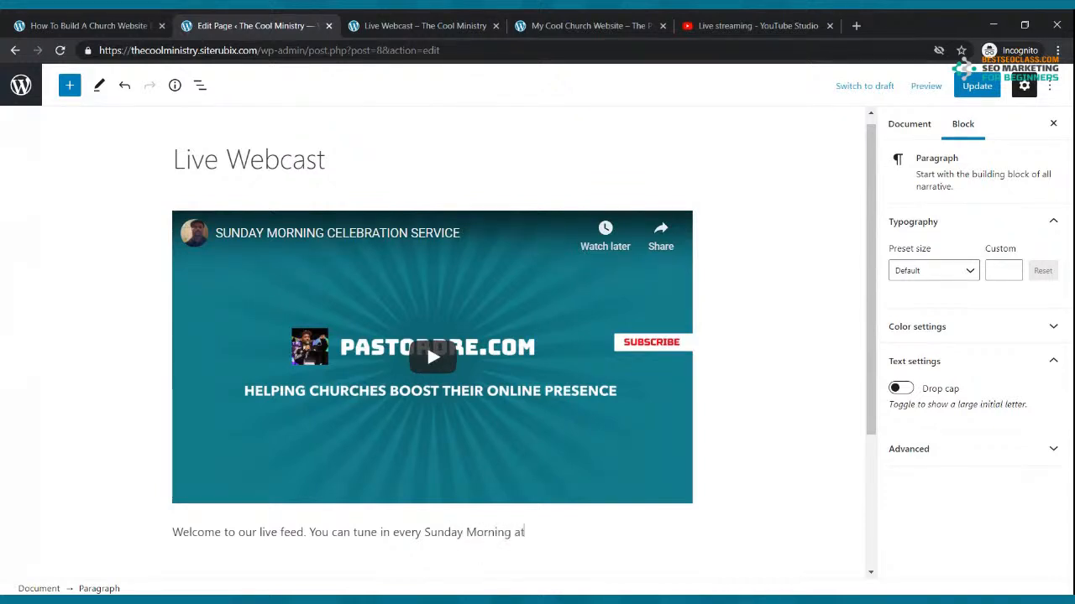
type(" 9:00am")
Move the welcome paragraph above the embedded video
scroll(387, 547, "down", 2)
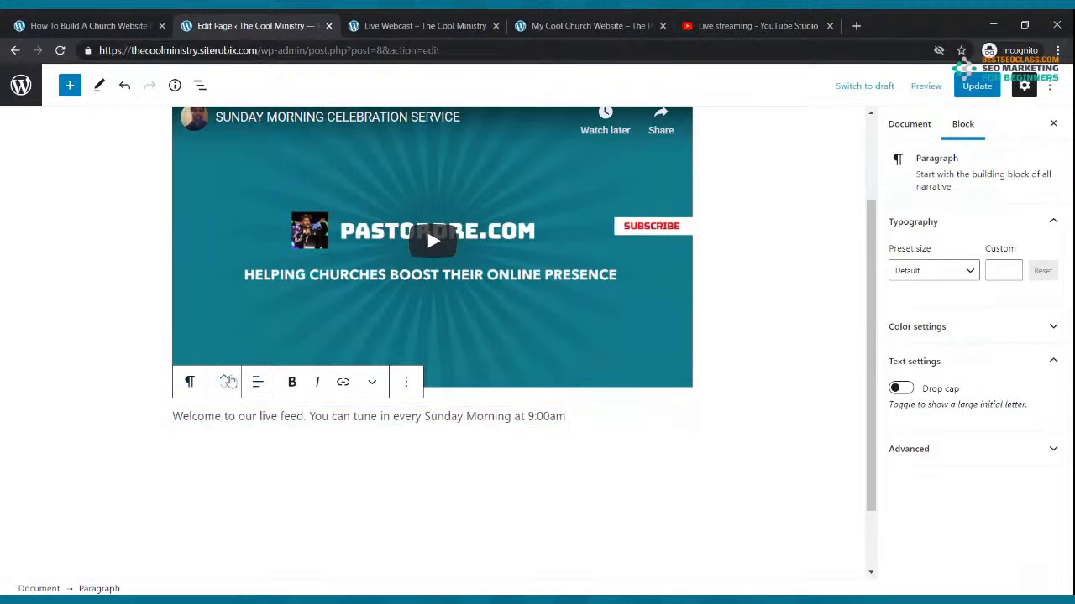
left_click(226, 380)
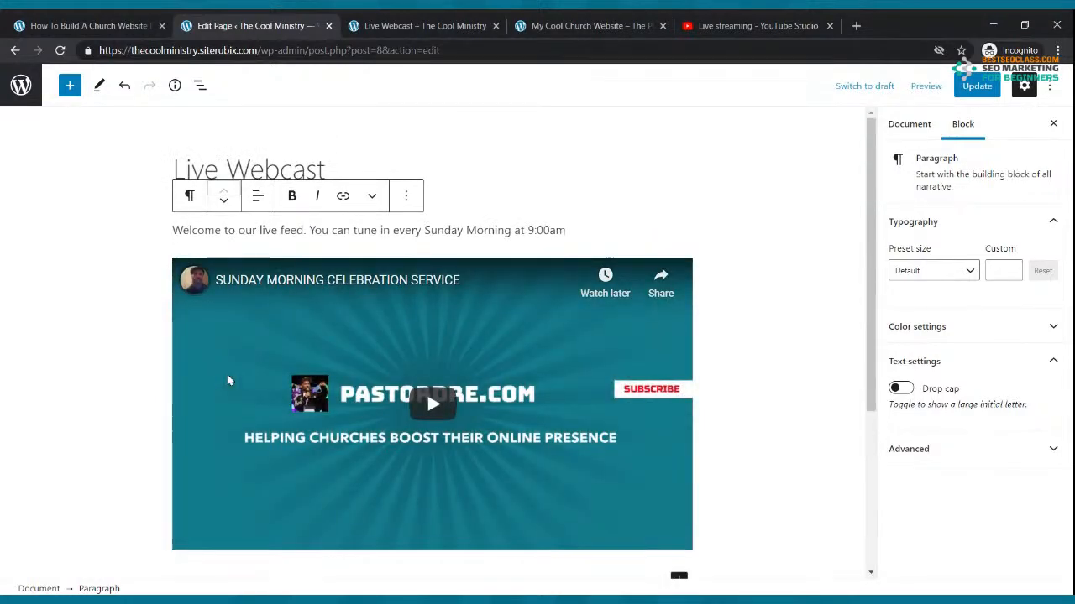
left_click(223, 205)
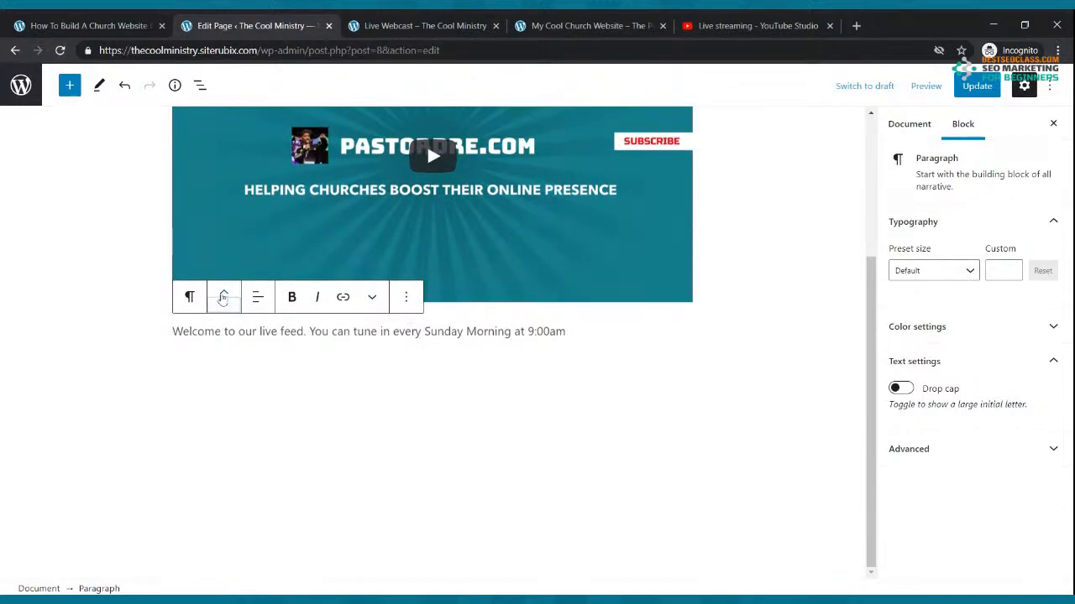
left_click(224, 298)
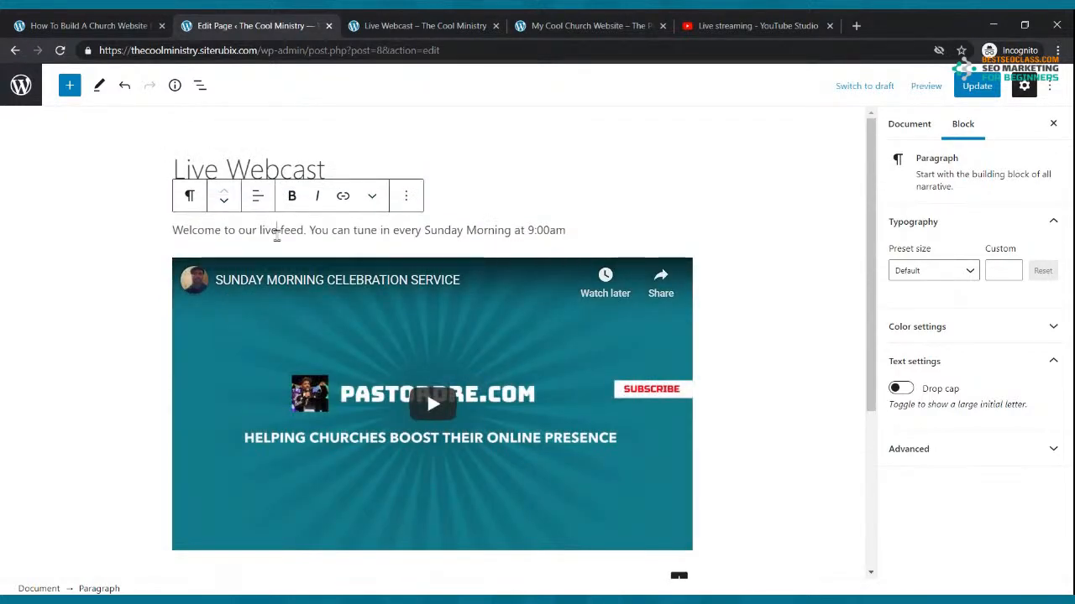
Make the welcome paragraph bold with Large preset size and update the page
left_click_drag(565, 231, 172, 230)
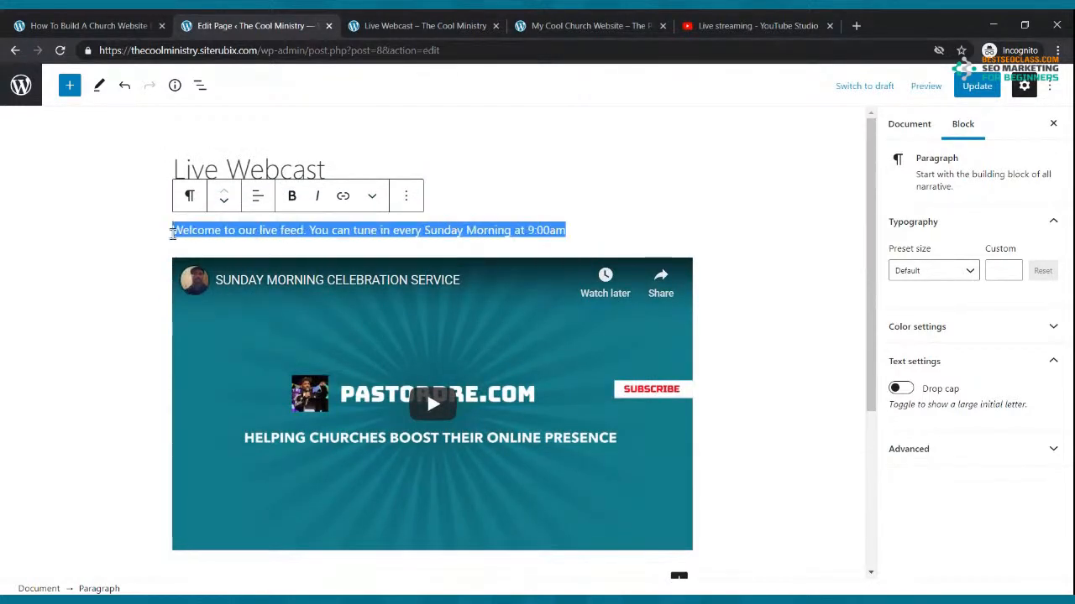
left_click(292, 197)
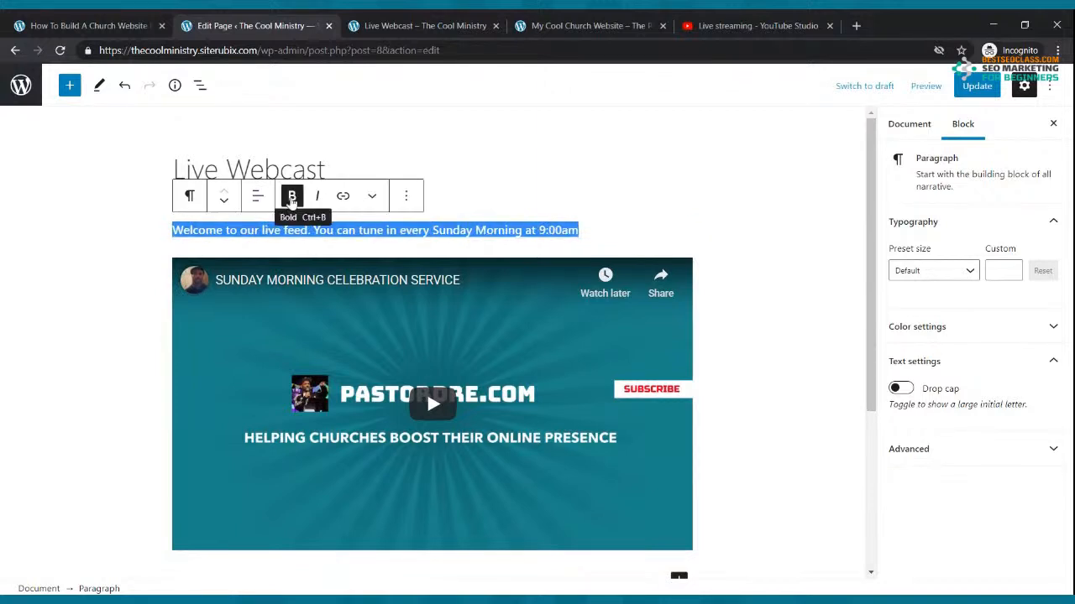
left_click(977, 277)
left_click(938, 433)
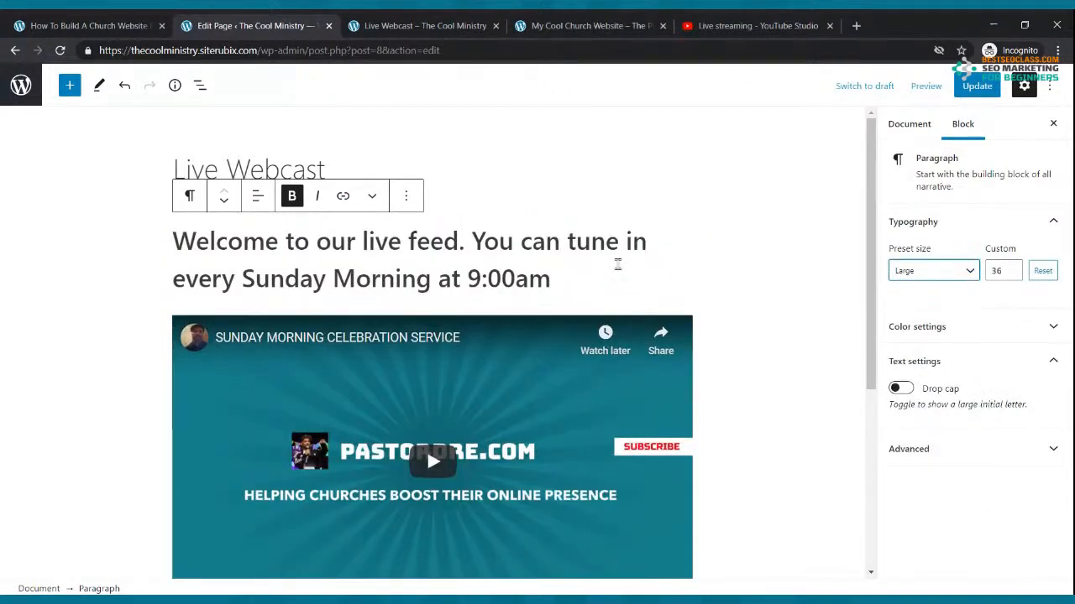
left_click(976, 87)
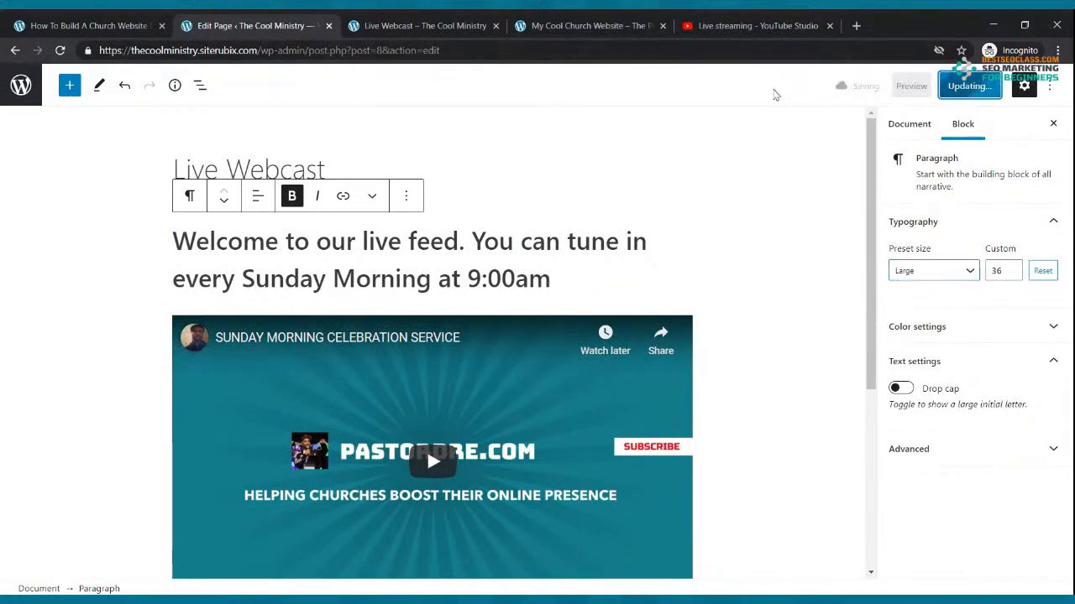
left_click(391, 23)
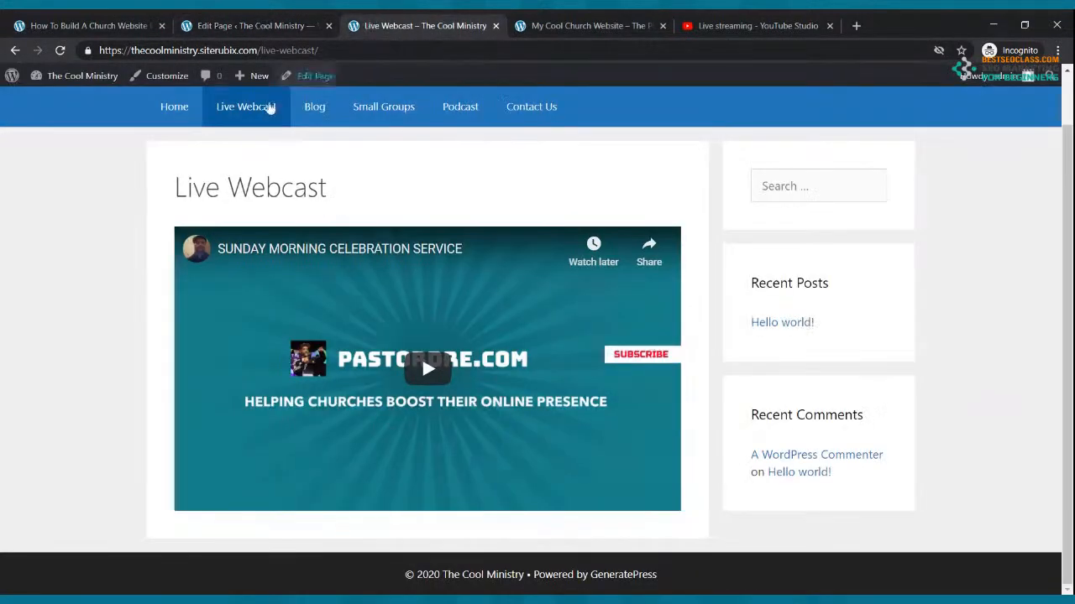
Reload and review the live Live Webcast page, then go to the site's Home page
left_click(60, 50)
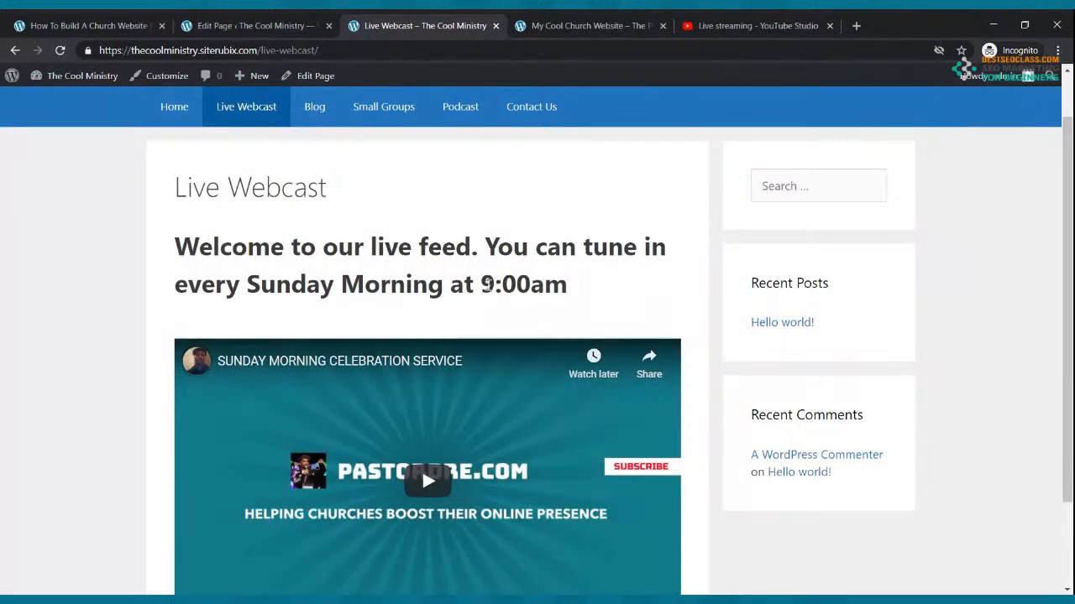
scroll(488, 284, "down", 1)
scroll(487, 285, "up", 3)
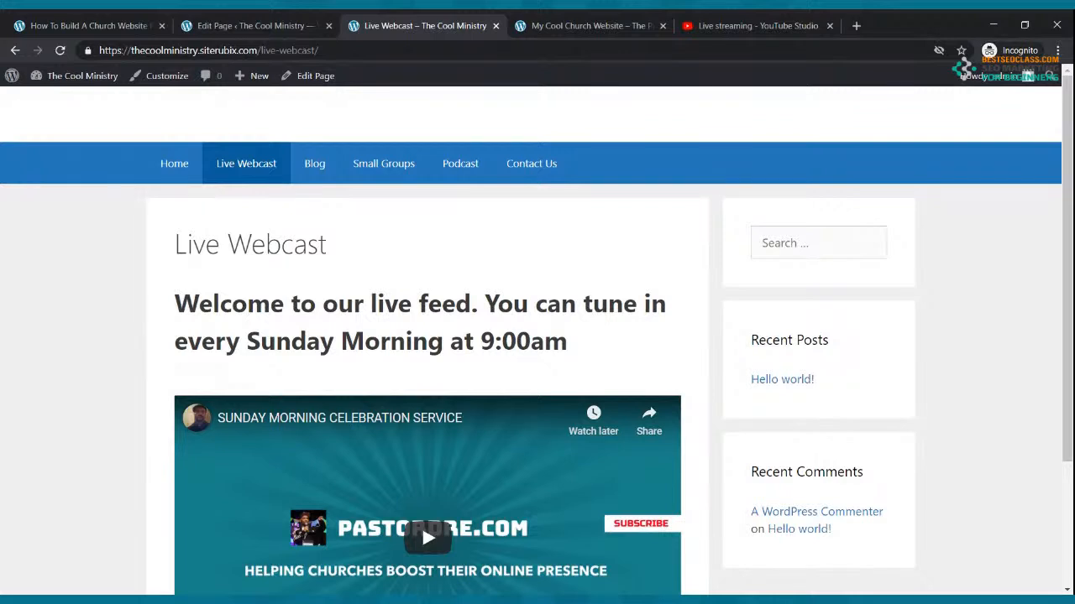
scroll(499, 328, "down", 2)
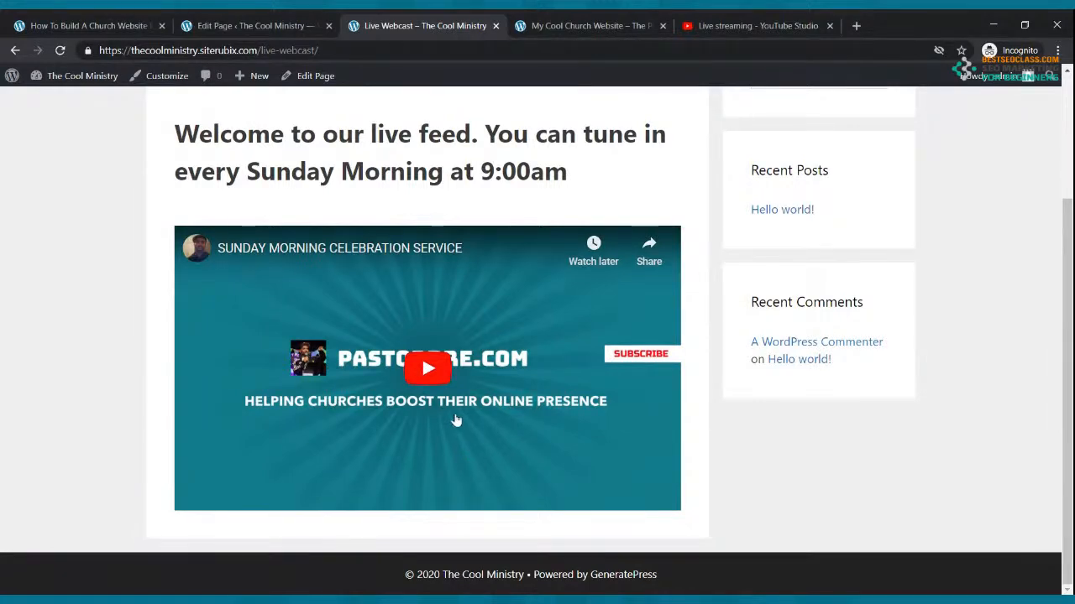
scroll(338, 118, "up", 2)
left_click(171, 164)
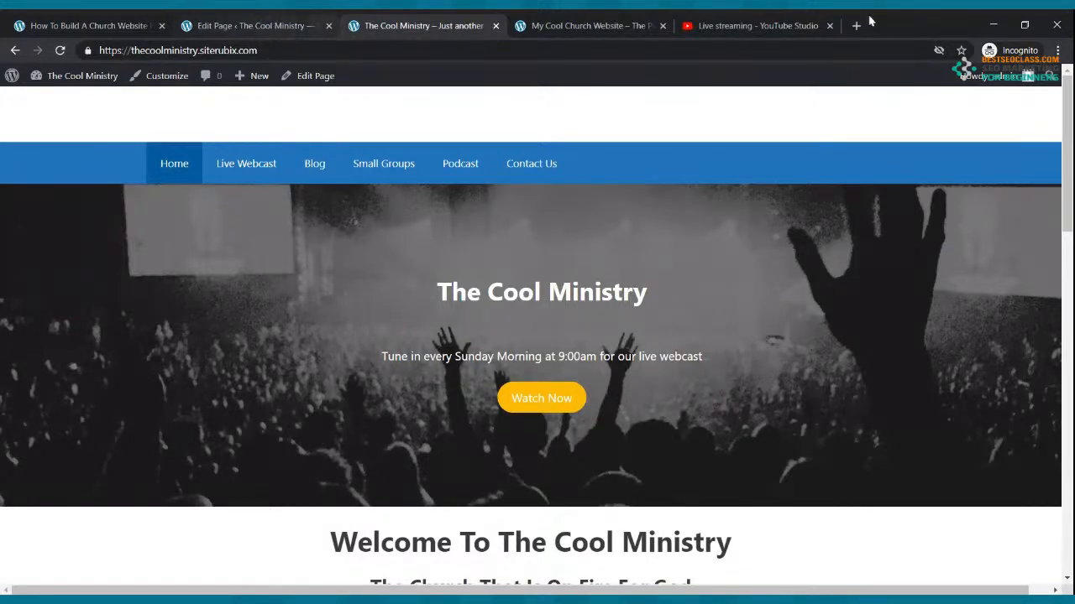
Close the YouTube Studio tab and look over the My Cool Church Website reference tab
left_click(830, 26)
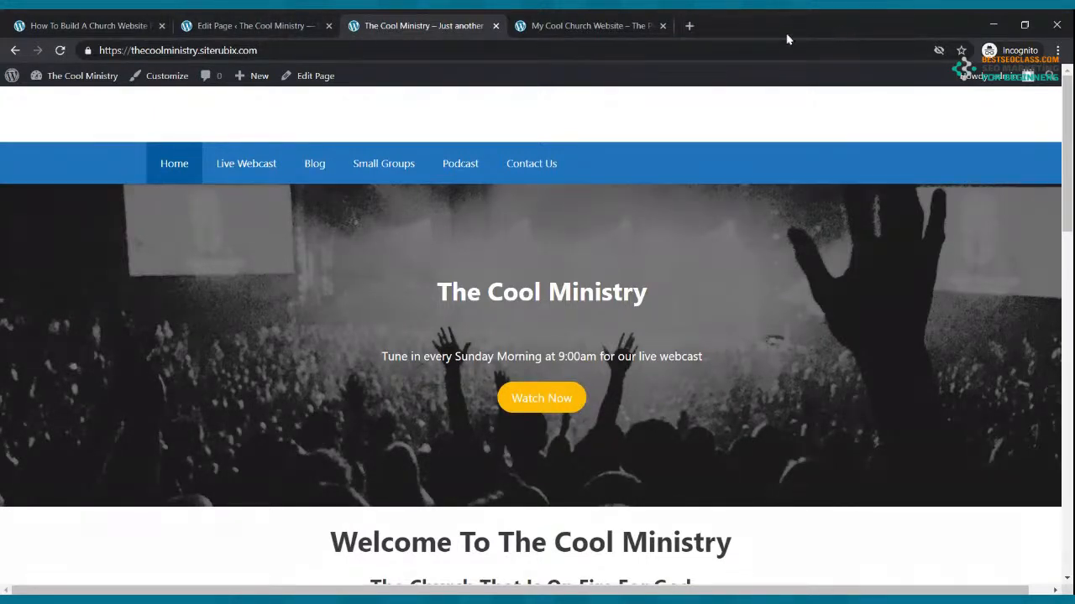
left_click(546, 23)
scroll(608, 336, "down", 12)
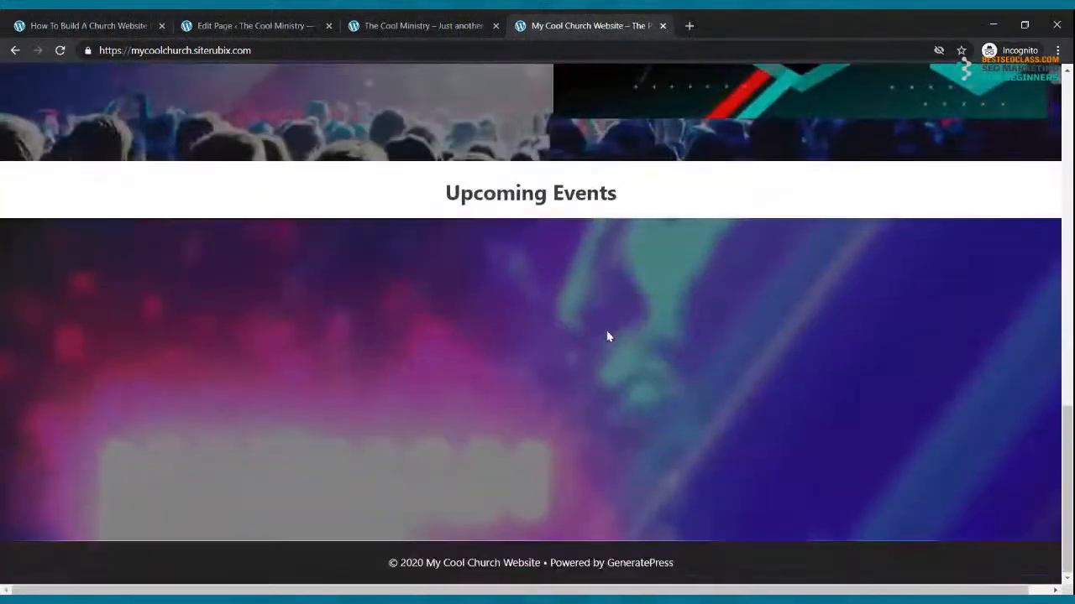
scroll(608, 336, "up", 4)
scroll(610, 336, "up", 5)
Reload The Cool Ministry home page, compare it with the reference site, and open Live Webcast
left_click(411, 26)
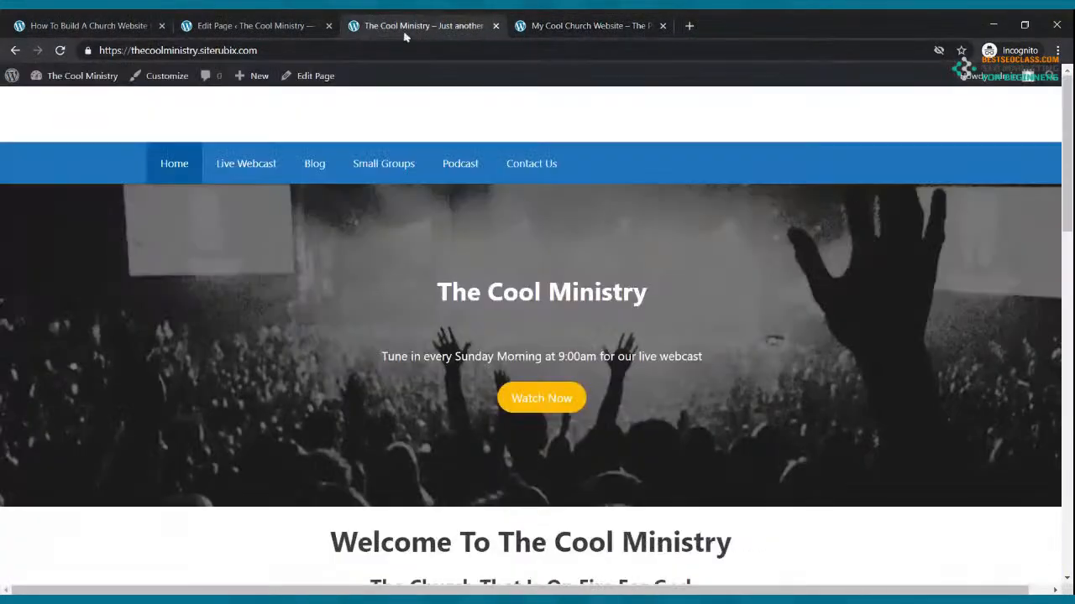
left_click(183, 162)
scroll(605, 211, "down", 4)
scroll(604, 211, "down", 10)
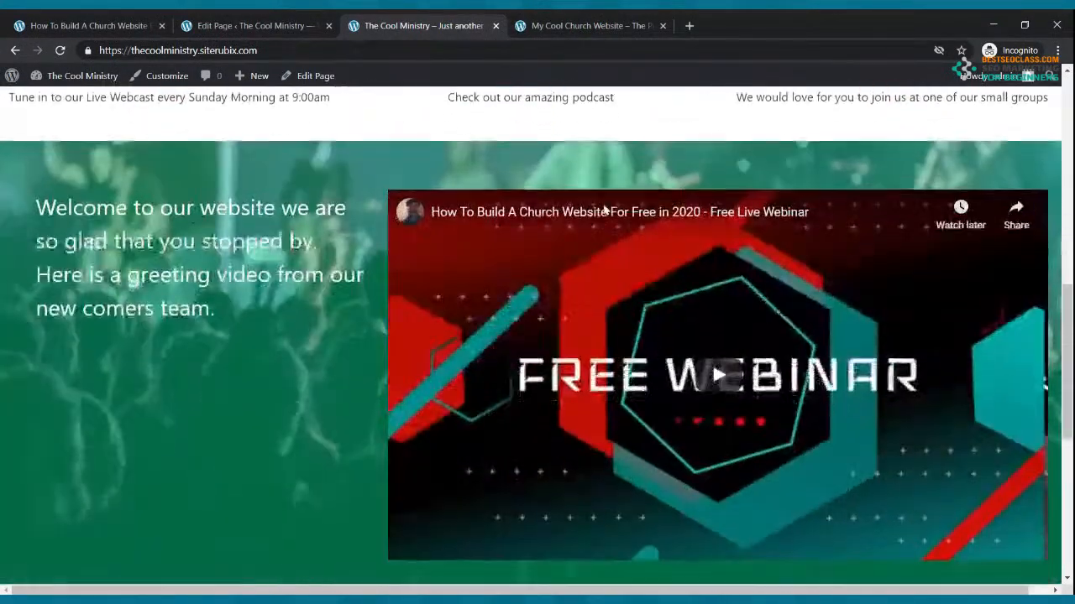
scroll(604, 211, "up", 15)
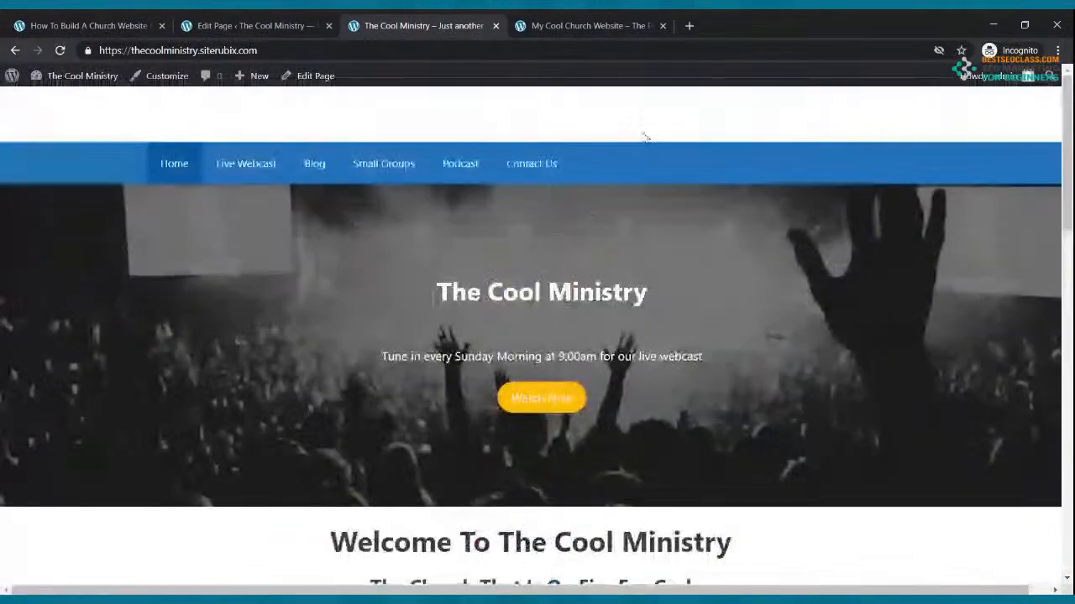
left_click(588, 25)
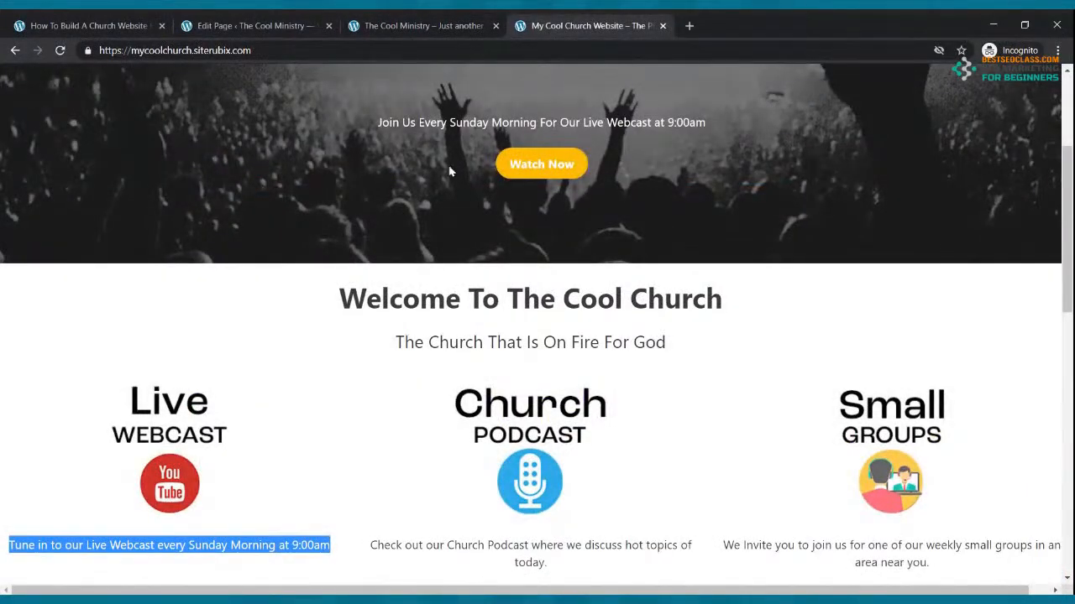
scroll(449, 171, "up", 3)
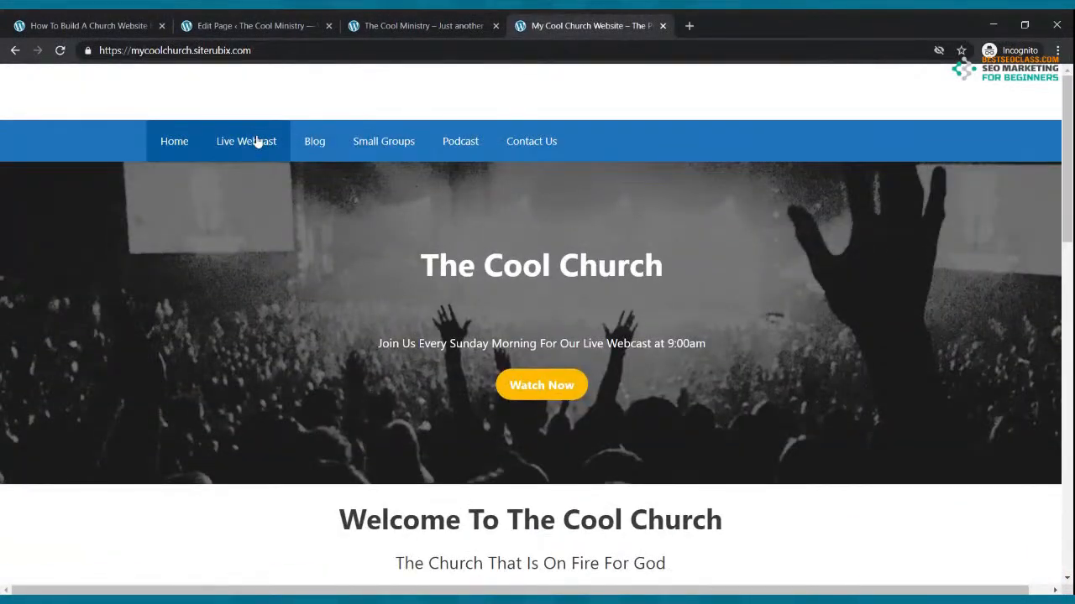
left_click(420, 25)
left_click(224, 177)
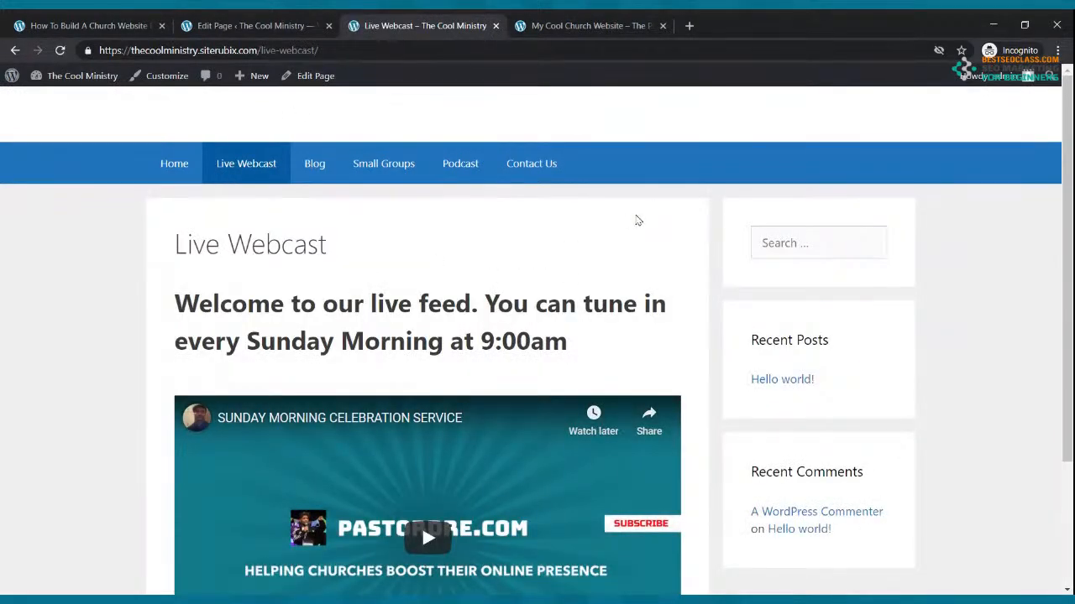
Close the My Cool Church Website tab, review Home and Live Webcast, then return to Pages
left_click(621, 24)
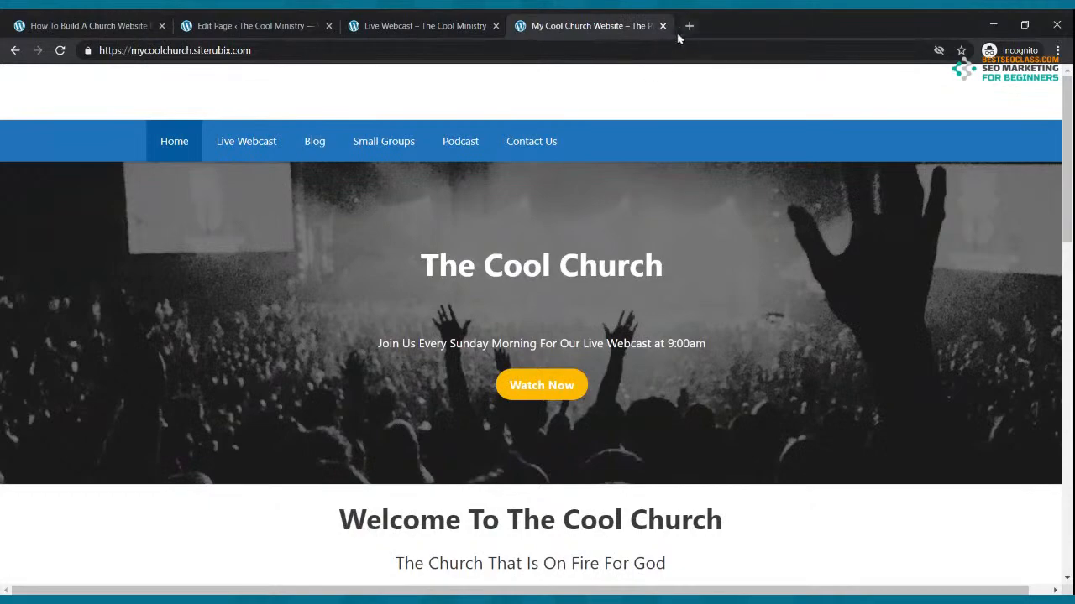
left_click(662, 26)
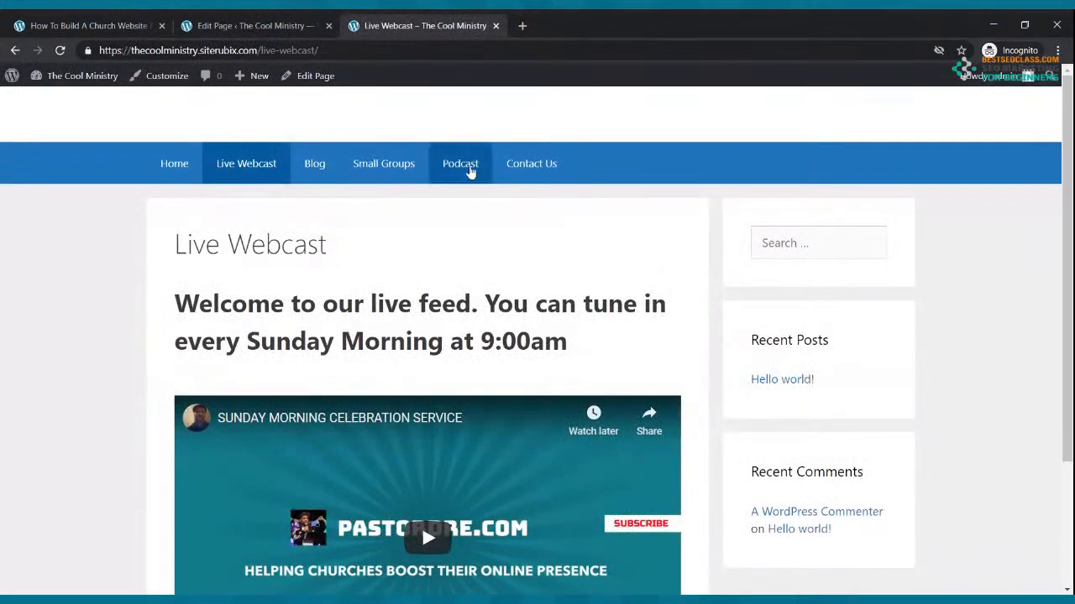
left_click(173, 167)
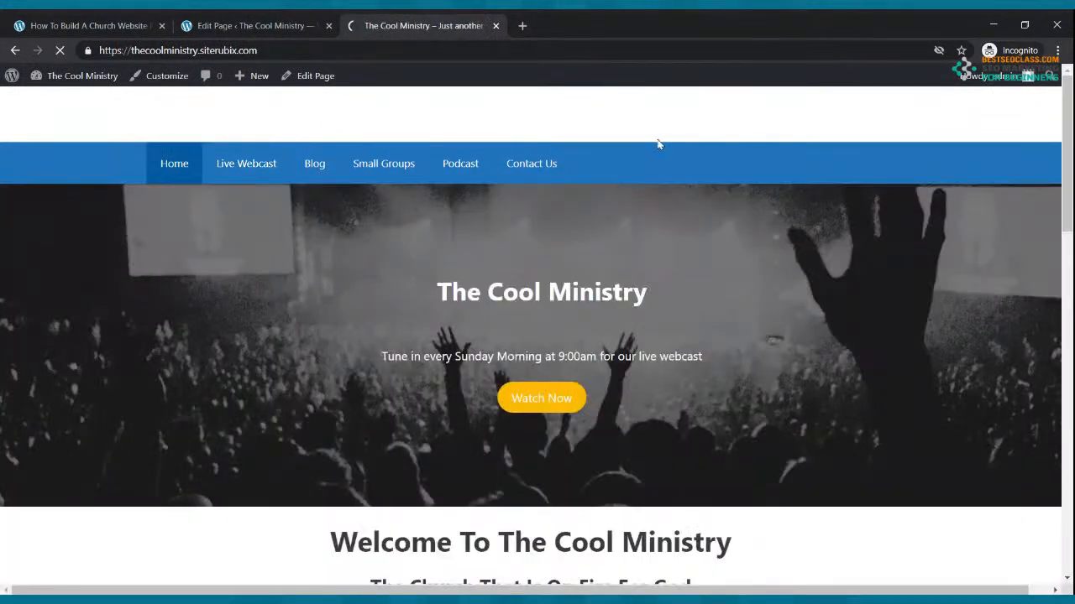
scroll(707, 193, "down", 7)
scroll(708, 193, "down", 5)
scroll(705, 193, "up", 10)
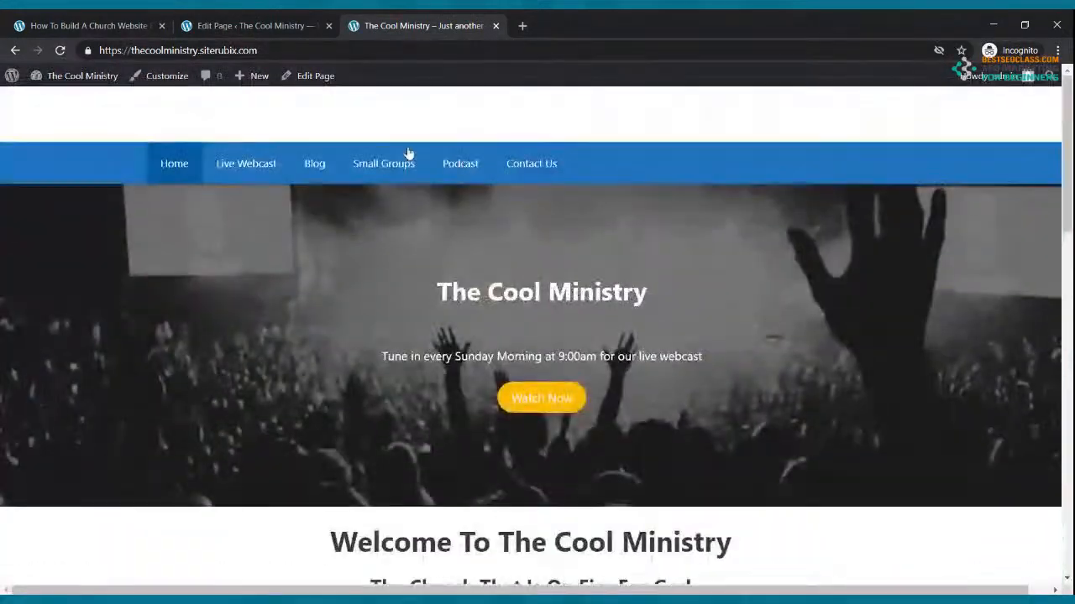
left_click(264, 165)
scroll(504, 275, "down", 3)
scroll(504, 274, "up", 3)
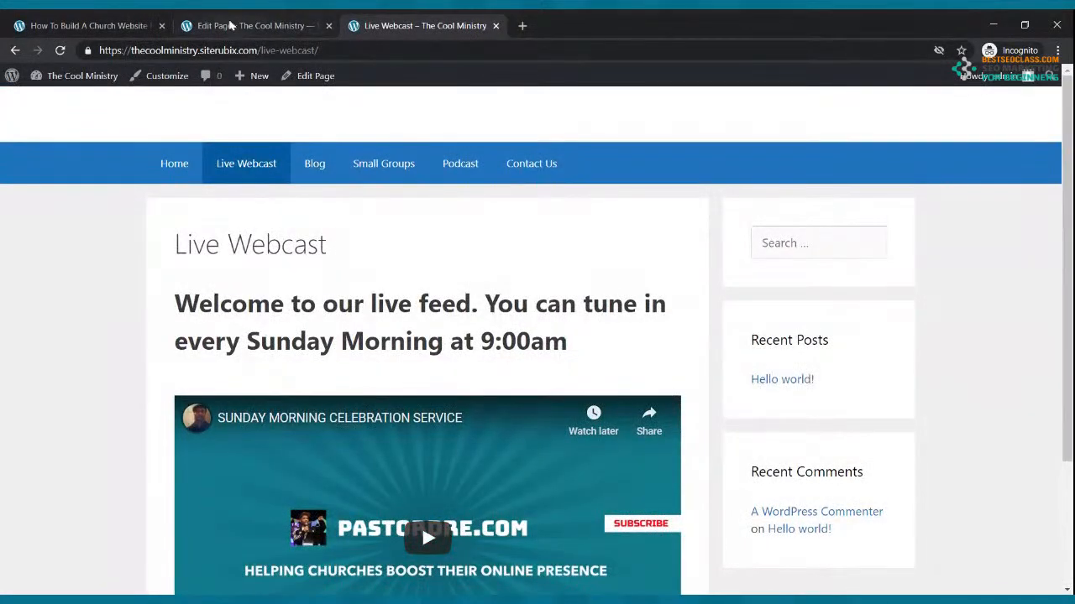
left_click(229, 26)
left_click(15, 51)
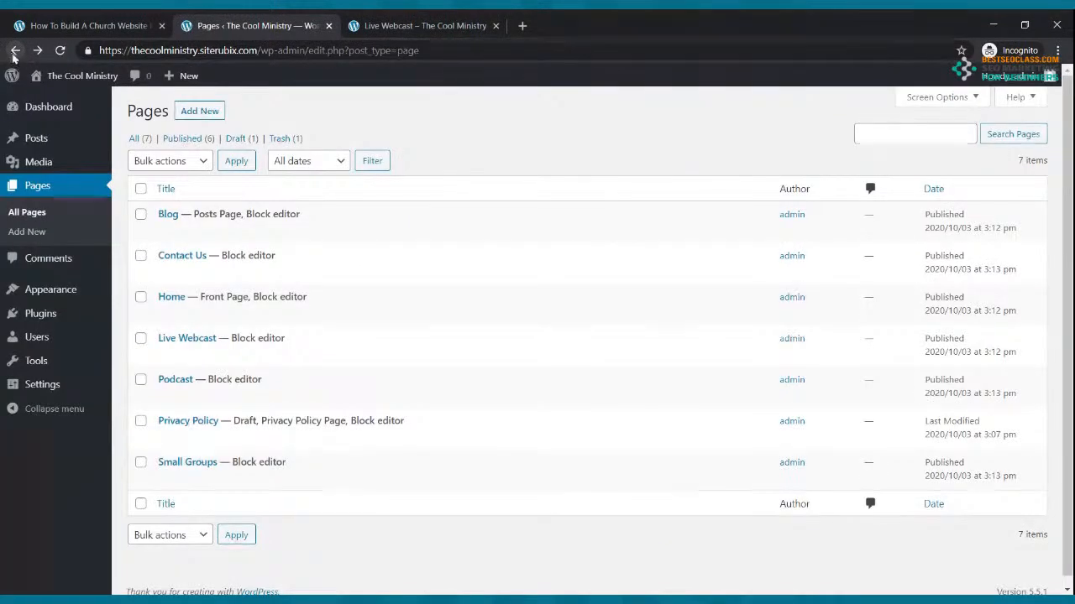
Trash the Hello world! post and start a new post titled 'My First Blog'
left_click(42, 138)
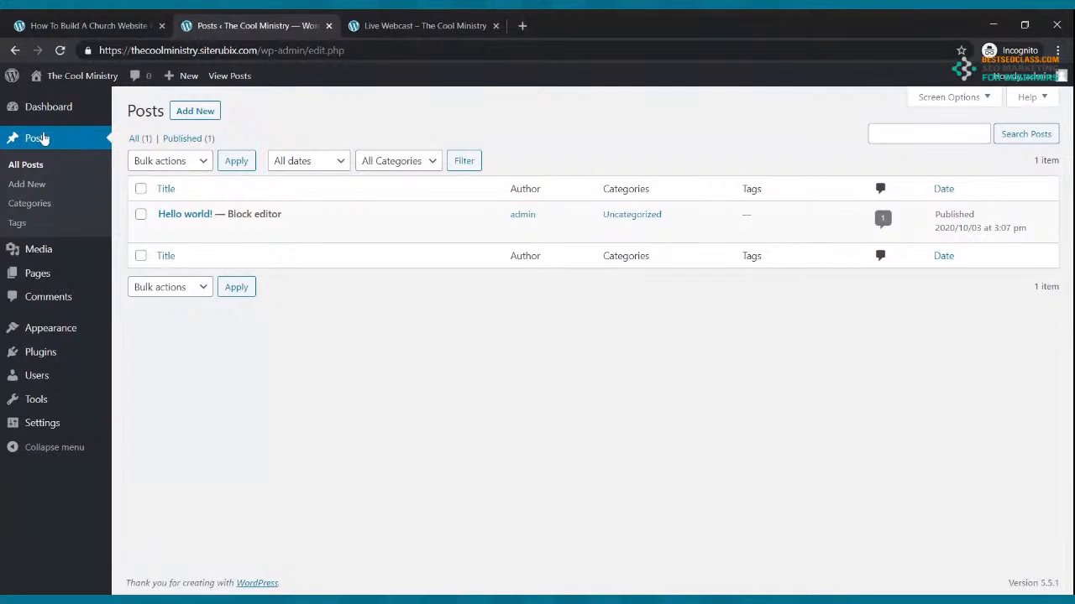
left_click(374, 232)
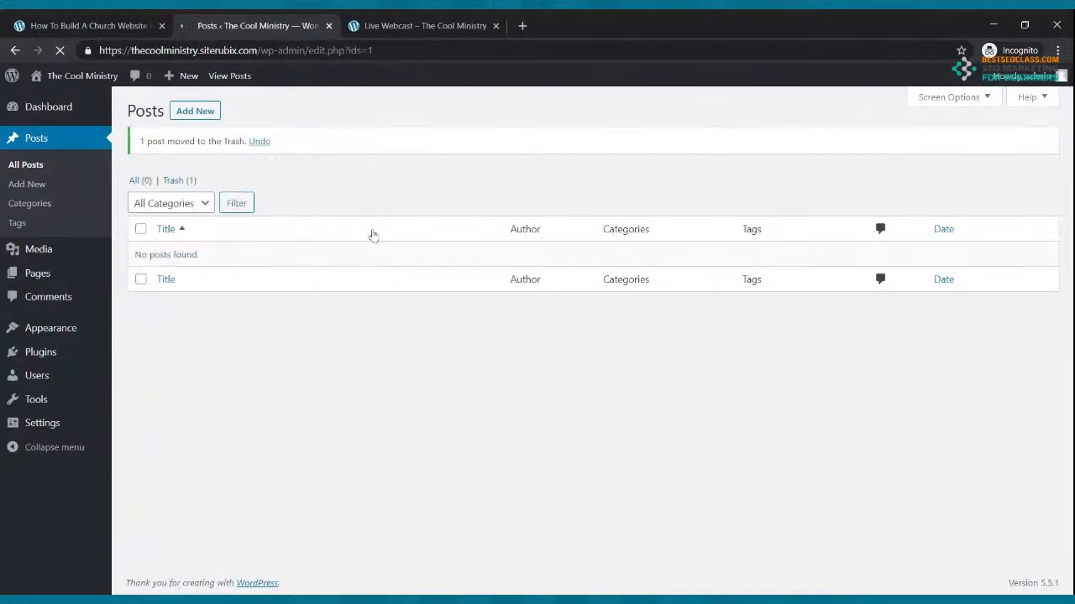
left_click(194, 112)
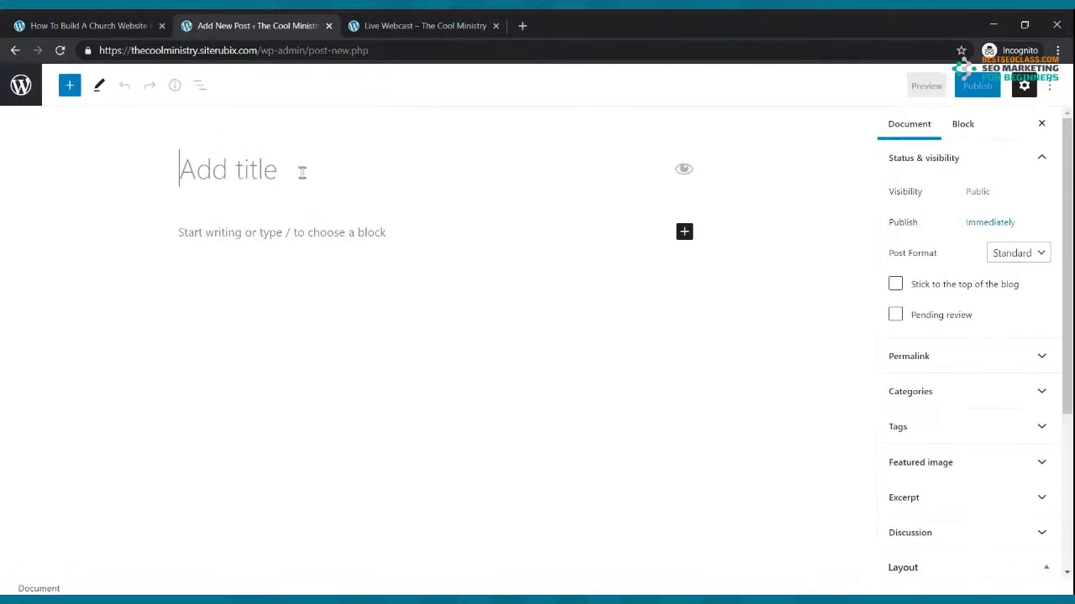
type("My First Blog")
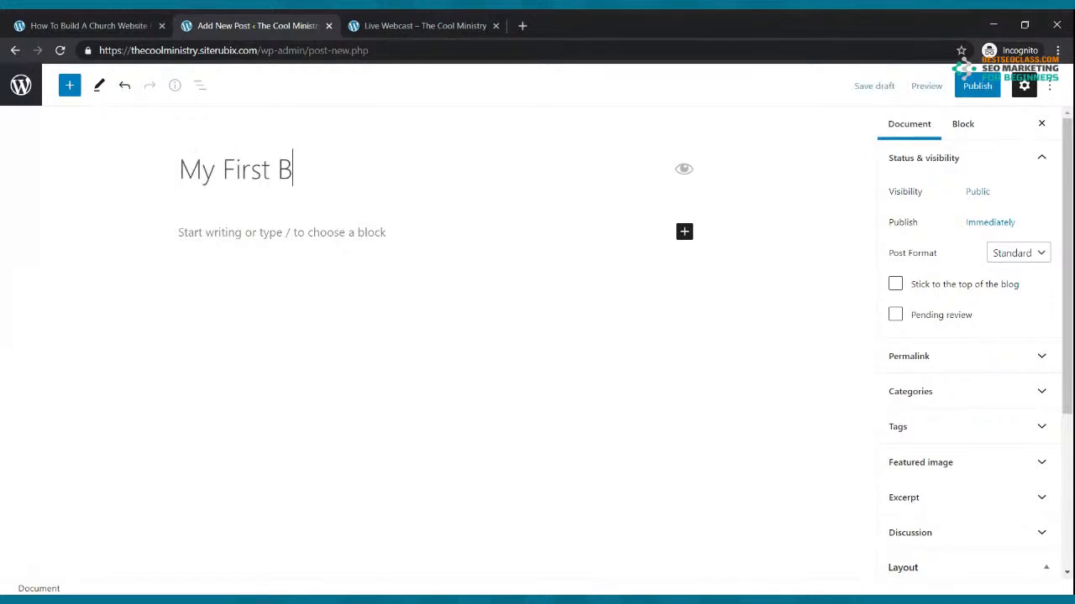
Write 'Thank you for visiting out blog and we hope that you are blessed' and repeat it across three paragraphs
left_click(303, 232)
type("Thank you for visit")
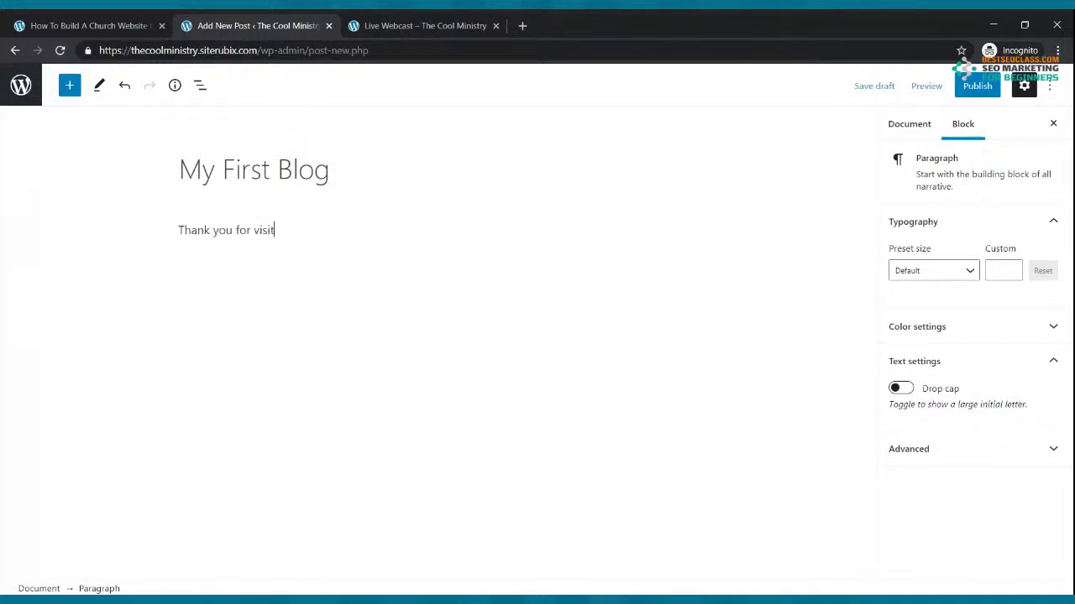
type("ing out blog and we hope that you are blessed.")
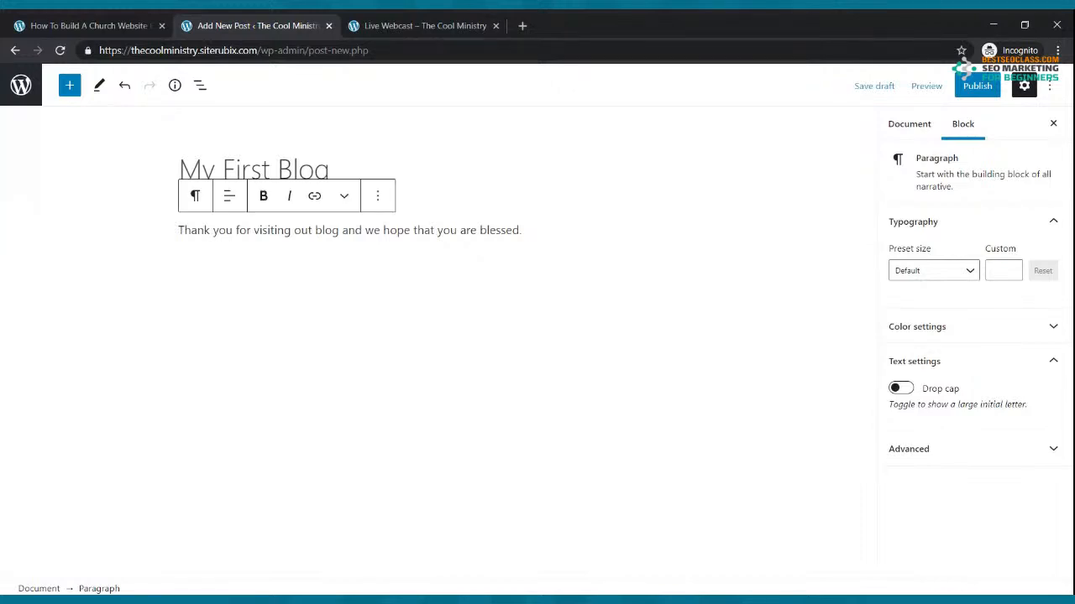
left_click_drag(522, 230, 178, 230)
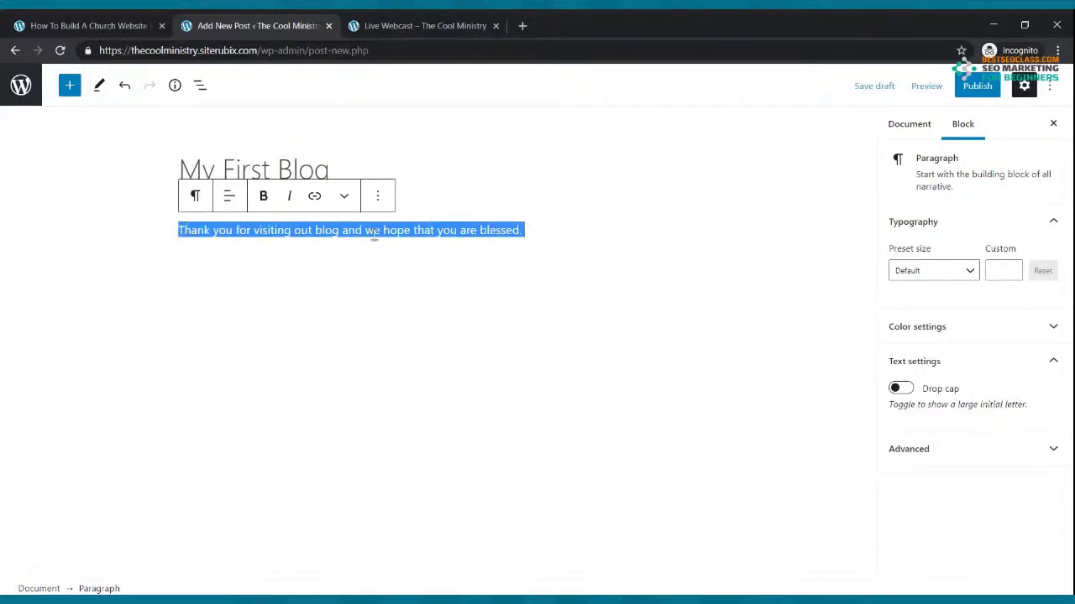
key("ctrl+c")
left_click(580, 233)
key("ctrl+v")
key("ctrl+v")
key("ctrl+v")
key("ctrl+v")
key("ctrl+v")
key("Return")
key("ctrl+v")
key("ctrl+v")
key("ctrl+v")
key("ctrl+v")
key("ctrl+v")
key("ctrl+v")
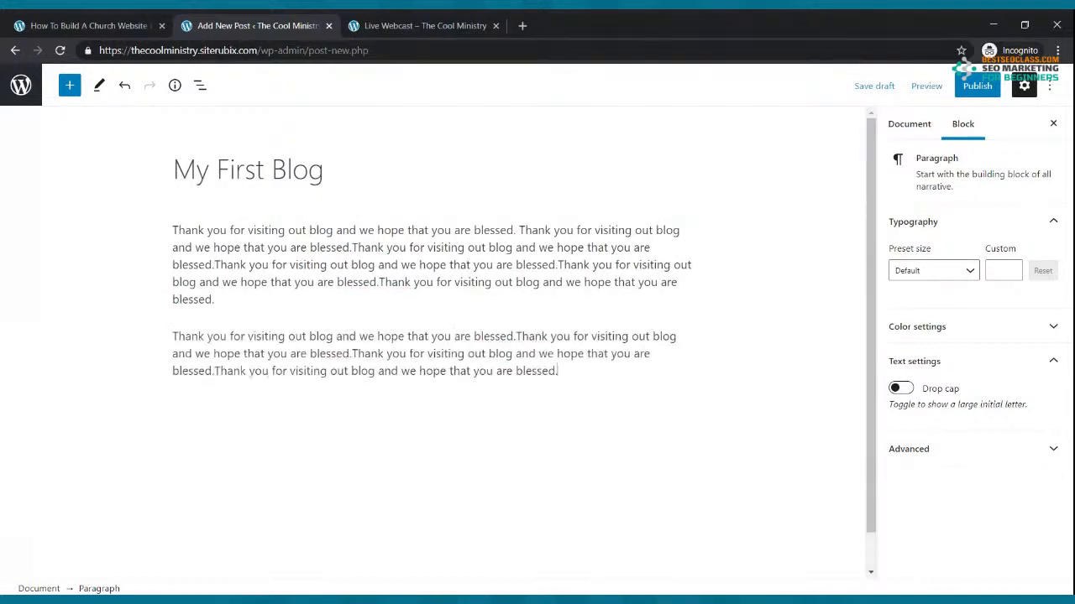
key("Return")
key("ctrl+v")
key("ctrl+v")
key("ctrl+v")
key("ctrl+v")
key("ctrl+v")
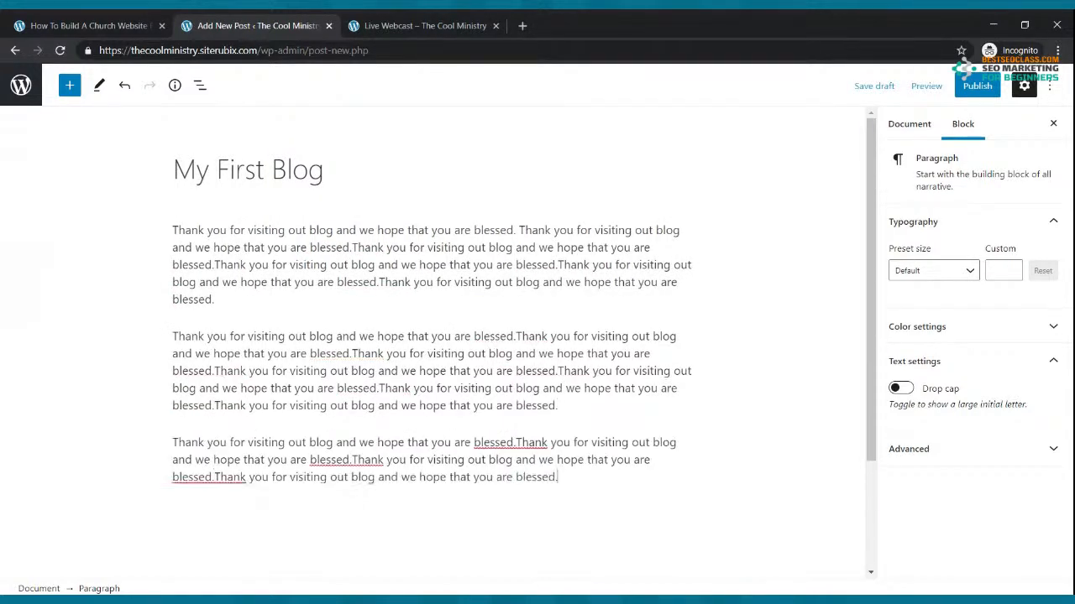
Add an empty block below the third paragraph
left_click(391, 305)
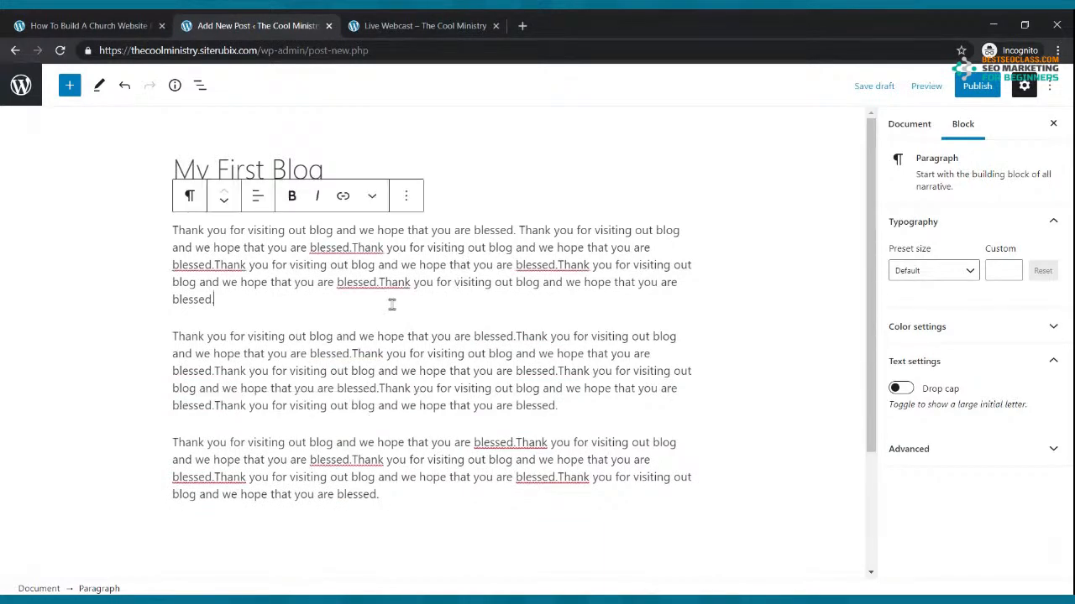
left_click(475, 511)
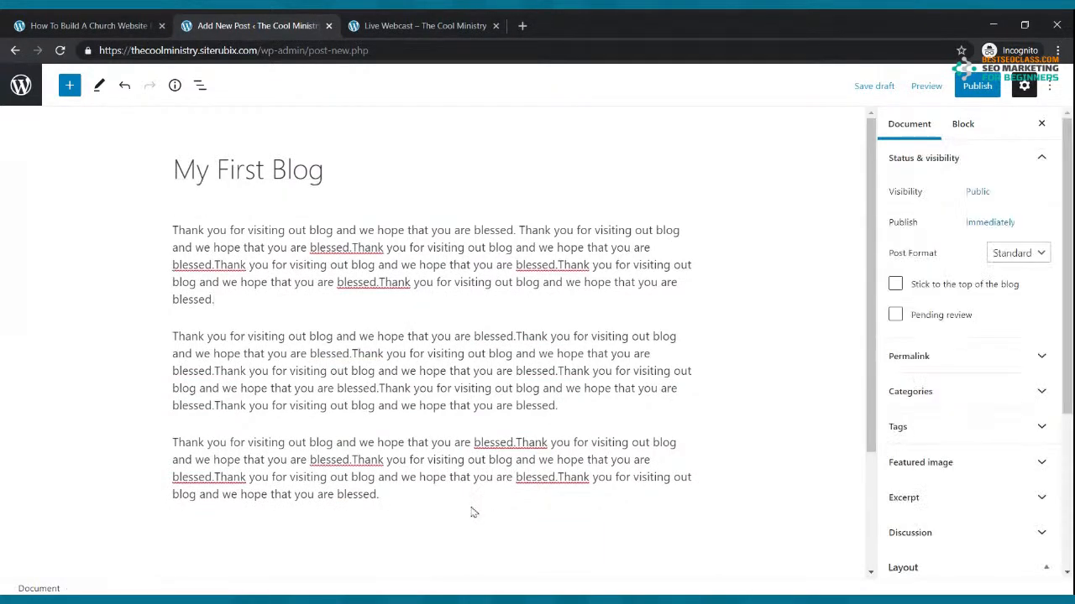
scroll(409, 499, "down", 2)
left_click(400, 396)
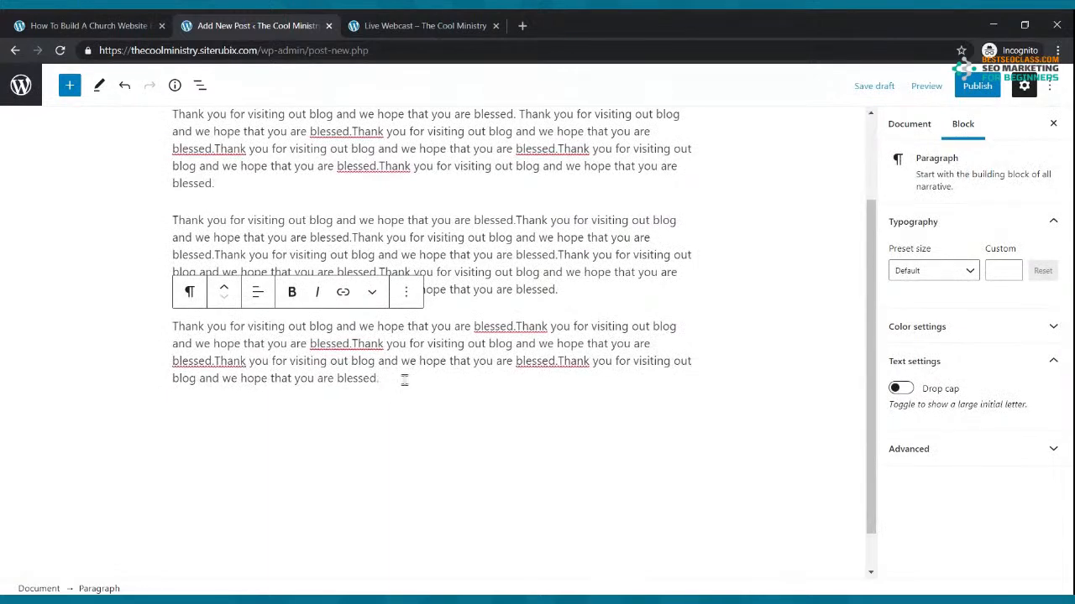
key("Return")
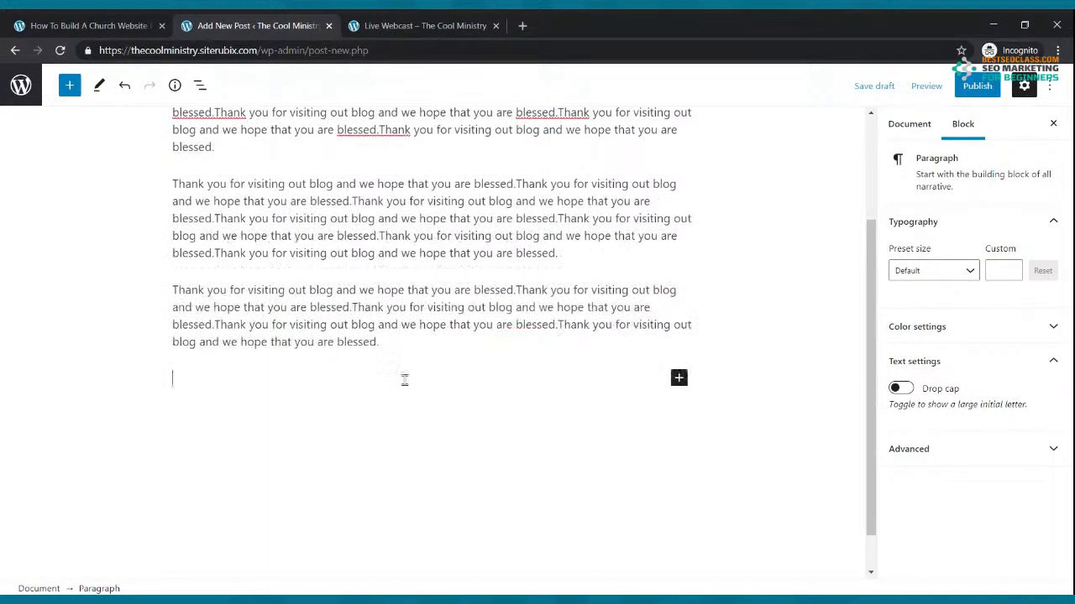
left_click(678, 378)
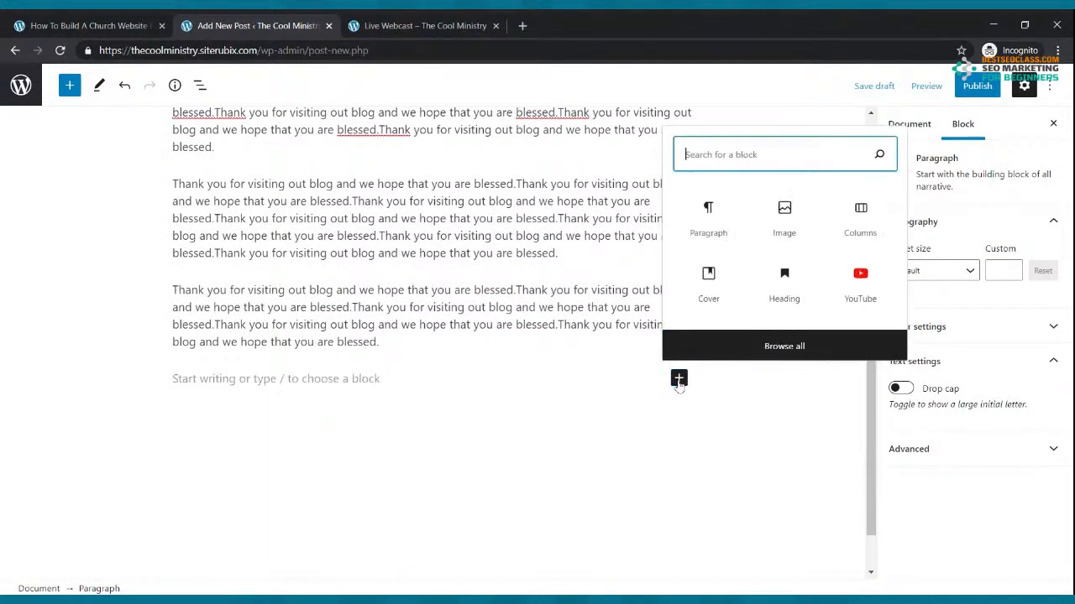
Insert an uploaded photo of the preacher below the text and publish My First Blog
left_click(769, 220)
left_click(204, 467)
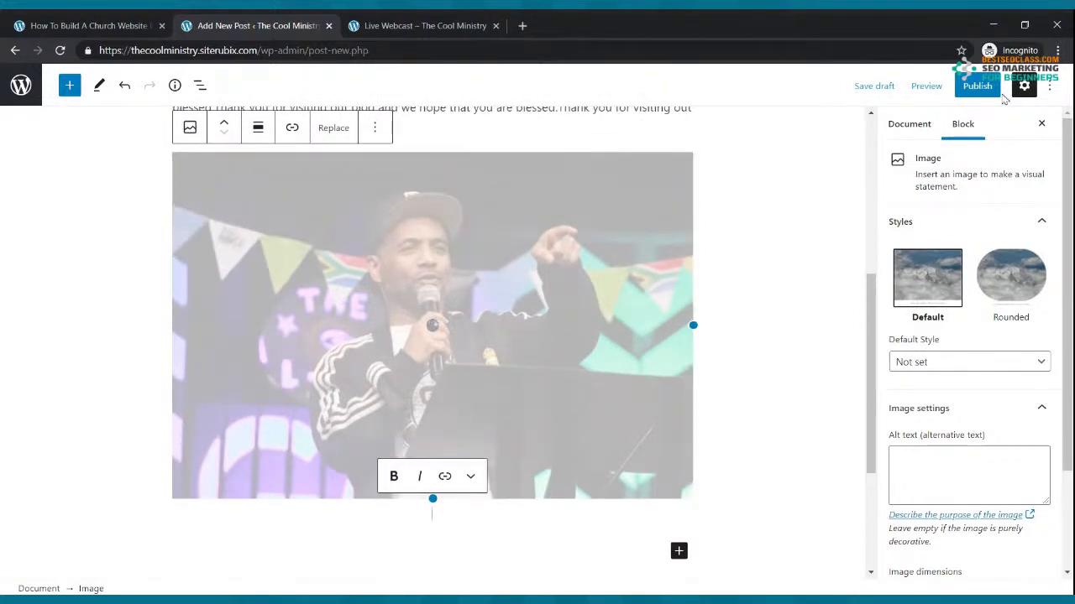
left_click(978, 87)
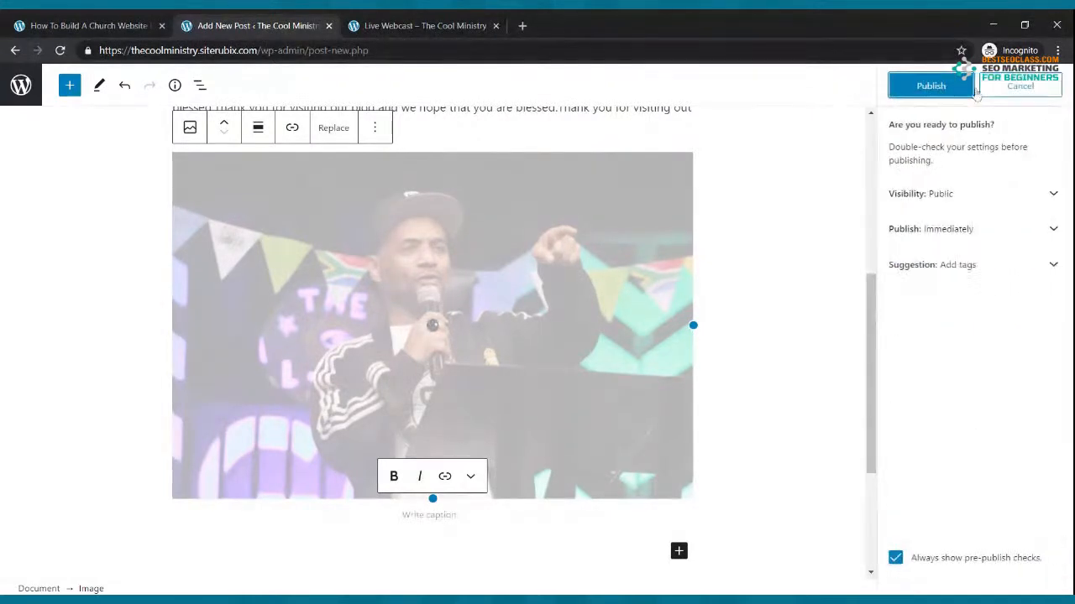
left_click(928, 87)
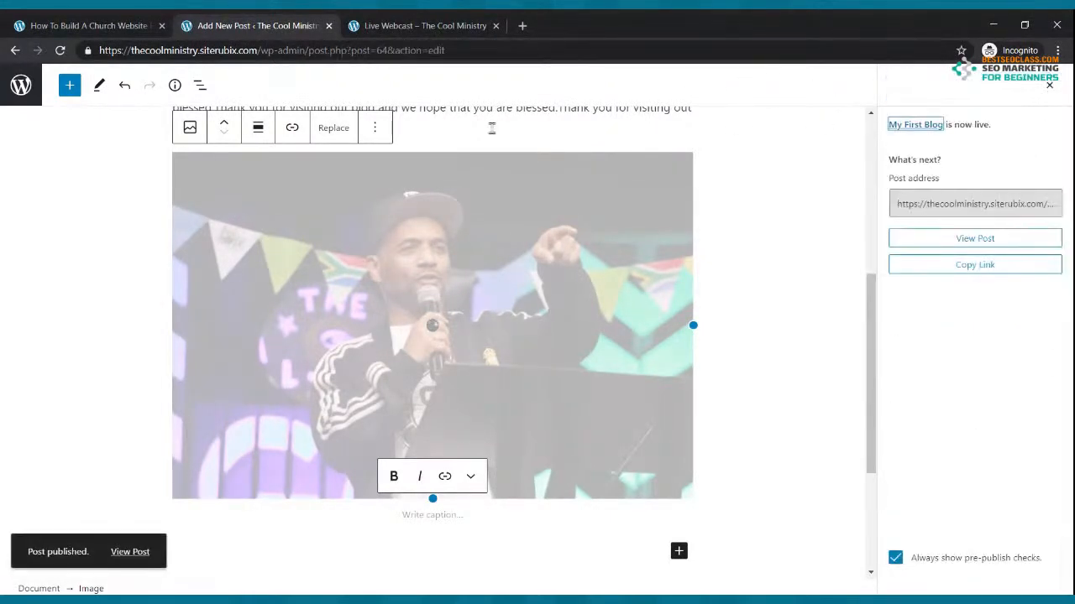
left_click(424, 25)
Open My First Blog from the live site's Blog page, read it, then return to the editor
left_click(318, 163)
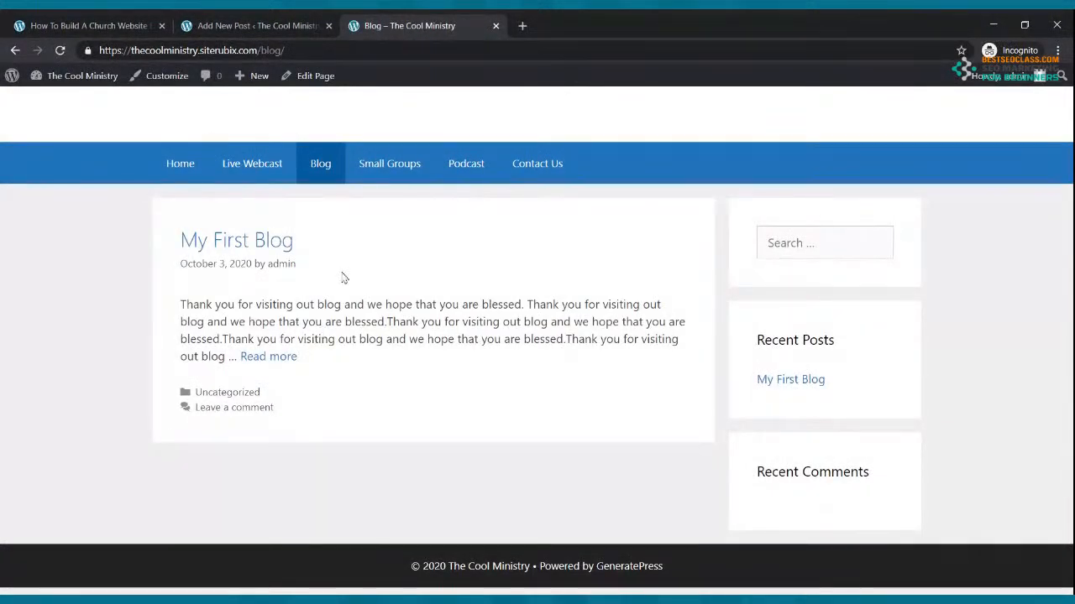
left_click(269, 357)
scroll(369, 313, "down", 3)
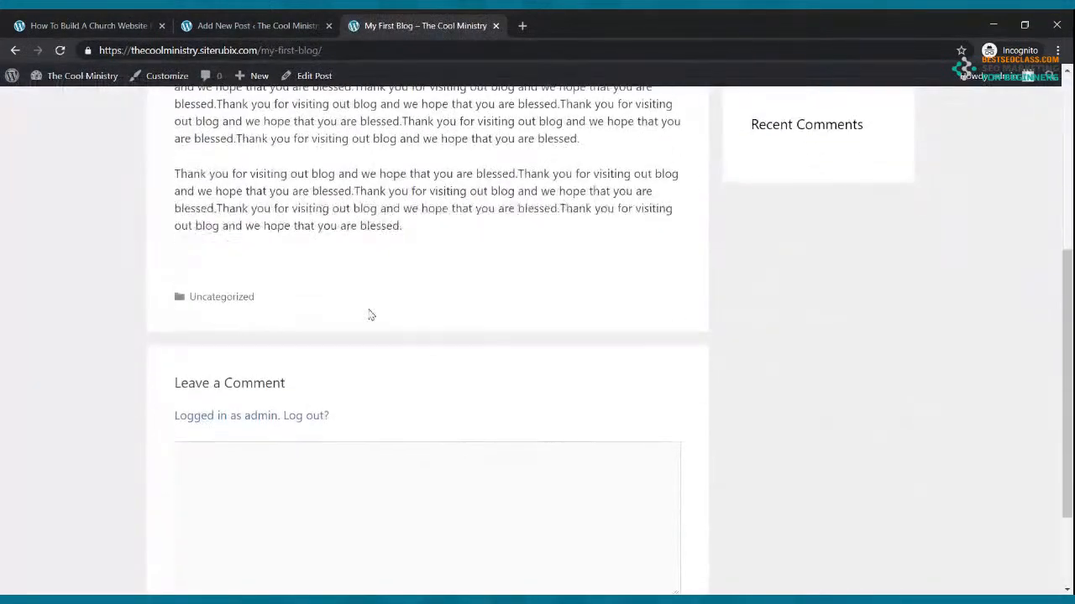
scroll(419, 312, "up", 6)
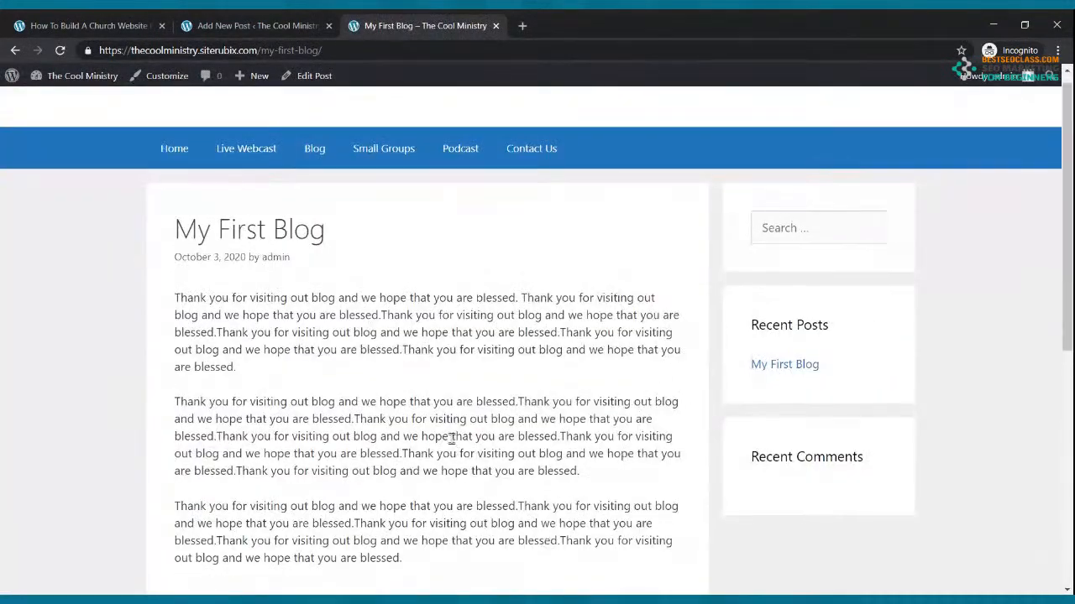
scroll(451, 437, "down", 2)
left_click(256, 25)
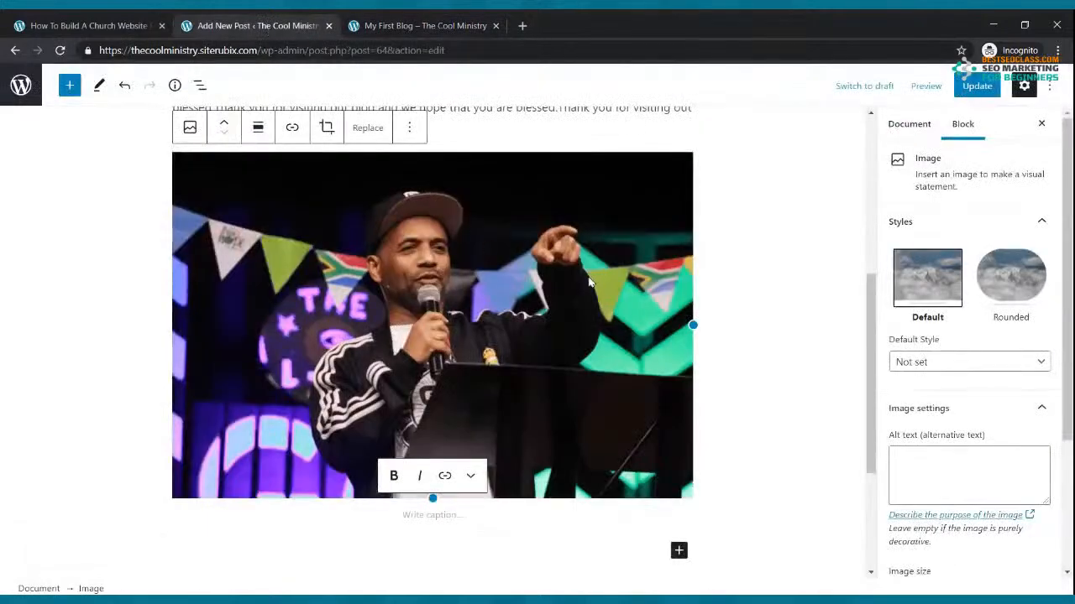
Shrink the speaker photo to under half its width and align it left
scroll(590, 283, "up", 4)
scroll(662, 281, "down", 3)
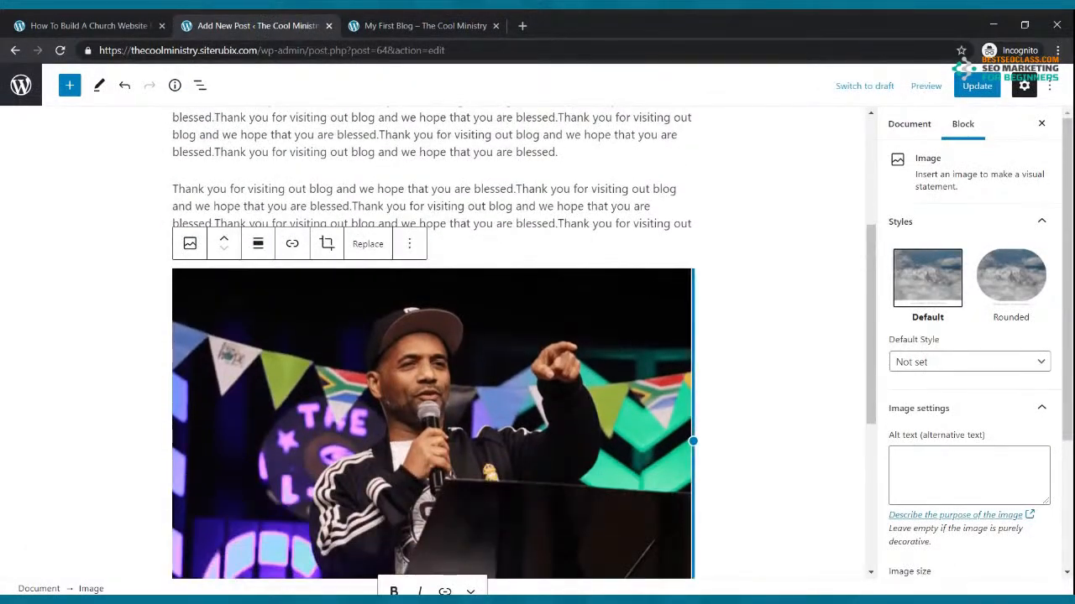
left_click_drag(693, 441, 402, 420)
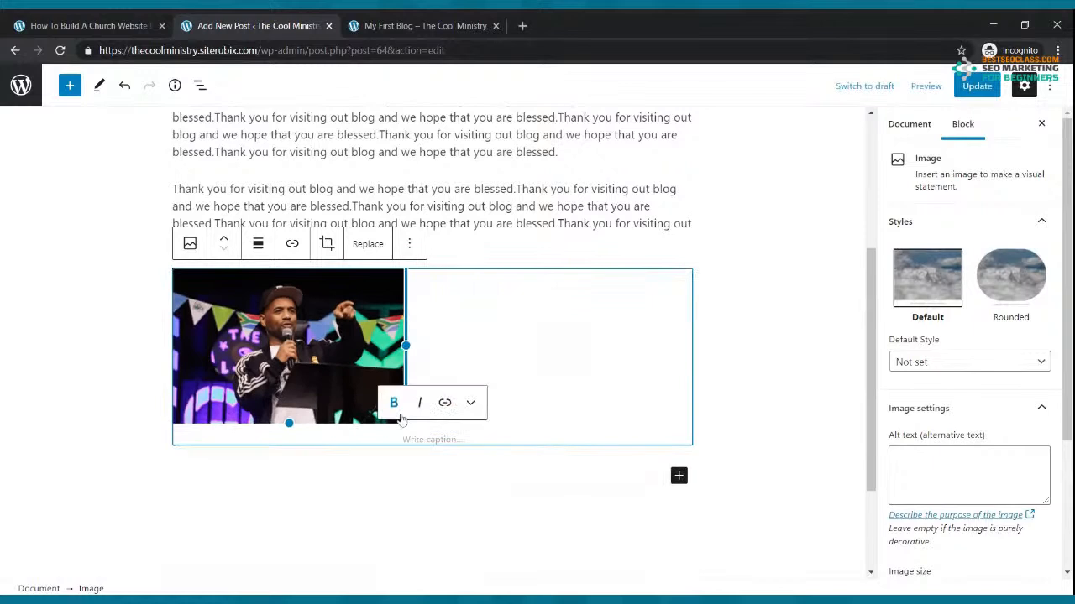
left_click(410, 244)
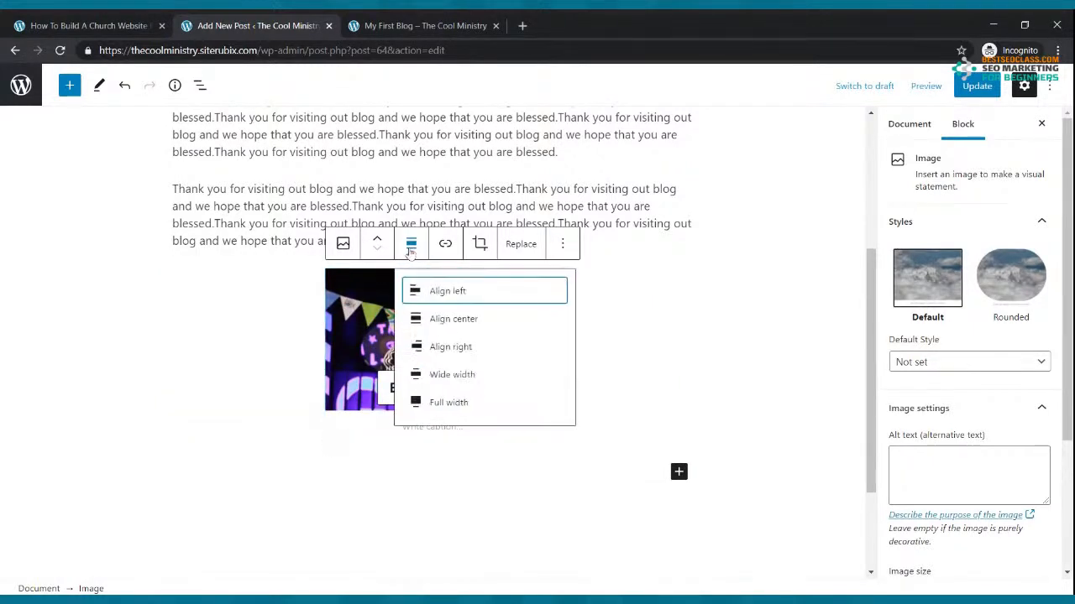
left_click(445, 291)
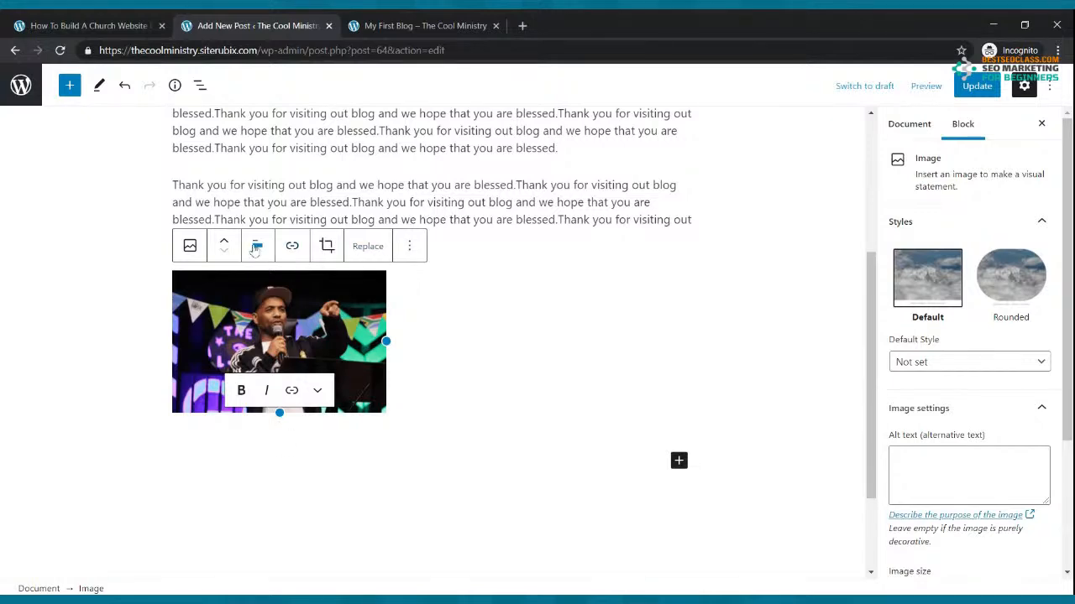
Move the photo up two blocks beside the second paragraph and update the post
left_click(225, 242)
left_click(226, 242)
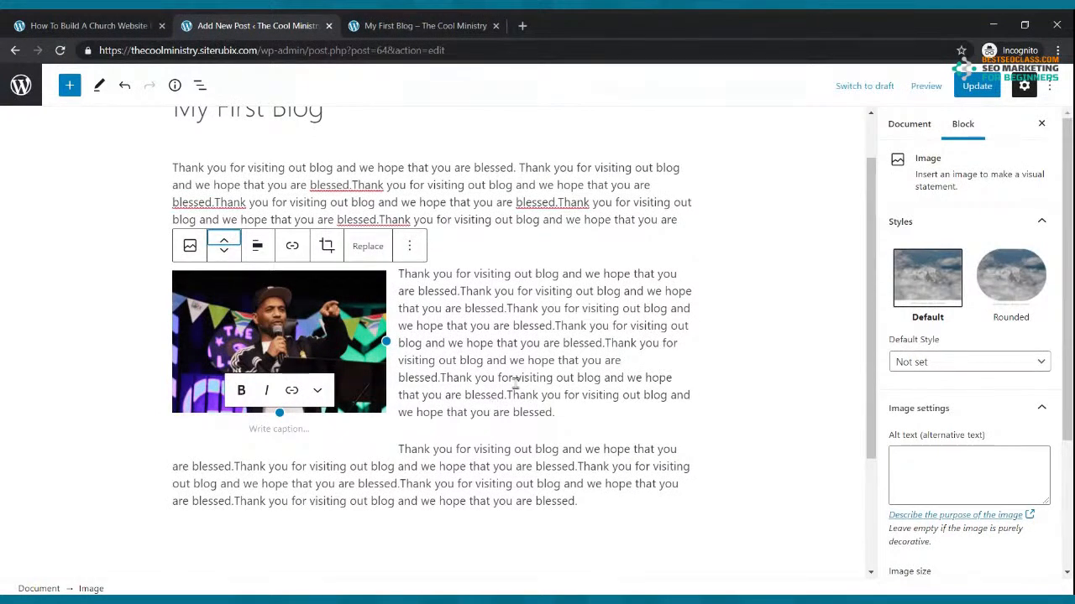
left_click(977, 87)
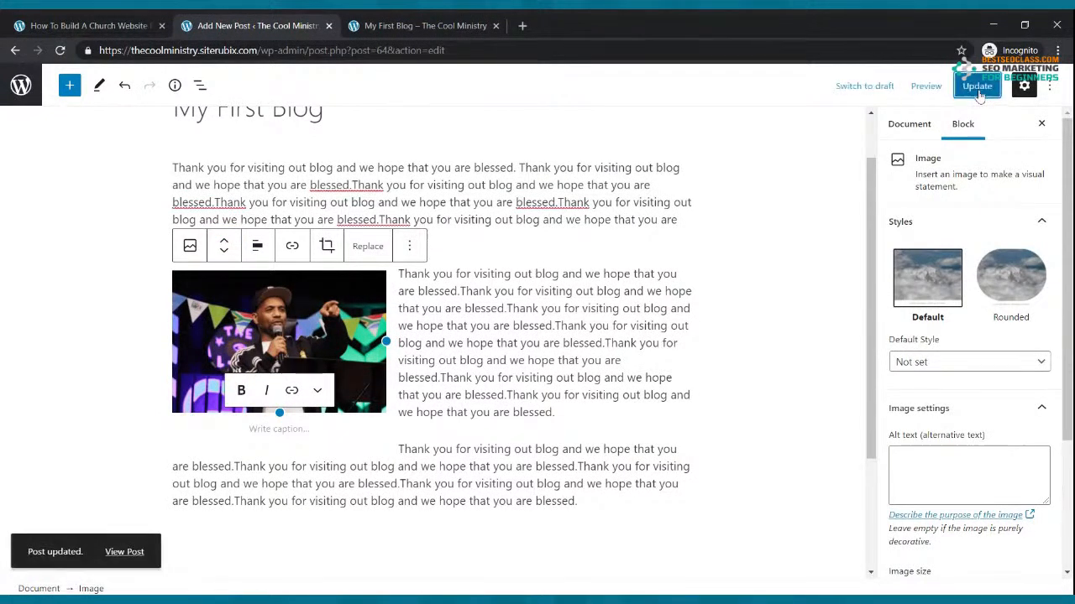
scroll(391, 188, "down", 2)
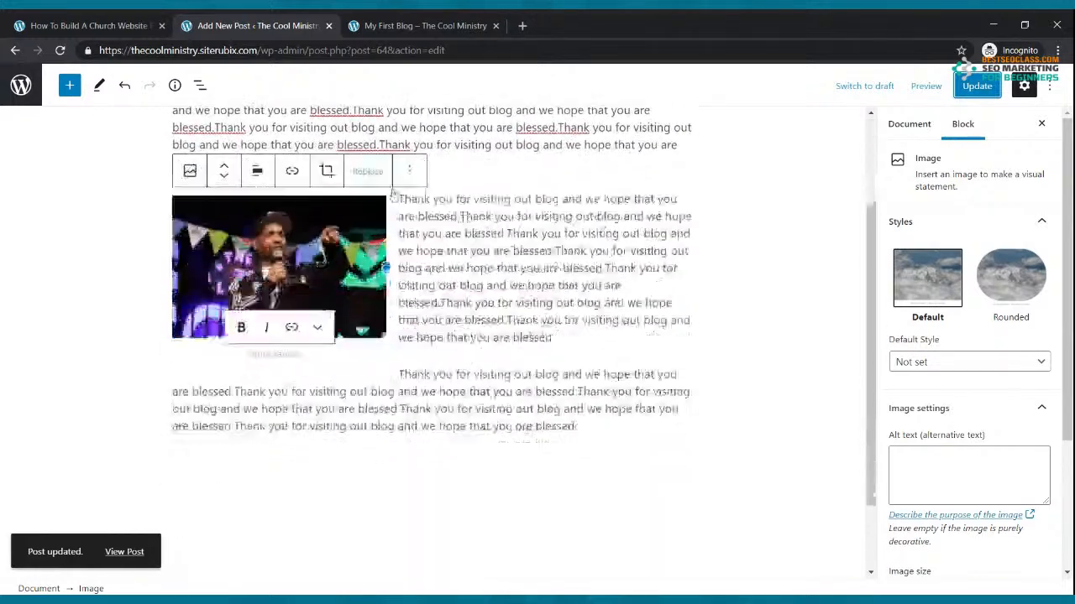
left_click(412, 20)
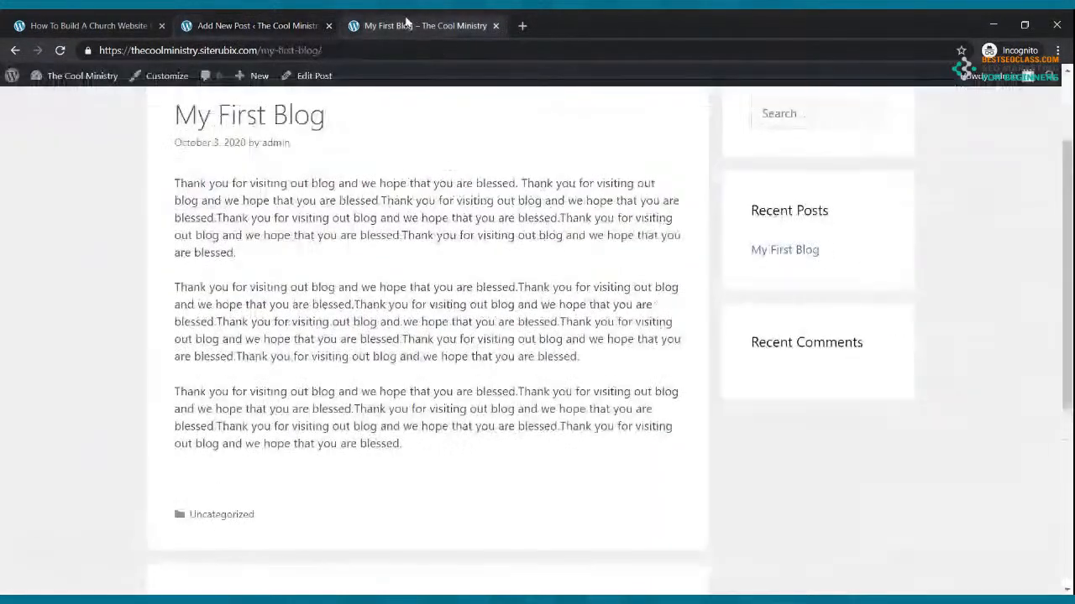
left_click(60, 51)
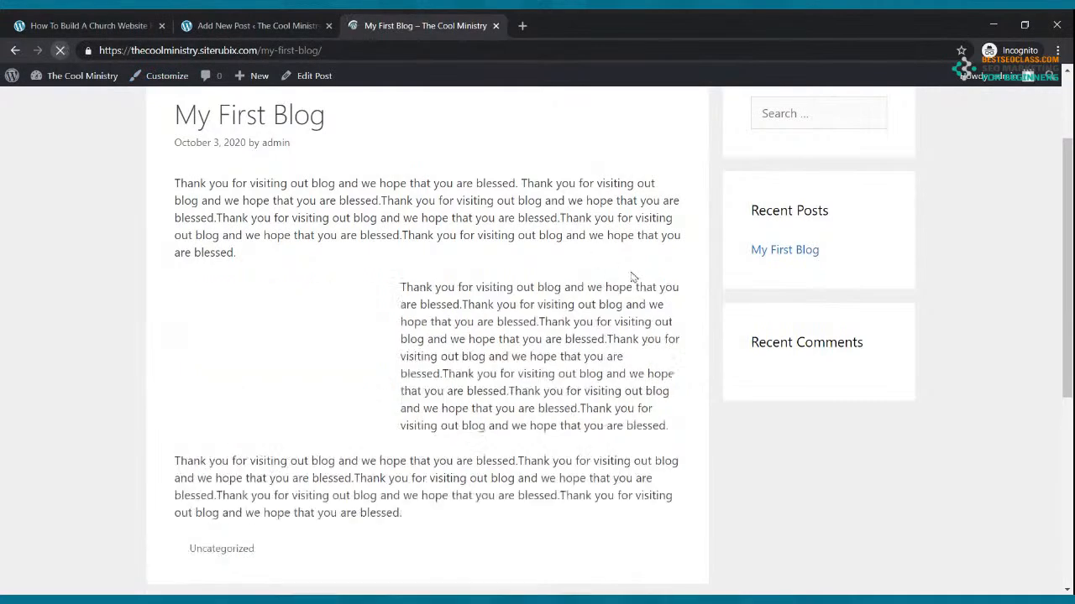
scroll(636, 280, "down", 2)
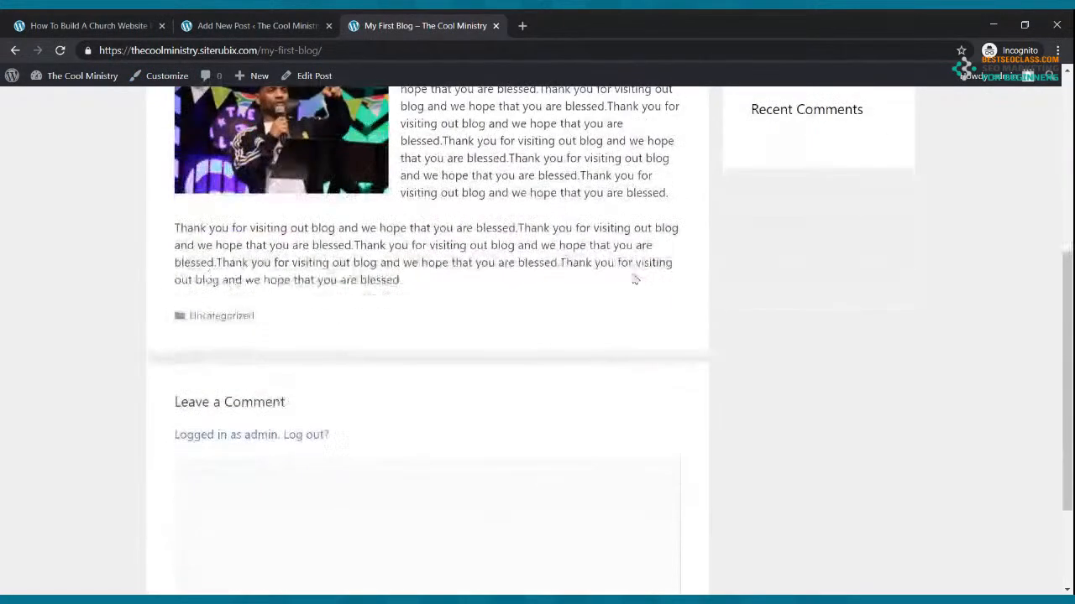
scroll(635, 280, "up", 4)
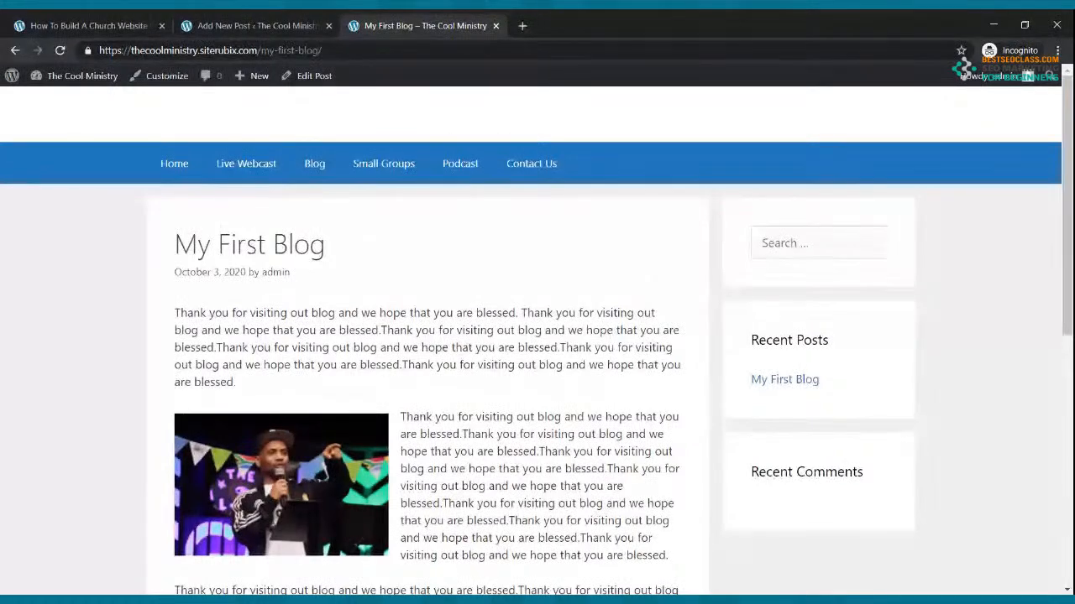
left_click(223, 25)
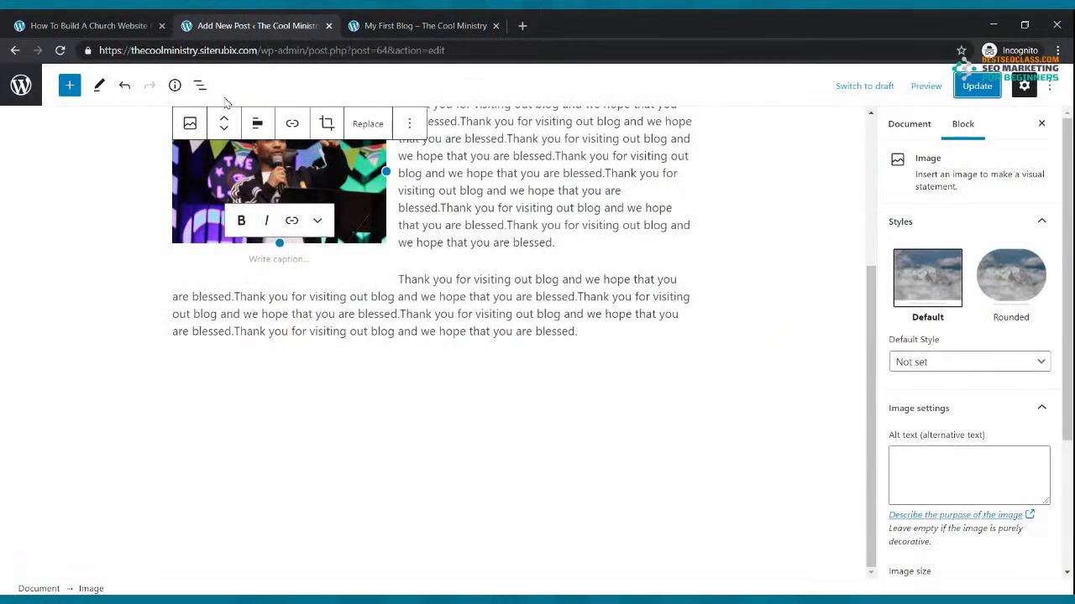
Start a new post titled 'My Second Blog'
left_click(15, 50)
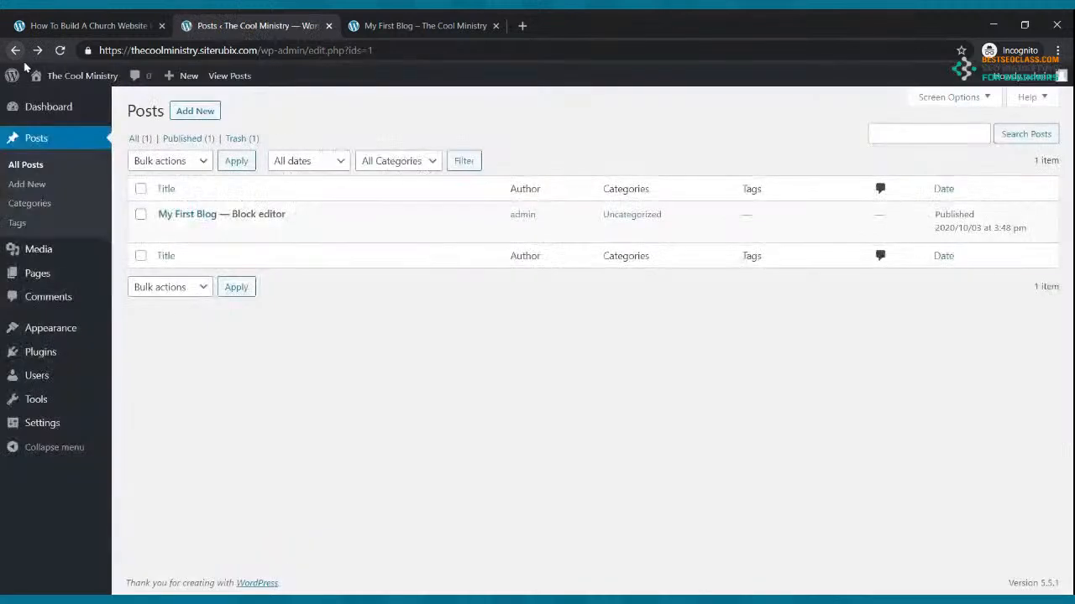
left_click(189, 112)
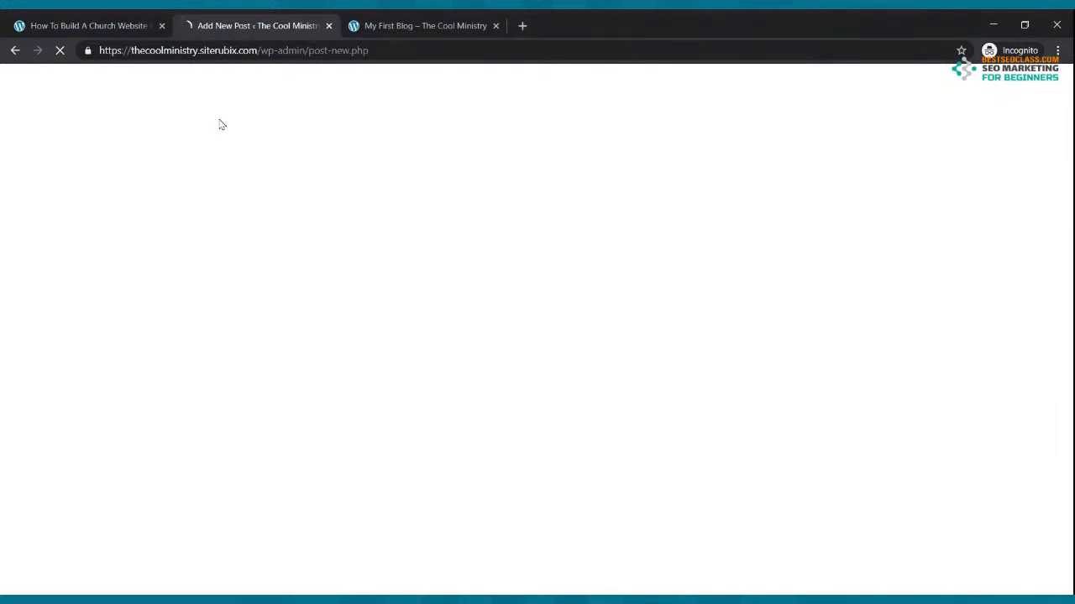
type("M")
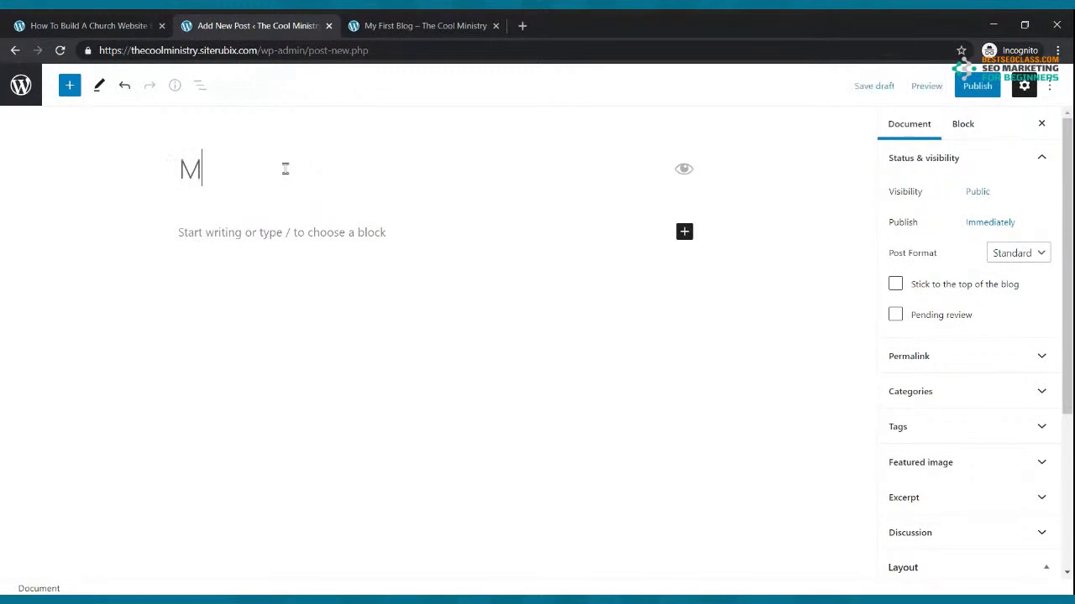
type("y Second Blog")
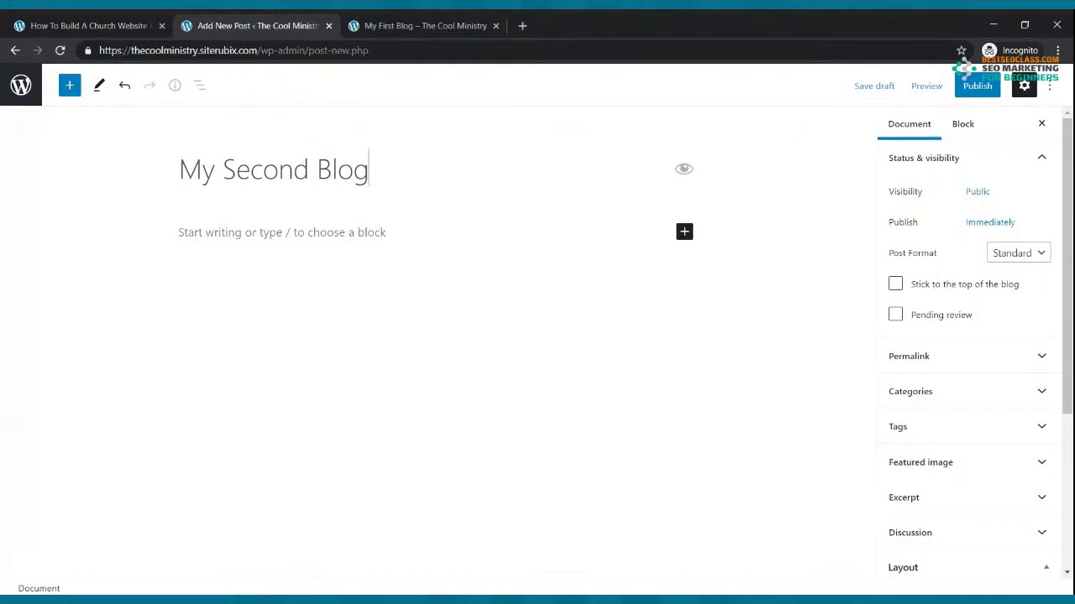
Fill the body with three paragraphs of the pasted thank-you sentence and publish the post
left_click(284, 224)
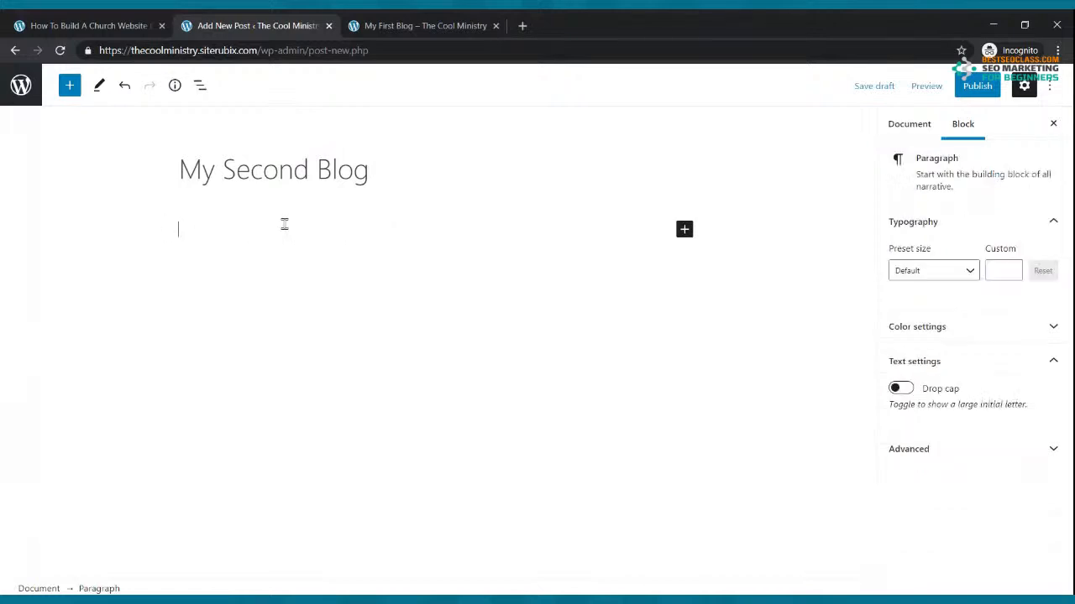
type("Thank you for visiting out blog and we hope that you are blessed.")
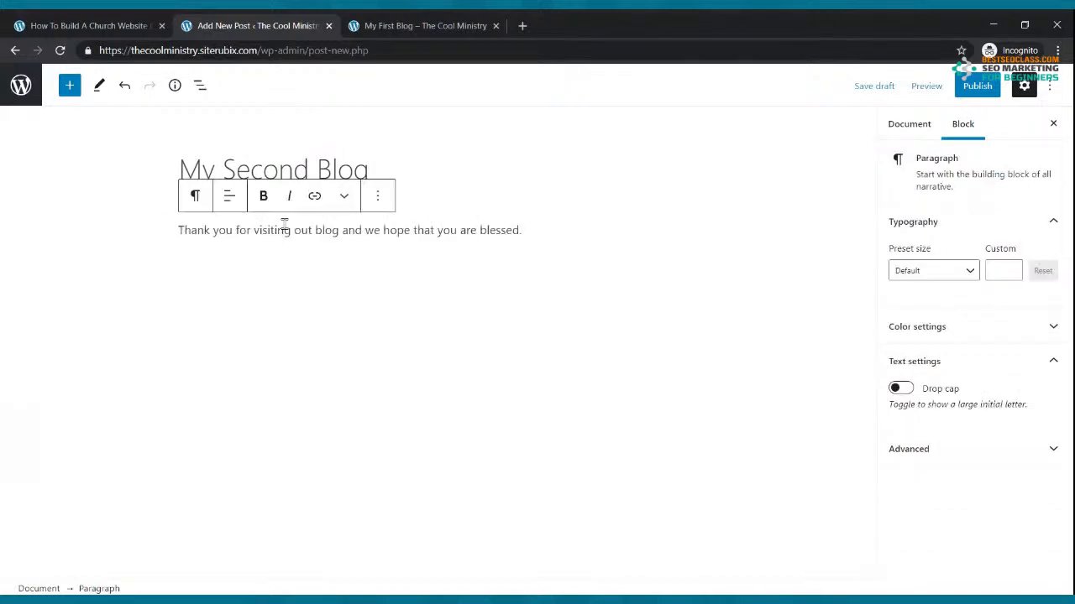
key("ctrl+v")
key("ctrl+v")
key("ctrl+v")
key("ctrl+v")
key("ctrl+v")
key("Return")
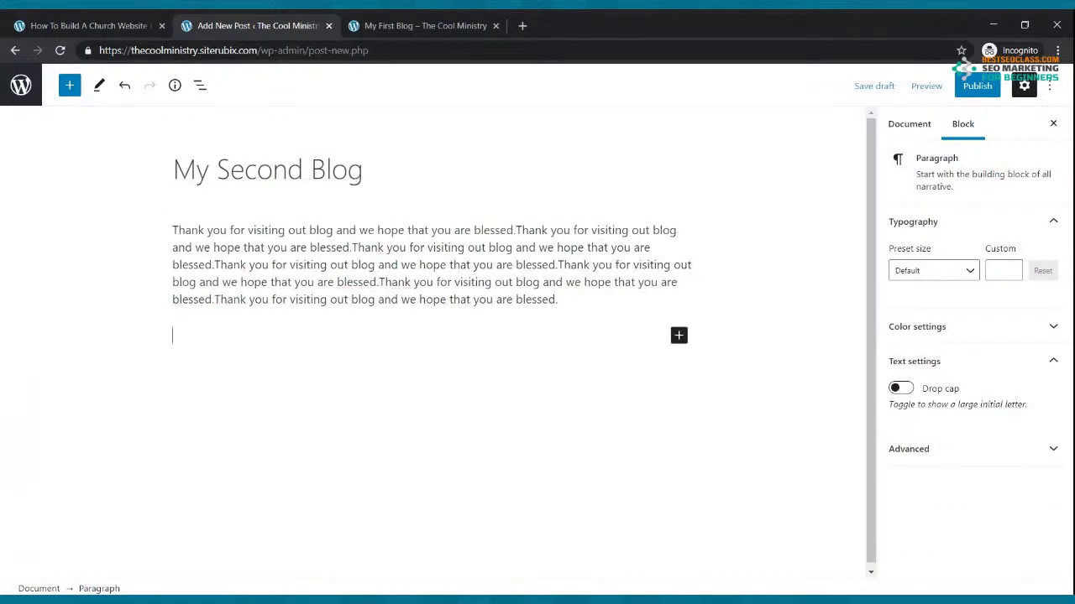
key("ctrl+v")
key("ctrl+v")
key("ctrl+v")
key("ctrl+v")
key("ctrl+v")
key("ctrl+v")
key("ctrl+v")
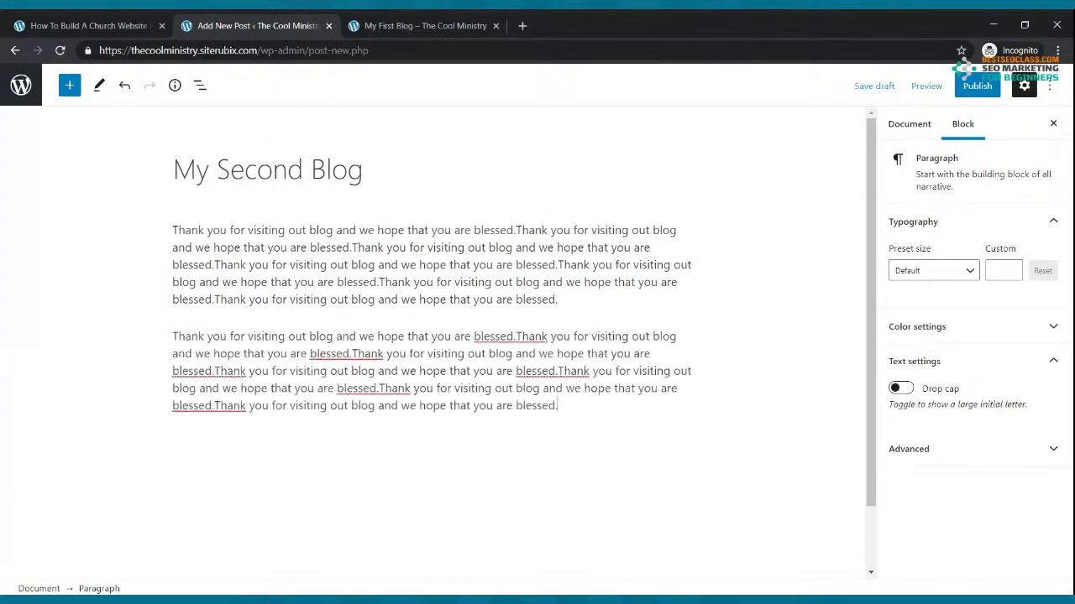
key("Return")
type("Thank you for visiting out blog and we hope that you are blessed.")
key("ctrl+v")
key("ctrl+v")
key("ctrl+v")
key("ctrl+v")
key("ctrl+v")
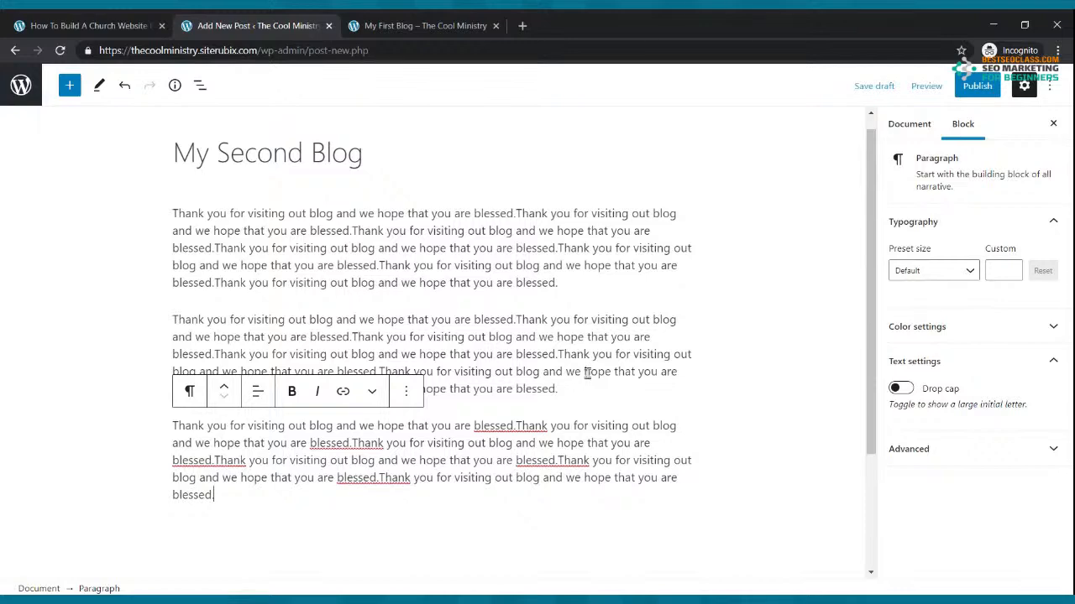
left_click(976, 86)
left_click(932, 85)
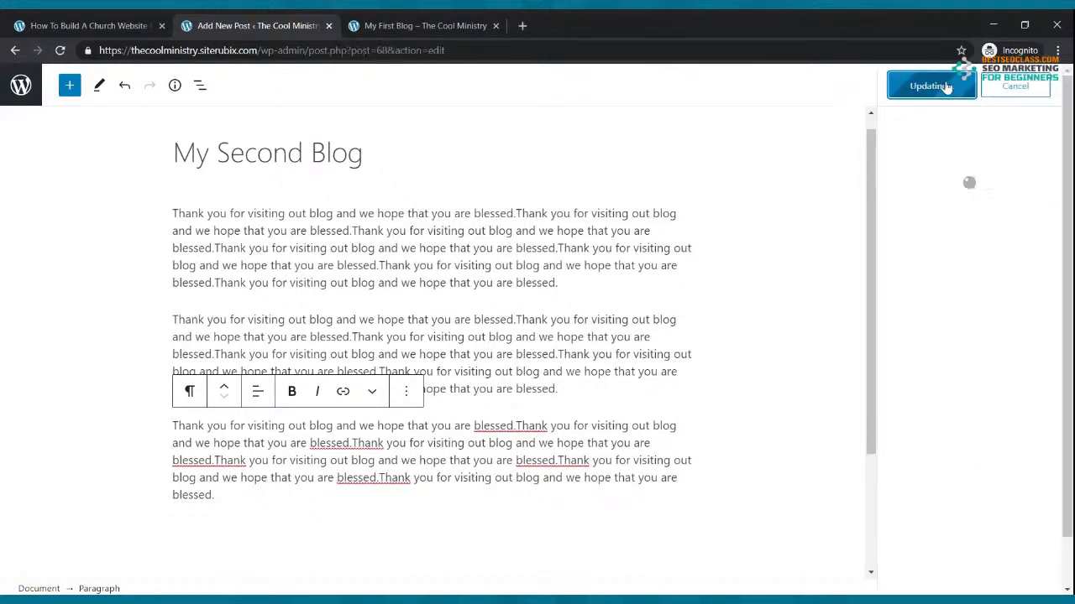
Reload the live site, read My Second Blog from the Blog page, visit Home, and return to Posts
left_click(420, 25)
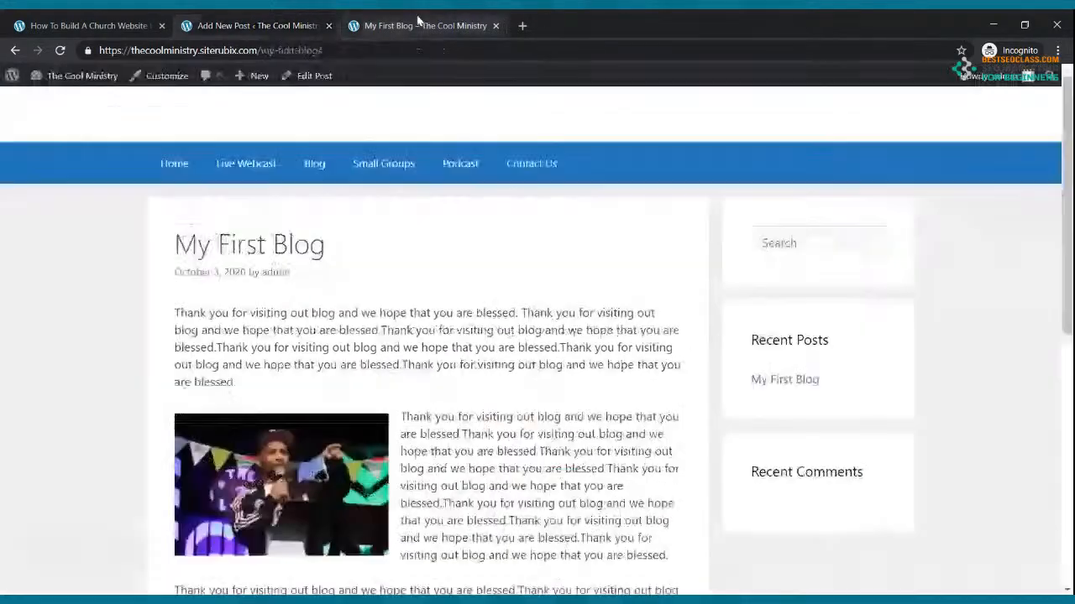
left_click(60, 50)
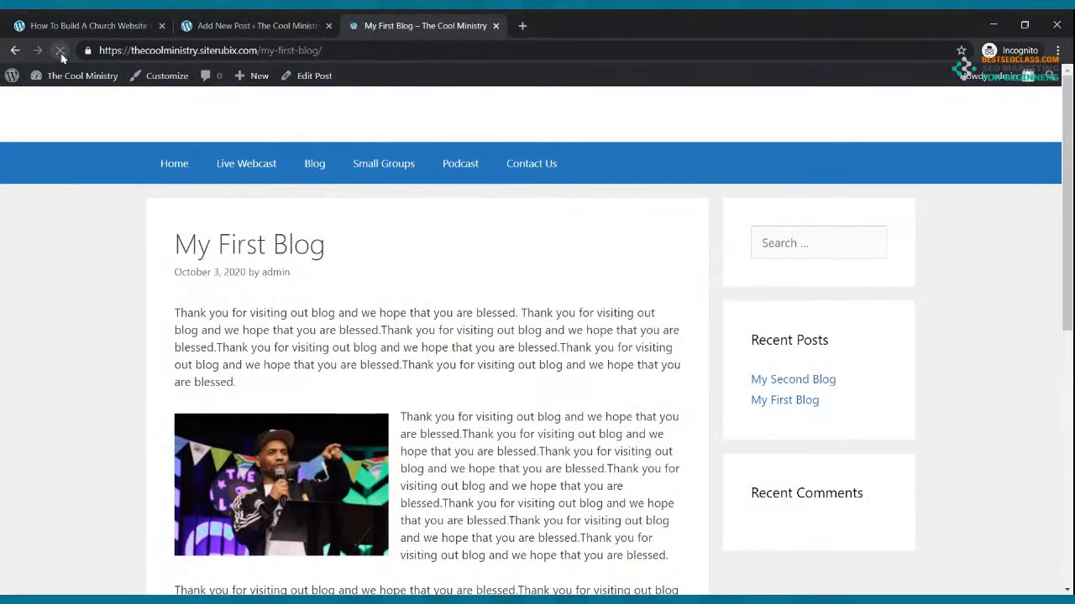
left_click(319, 163)
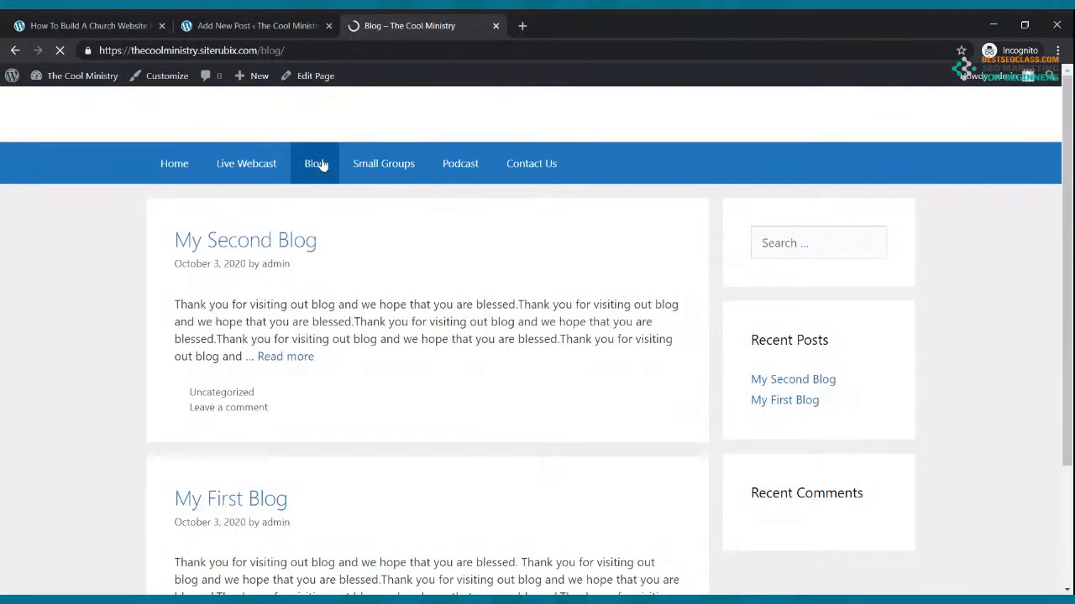
scroll(272, 426, "down", 1)
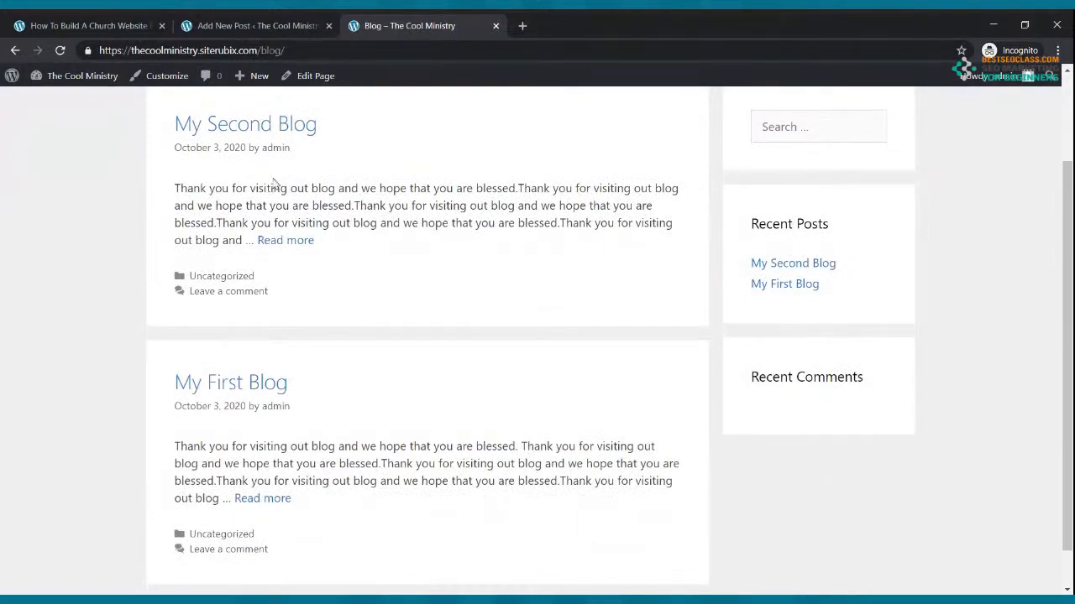
left_click_drag(293, 256, 290, 245)
left_click(291, 244)
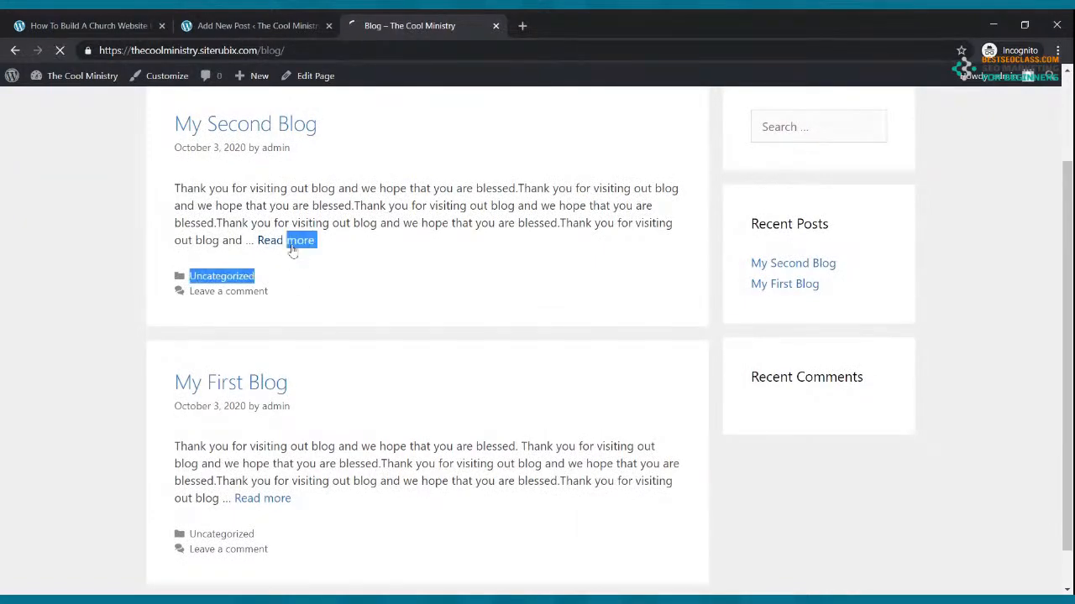
scroll(411, 272, "down", 2)
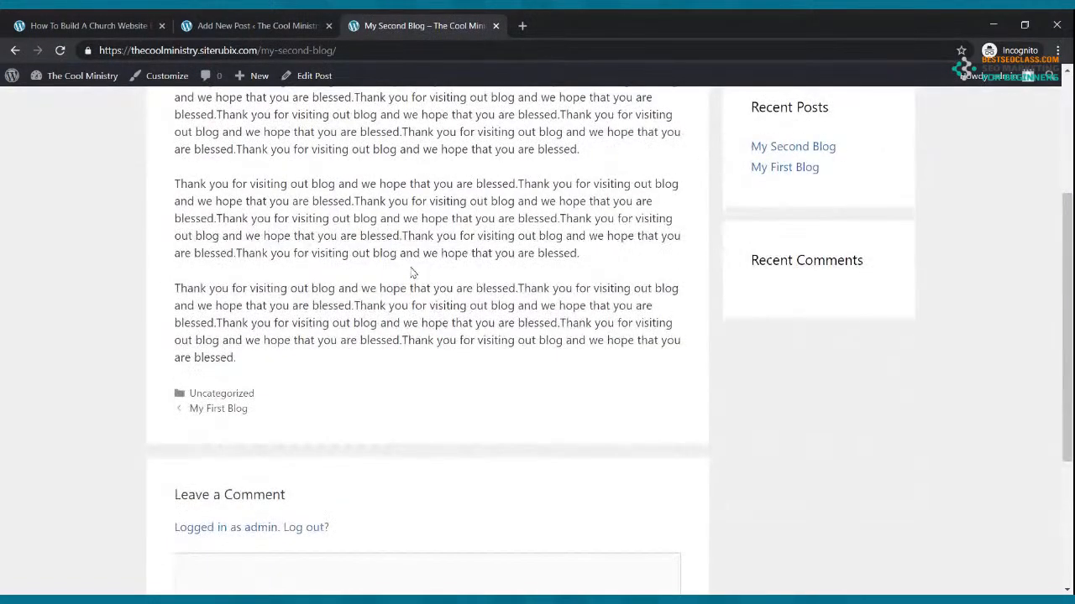
scroll(411, 272, "up", 2)
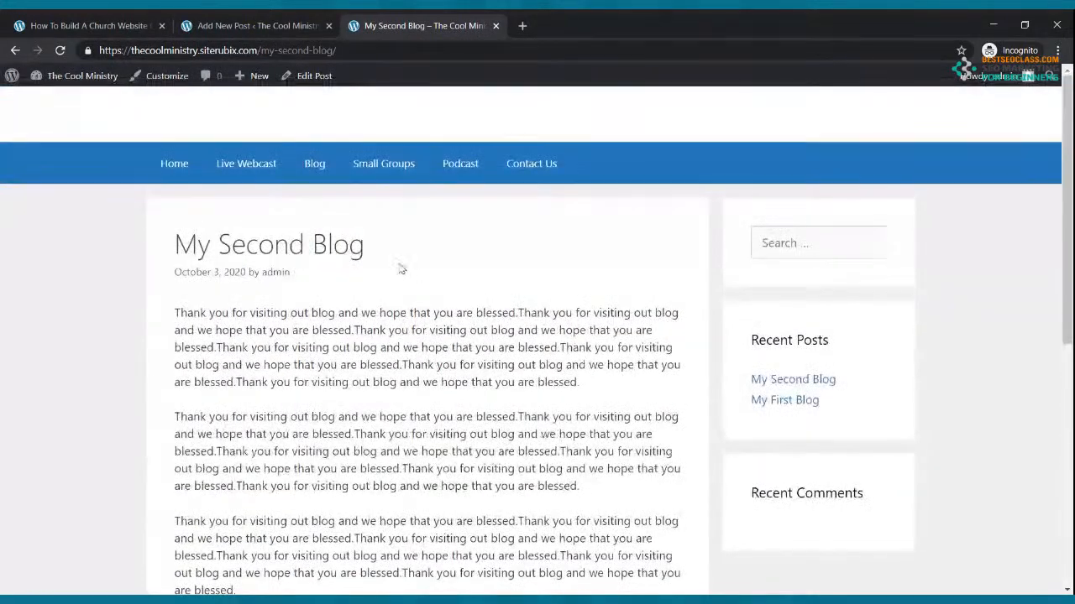
left_click(176, 165)
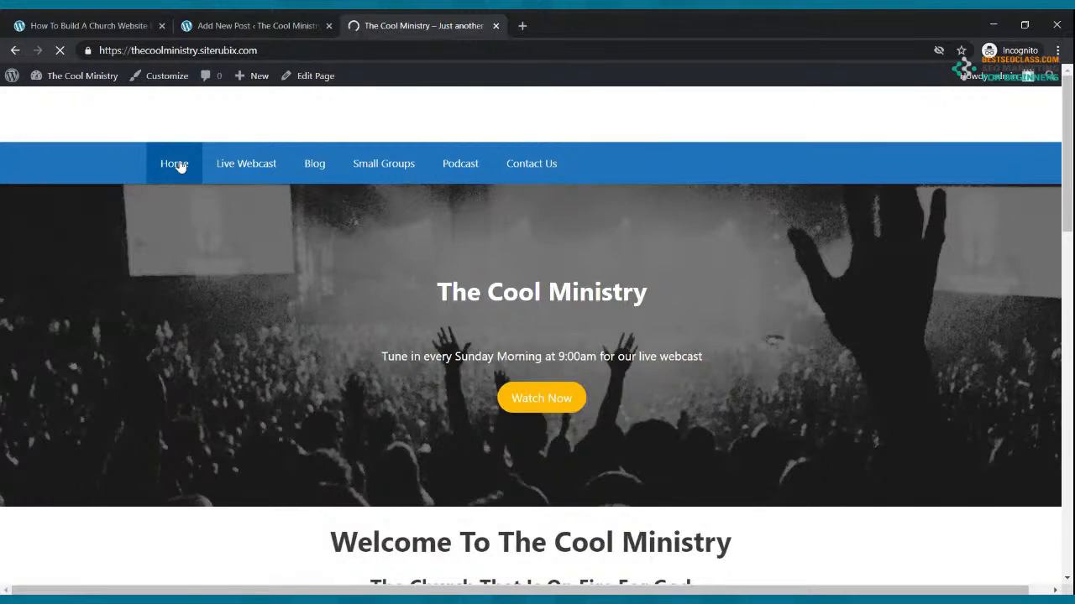
left_click(205, 21)
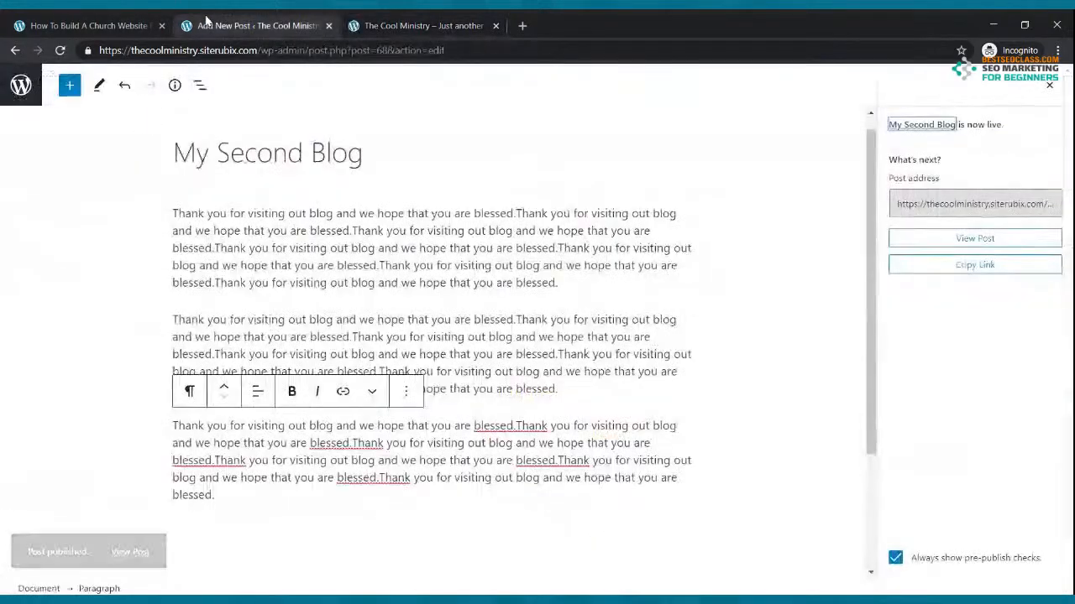
left_click(17, 52)
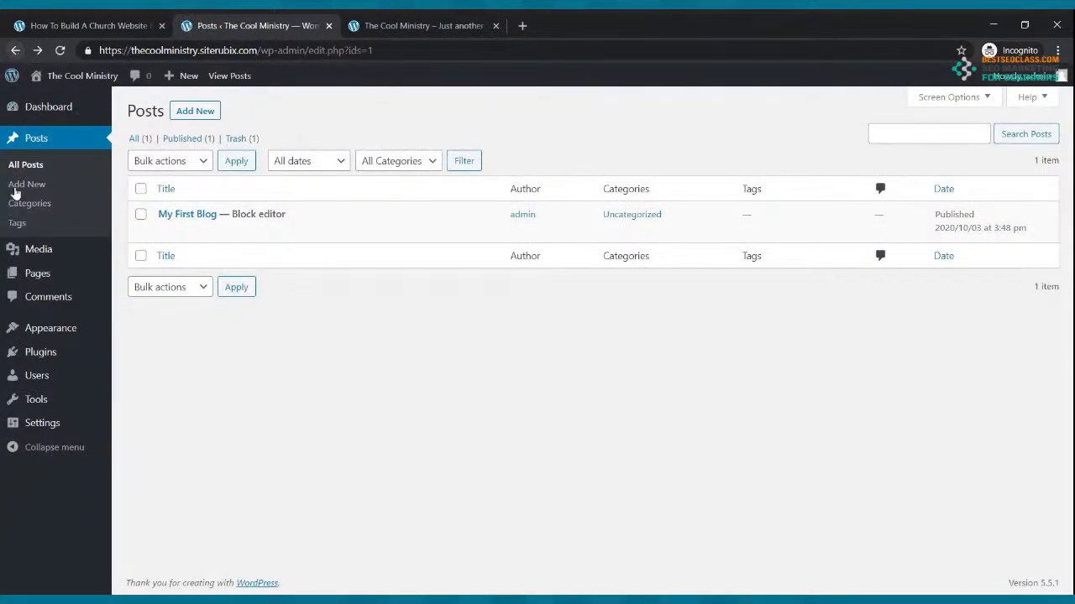
From the Pages list, open Small Groups in the block editor to add a block
left_click(38, 274)
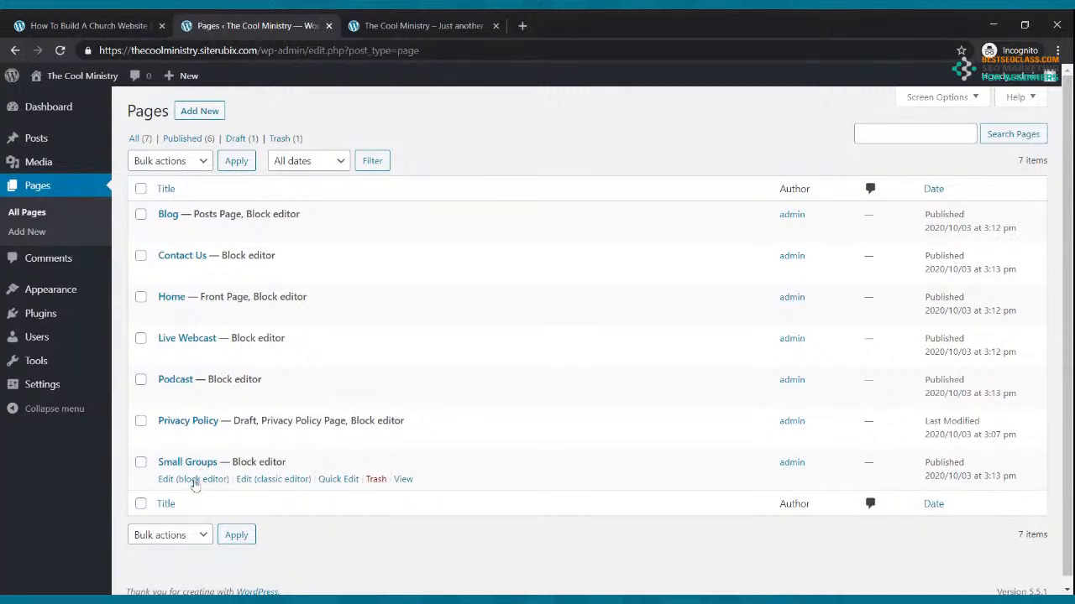
left_click(193, 480)
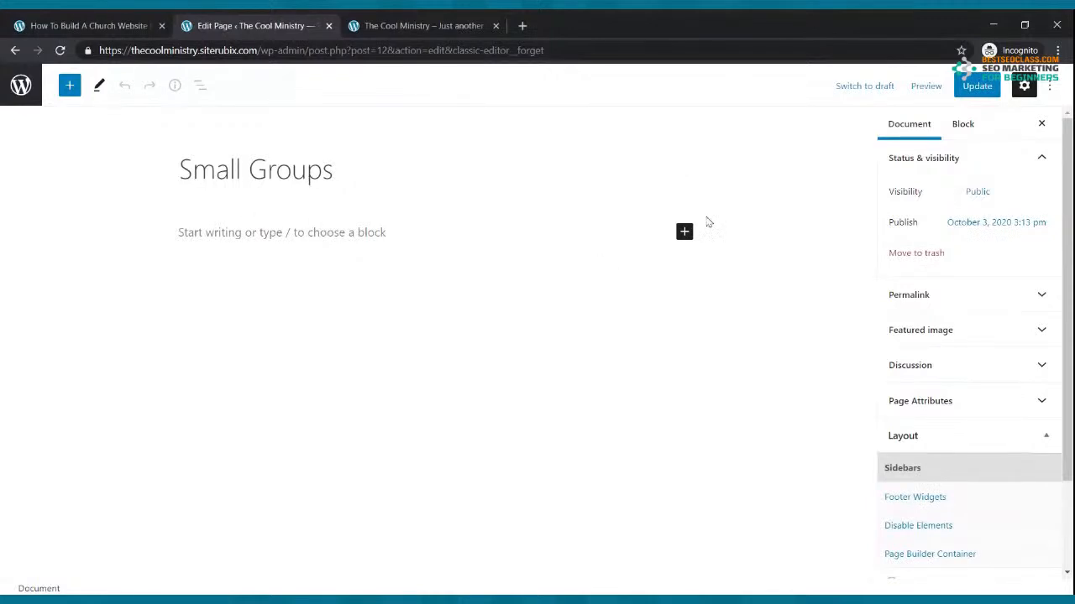
left_click(684, 232)
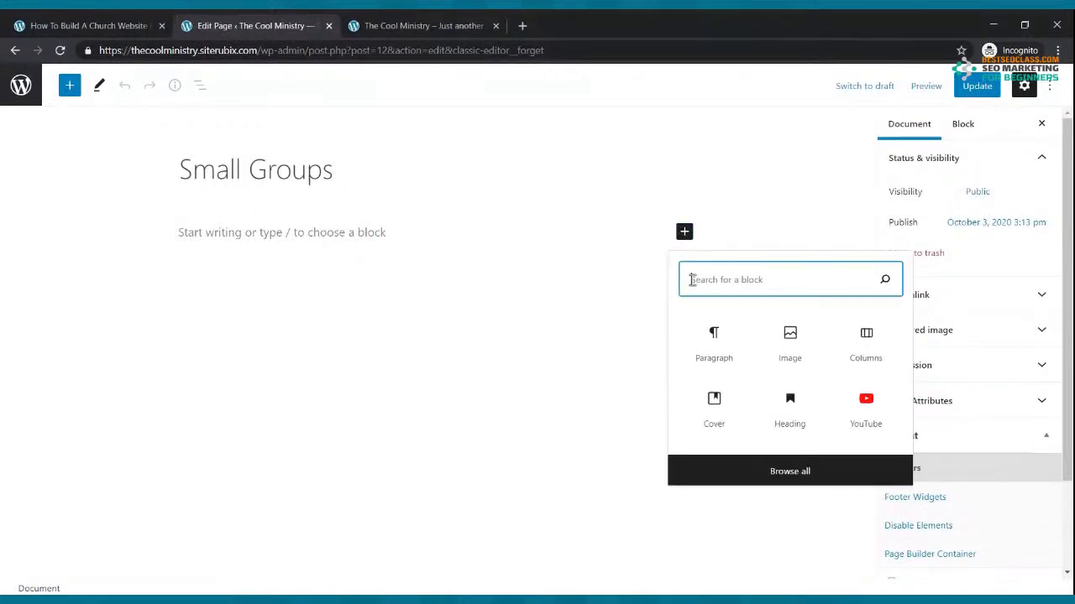
Add a 33/33/33 three-column layout with a paragraph in the first column
left_click(865, 351)
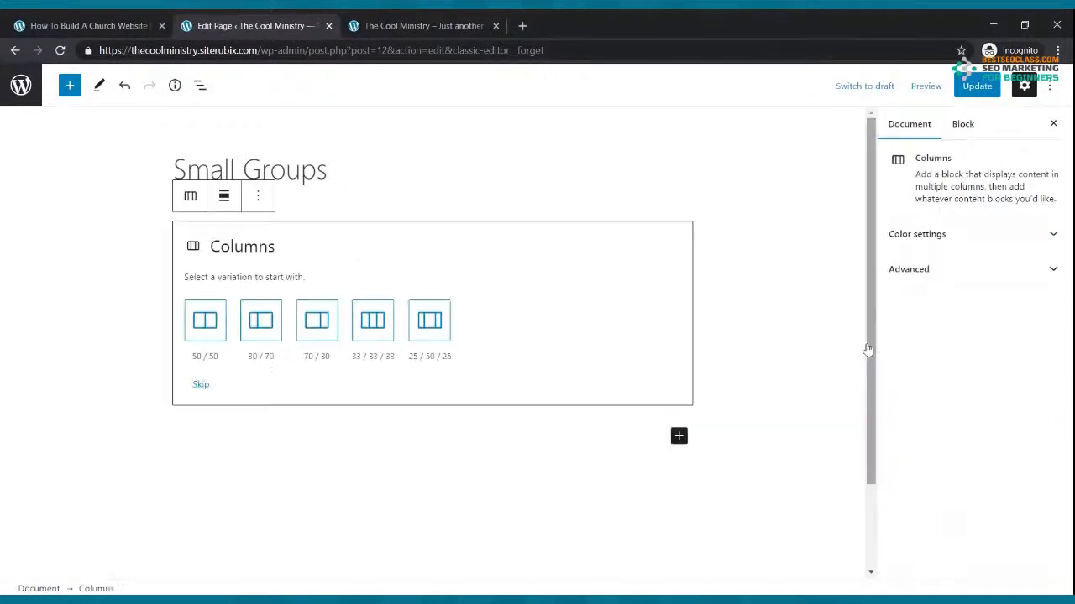
left_click(375, 327)
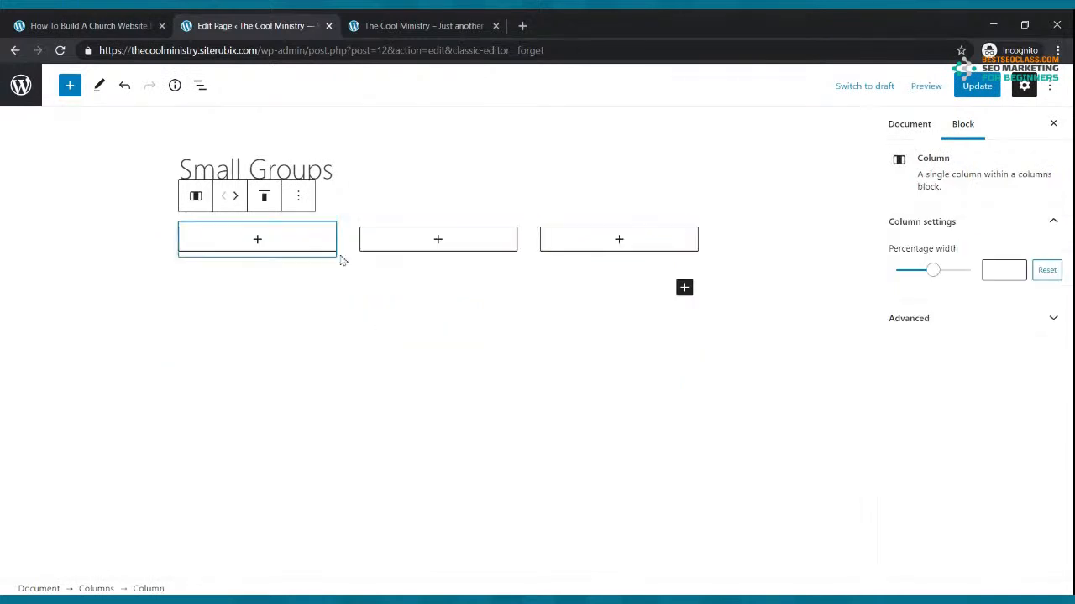
left_click(259, 239)
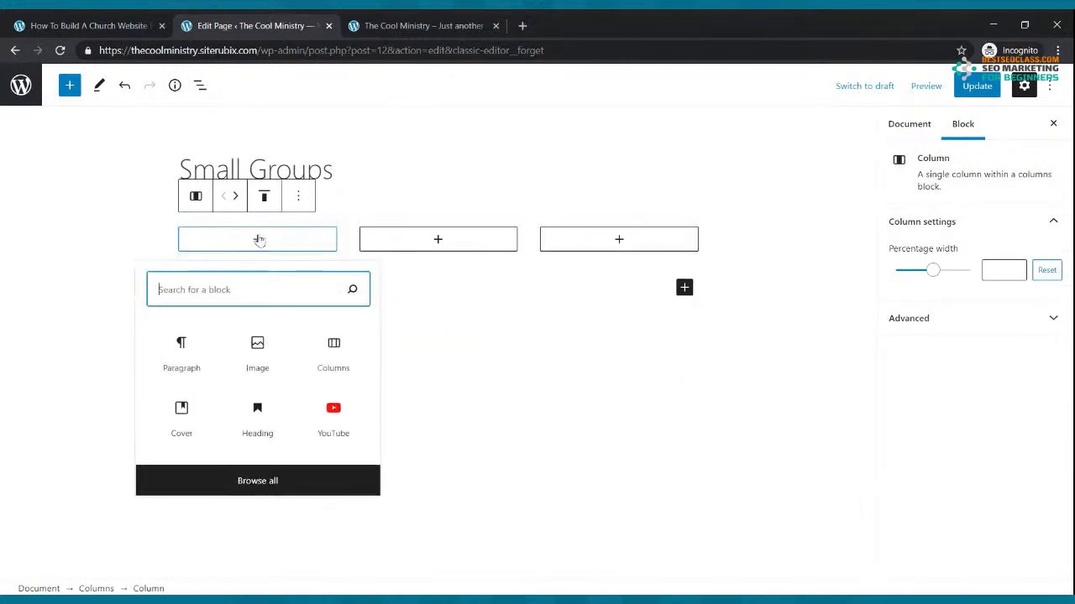
left_click(181, 351)
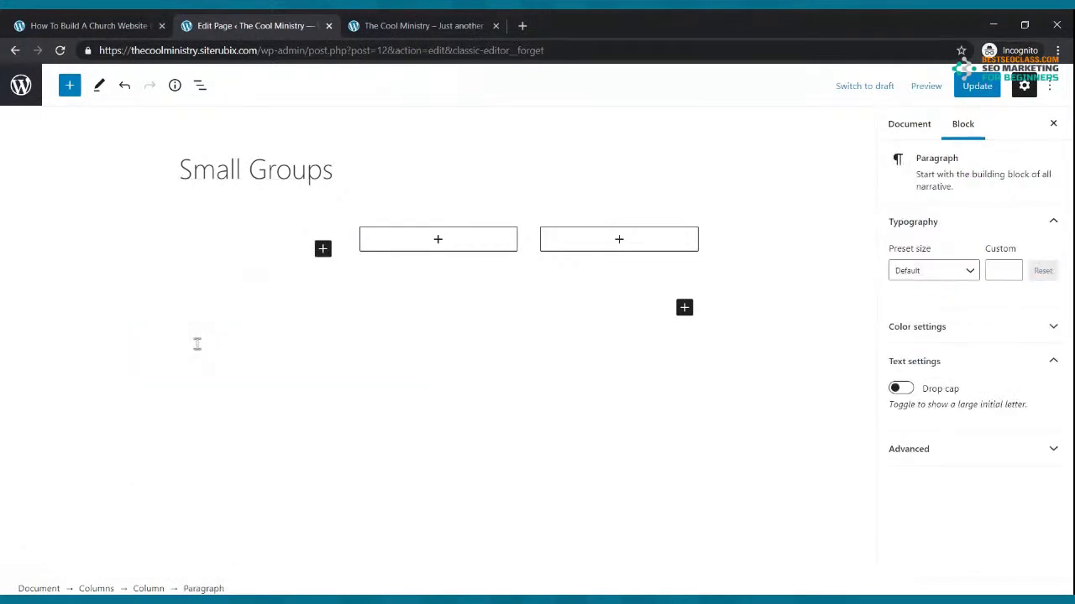
List The Cool Small Group, 123 Voortrekker Rd in the Goodwood Mall, Tuesdays 7:00pm, a contact number; update
type("Name")
type(": The Cool Small Group")
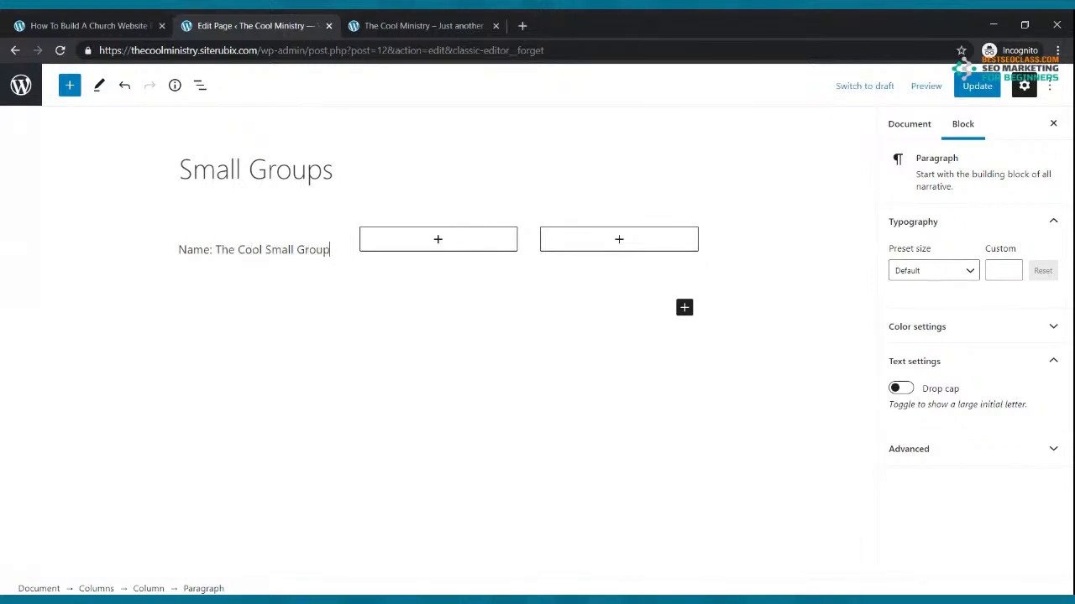
key("Return")
key("Return")
type("Where: 123 Voortrekker Rd in the Goodwood")
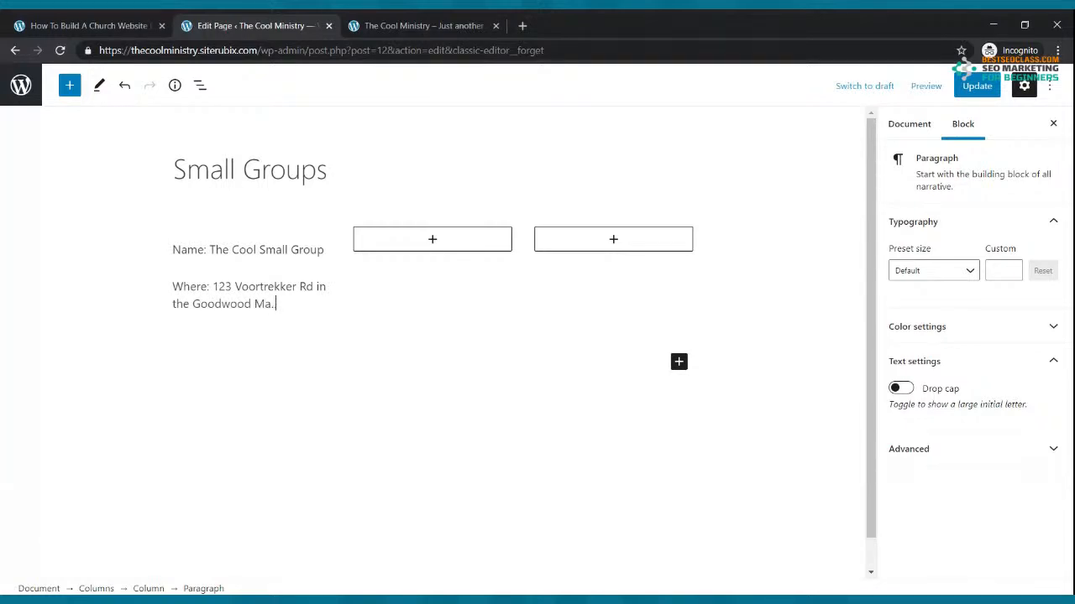
type(" Mall")
key("Return")
type("Whe")
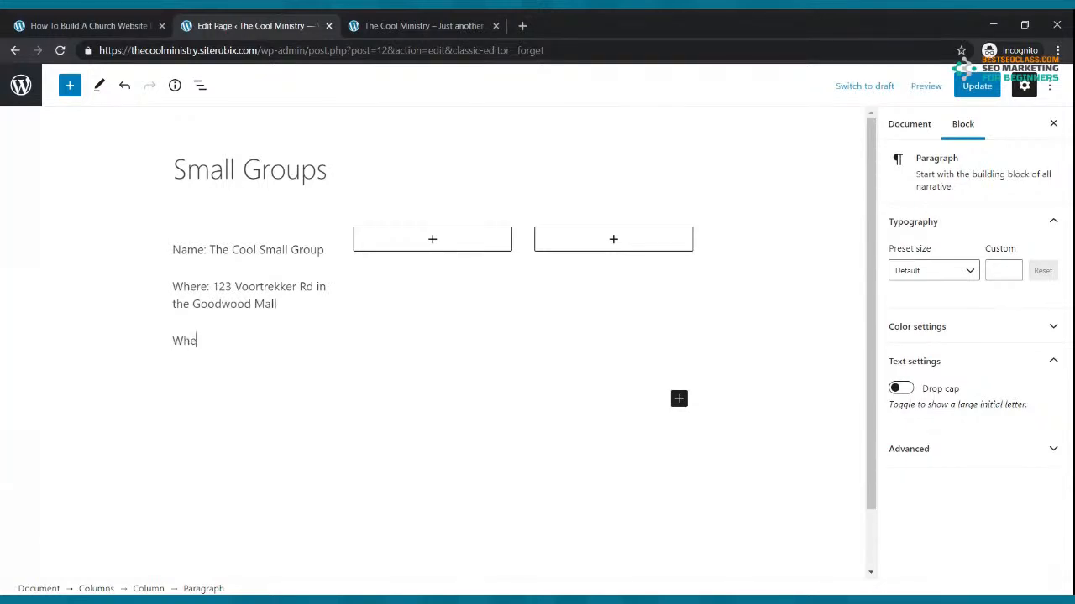
type("n: Every Tuesday at")
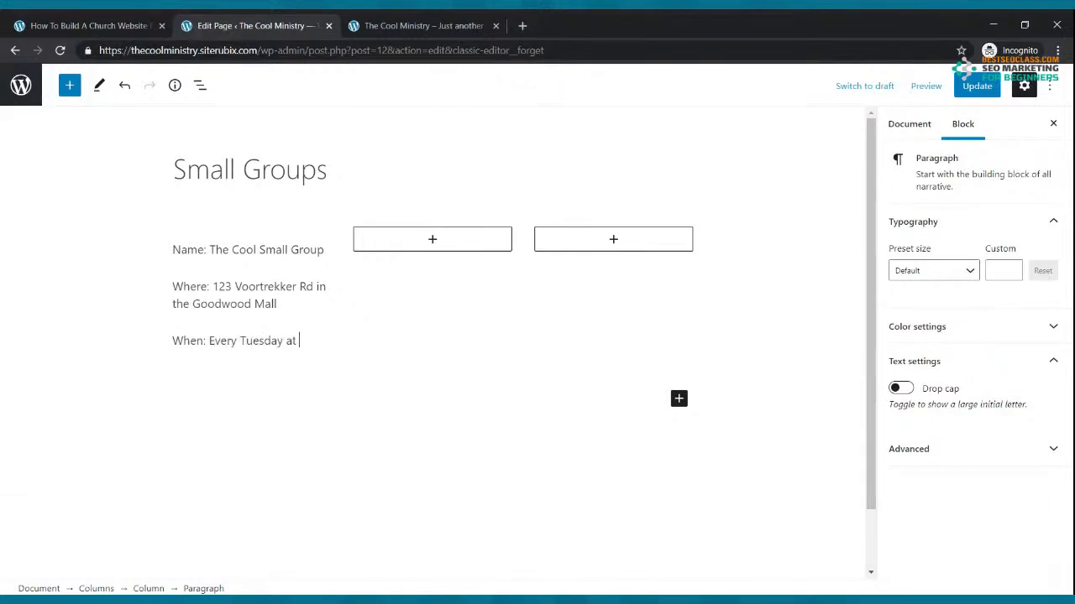
type(" 7:00pm")
key("Return")
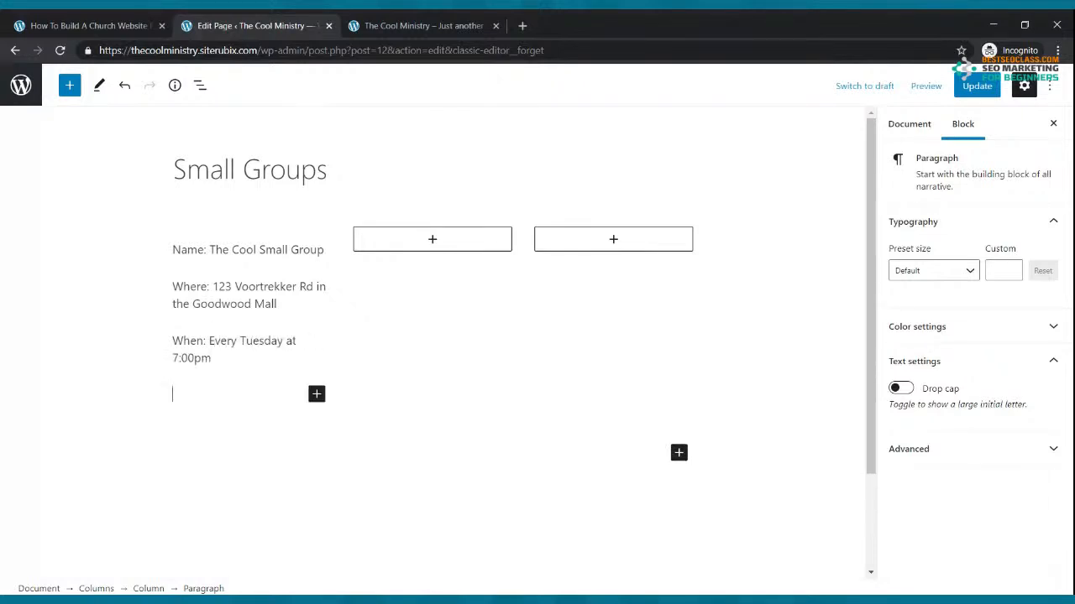
type("Contact: (061) 40")
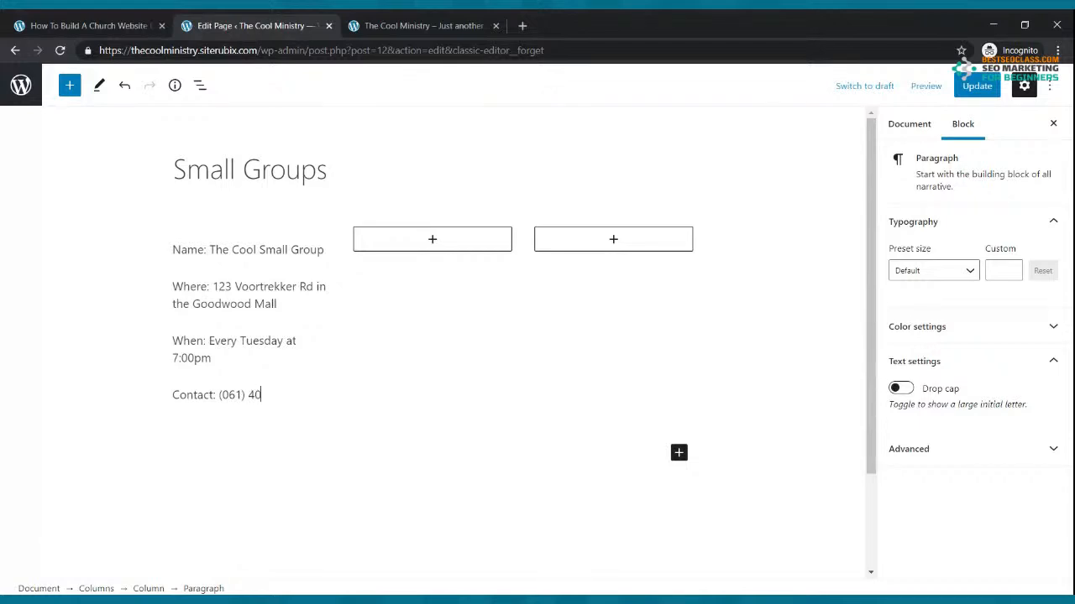
type("74")
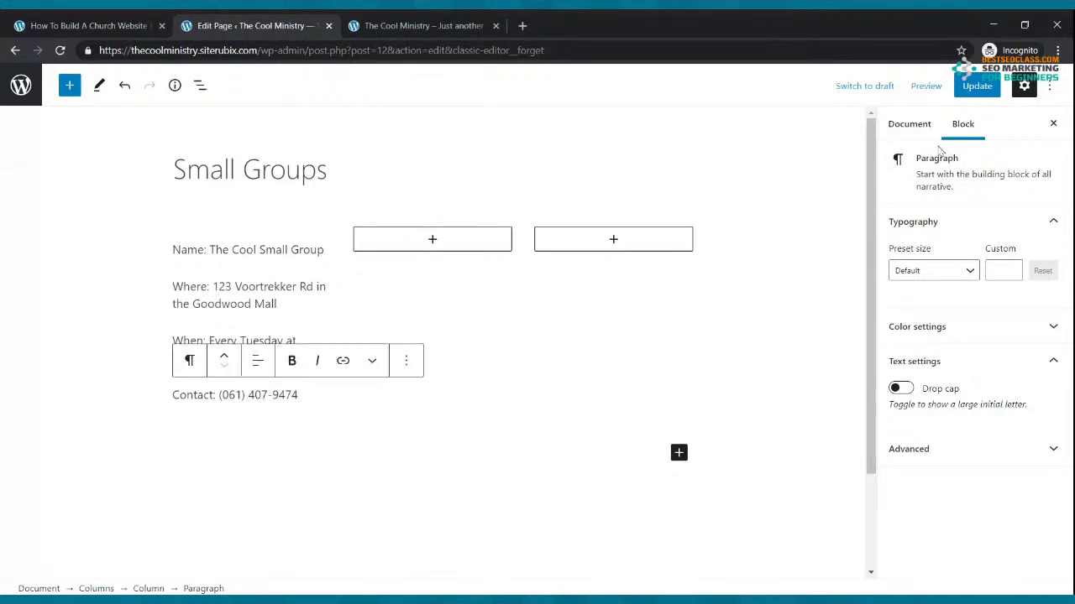
left_click(974, 86)
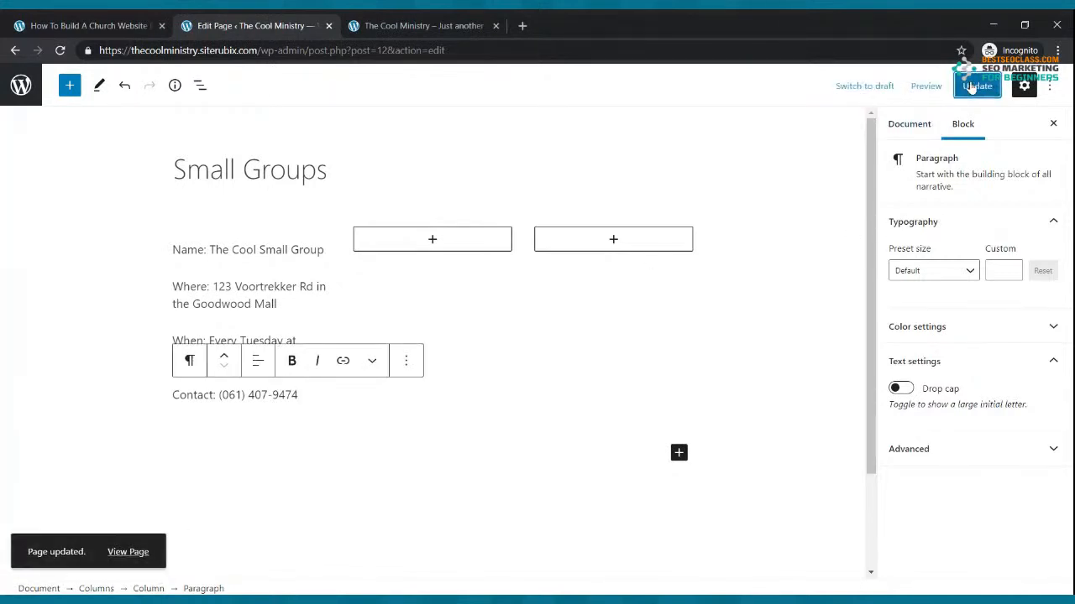
Copy the first column's four detail lines into a new paragraph in the middle column
left_click_drag(307, 401, 175, 248)
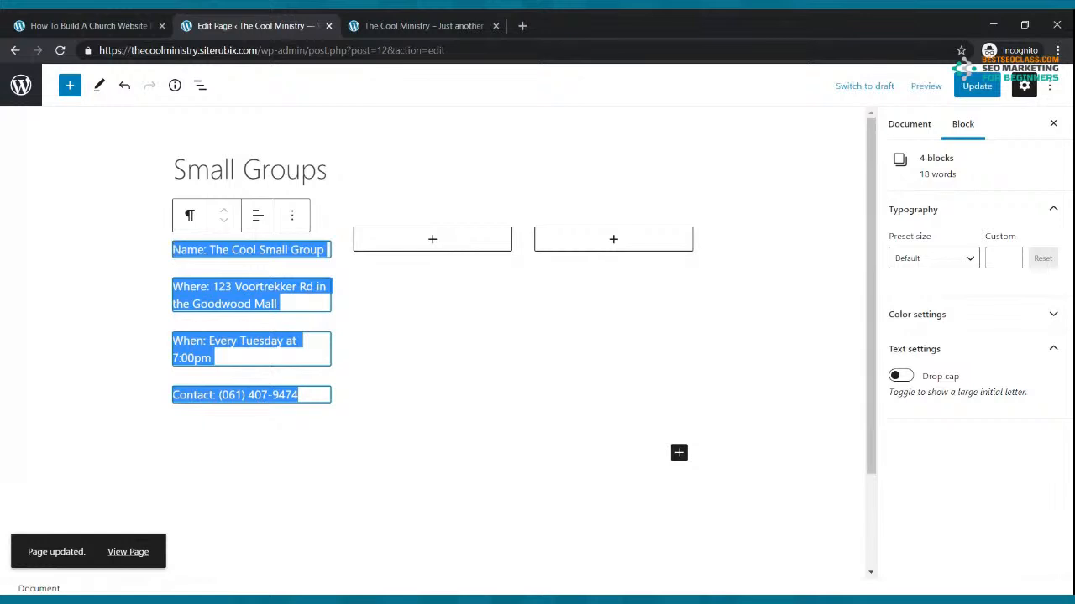
key("ctrl+c")
left_click(432, 239)
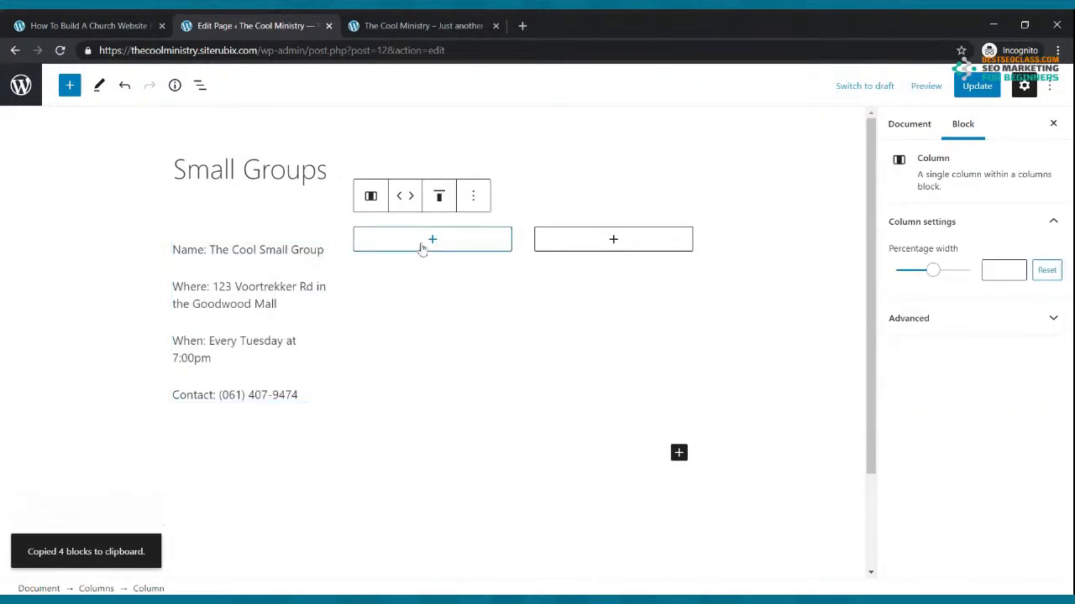
left_click(432, 240)
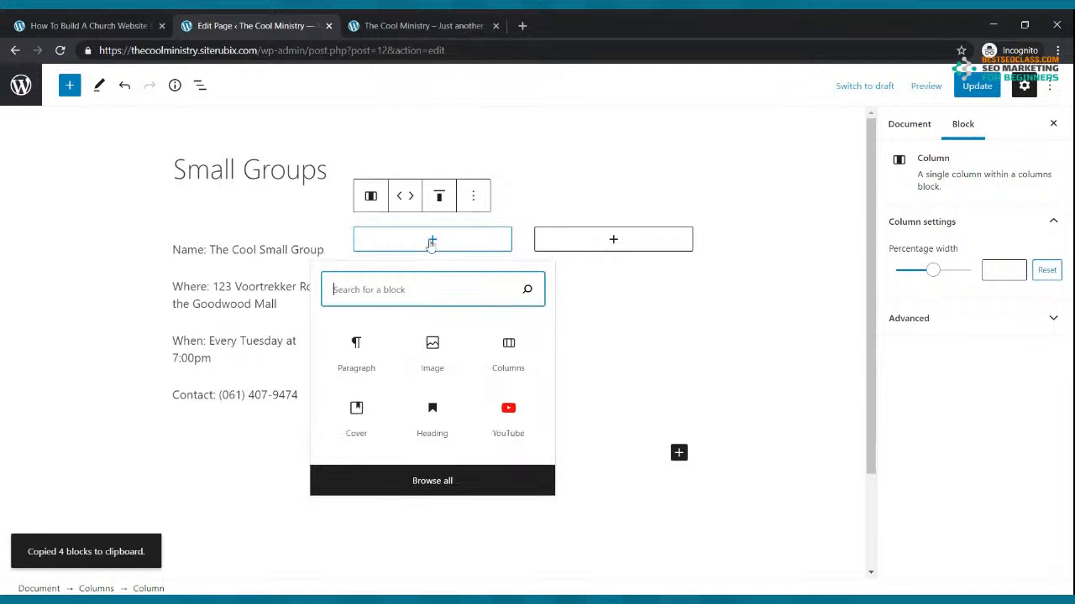
left_click(371, 357)
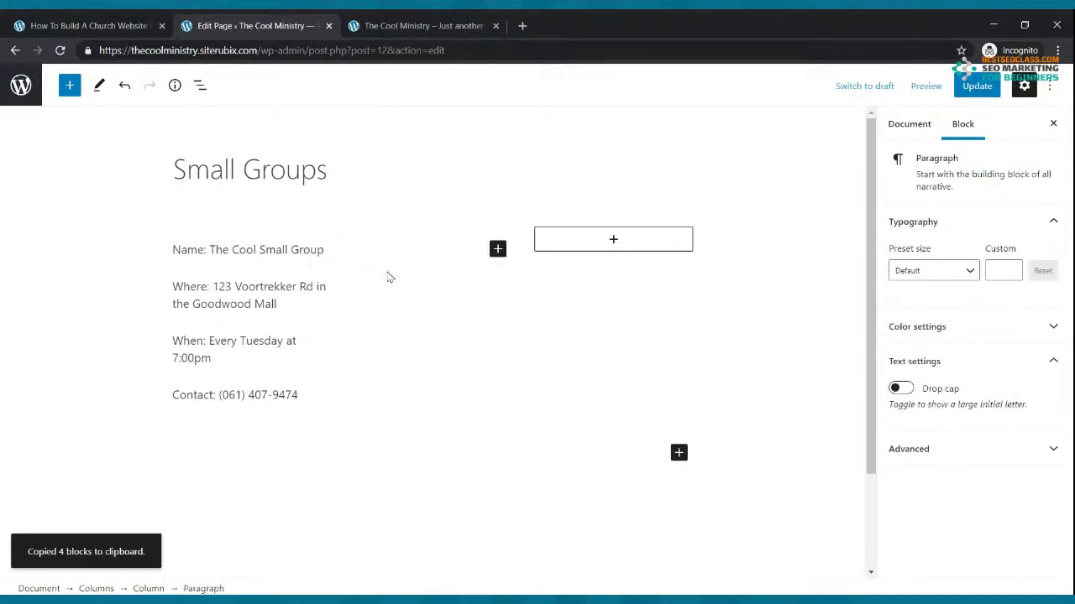
key("ctrl+v")
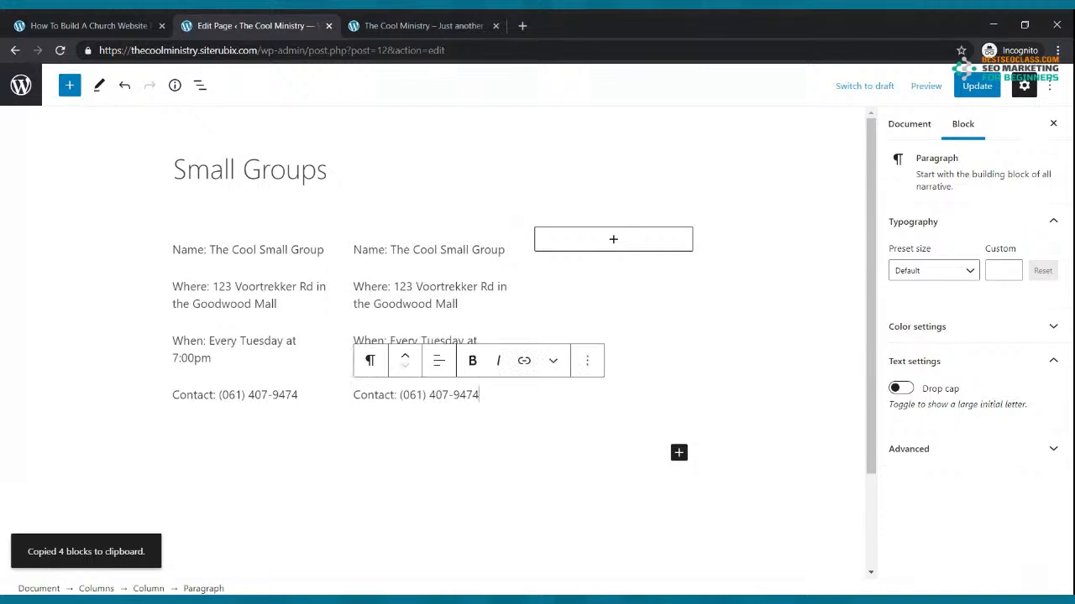
Change the copied name to The Exercise Group and the street number to 456
left_click(391, 250)
key("Delete")
key("Delete")
key("Delete")
key("Delete")
key("Delete")
key("Delete")
key("Delete")
key("Delete")
key("Delete")
key("Delete")
key("Delete")
key("Delete")
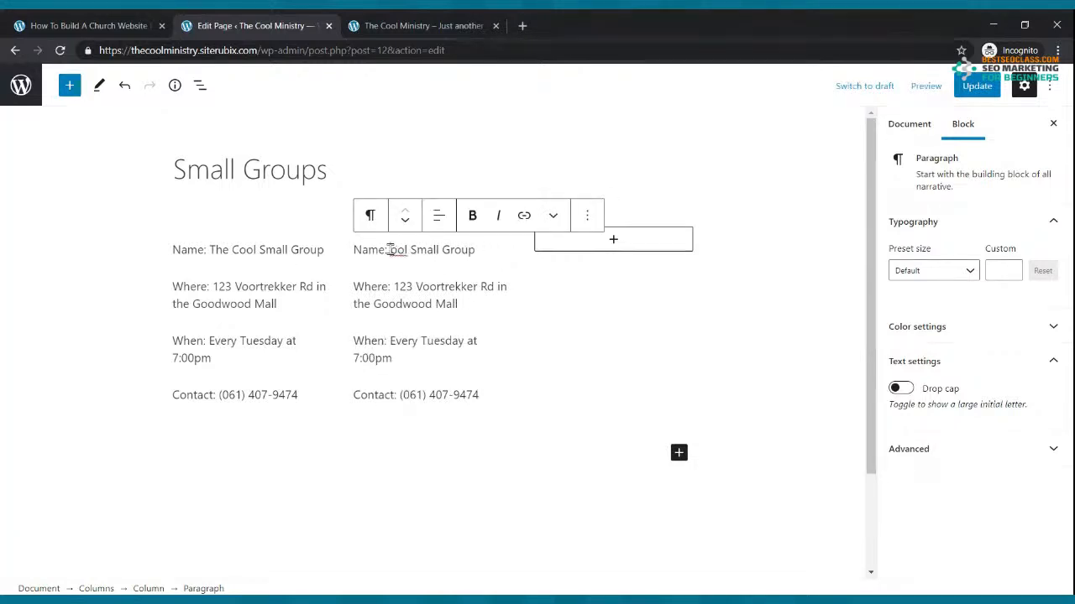
key("Delete")
key("Delete")
key("Delete")
key("Delete")
key("Delete")
key("Delete")
key("Delete")
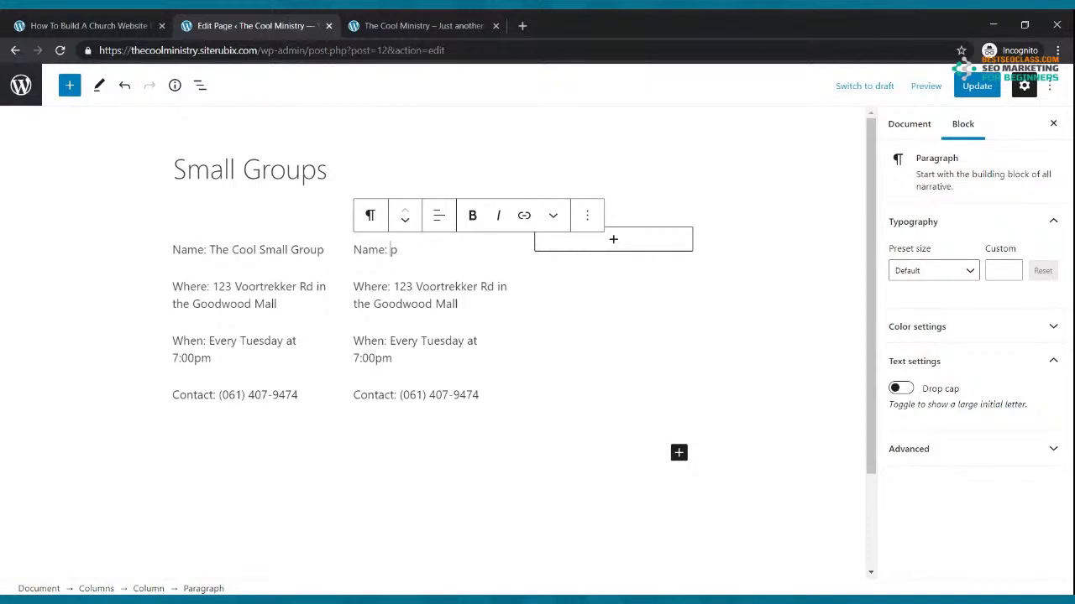
type("The Exc")
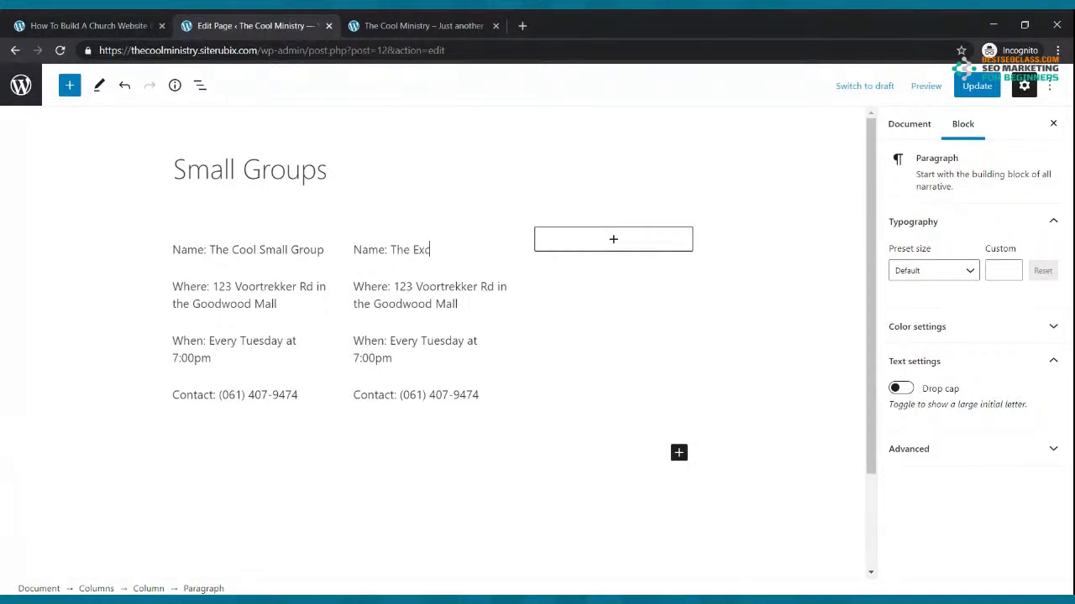
type("ercs")
type("e")
type(" B")
type("roup")
key("BackSpace")
left_click(393, 287)
key("Delete")
key("Delete")
key("Delete")
key("Delete")
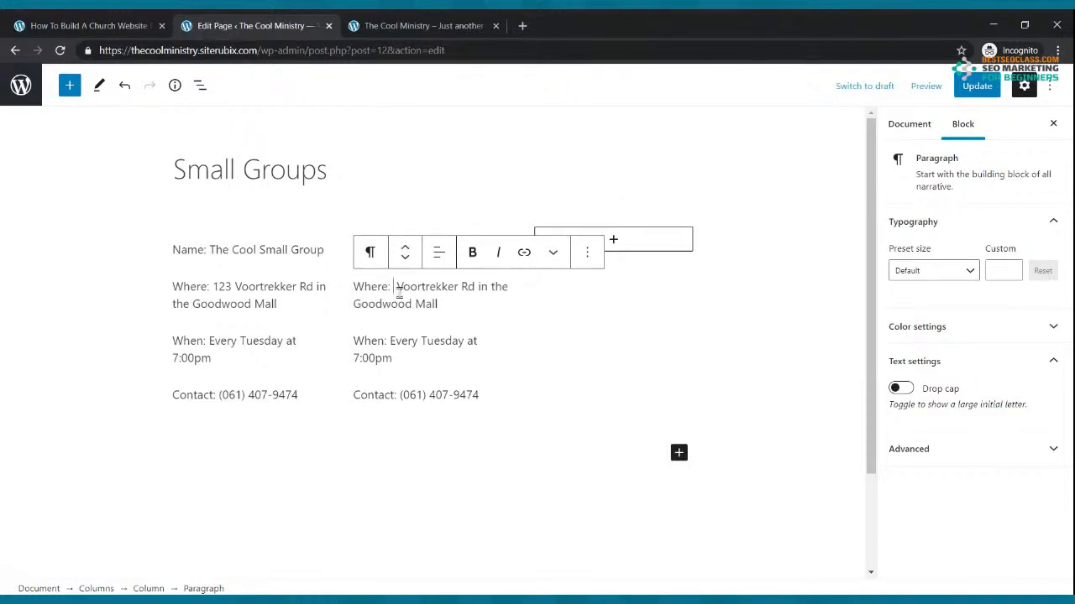
type("456")
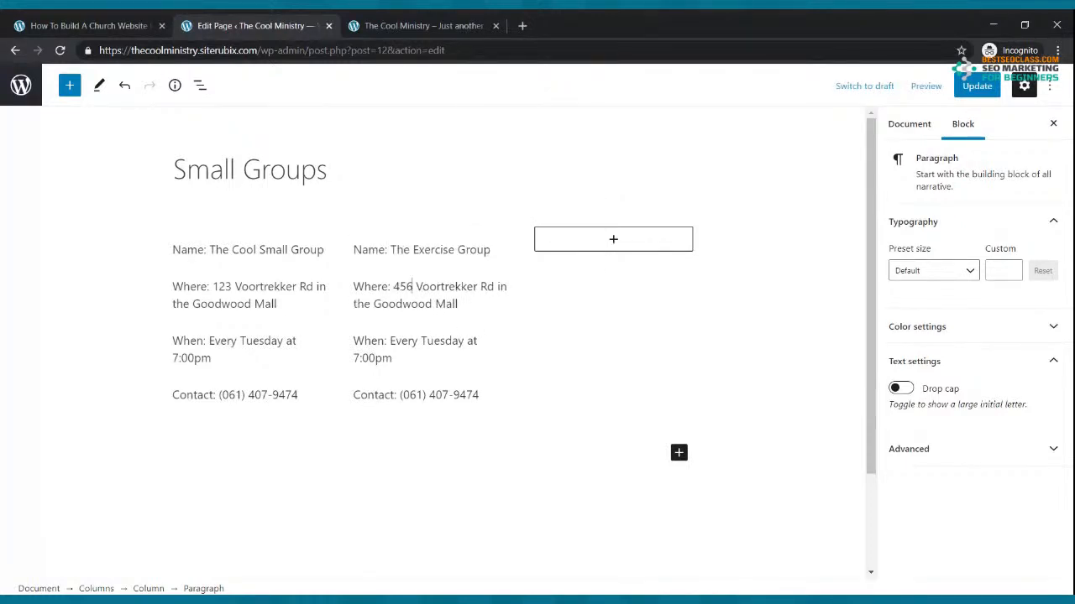
Change the meeting day from Tuesday to Wednesday and select the Exercise Group details
left_click(454, 341)
key("Delete")
key("Delete")
key("BackSpace")
key("BackSpace")
key("BackSpace")
key("BackSpace")
key("BackSpace")
type("Wed")
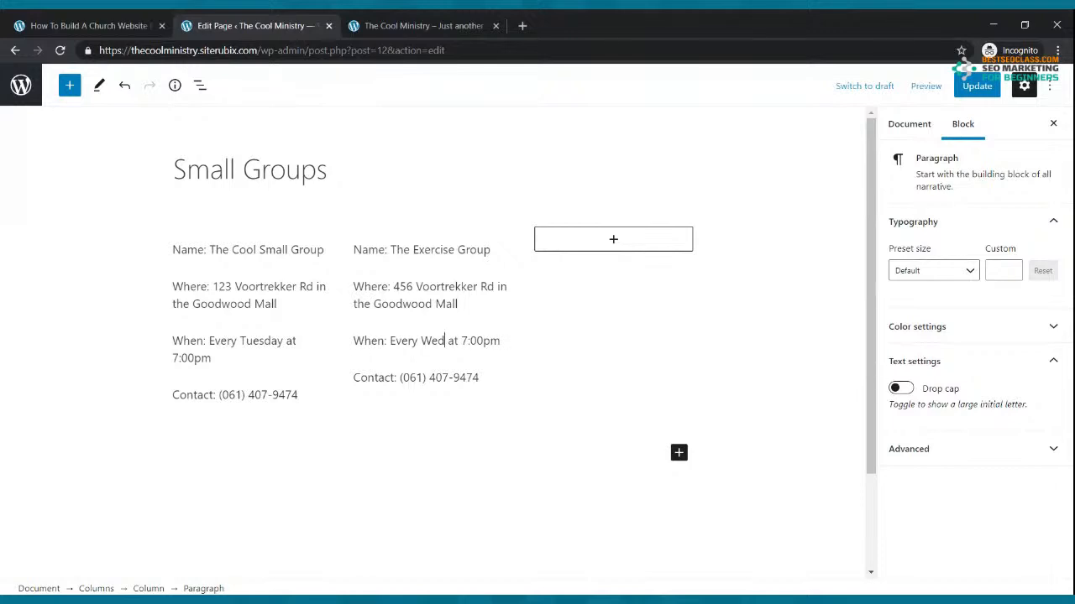
type("nesday")
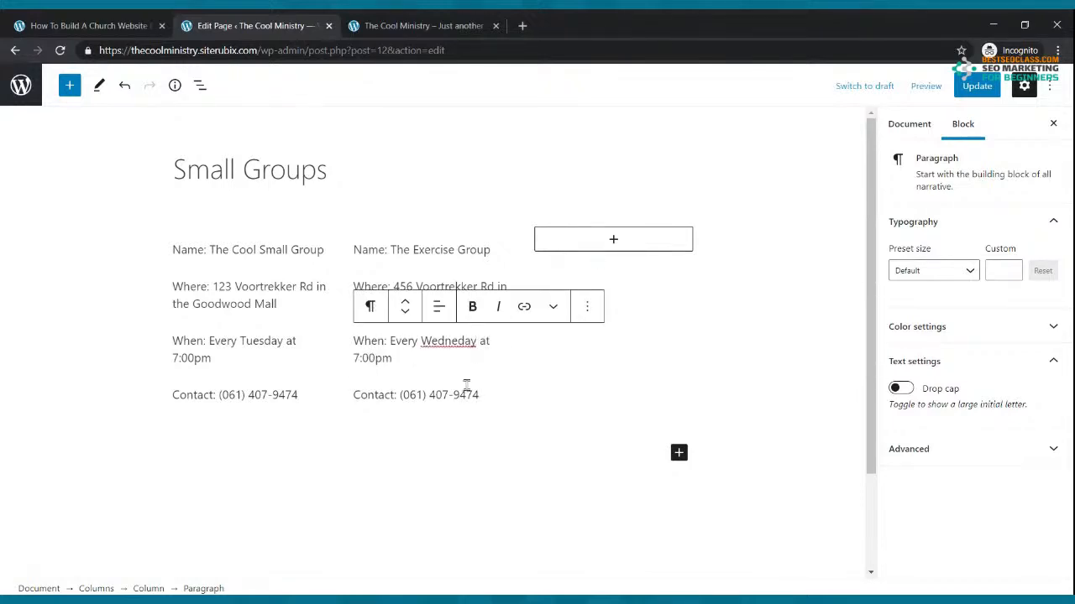
left_click_drag(489, 393, 354, 252)
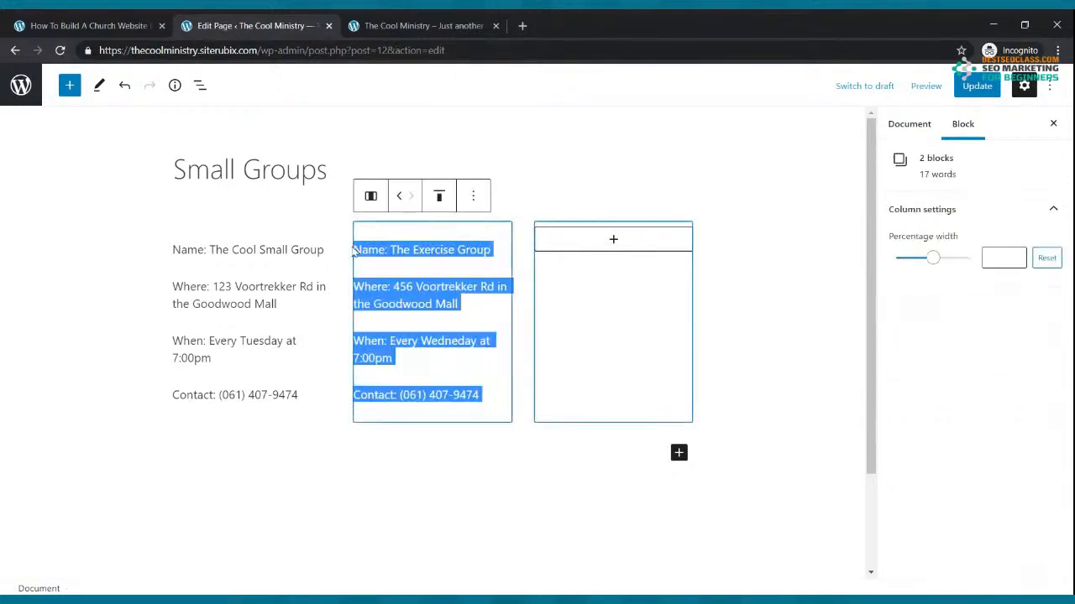
Add an empty paragraph block to the Small Groups page's third column
key("ctrl+c")
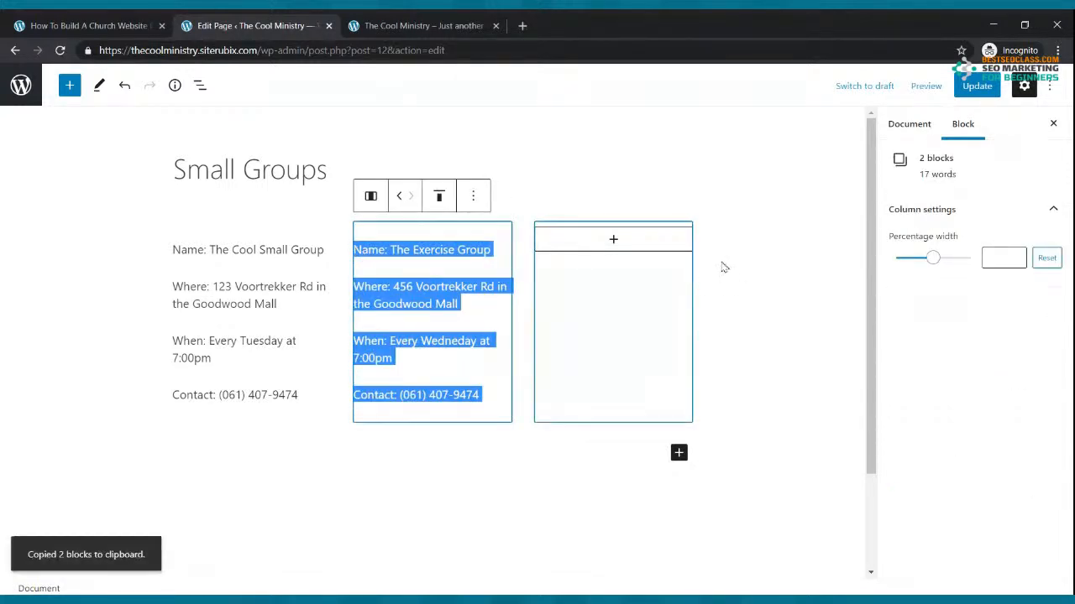
left_click(602, 245)
left_click(612, 241)
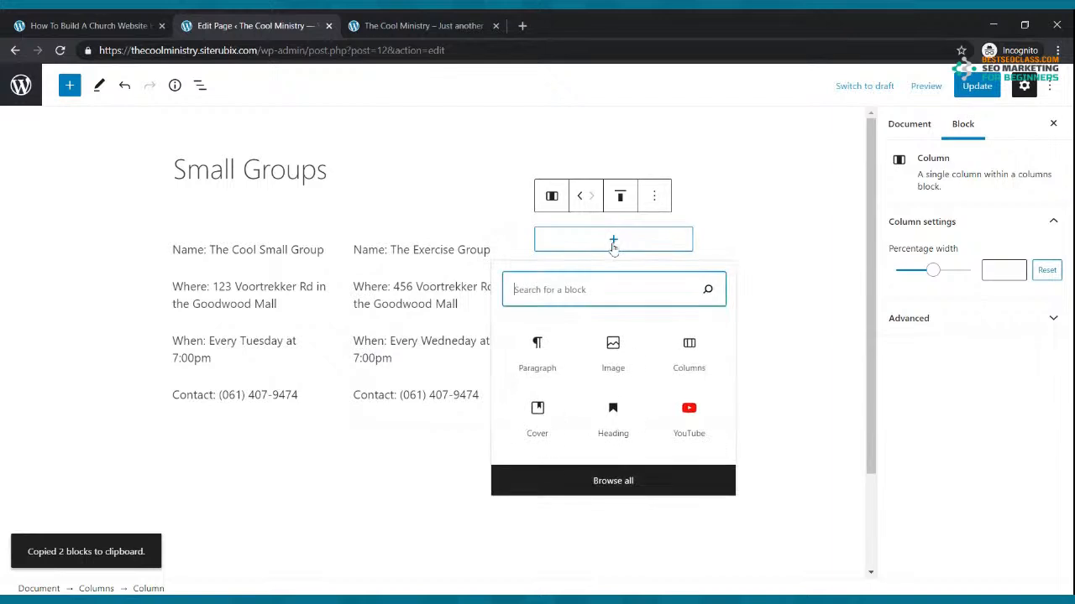
left_click(549, 348)
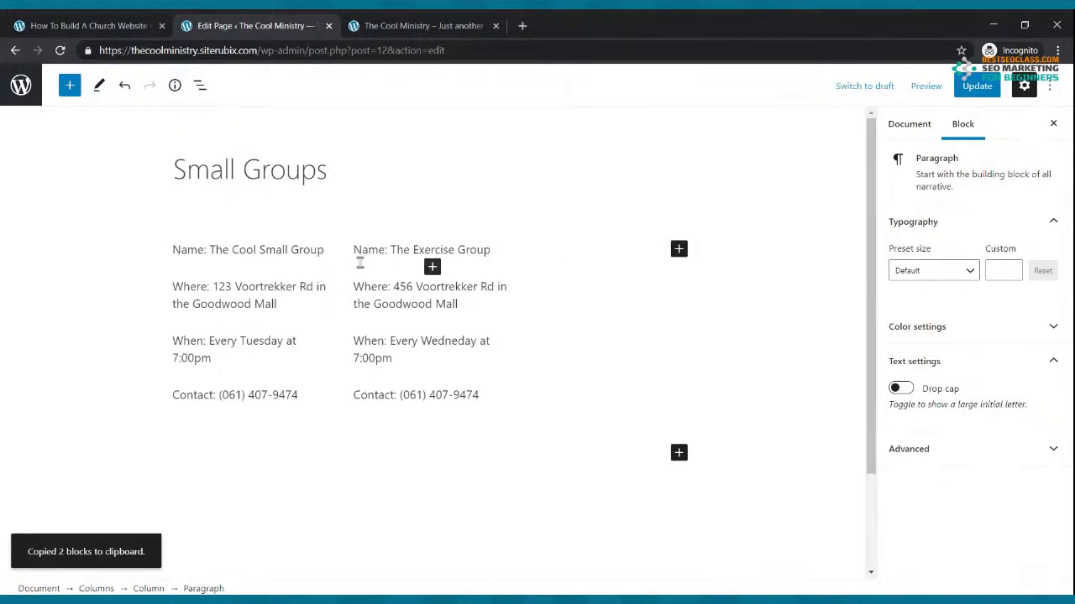
Paste the four Exercise Group paragraphs into the third column and update the page
left_click_drag(353, 249, 477, 396)
key("ctrl+c")
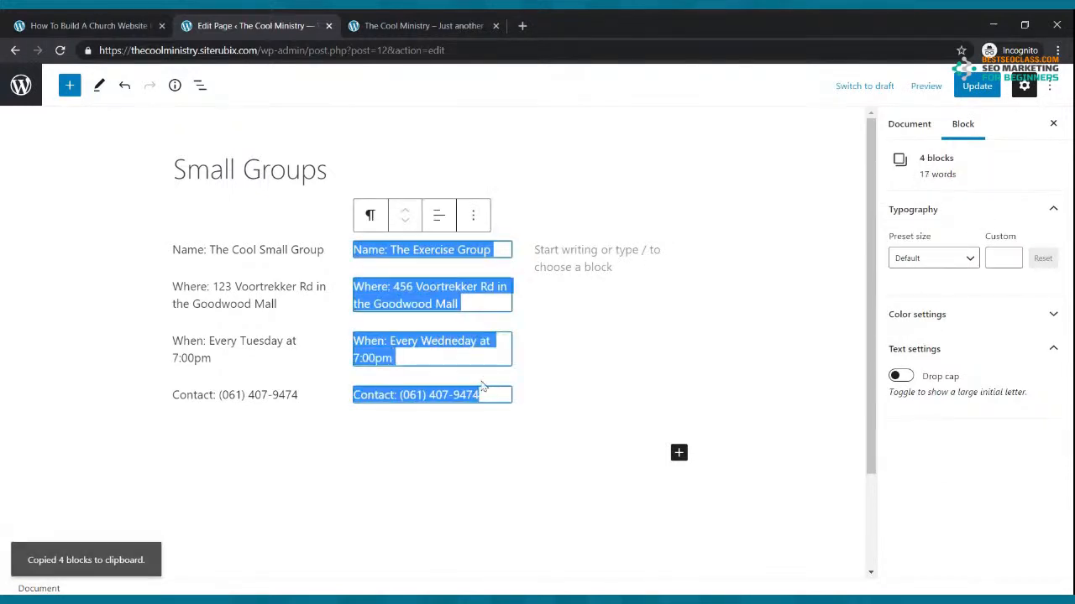
left_click(600, 265)
left_click(600, 264)
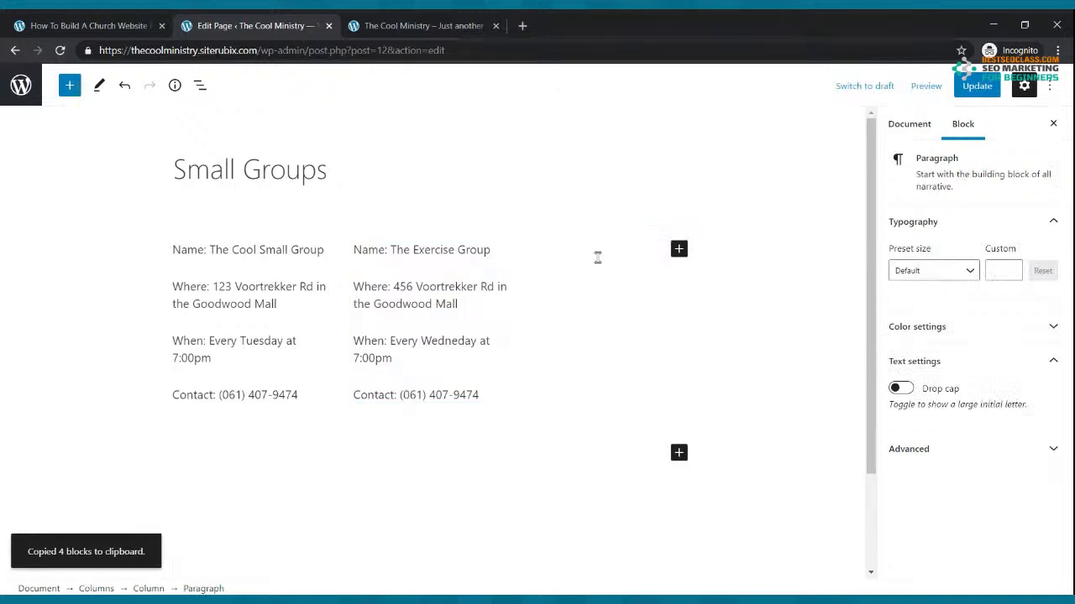
key("ctrl+v")
left_click(974, 85)
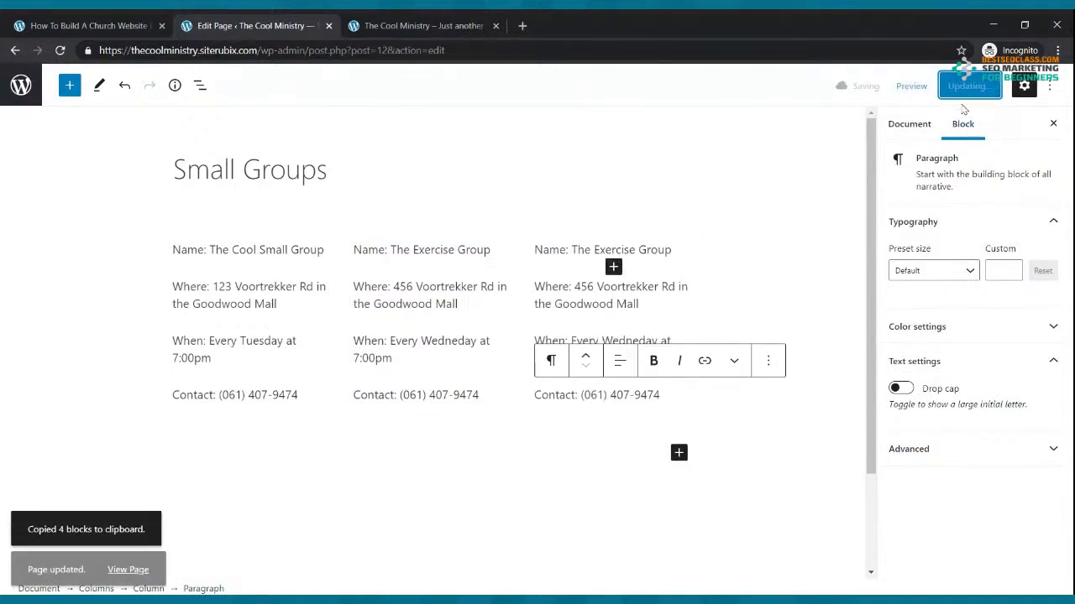
left_click(382, 25)
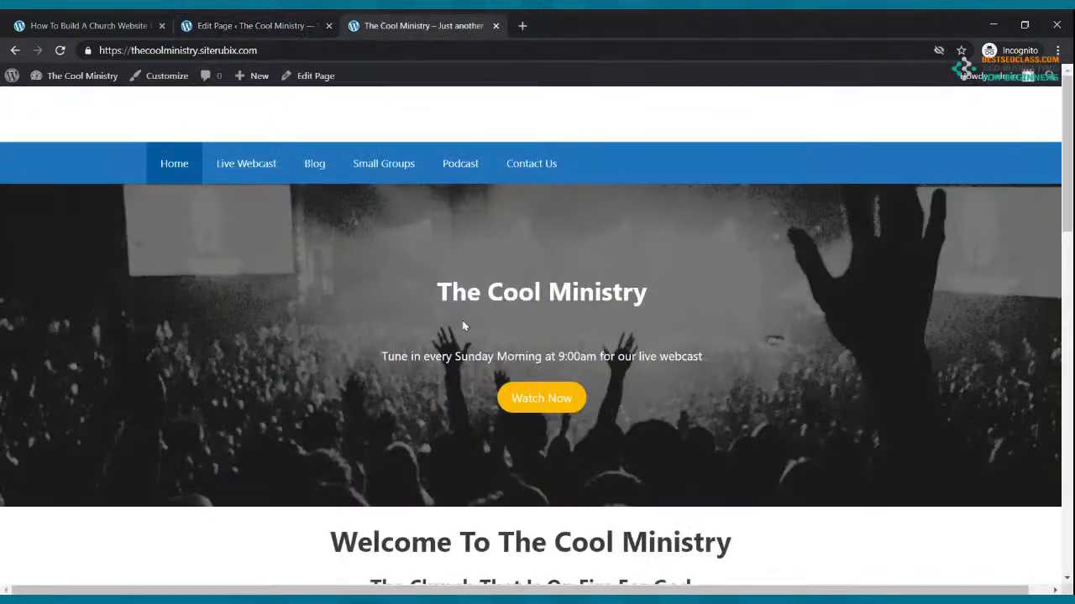
View the three group columns on the live Small Groups page, then return to the editor
left_click(323, 165)
left_click(410, 164)
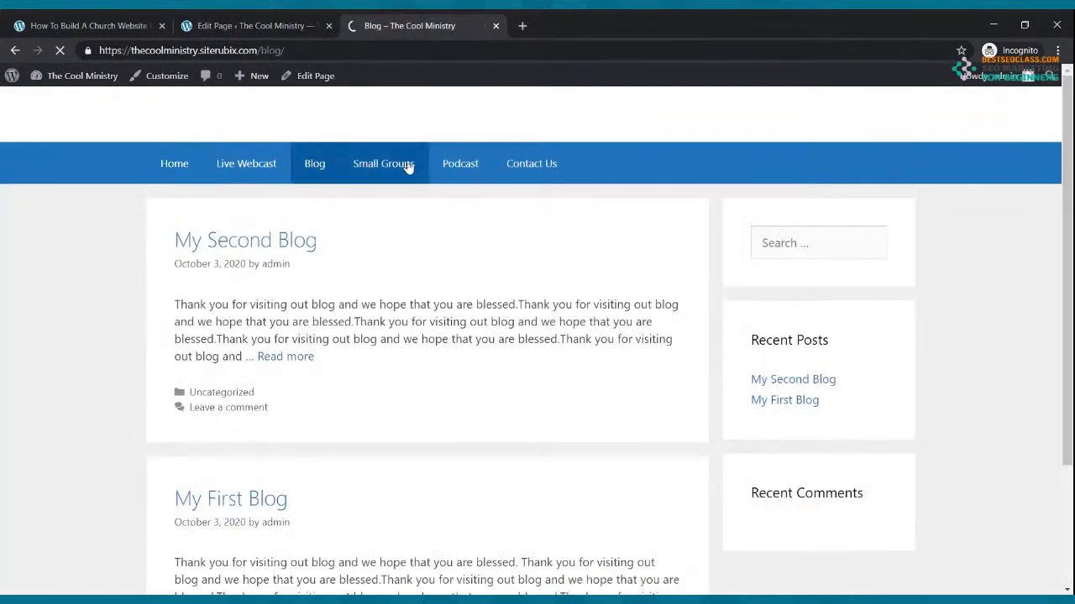
scroll(494, 163, "down", 1)
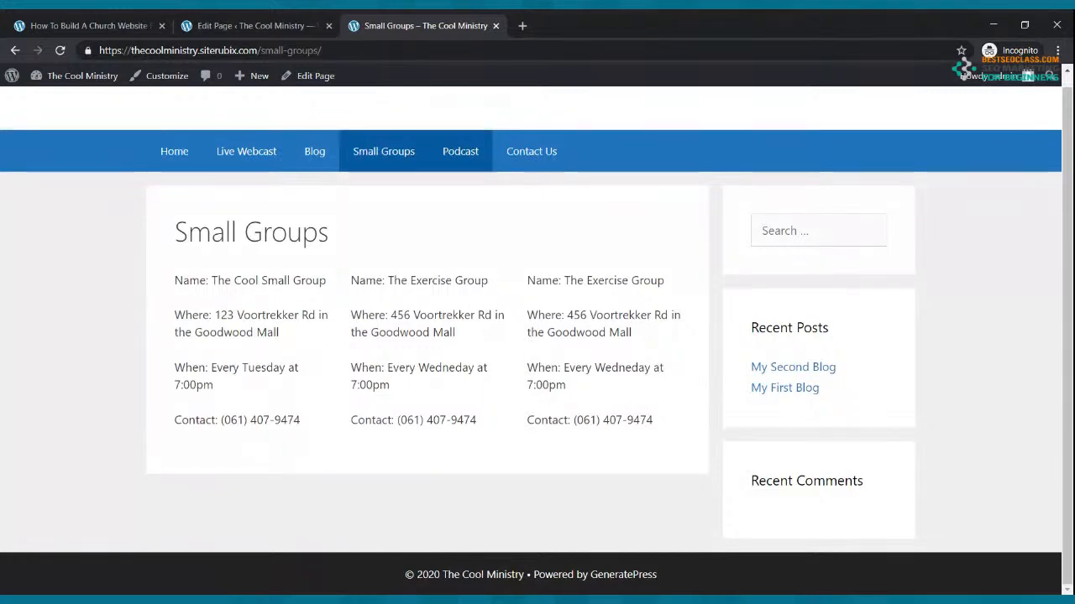
left_click(295, 21)
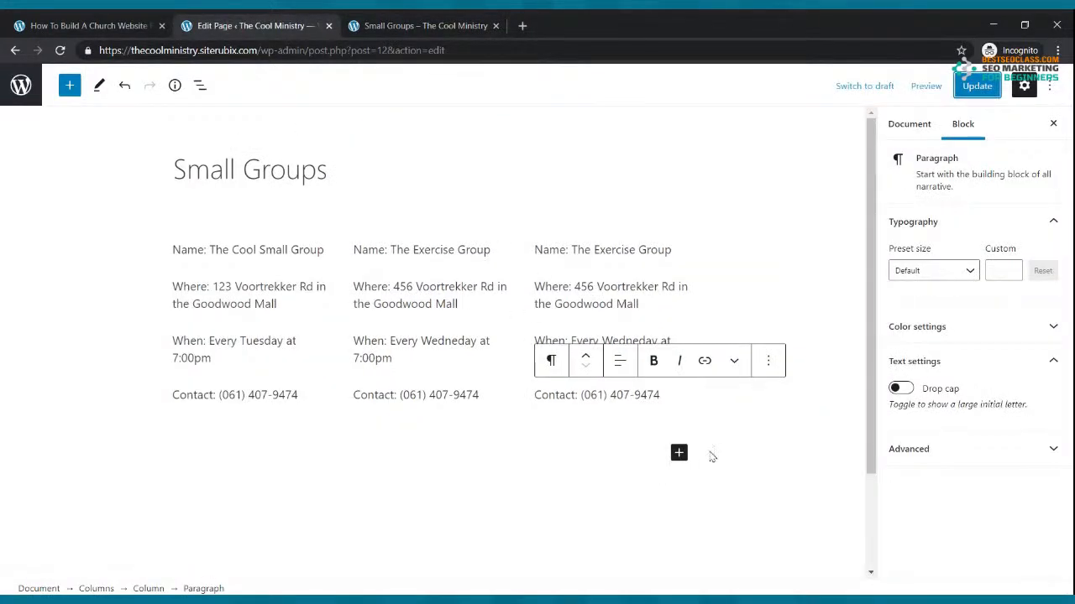
Insert an image block below the columns using worship-background-II-1.jpg from the Media Library
left_click(678, 452)
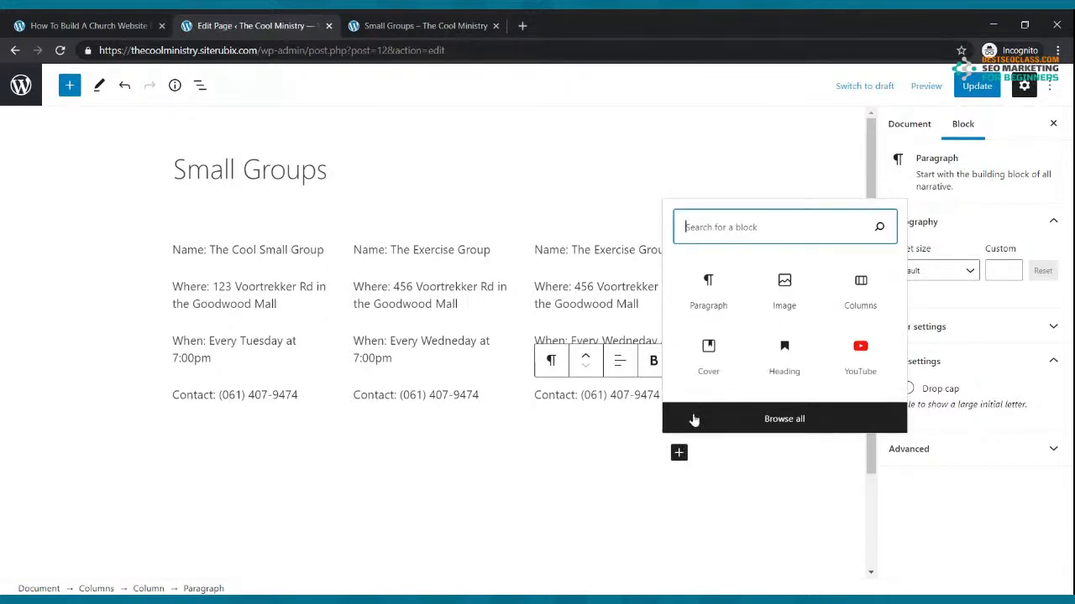
left_click(776, 288)
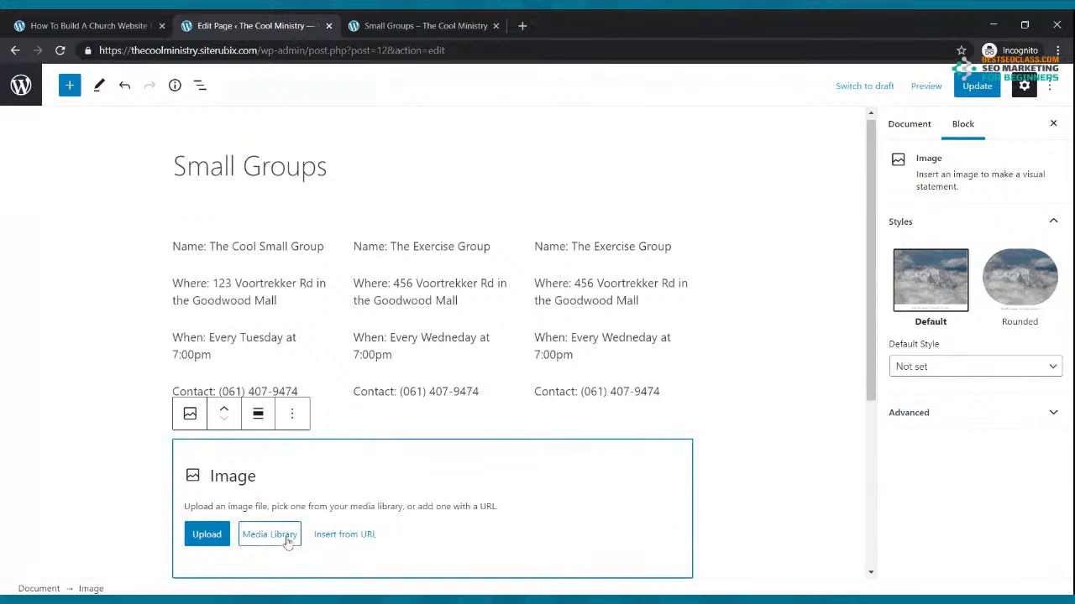
left_click(282, 536)
left_click(135, 132)
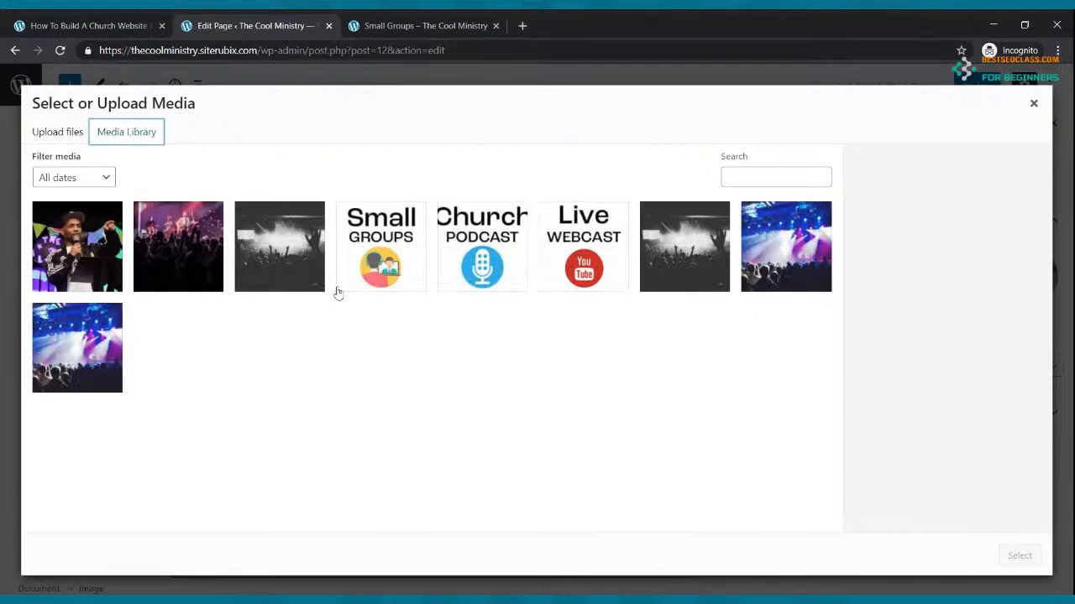
left_click(286, 249)
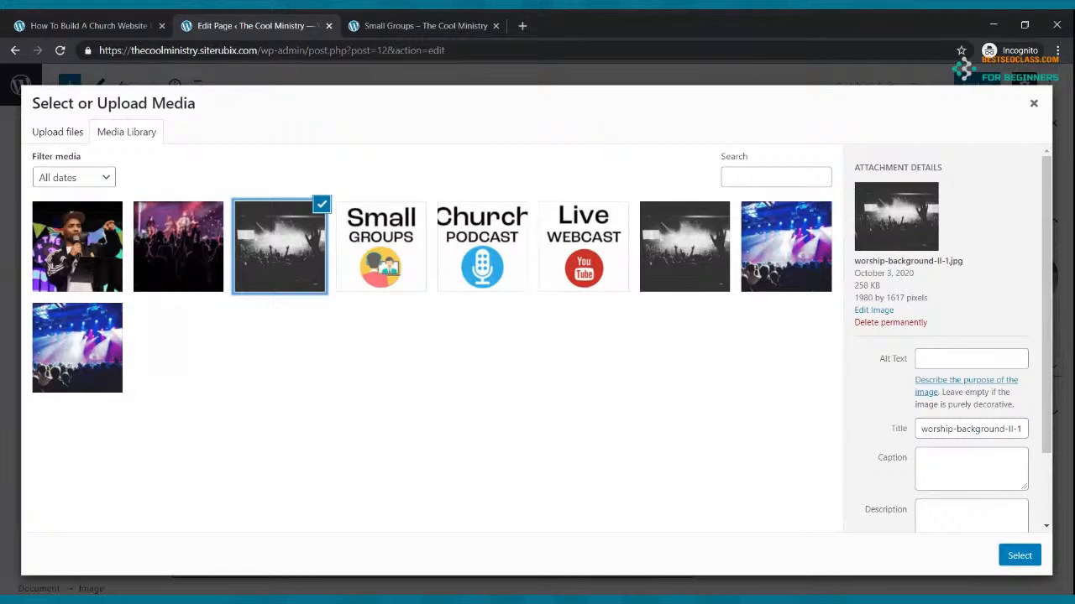
left_click(1019, 556)
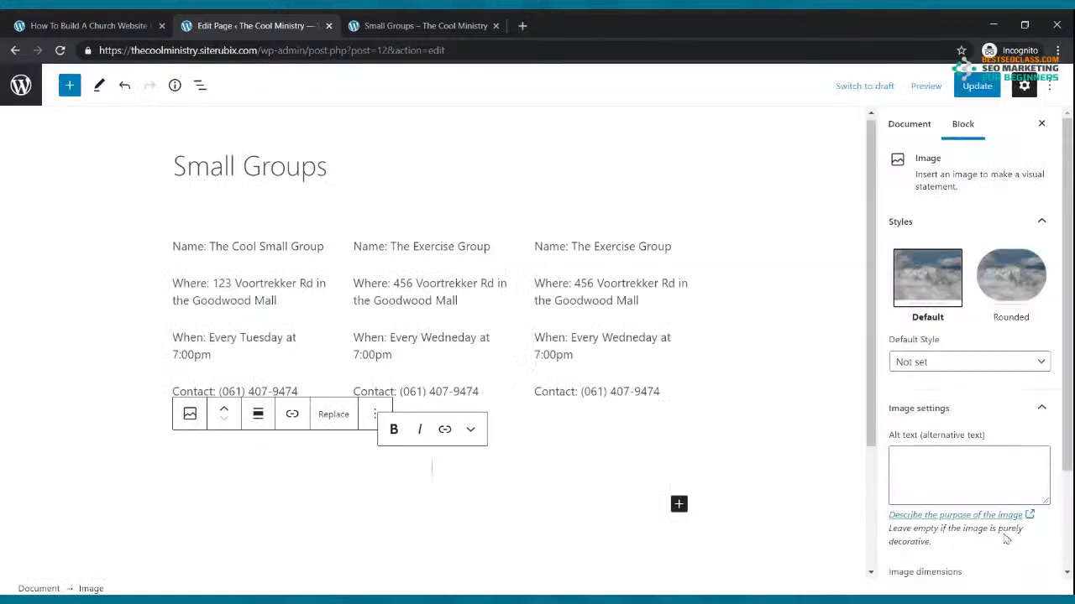
Move the worship image above the group columns and shrink it to about 265 px wide
scroll(666, 433, "up", 3)
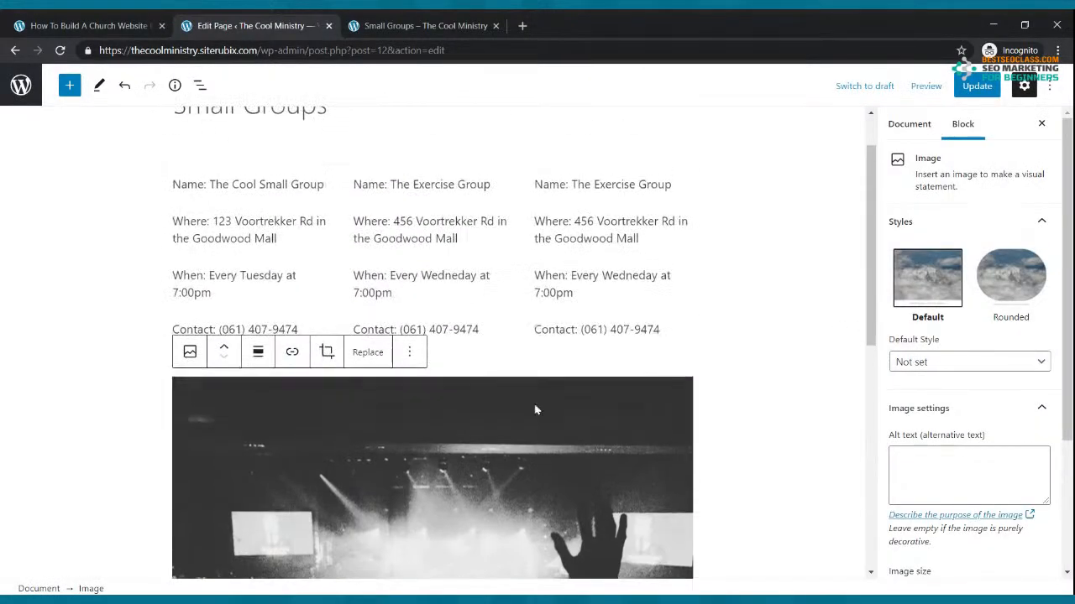
left_click(224, 347)
scroll(472, 361, "down", 2)
left_click_drag(432, 413, 432, 247)
scroll(470, 273, "up", 3)
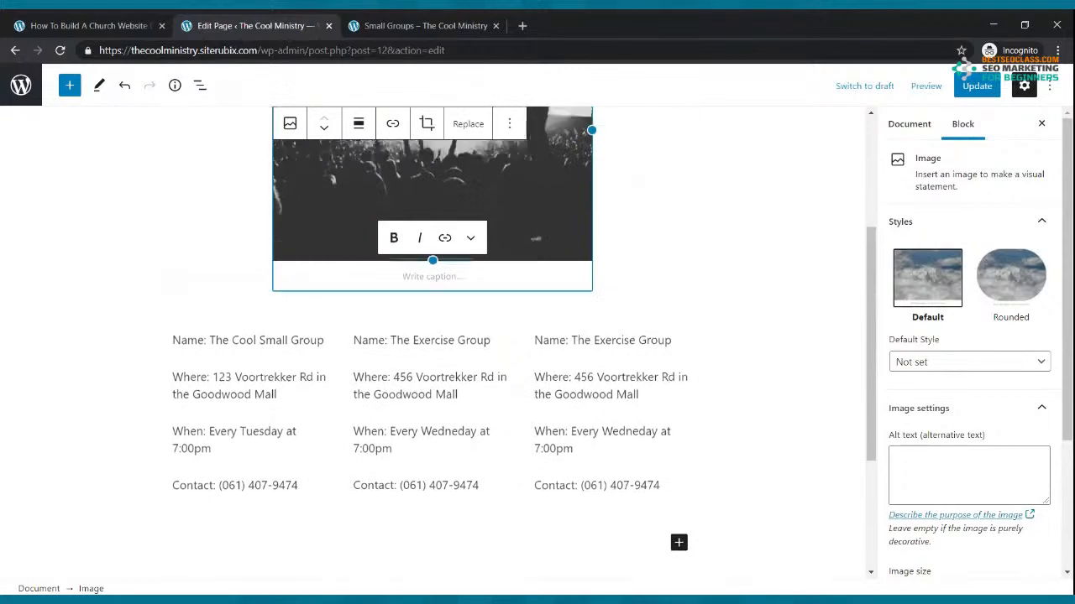
left_click_drag(591, 351, 544, 312)
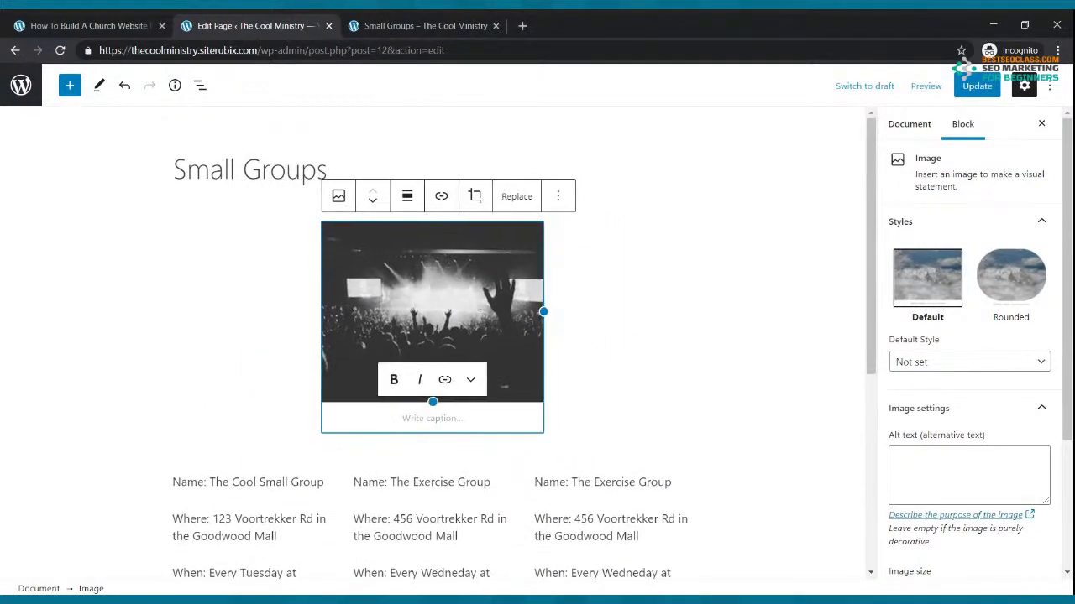
Update the page and confirm the worship photo shows above the columns on the live page
left_click(976, 86)
left_click(470, 25)
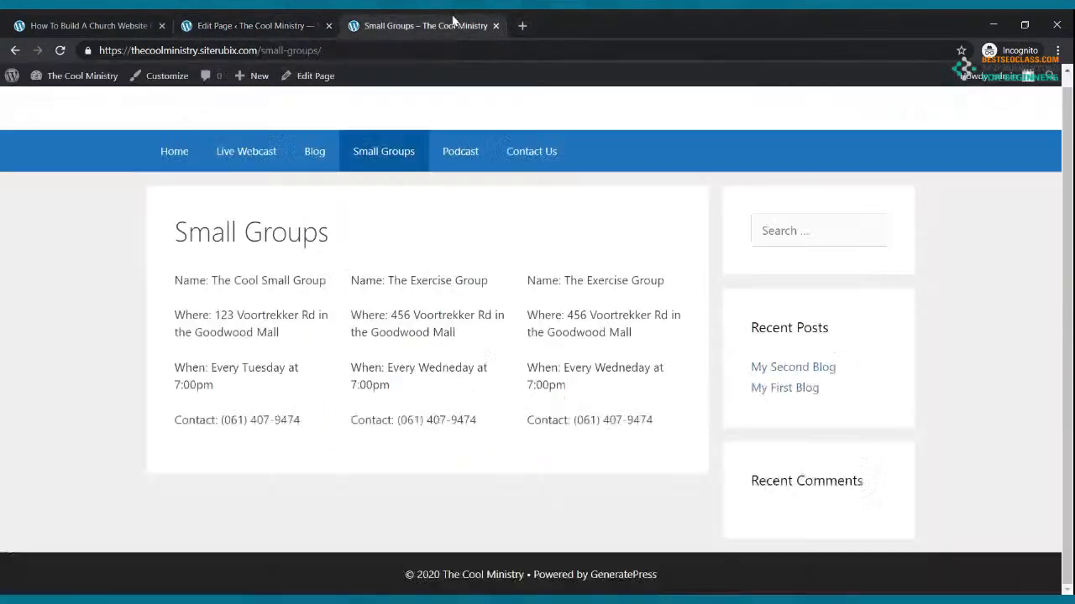
left_click(60, 50)
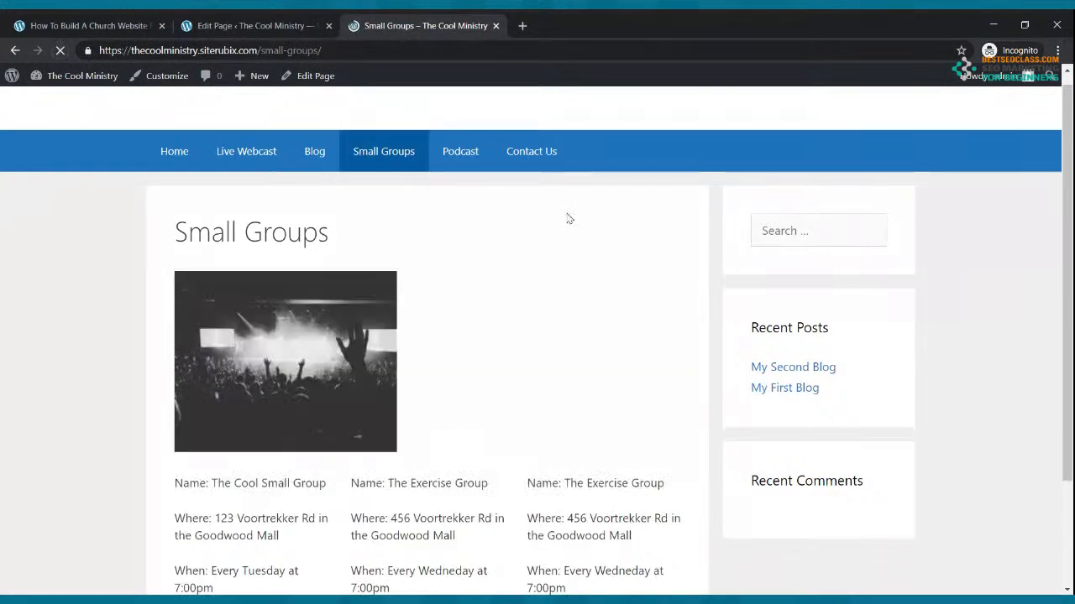
scroll(569, 218, "down", 2)
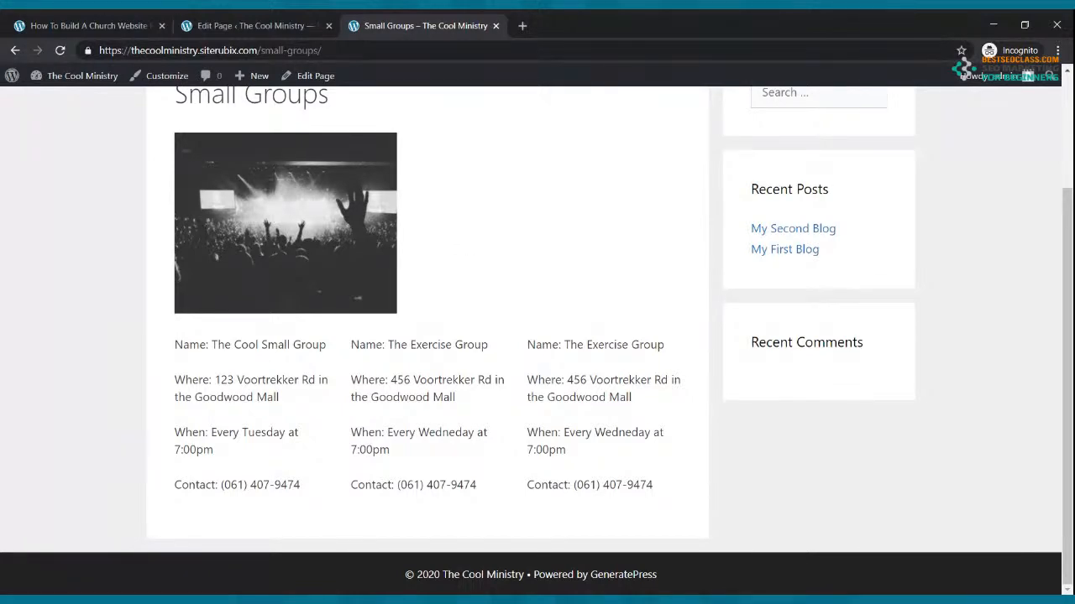
left_click(302, 25)
left_click(508, 197)
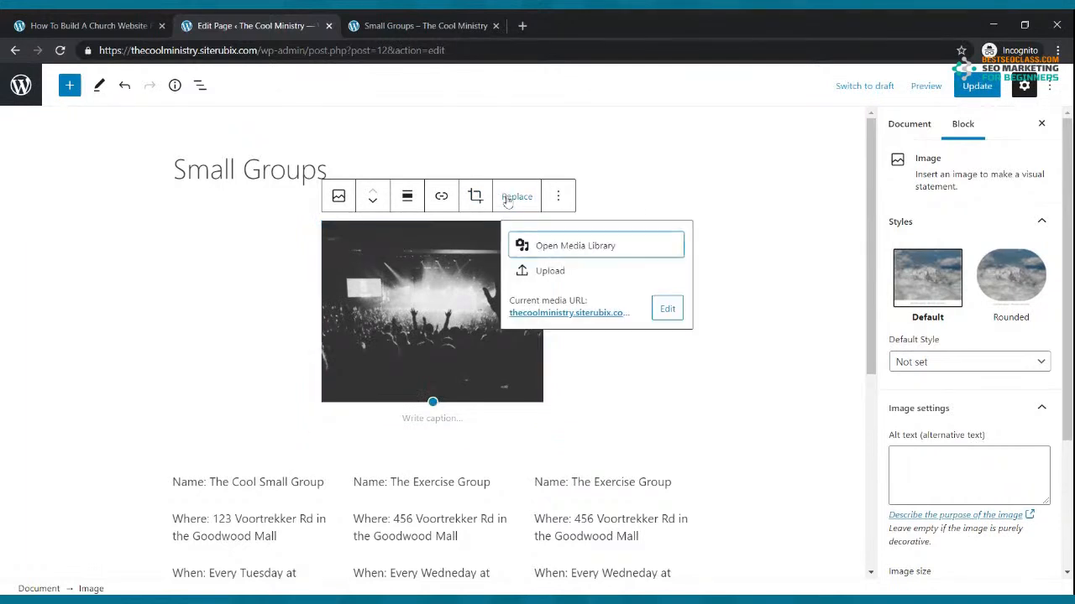
Remove the worship image block from the Small Groups page and update it
left_click(616, 171)
left_click(549, 220)
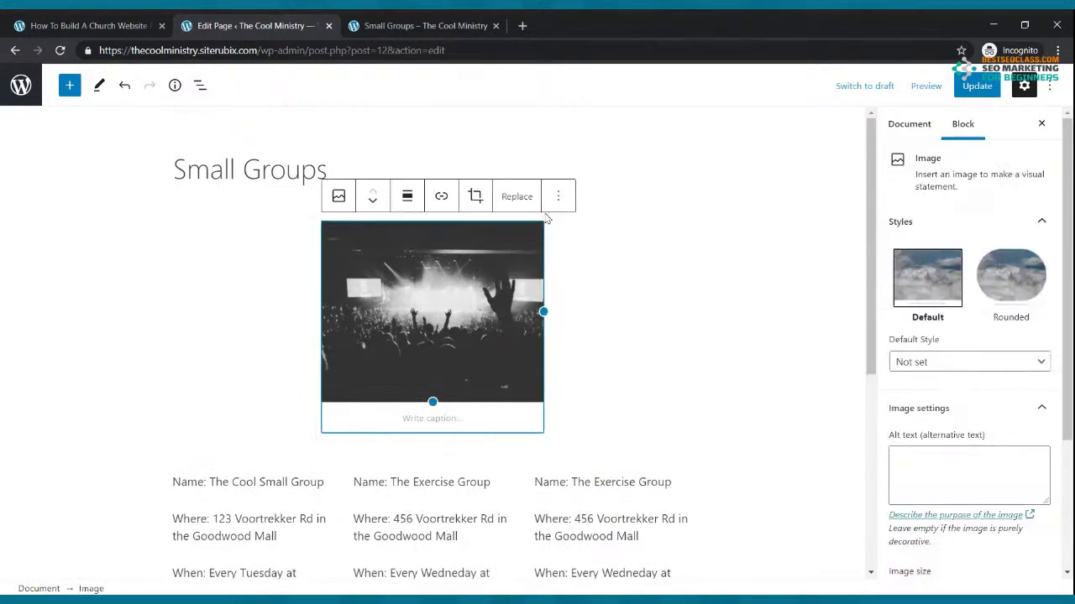
left_click(557, 196)
left_click(602, 505)
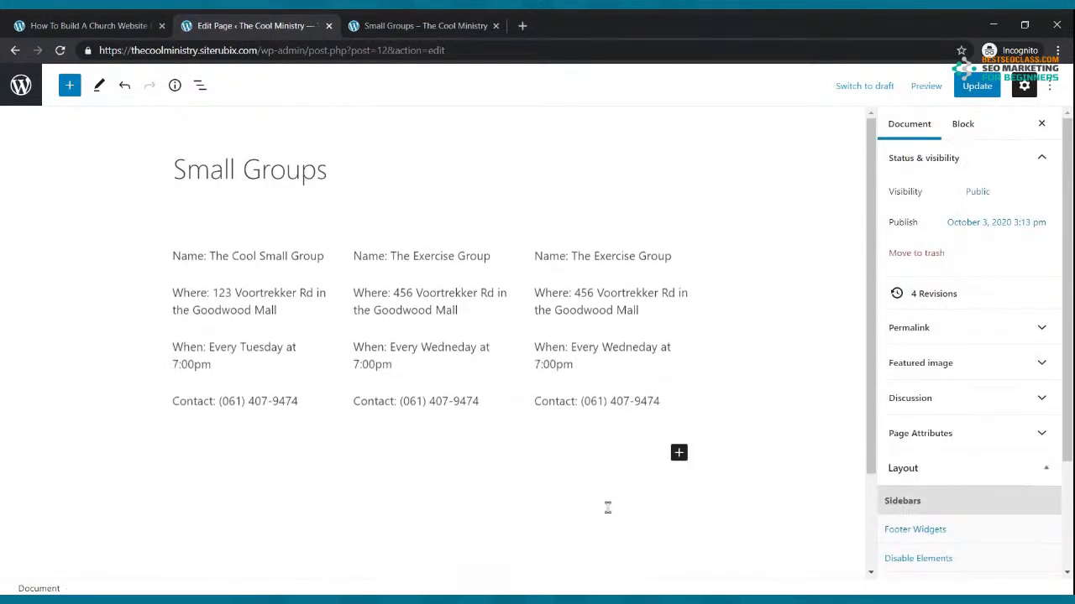
left_click(978, 86)
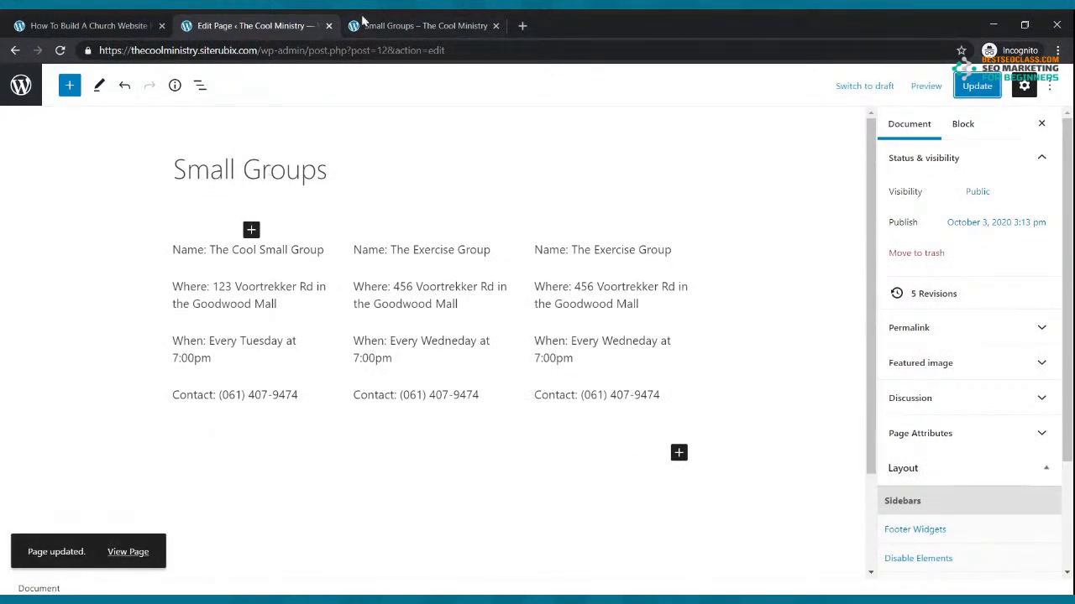
Reload the live Small Groups page to confirm the image is gone, then return to the Pages list
key("ctrl+Tab")
scroll(319, 147, "up", 1)
scroll(336, 156, "up", 2)
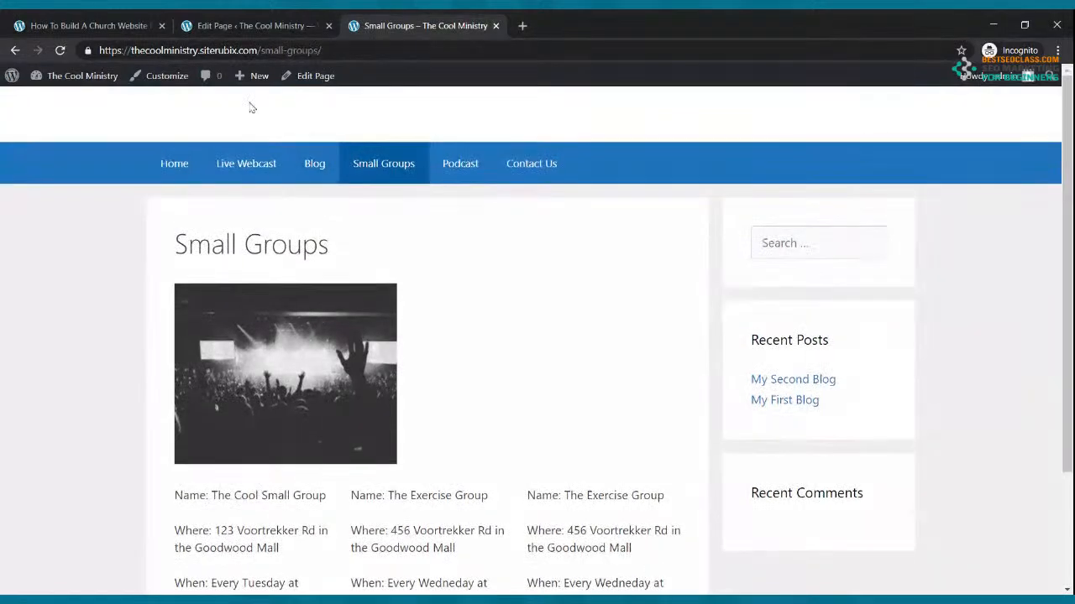
left_click(61, 50)
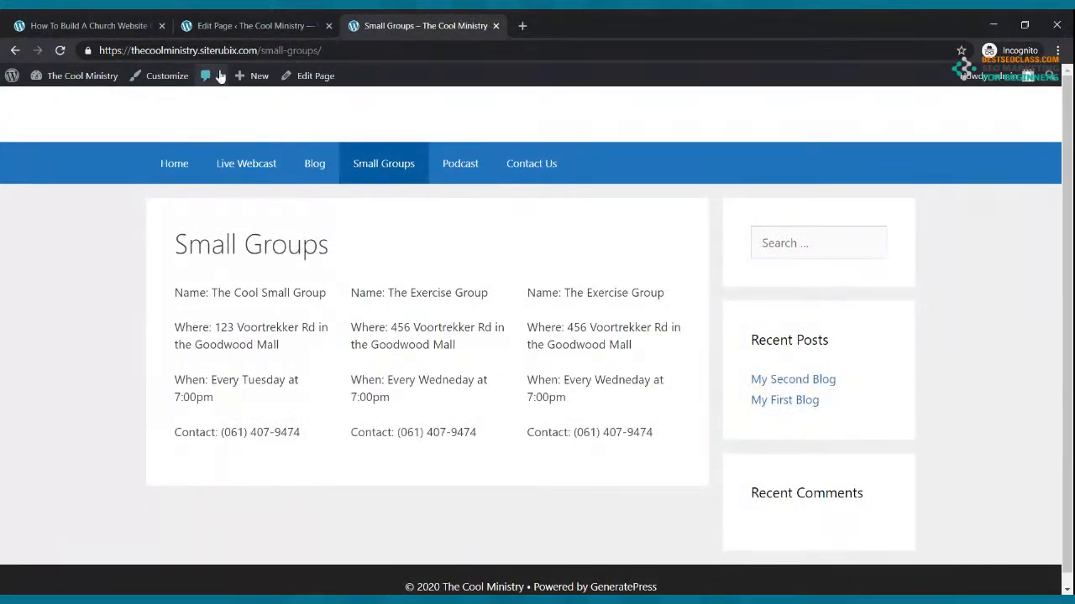
left_click(225, 31)
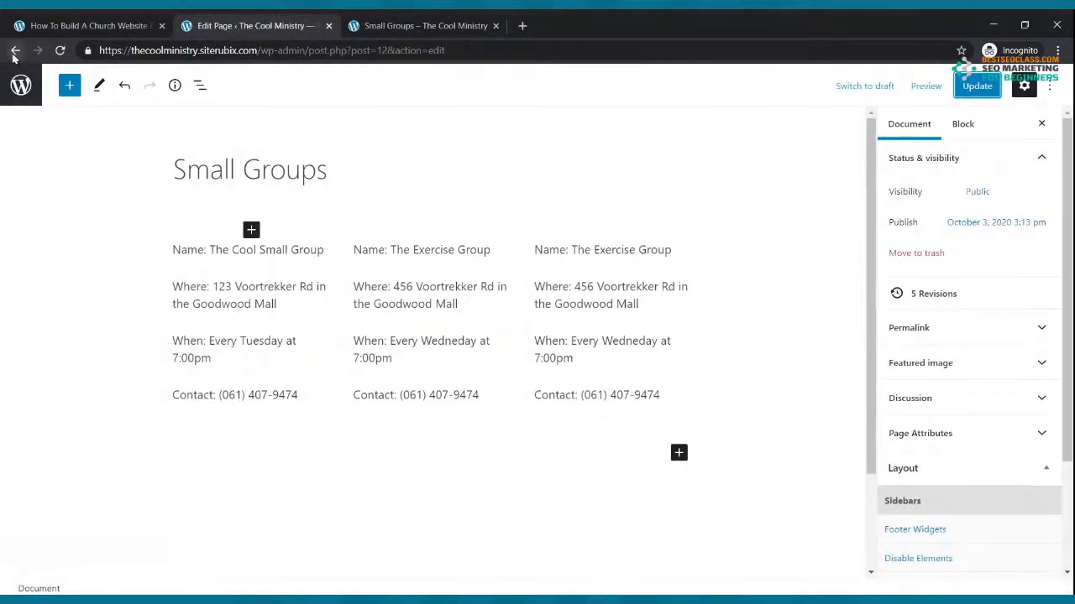
left_click(15, 53)
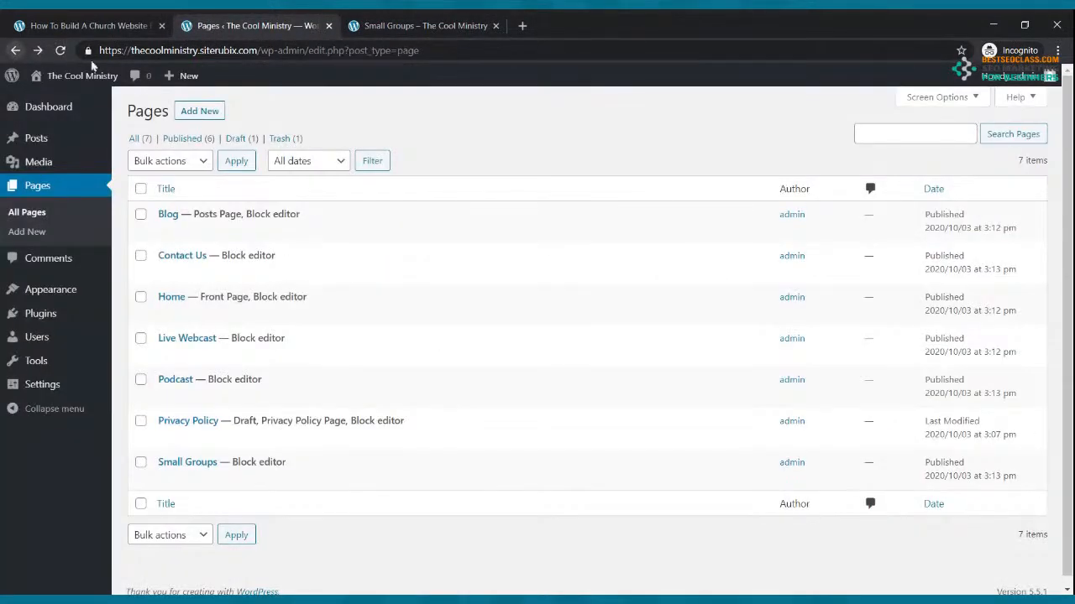
Open the empty Podcast page in the block editor and start a new browser tab
left_click(192, 398)
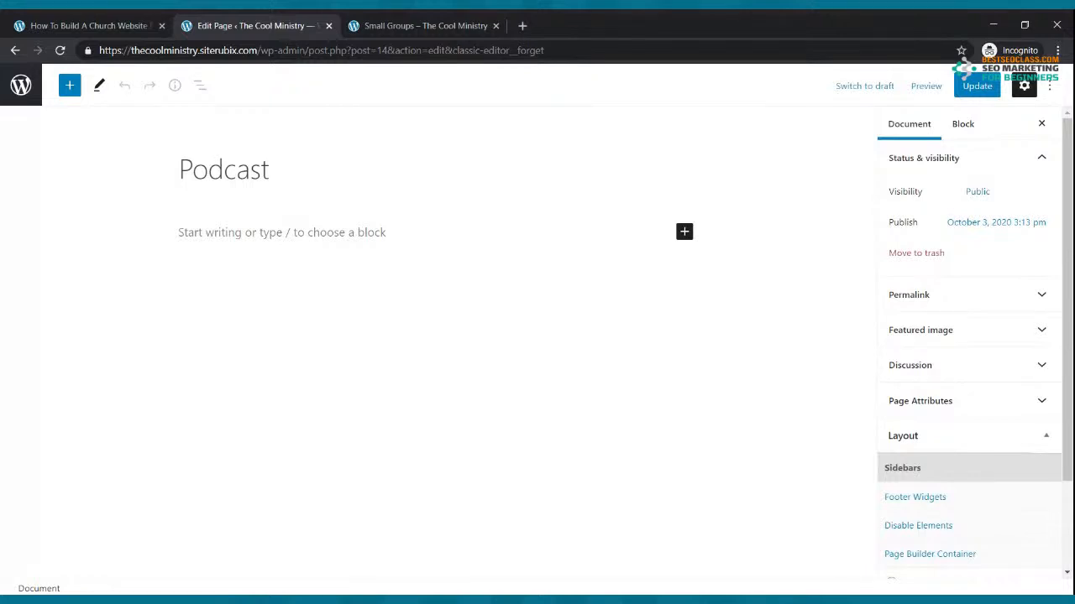
left_click(522, 26)
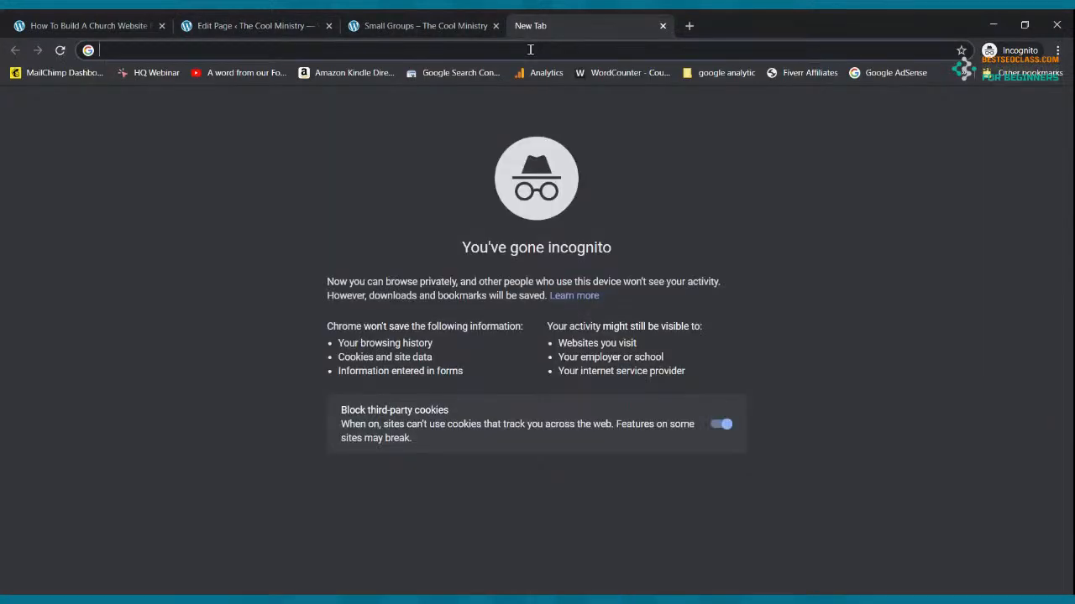
Go to the Spreaker website
type("ap")
key("BackSpace")
key("BackSpace")
type("apr")
key("BackSpace")
key("BackSpace")
key("BackSpace")
type("spre")
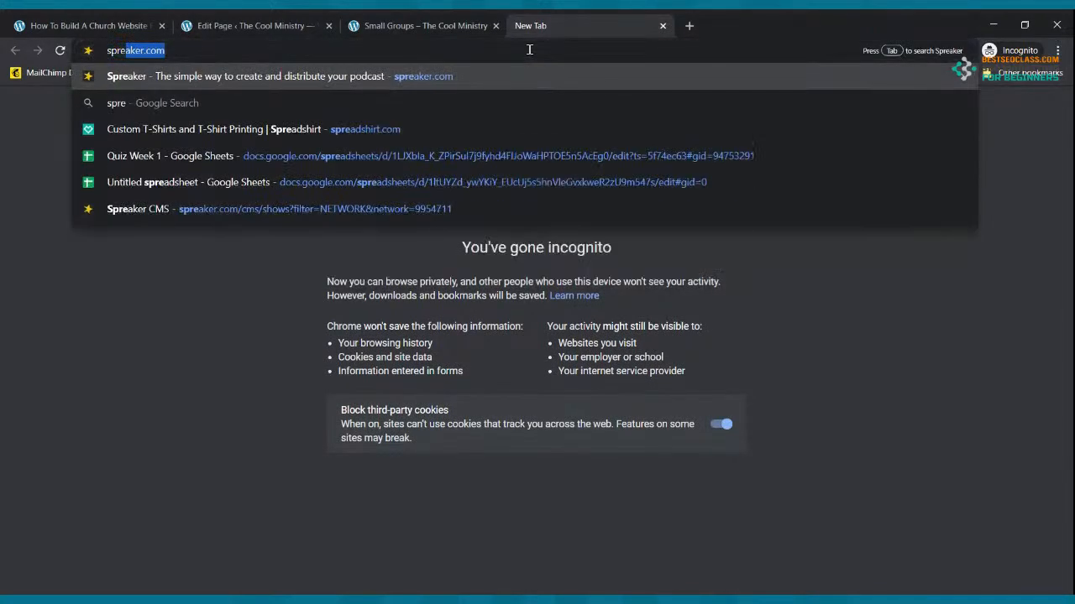
key("Return")
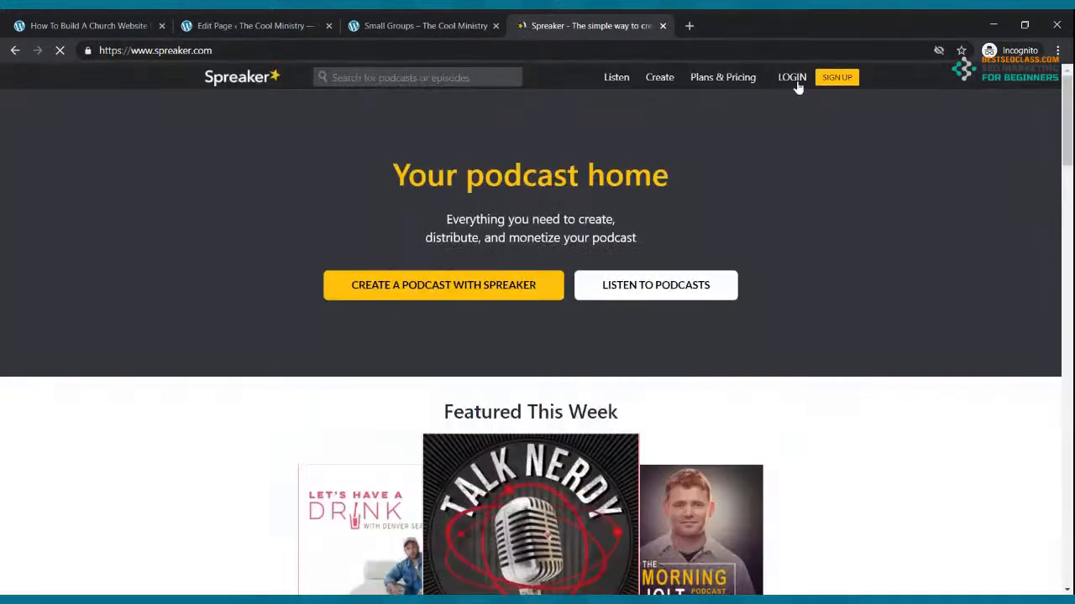
Sign in to Spreaker with the saved credentials and open the Dashboard
left_click(793, 79)
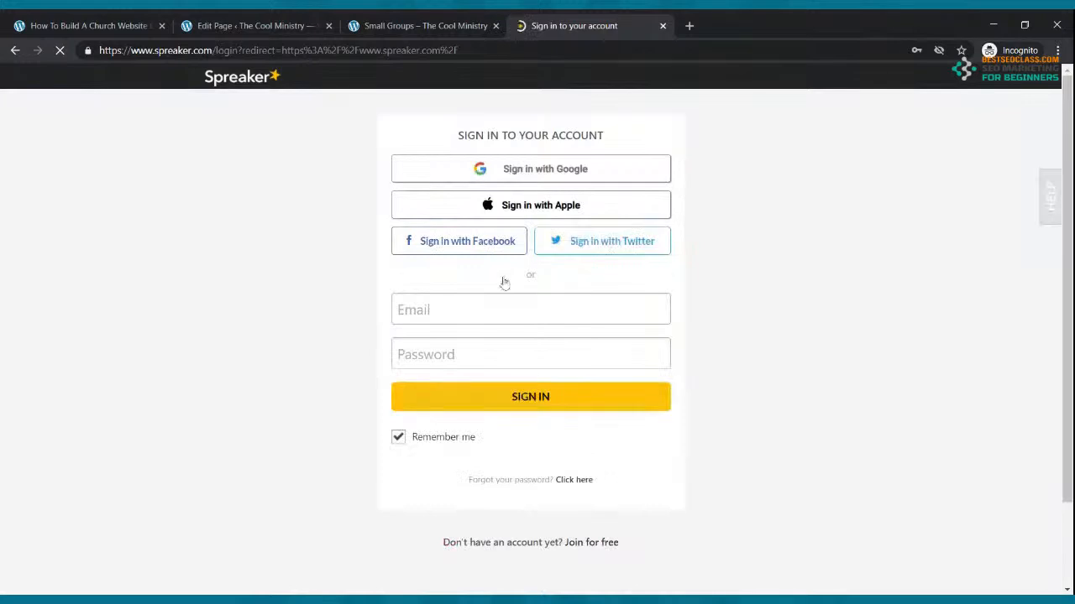
left_click(515, 401)
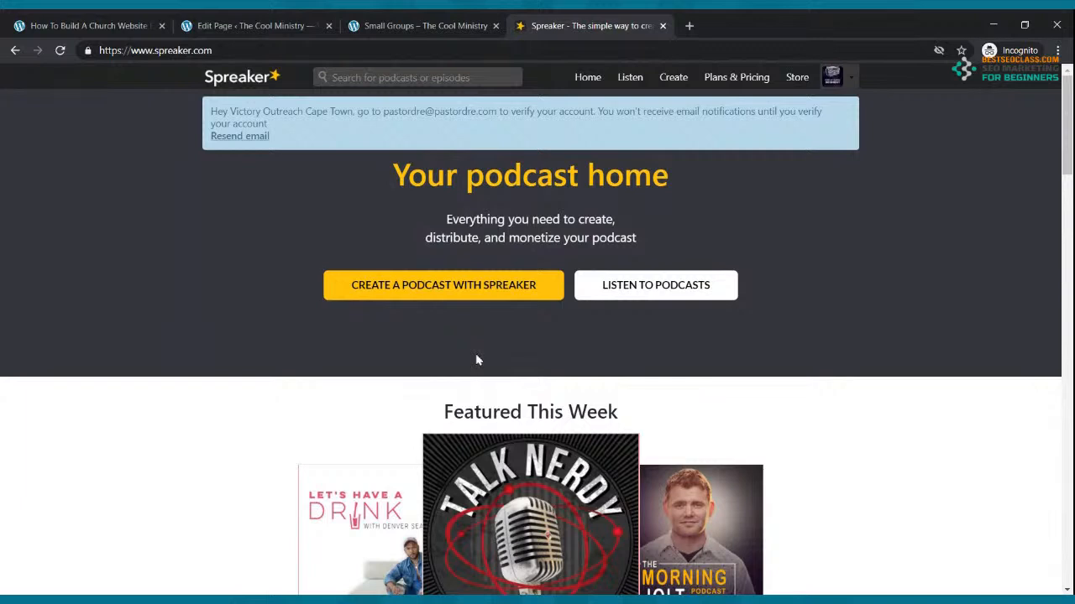
left_click(851, 81)
left_click(826, 135)
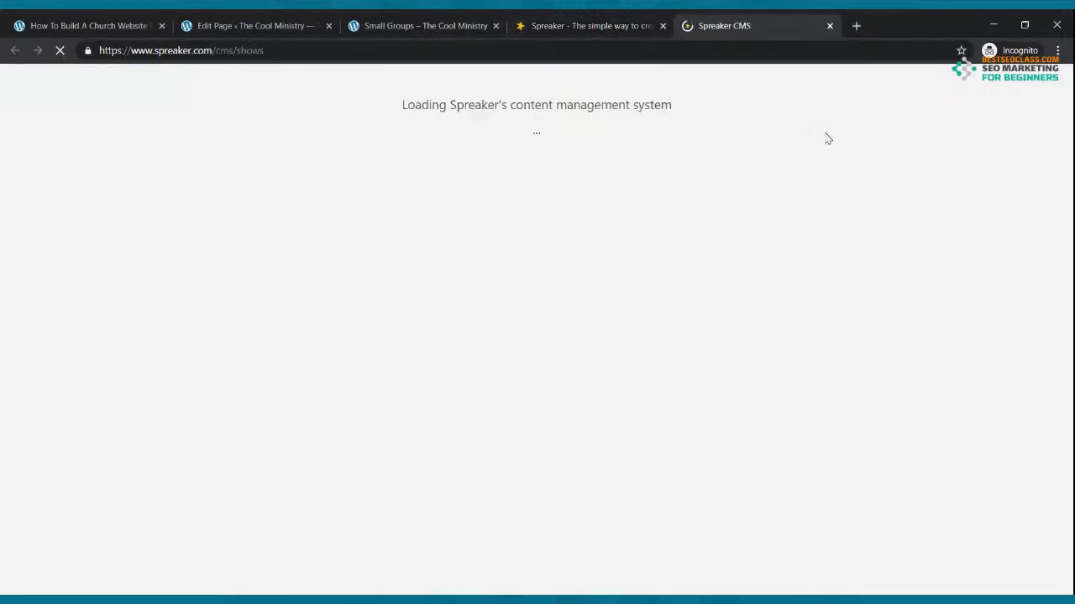
Open the Rise Up Radio Segment's RSS feed and copy its URL from the address bar
mouse_move(890, 268)
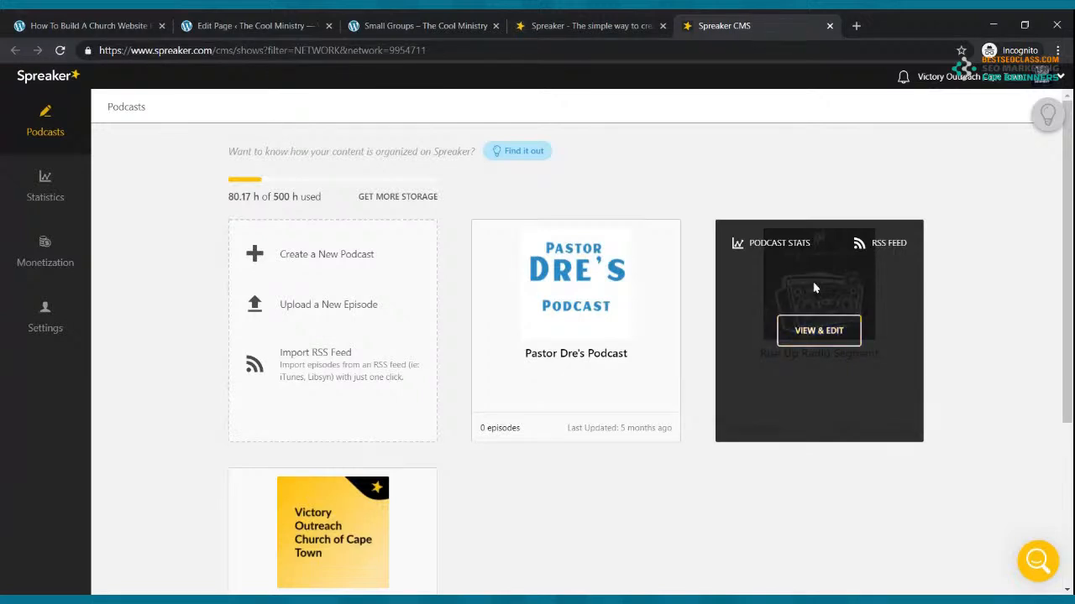
left_click(893, 245)
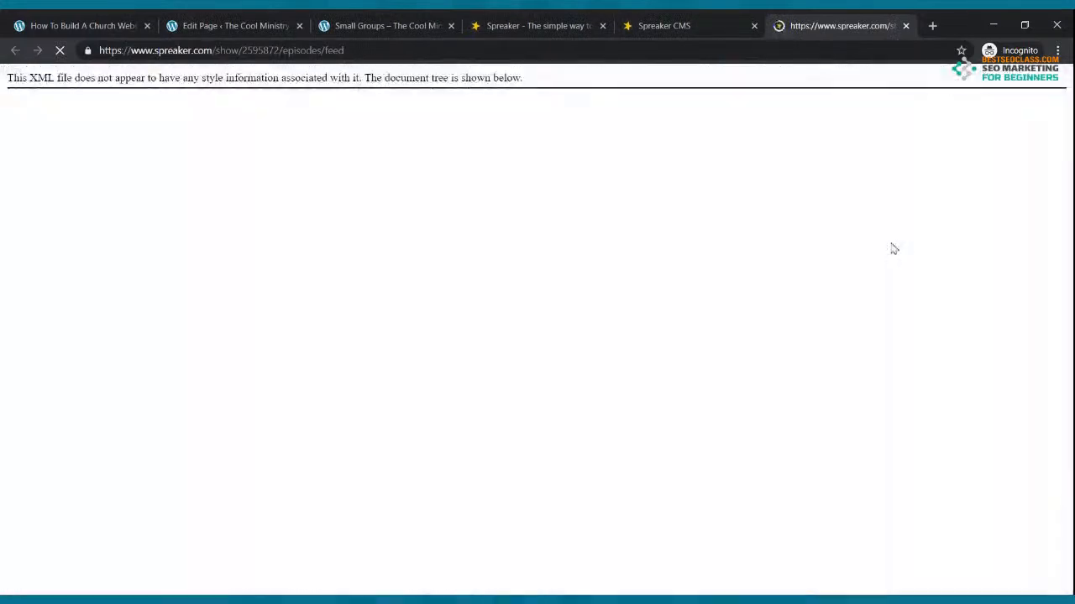
left_click(288, 52)
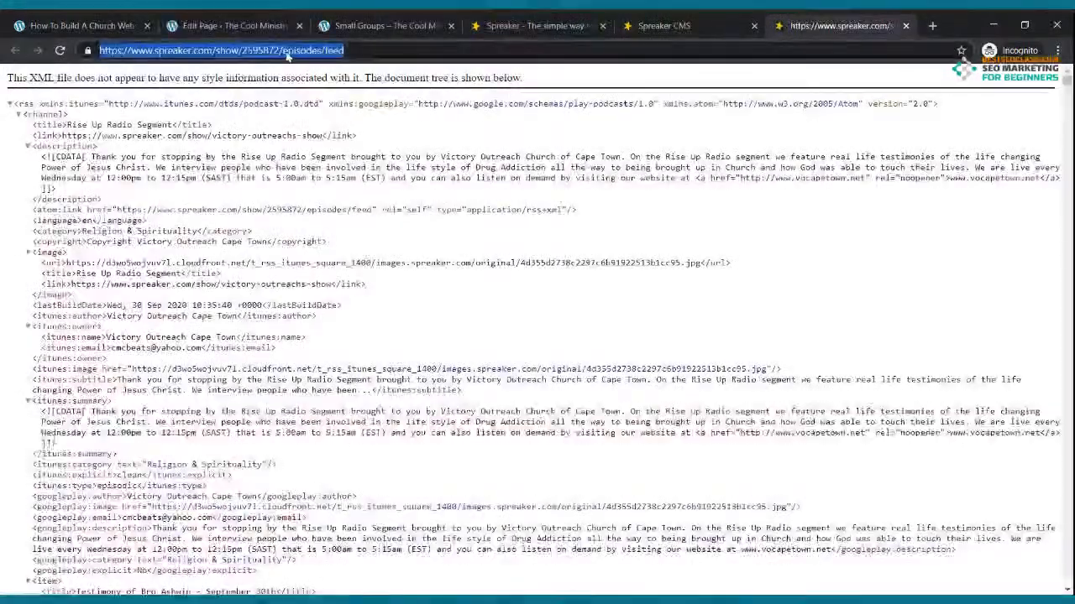
left_click(239, 24)
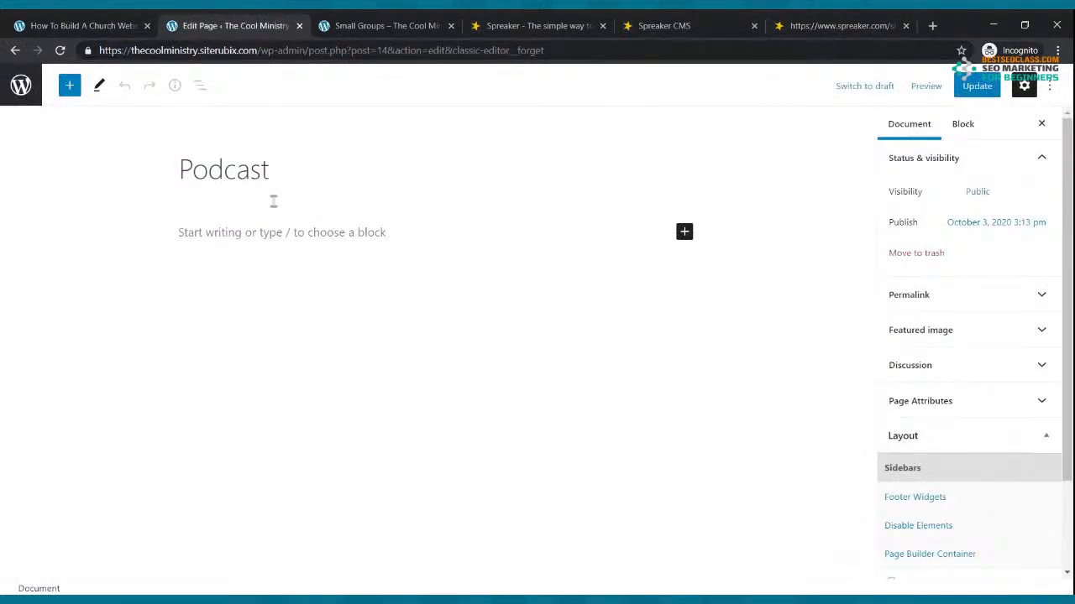
Add an RSS block with the pasted Spreaker feed URL to the Podcast page and update it
left_click(686, 234)
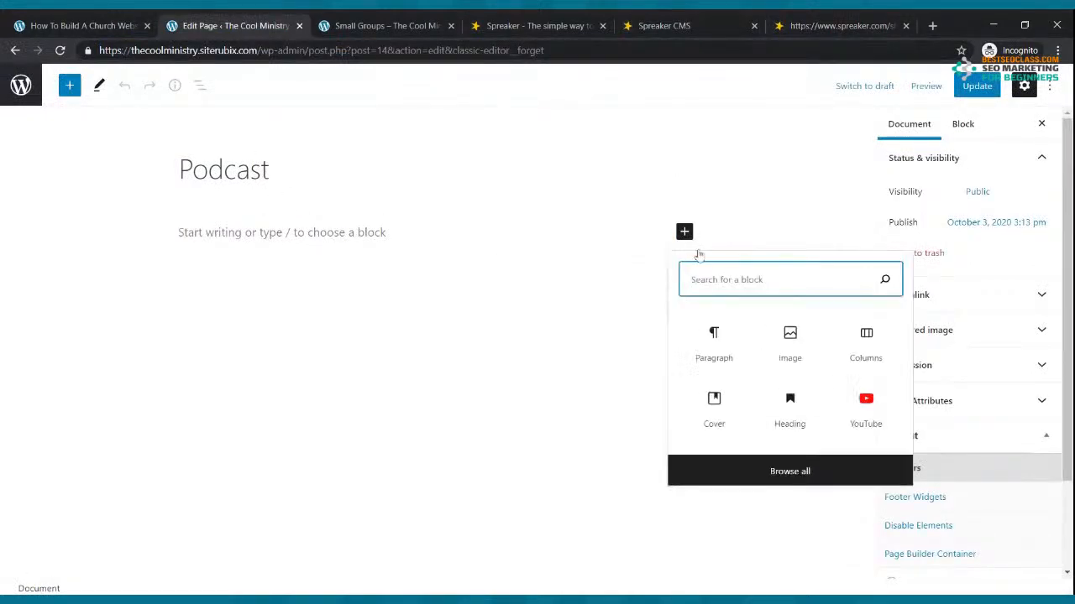
type("rss")
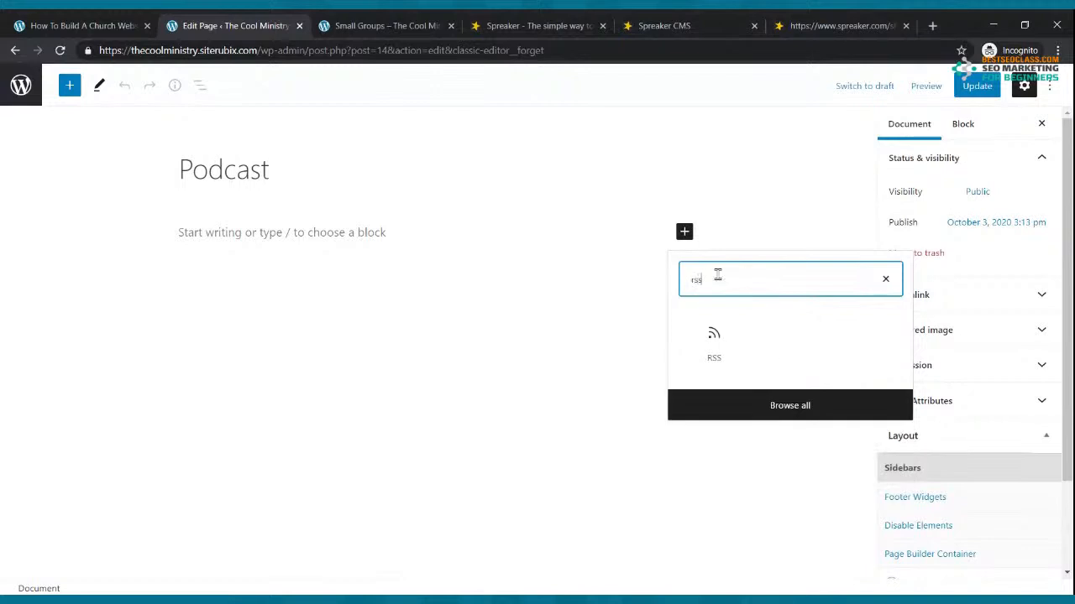
left_click(714, 343)
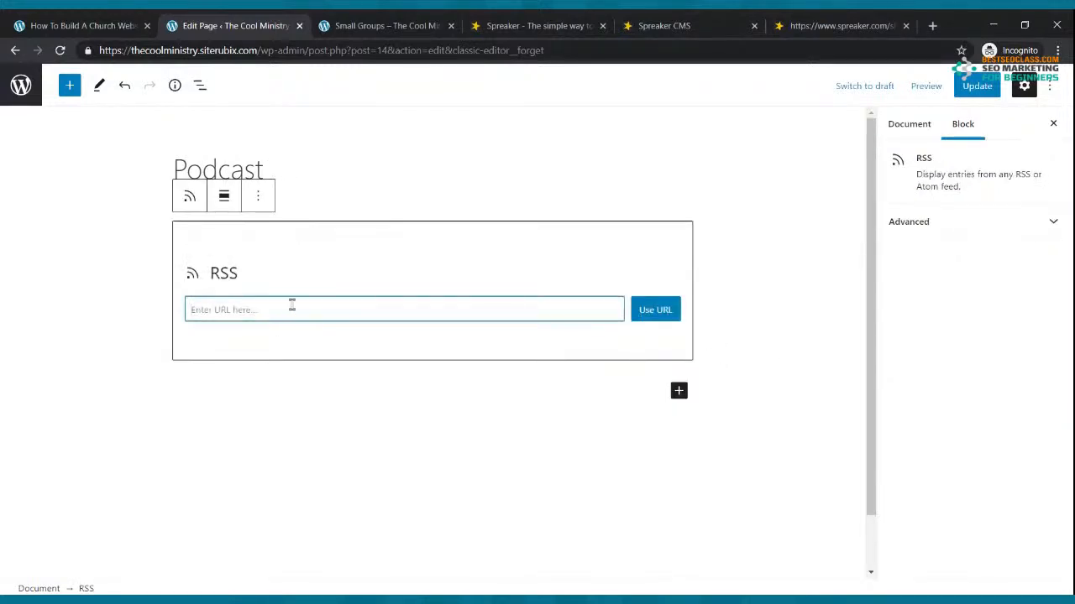
type("https://www.spreaker.com/show/3306872/episodes/feed")
left_click(655, 312)
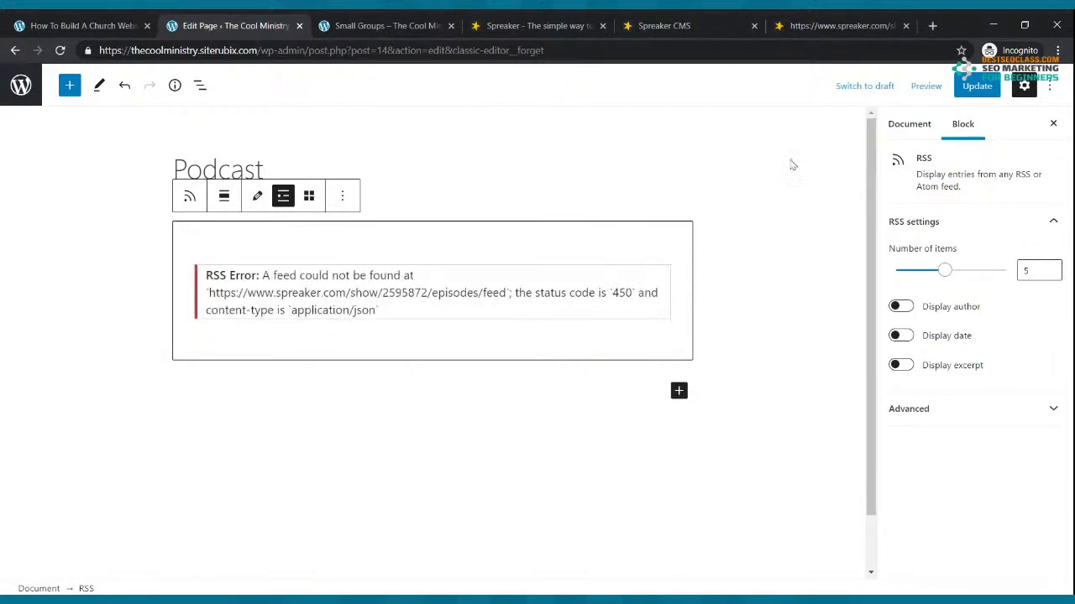
left_click(994, 94)
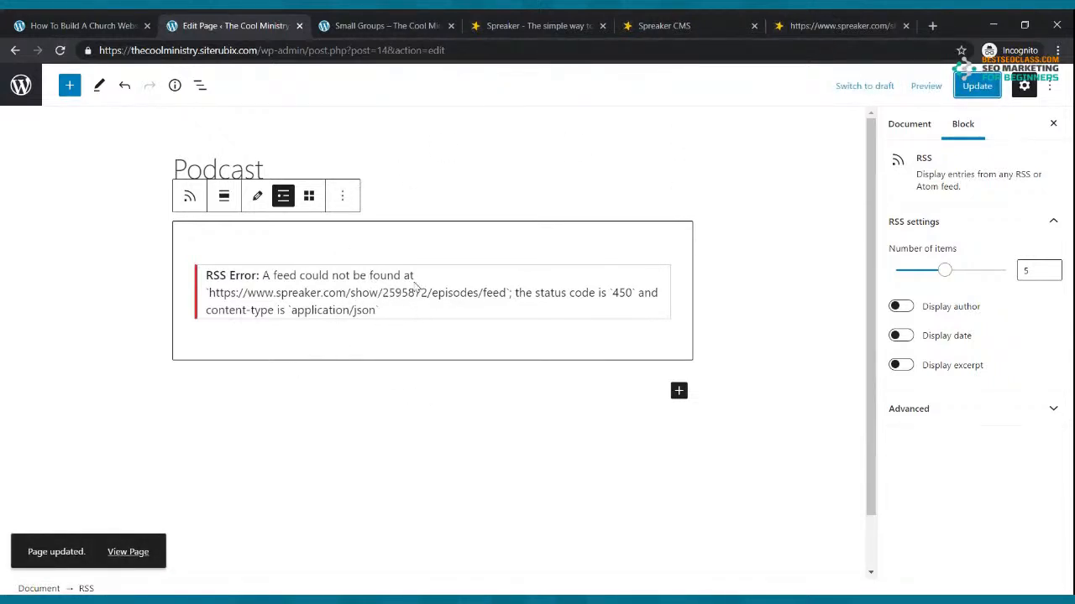
left_click(436, 25)
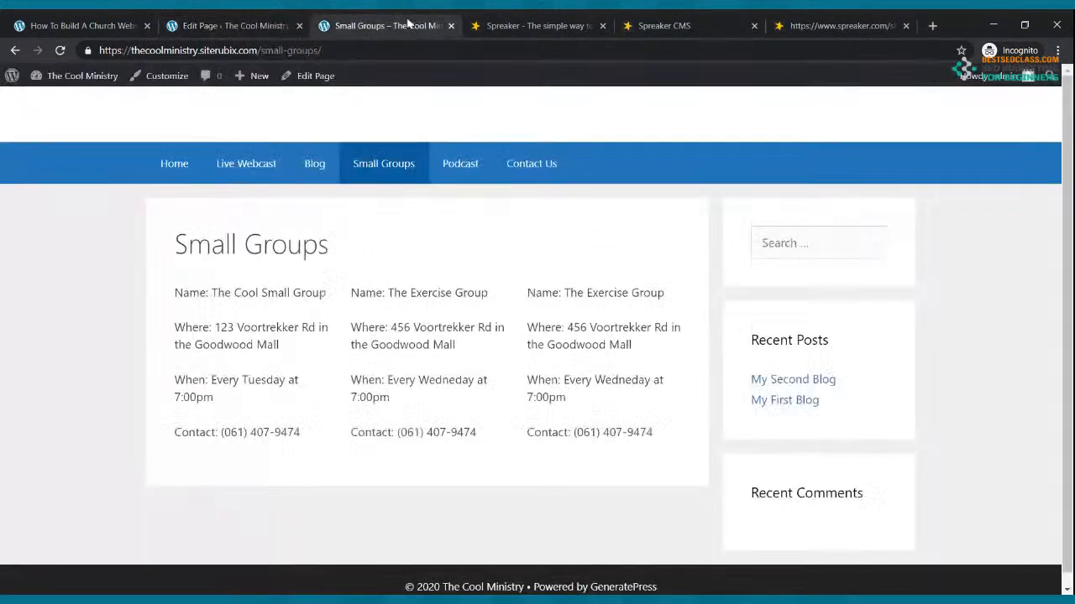
View the live Podcast and home pages, then close the Spreaker home, dashboard and XML feed tabs
left_click(458, 175)
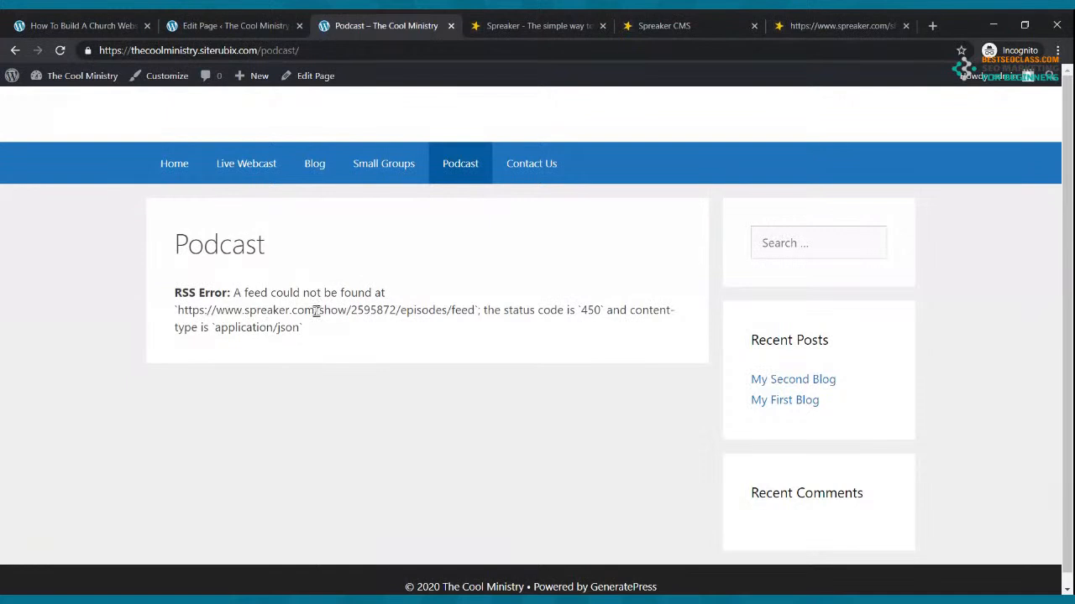
left_click(164, 166)
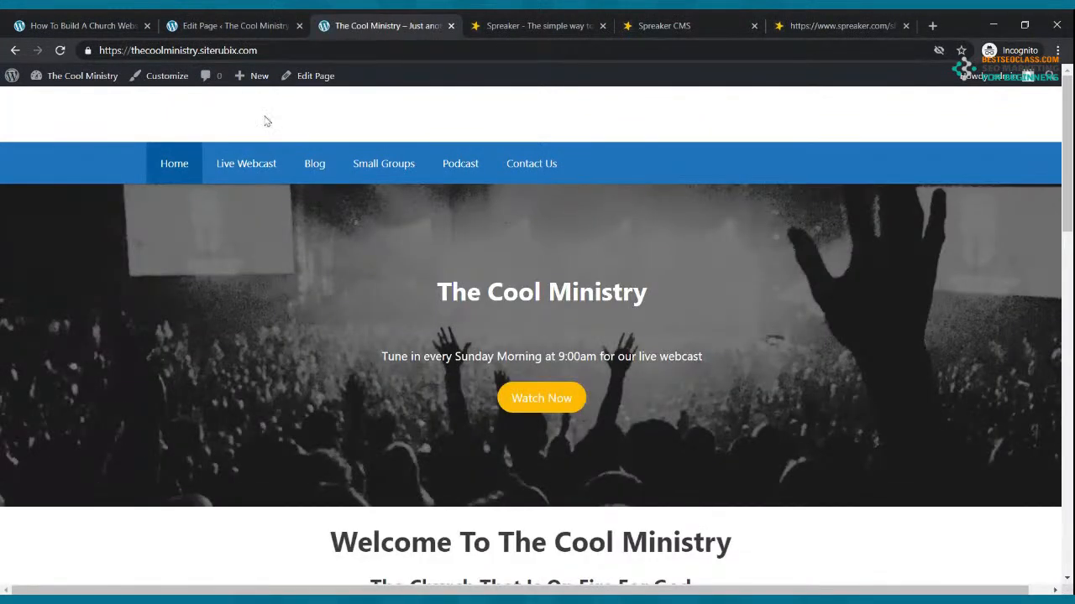
left_click(593, 26)
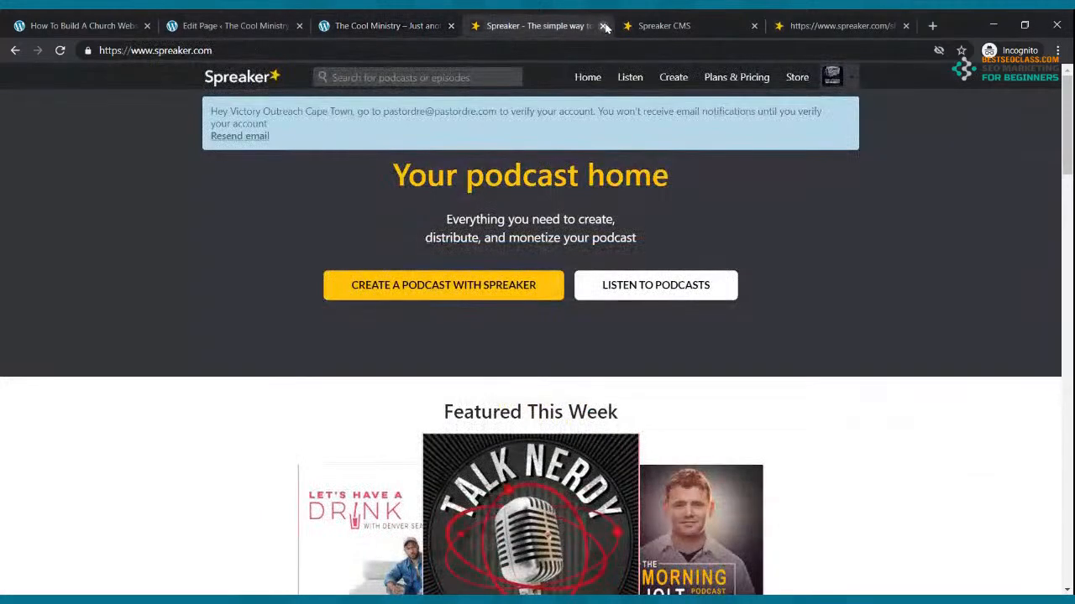
left_click(604, 26)
left_click(605, 26)
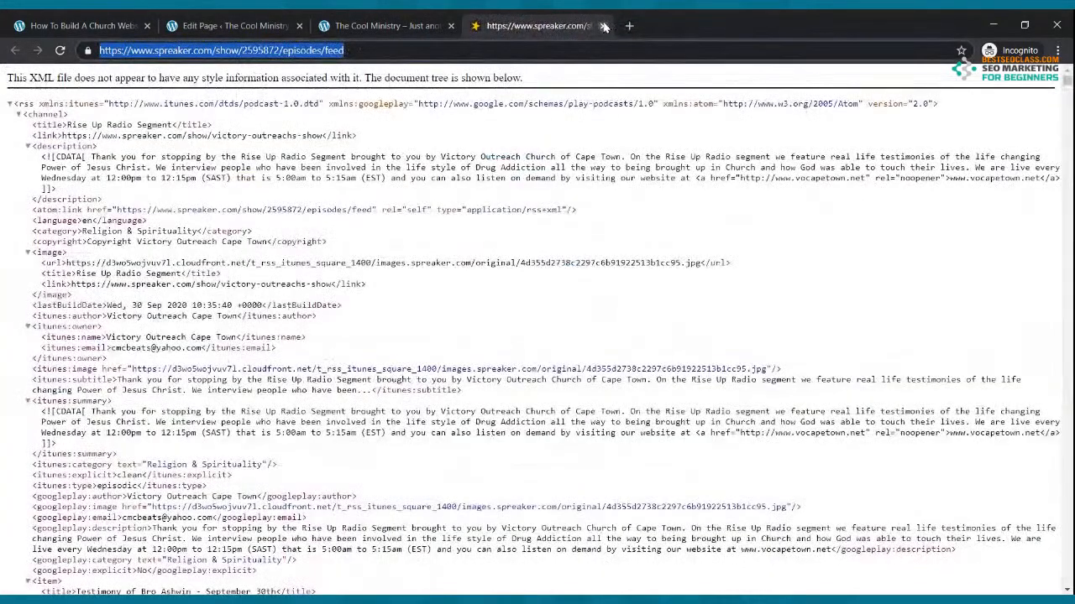
left_click(604, 26)
Go from the Podcast editor to the pages list, edit Contact Us, and start a blank tab
left_click(300, 21)
left_click(21, 85)
mouse_move(56, 94)
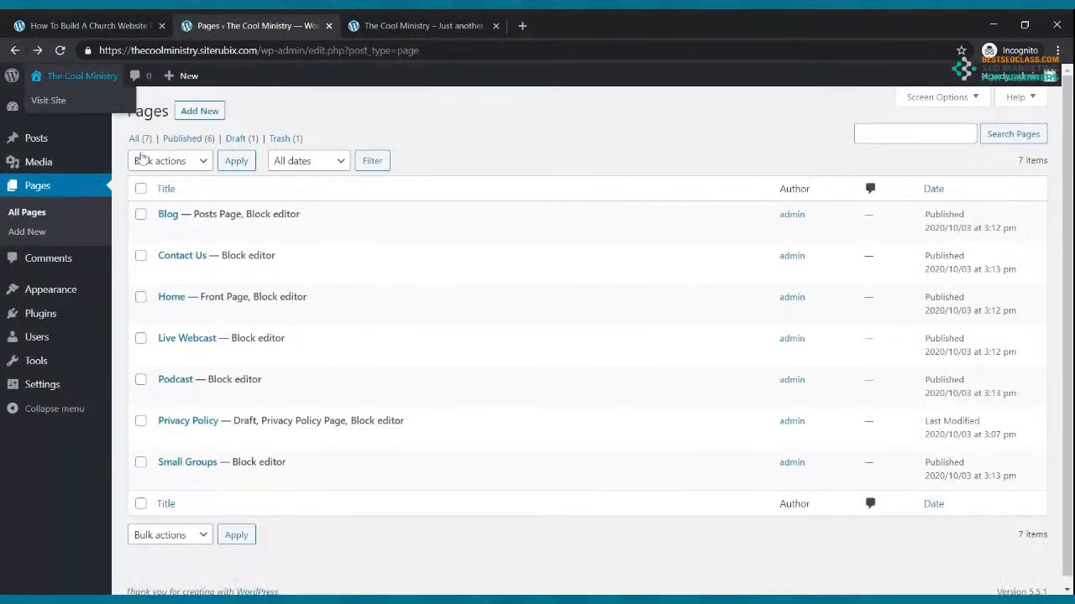
mouse_move(209, 273)
left_click(185, 277)
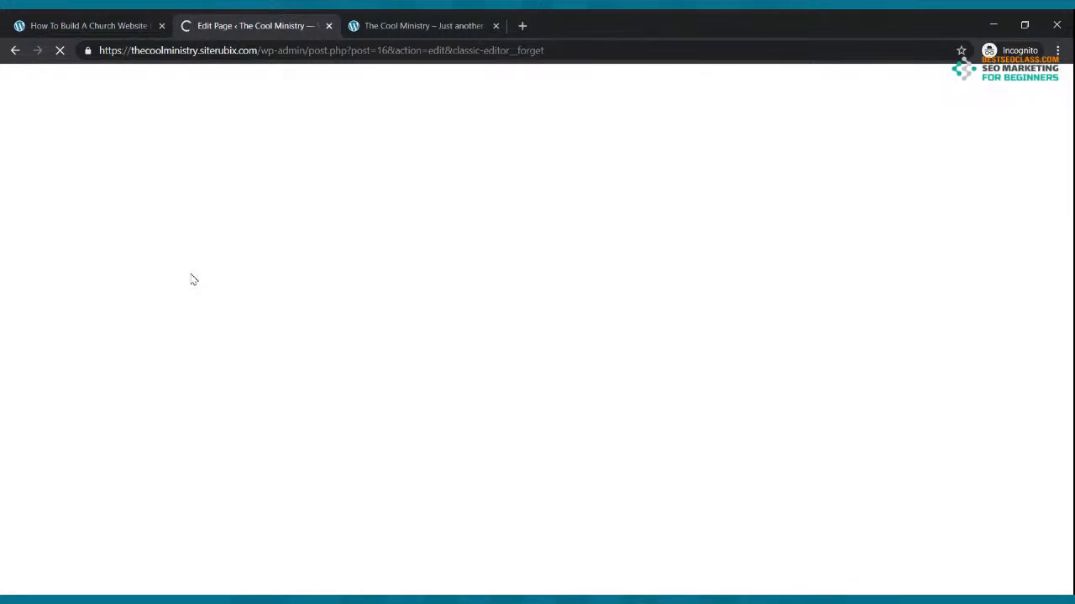
left_click(522, 27)
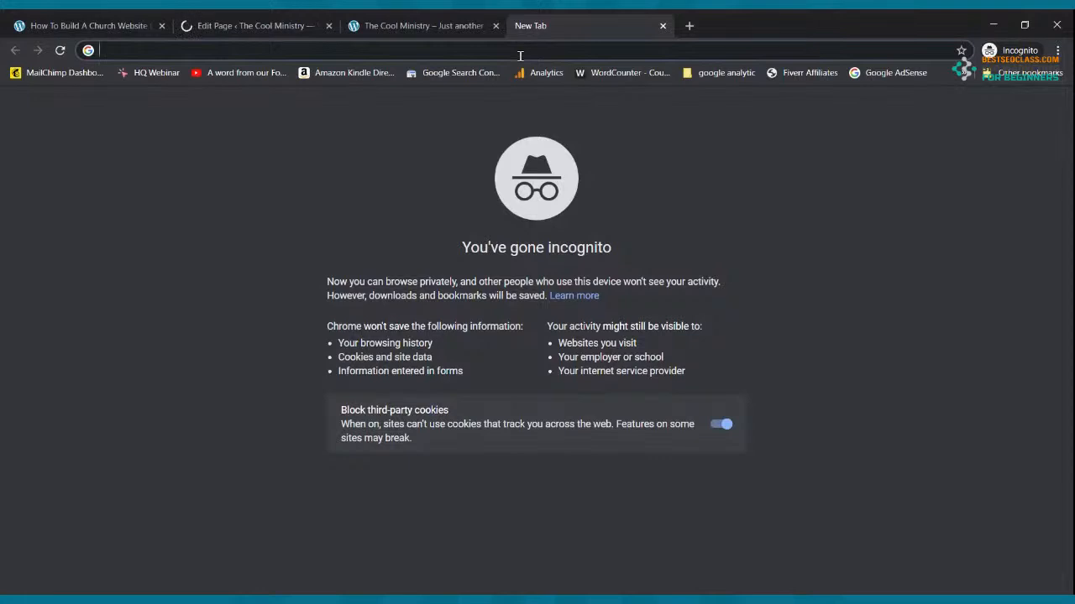
Load JotForm and compare its plans: free Starter, Bronze $24, Silver $29 and Gold $79
type("jot")
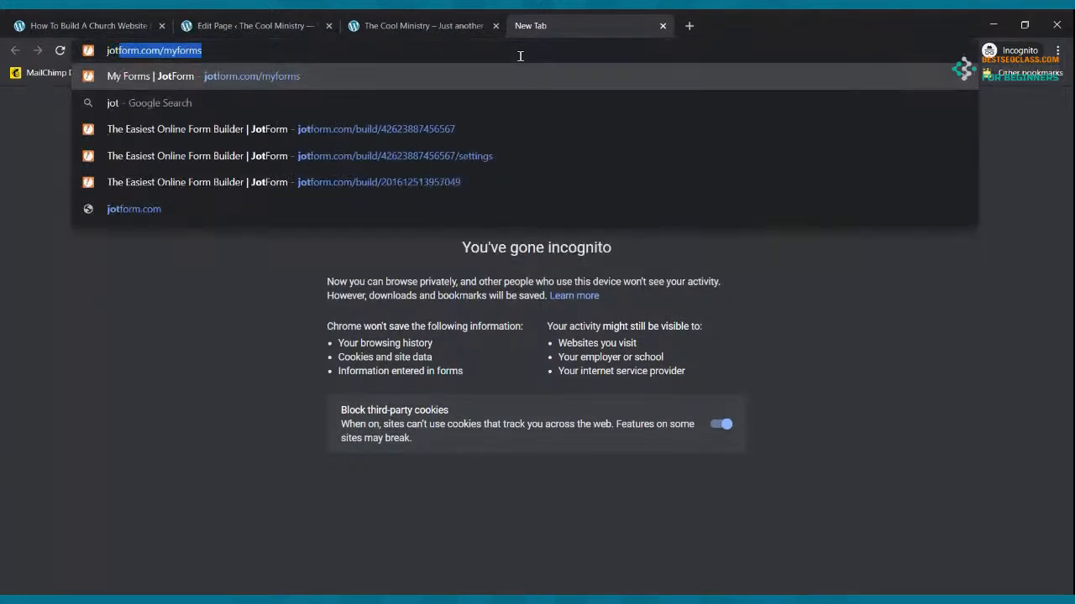
type("form")
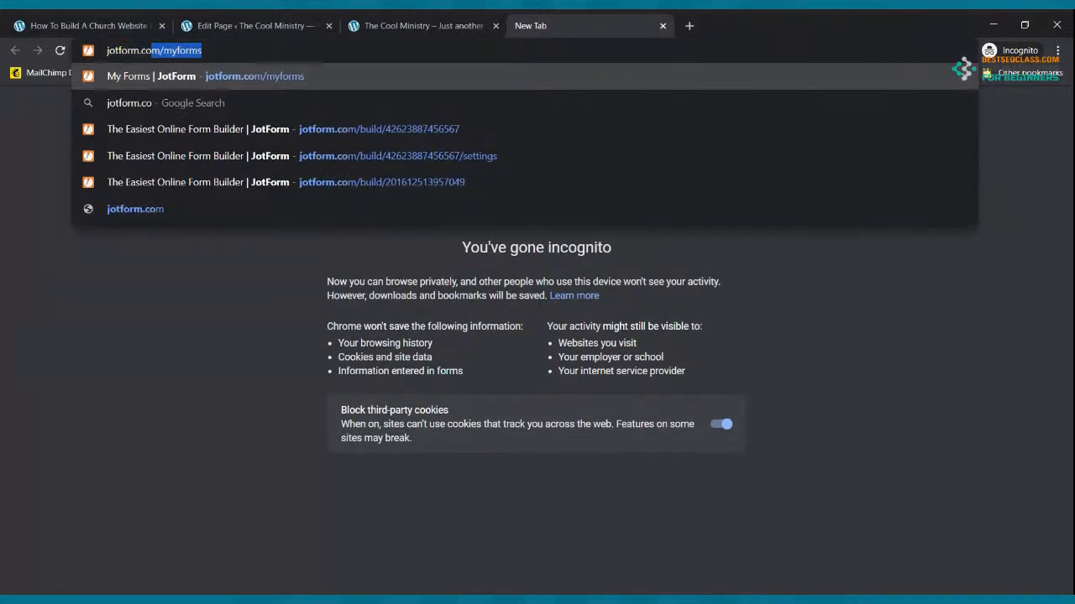
key("Return")
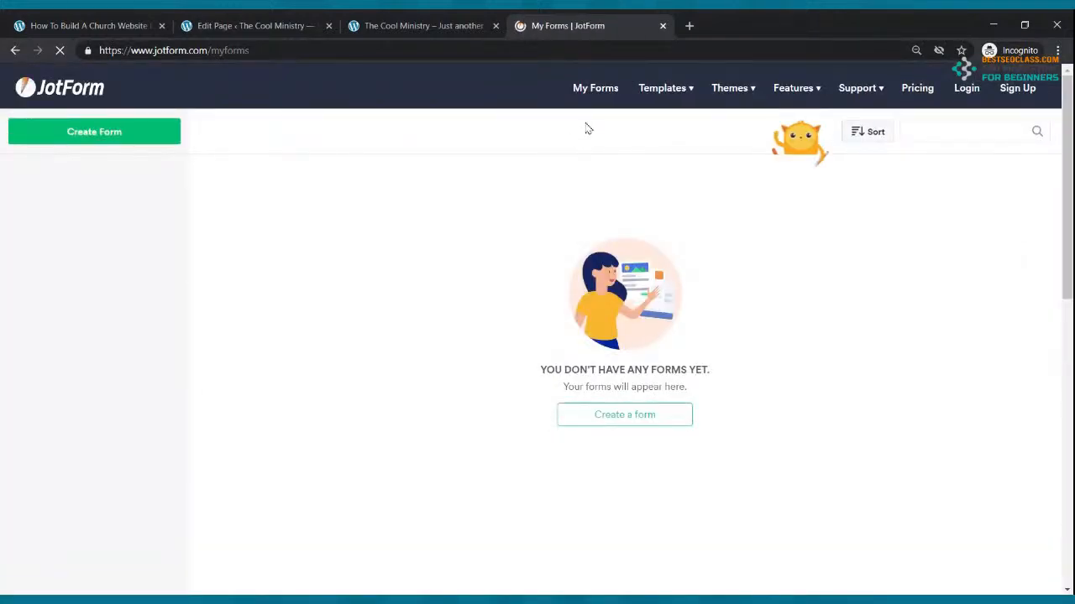
left_click(906, 91)
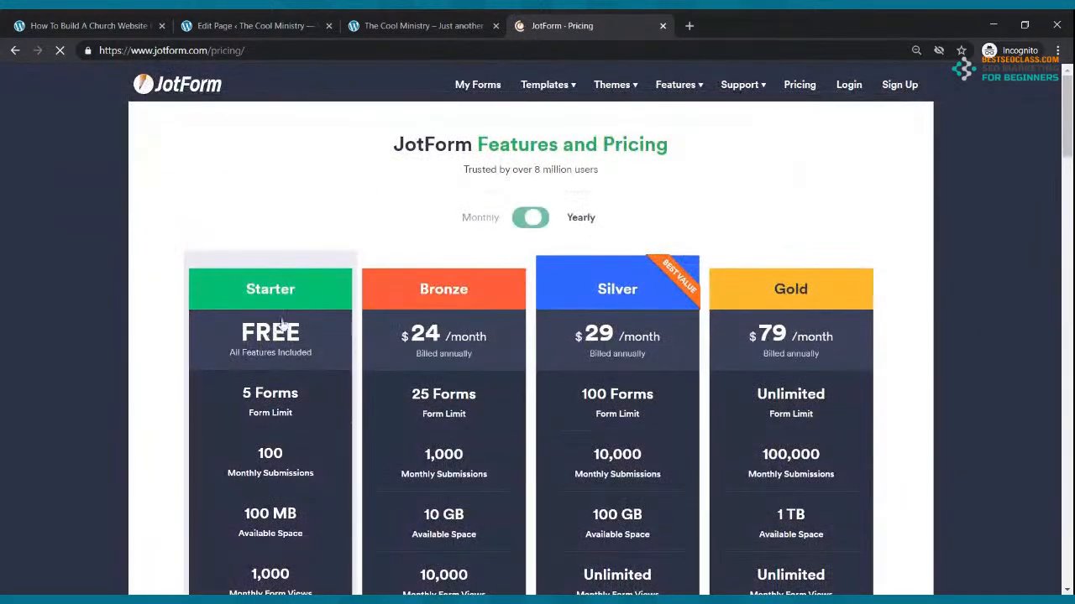
scroll(282, 327, "down", 2)
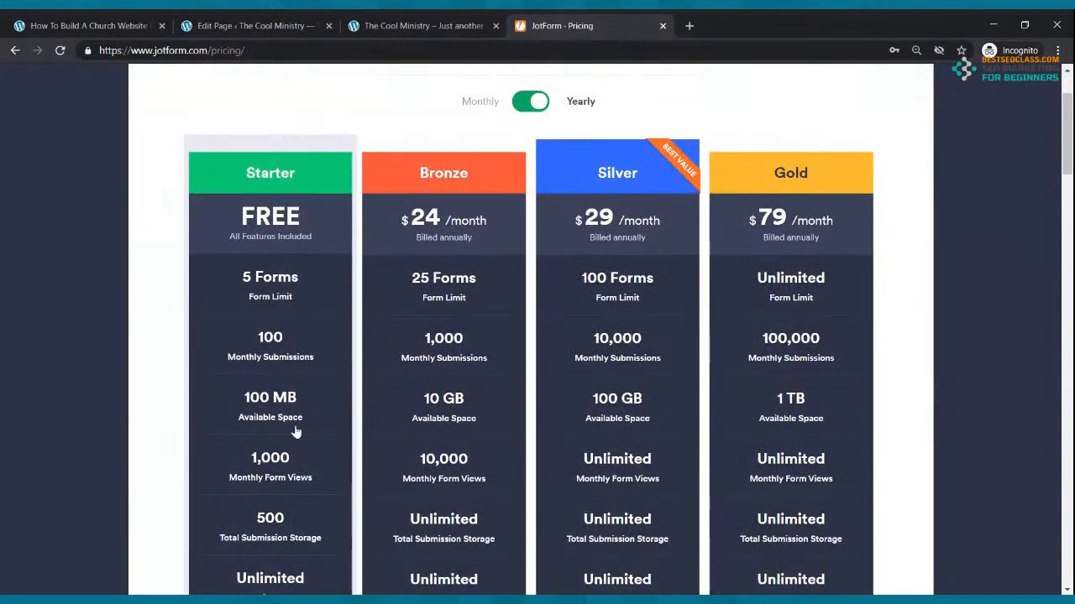
scroll(298, 369, "down", 1)
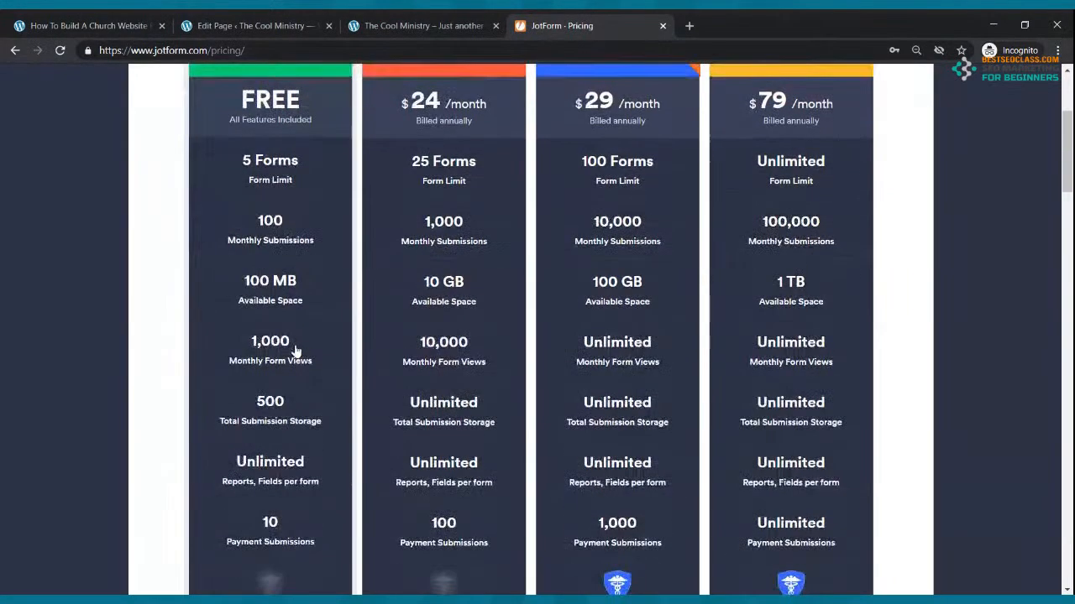
scroll(293, 351, "up", 3)
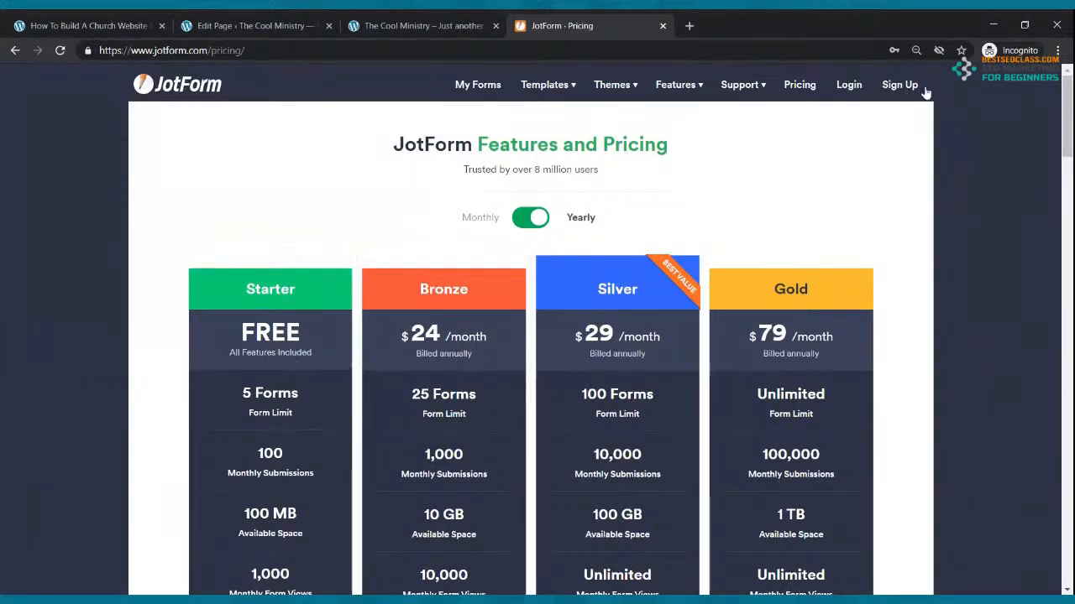
Log in to JotForm with the saved credentials and list the forms under My Forms
left_click(844, 89)
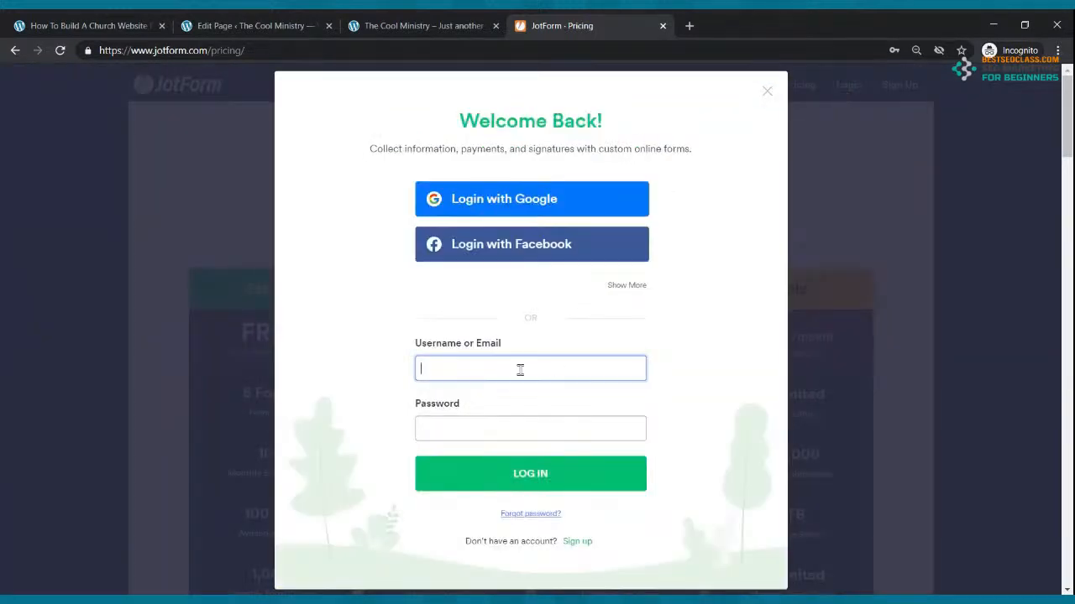
left_click(516, 397)
left_click(529, 468)
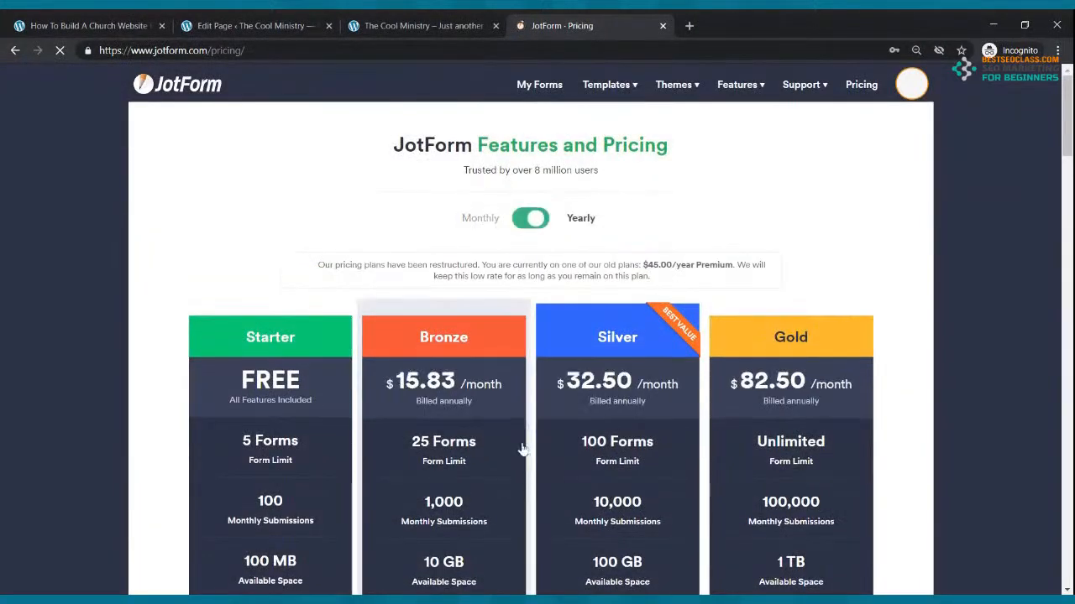
left_click(524, 88)
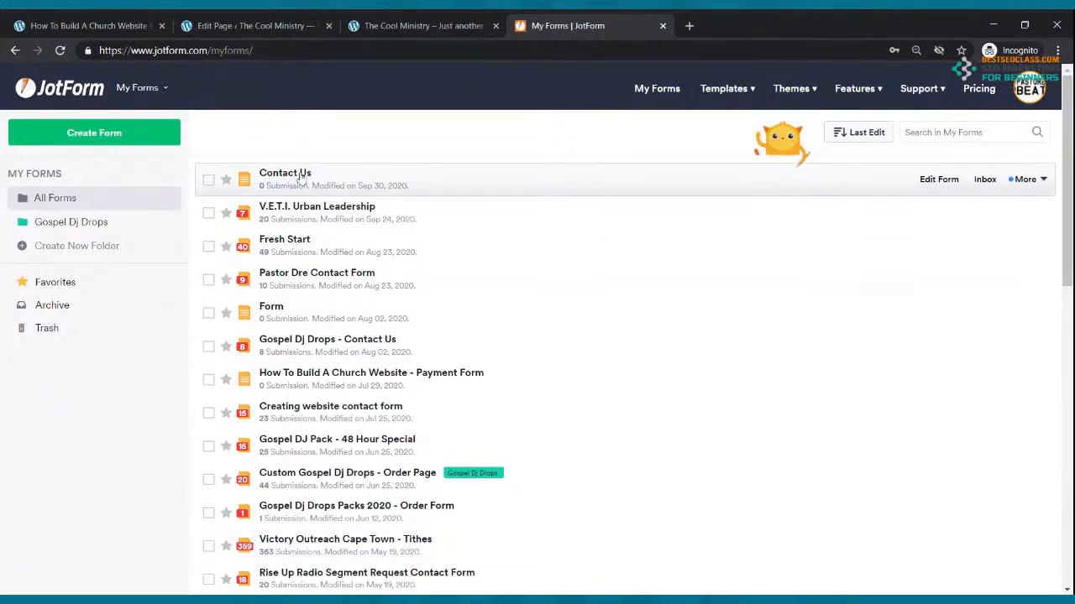
Open Contact Us in the form builder, then add and remove trial Full Name and Email fields
left_click(922, 182)
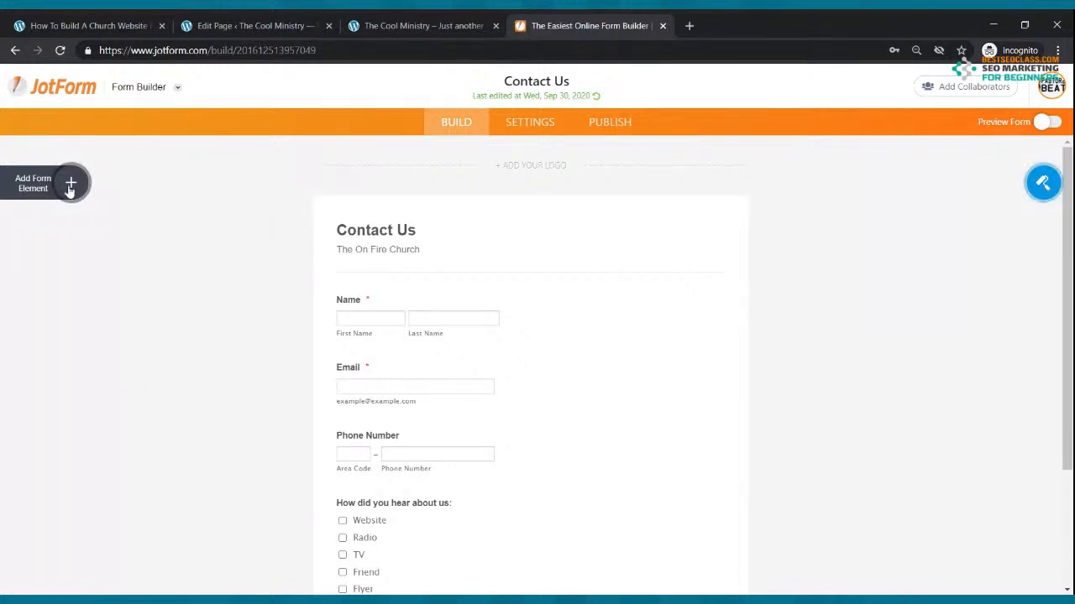
left_click(72, 184)
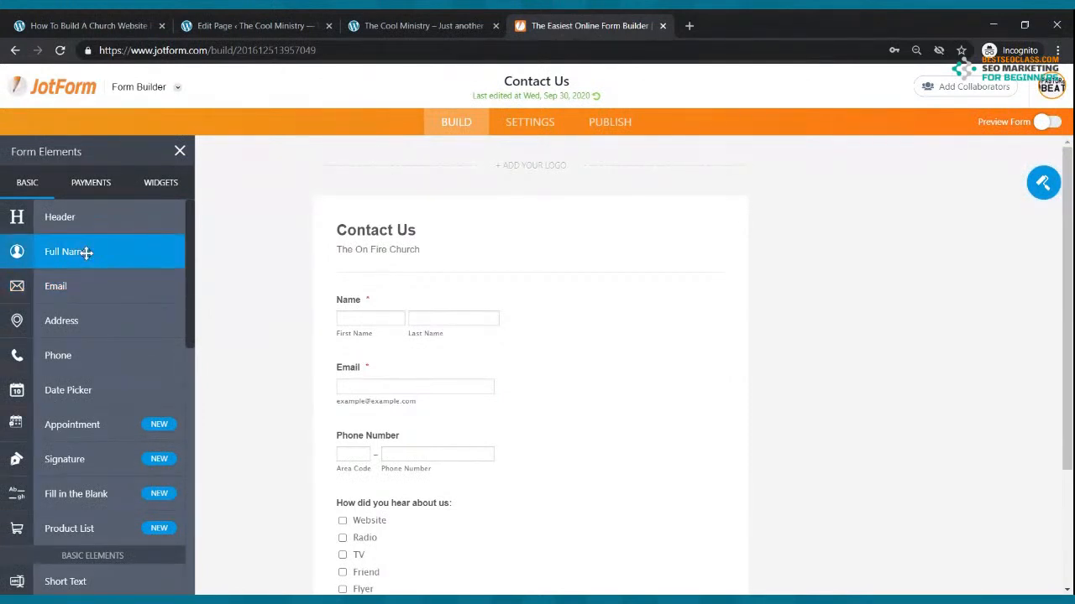
left_click_drag(87, 252, 475, 283)
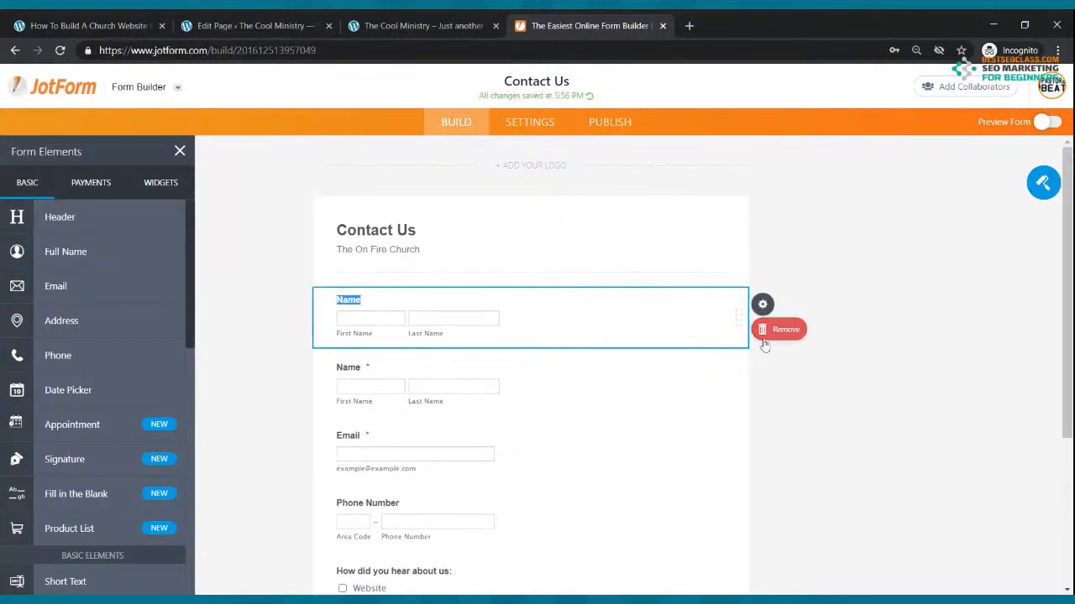
left_click(779, 329)
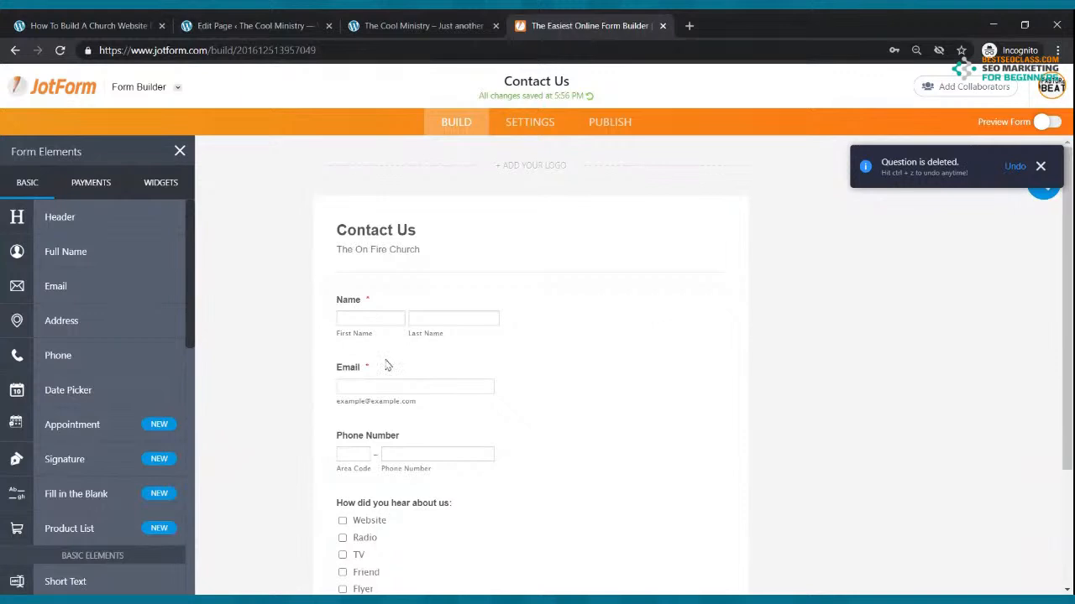
left_click_drag(83, 287, 422, 243)
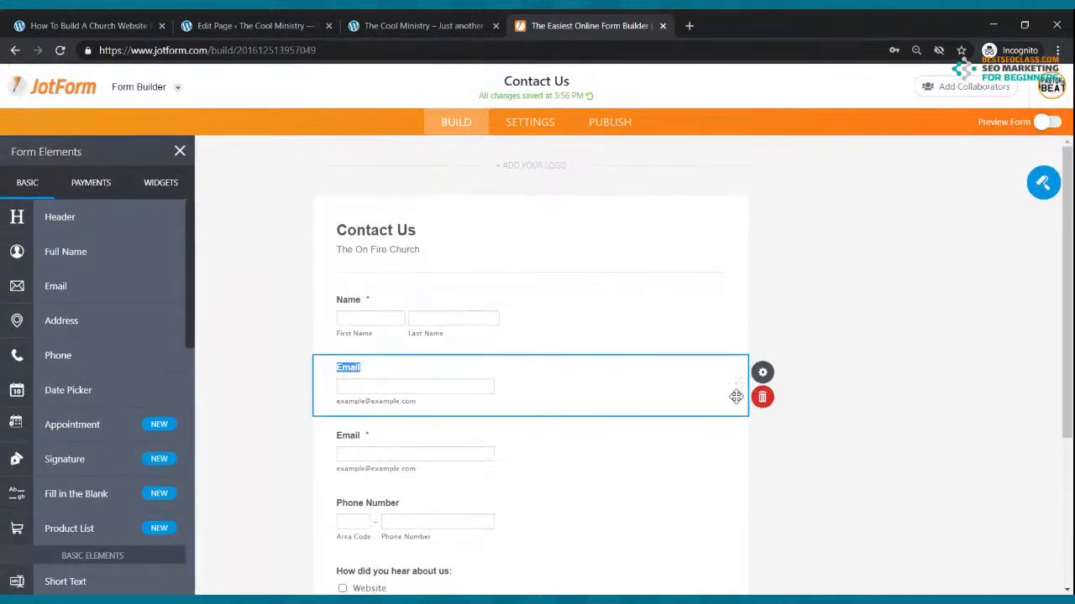
left_click(764, 397)
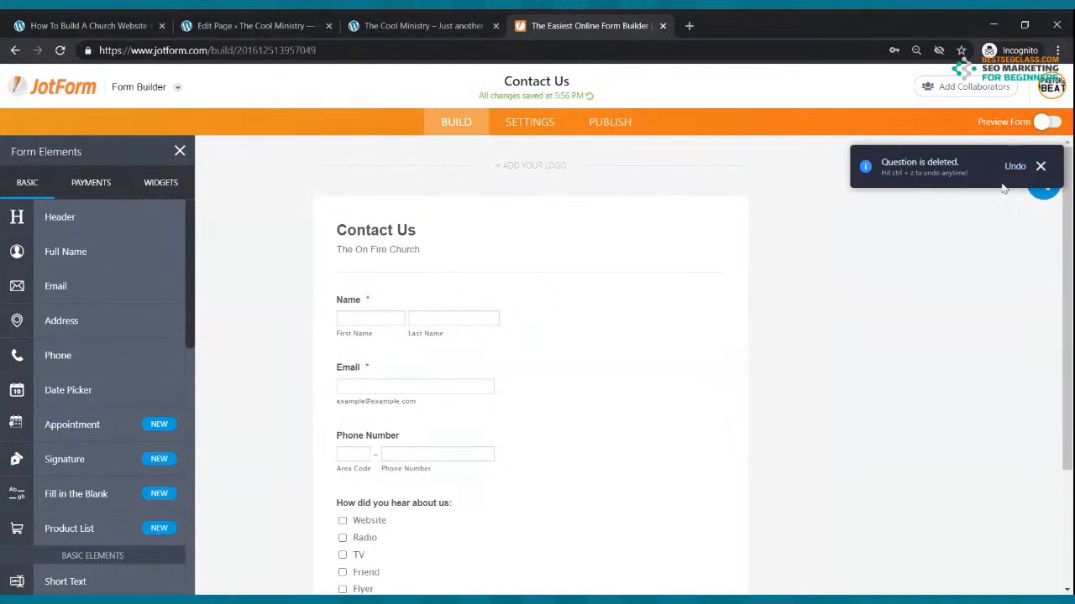
Add a multiple choice question 'How did you hear about us:' with options Flyer, TV, Radio, Friend
scroll(502, 363, "down", 2)
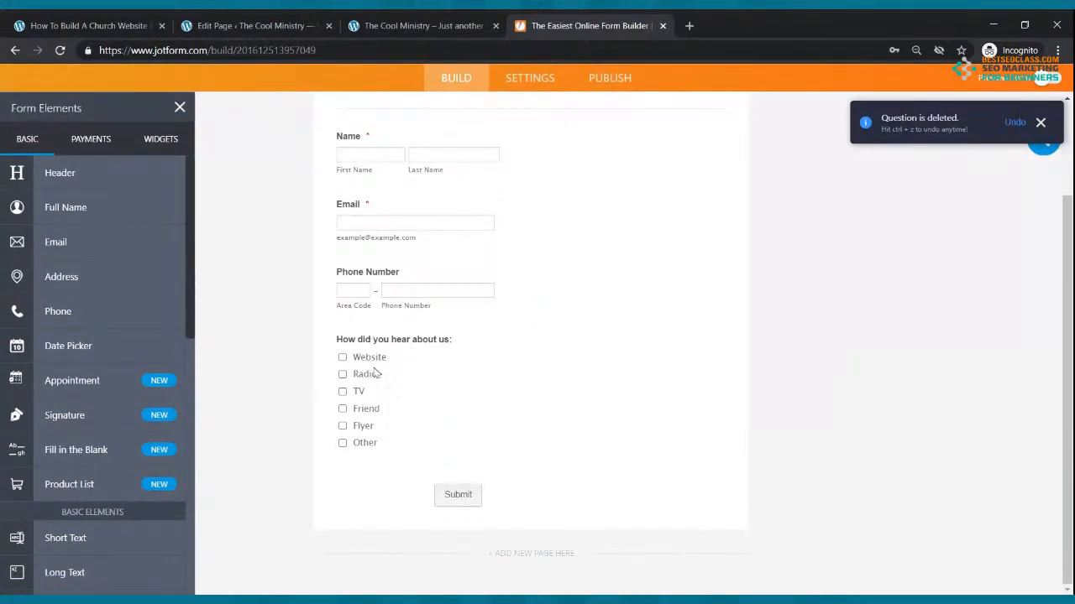
scroll(84, 336, "down", 5)
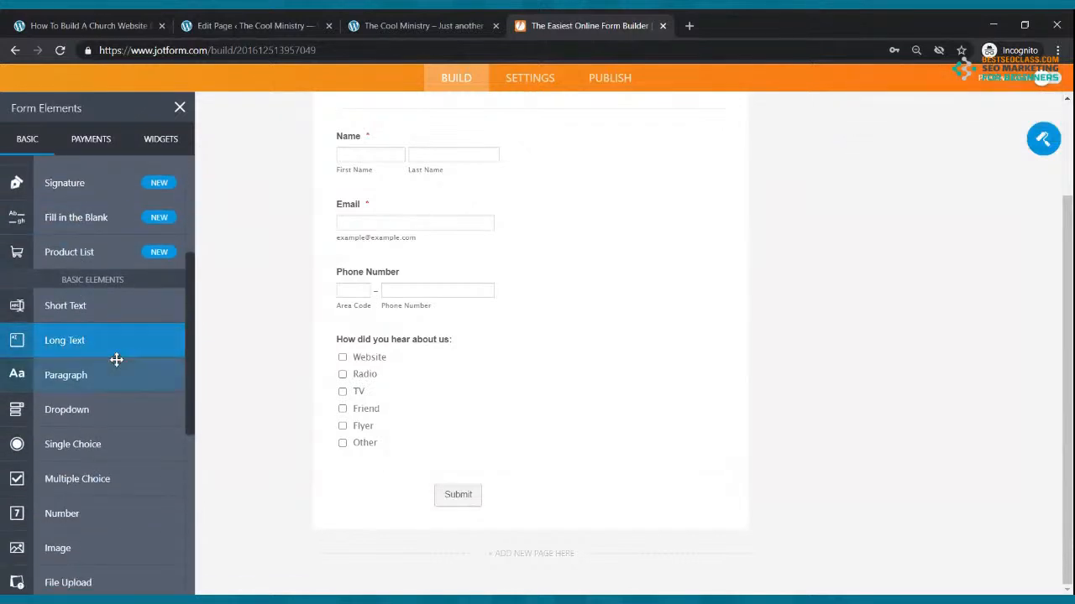
scroll(116, 360, "down", 3)
left_click_drag(86, 364, 380, 355)
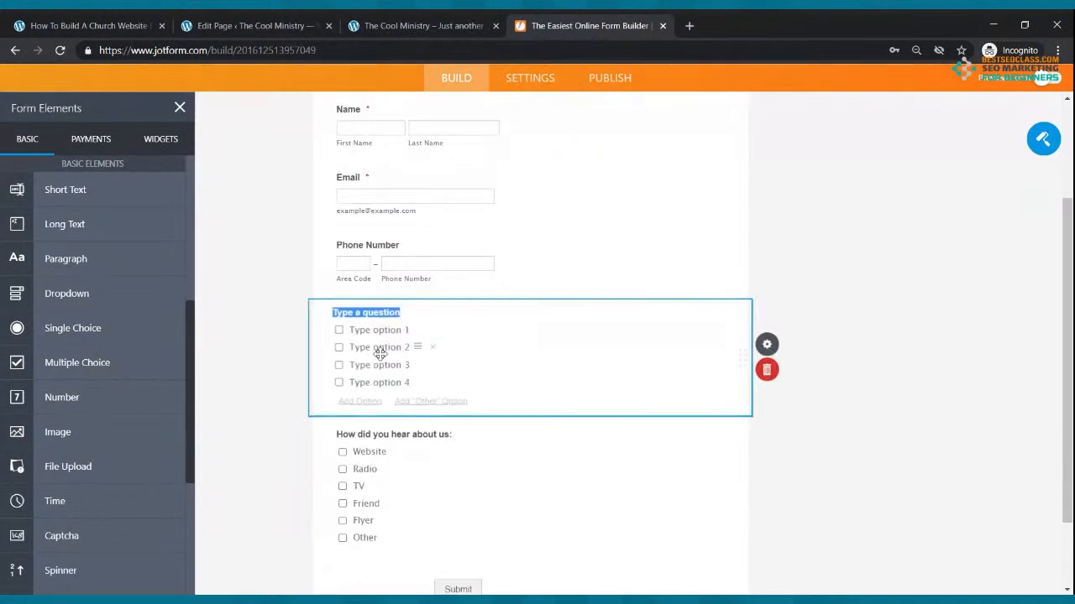
type("How did you hear abo")
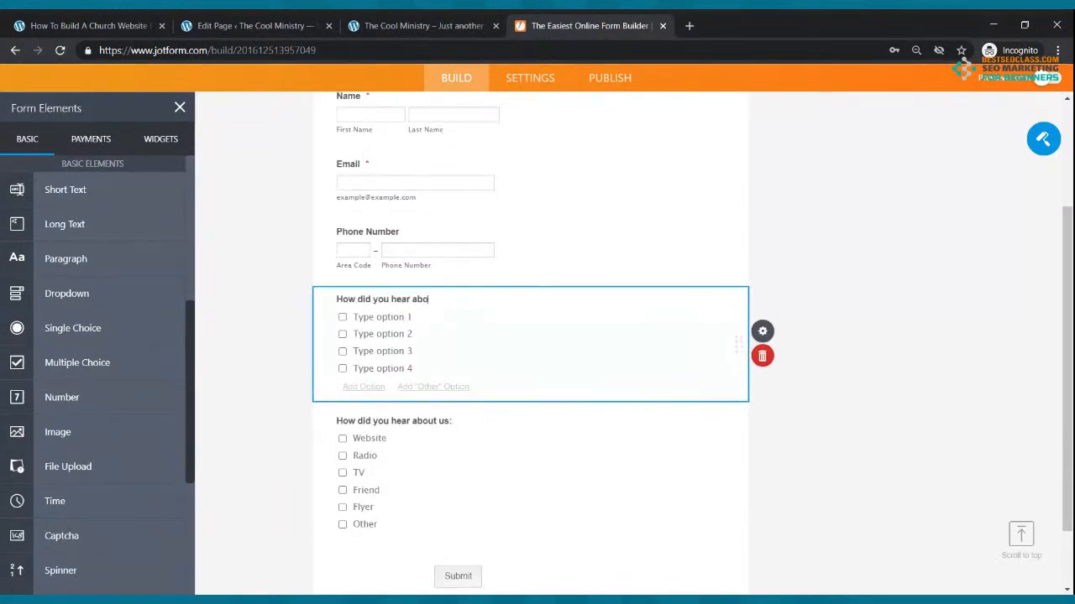
type("ut us:")
left_click(396, 316)
type("Flyer")
left_click(397, 333)
type("TV")
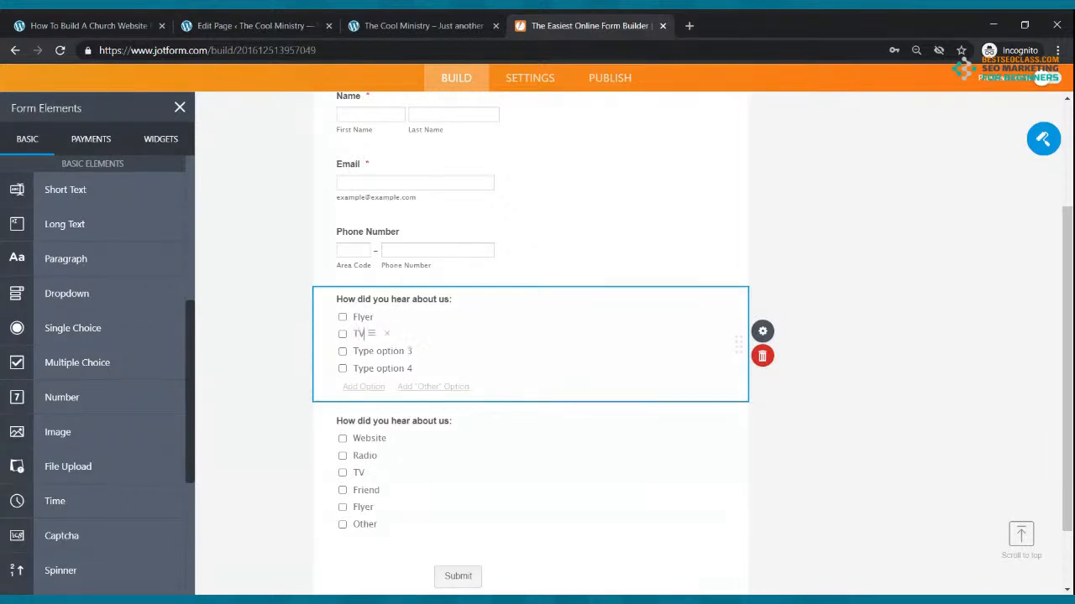
left_click(391, 351)
type("Radio")
left_click(392, 368)
type("Friend")
left_click(779, 461)
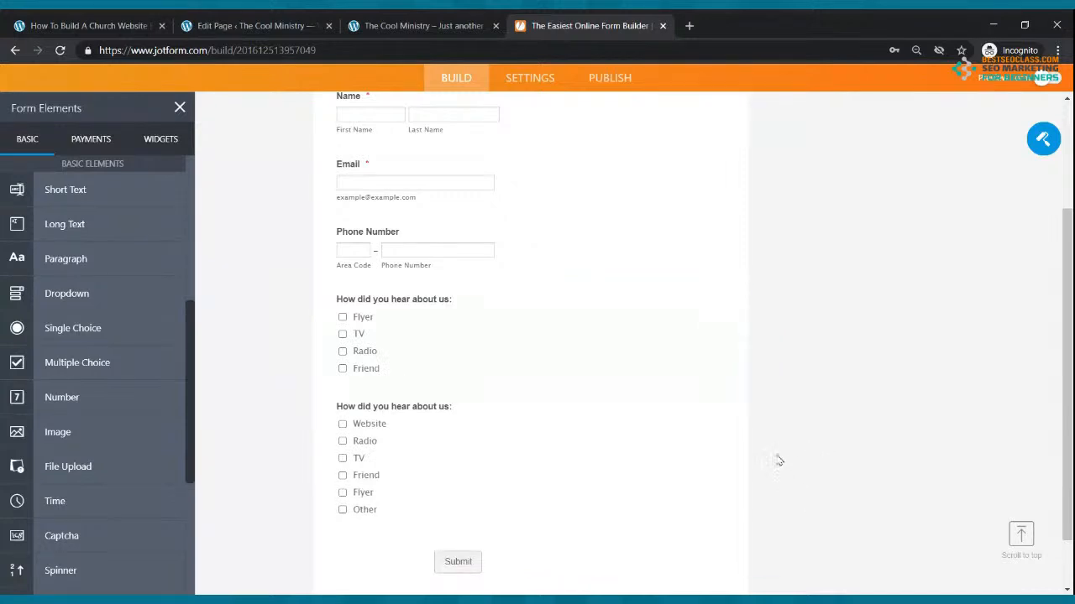
Delete the new duplicate 'How did you hear about us' question, keeping the original
scroll(461, 425, "up", 2)
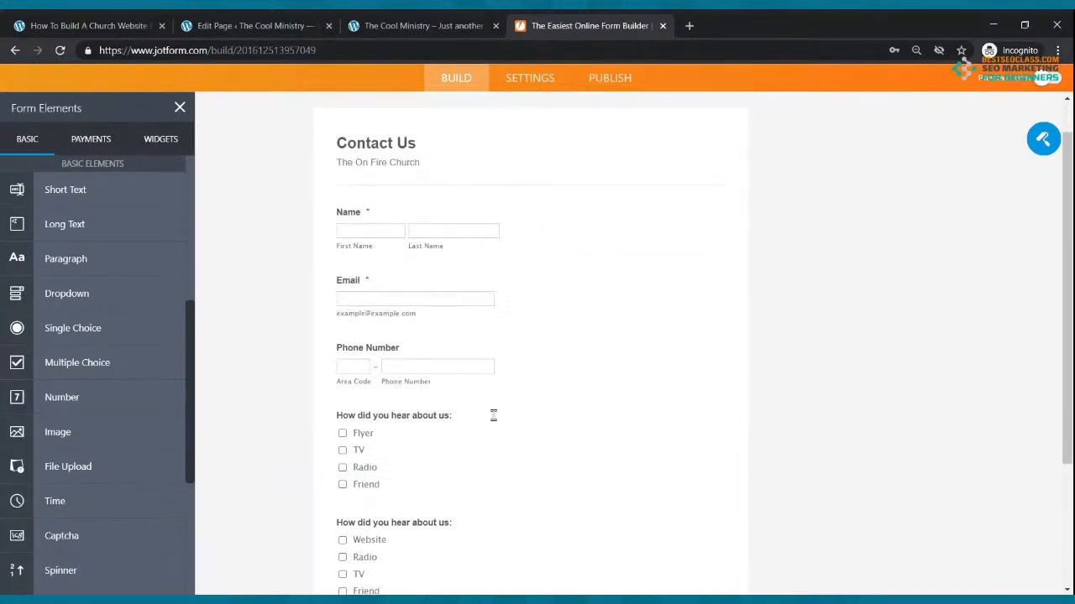
left_click(497, 429)
scroll(509, 408, "down", 2)
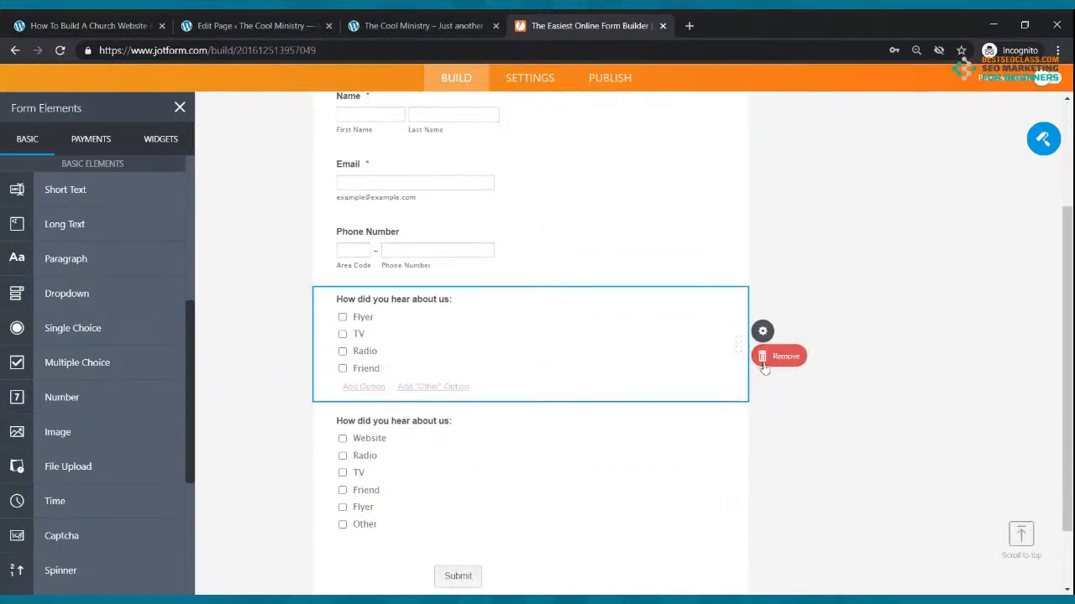
left_click(763, 367)
scroll(636, 334, "up", 3)
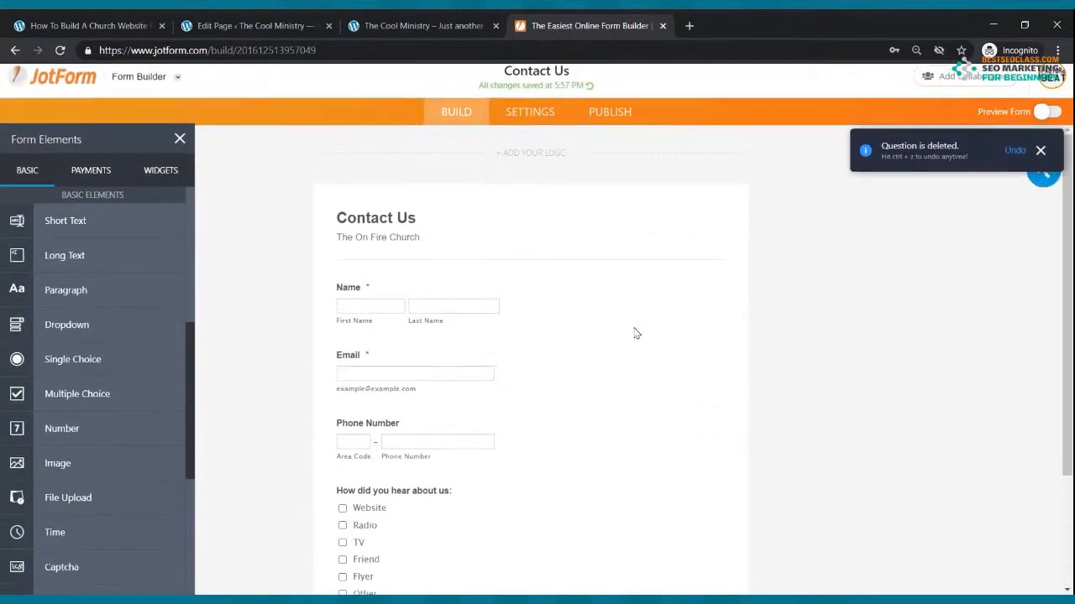
scroll(635, 333, "down", 3)
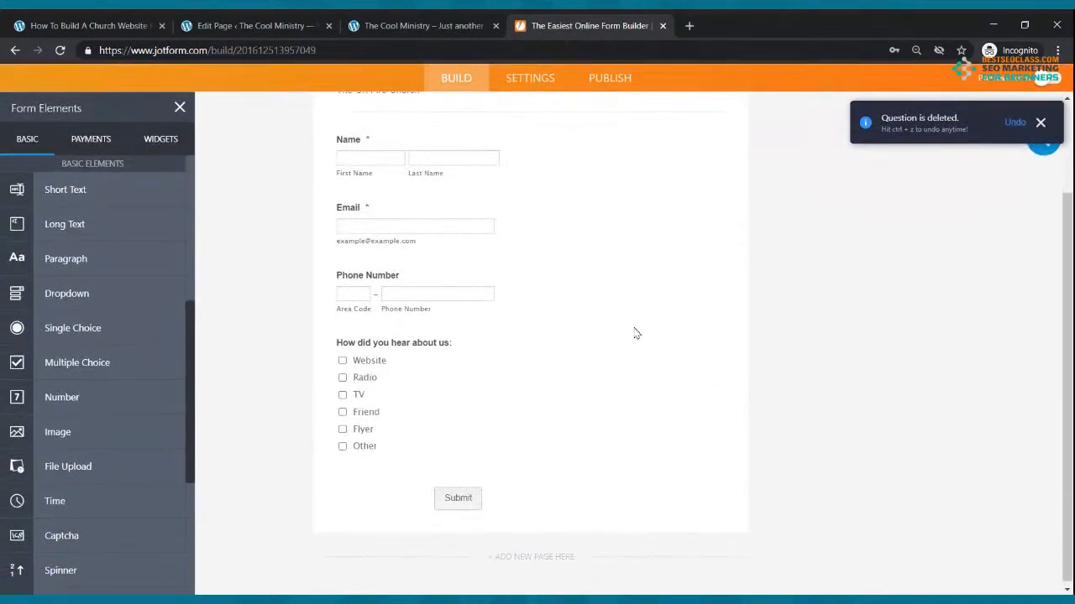
scroll(636, 334, "up", 3)
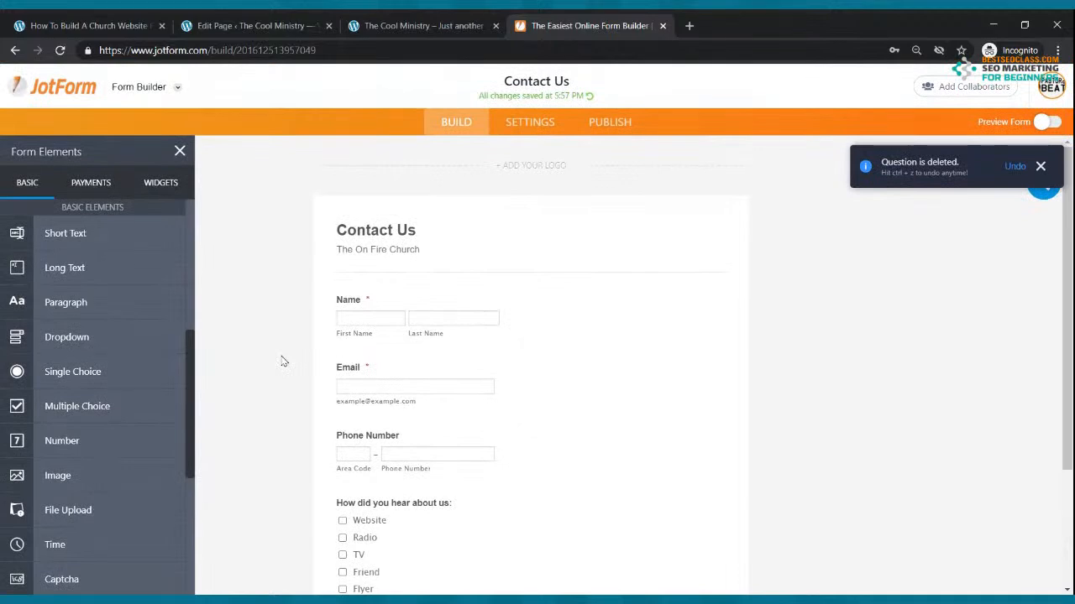
Copy the Contact Us form's embed code from Publish > Embed and go back to the WordPress editor
left_click(604, 130)
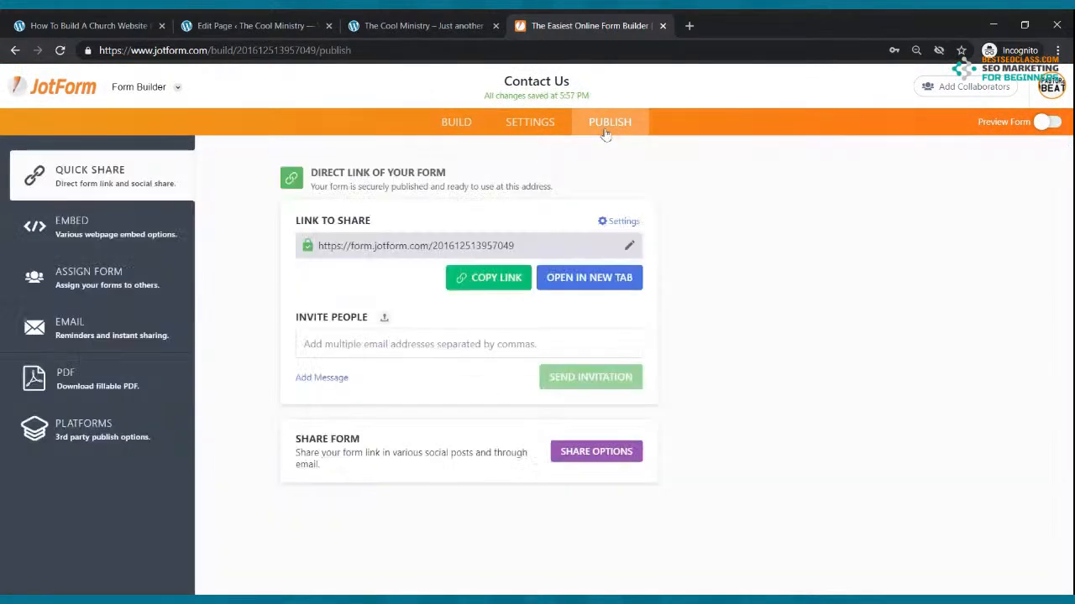
left_click(97, 232)
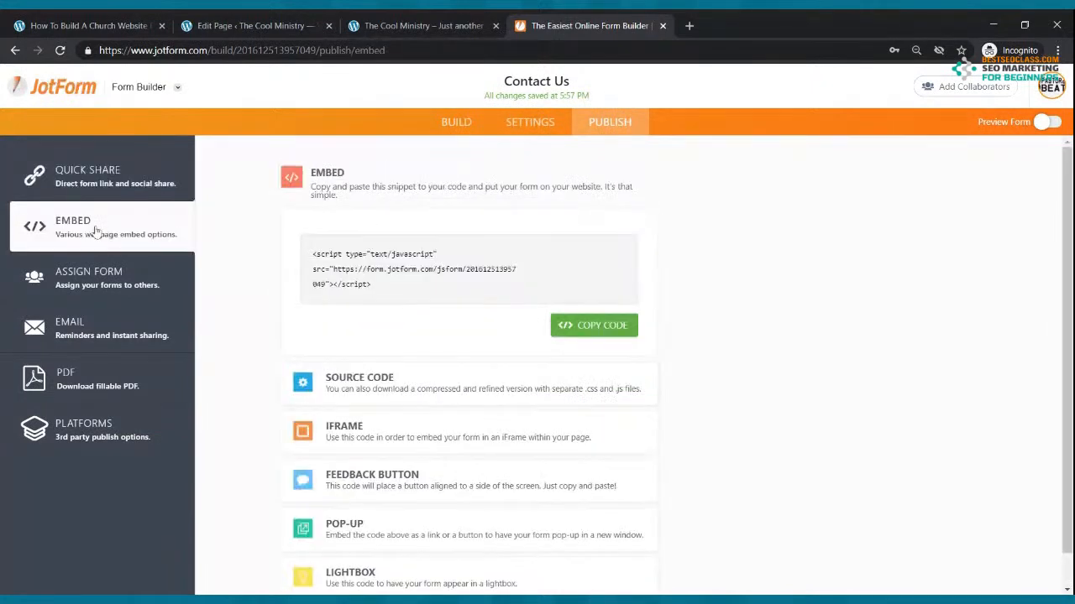
left_click(593, 327)
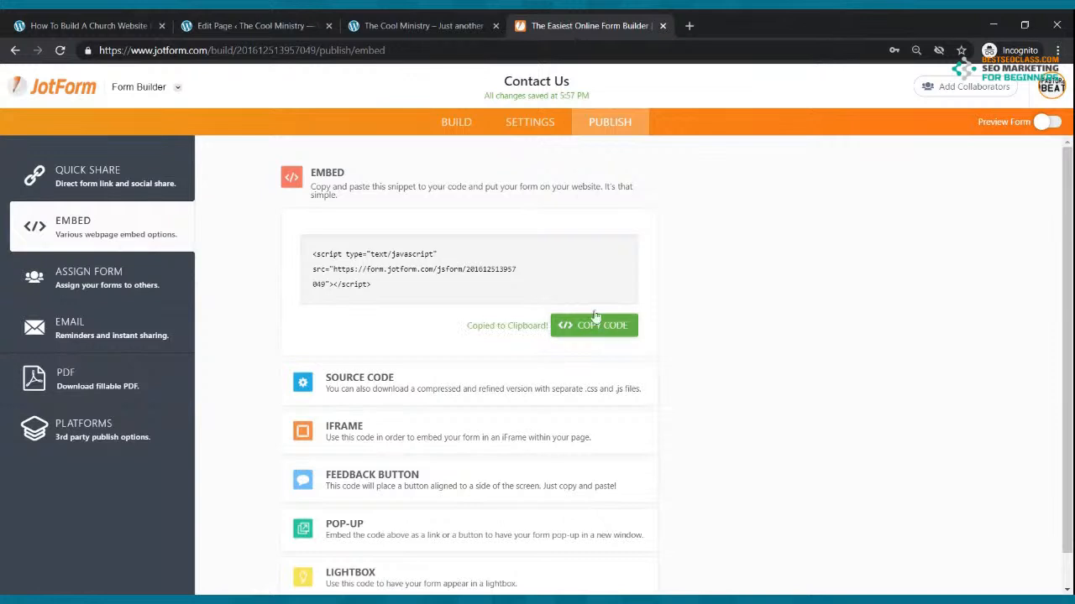
left_click(277, 24)
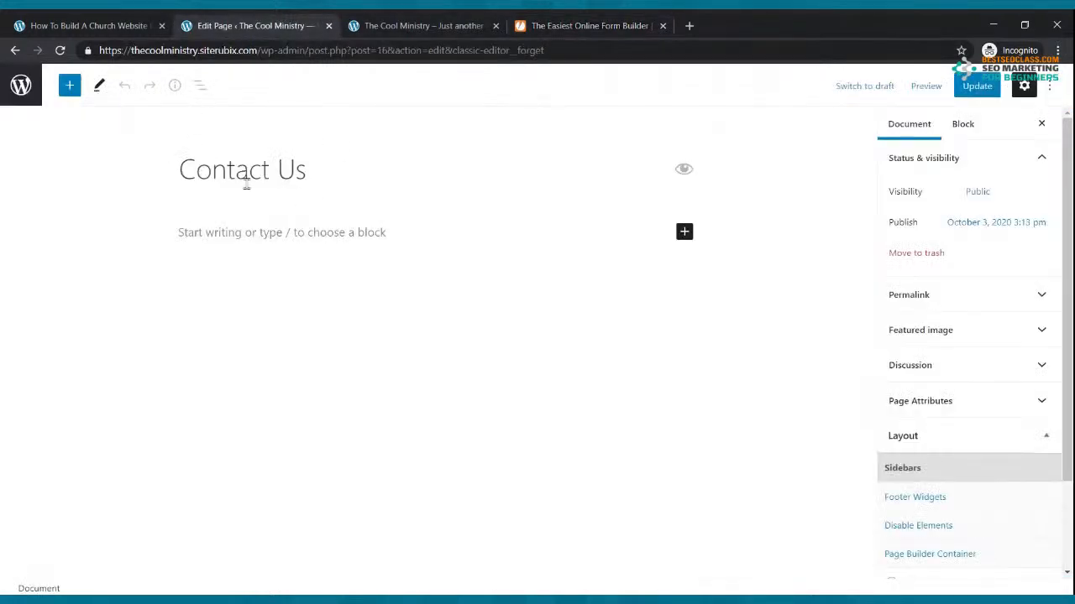
Paste the JotForm script into a new Custom HTML block, update the page, and open it live
left_click(684, 234)
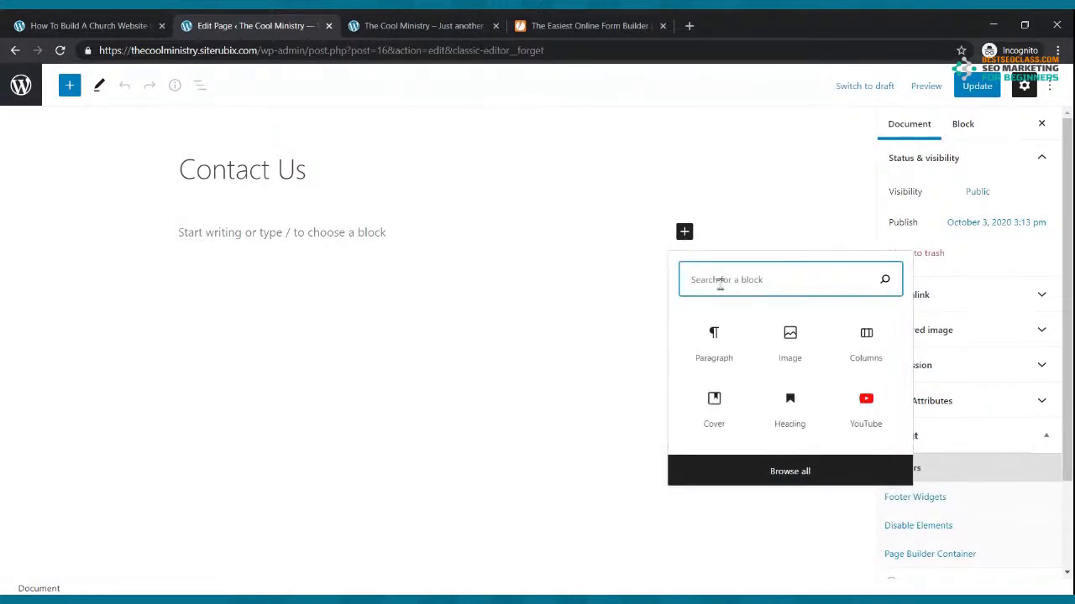
type("html")
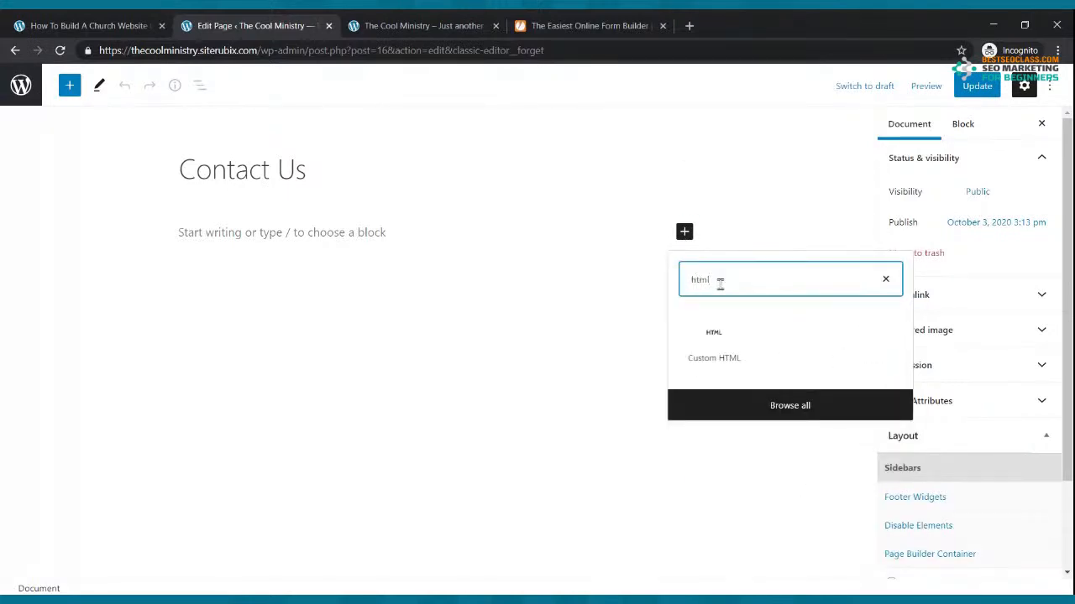
left_click(707, 355)
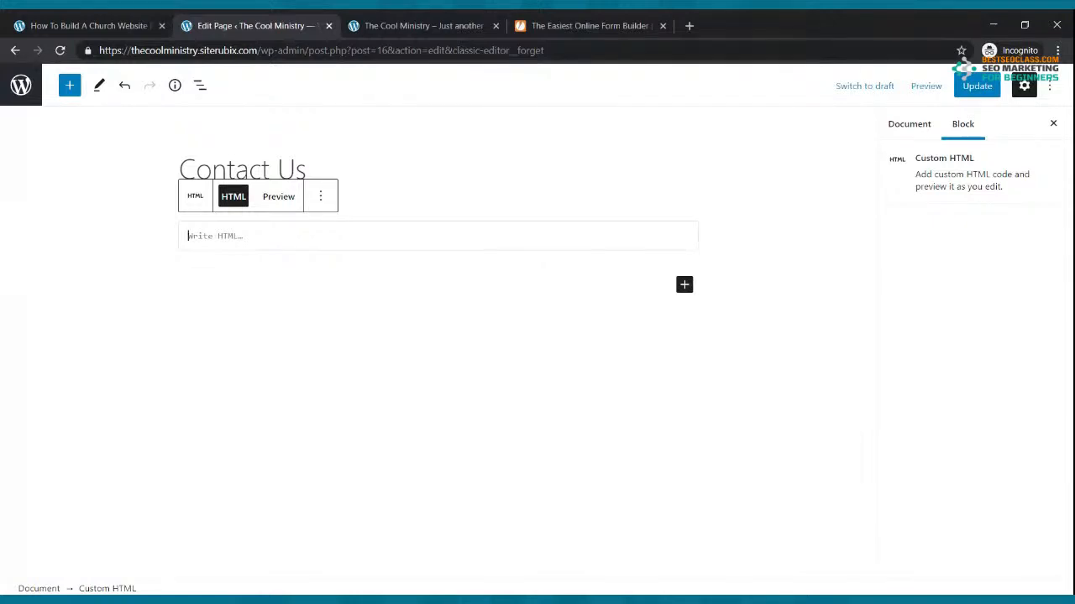
key("ctrl+v")
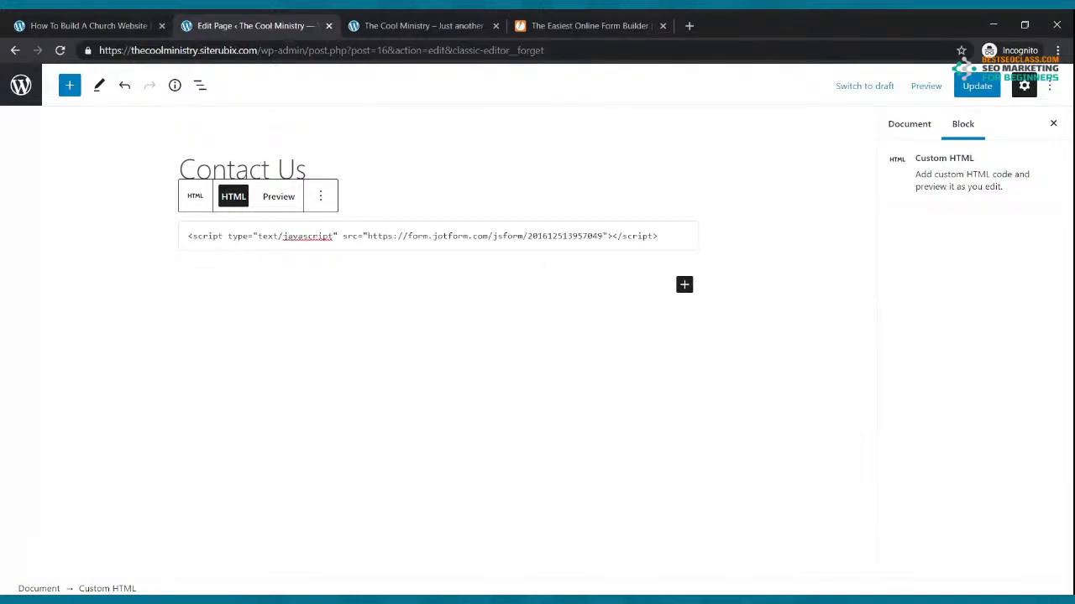
left_click(978, 91)
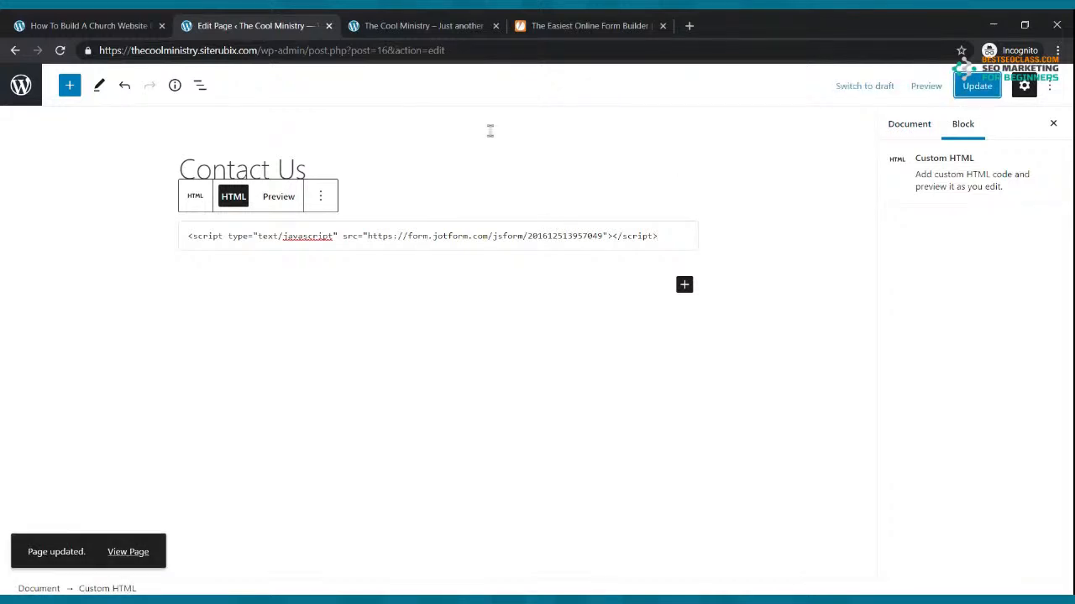
left_click(417, 24)
left_click(523, 166)
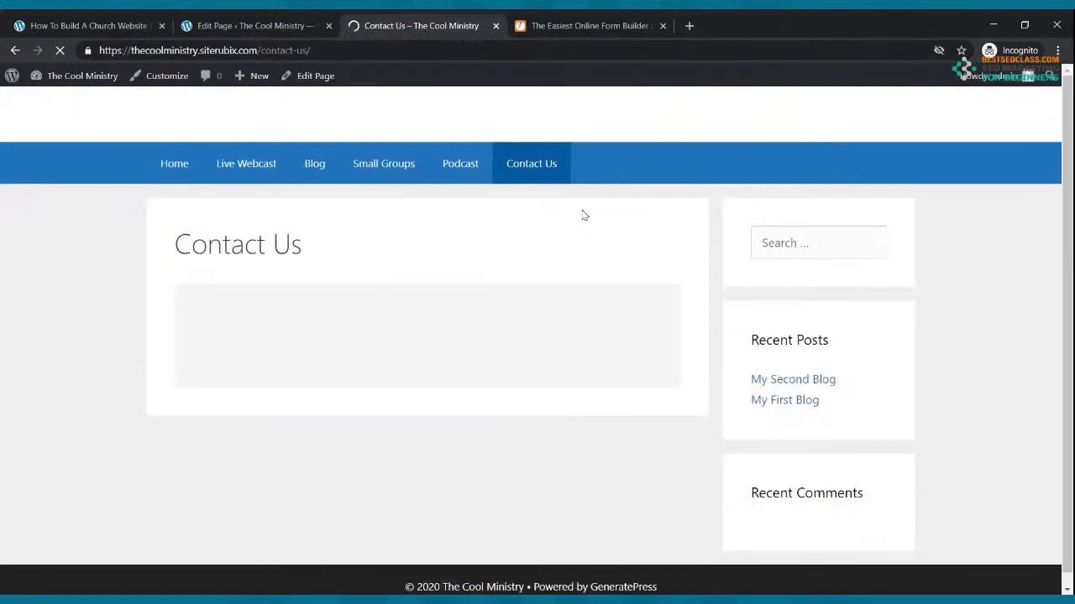
Scroll through the embedded form on the live Contact Us page, briefly checking the JotForm tab
scroll(585, 216, "down", 3)
scroll(585, 215, "down", 2)
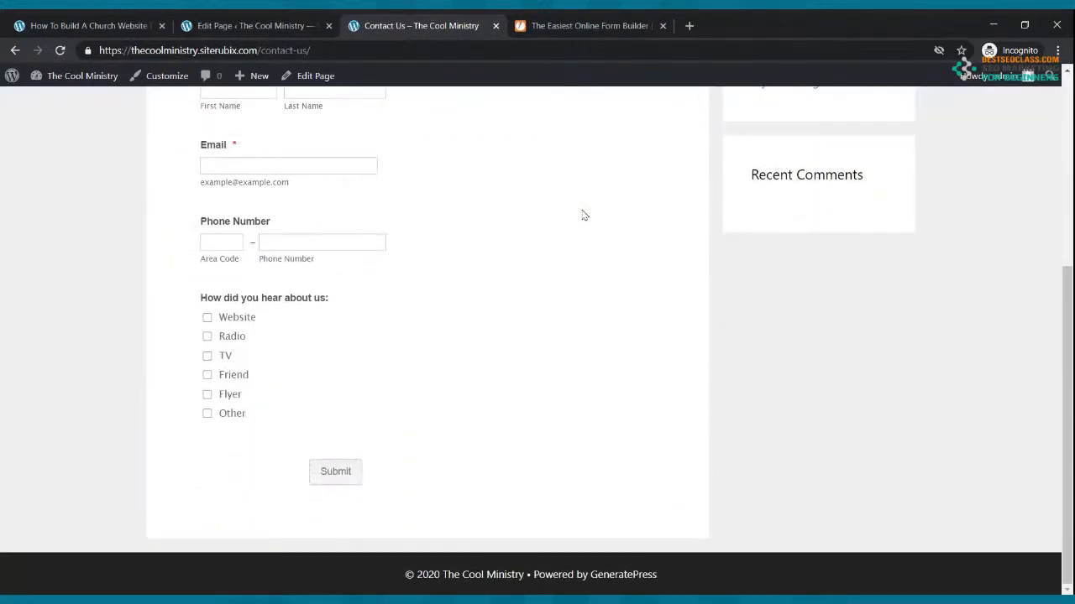
scroll(584, 215, "up", 5)
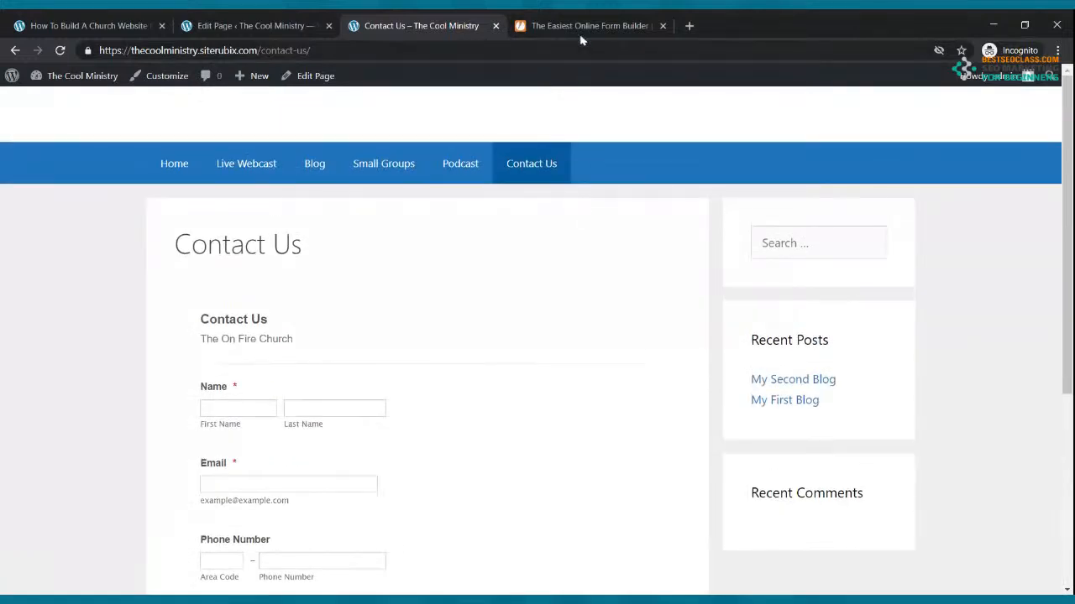
left_click(583, 25)
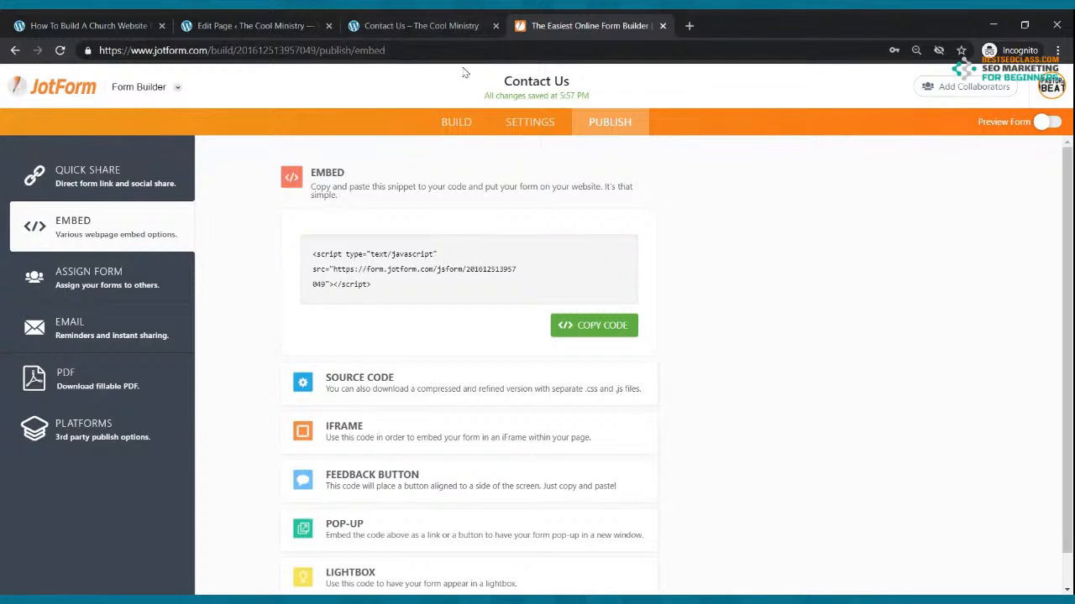
left_click(368, 24)
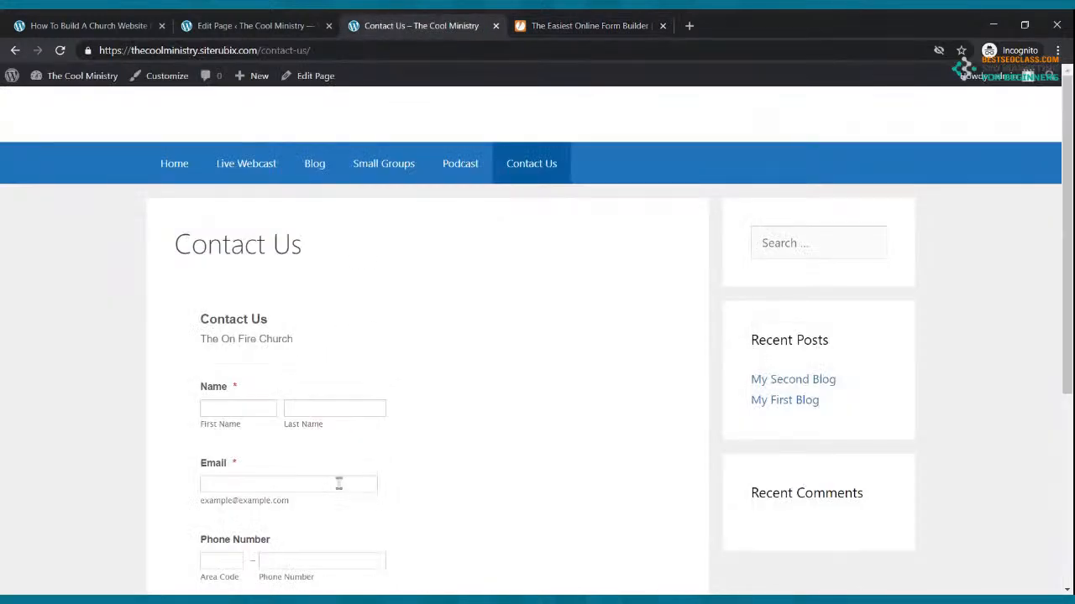
scroll(338, 484, "down", 2)
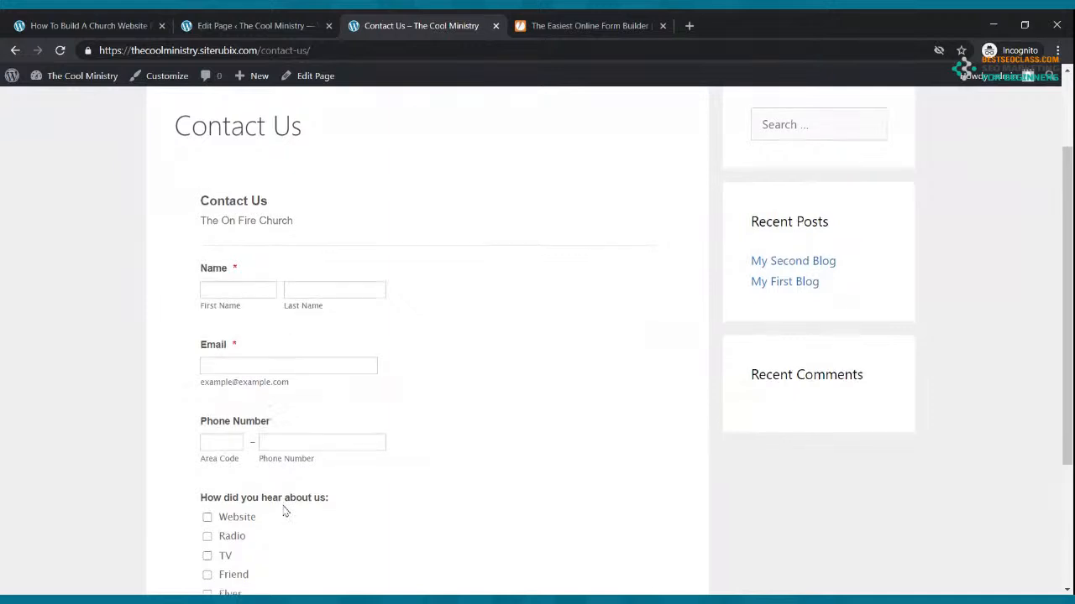
scroll(285, 511, "down", 2)
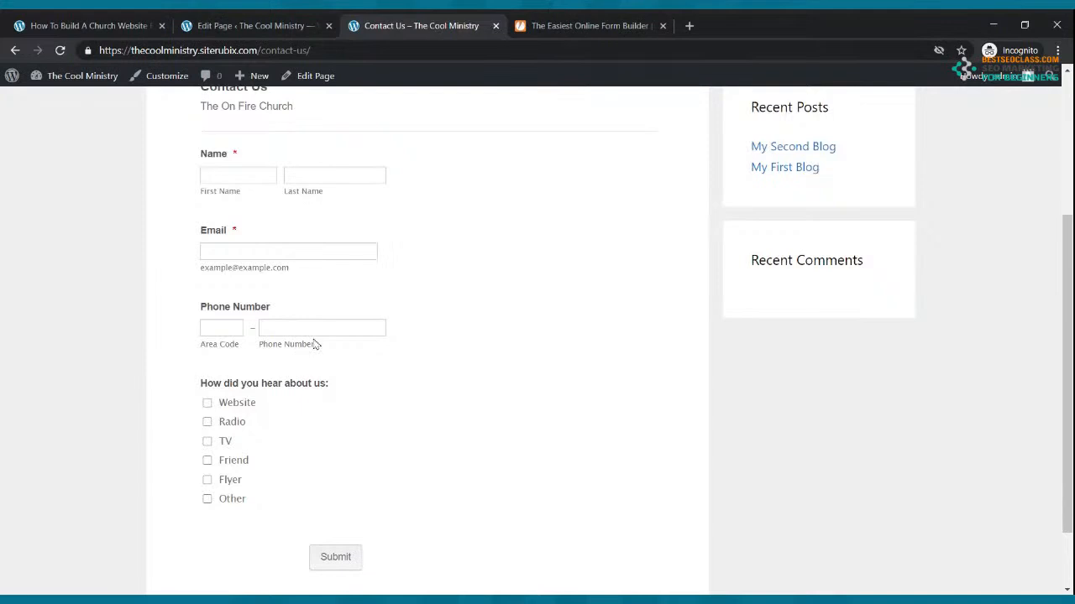
scroll(314, 344, "up", 3)
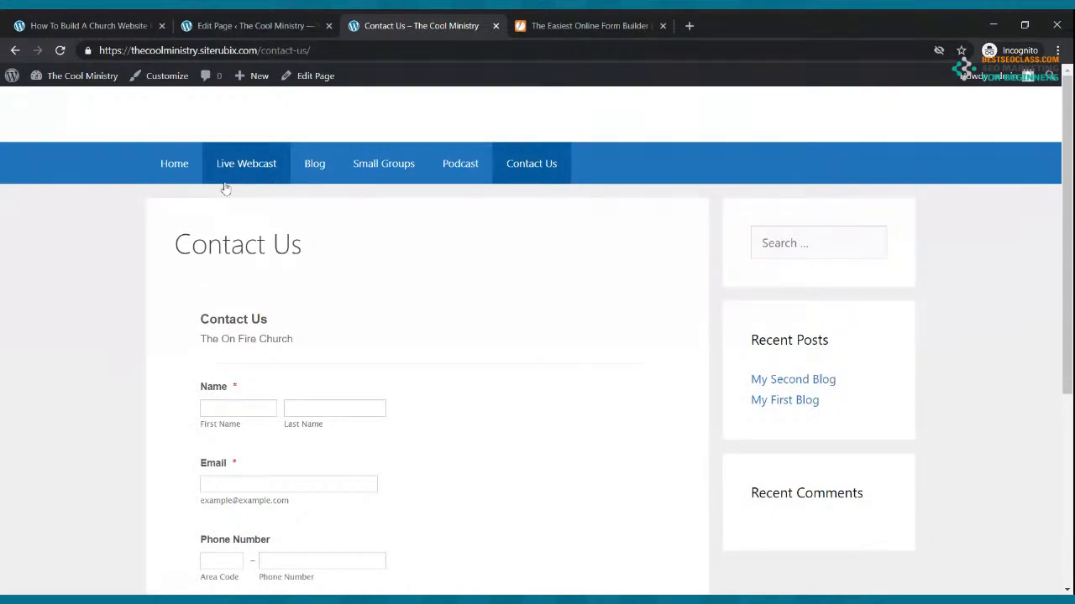
Scroll through the live homepage, then open the Live Webcast page with its Sunday 9:00am stream
left_click(183, 166)
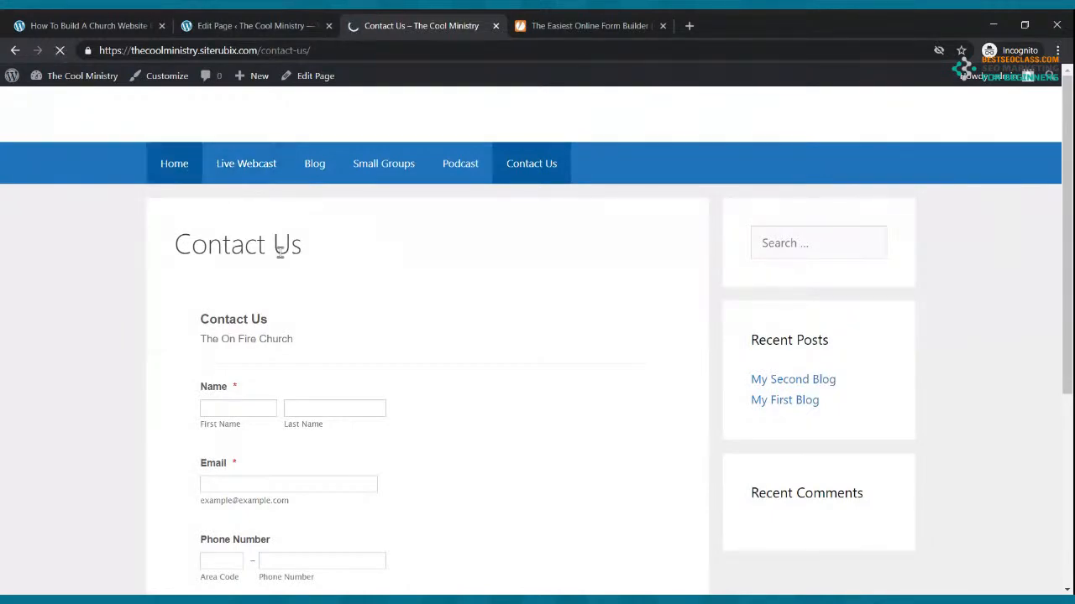
scroll(312, 279, "down", 10)
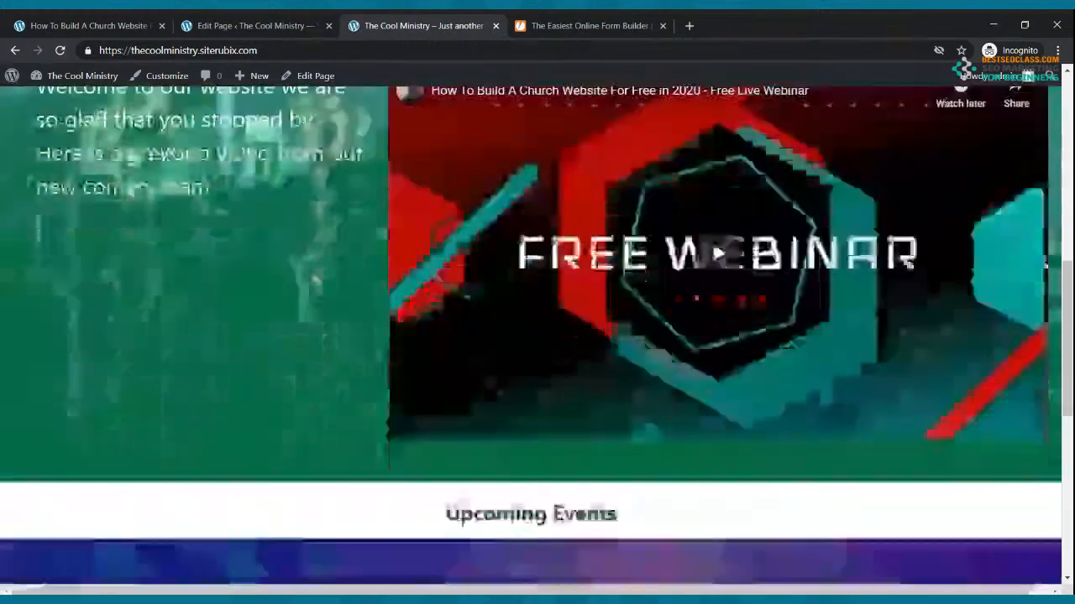
scroll(312, 279, "up", 5)
scroll(713, 436, "down", 3)
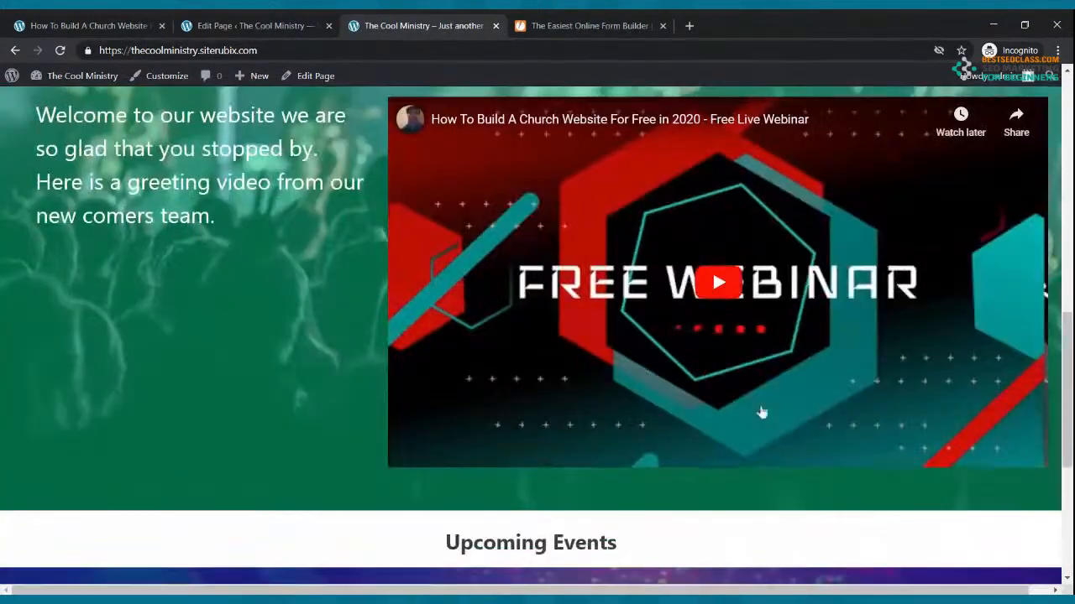
scroll(727, 395, "up", 8)
scroll(726, 355, "up", 2)
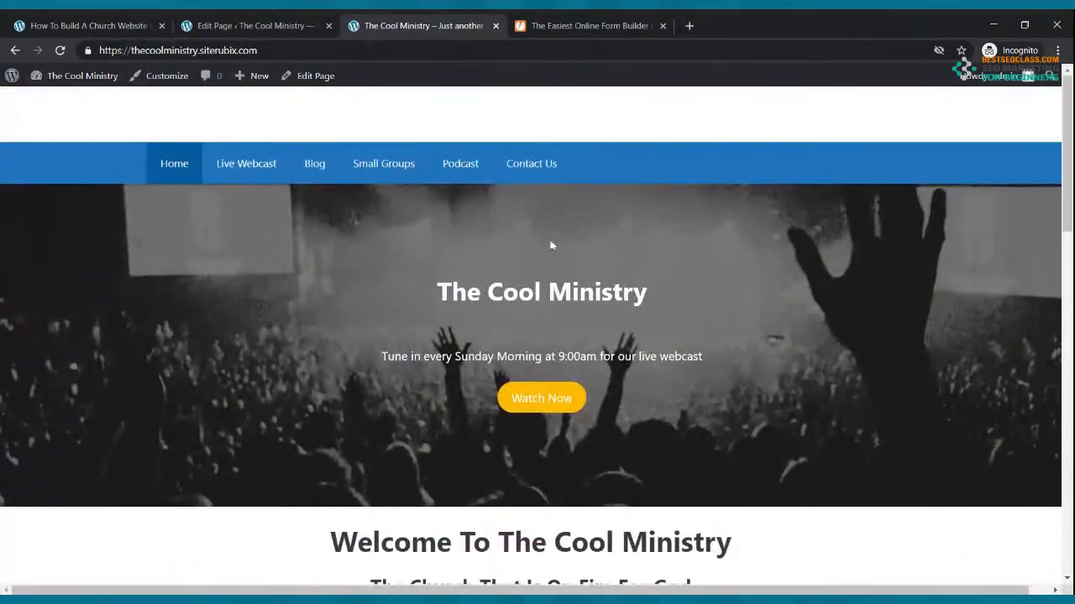
left_click(262, 175)
scroll(428, 254, "down", 3)
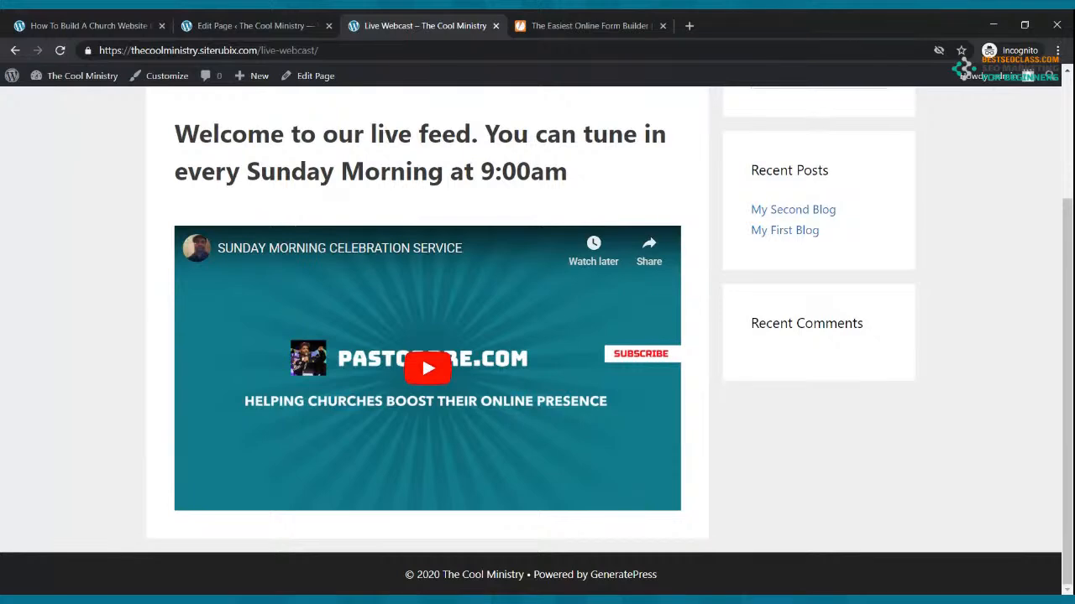
scroll(599, 344, "up", 3)
scroll(583, 326, "down", 2)
scroll(525, 372, "up", 2)
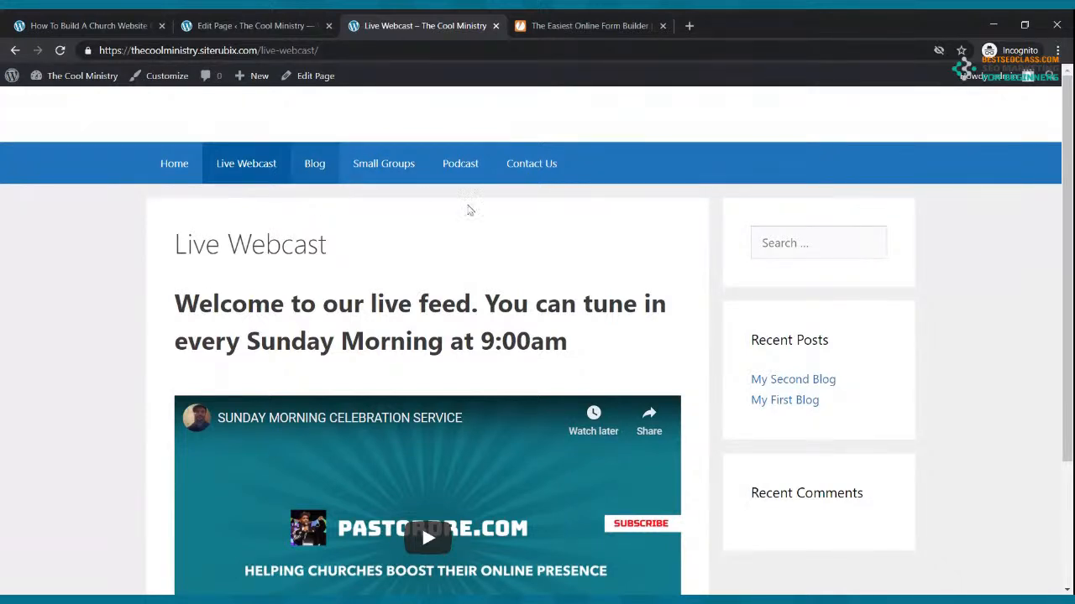
scroll(469, 210, "down", 3)
scroll(483, 555, "down", 1)
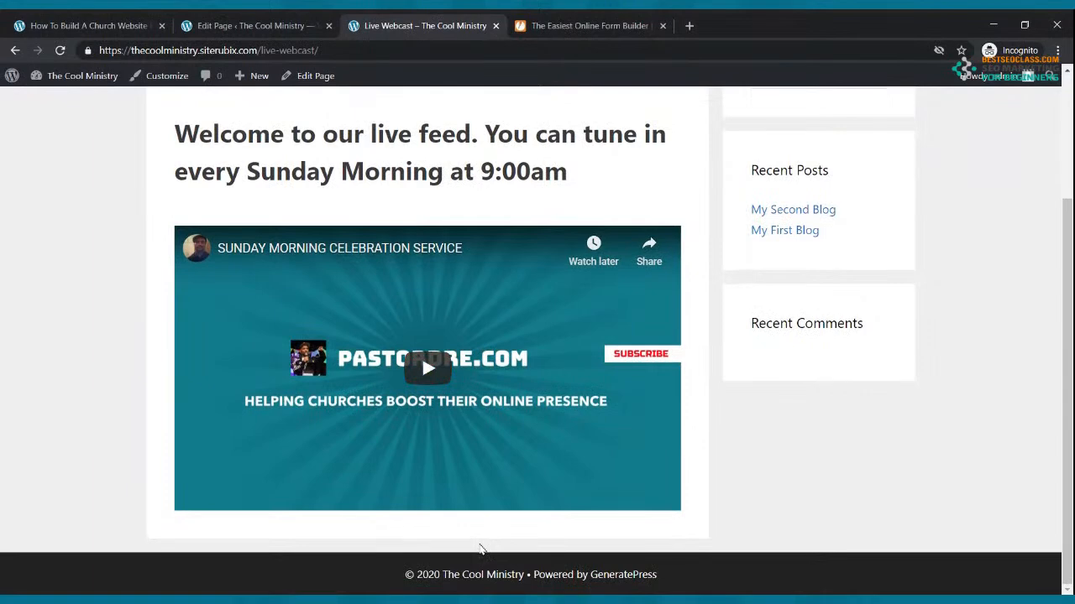
scroll(481, 550, "up", 2)
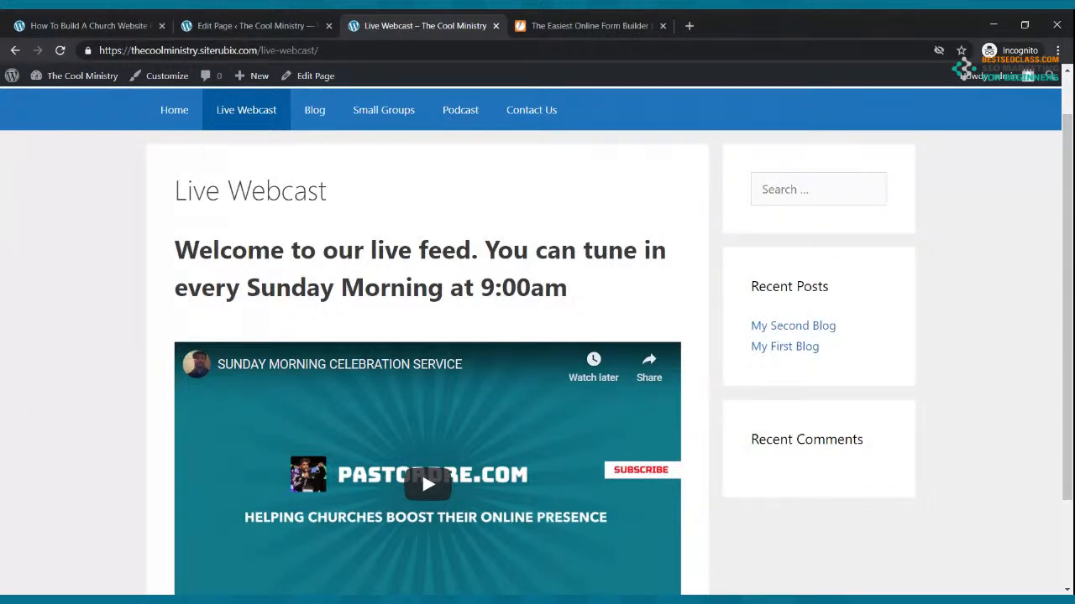
scroll(468, 261, "down", 2)
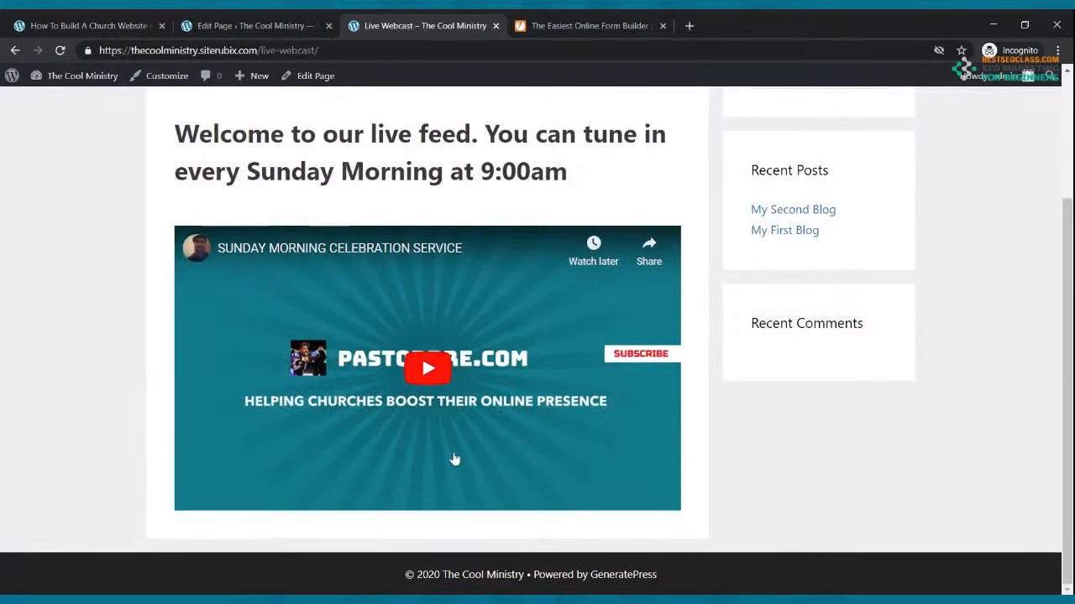
scroll(454, 459, "up", 2)
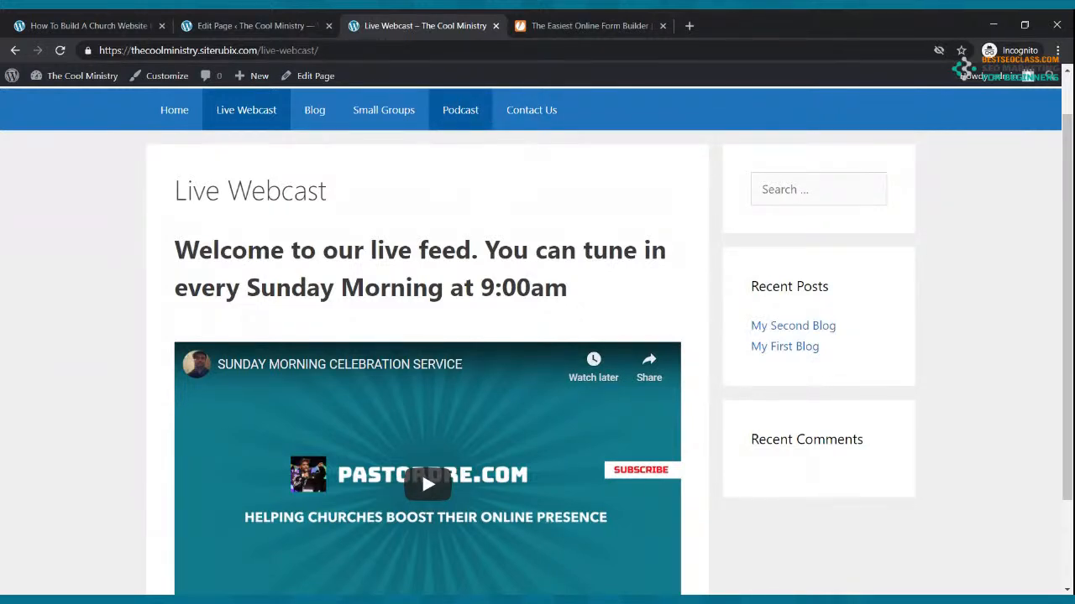
scroll(534, 298, "down", 2)
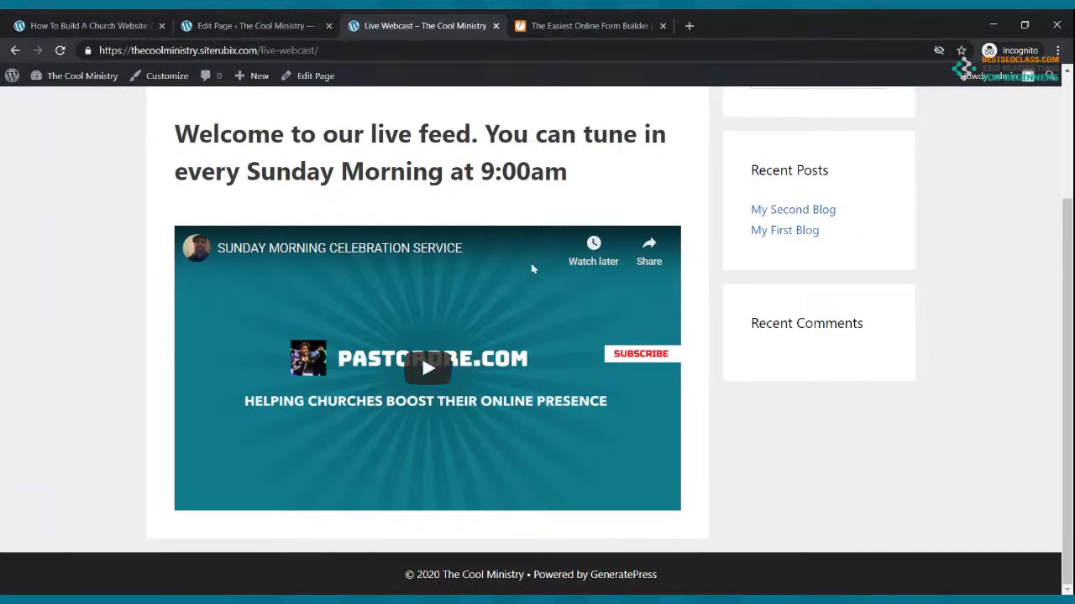
scroll(411, 331, "up", 2)
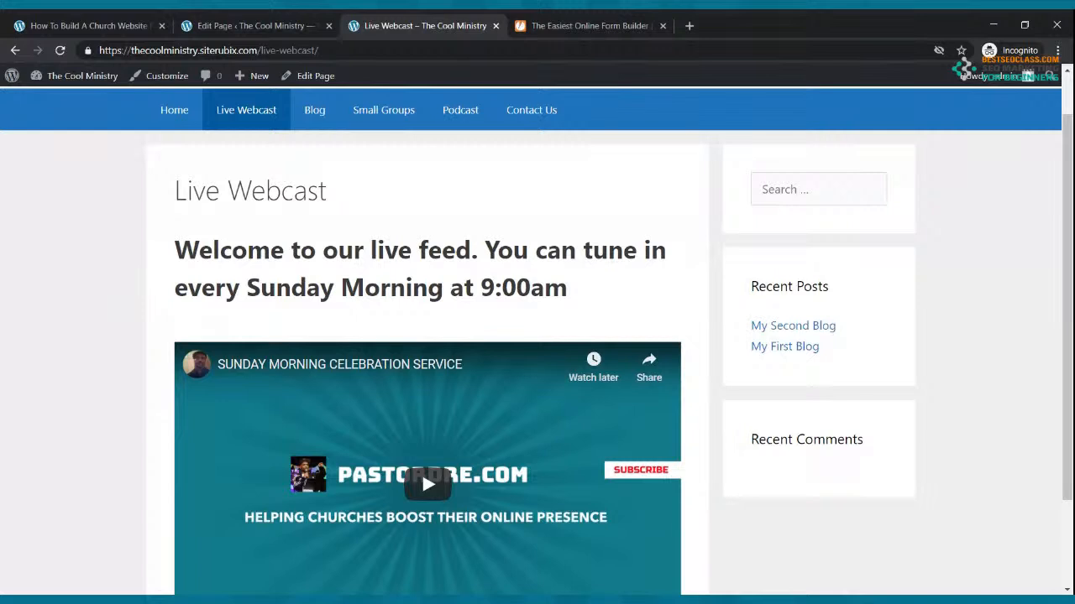
scroll(520, 462, "down", 2)
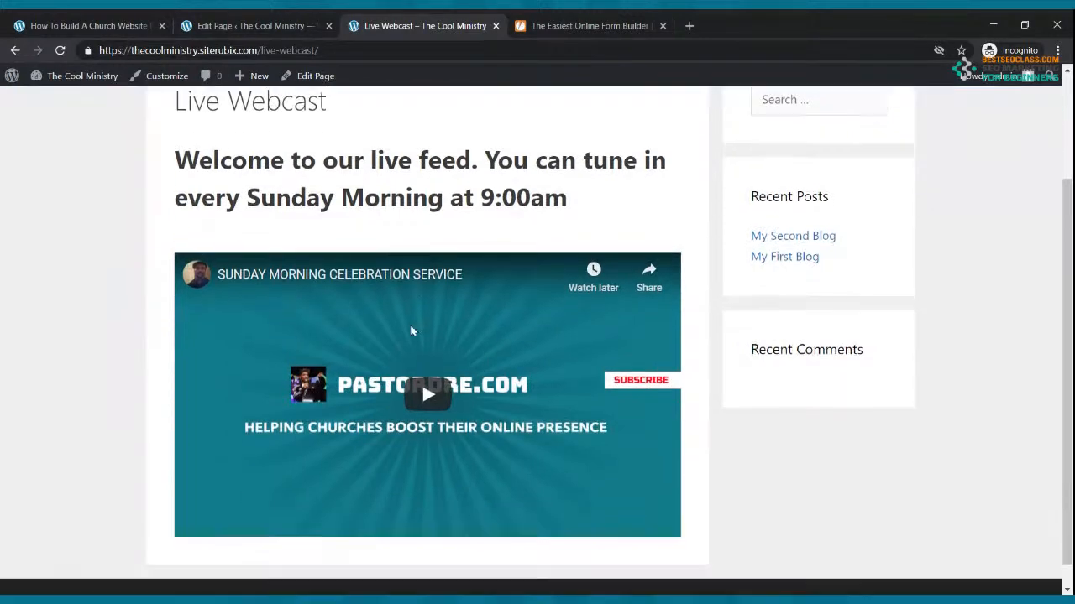
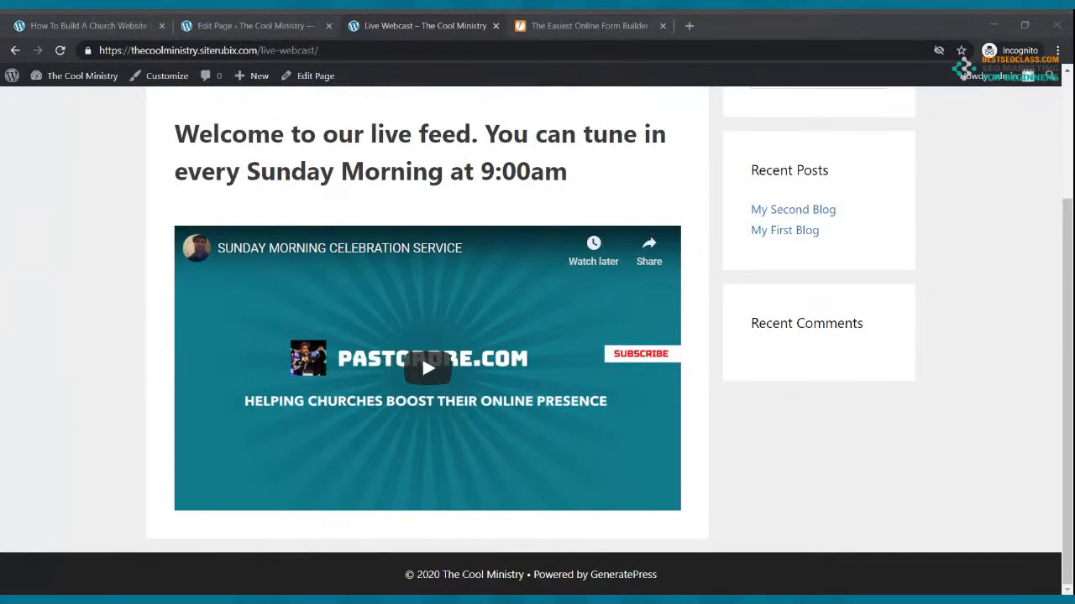
Visit the live Blog, Small Groups and Podcast pages, then follow the first testimony episode link
scroll(1012, 417, "up", 2)
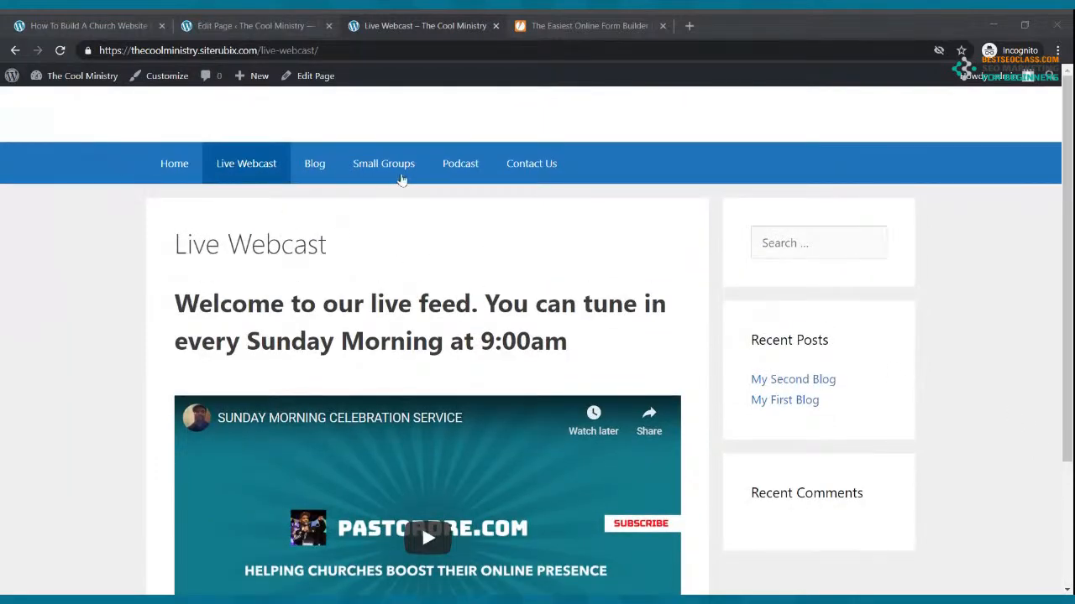
left_click(308, 172)
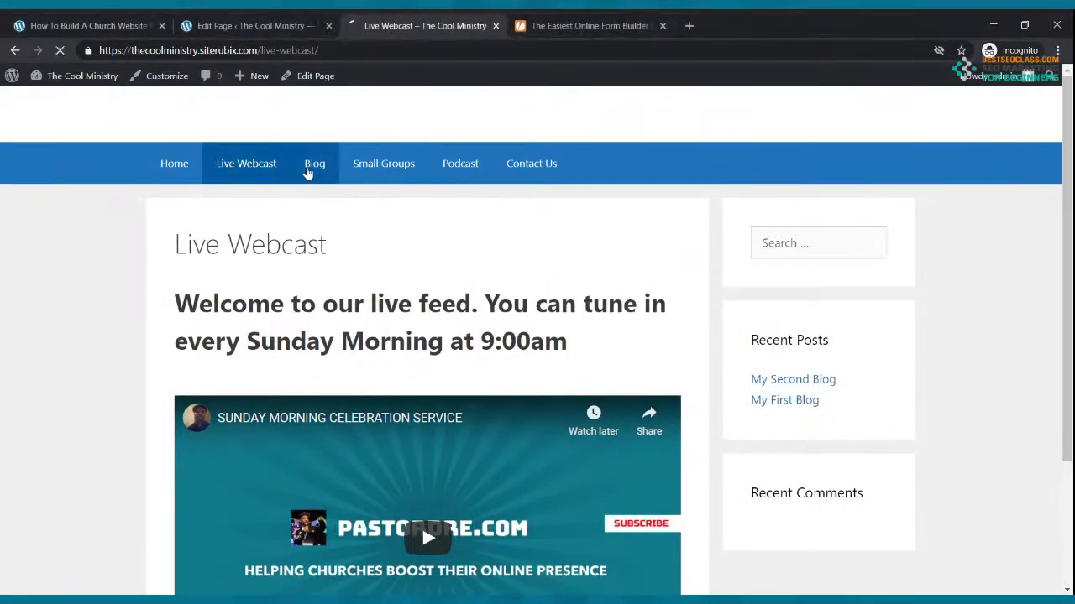
left_click(398, 171)
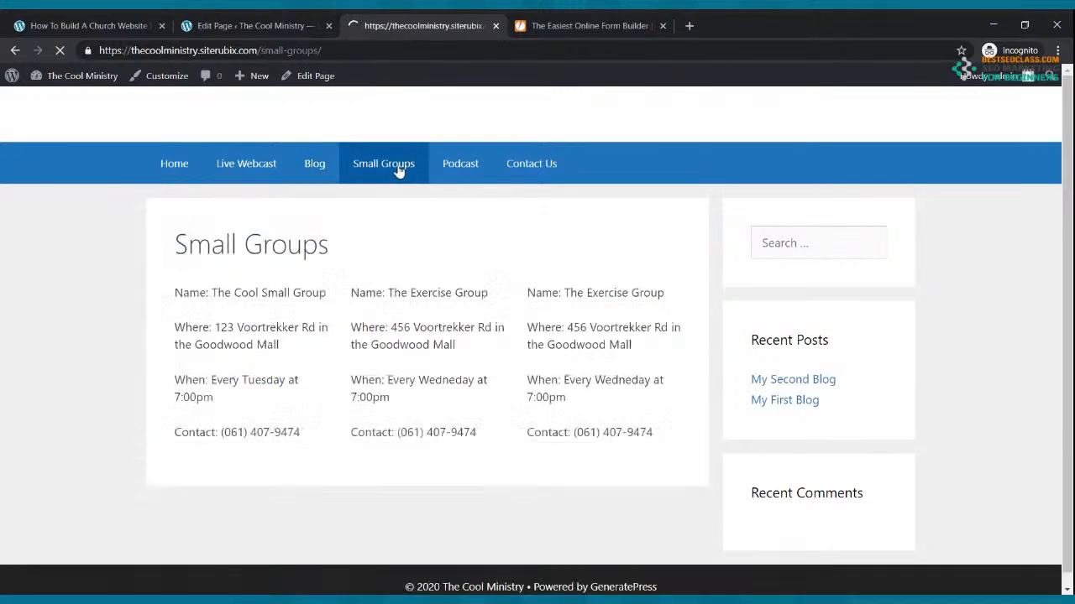
left_click(458, 167)
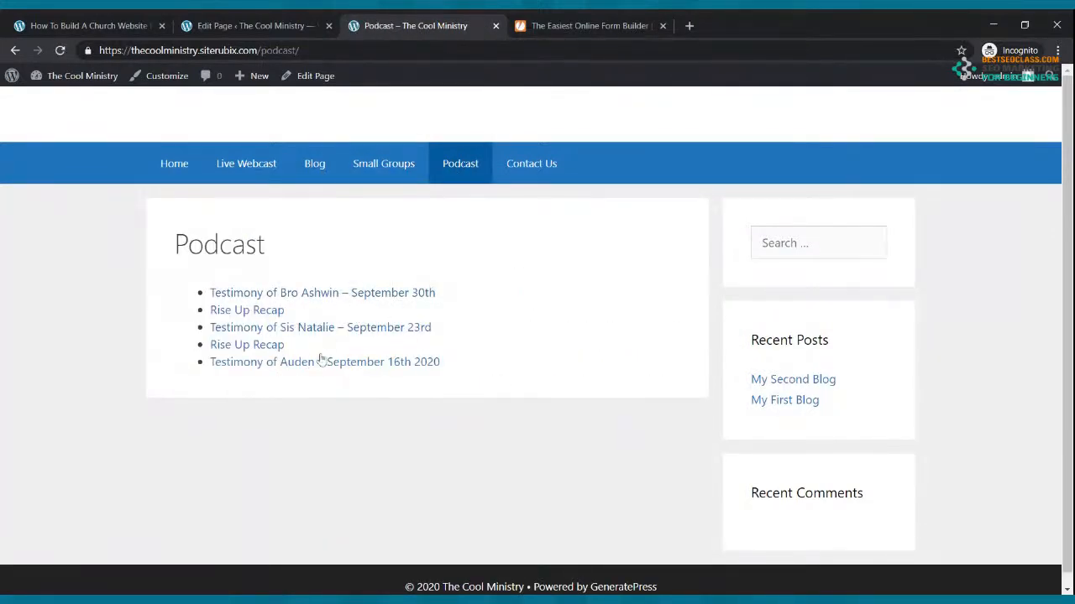
left_click(370, 332)
left_click(277, 296)
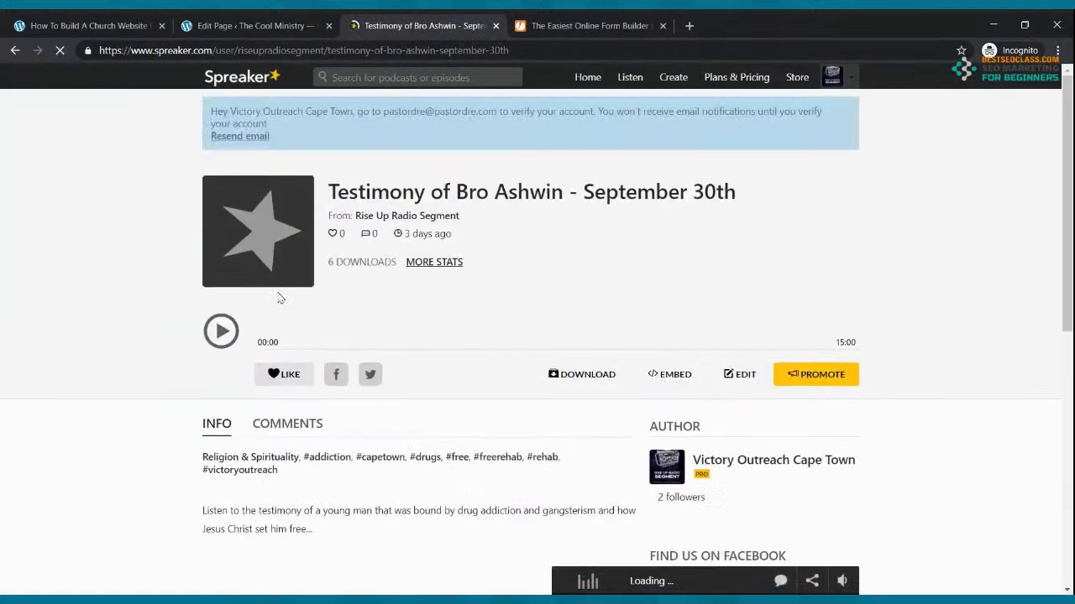
Play the testimony episode on Spreaker, jump to 03:05, then pause it near 00:02
left_click(225, 331)
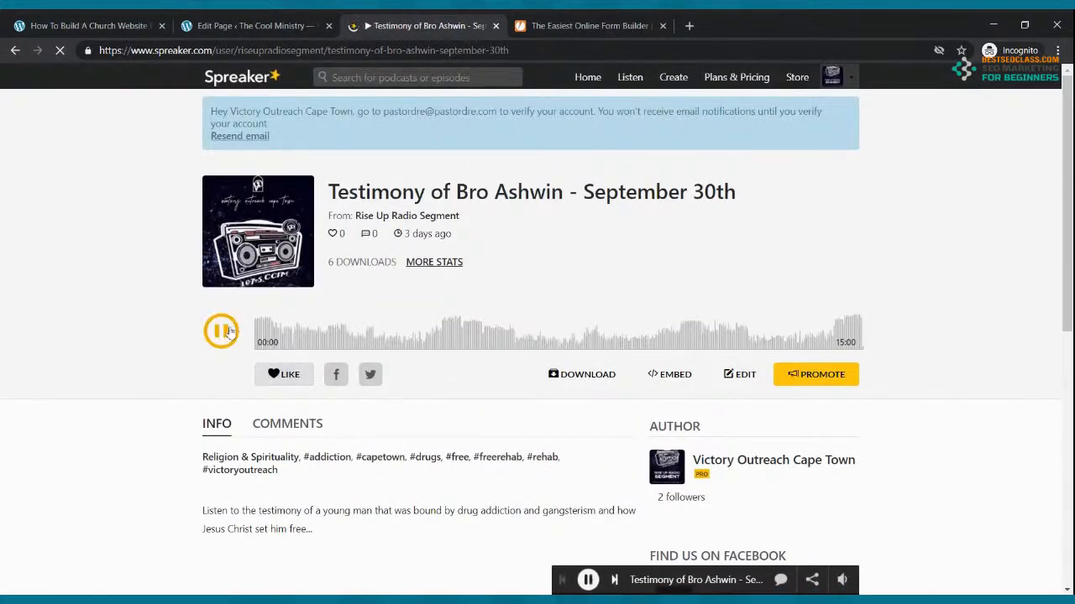
left_click(379, 334)
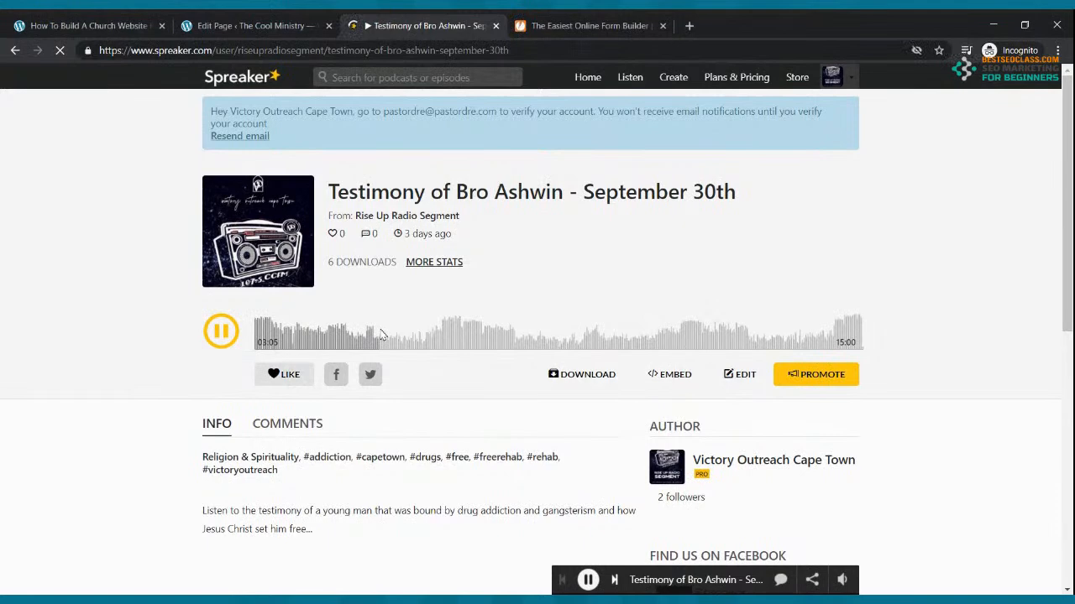
left_click(256, 334)
left_click(220, 331)
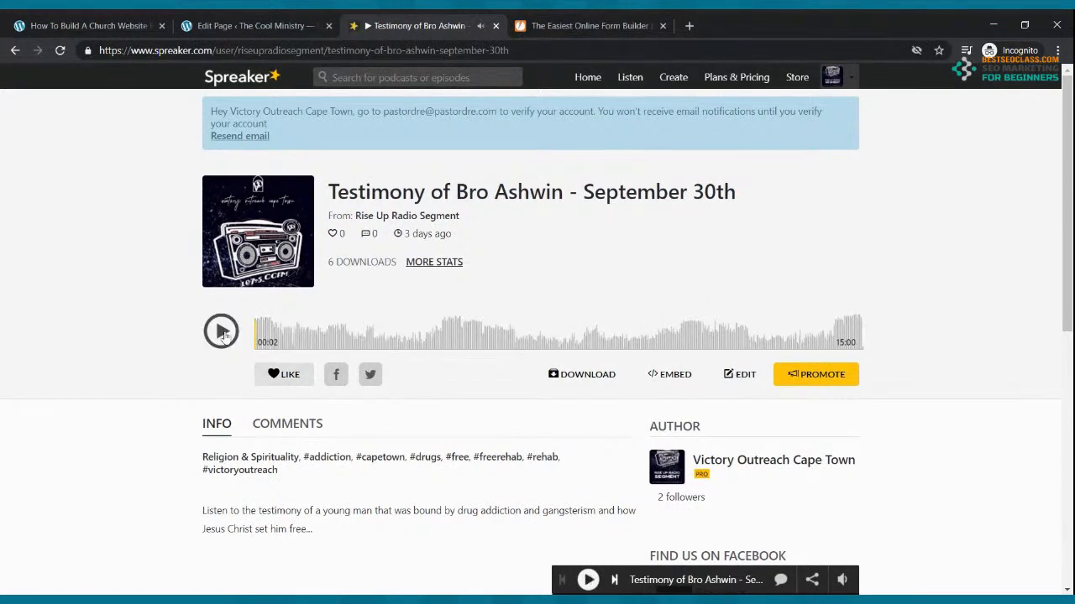
Close the podcast tab and open the live site from the admin Pages list in a new tab
left_click(495, 25)
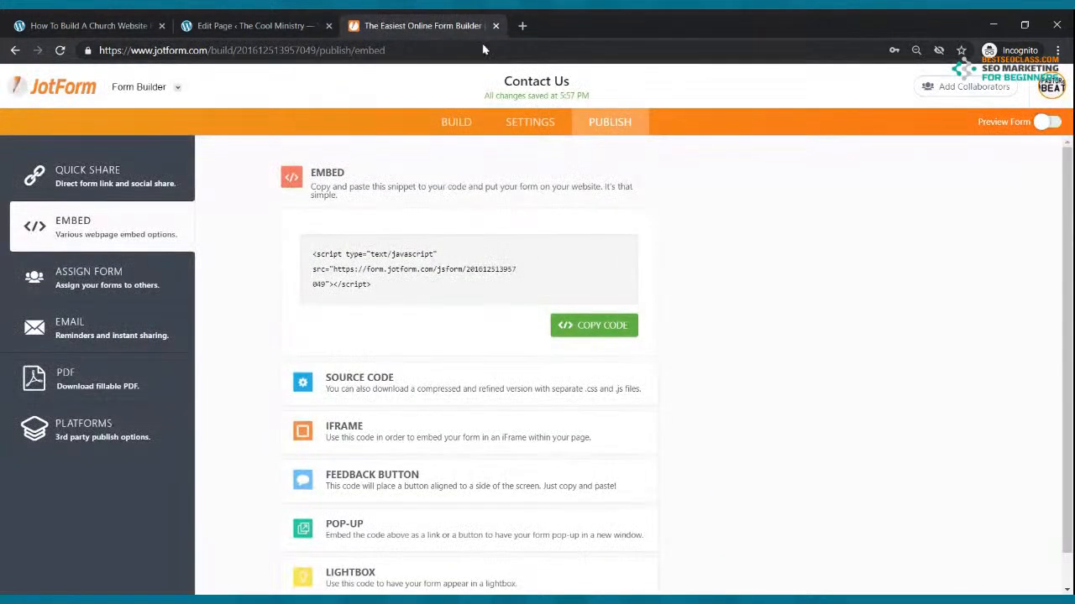
left_click(521, 26)
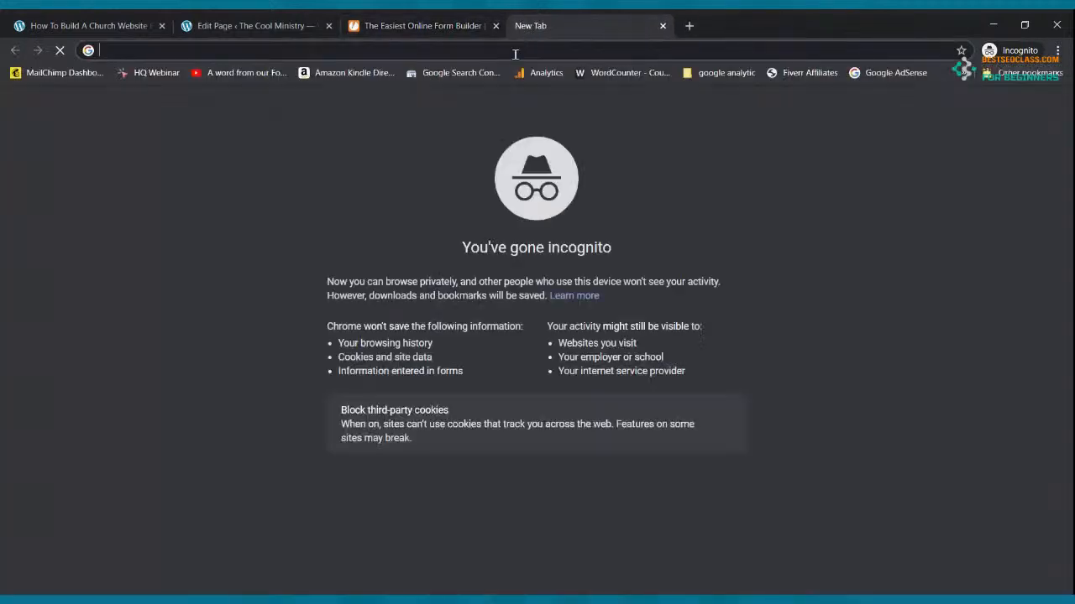
type("my")
key("BackSpace")
key("BackSpace")
key("BackSpace")
left_click(277, 25)
left_click(25, 80)
mouse_move(71, 80)
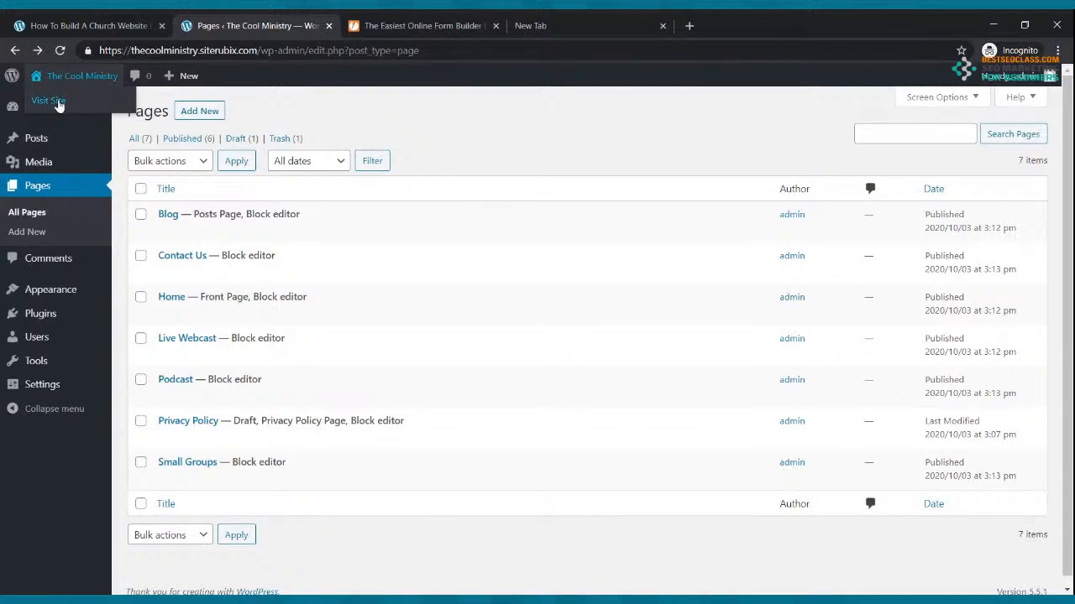
middle_click(59, 104)
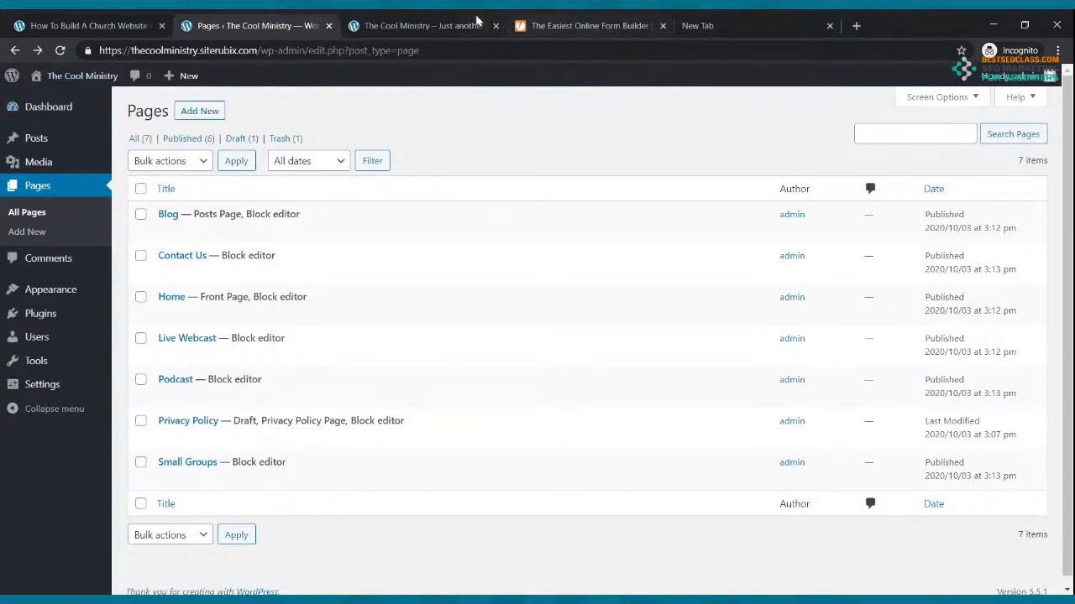
left_click(471, 26)
Browse the live Podcast, Contact Us and Home pages, then the Live Webcast page
left_click(453, 173)
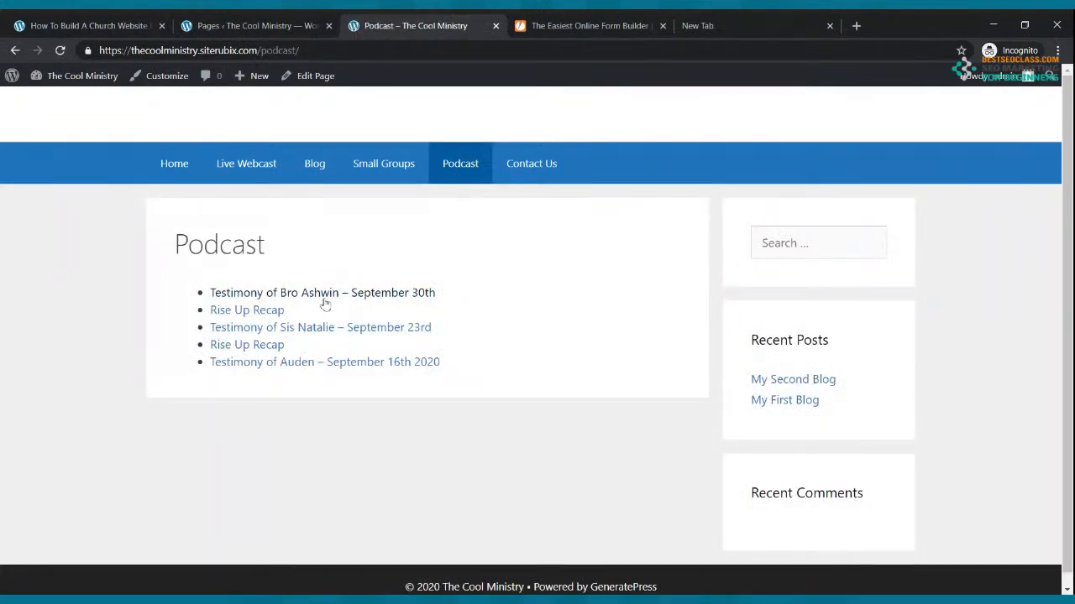
left_click(534, 166)
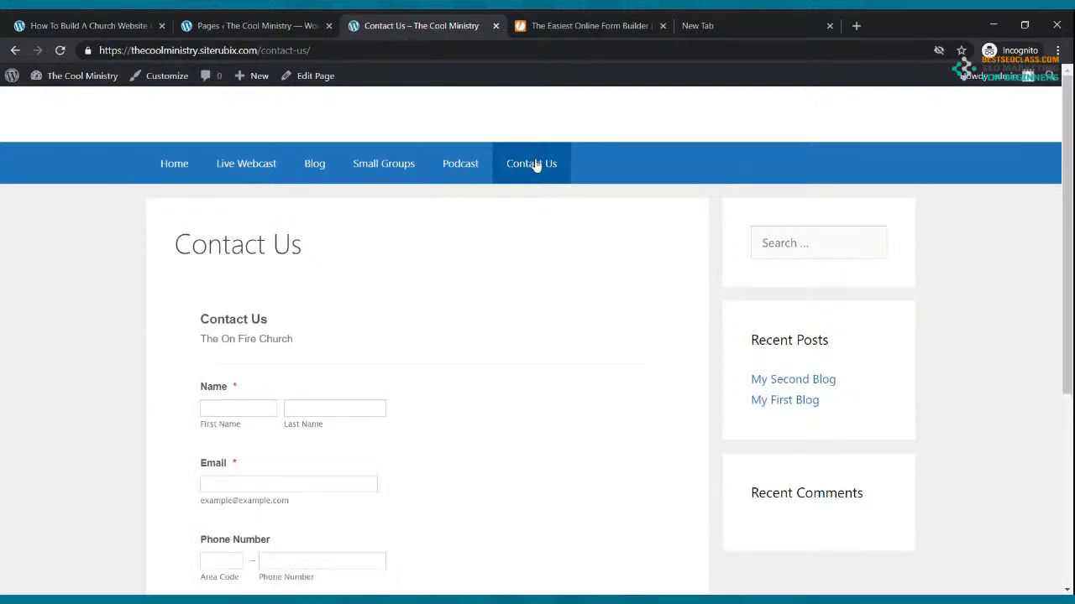
left_click(453, 166)
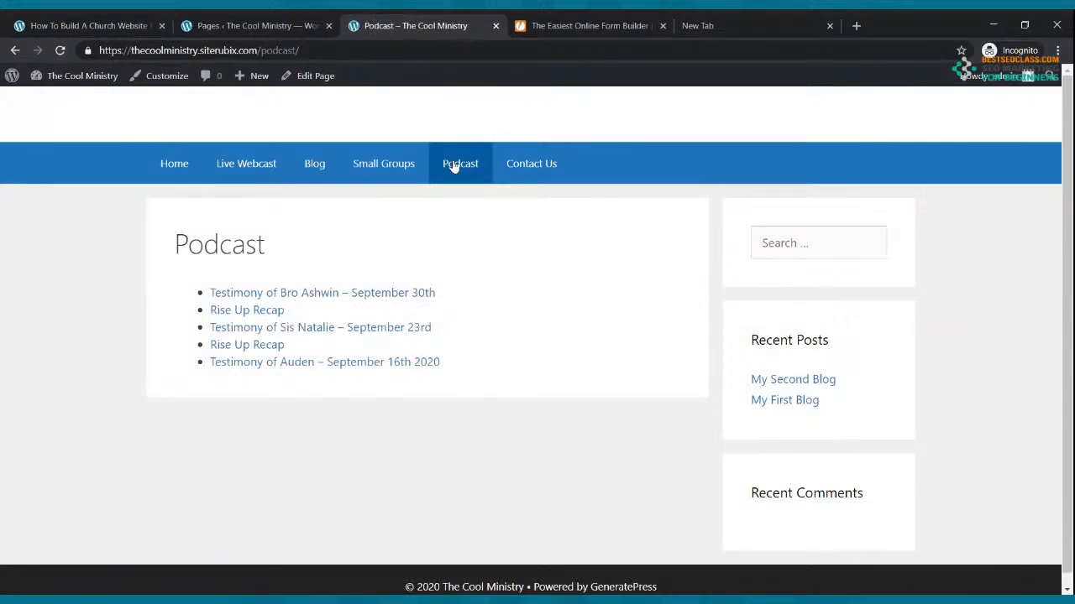
left_click(173, 176)
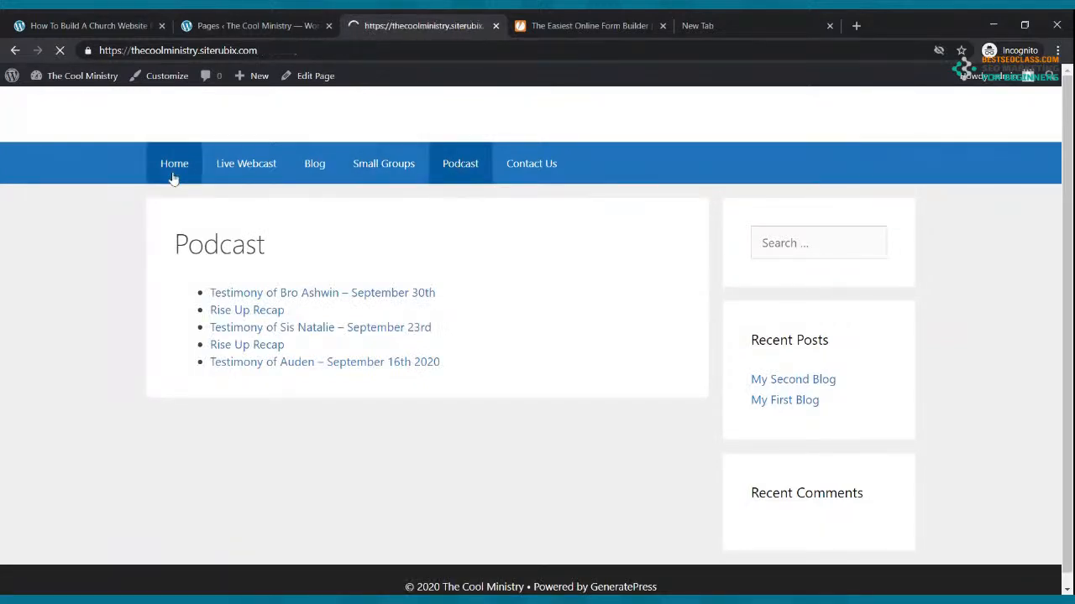
scroll(233, 199, "down", 10)
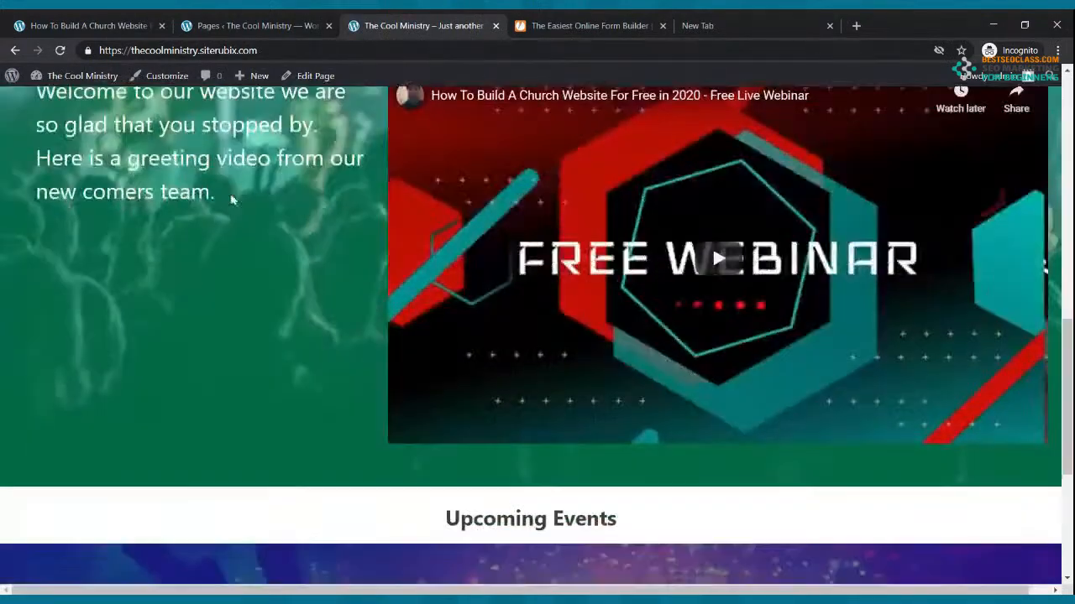
scroll(232, 199, "up", 10)
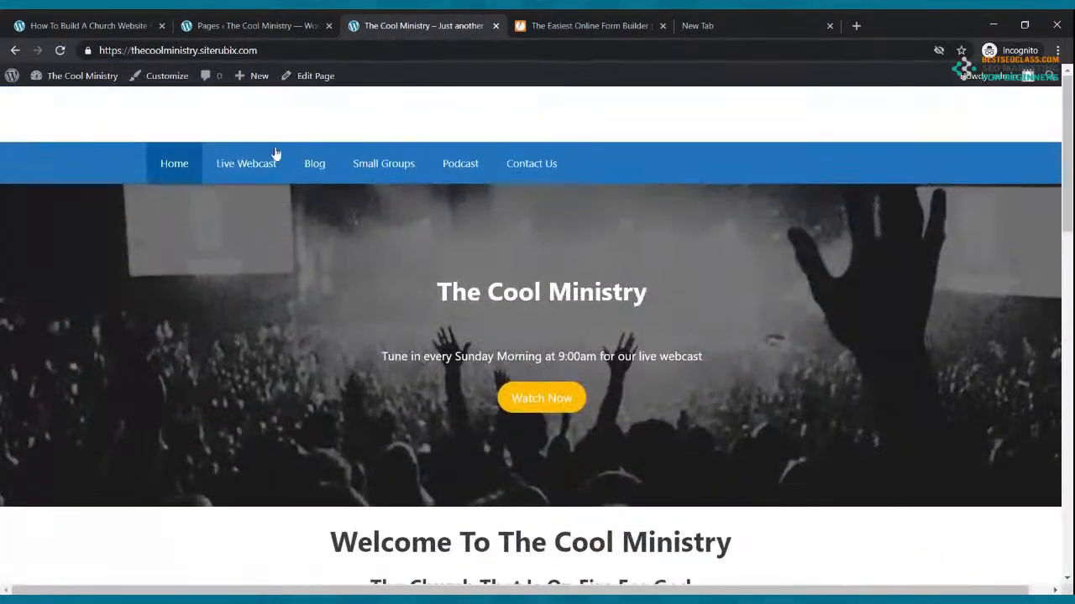
left_click(262, 169)
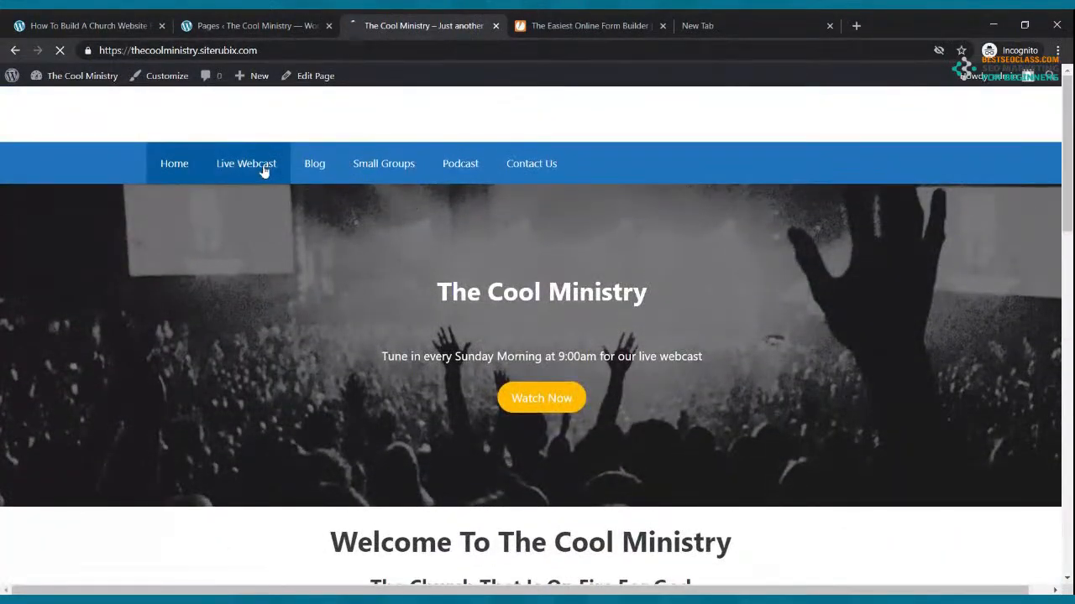
scroll(546, 281, "down", 1)
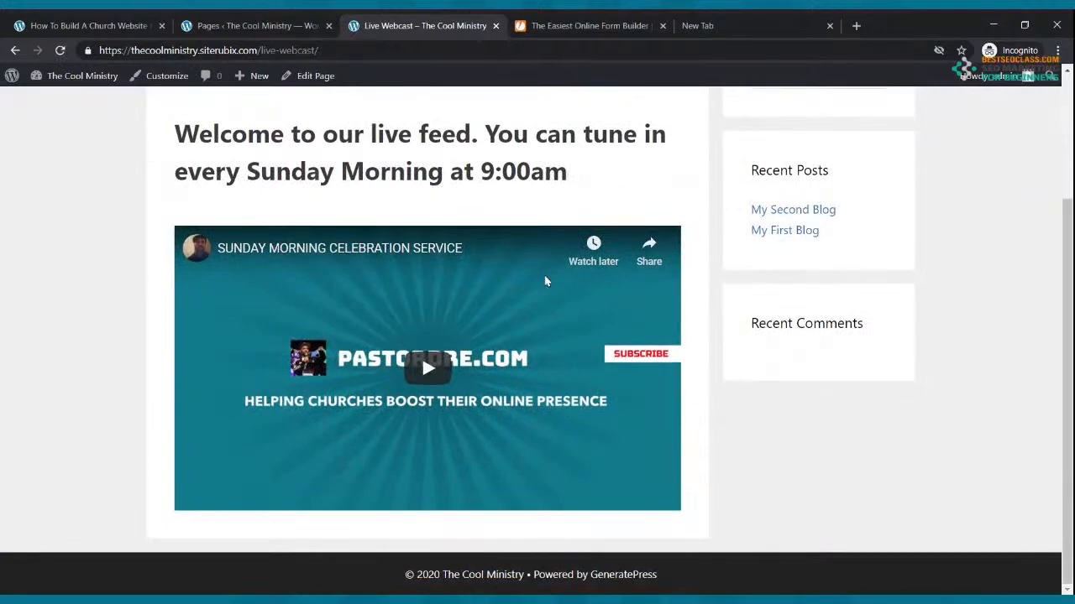
scroll(545, 281, "up", 3)
Scroll through Blog, Small Groups and Contact Us, ending on Live Webcast's Sunday service video
left_click(313, 178)
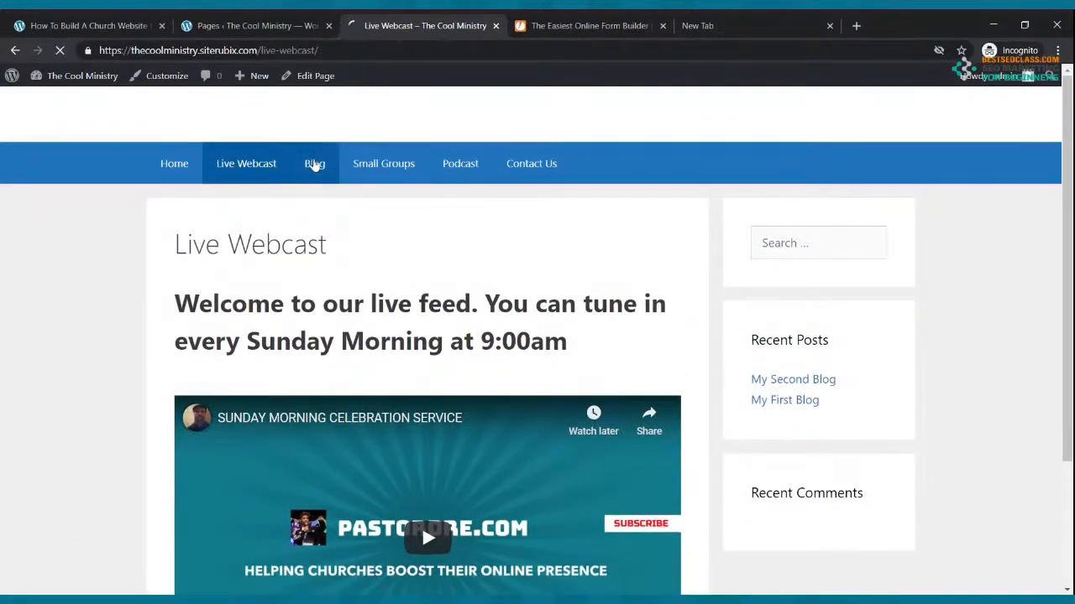
scroll(463, 295, "down", 3)
scroll(463, 291, "up", 3)
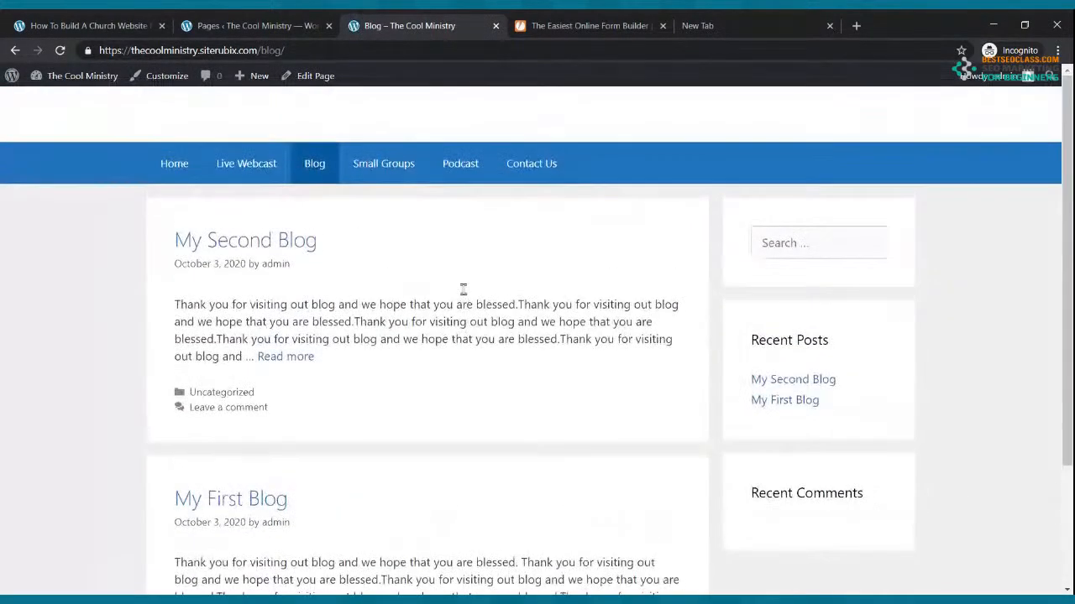
left_click(397, 172)
scroll(571, 267, "down", 1)
scroll(571, 267, "up", 1)
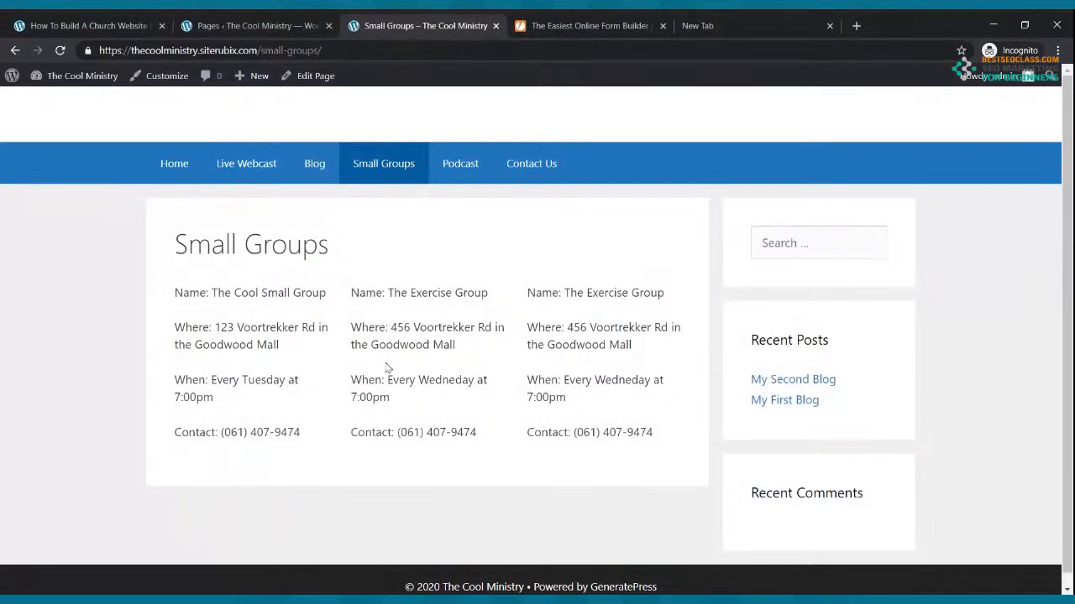
left_click(472, 164)
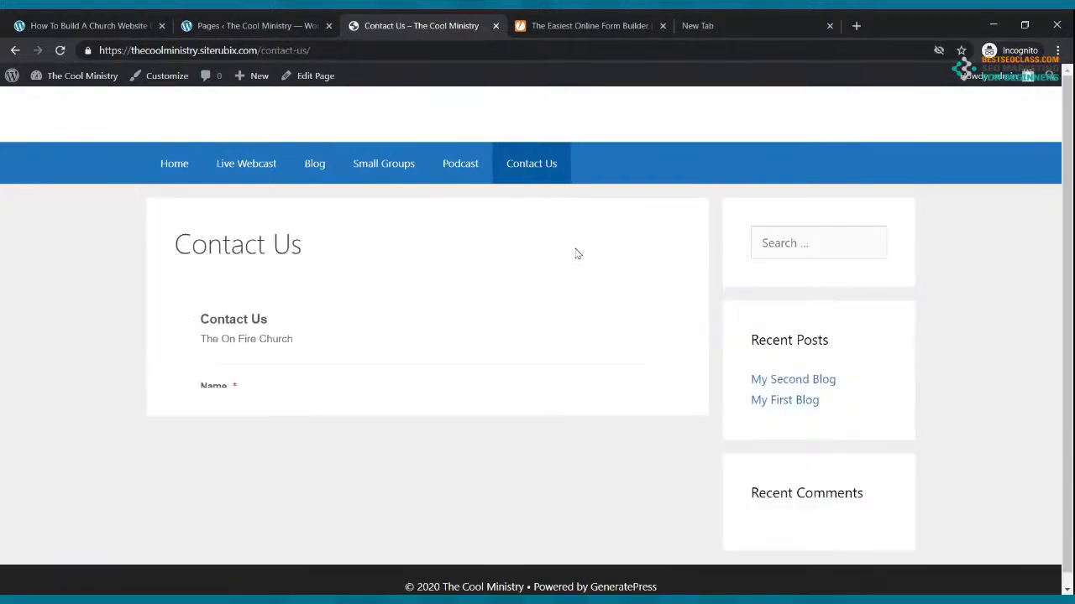
scroll(208, 334, "down", 3)
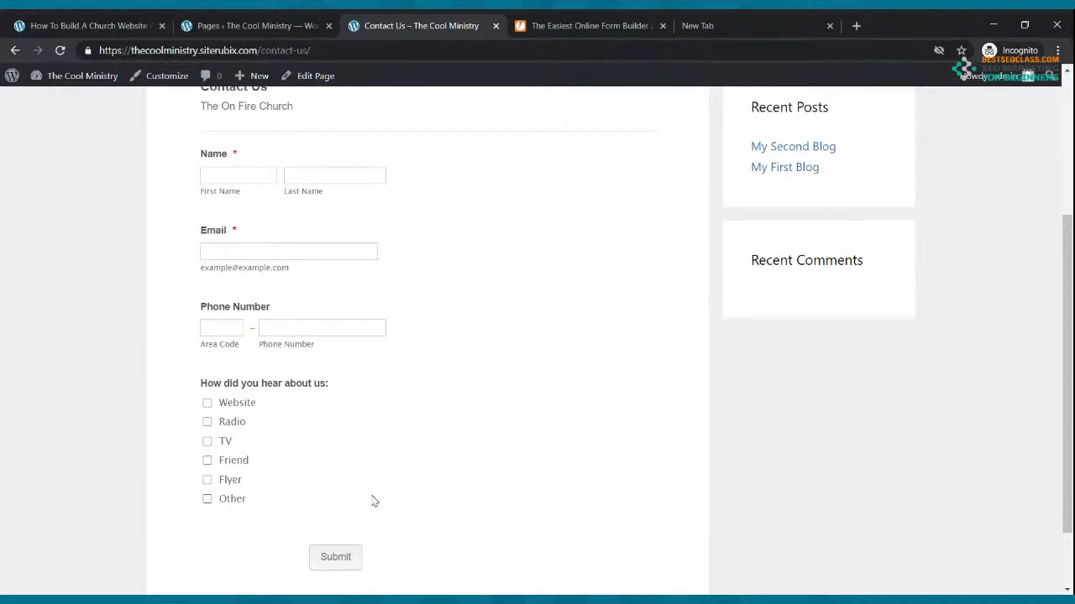
scroll(375, 502, "up", 3)
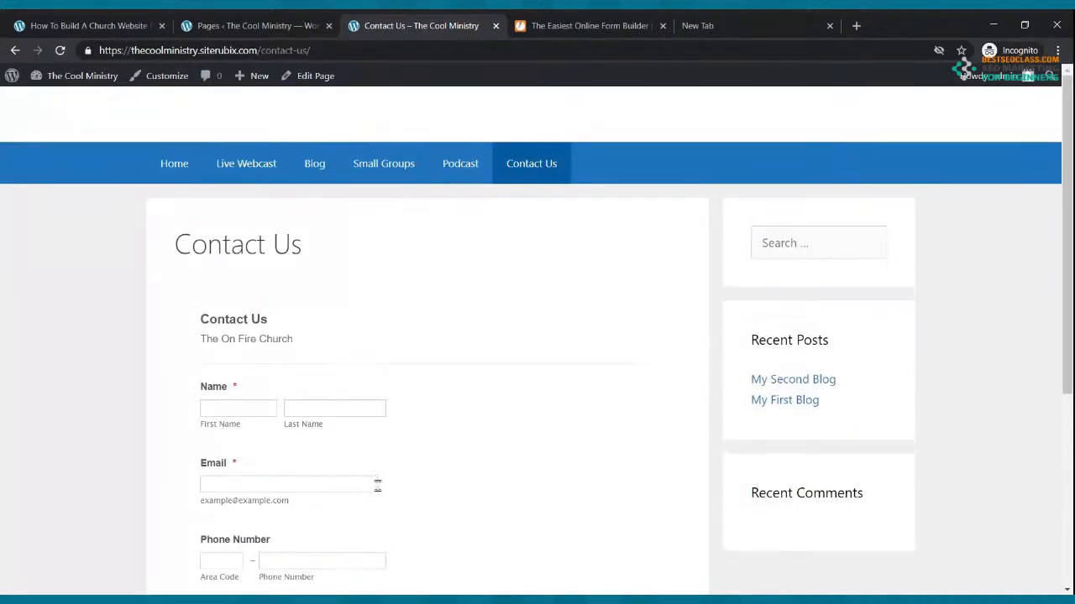
scroll(421, 396, "down", 3)
scroll(384, 437, "up", 3)
left_click(234, 178)
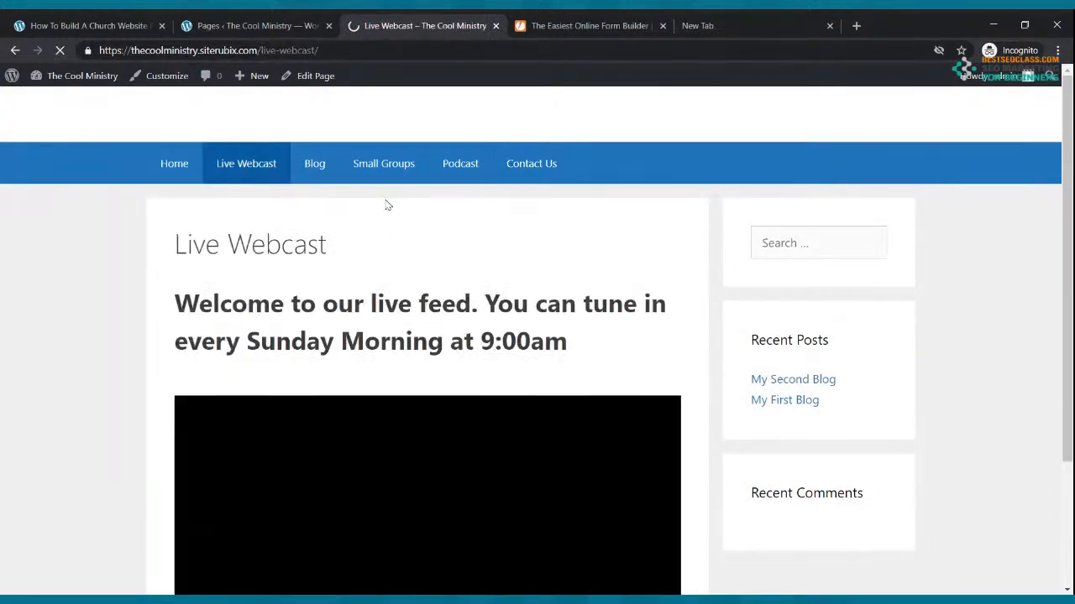
scroll(383, 201, "down", 3)
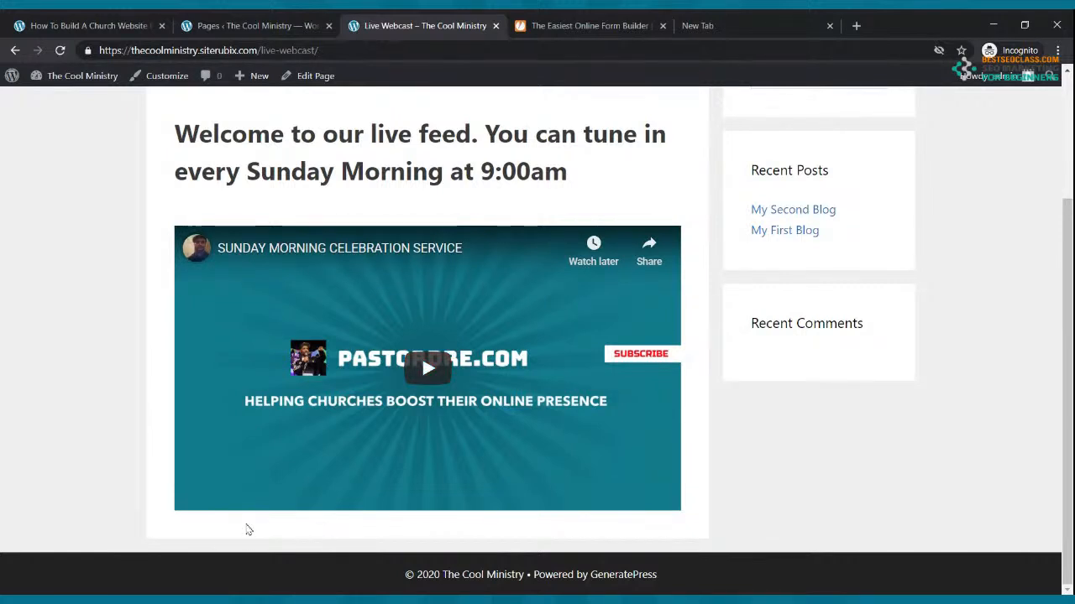
Open the Live Webcast page for editing from the admin Pages list
mouse_move(255, 89)
left_click(257, 27)
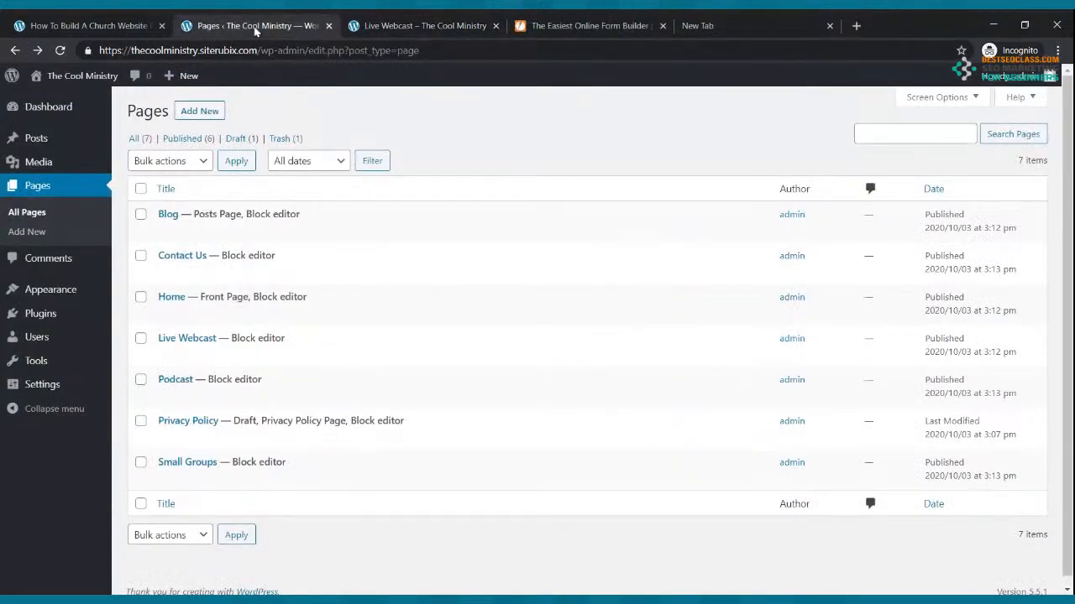
left_click(187, 363)
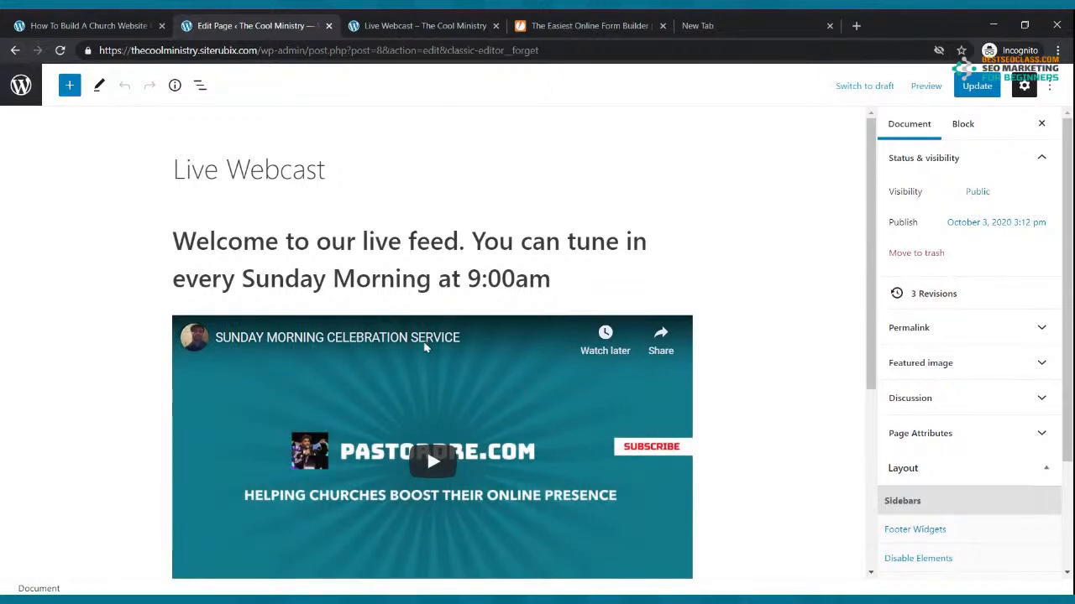
Insert a Columns block with a 33/33/33 layout below the embedded video
scroll(427, 343, "down", 3)
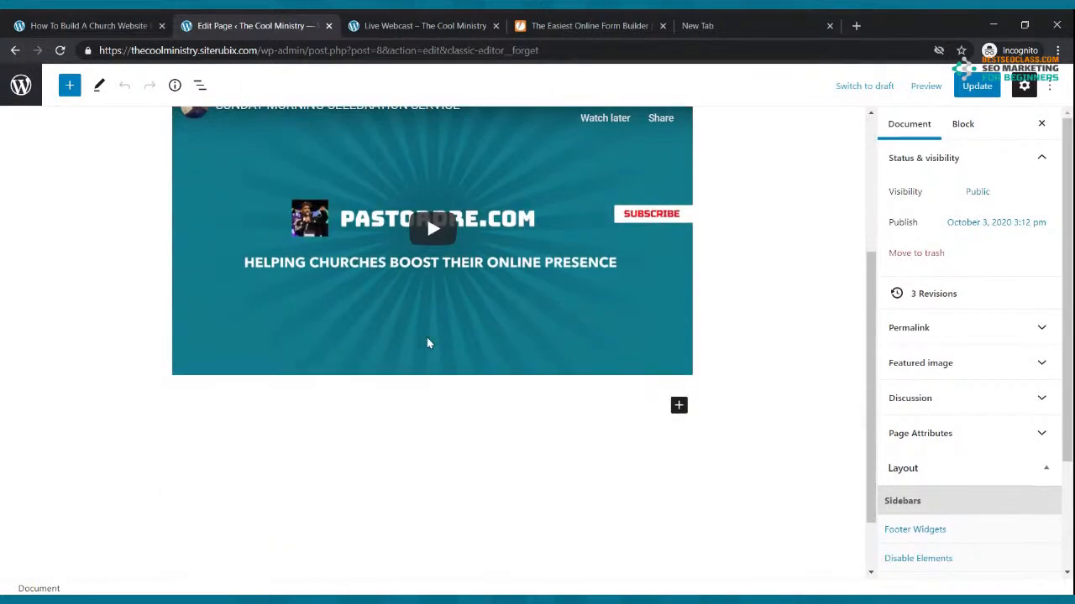
left_click(678, 406)
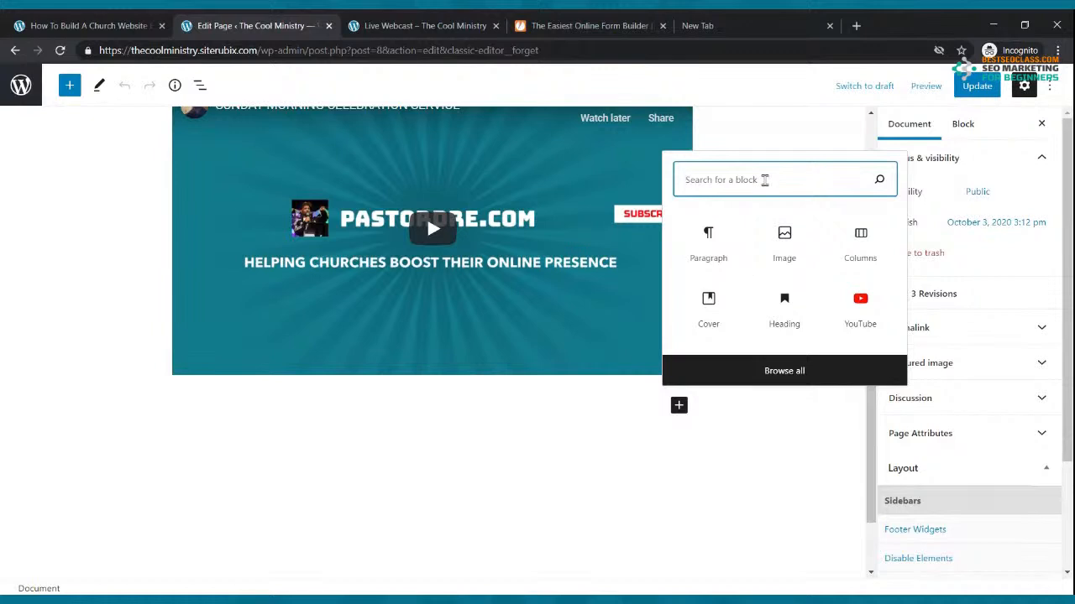
type("col")
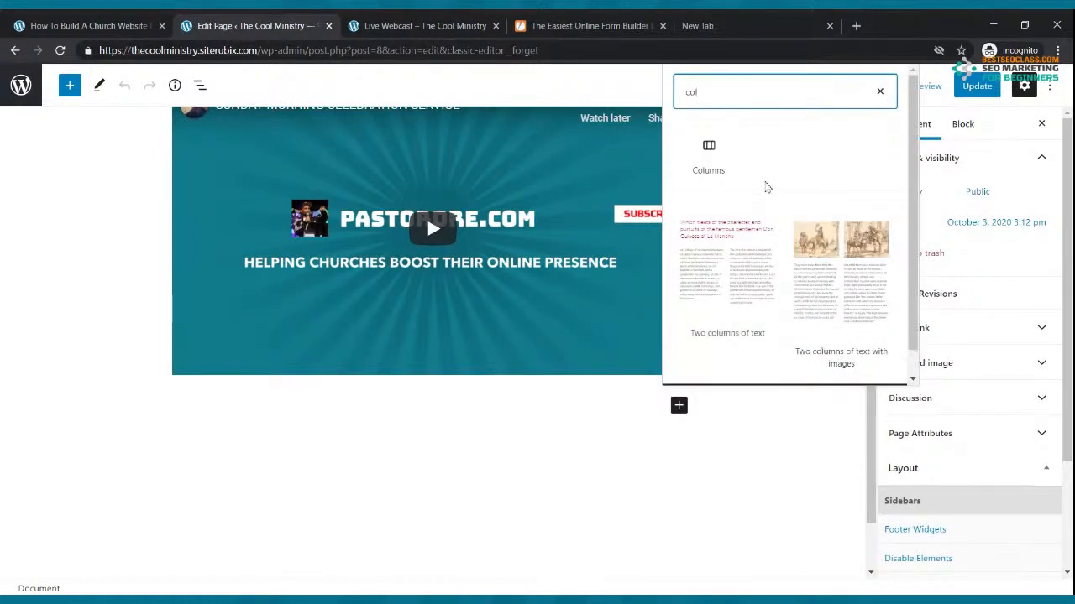
left_click(709, 166)
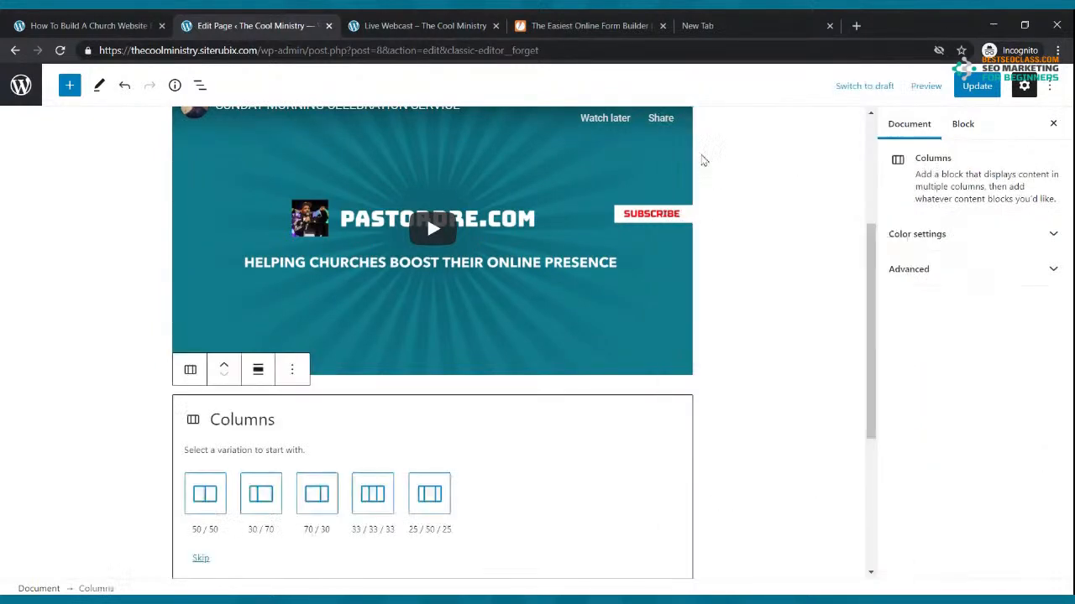
left_click(354, 497)
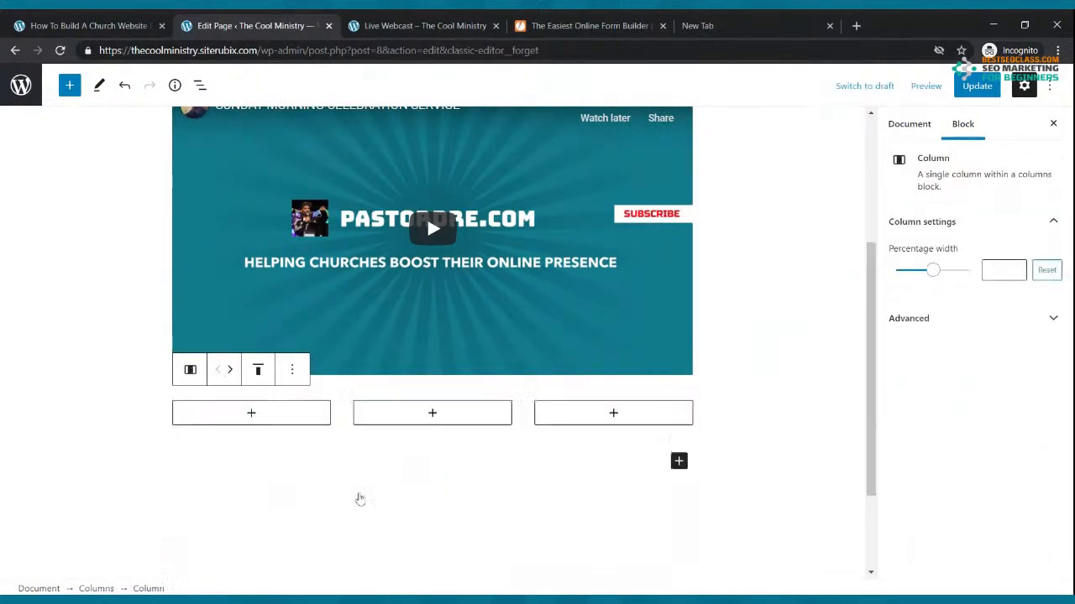
left_click(251, 414)
Add a 'Give now' button to the first column and a 'Contact Us' button to the second
type("button")
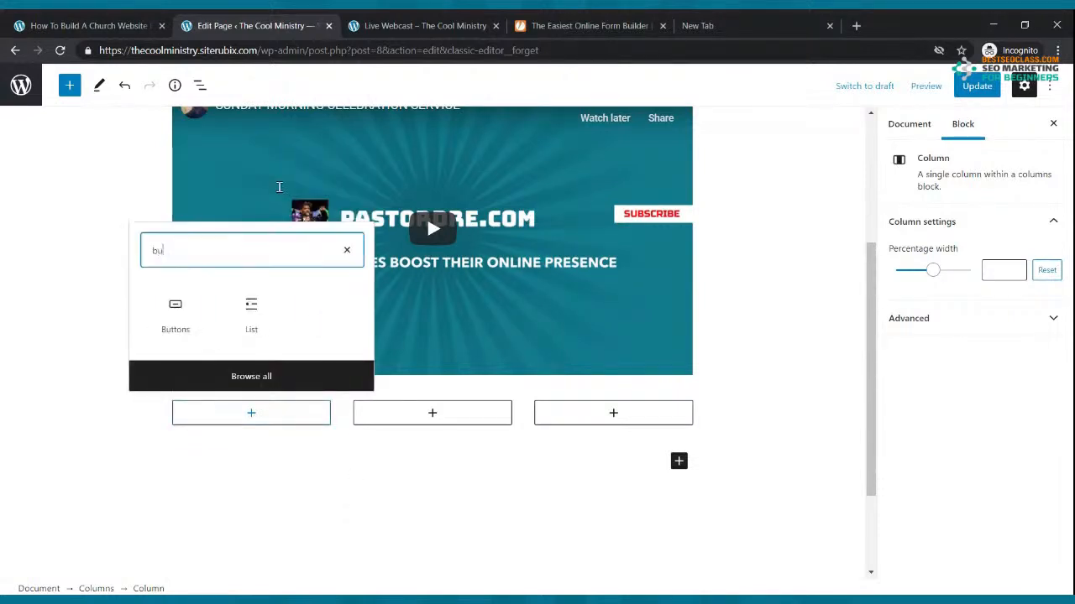
left_click(178, 315)
type("Give now")
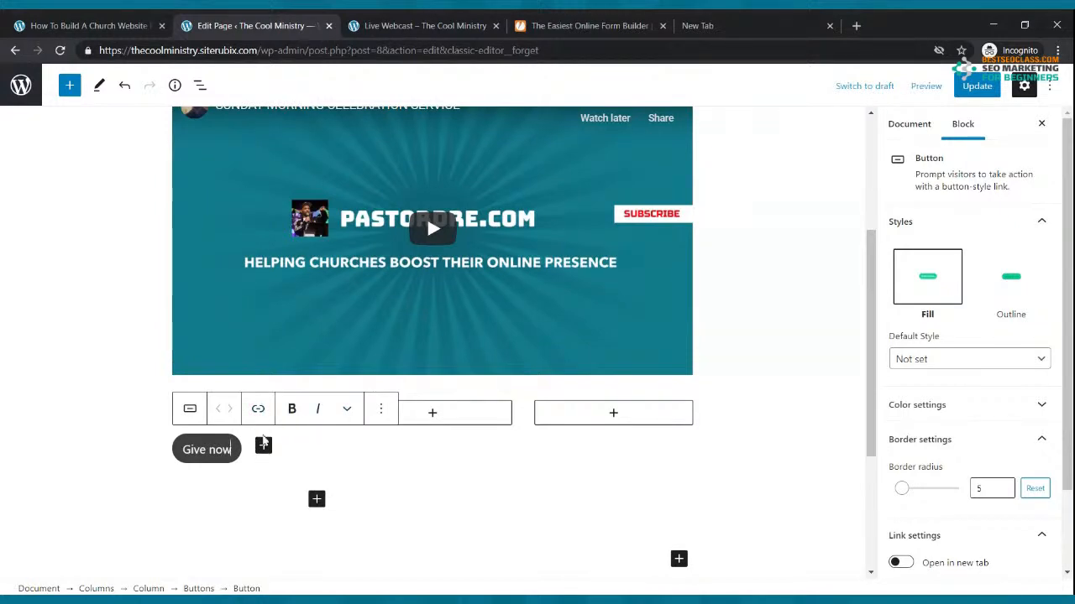
left_click(244, 461)
left_click(432, 413)
type("button")
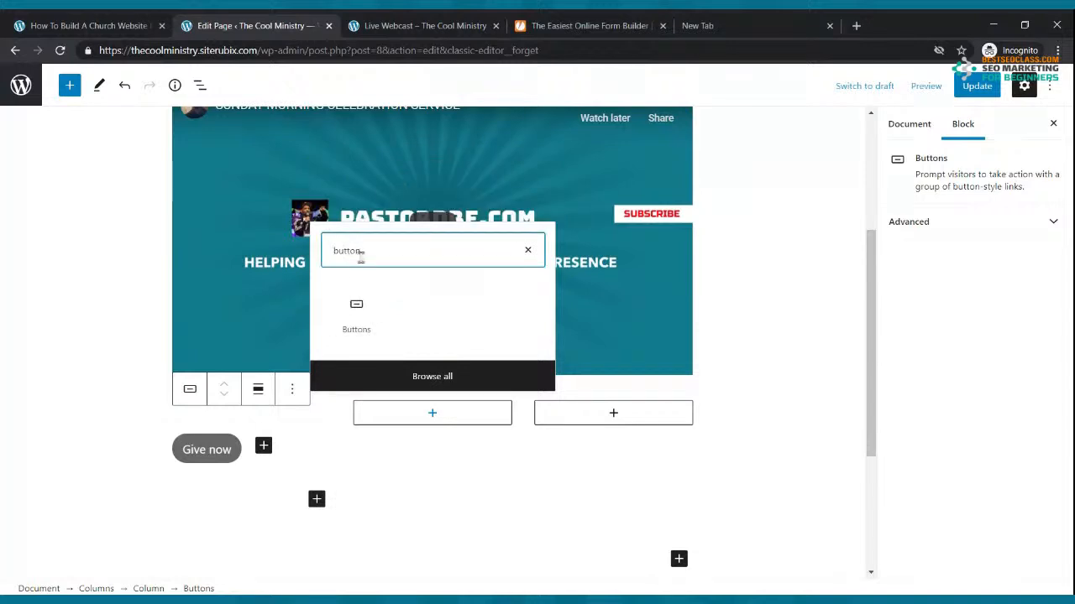
left_click(356, 312)
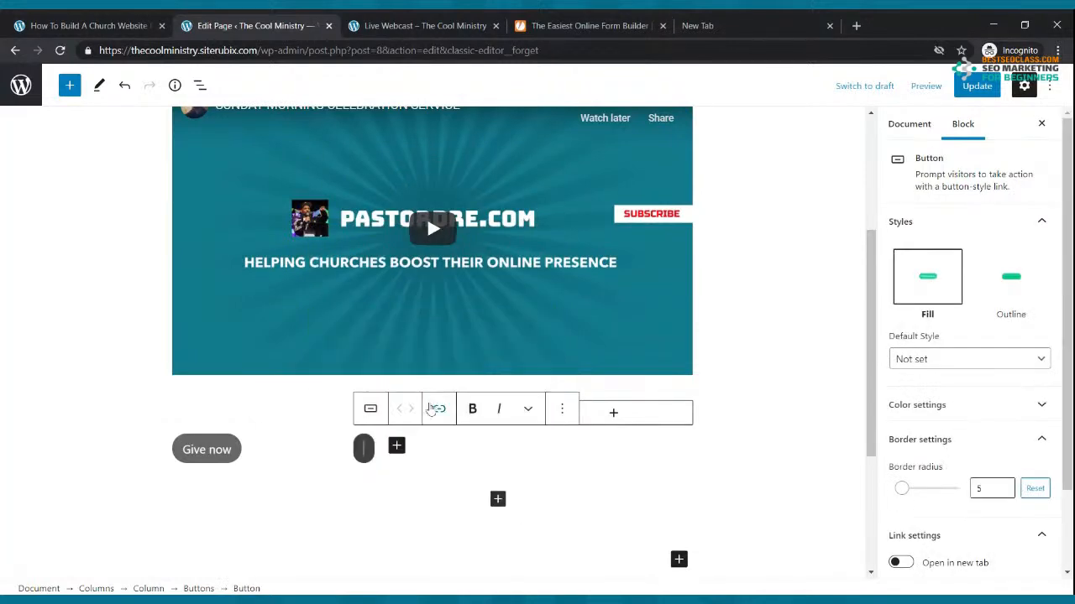
type("Cont")
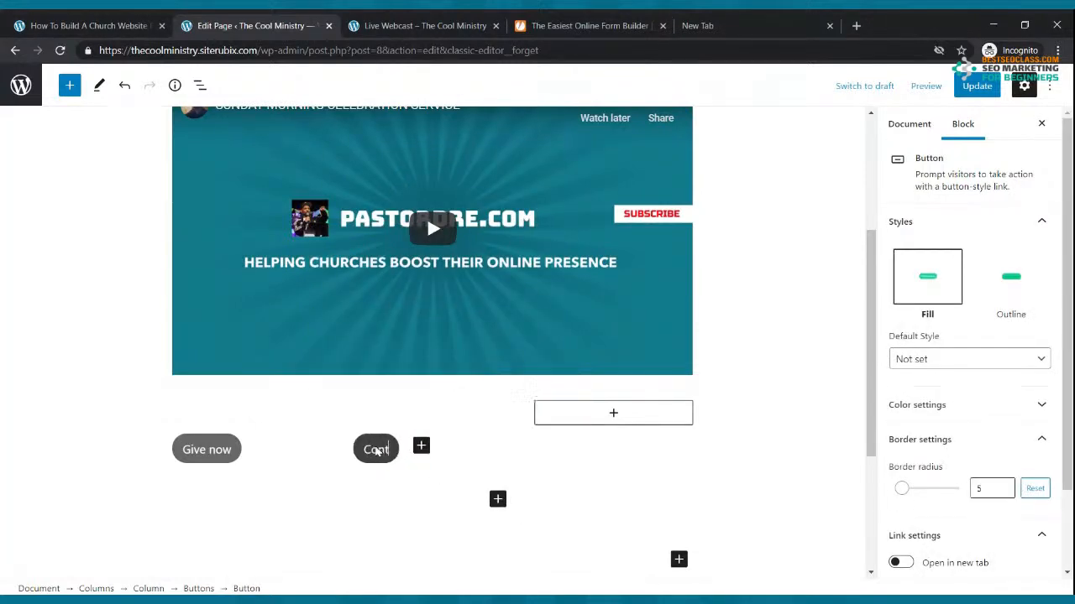
type("acct")
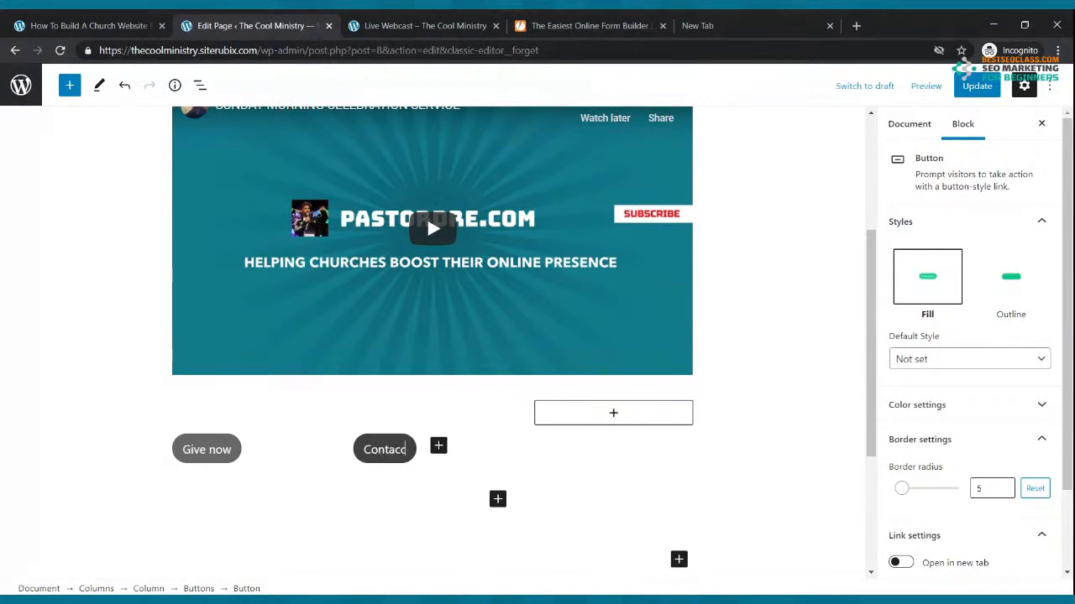
key("BackSpace")
key("BackSpace")
type("t Us")
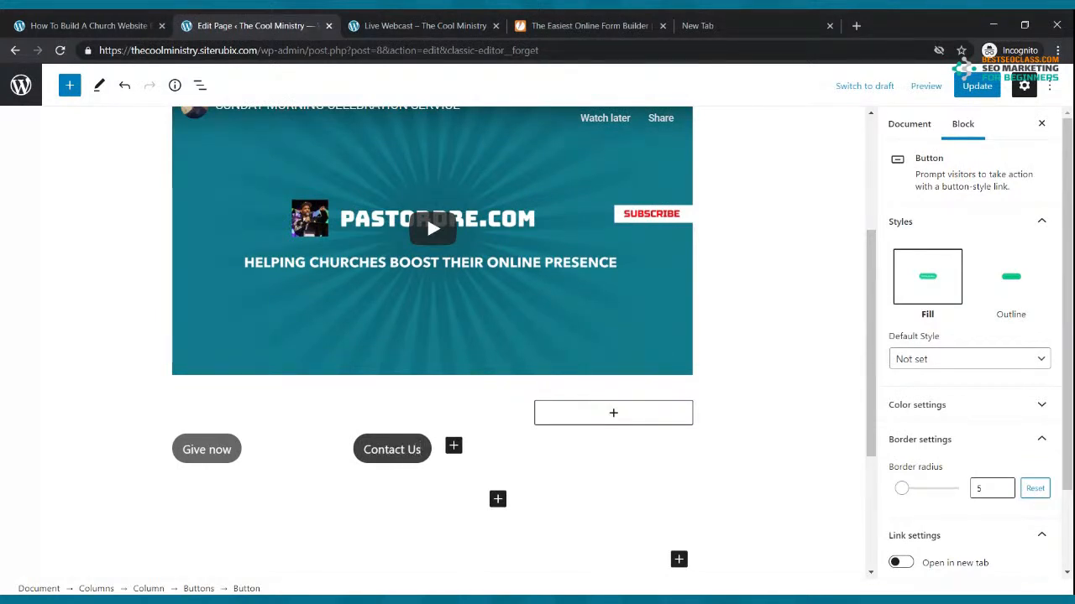
Add a 'Read Blog' button to the third column
left_click(613, 413)
type("button")
left_click(542, 312)
type("Read Blog")
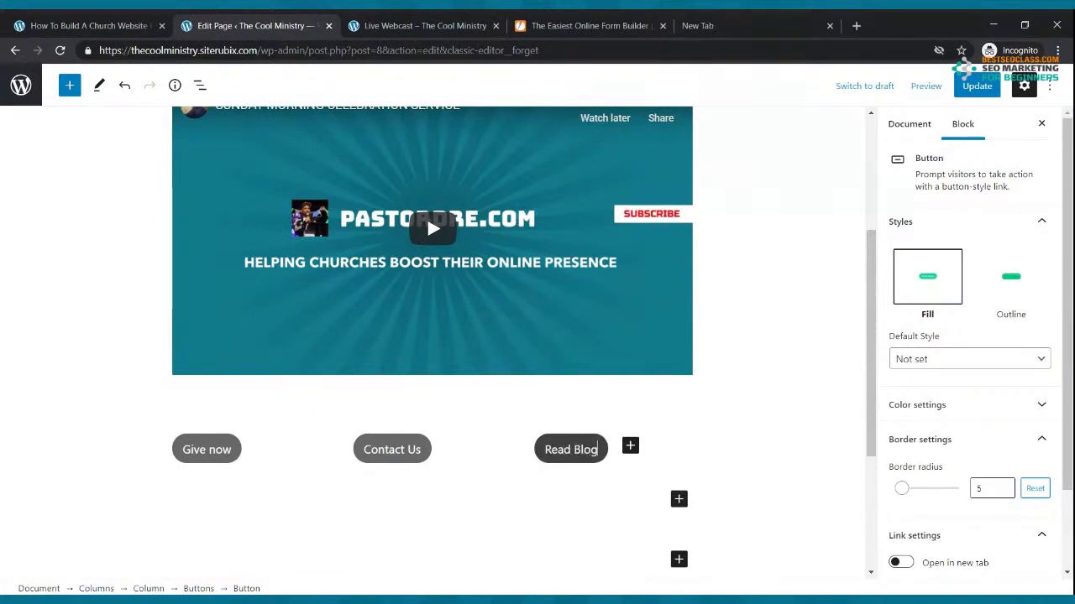
left_click(463, 458)
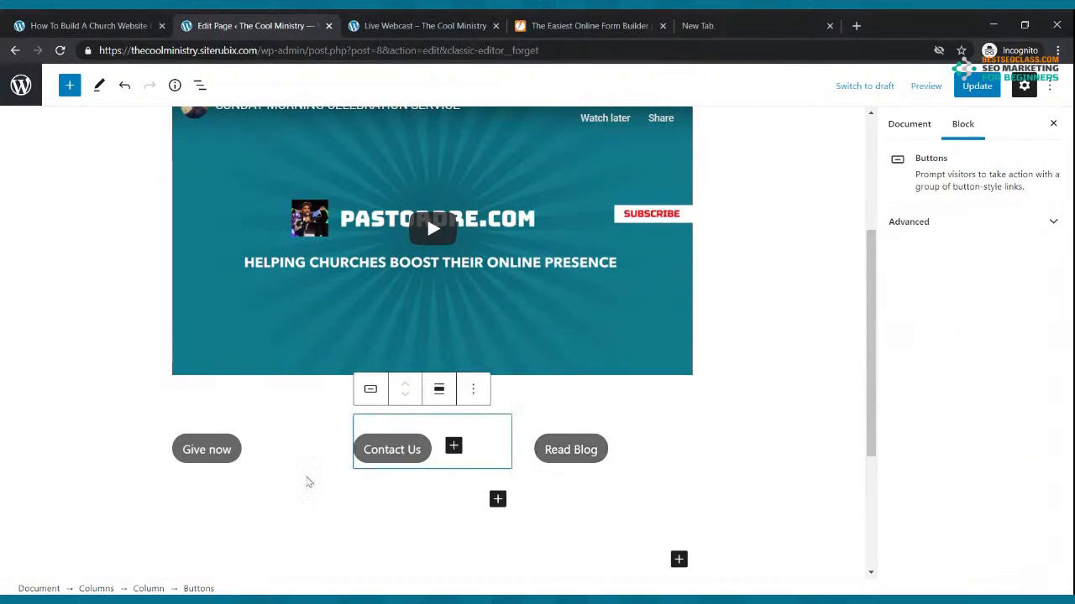
Give the Give now button white text on a green background
left_click(236, 458)
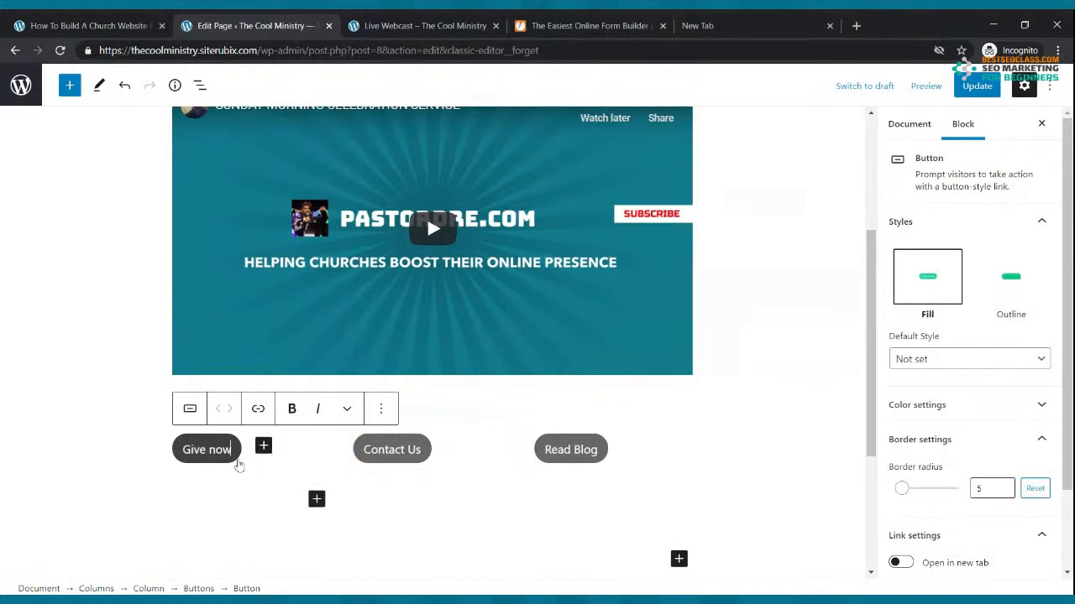
left_click(1006, 415)
left_click(954, 464)
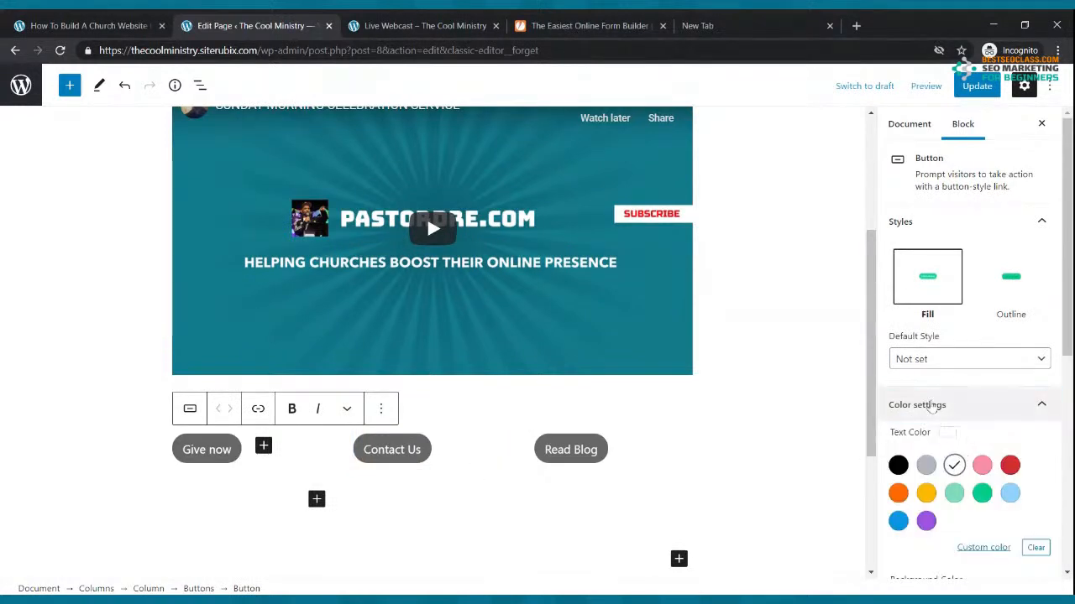
scroll(936, 393, "down", 4)
left_click(981, 314)
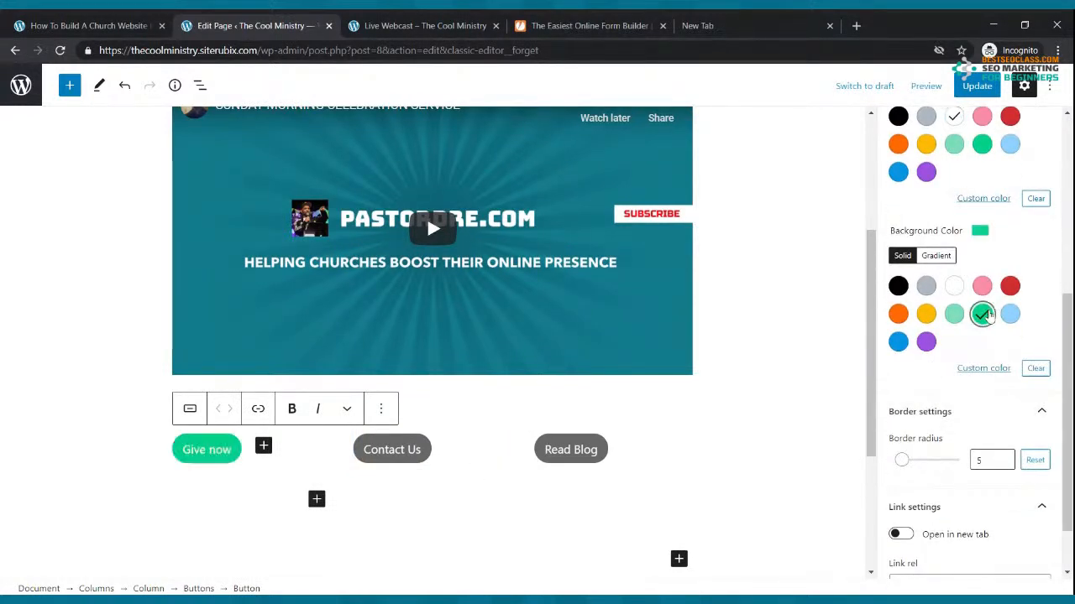
Give the Contact Us button white text on a yellow background
left_click(430, 451)
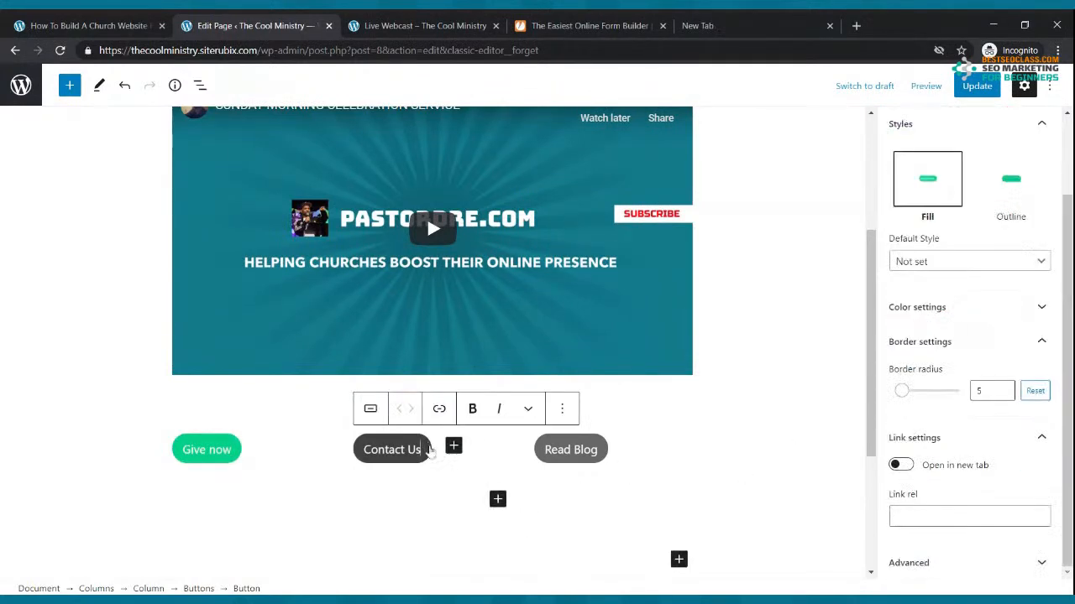
left_click(970, 315)
left_click(954, 369)
scroll(965, 413, "down", 2)
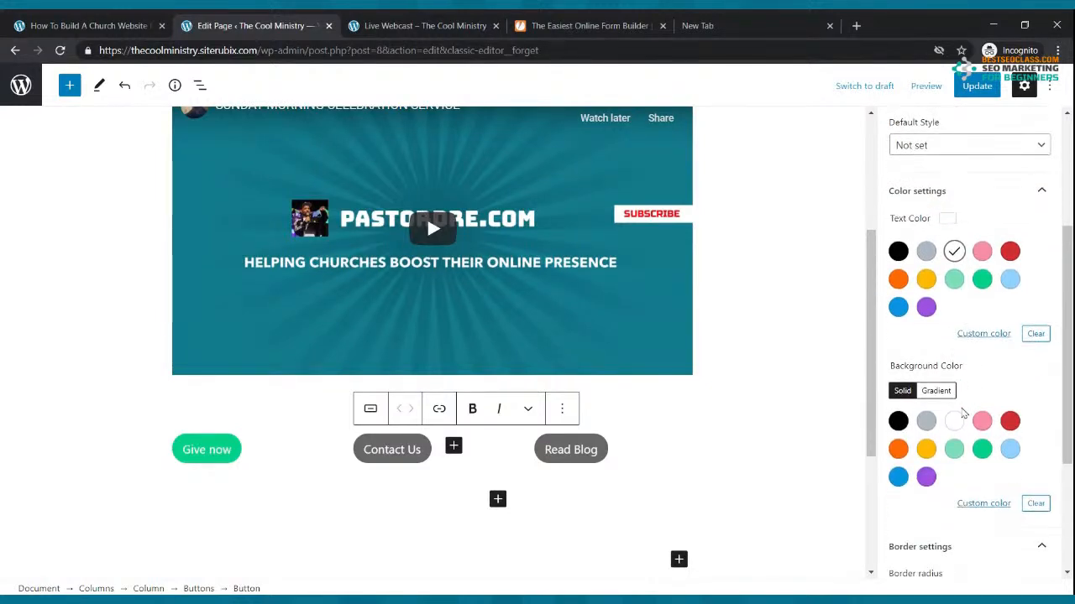
left_click(927, 450)
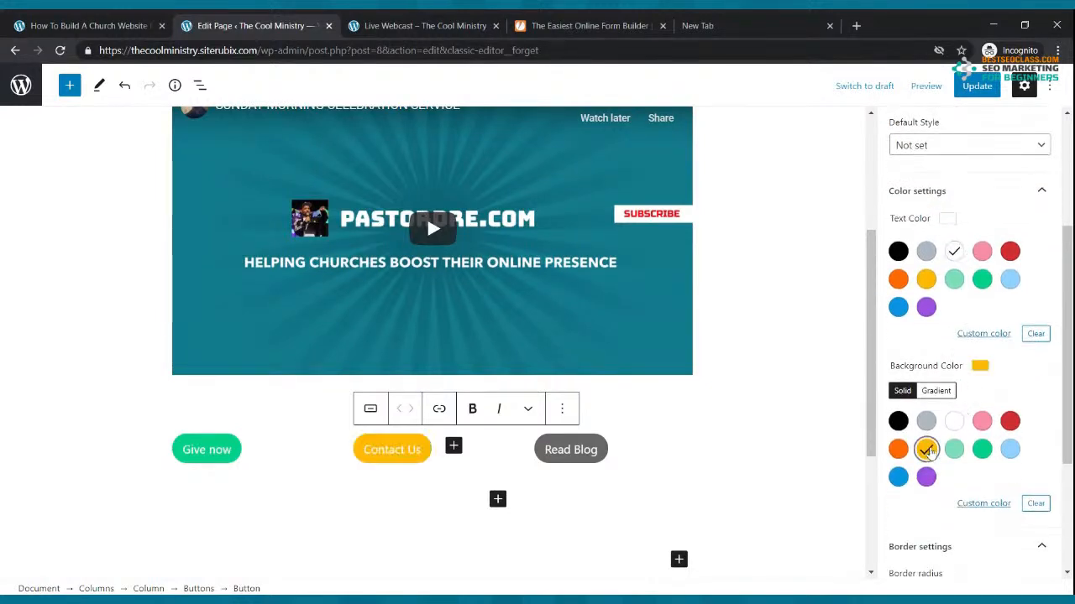
Give Read Blog white text on an orange background and update the page
left_click(599, 446)
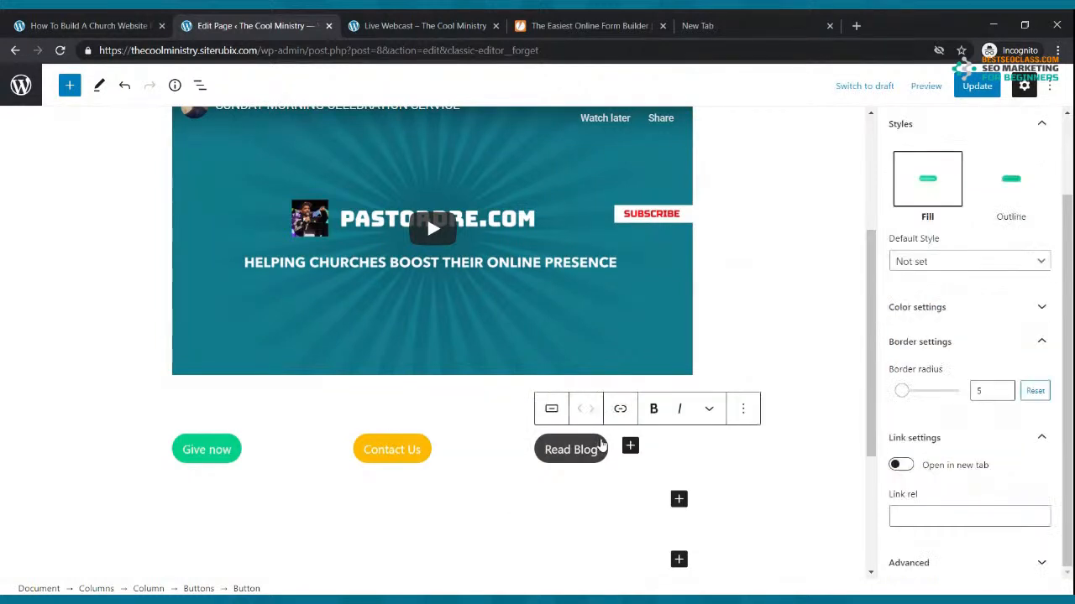
left_click(999, 315)
left_click(955, 367)
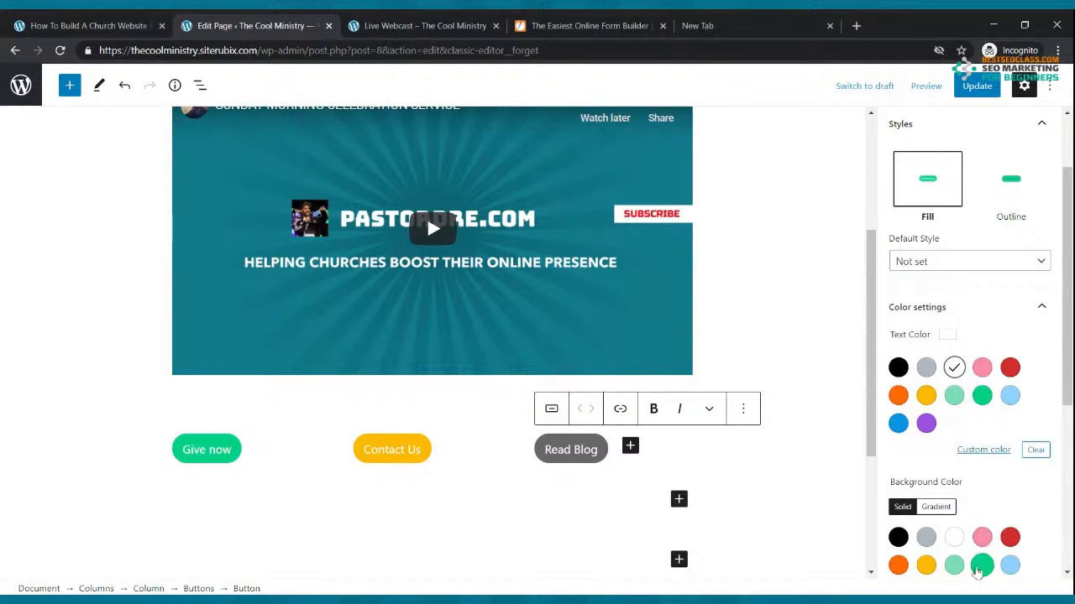
left_click(898, 565)
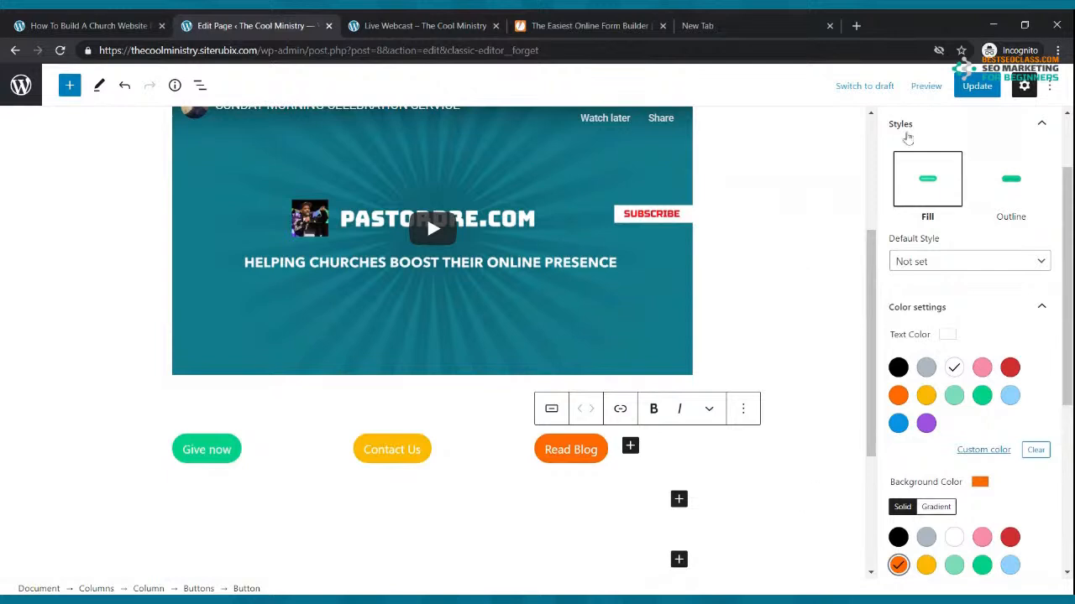
left_click(976, 86)
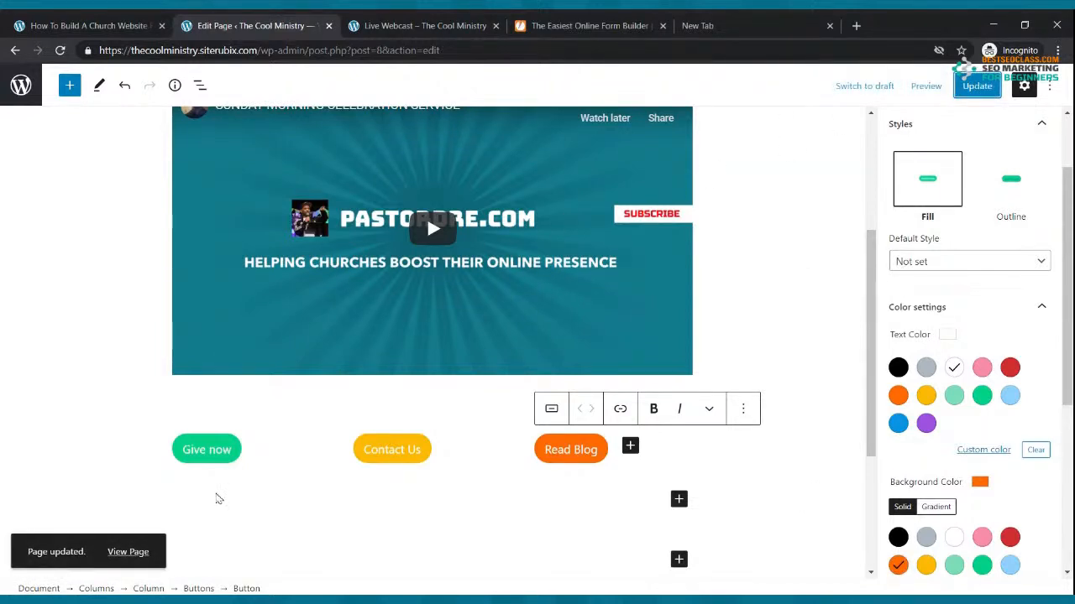
left_click(222, 462)
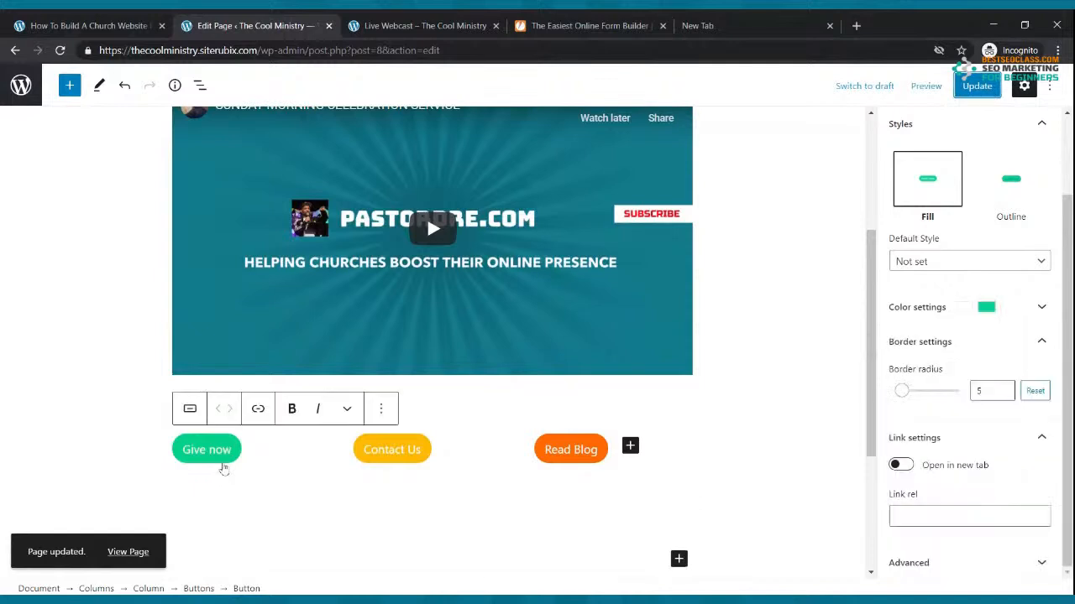
left_click(258, 409)
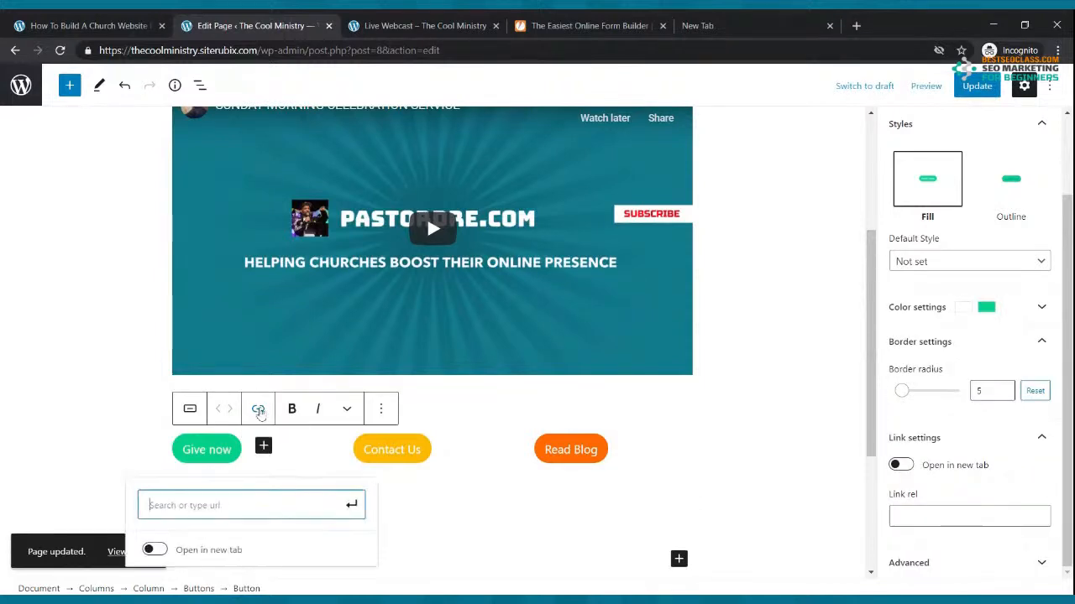
left_click(257, 504)
type("https")
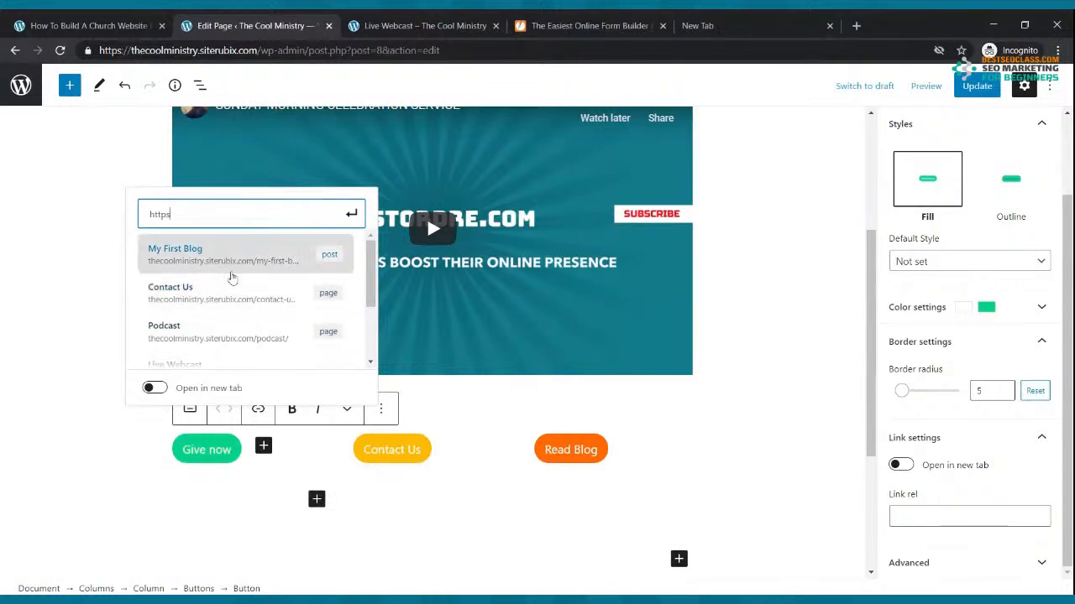
key("BackSpace")
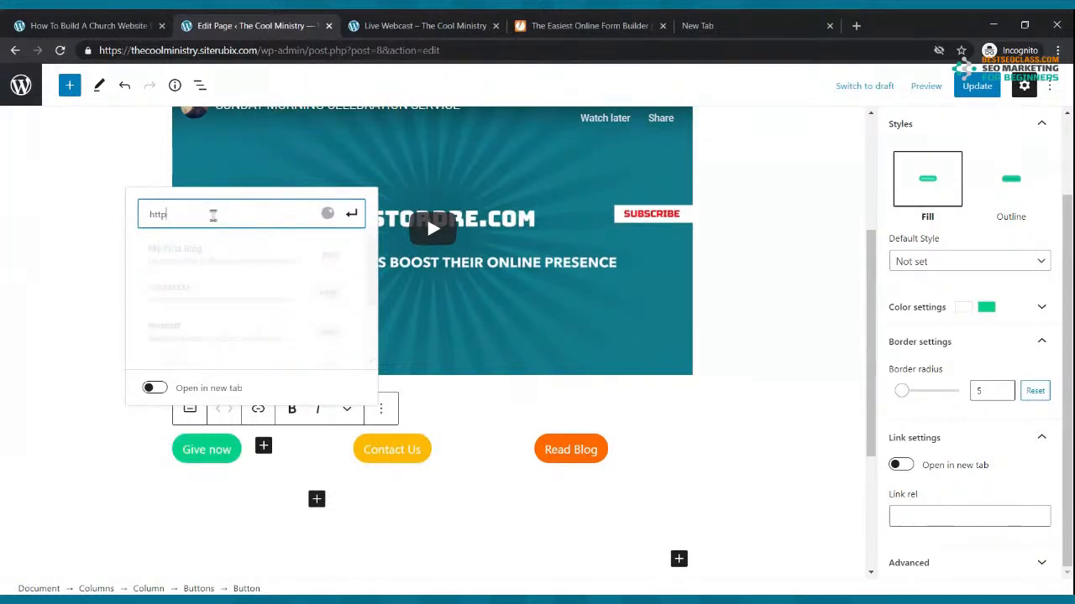
type("://paypal")
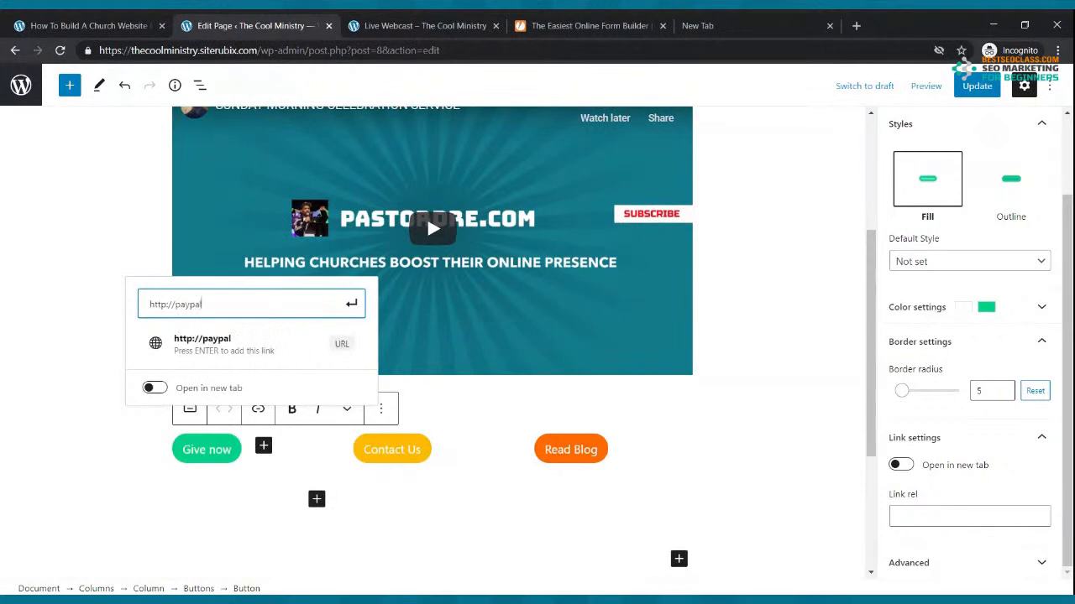
type(".com")
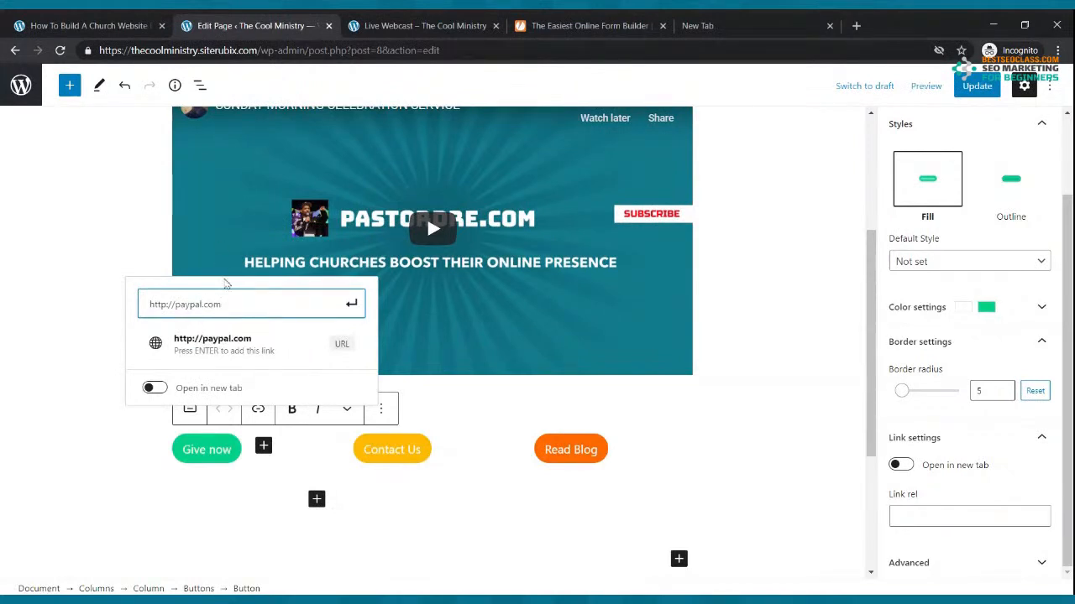
left_click(212, 340)
Link Contact Us to the Contact Us page and Read Blog to the Blog page, then update
left_click(424, 462)
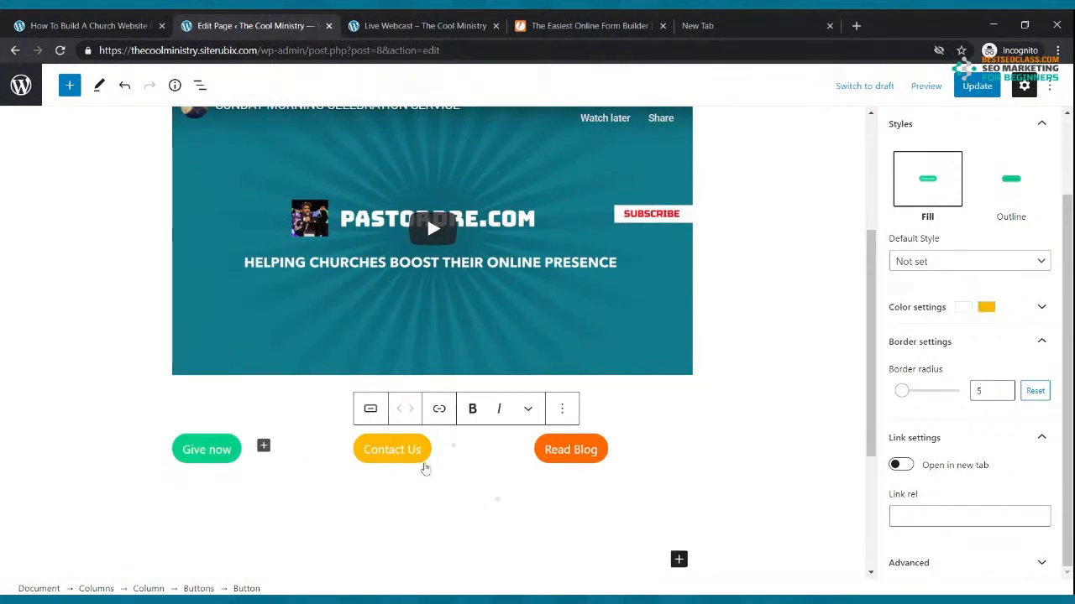
left_click(439, 409)
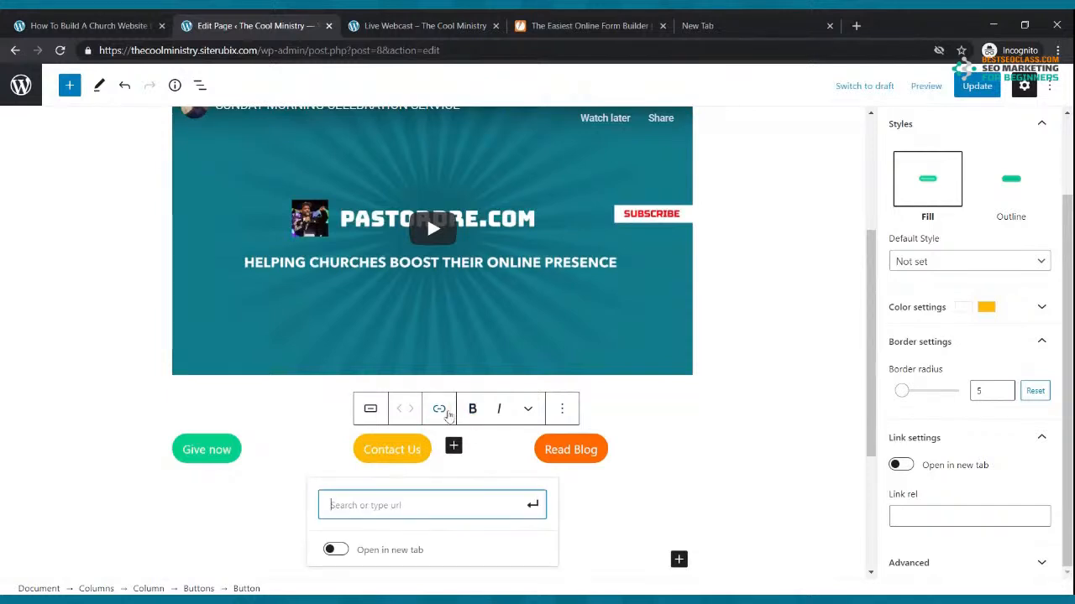
type("con")
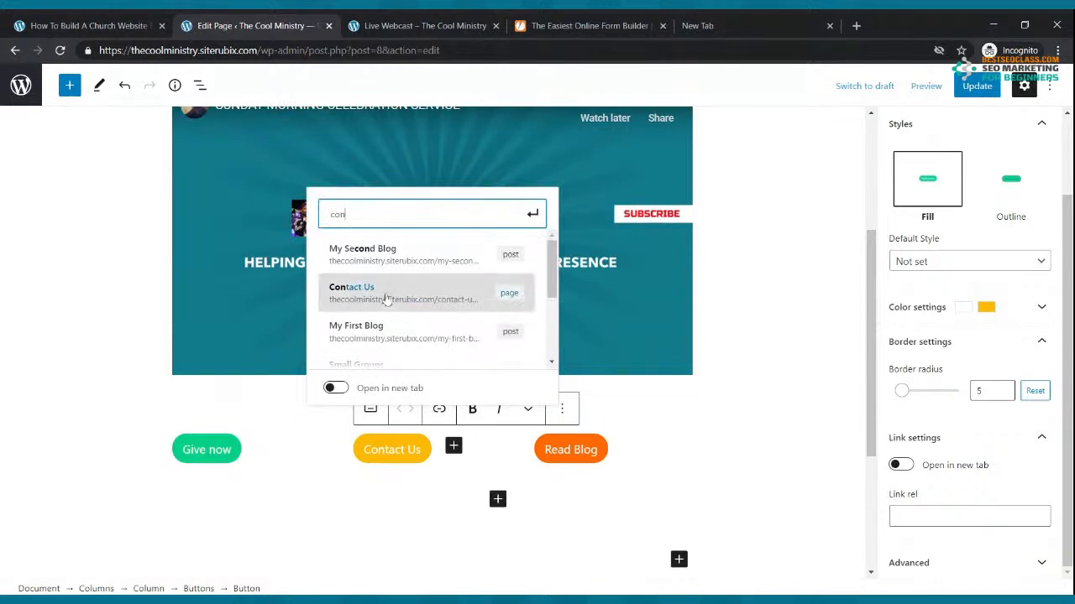
left_click(385, 294)
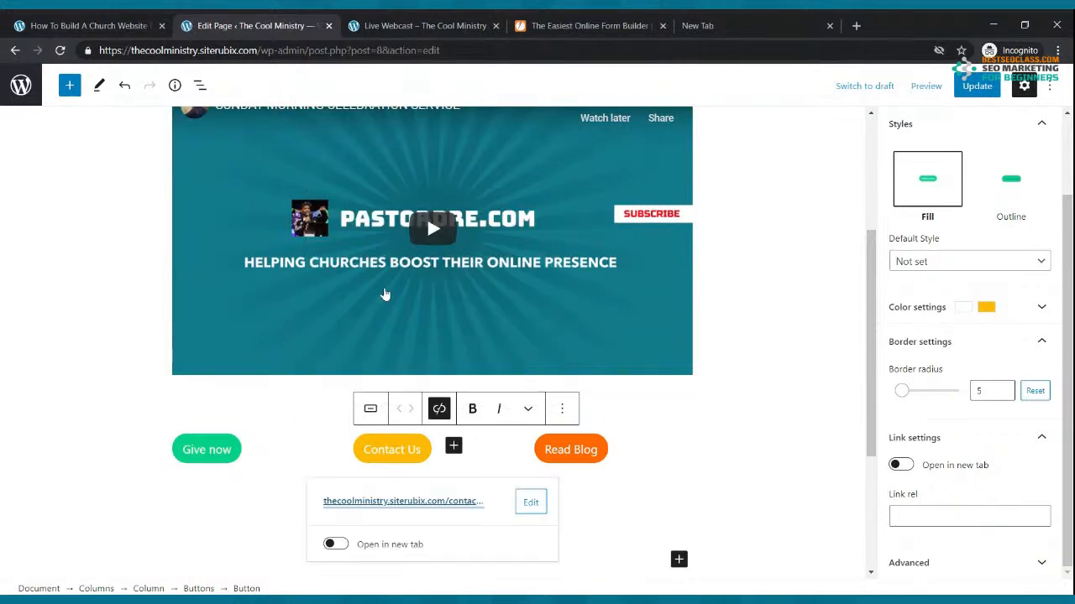
left_click(605, 454)
left_click(618, 412)
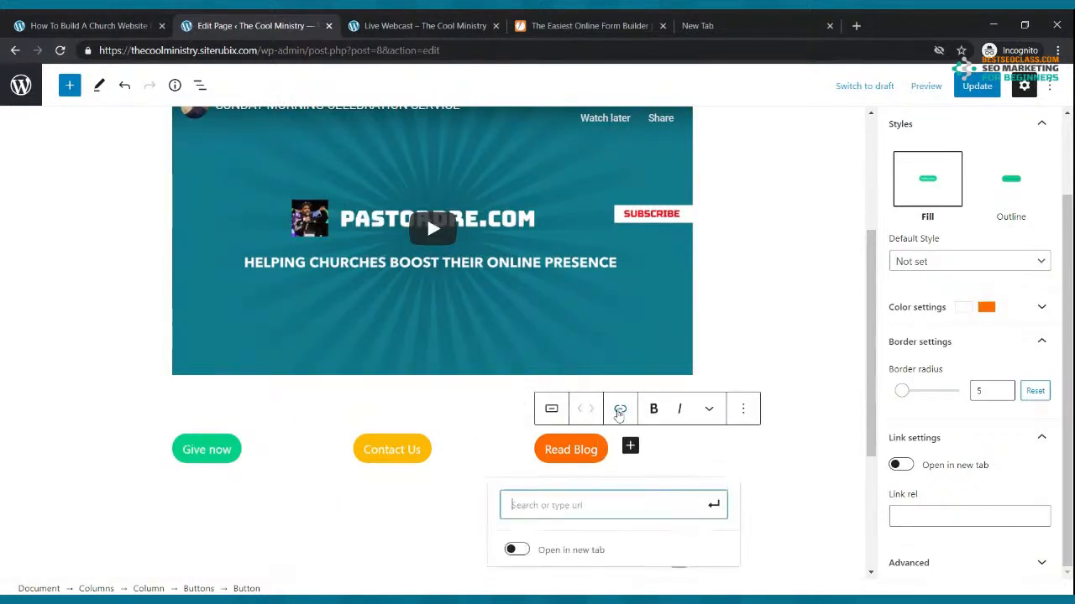
type("blog")
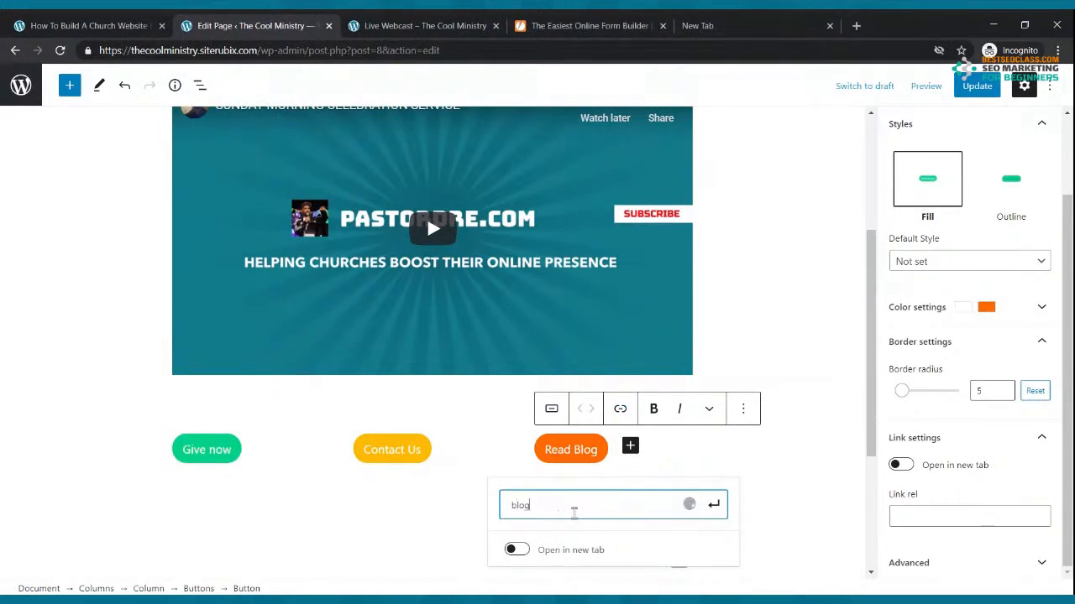
scroll(569, 470, "down", 2)
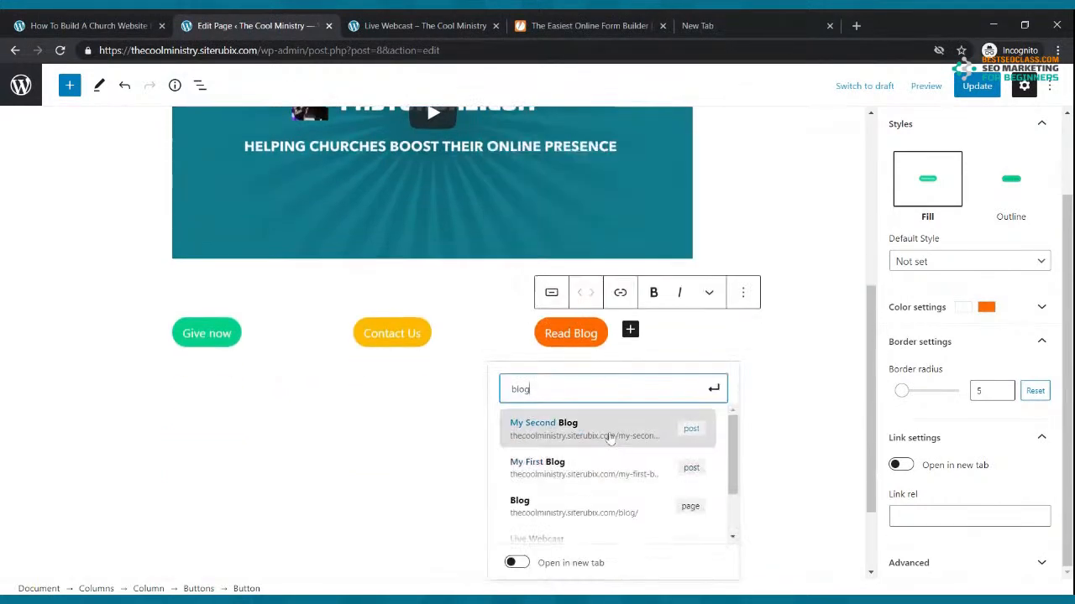
left_click(562, 502)
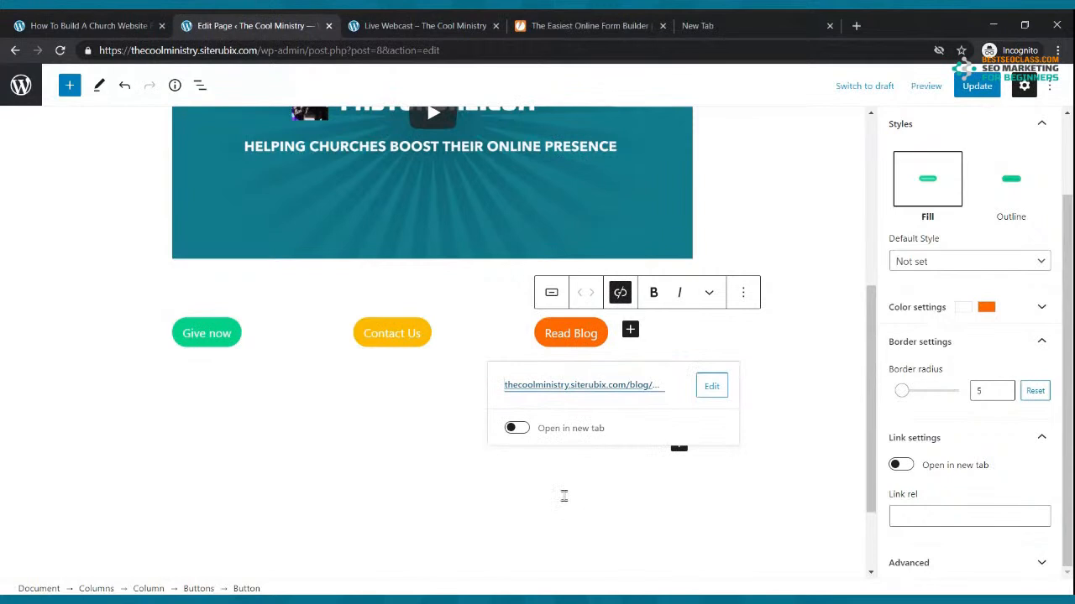
left_click(977, 86)
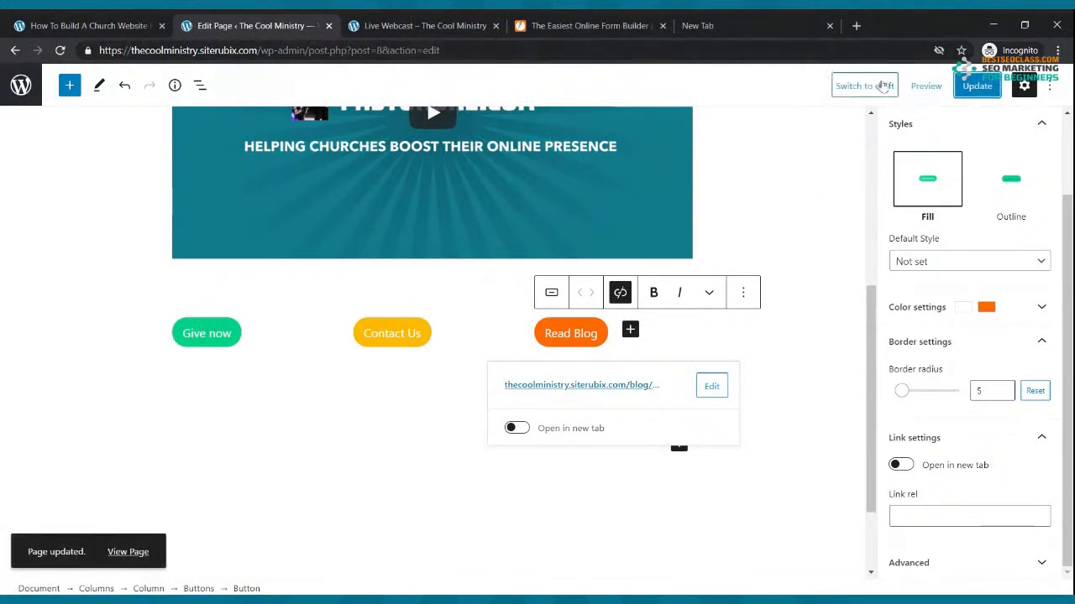
Reload the live Live Webcast page and confirm Give now leads to PayPal
left_click(410, 22)
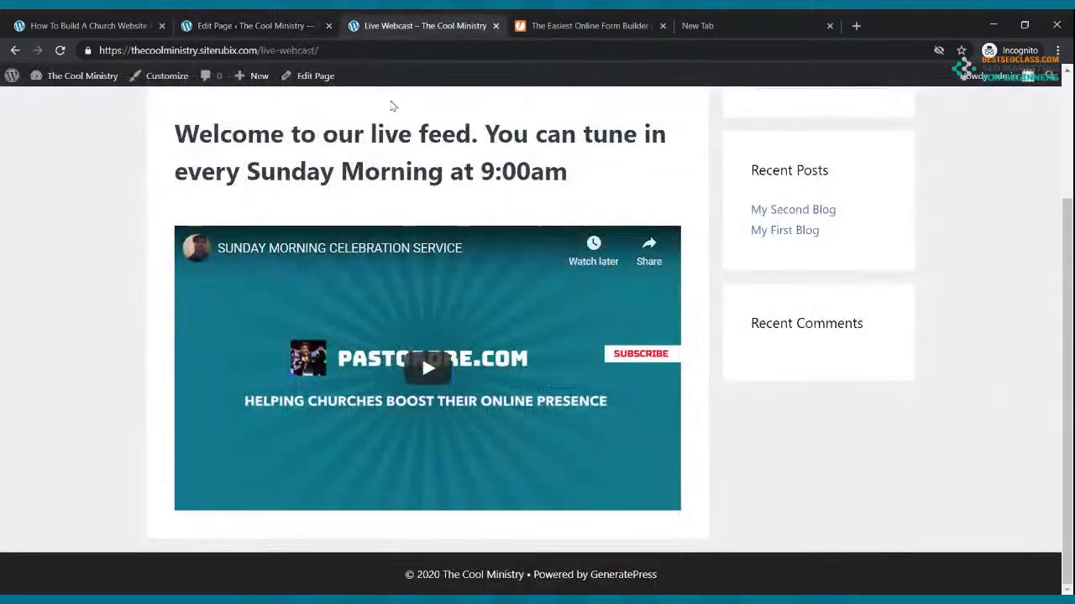
scroll(392, 106, "up", 3)
left_click(61, 50)
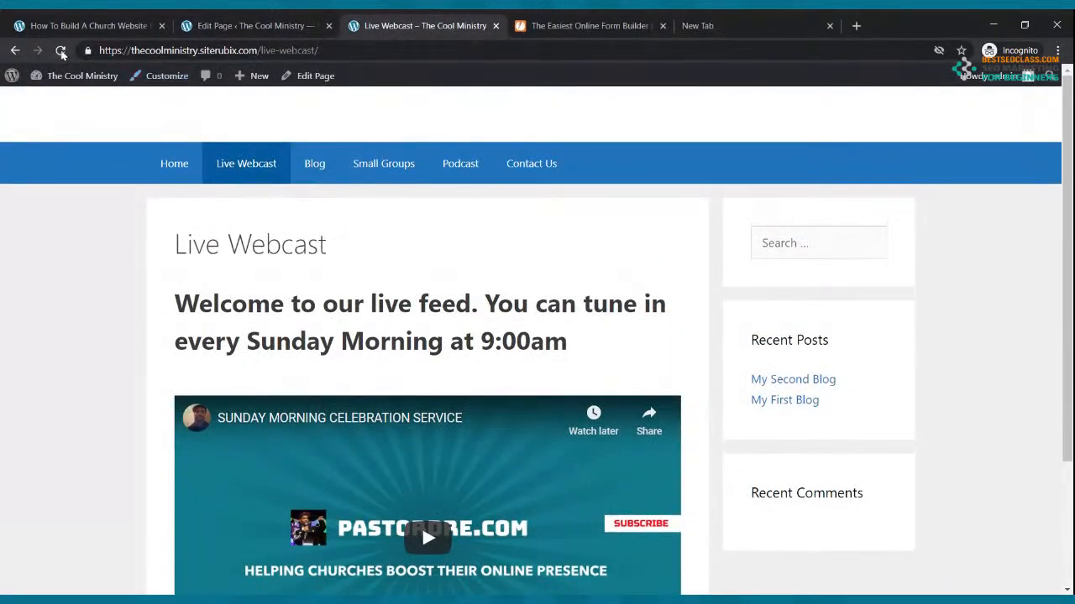
scroll(544, 405, "down", 3)
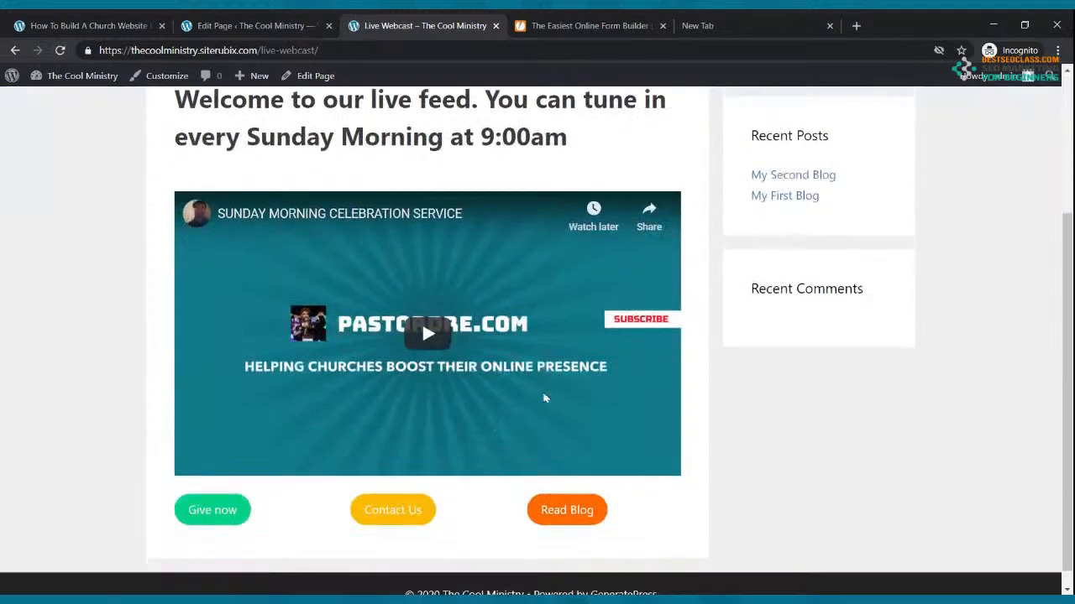
left_click(216, 502)
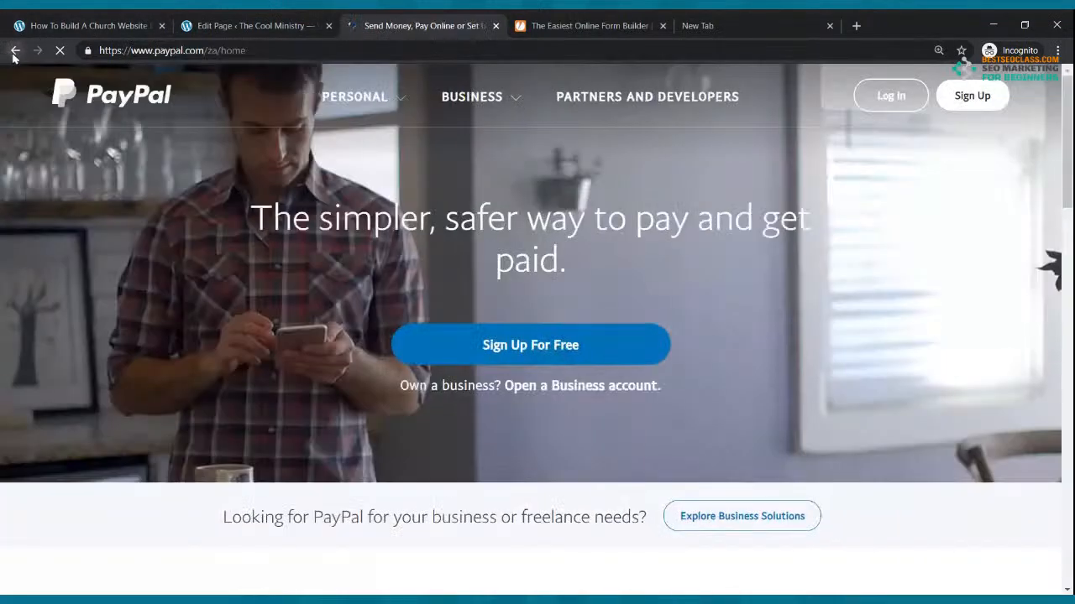
left_click(15, 50)
Set the Give now link to open in a new tab and update the page
left_click(252, 25)
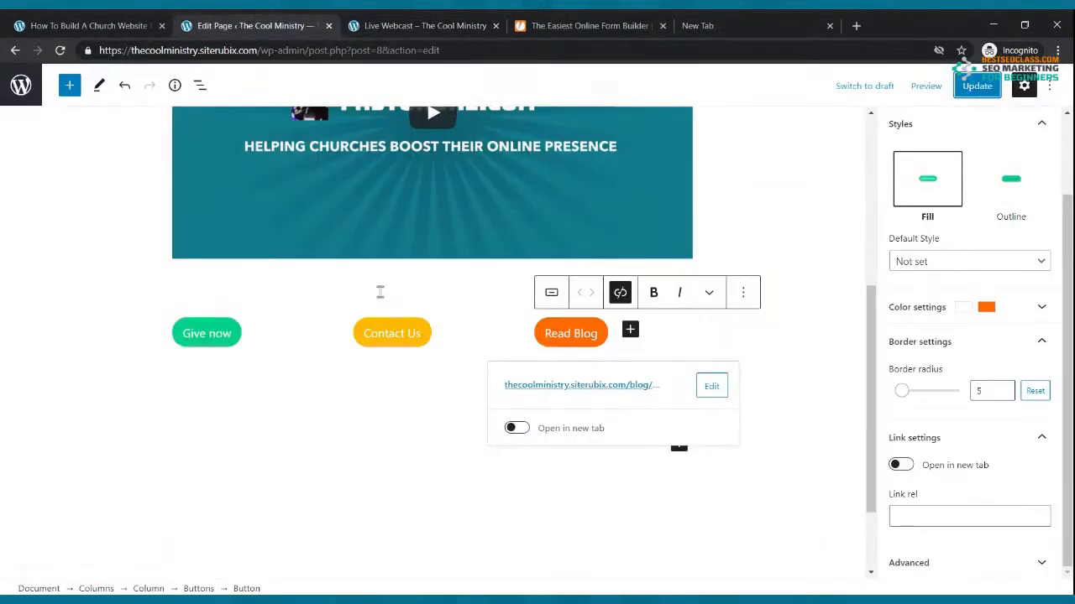
scroll(188, 356, "up", 3)
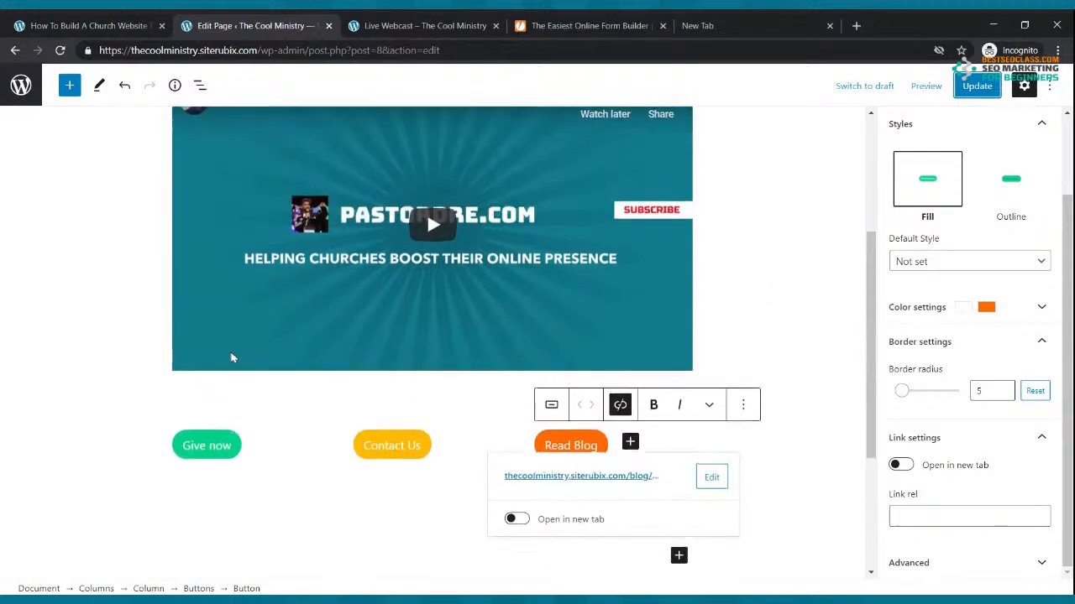
left_click(230, 460)
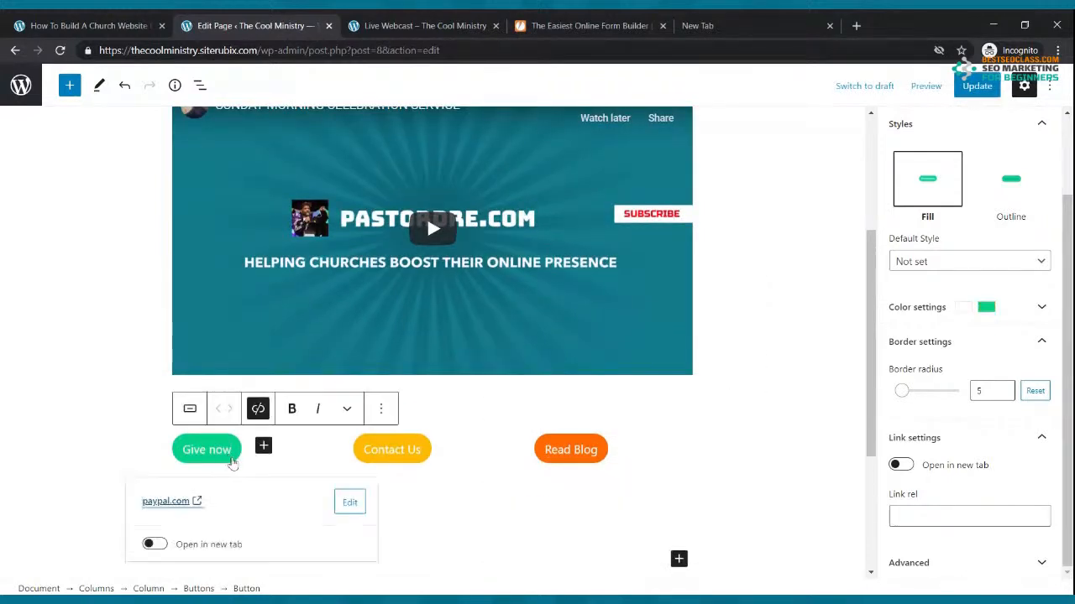
scroll(233, 462, "down", 5)
left_click(155, 314)
left_click(976, 86)
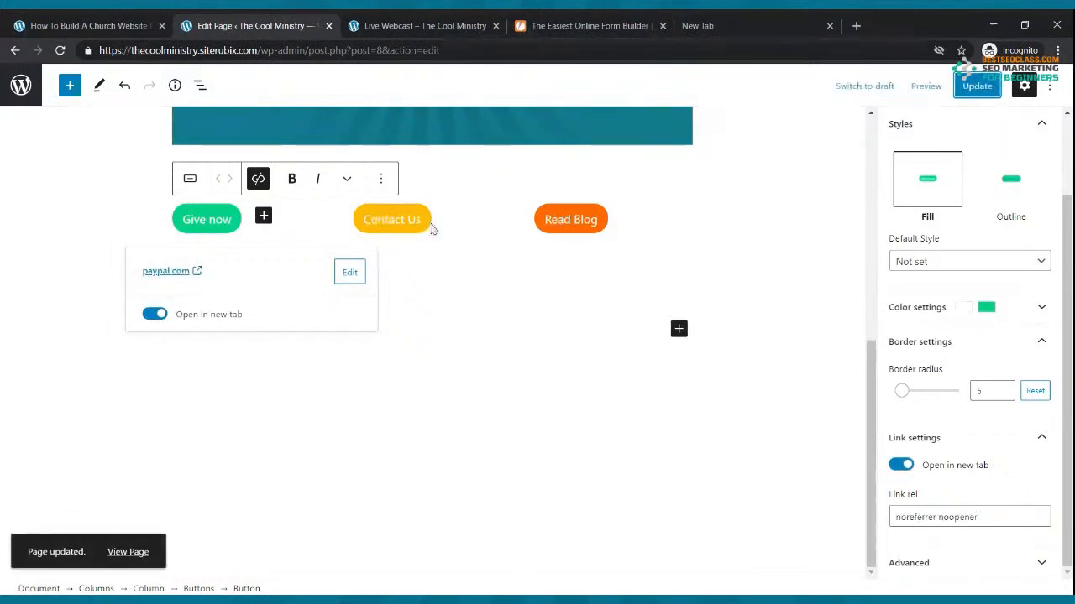
Make the Contact Us and Read Blog links open in new tabs, saving after each
left_click(392, 219)
left_click(336, 314)
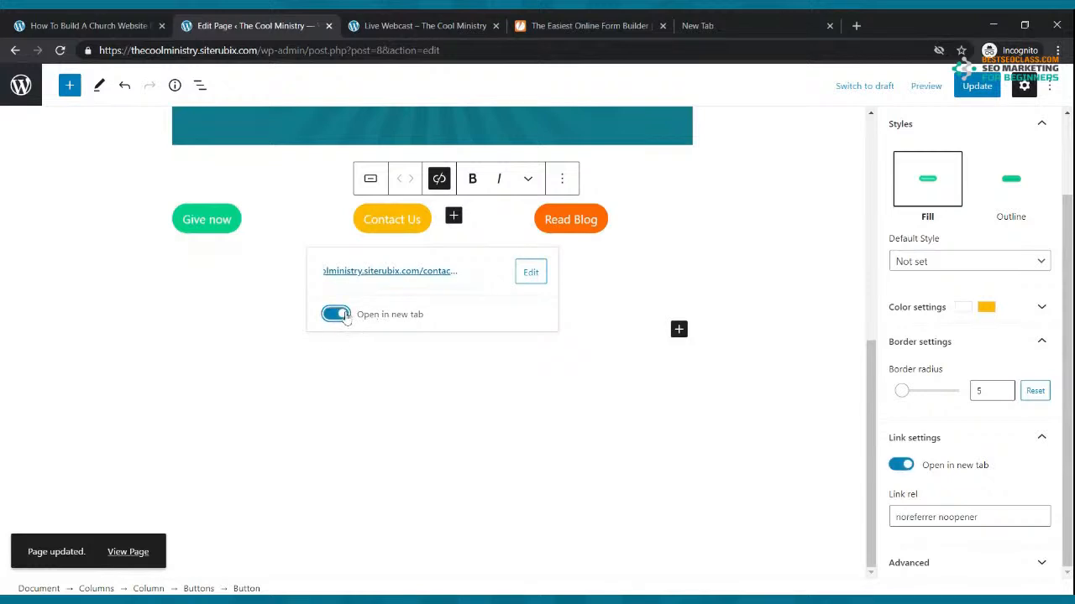
left_click(976, 86)
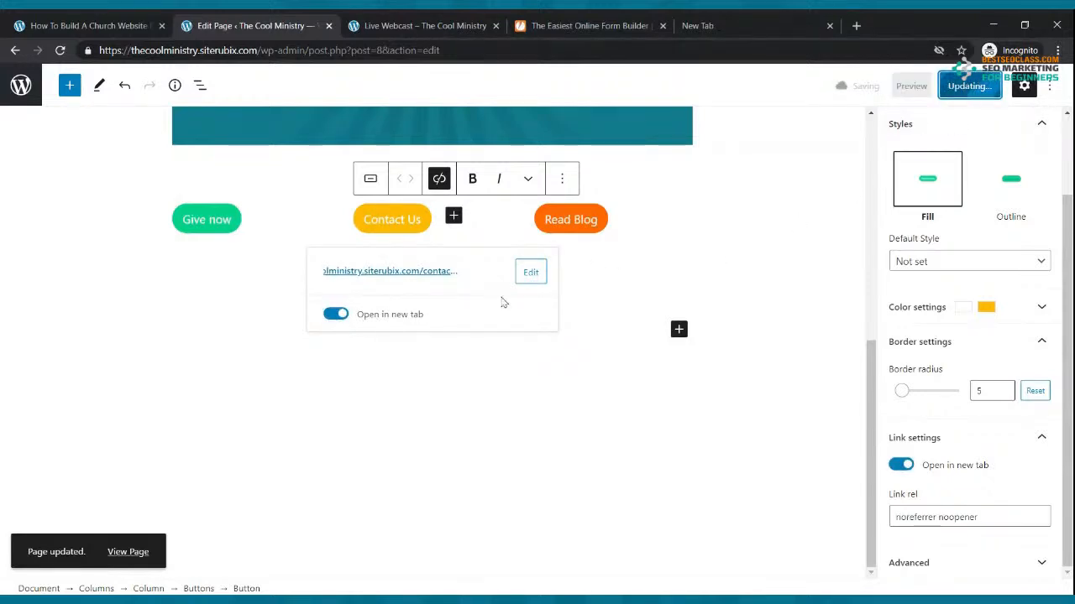
left_click(605, 227)
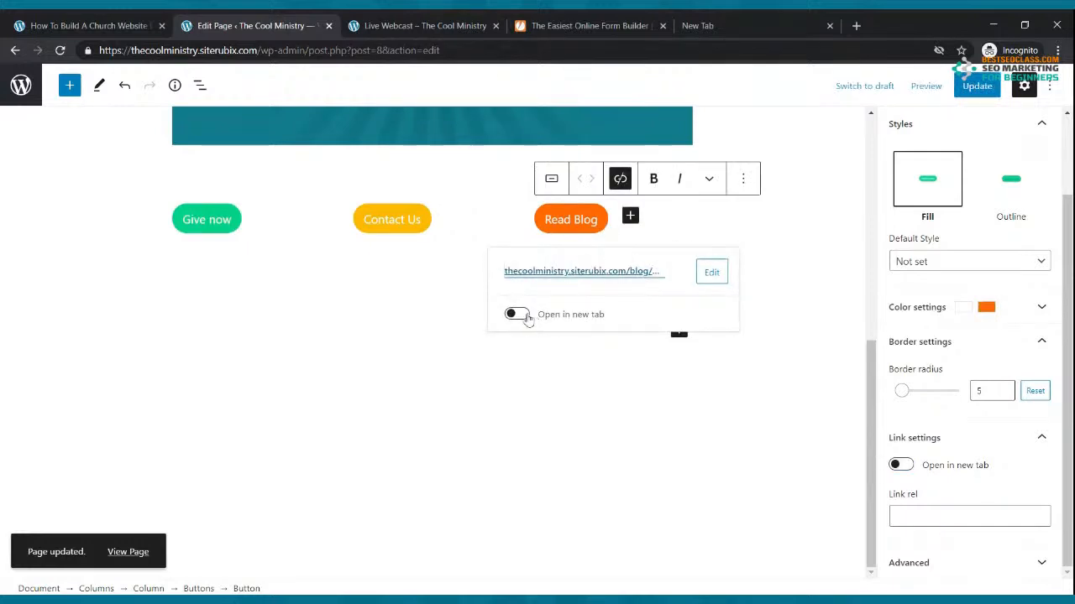
left_click(518, 314)
left_click(976, 85)
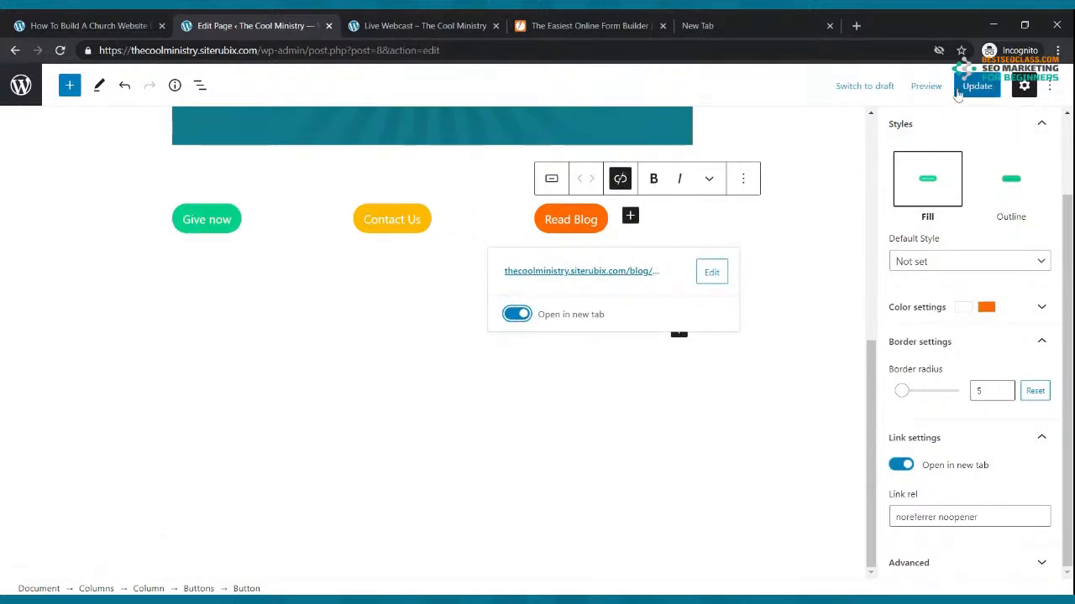
left_click(474, 18)
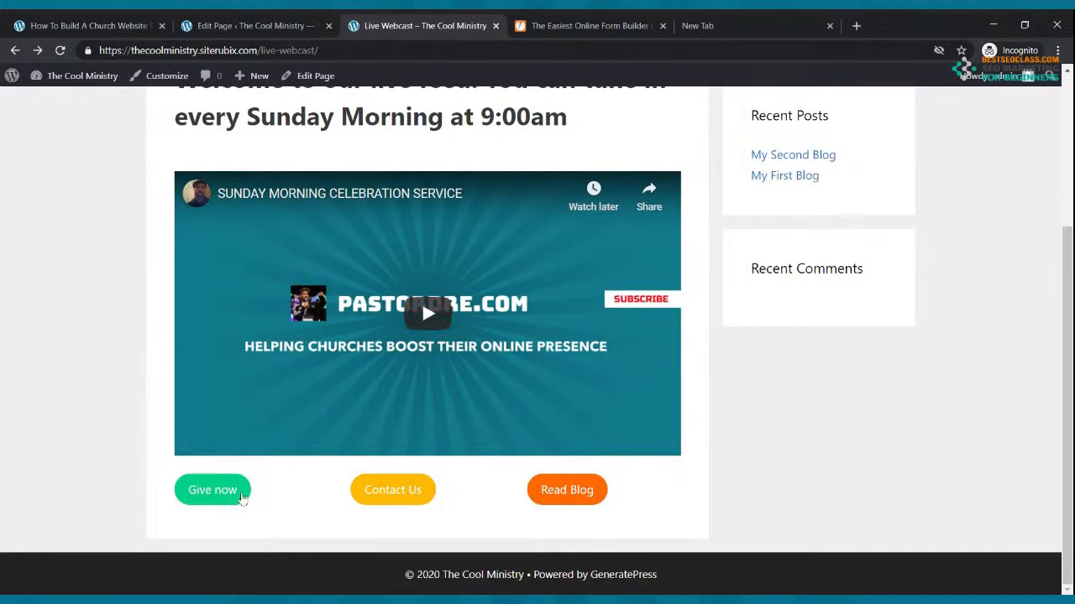
left_click(242, 501)
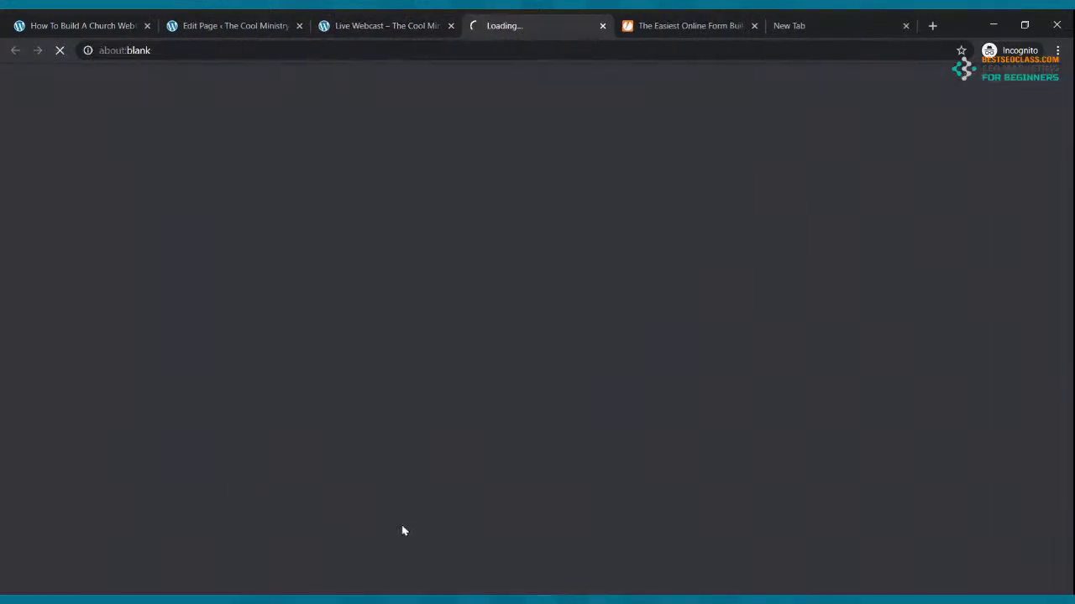
left_click(347, 25)
left_click(521, 26)
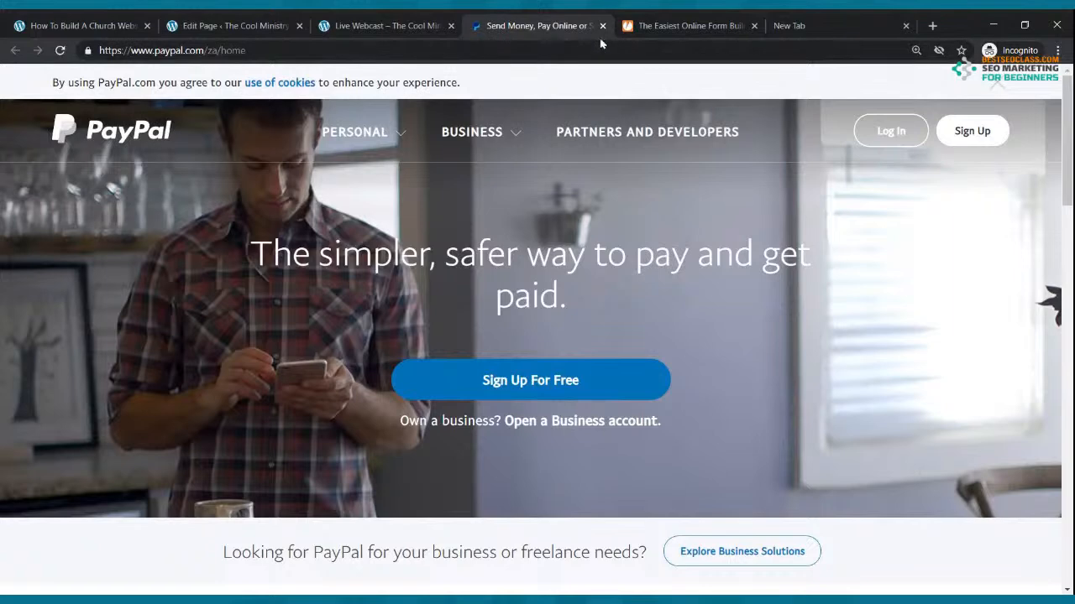
left_click(602, 26)
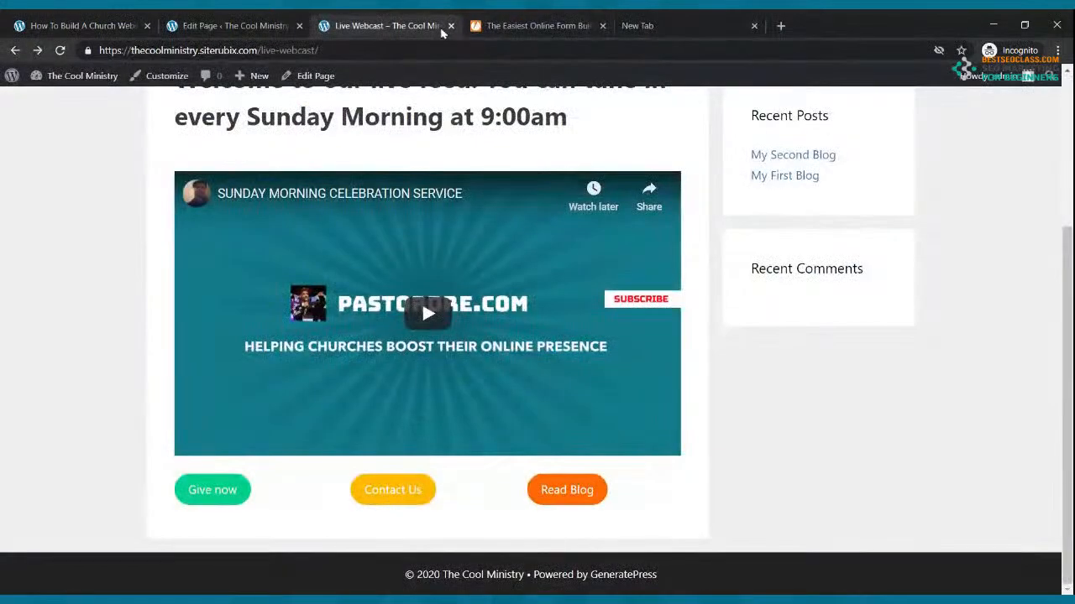
left_click(428, 494)
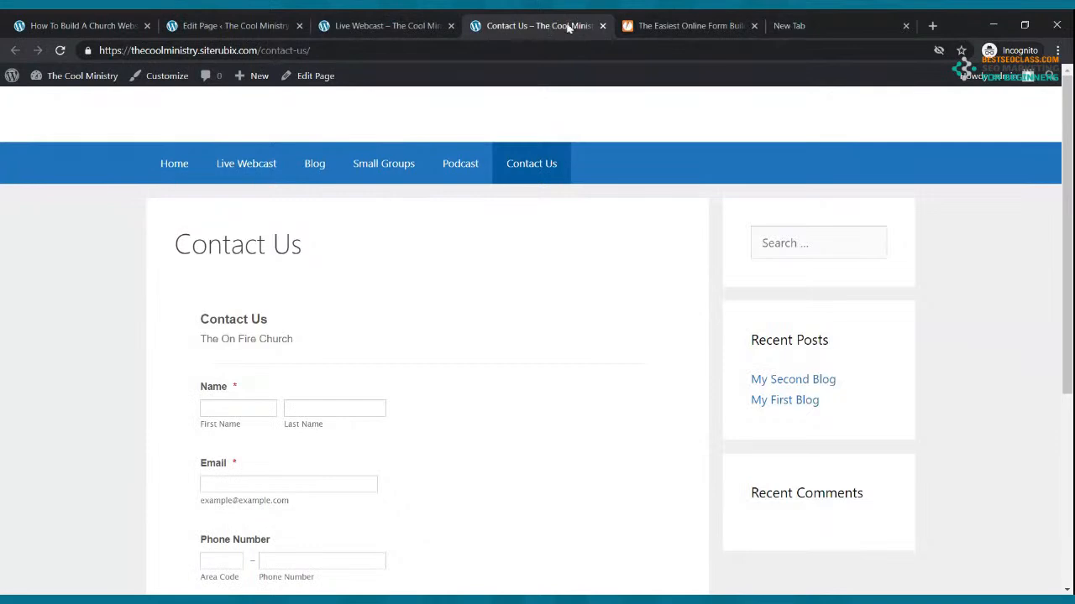
left_click(602, 26)
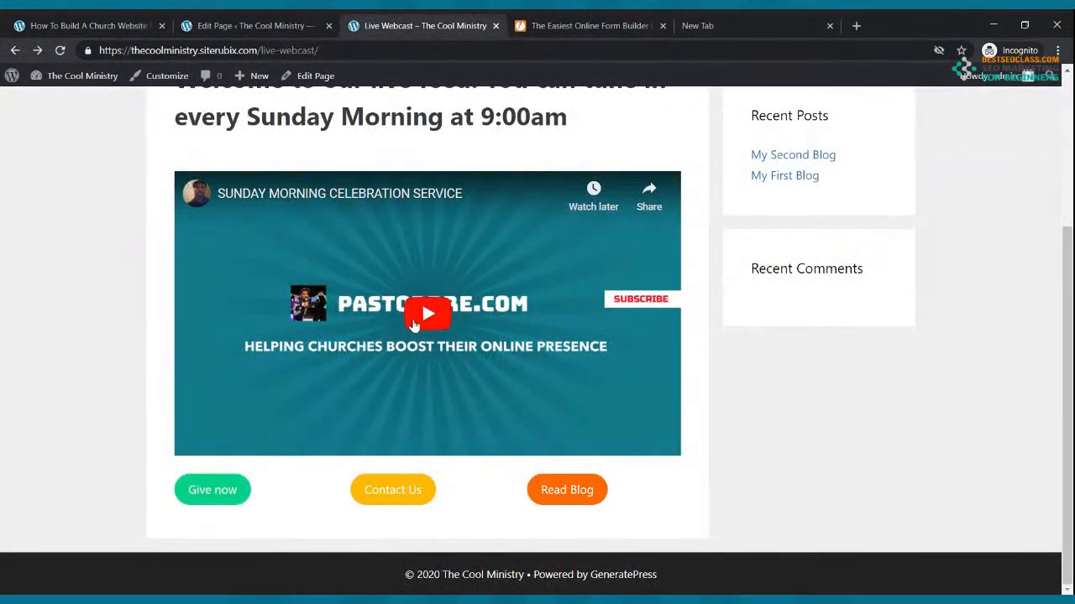
left_click(557, 499)
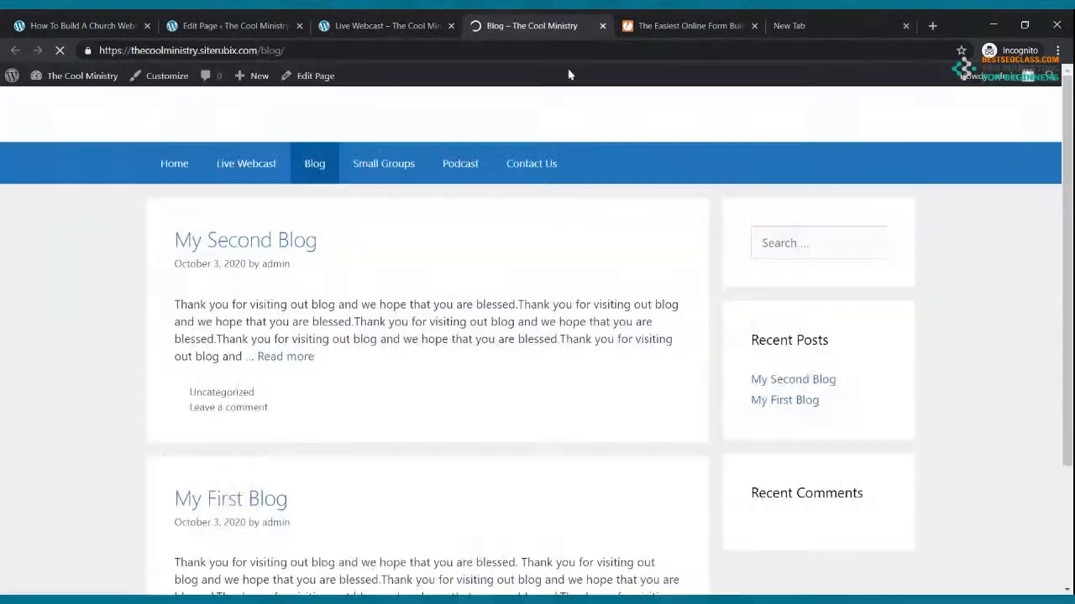
left_click(602, 26)
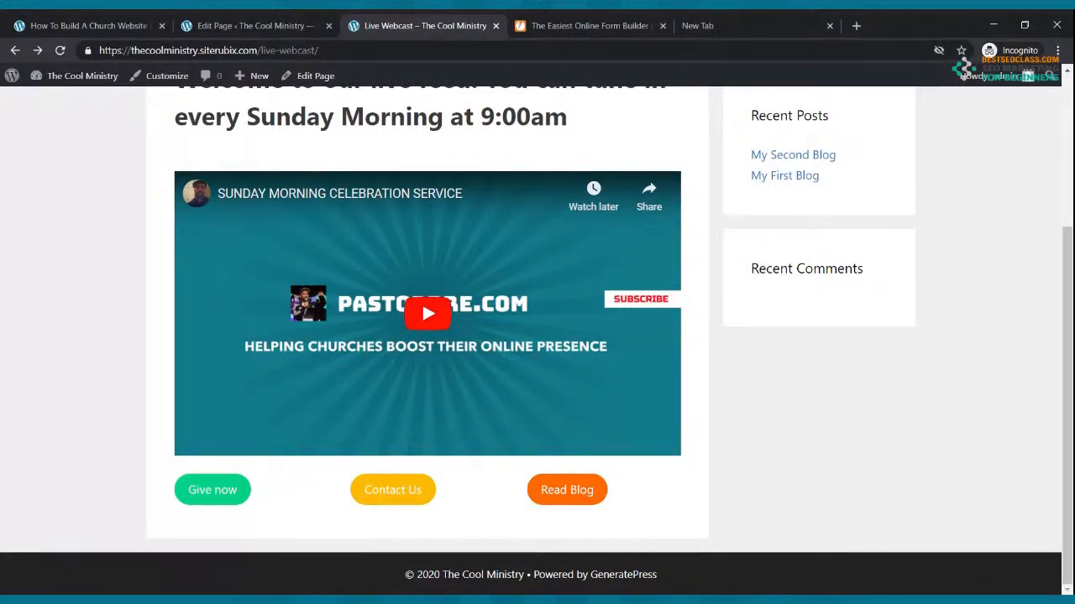
scroll(402, 244, "up", 3)
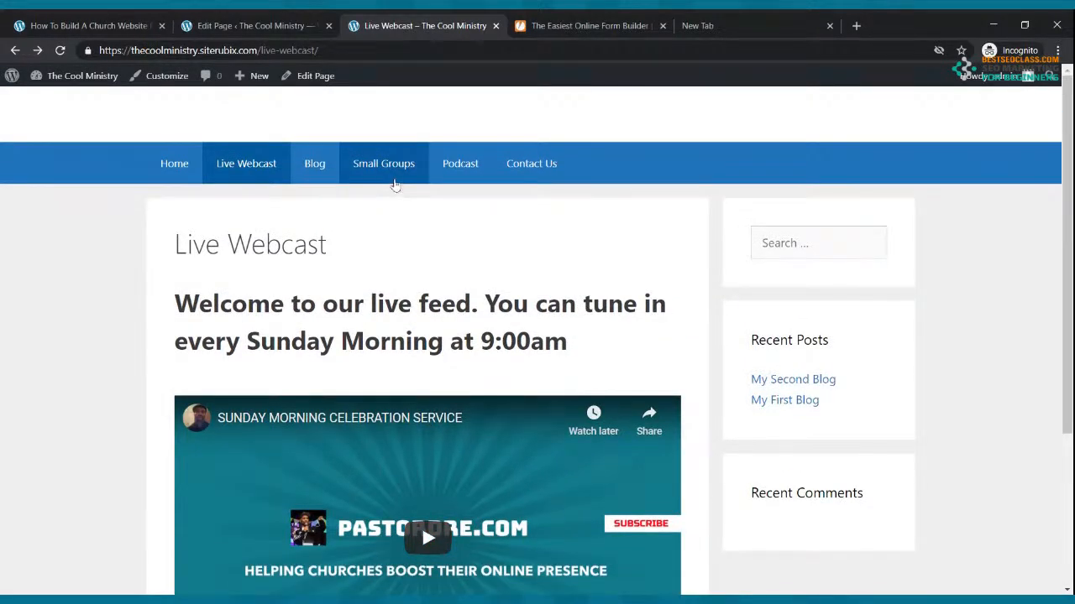
left_click(458, 166)
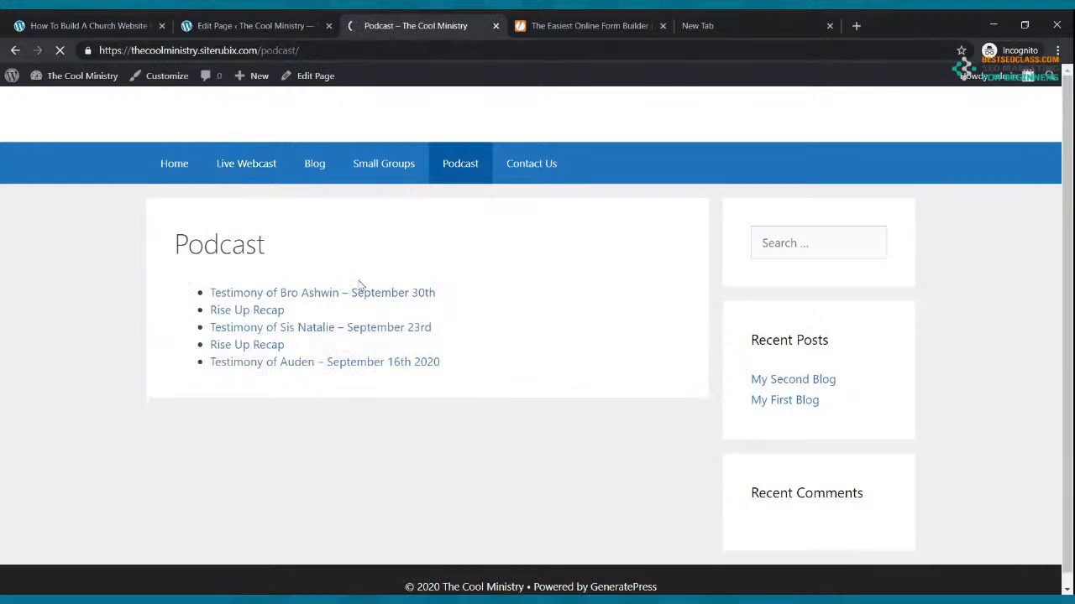
left_click(316, 296)
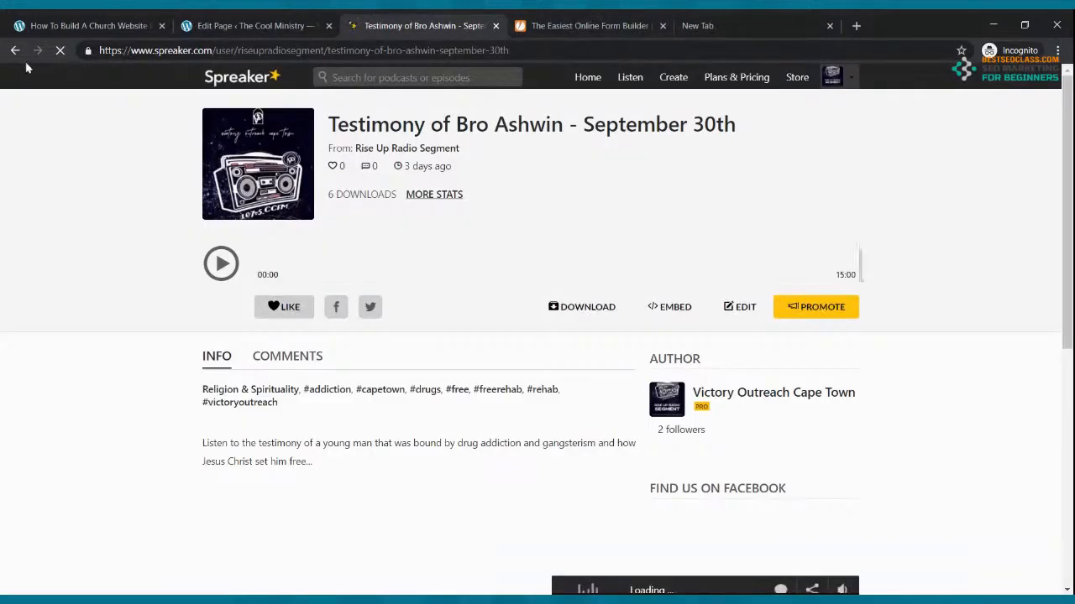
left_click(15, 50)
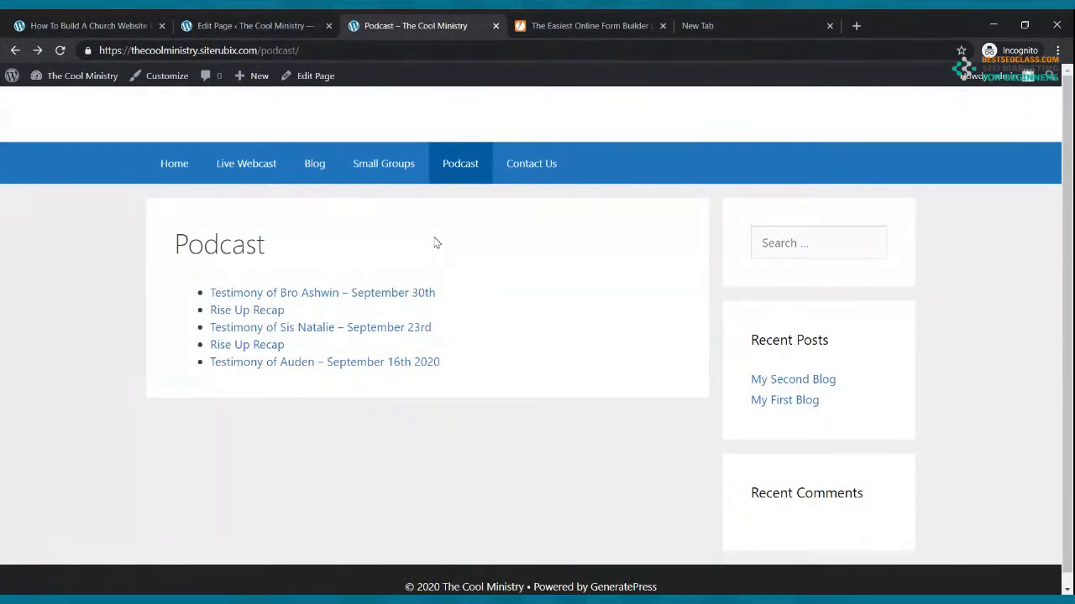
left_click(264, 165)
scroll(353, 259, "down", 1)
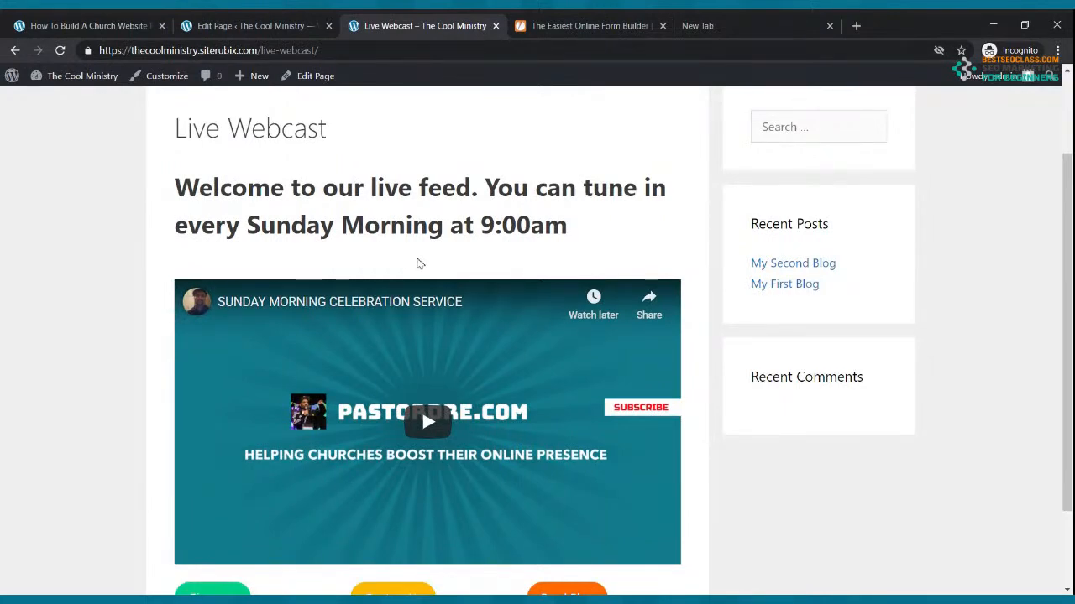
scroll(420, 264, "down", 1)
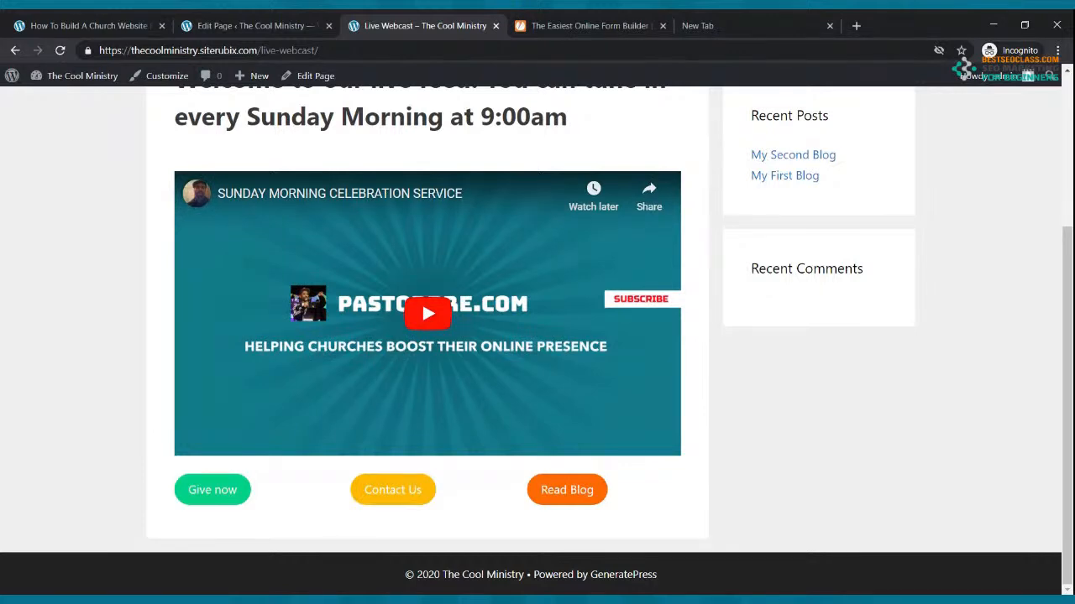
scroll(438, 351, "up", 3)
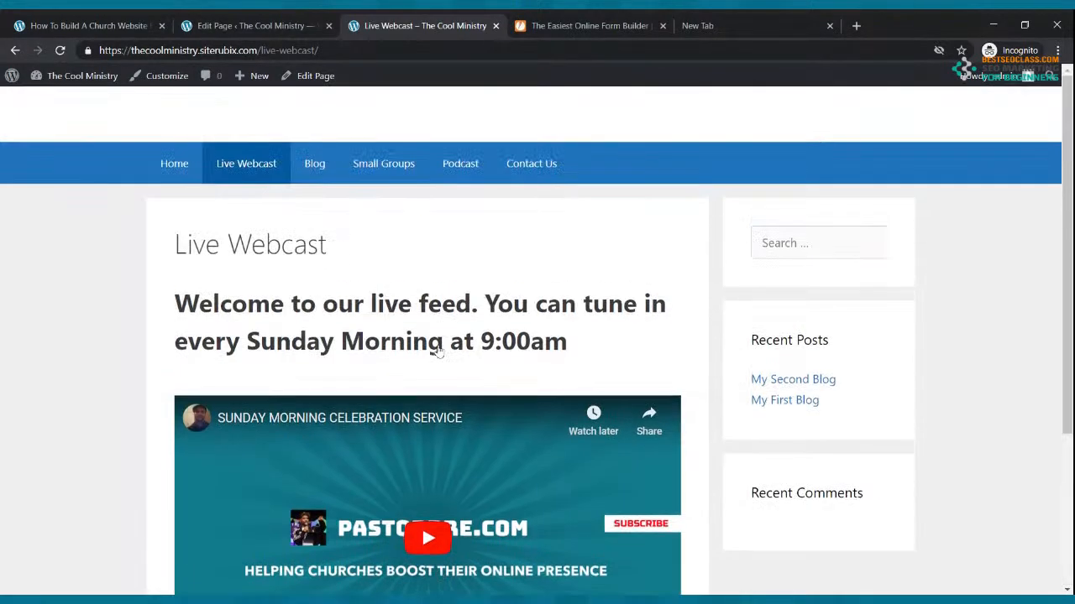